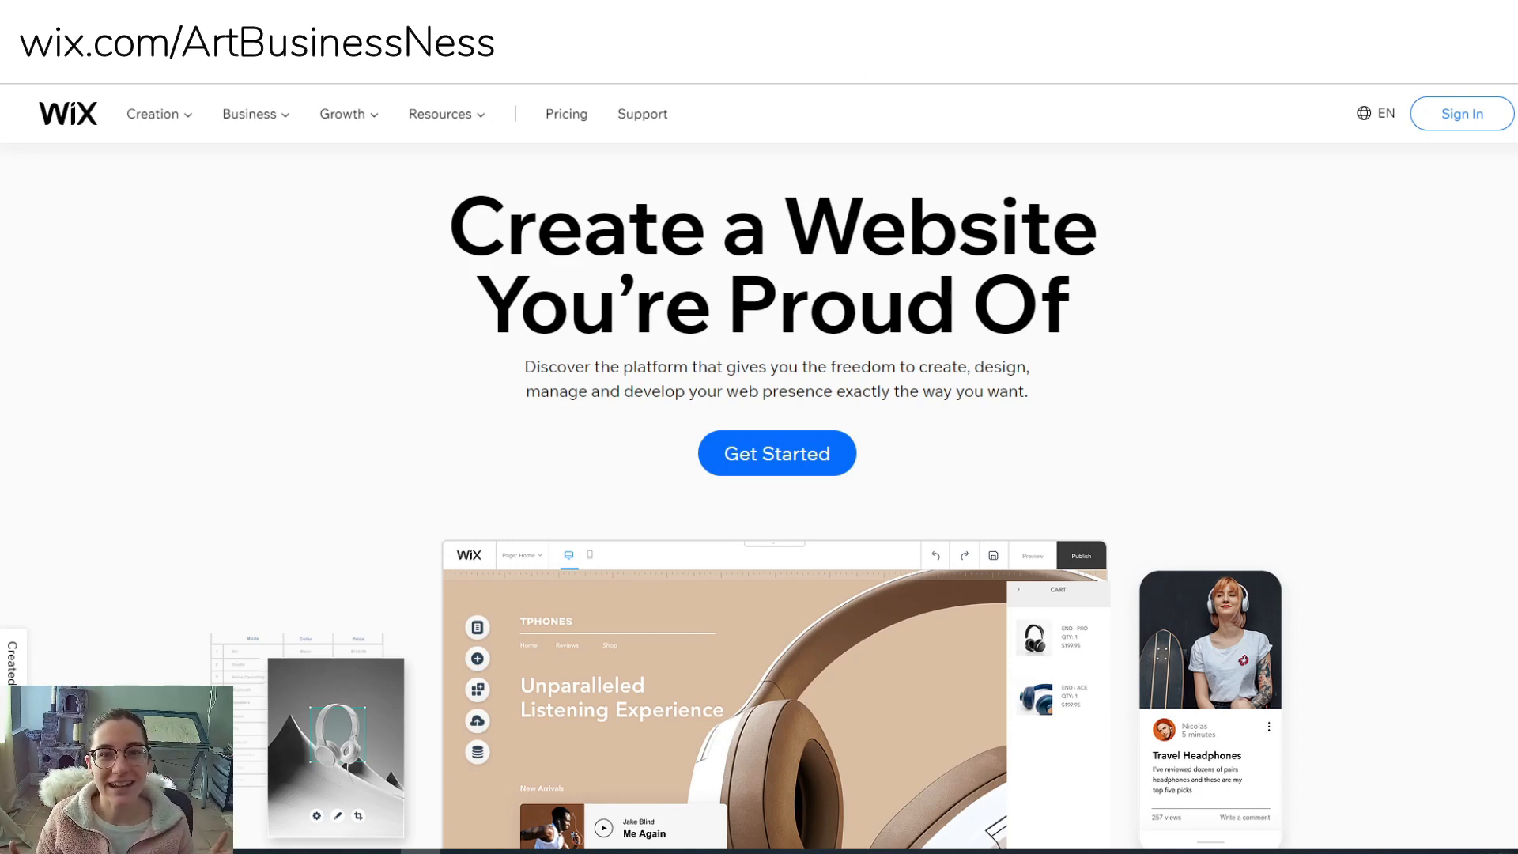
- Start a brand-new site from the Wix home page and choose Designer as the website type
left_click(814, 450)
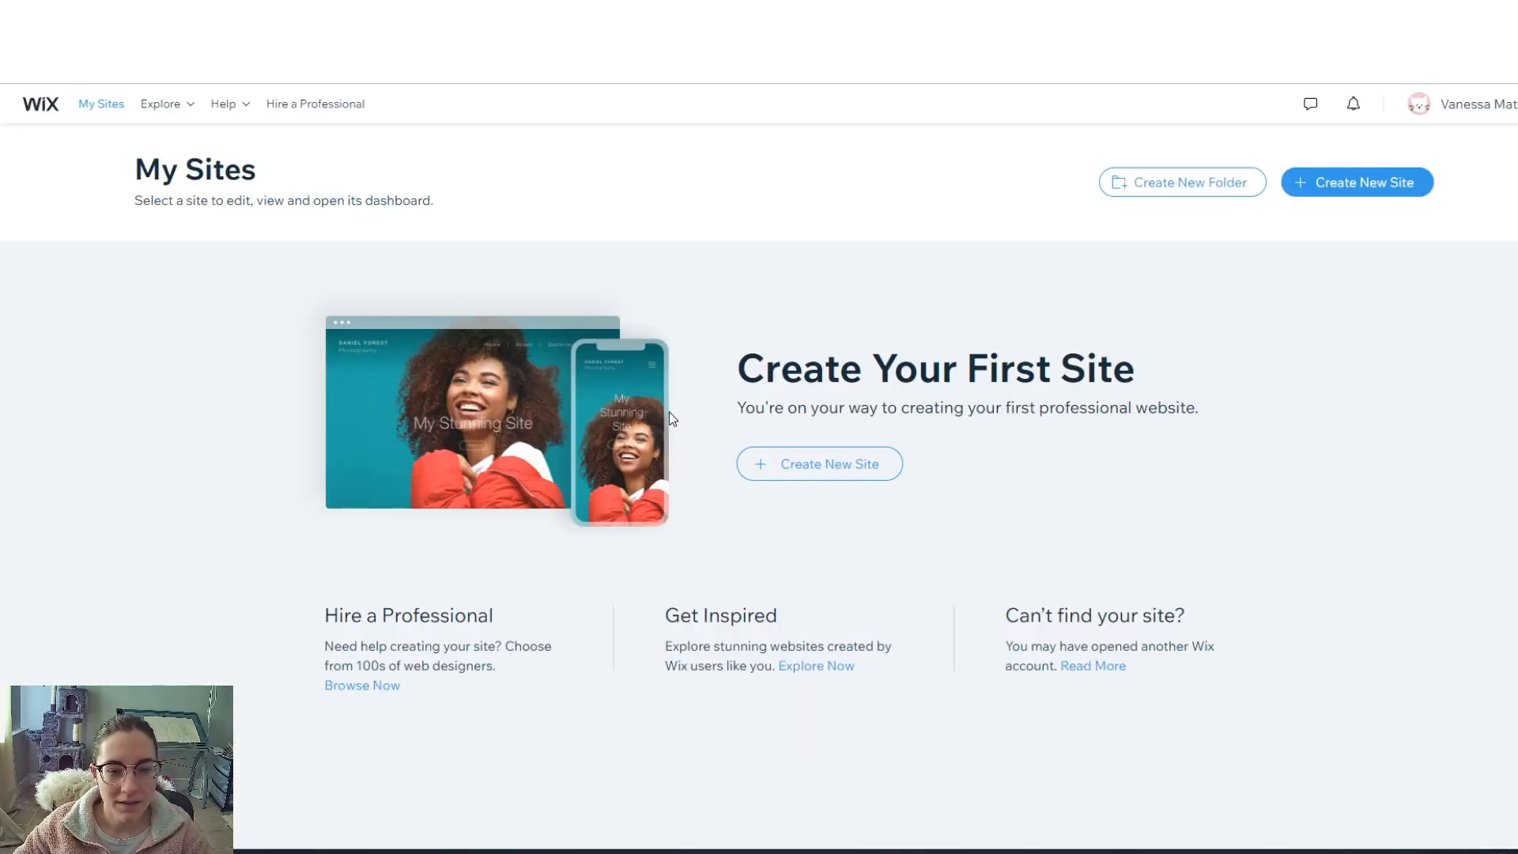
left_click(804, 473)
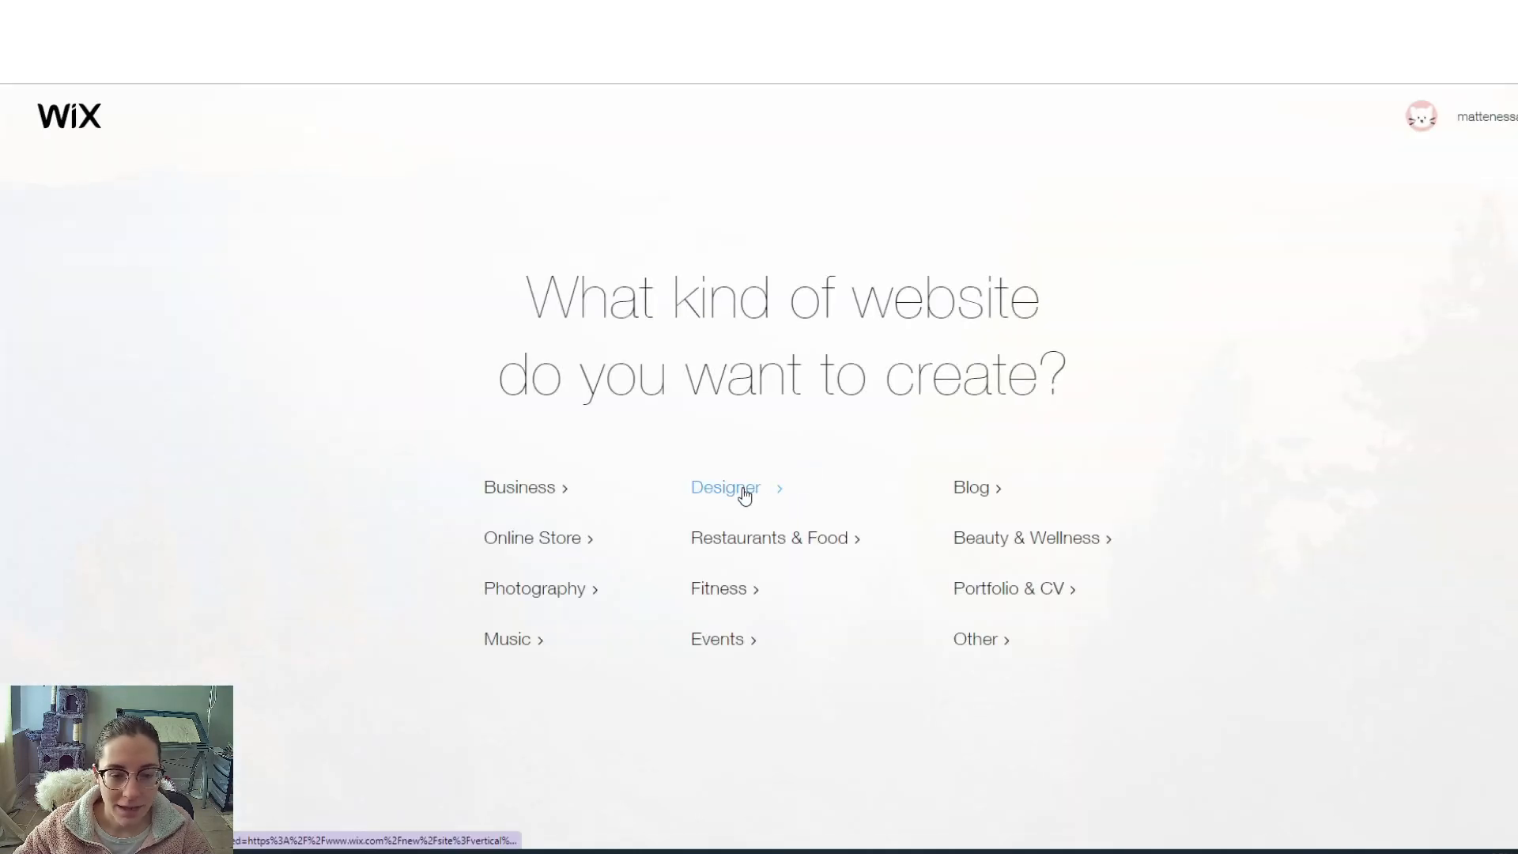
left_click(743, 489)
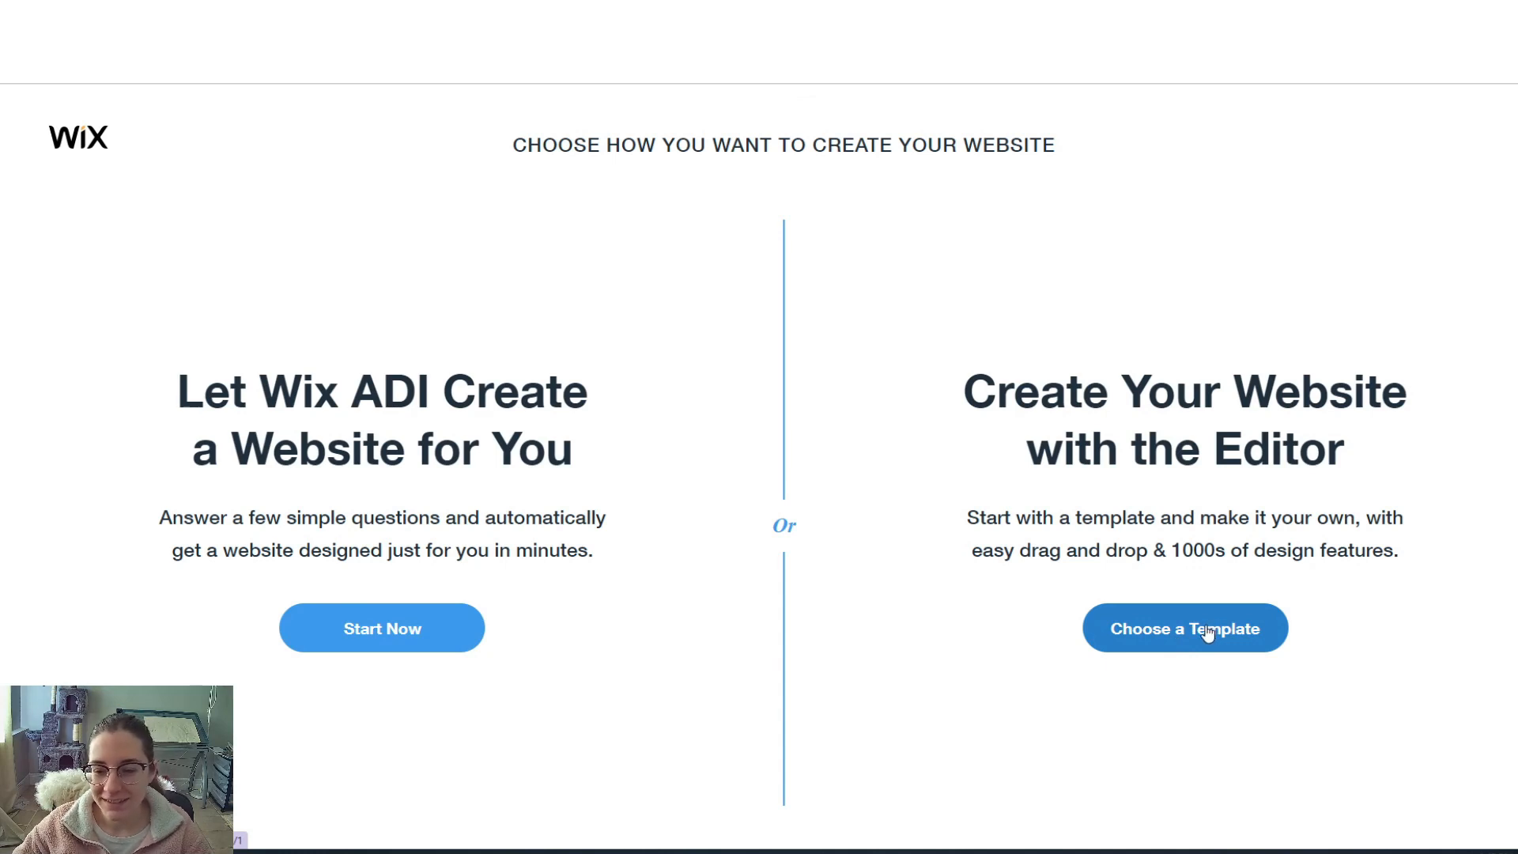
- Open the template gallery, look through the Blank templates, then switch to All Templates
left_click(1178, 629)
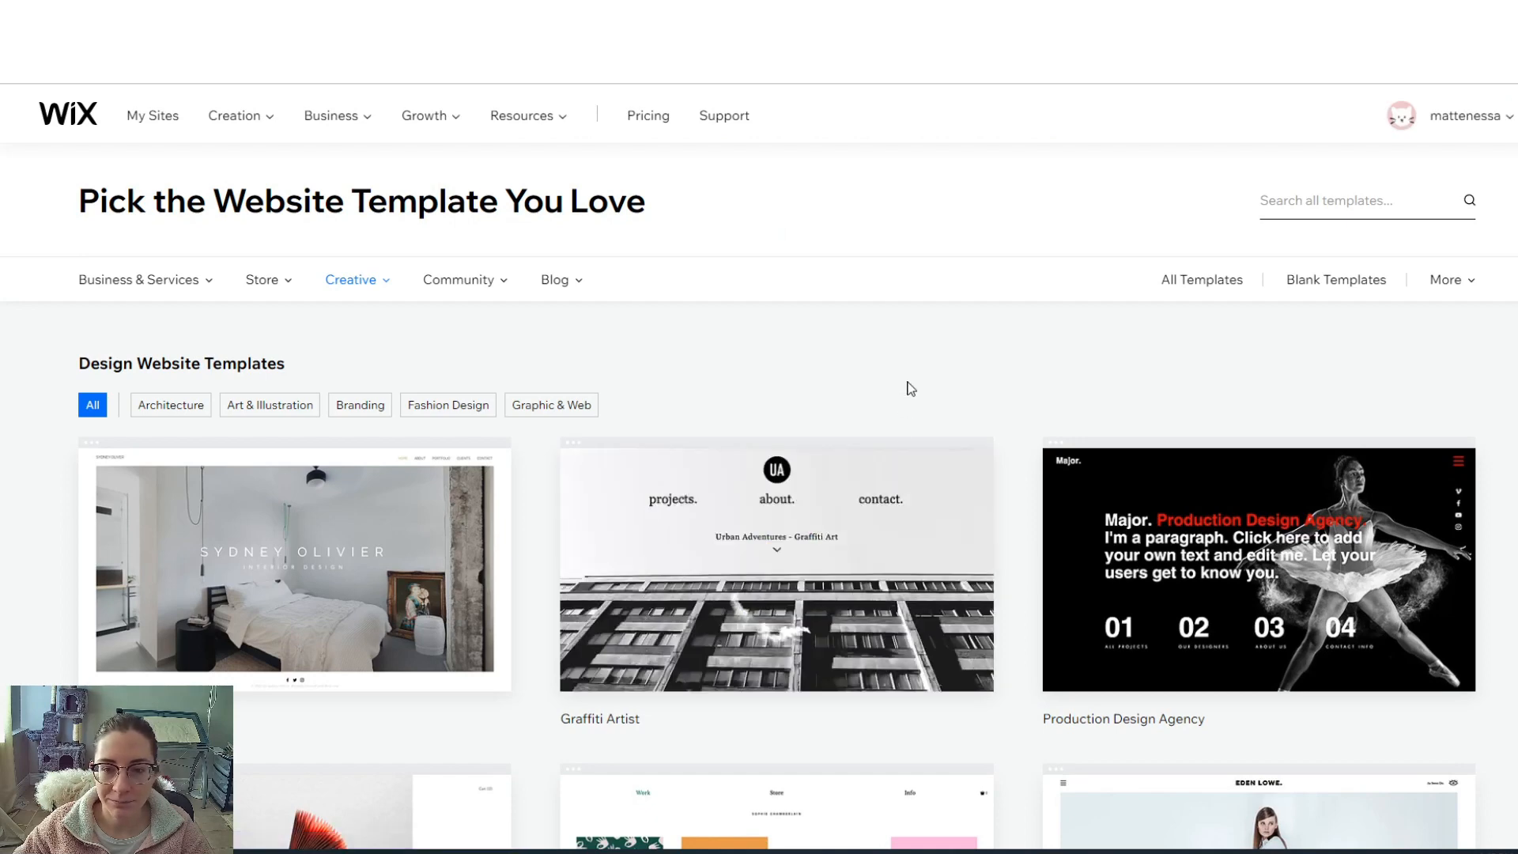
scroll(911, 388, "down", 3)
scroll(906, 390, "up", 3)
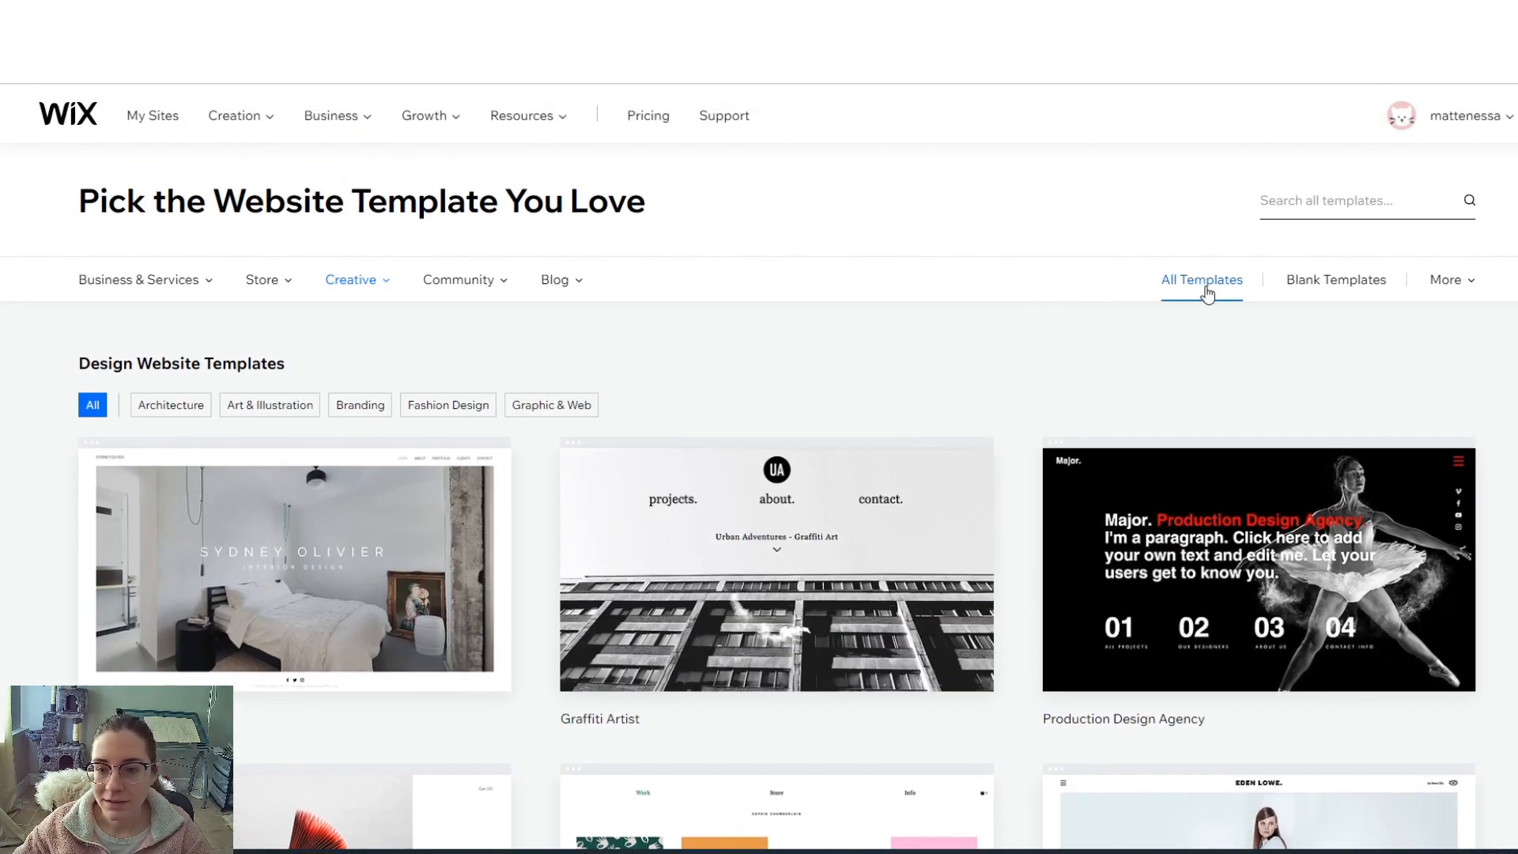
left_click(1336, 280)
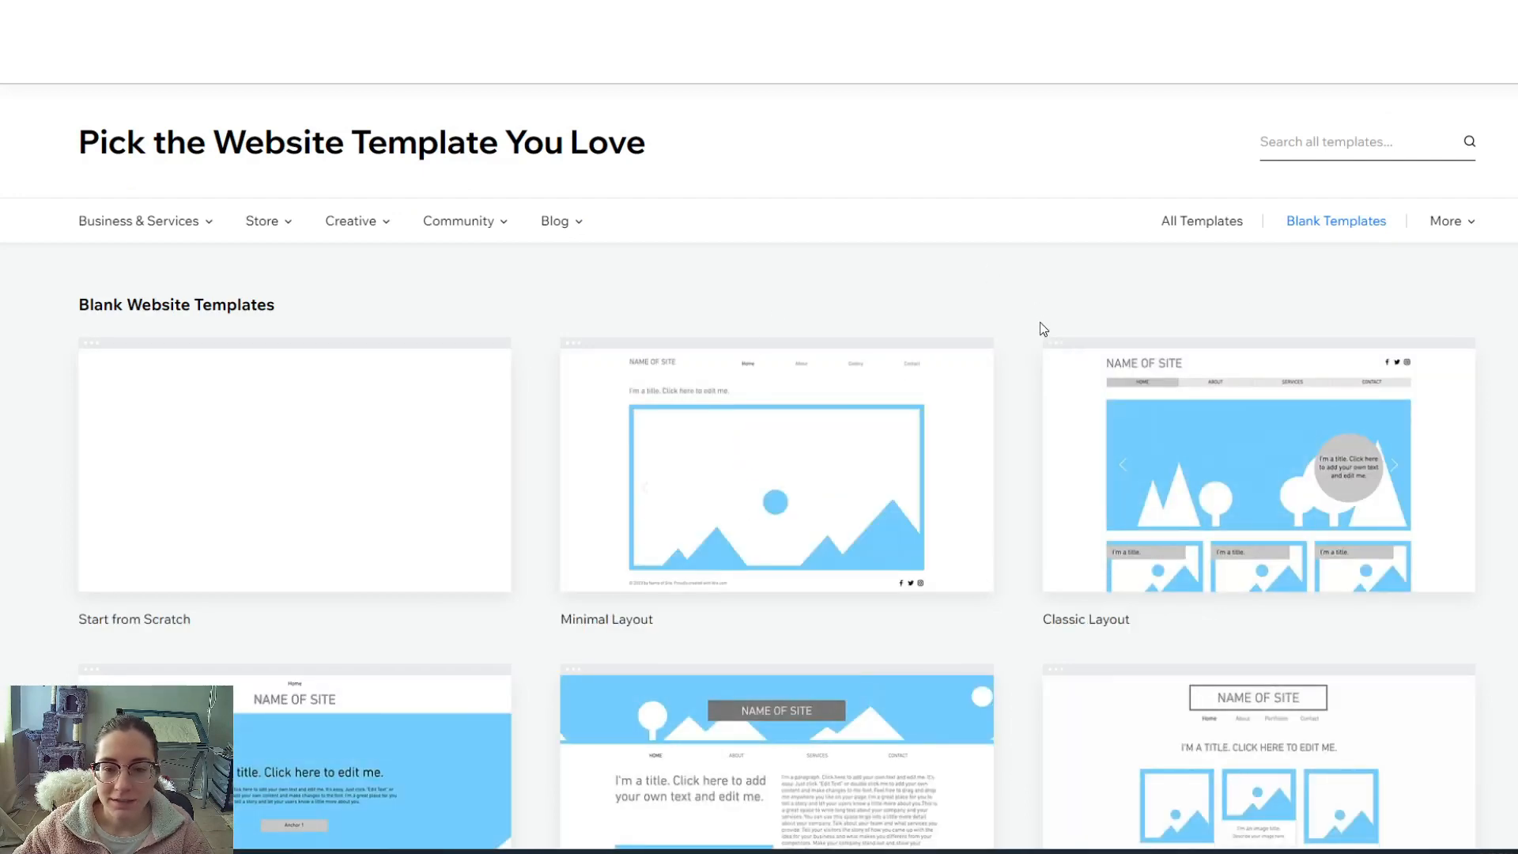
scroll(1040, 323, "down", 6)
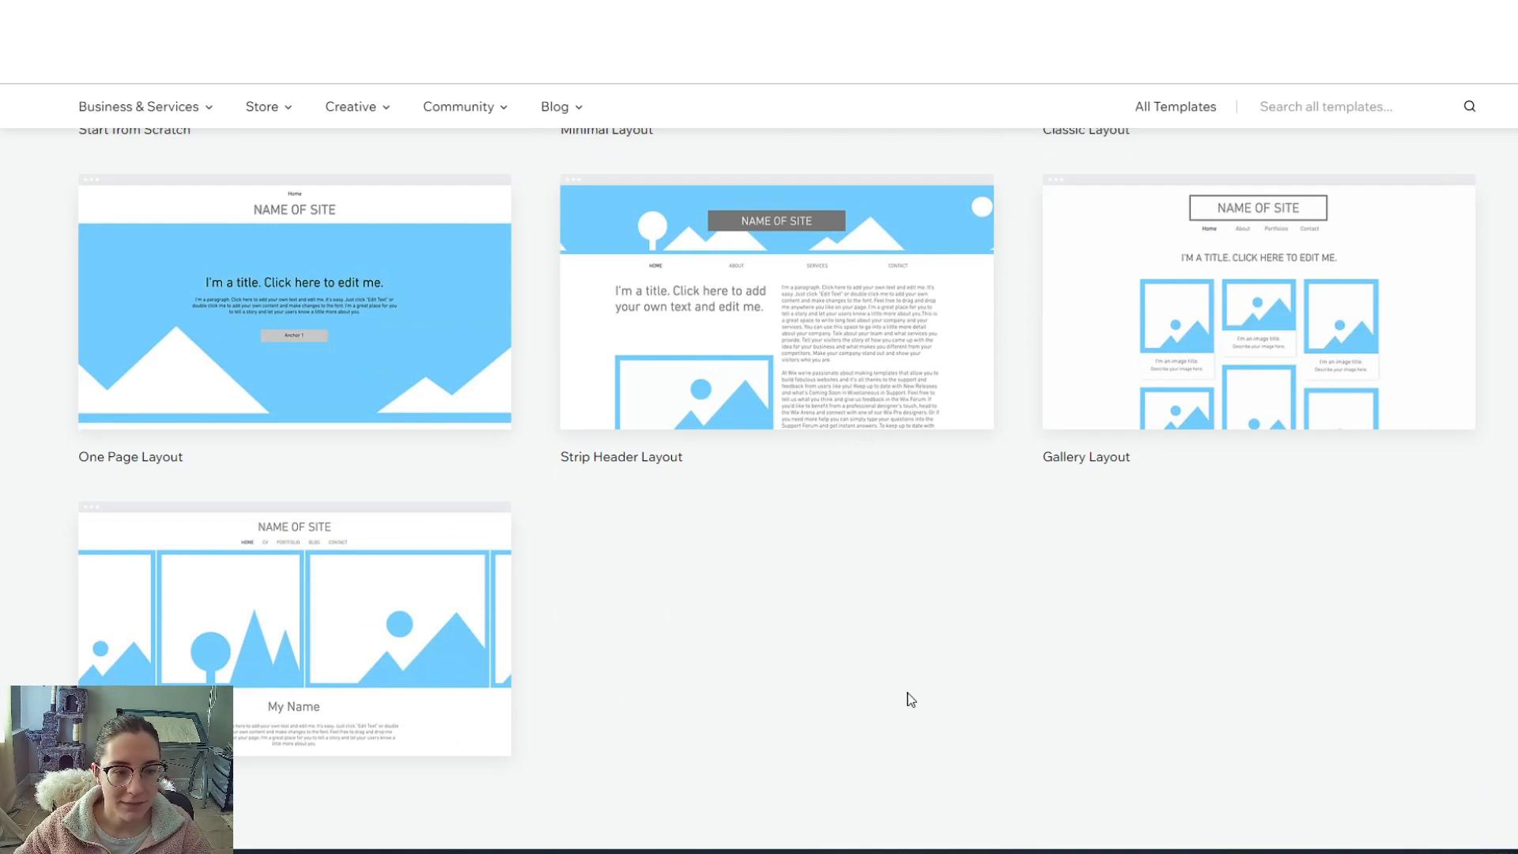
scroll(910, 700, "up", 4)
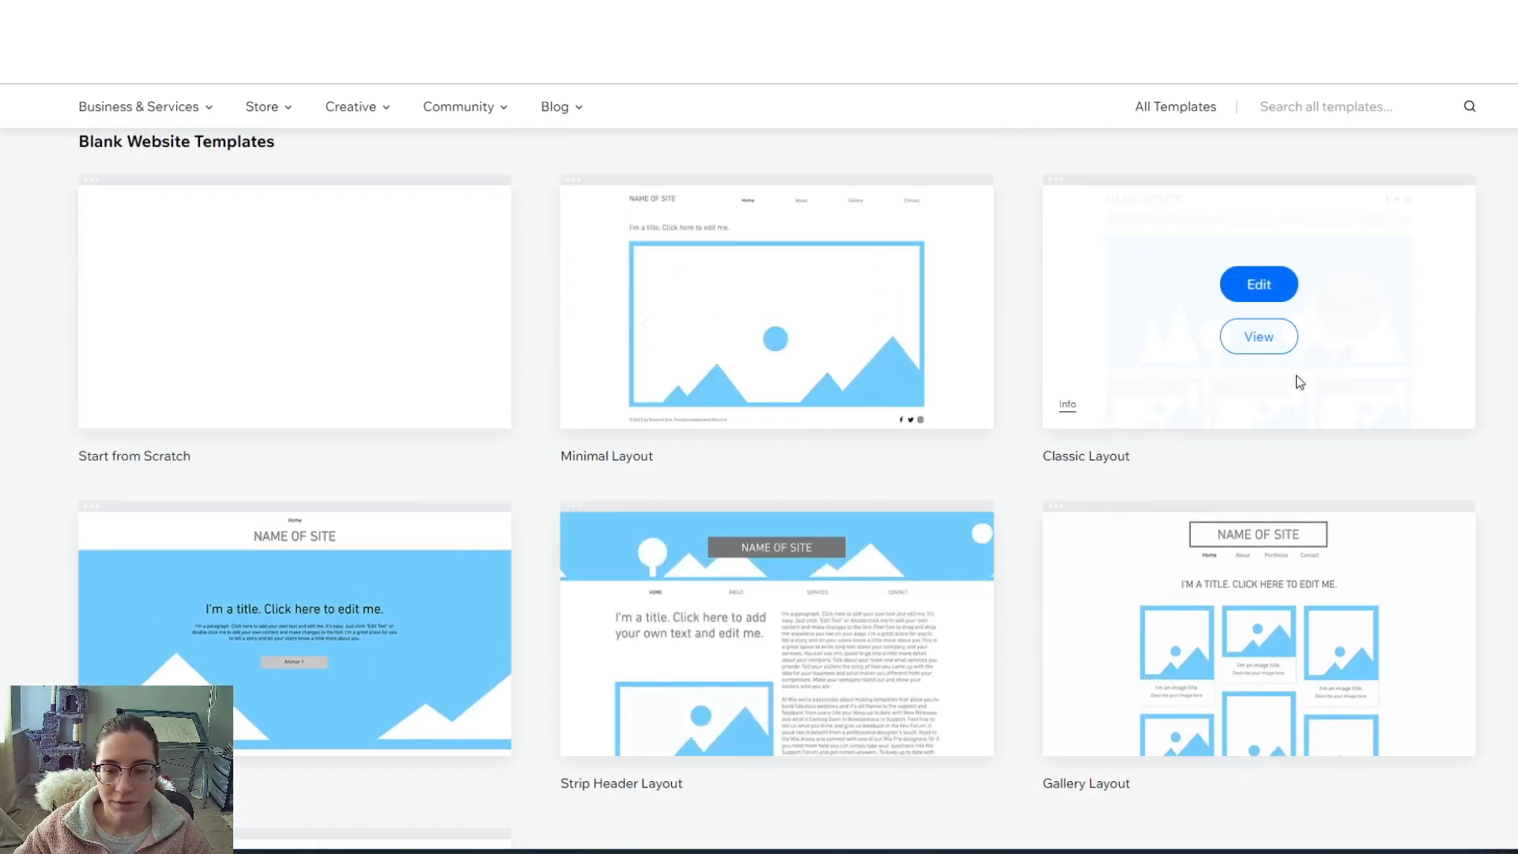
scroll(431, 343, "up", 3)
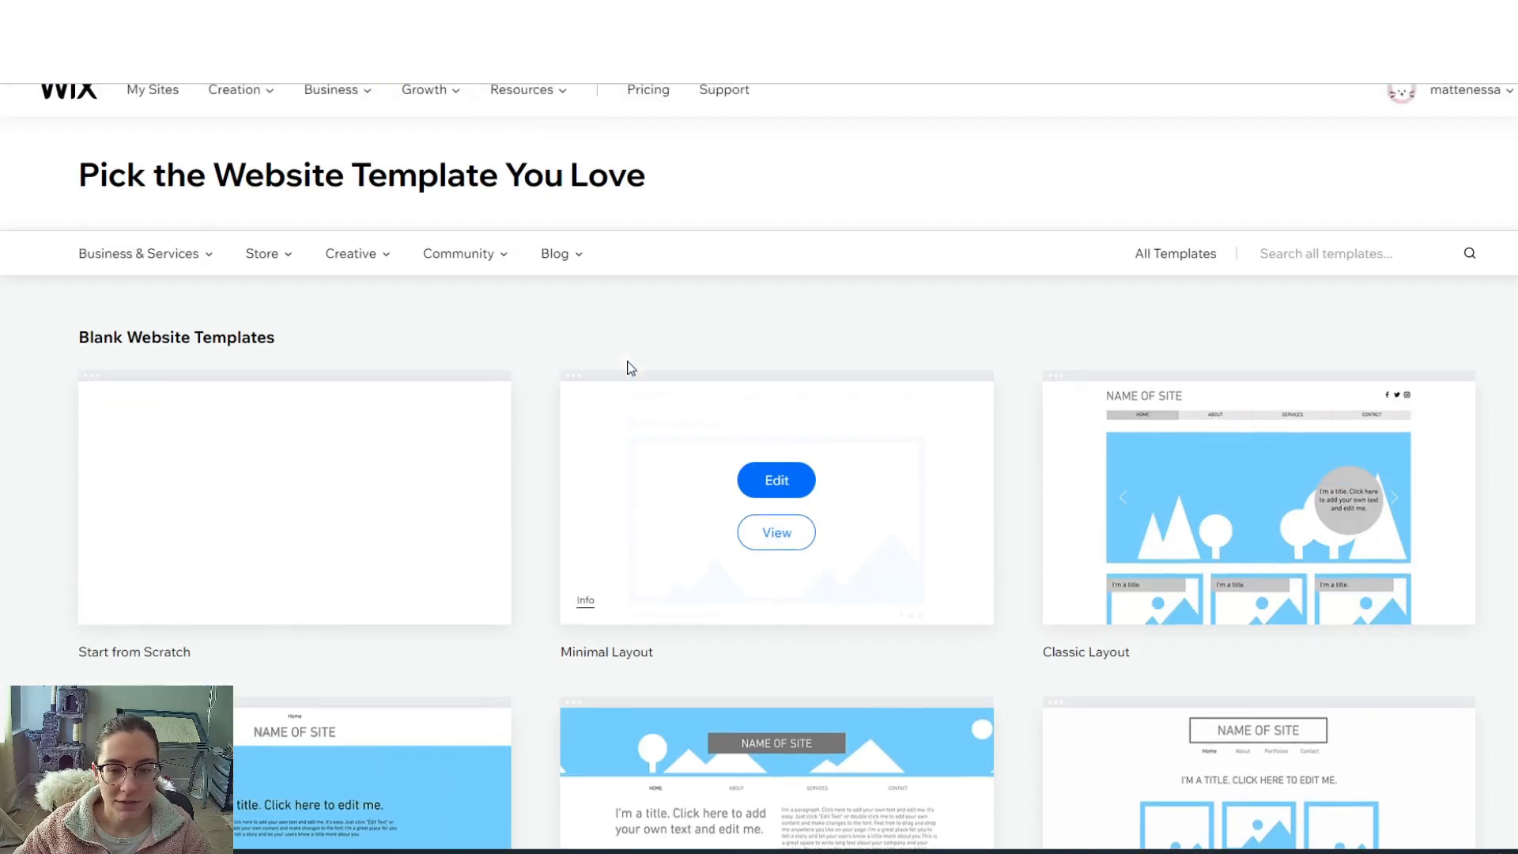
left_click(1194, 284)
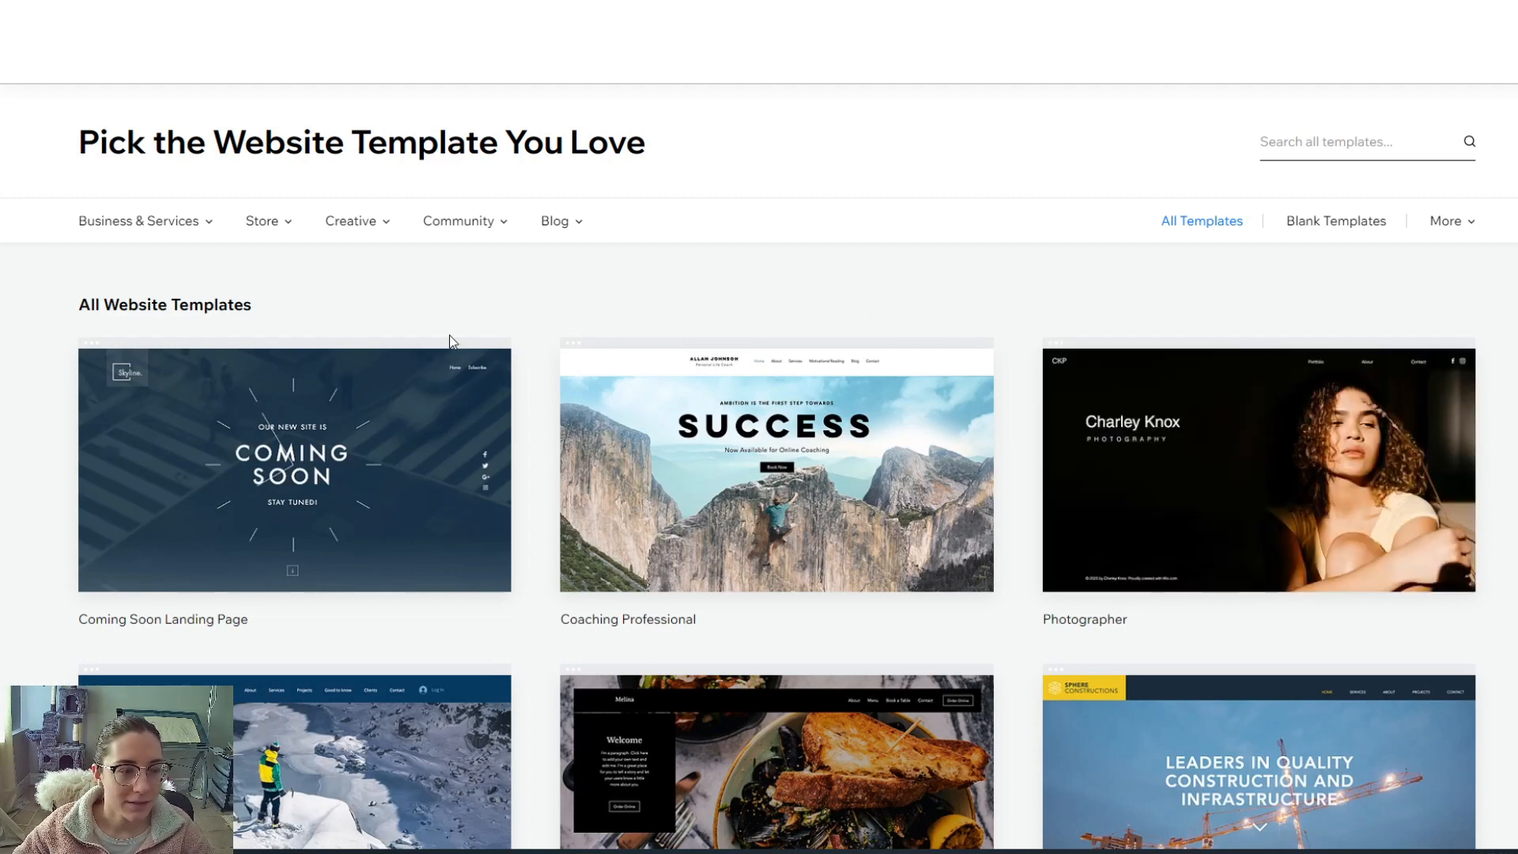
- Filter to Creative > Art & Illustration and preview the Illustrator Portfolio template, then close it
mouse_move(374, 231)
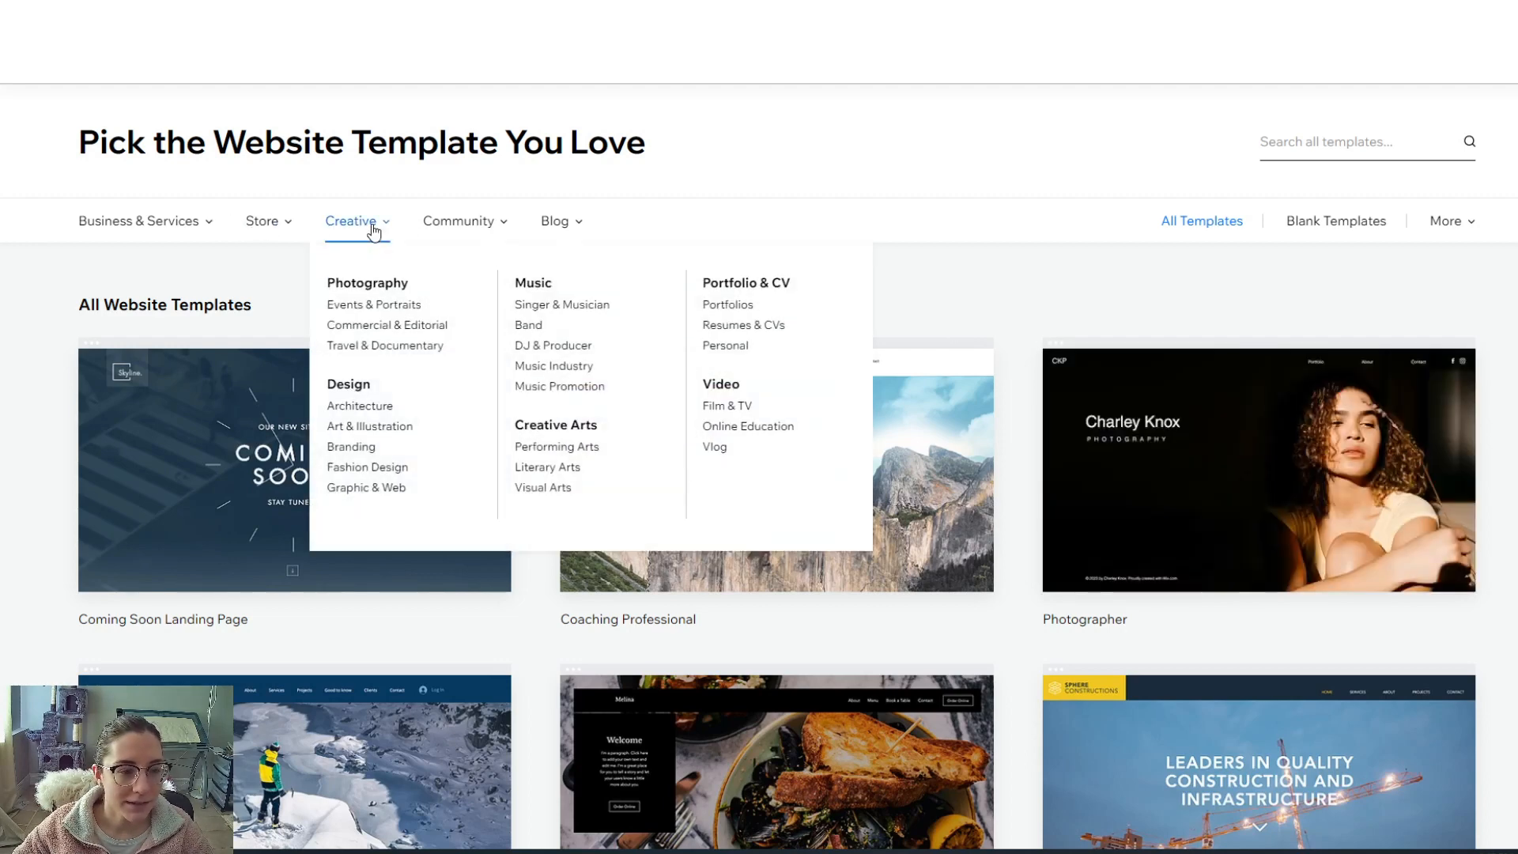
left_click(366, 427)
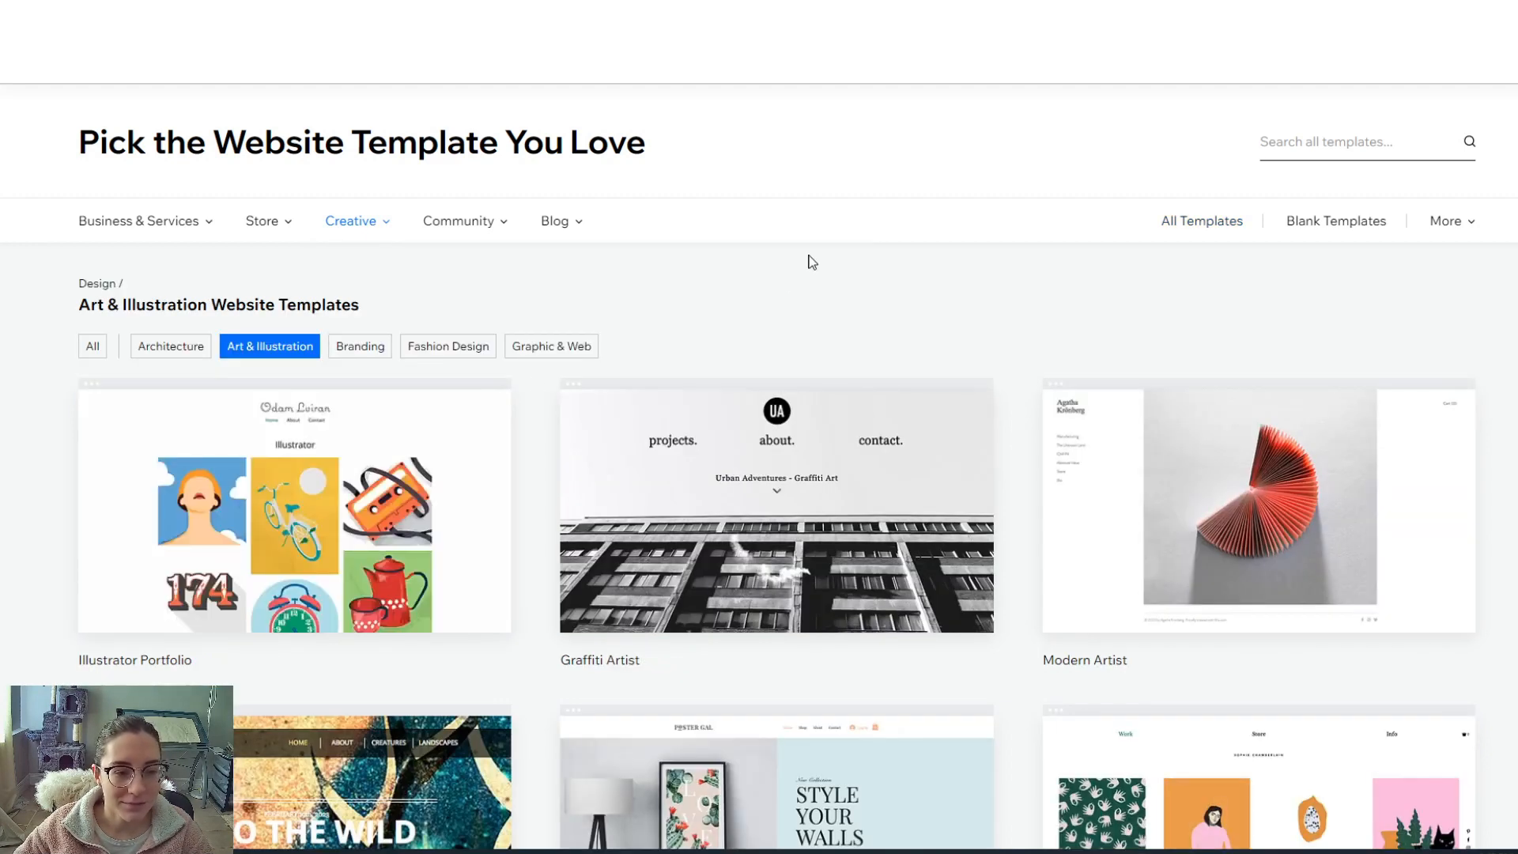
scroll(553, 443, "down", 1)
mouse_move(359, 440)
left_click(297, 455)
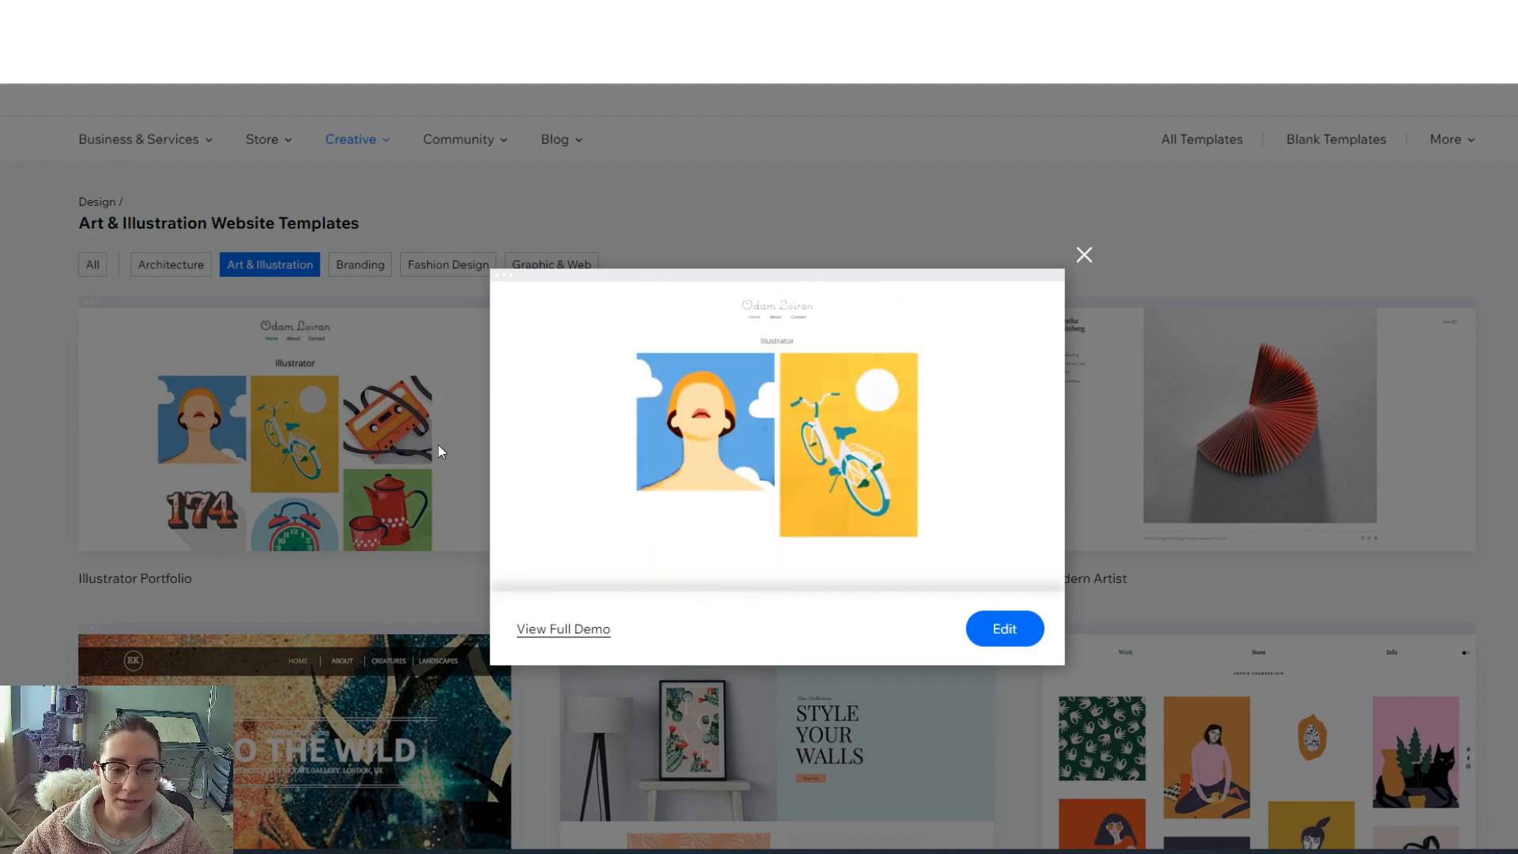
left_click(1084, 254)
- Show Photography templates and open the Travel Photographer template's full demo
scroll(1016, 409, "down", 10)
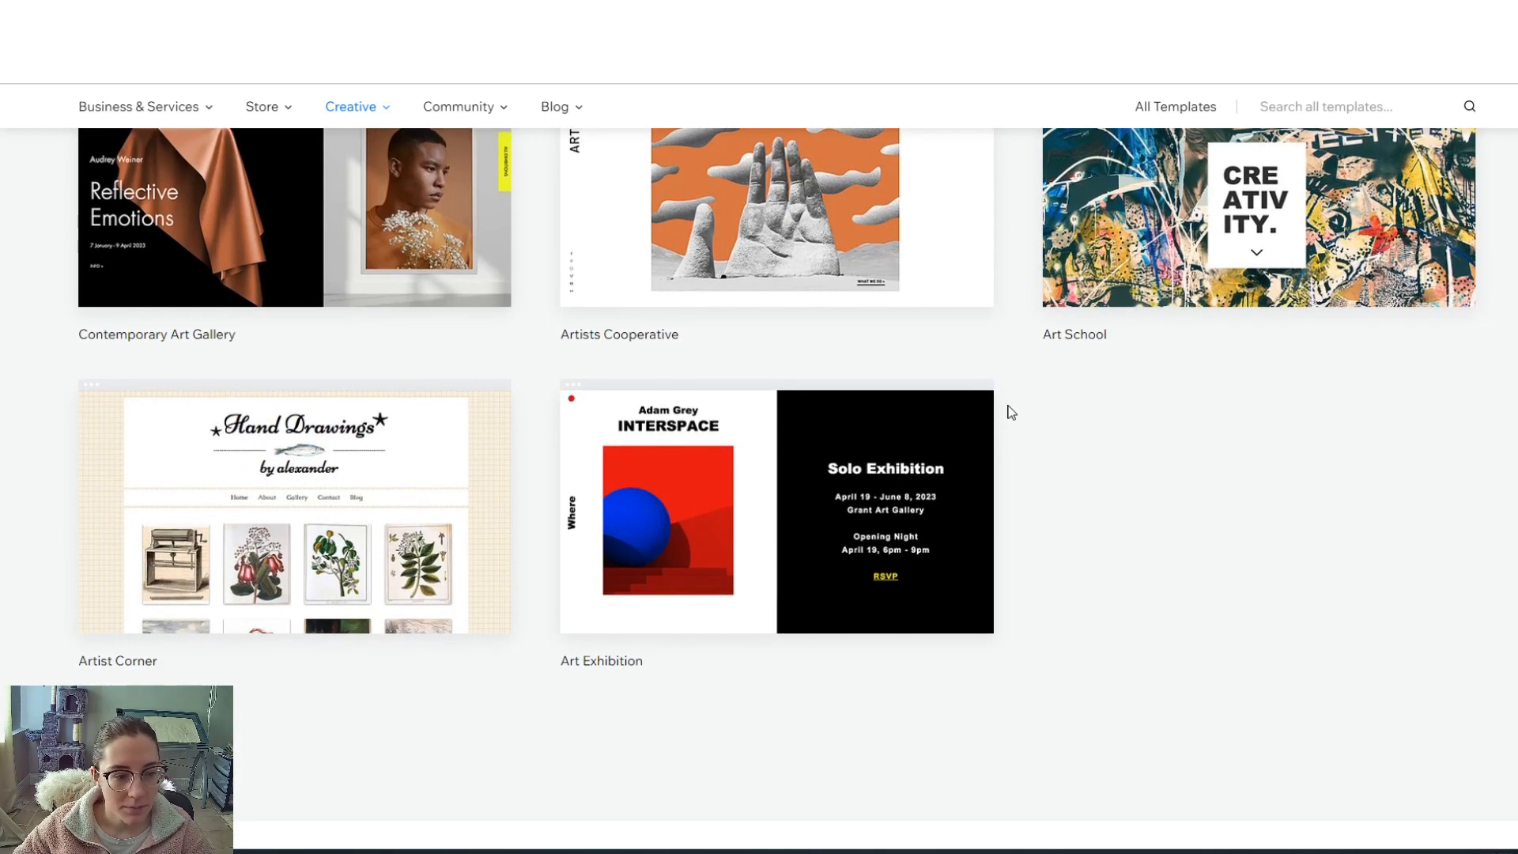
scroll(1011, 412, "up", 10)
mouse_move(350, 281)
left_click(366, 344)
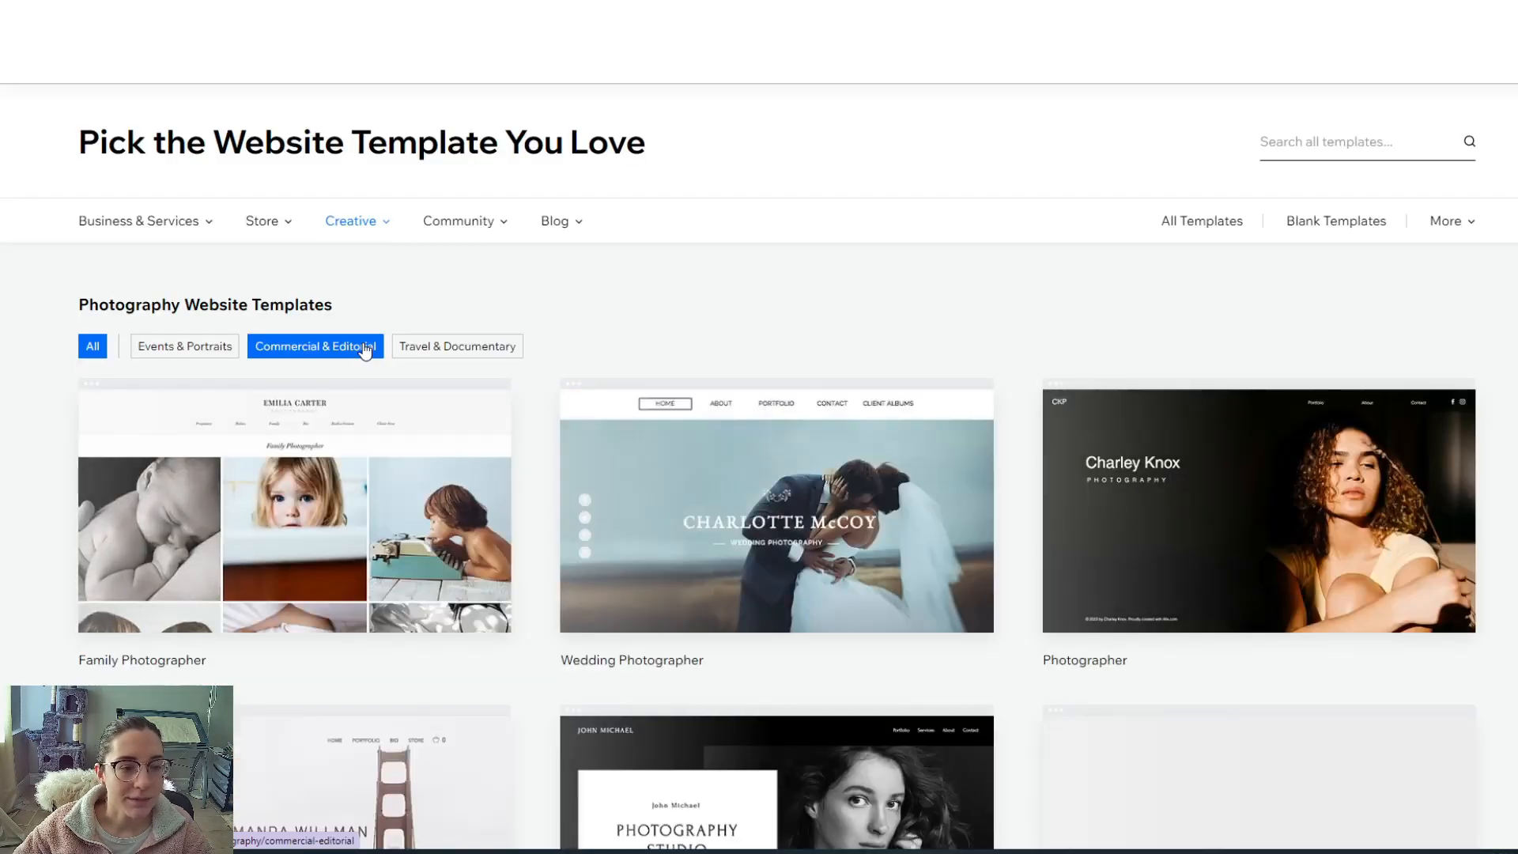
scroll(1186, 396, "down", 5)
left_click(1243, 458)
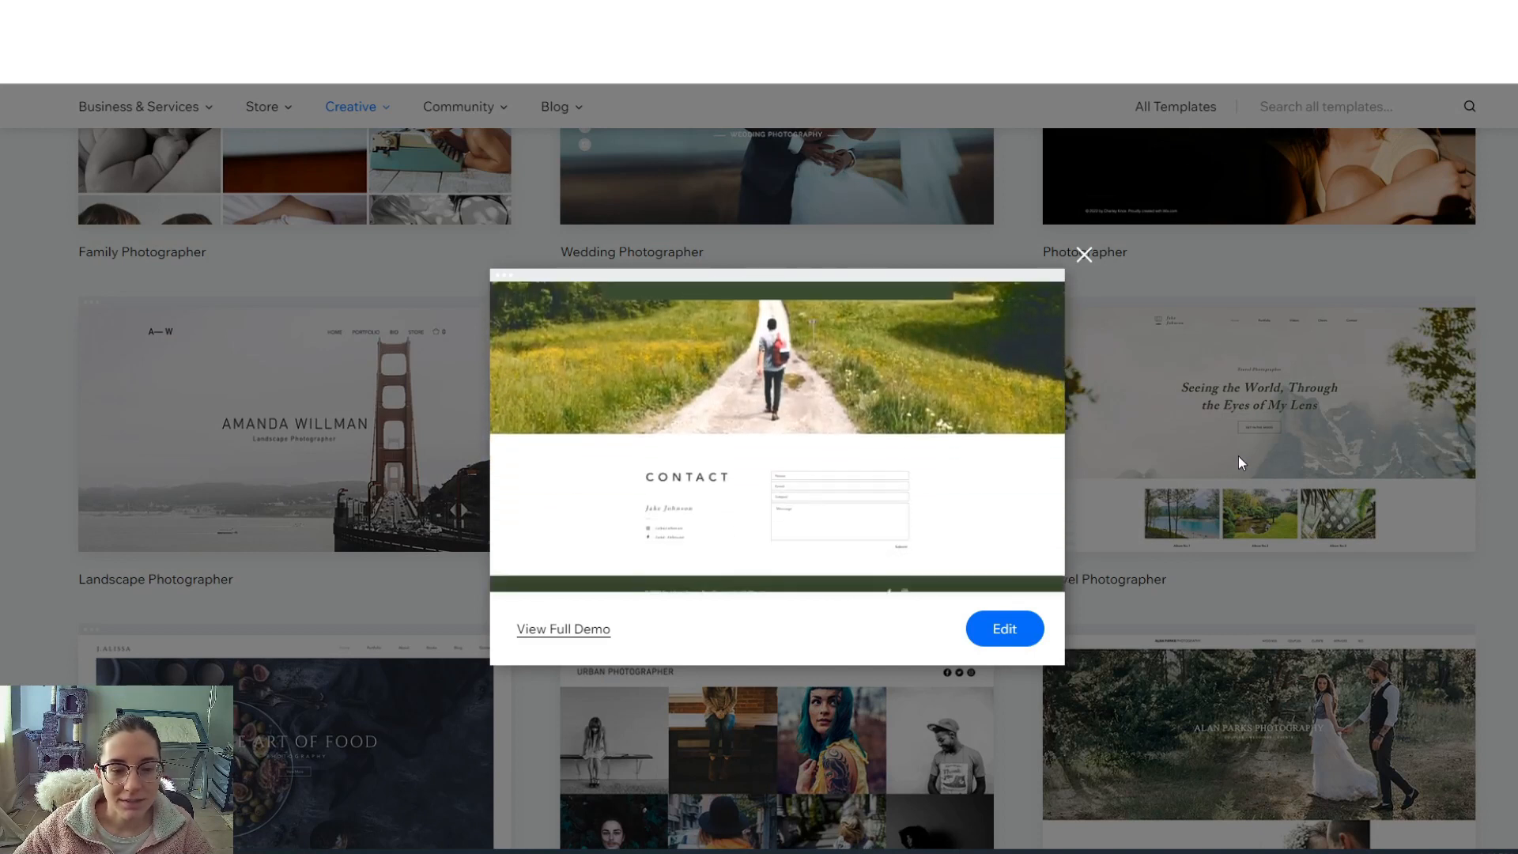
left_click(548, 632)
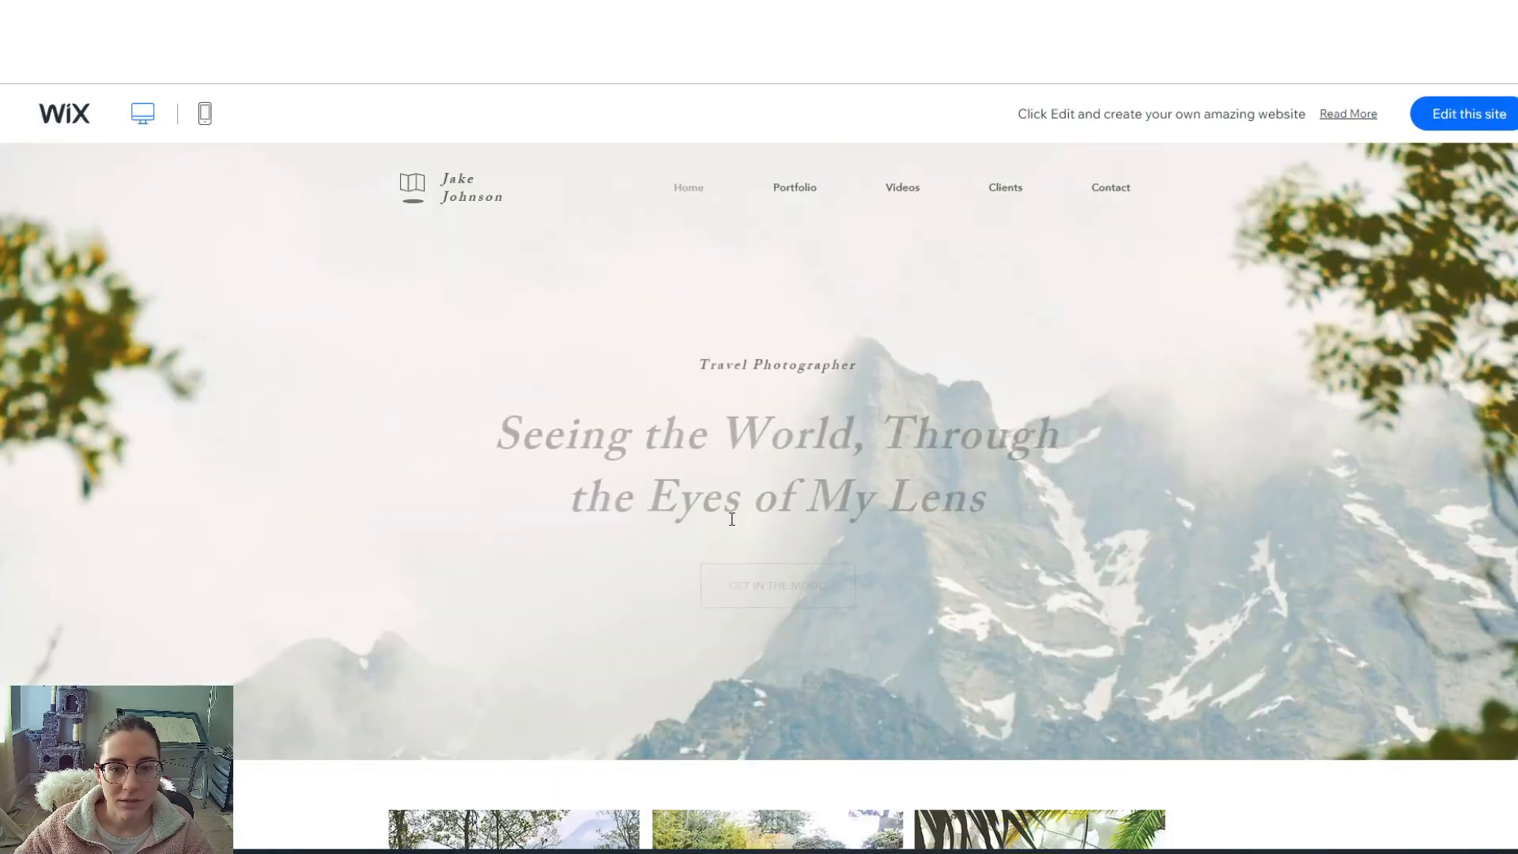
- Edit the Travel Photographer template, dismiss the welcome message, and show its Menus & Pages list
scroll(966, 459, "down", 10)
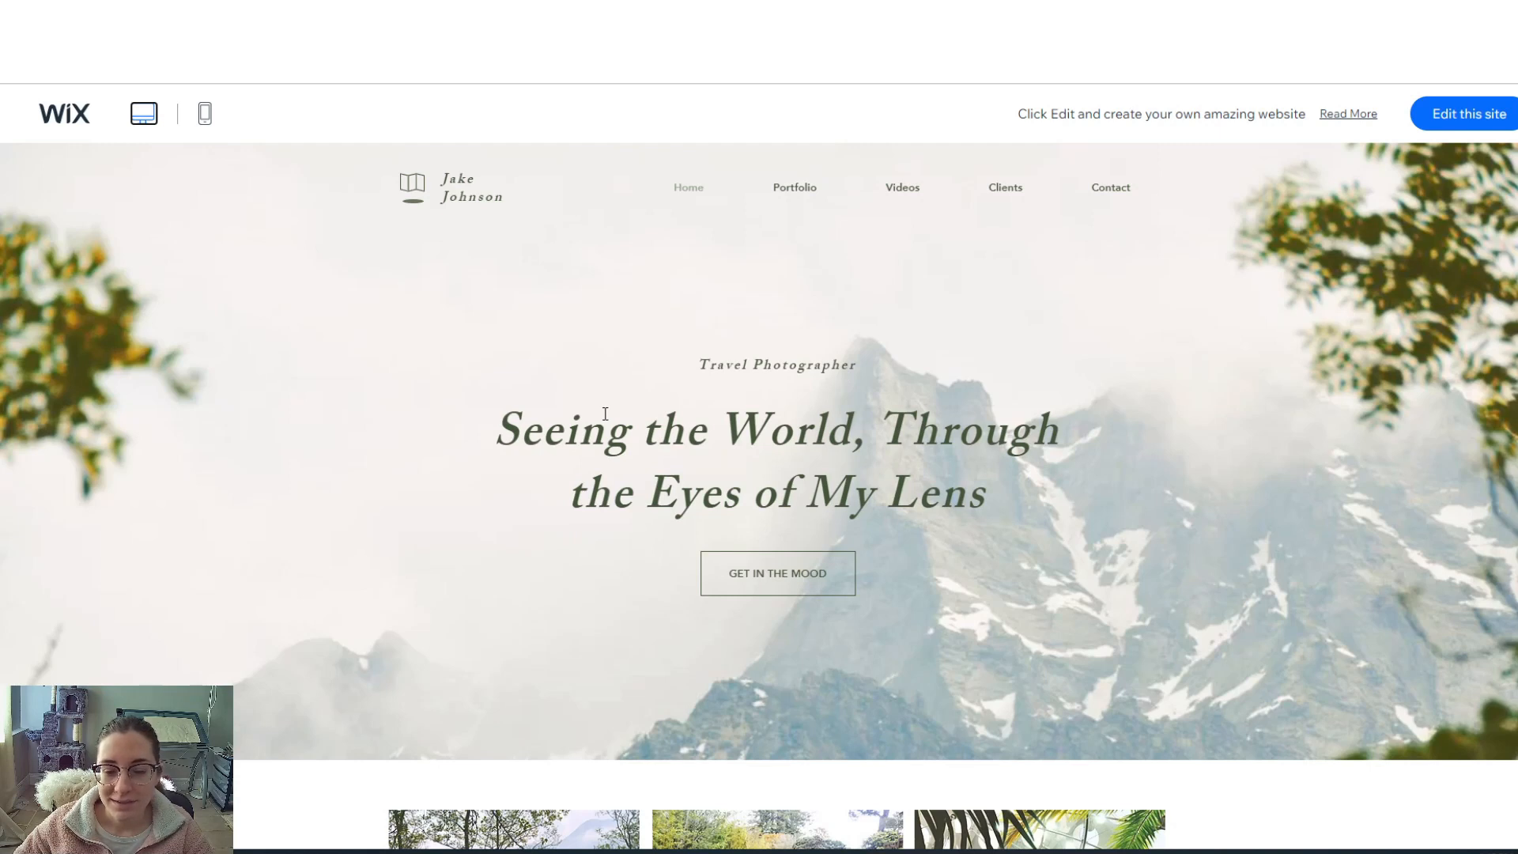
left_click(1461, 113)
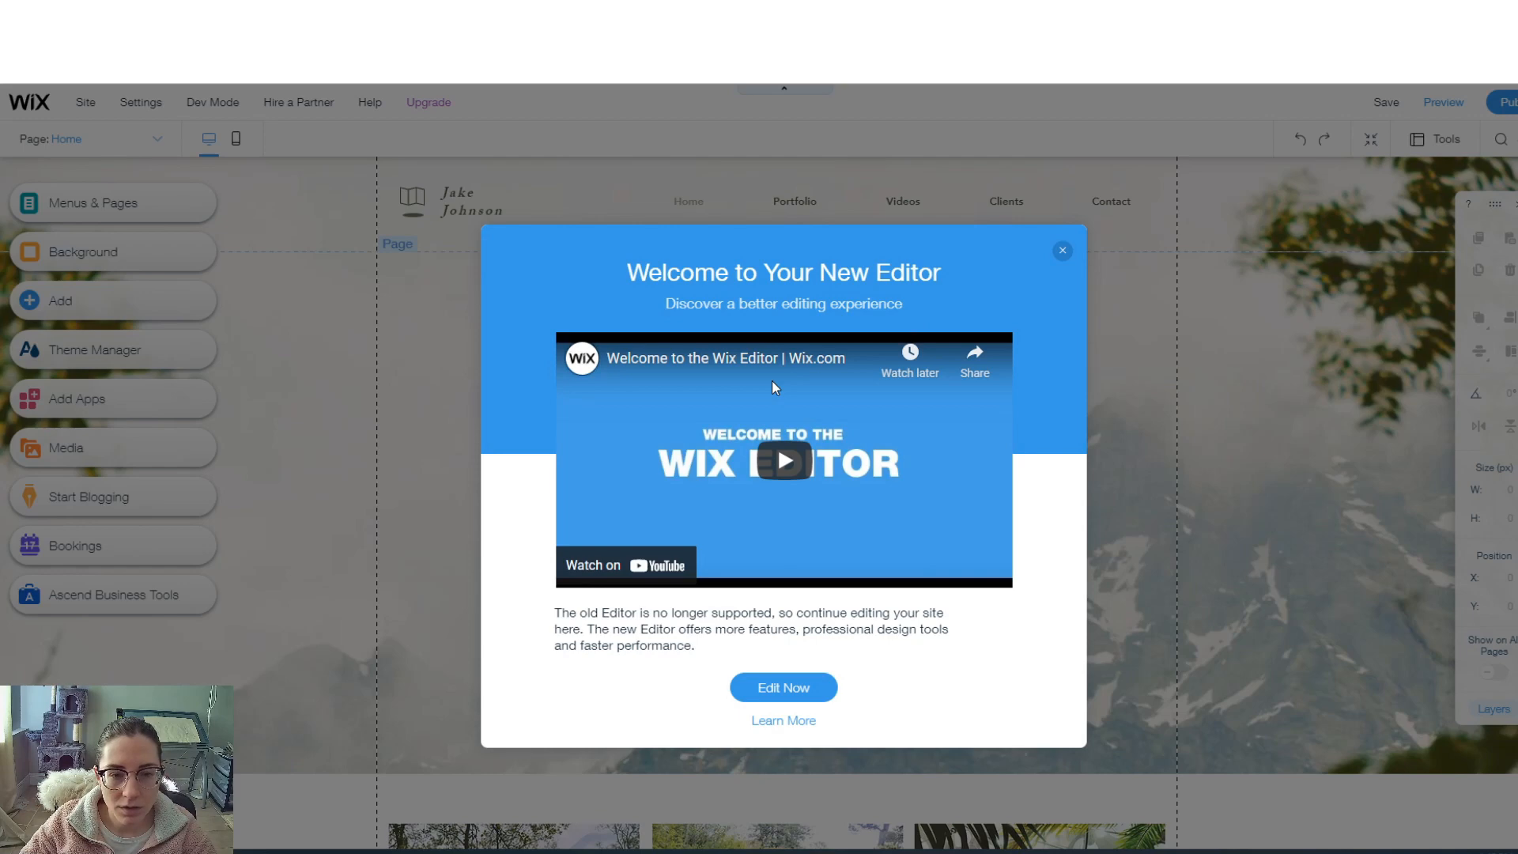
left_click(1062, 251)
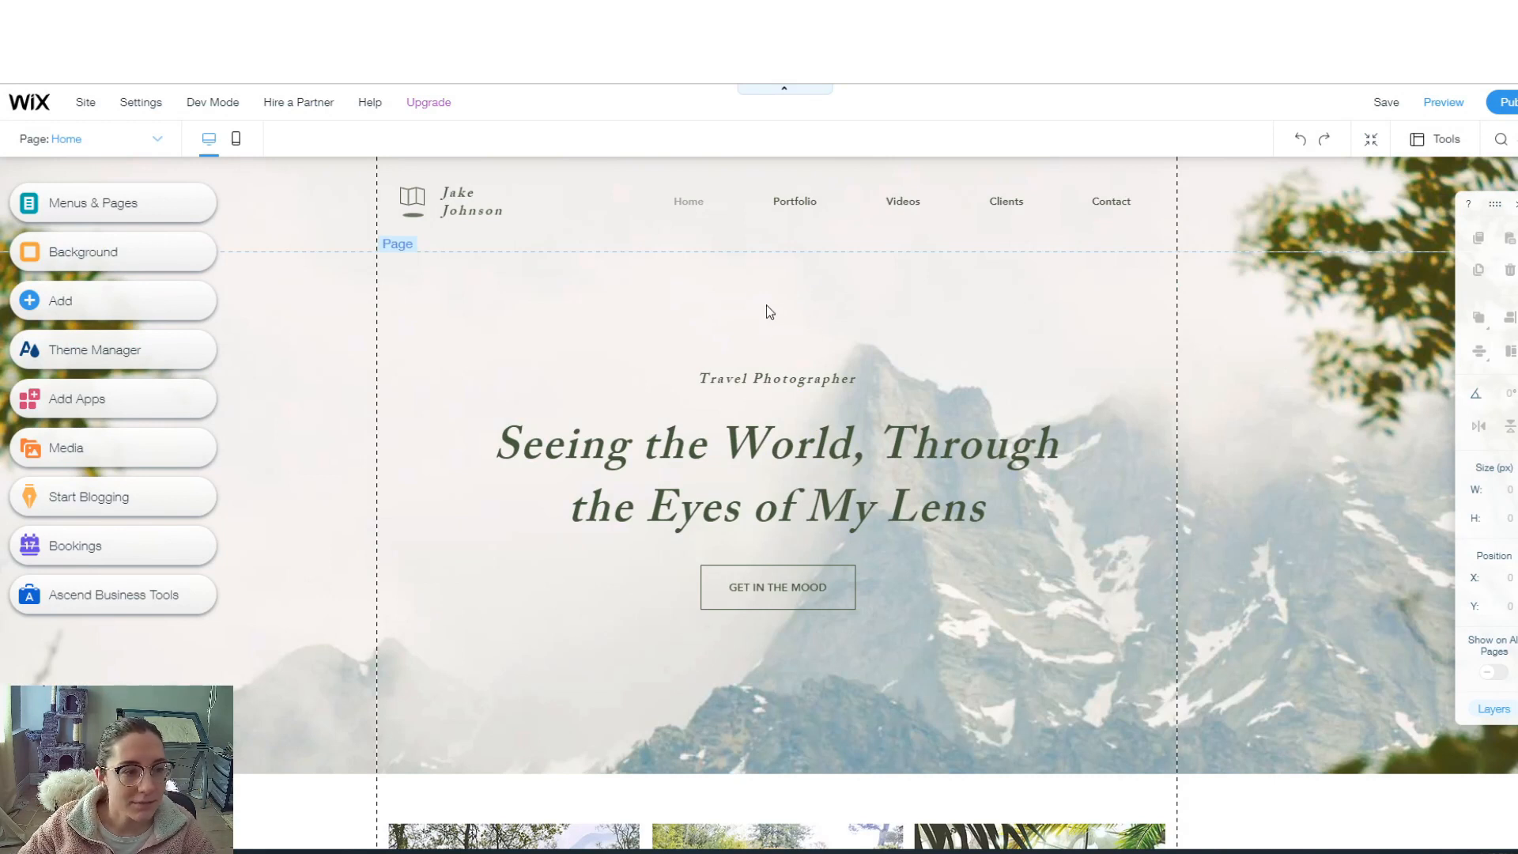
left_click(121, 207)
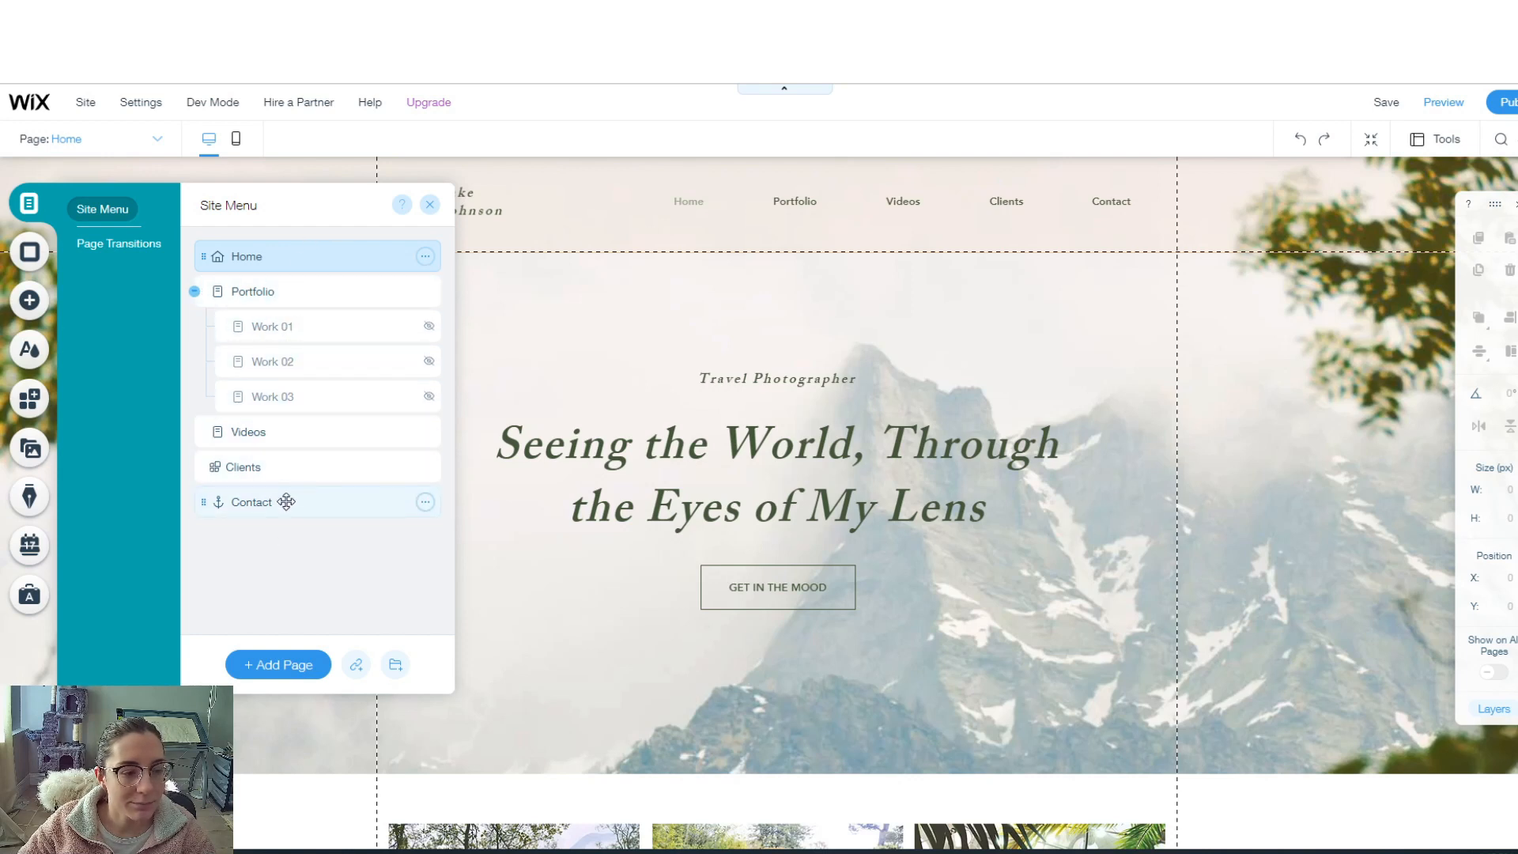
- Look over page transitions, page background settings, and the Add panel's button and contact-form elements
left_click(145, 251)
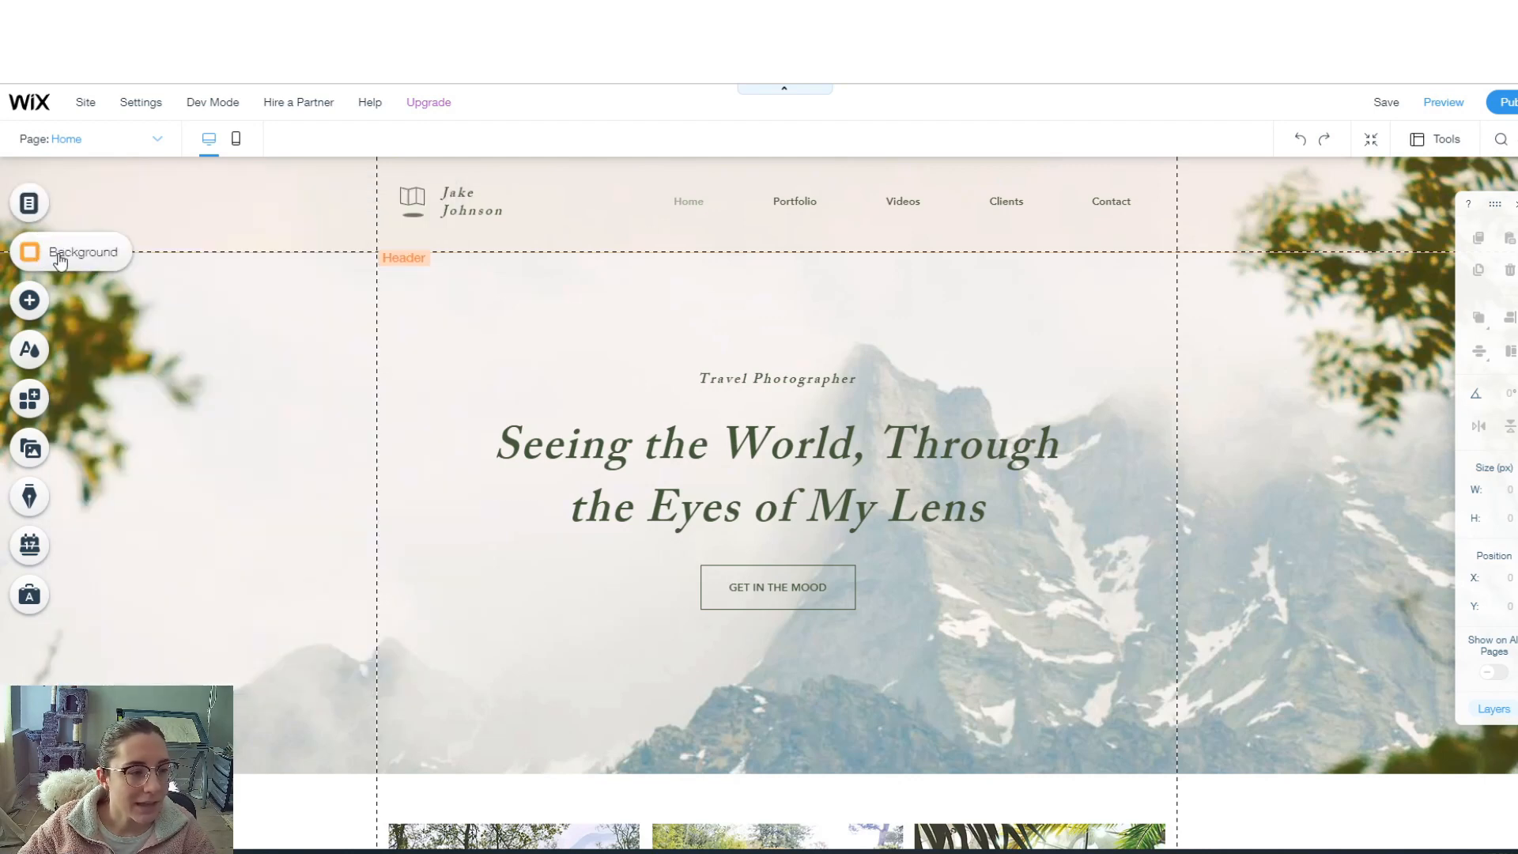
left_click(59, 258)
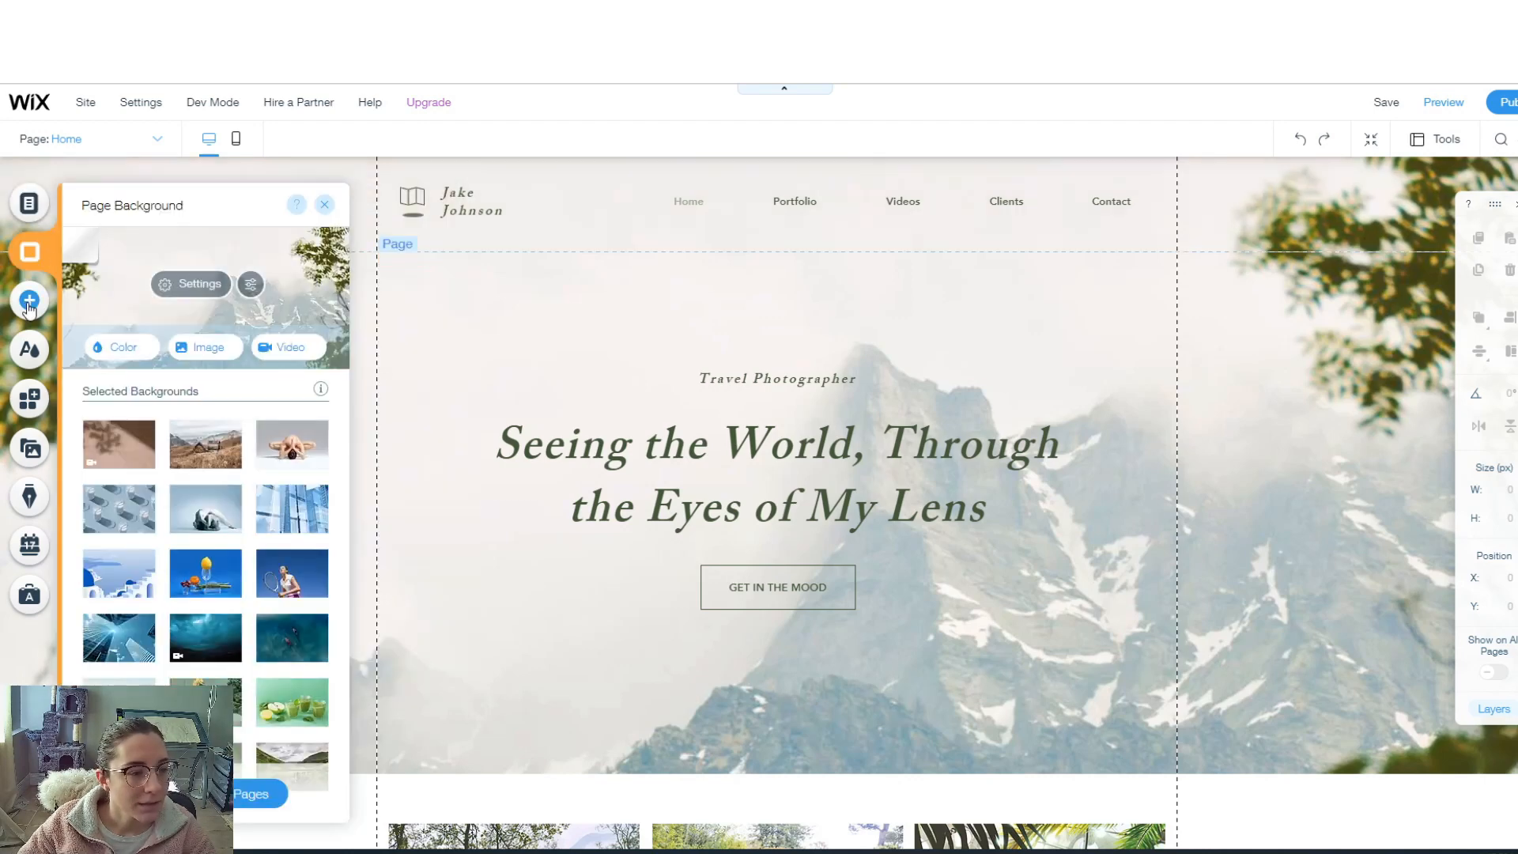
left_click(28, 305)
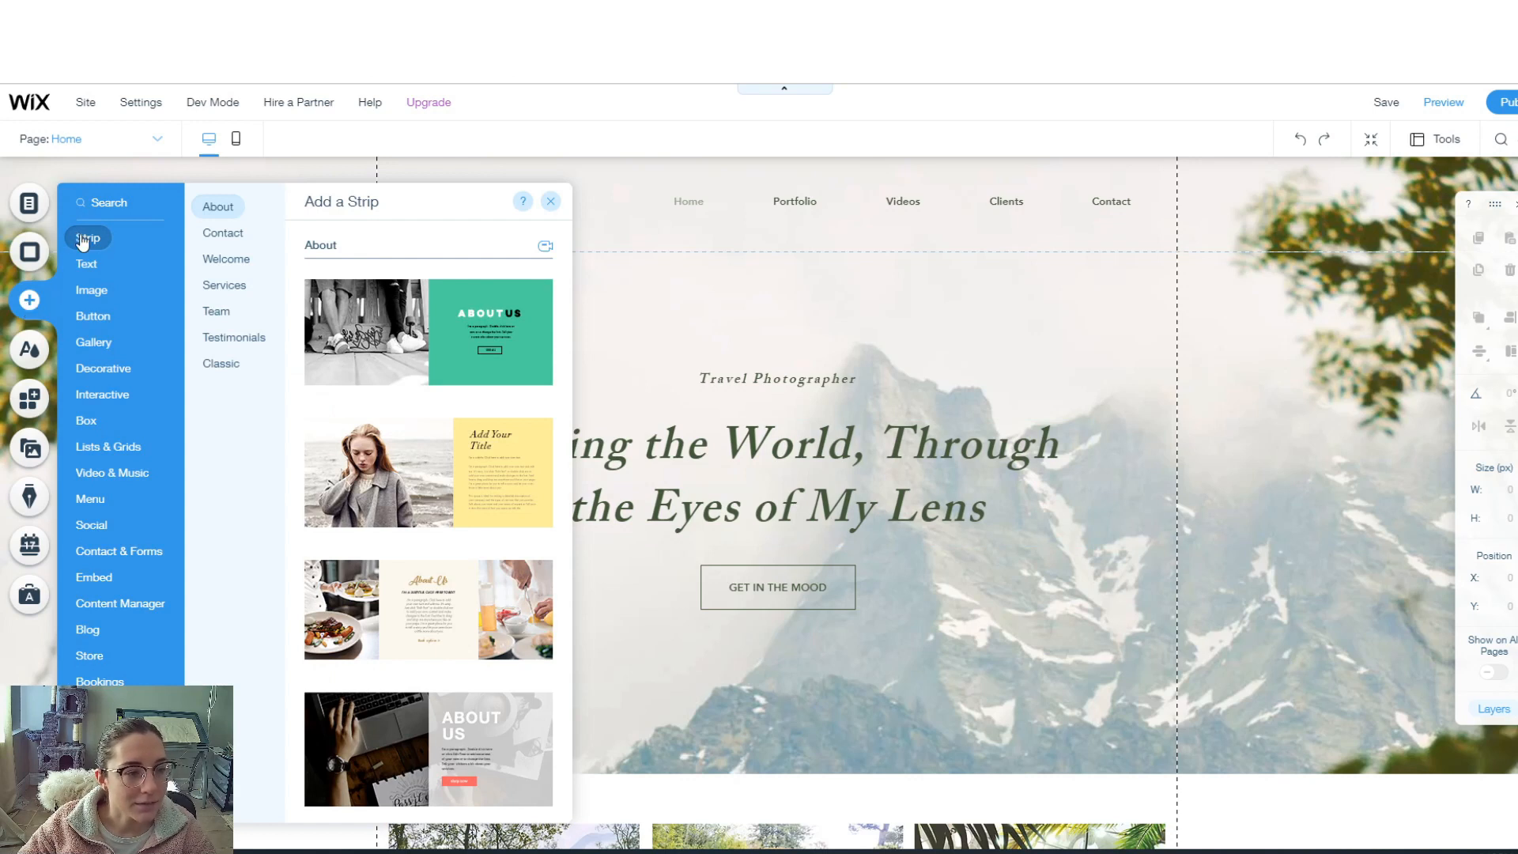
left_click(93, 316)
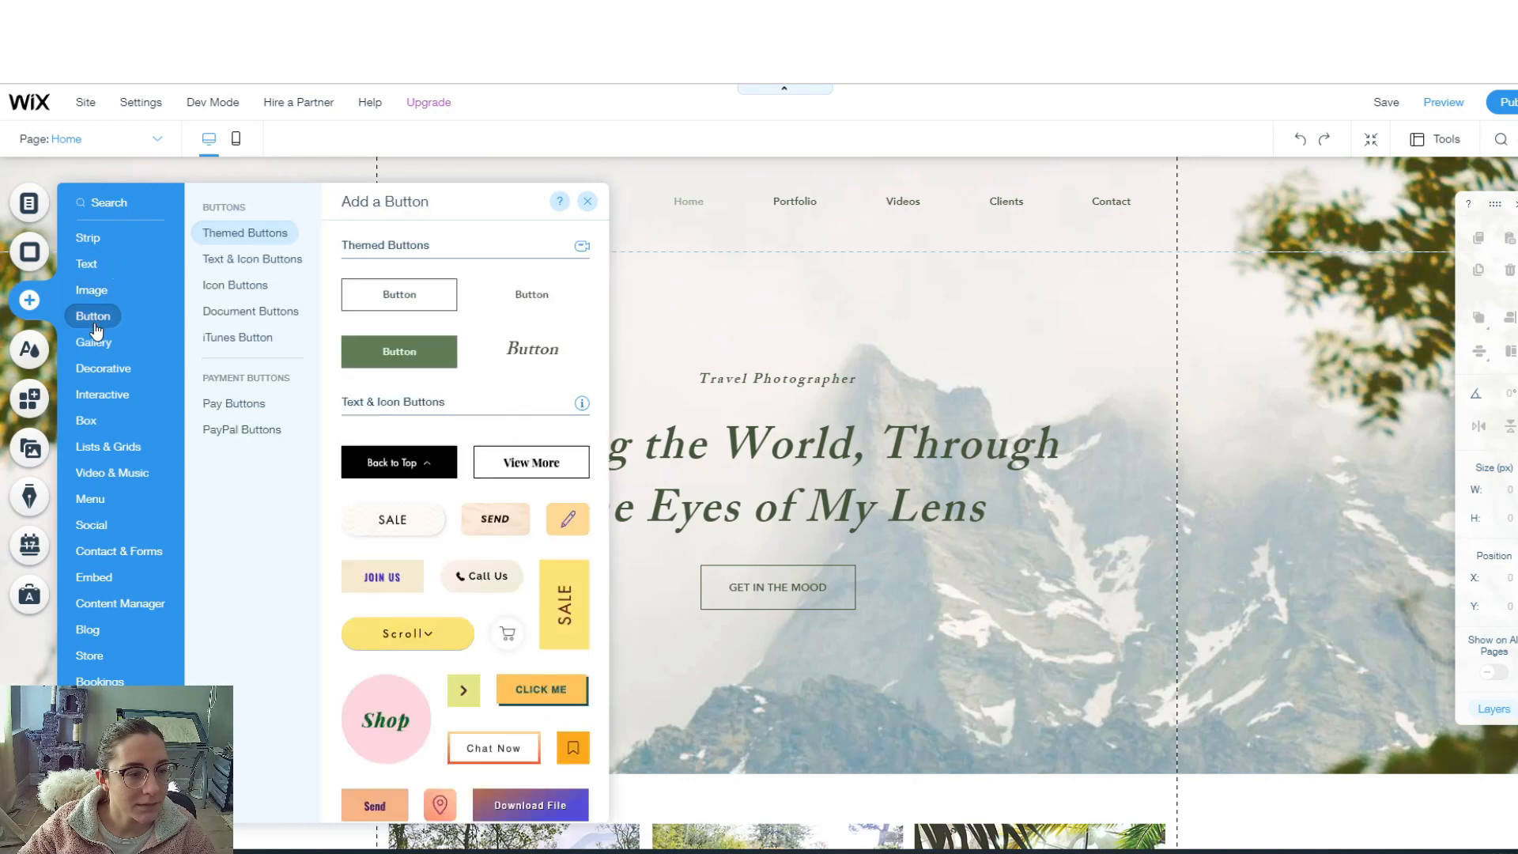
left_click(133, 553)
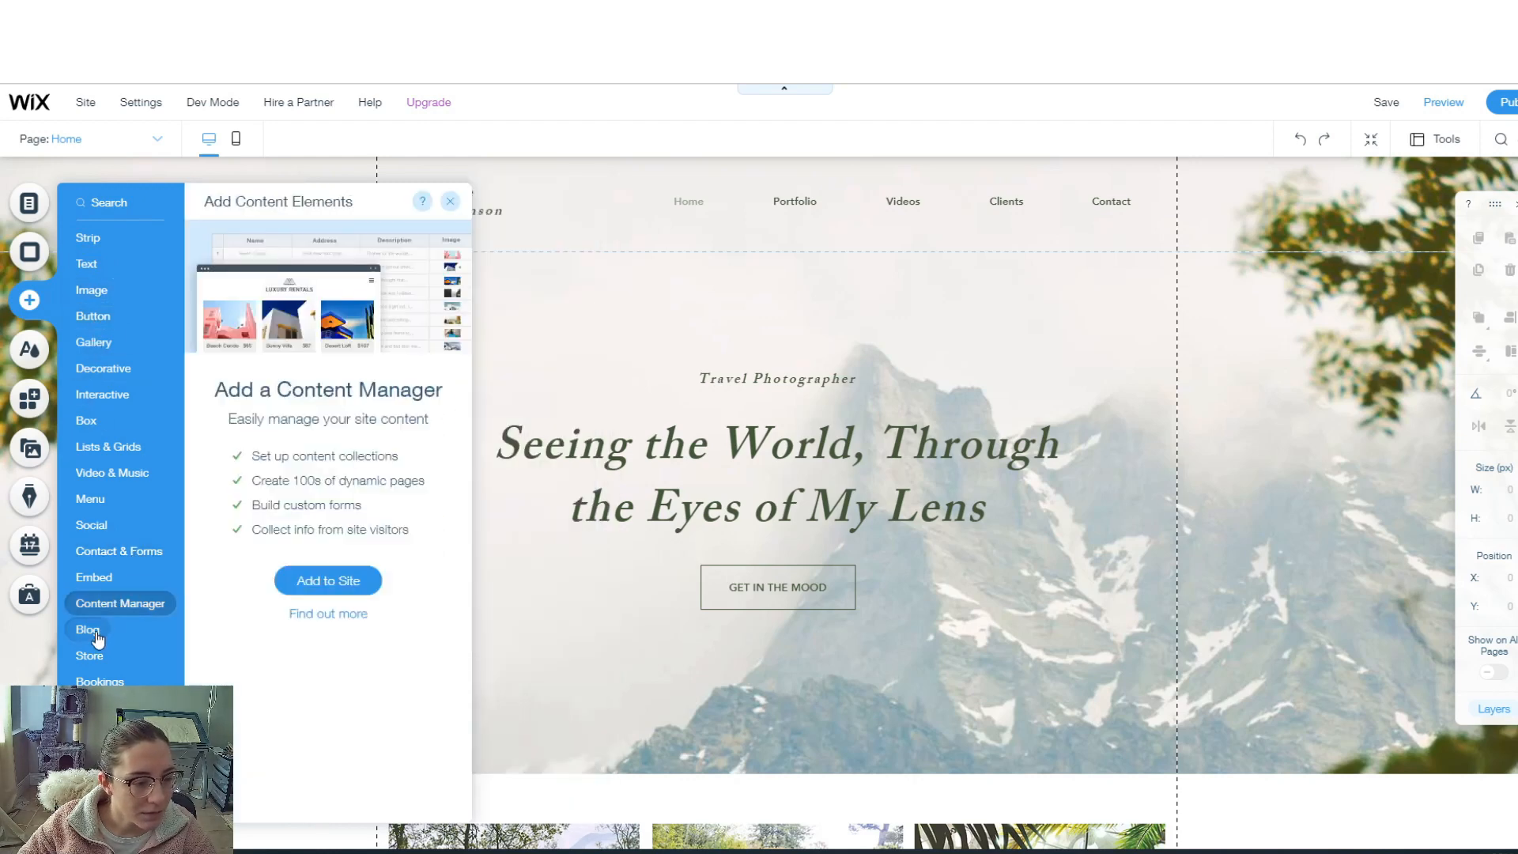
mouse_move(98, 660)
mouse_move(102, 734)
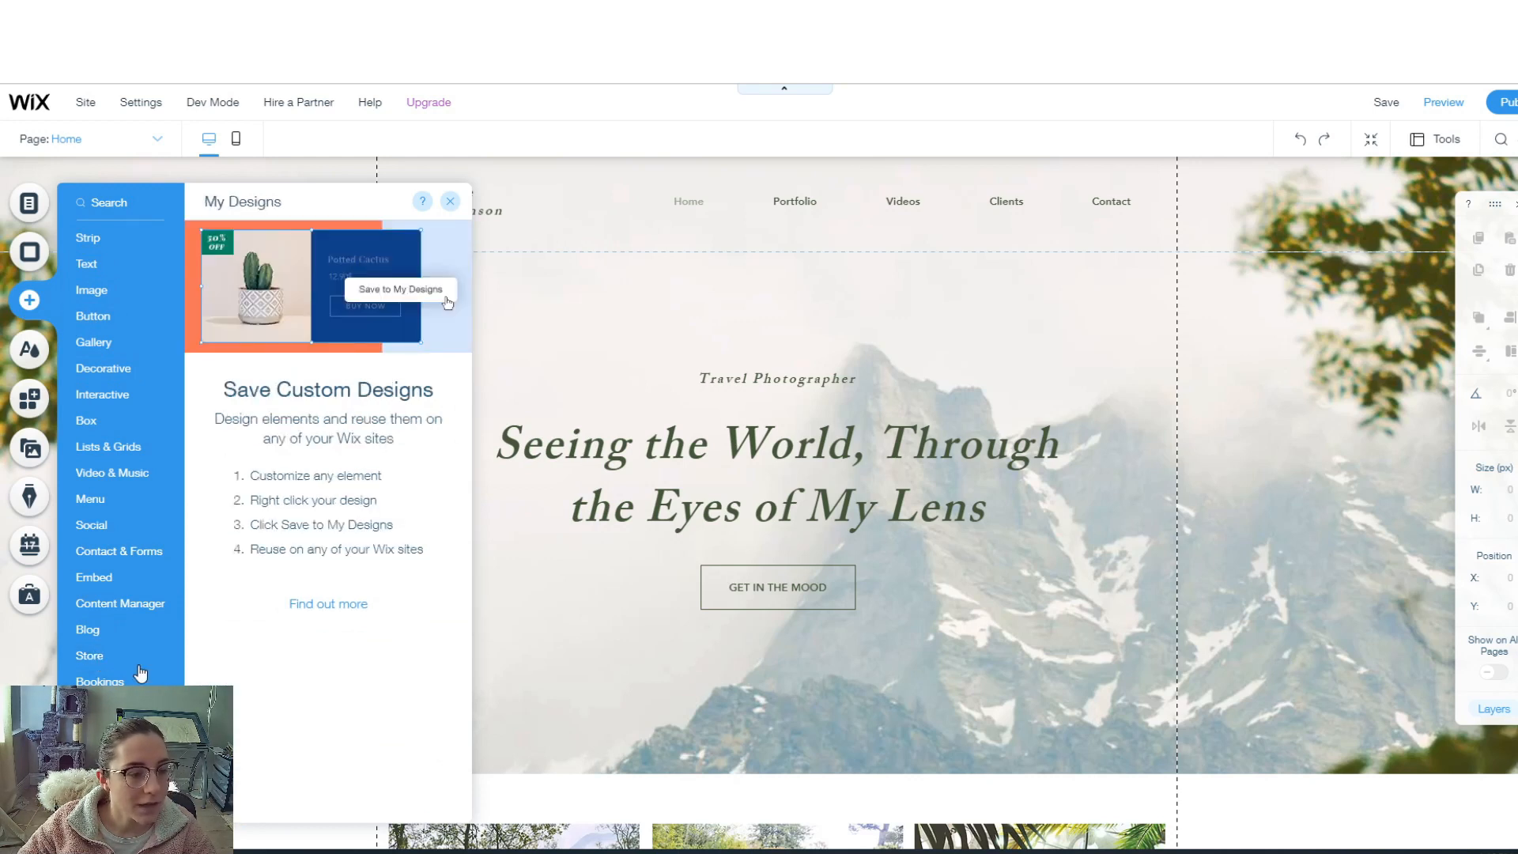
mouse_move(80, 264)
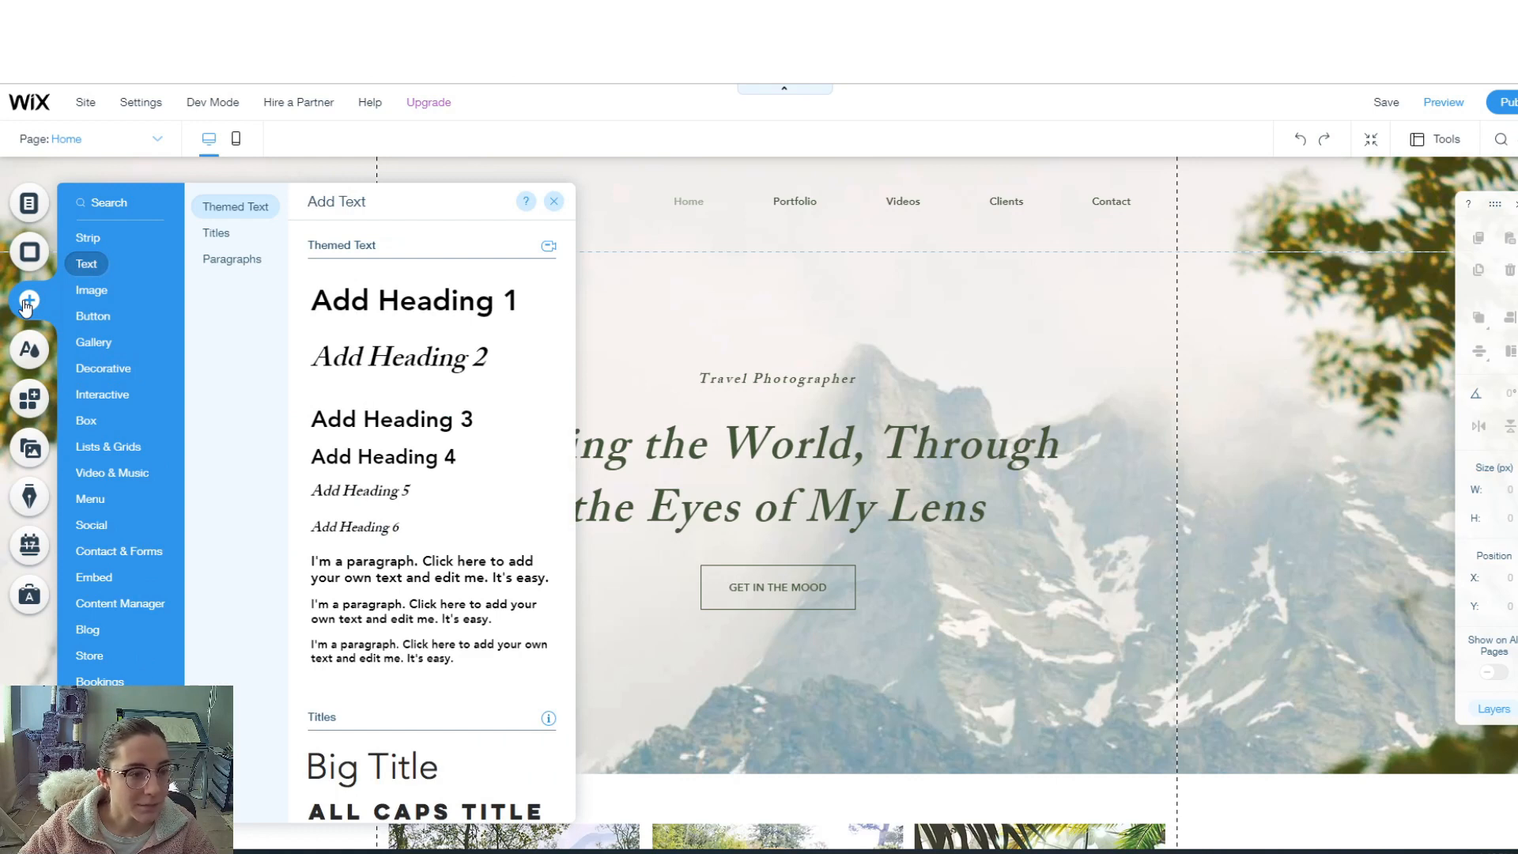
- Review the site's theme colours and text themes, then go to the App Market
left_click(31, 355)
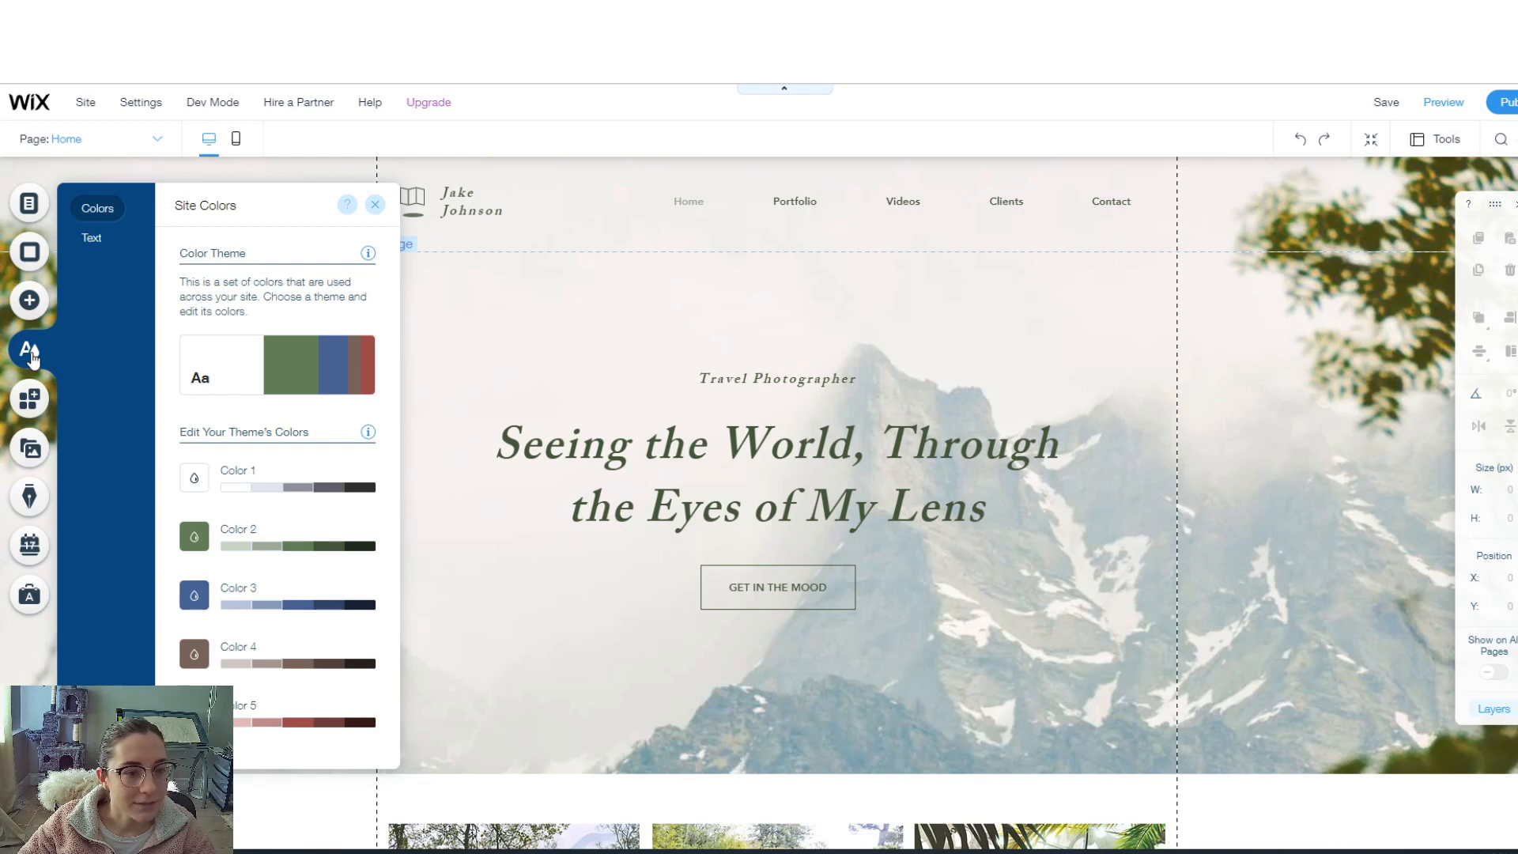
left_click(93, 237)
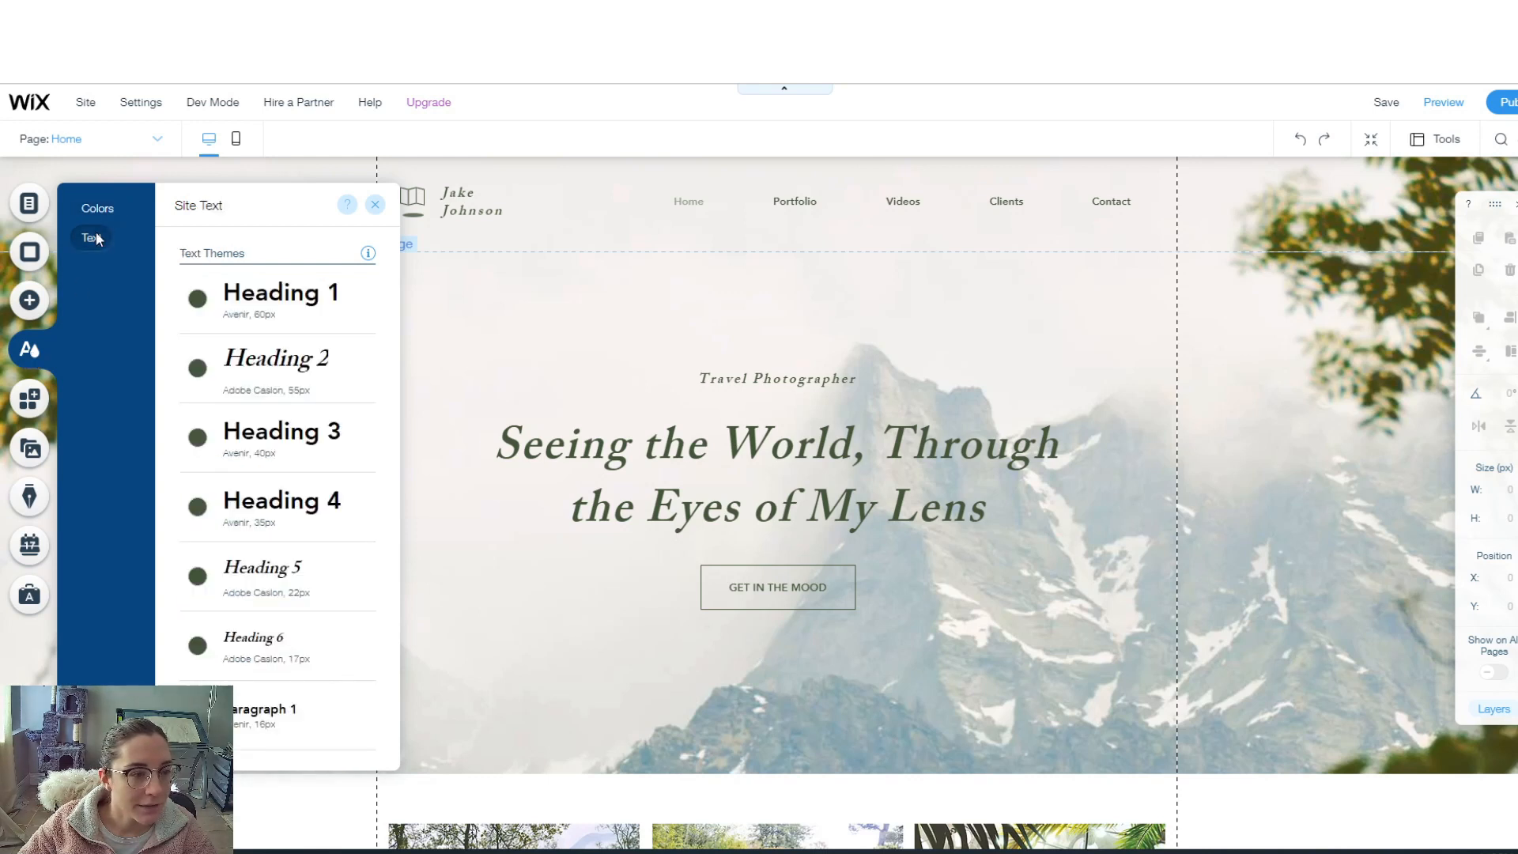
left_click(99, 208)
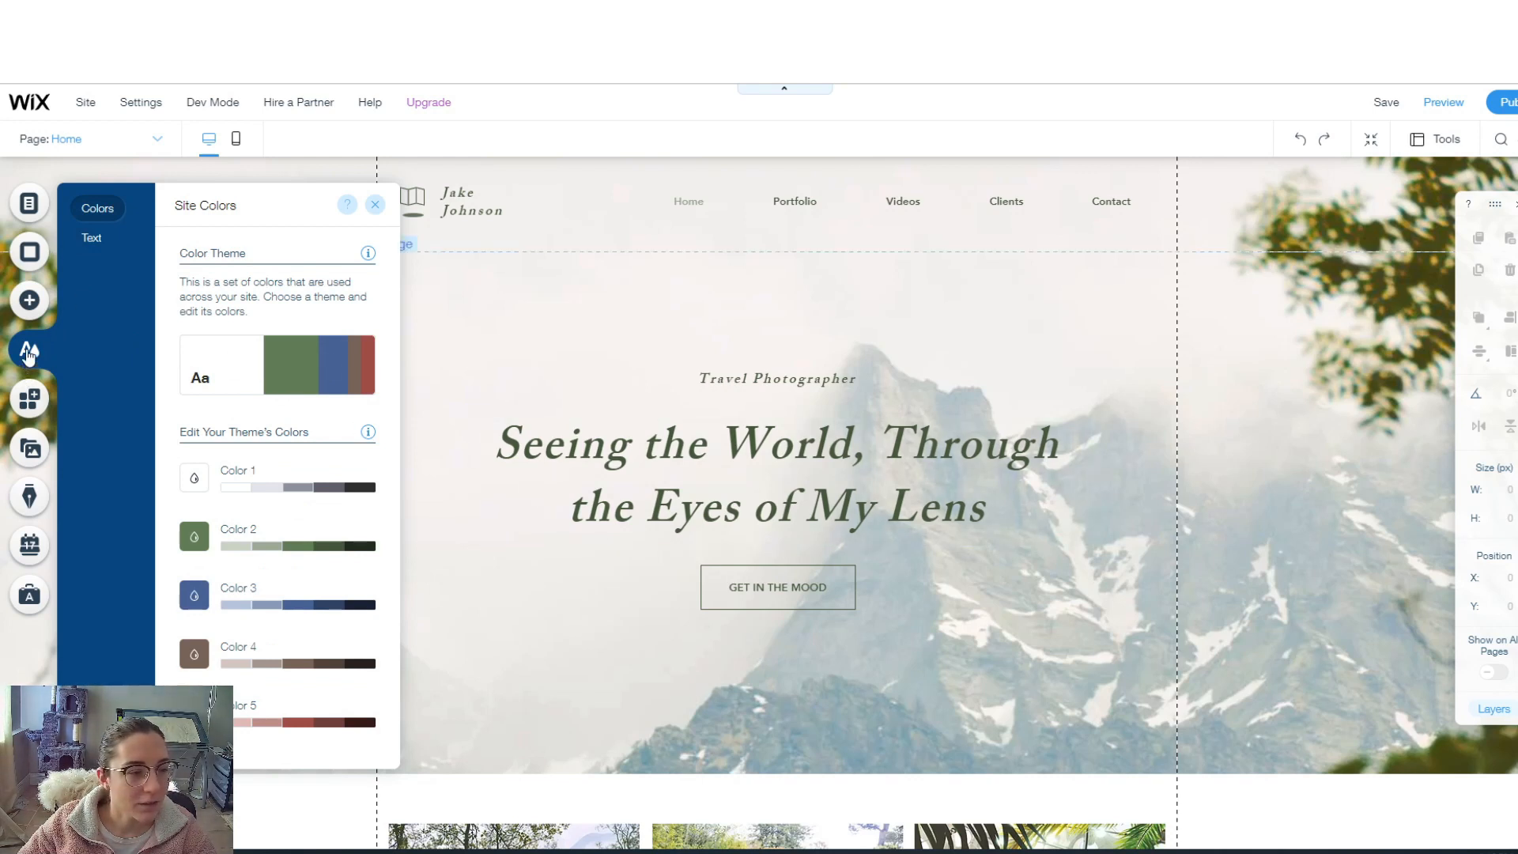
left_click(29, 400)
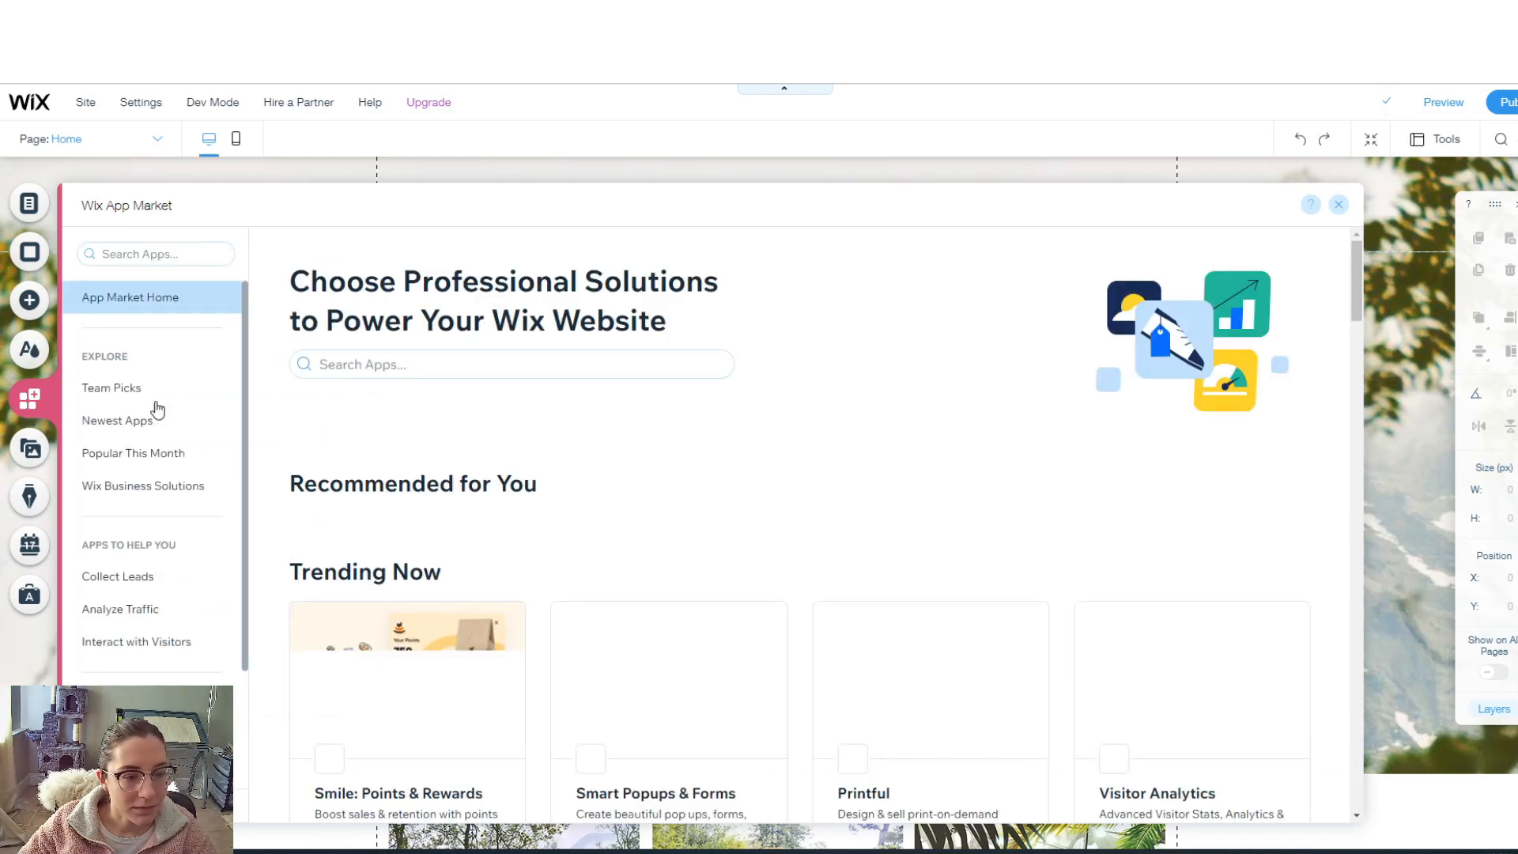
- Browse the Trending Now and Wix Business Solutions apps, then close the App Market
scroll(747, 470, "down", 4)
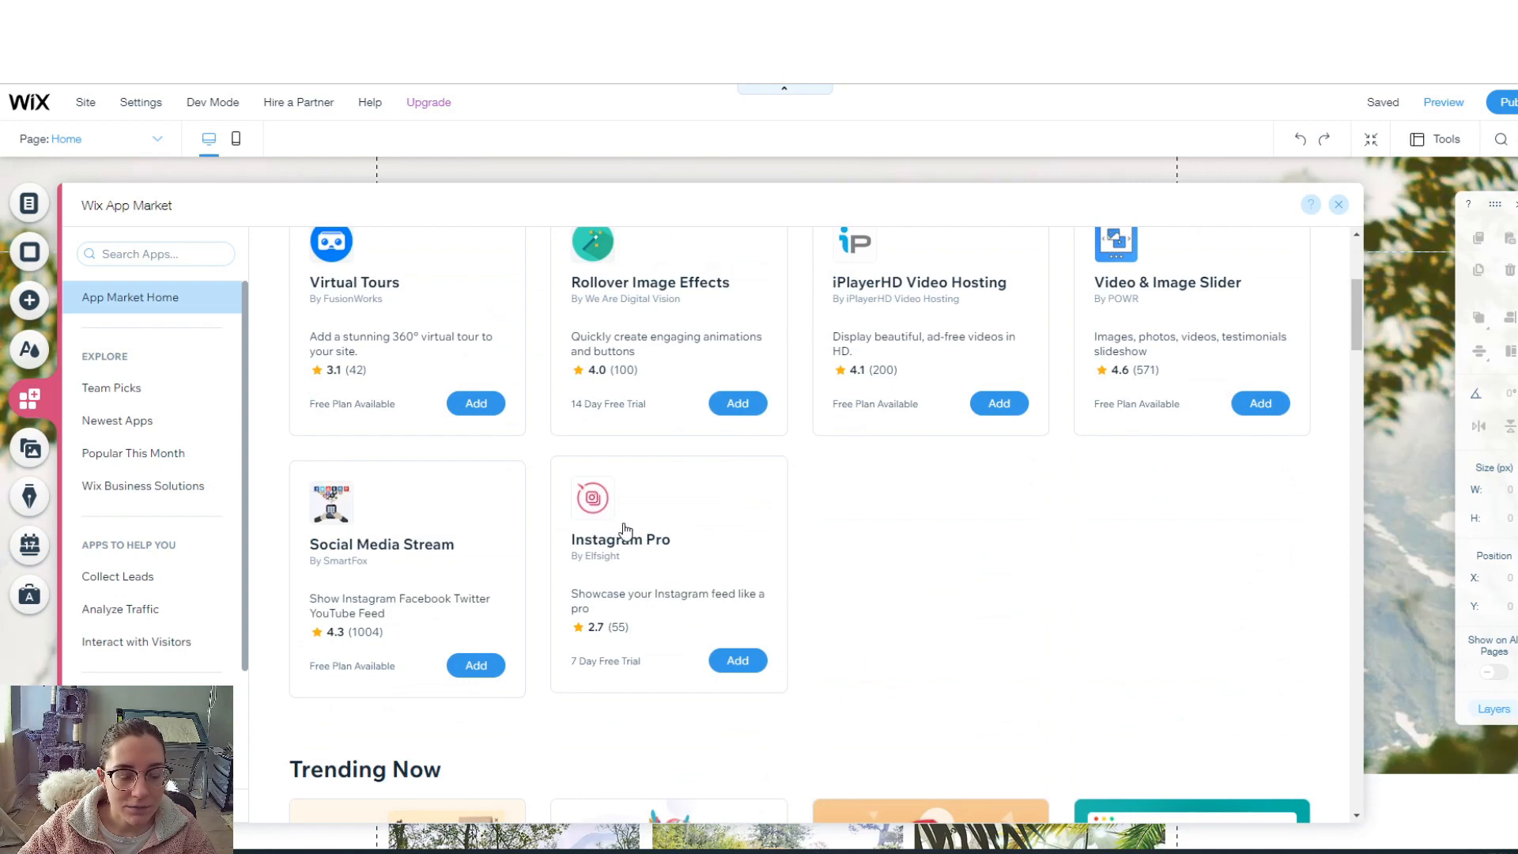
scroll(760, 541, "down", 5)
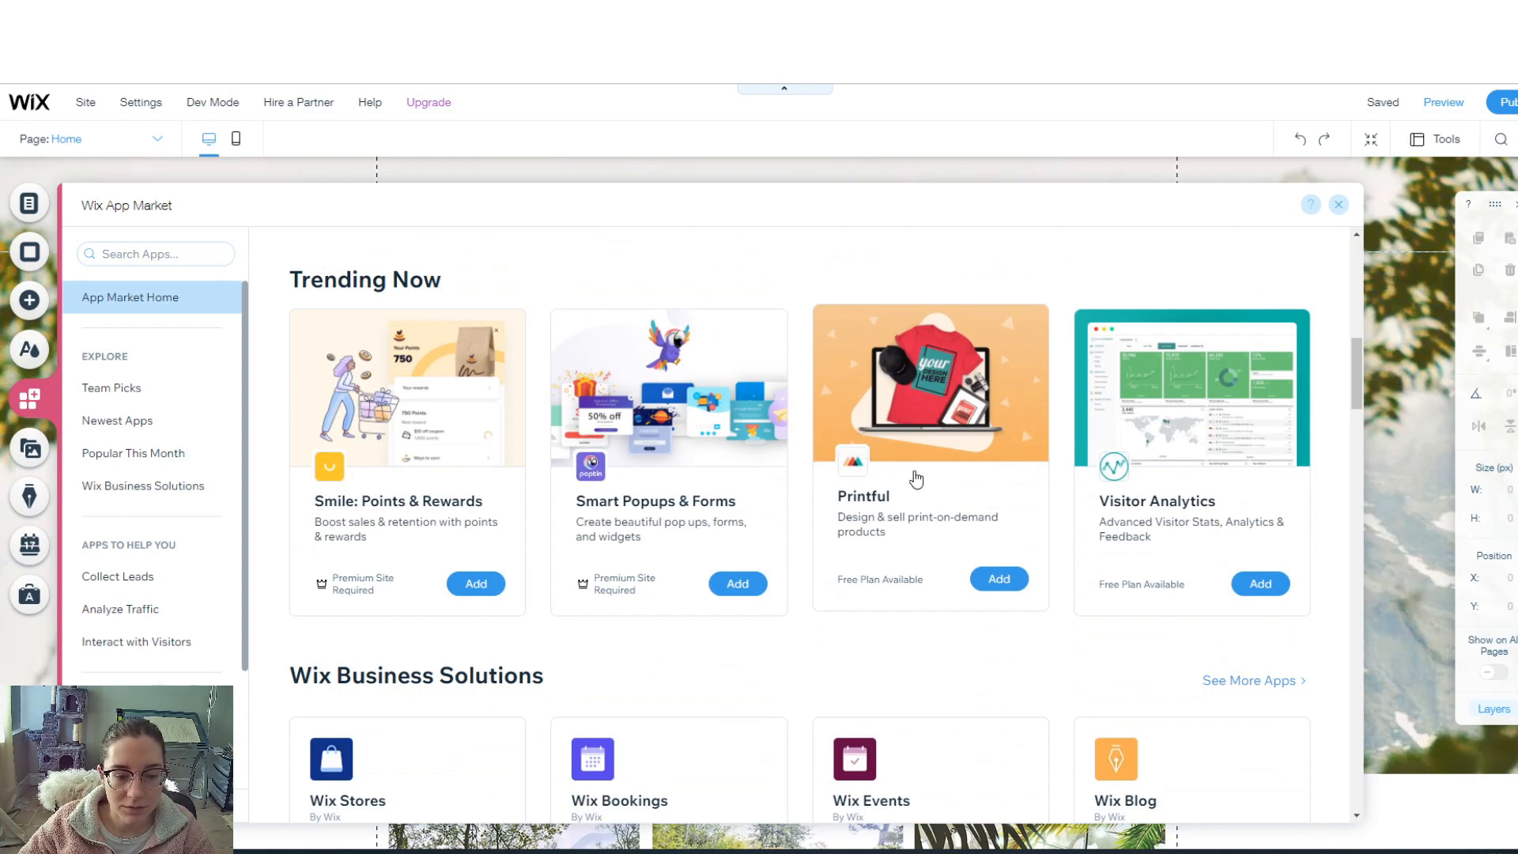
scroll(913, 474, "down", 4)
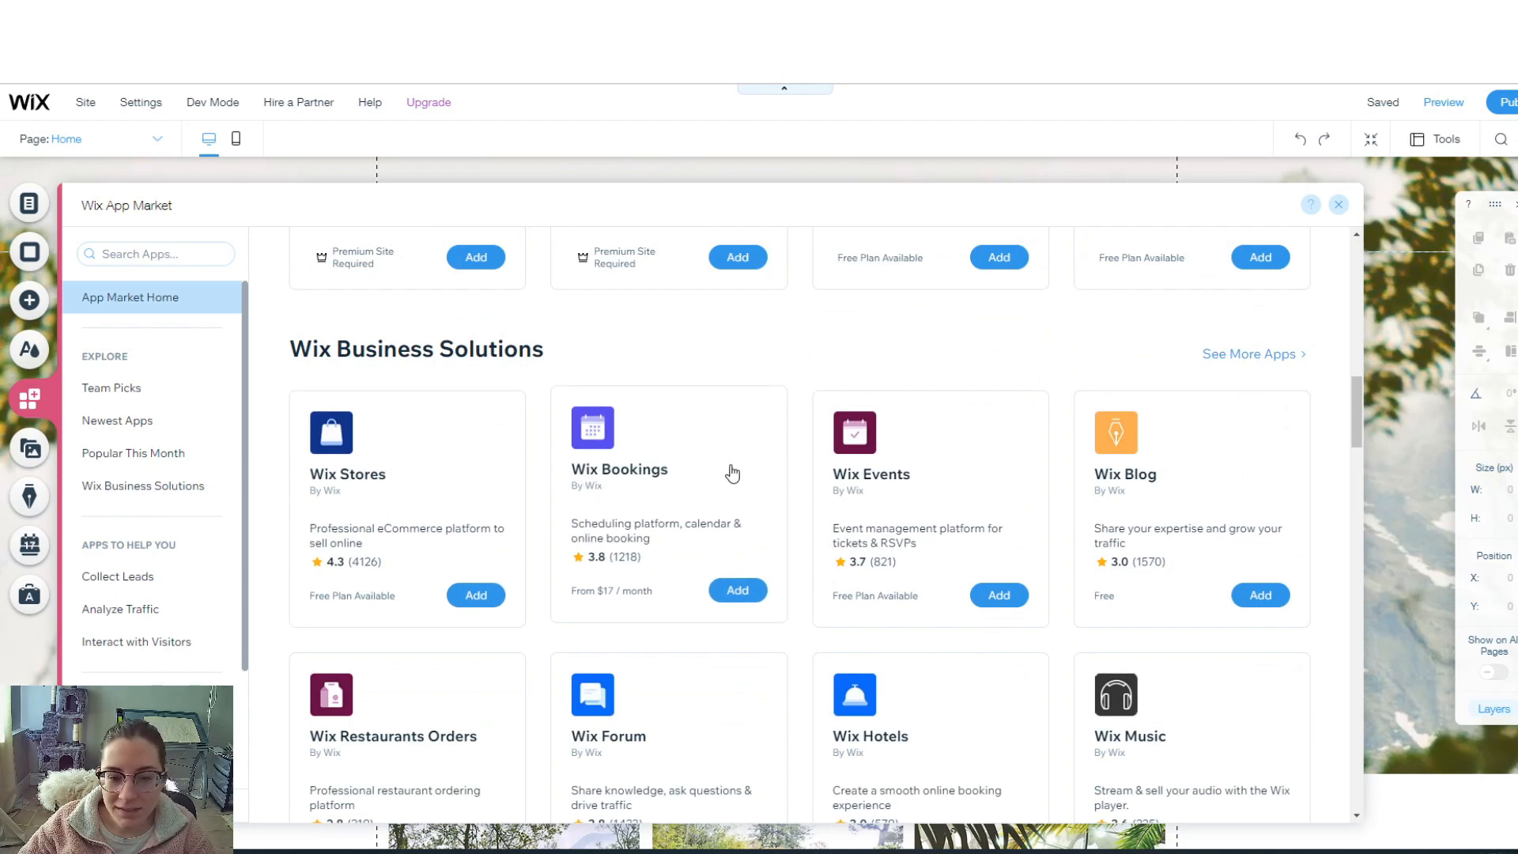
scroll(914, 462, "down", 4)
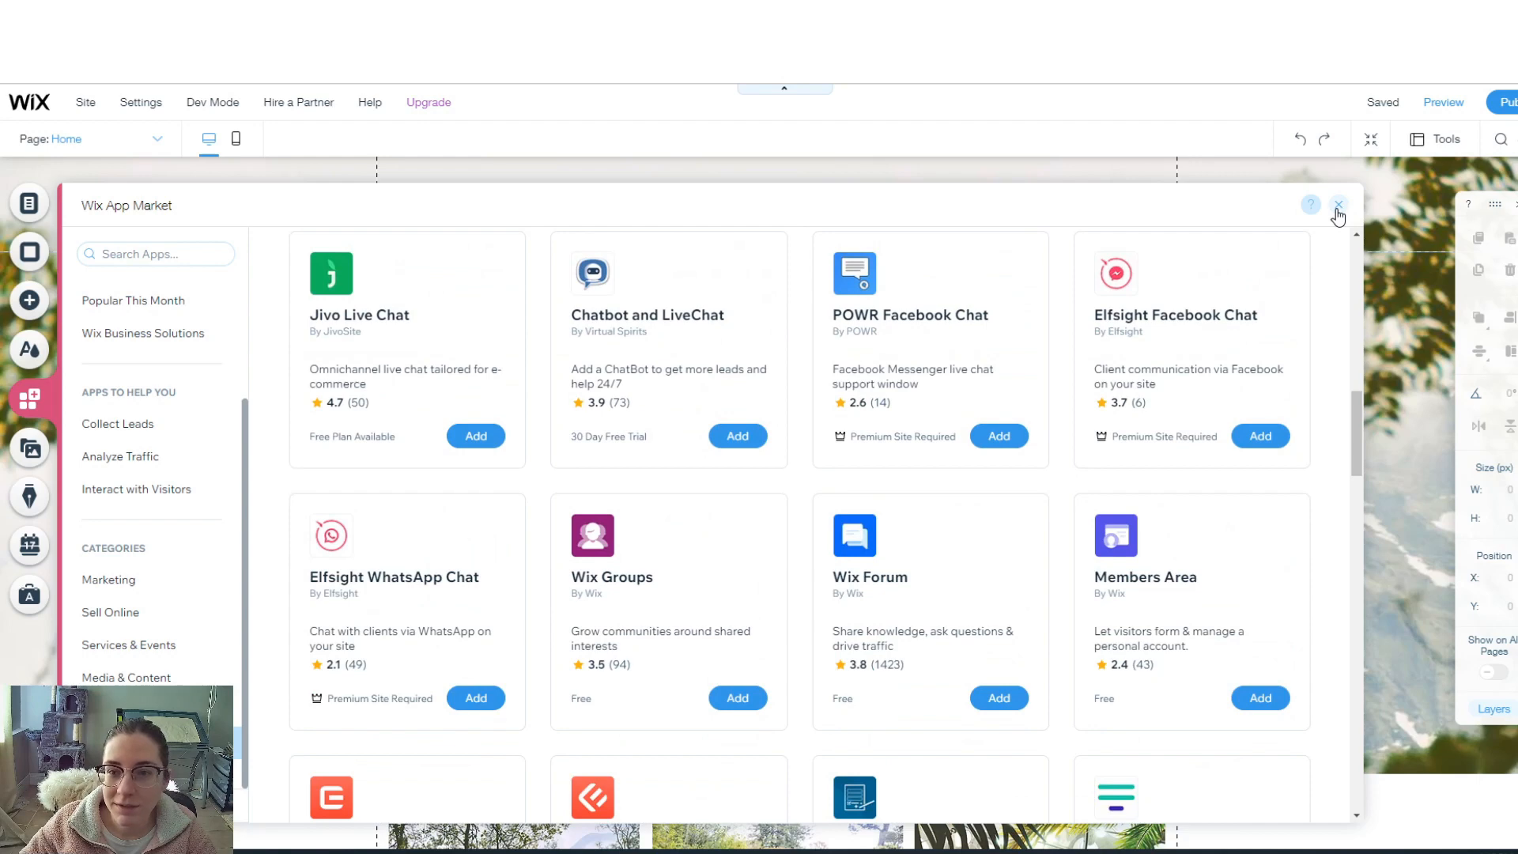
left_click(1339, 205)
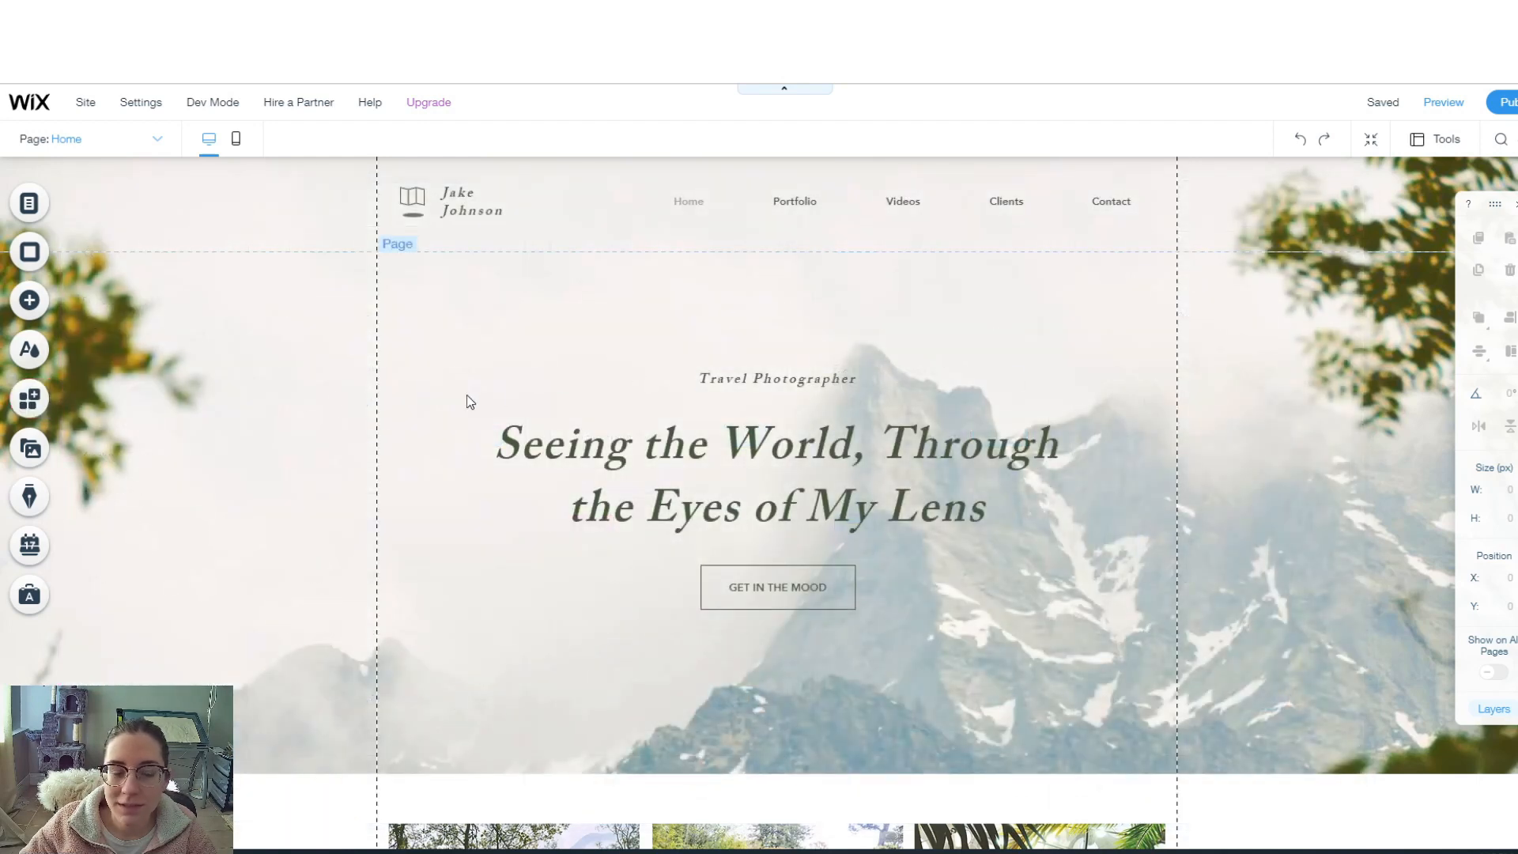
left_click(39, 447)
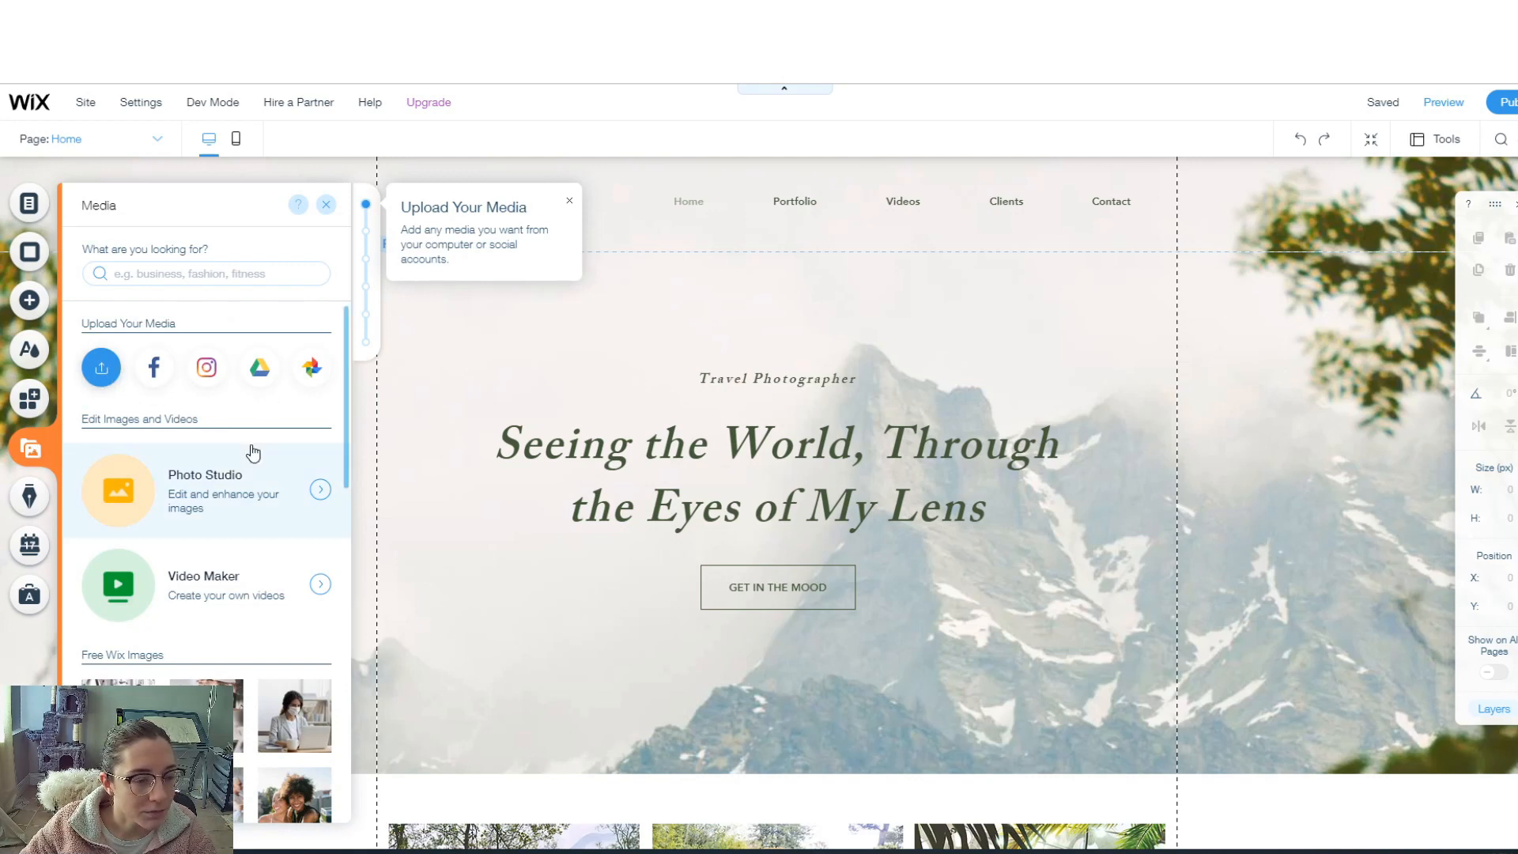
scroll(260, 475, "down", 5)
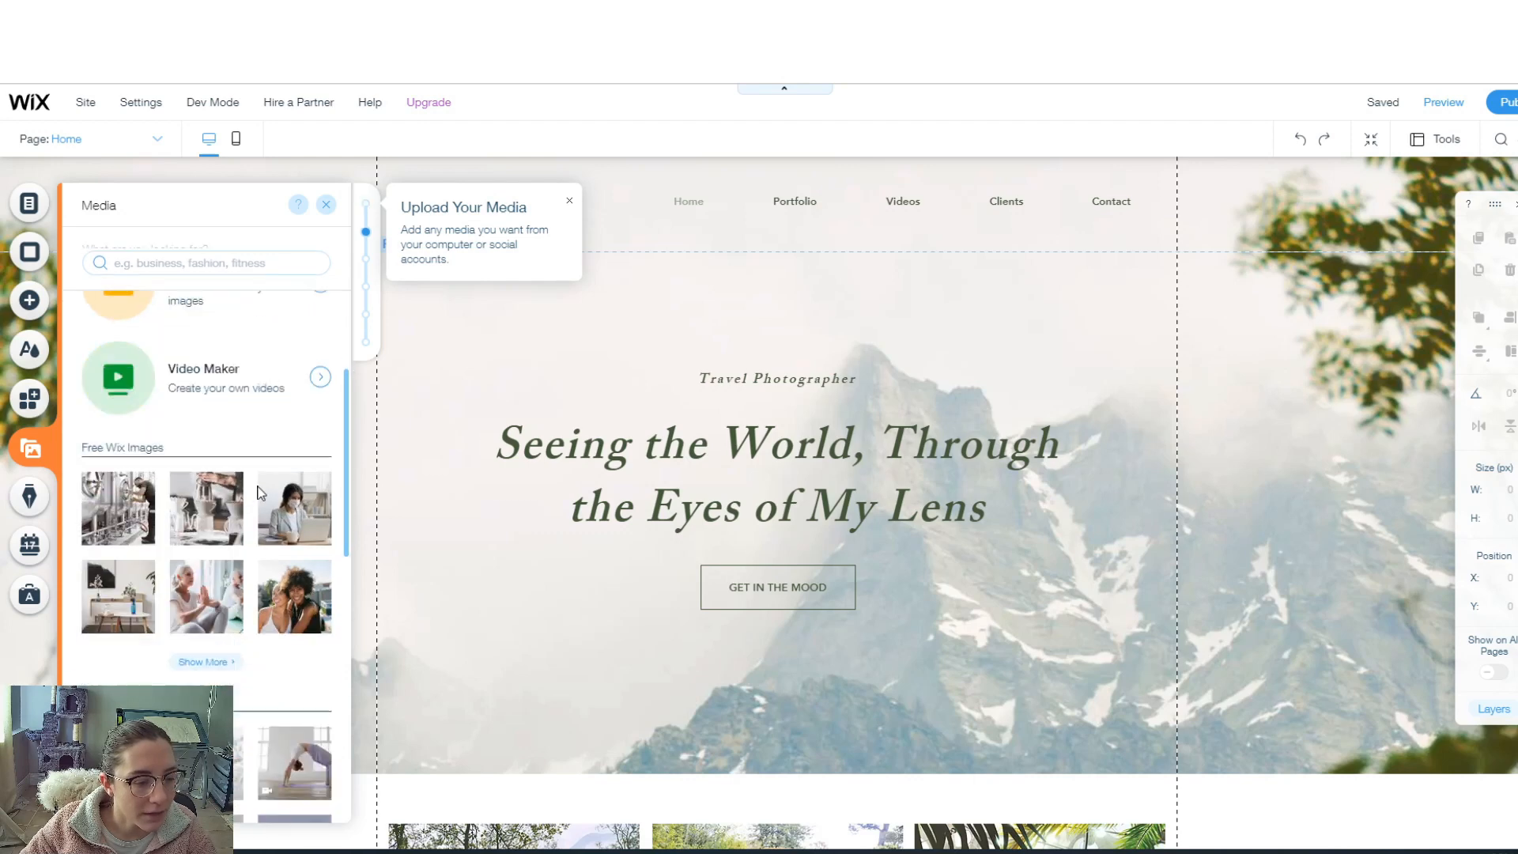
mouse_move(260, 495)
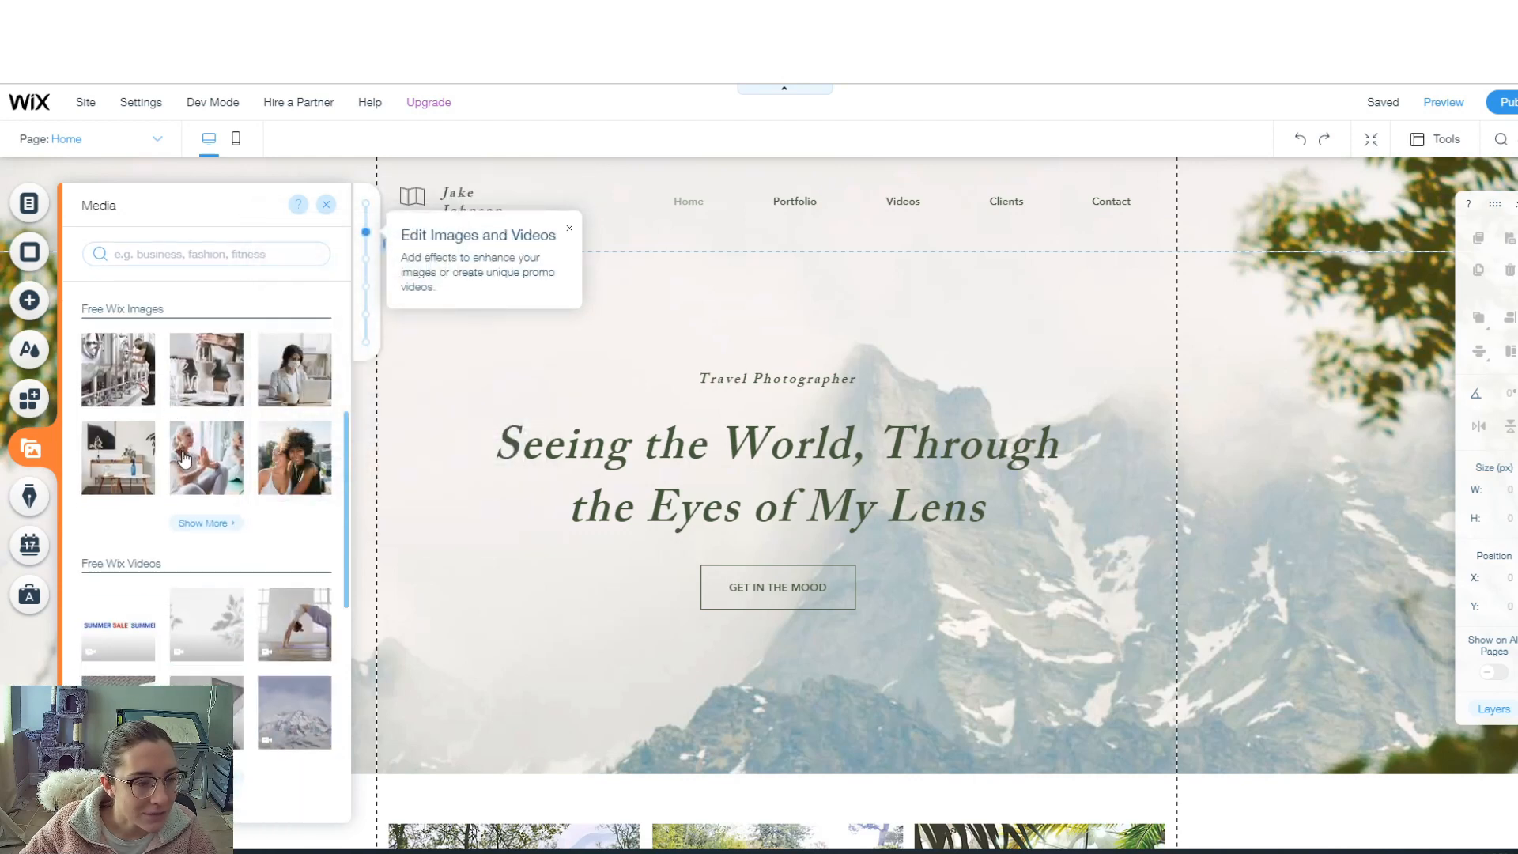
scroll(212, 498, "down", 3)
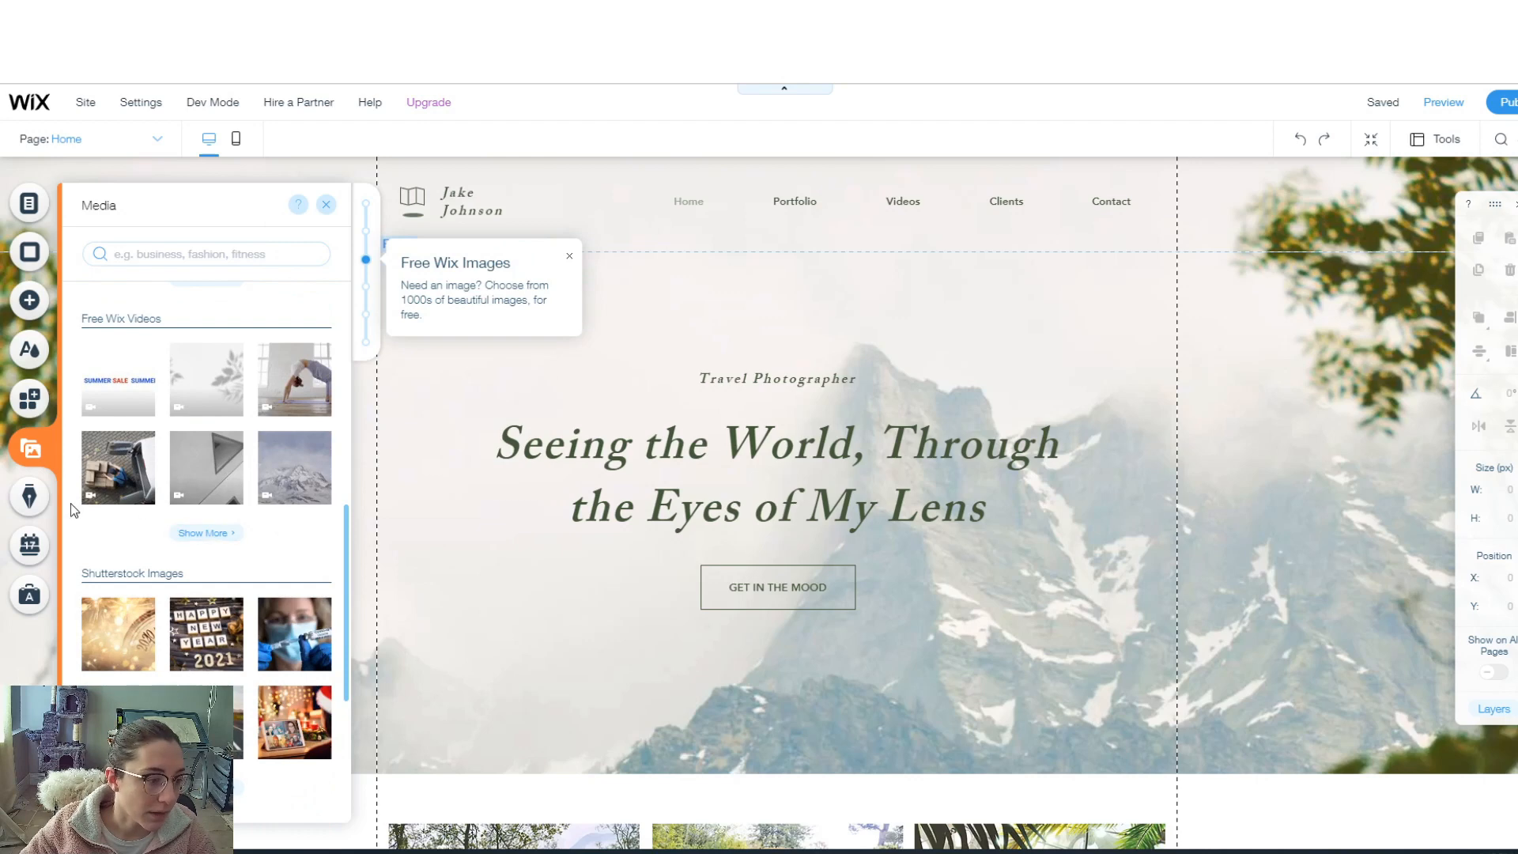
left_click(24, 506)
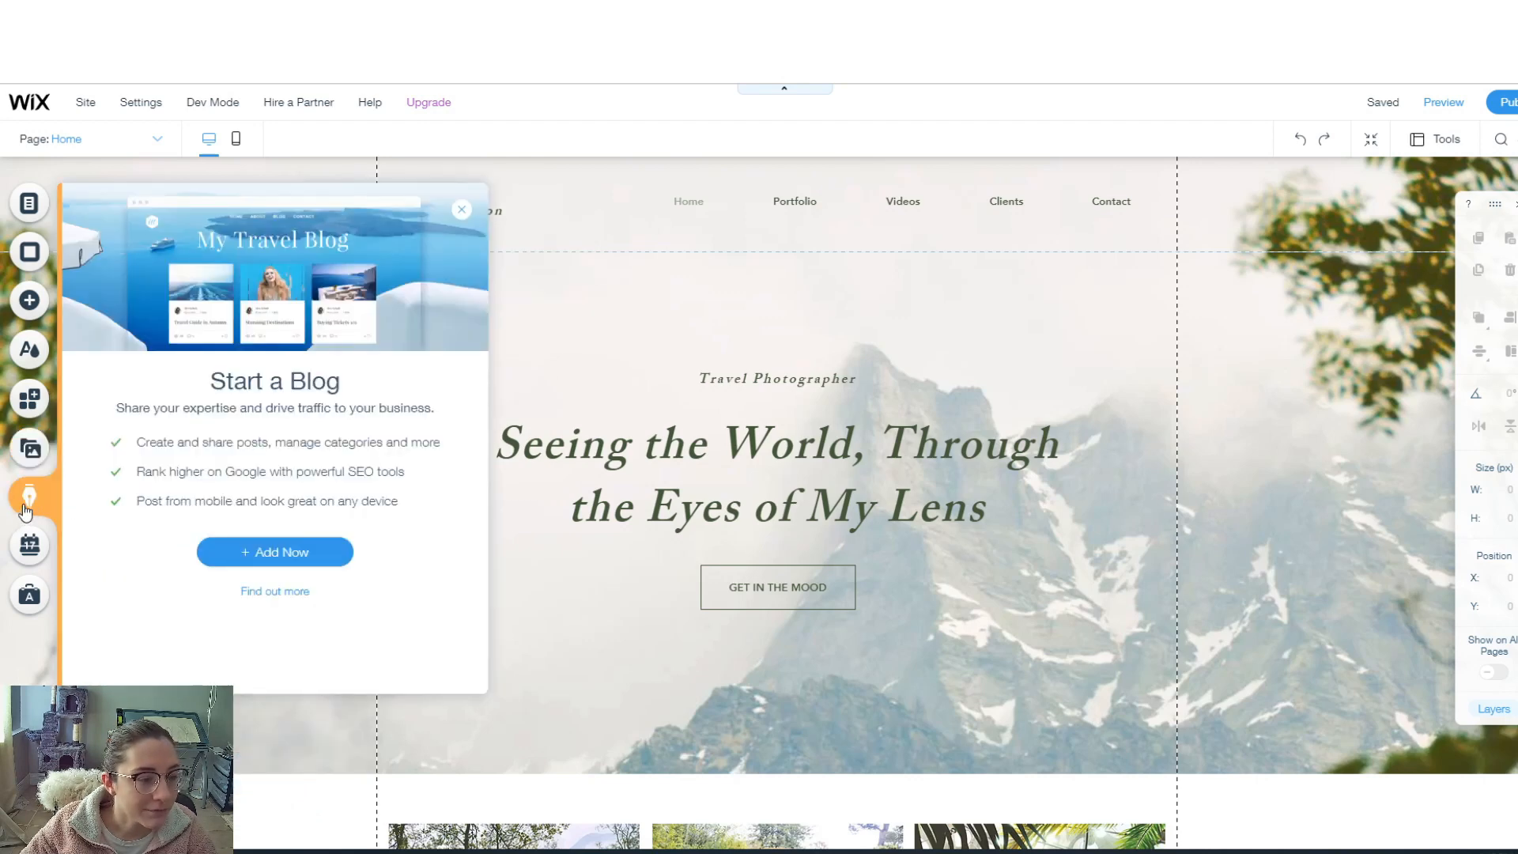
left_click(29, 550)
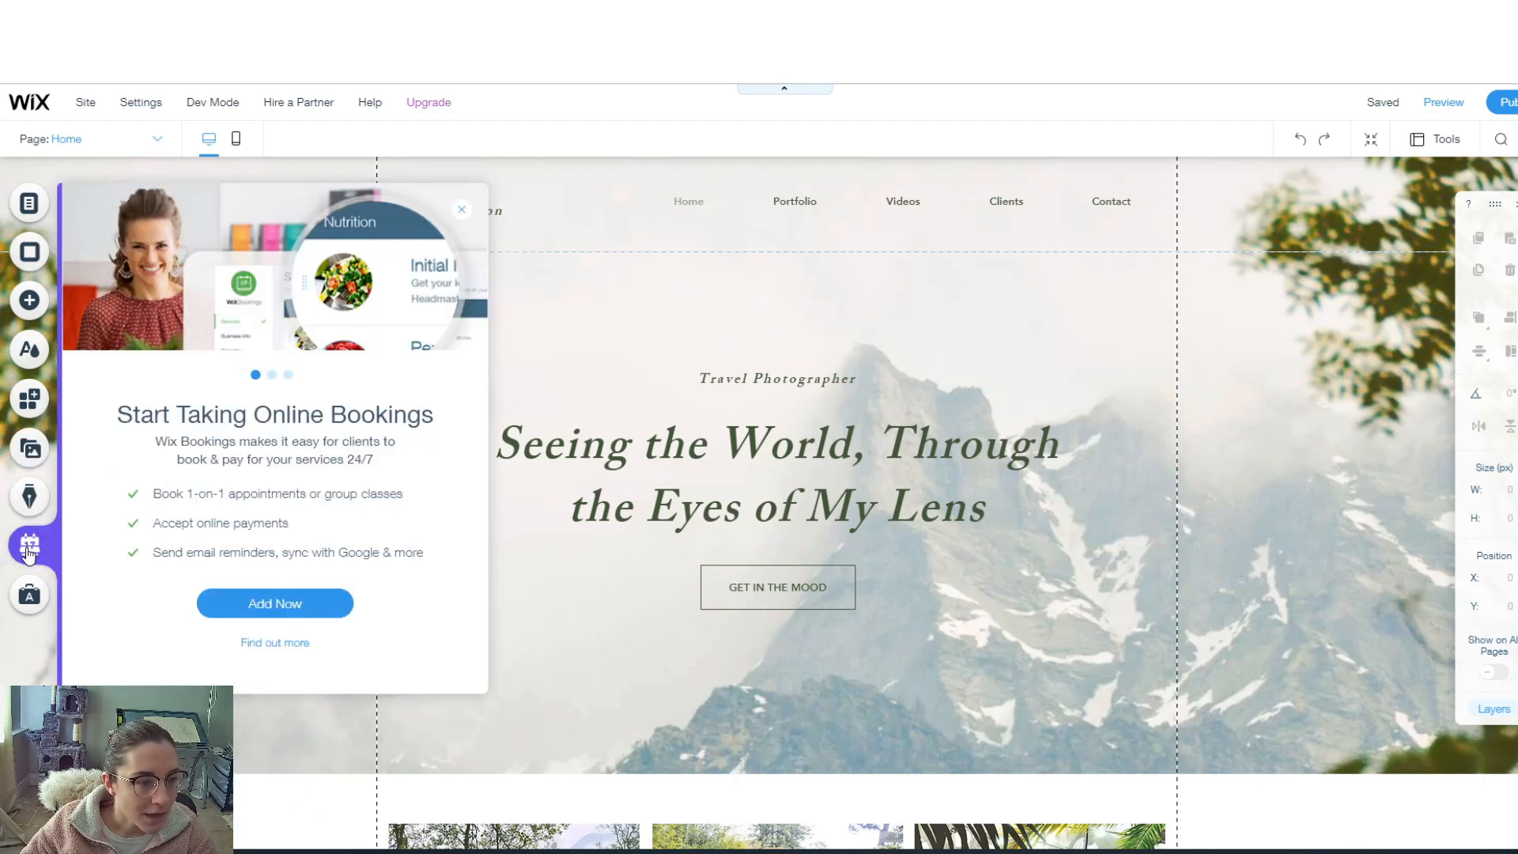
left_click(30, 597)
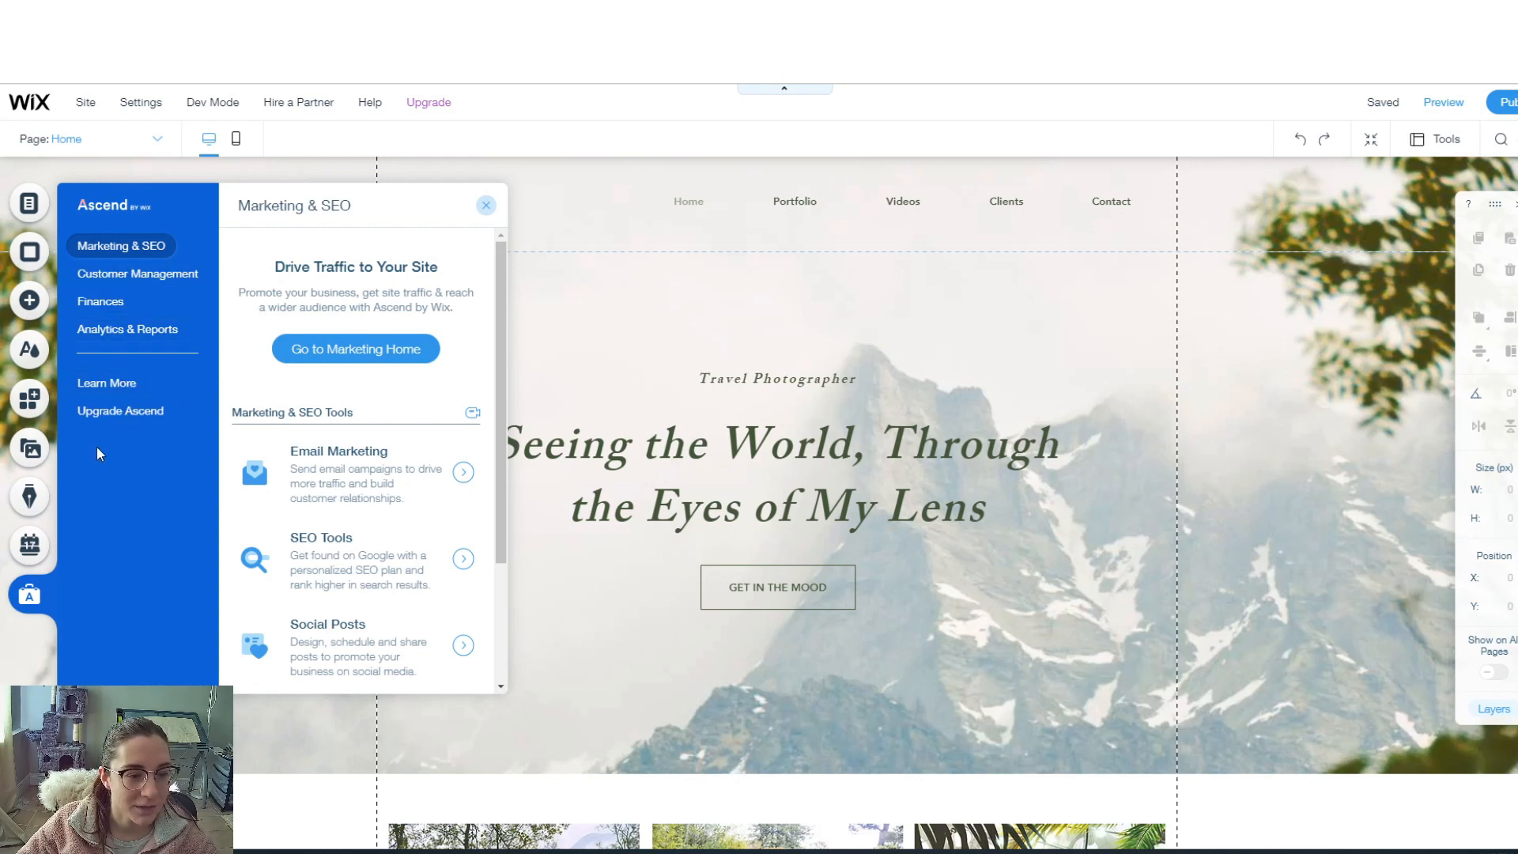
left_click(486, 205)
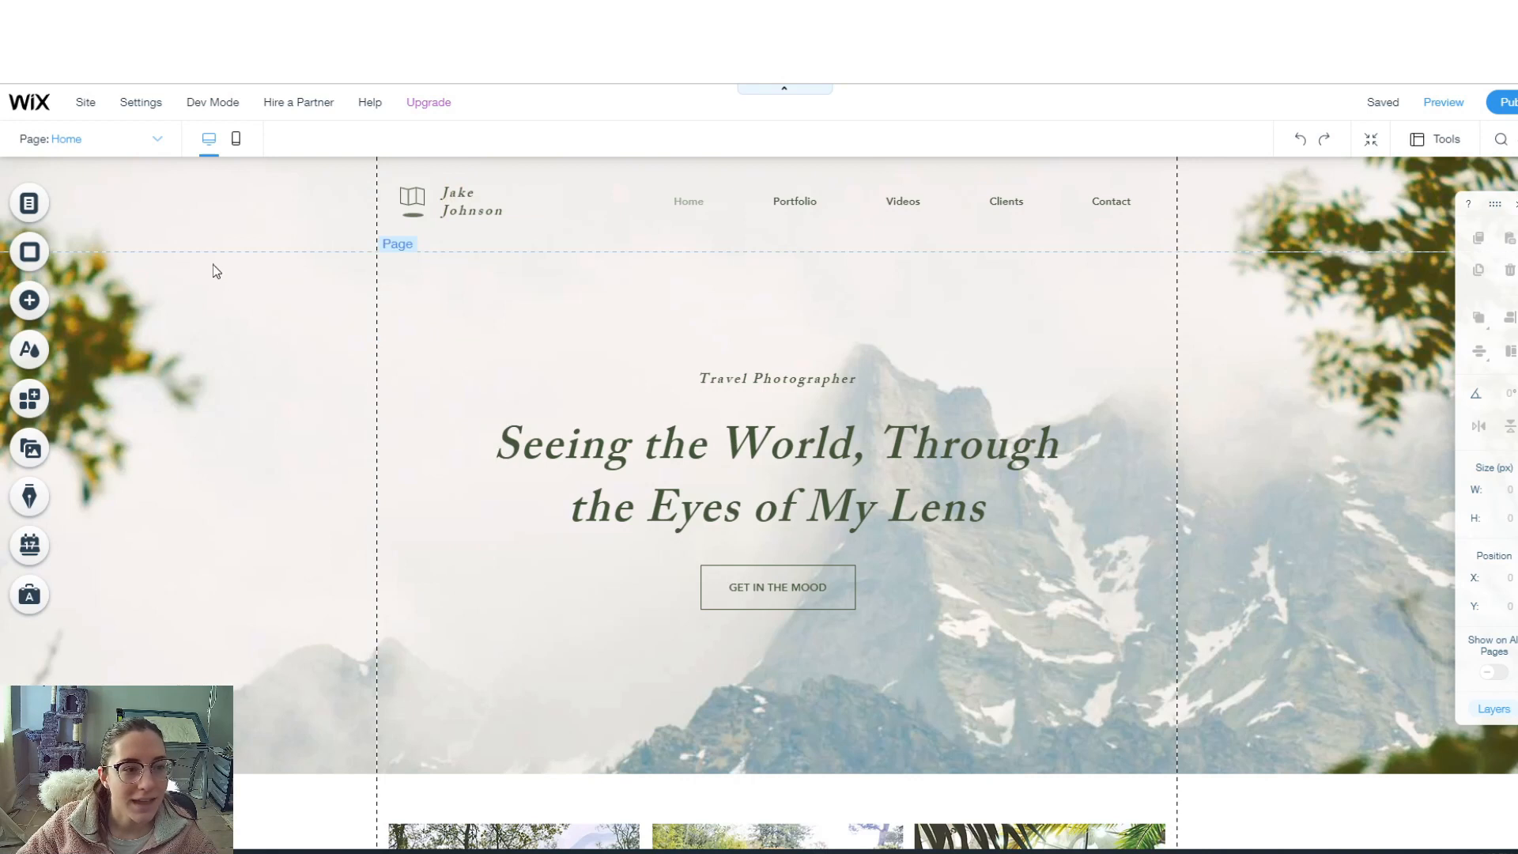
left_click(158, 141)
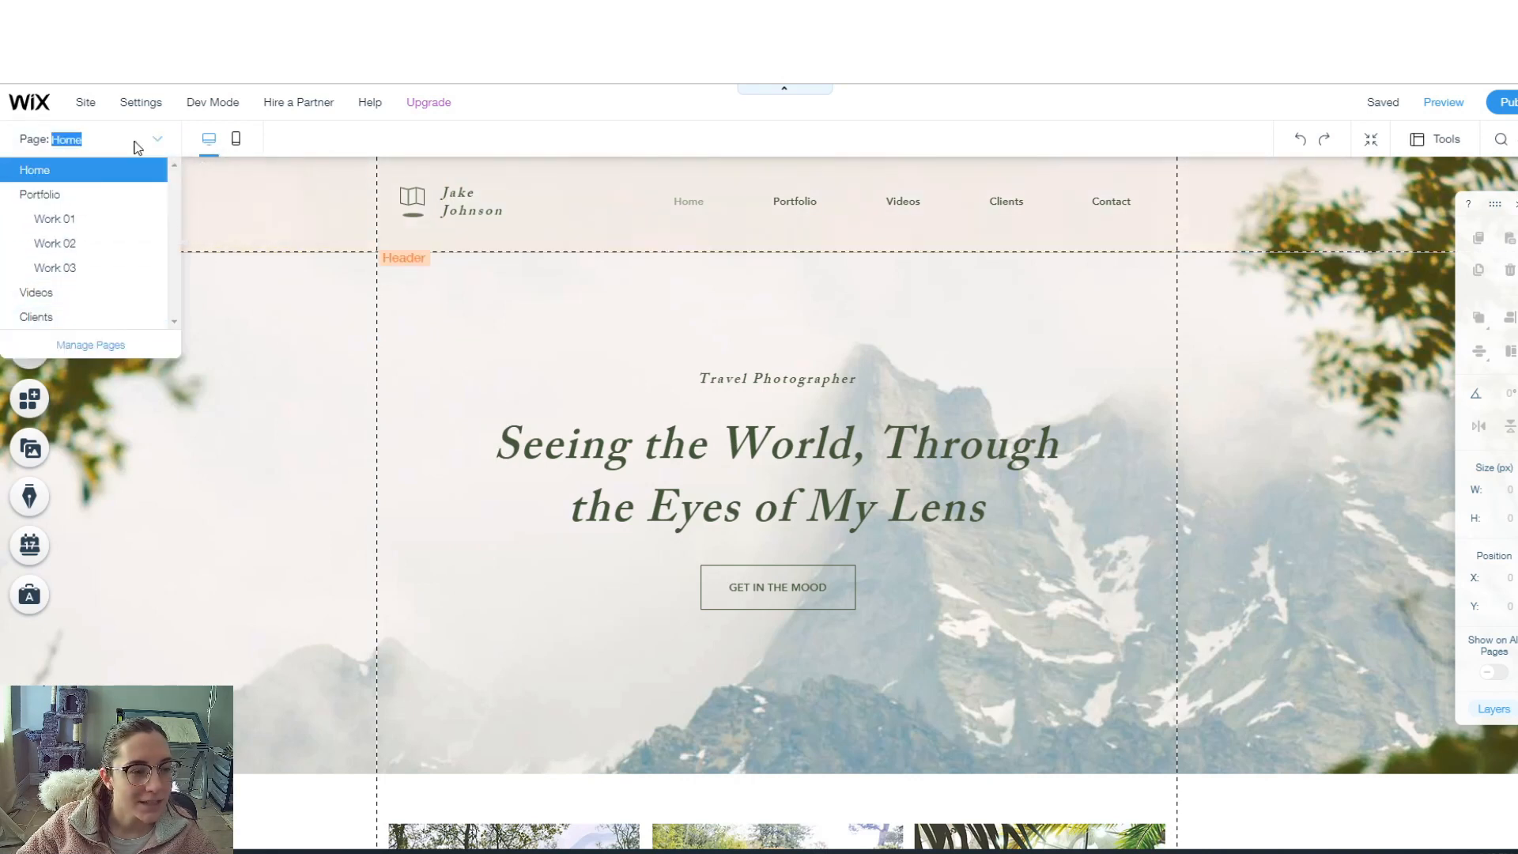
left_click(157, 141)
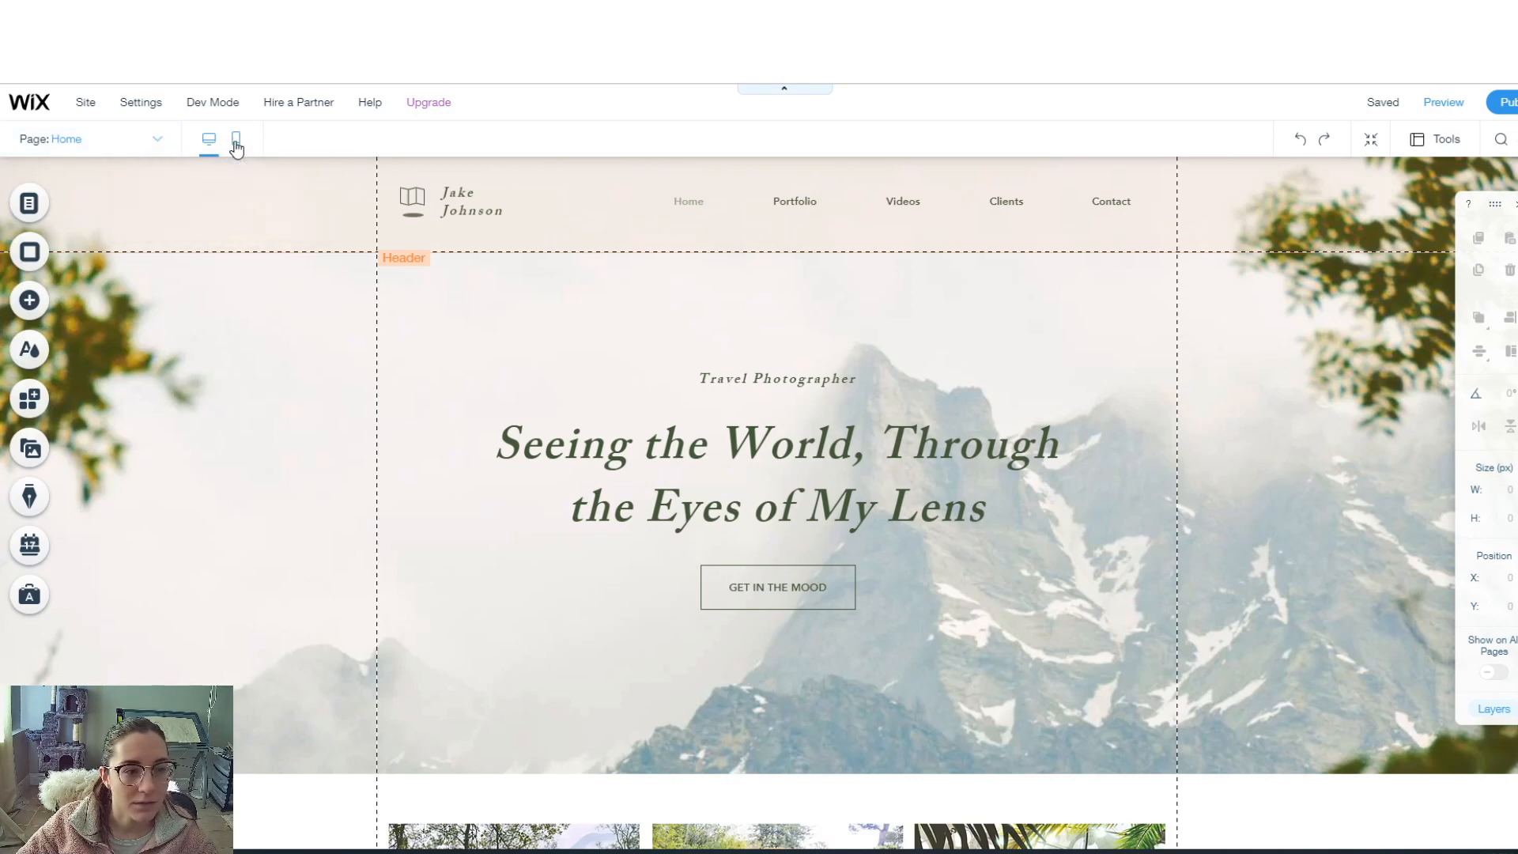
left_click(236, 141)
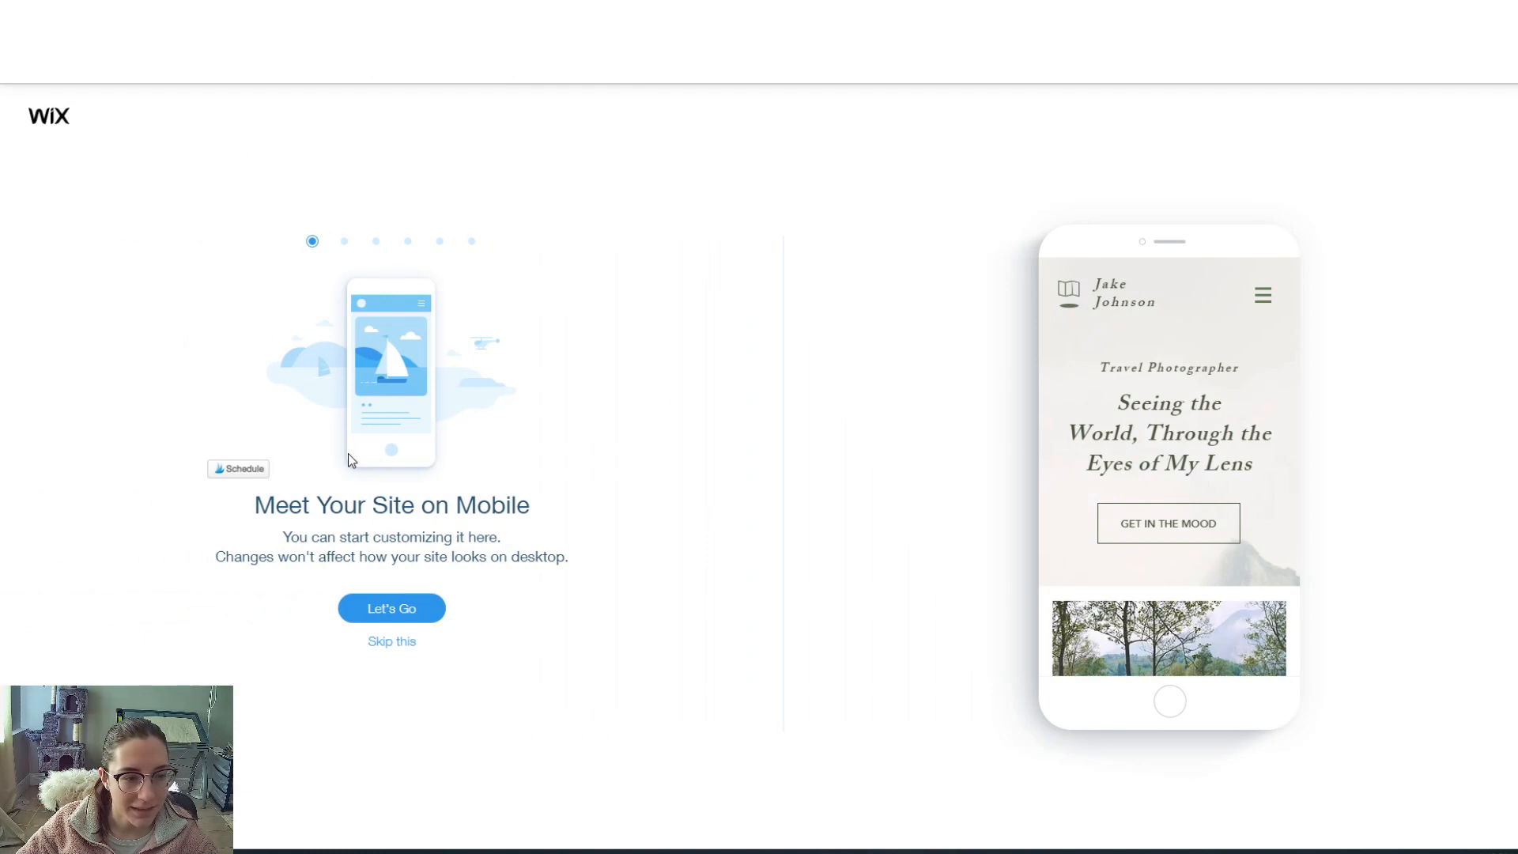
left_click(386, 642)
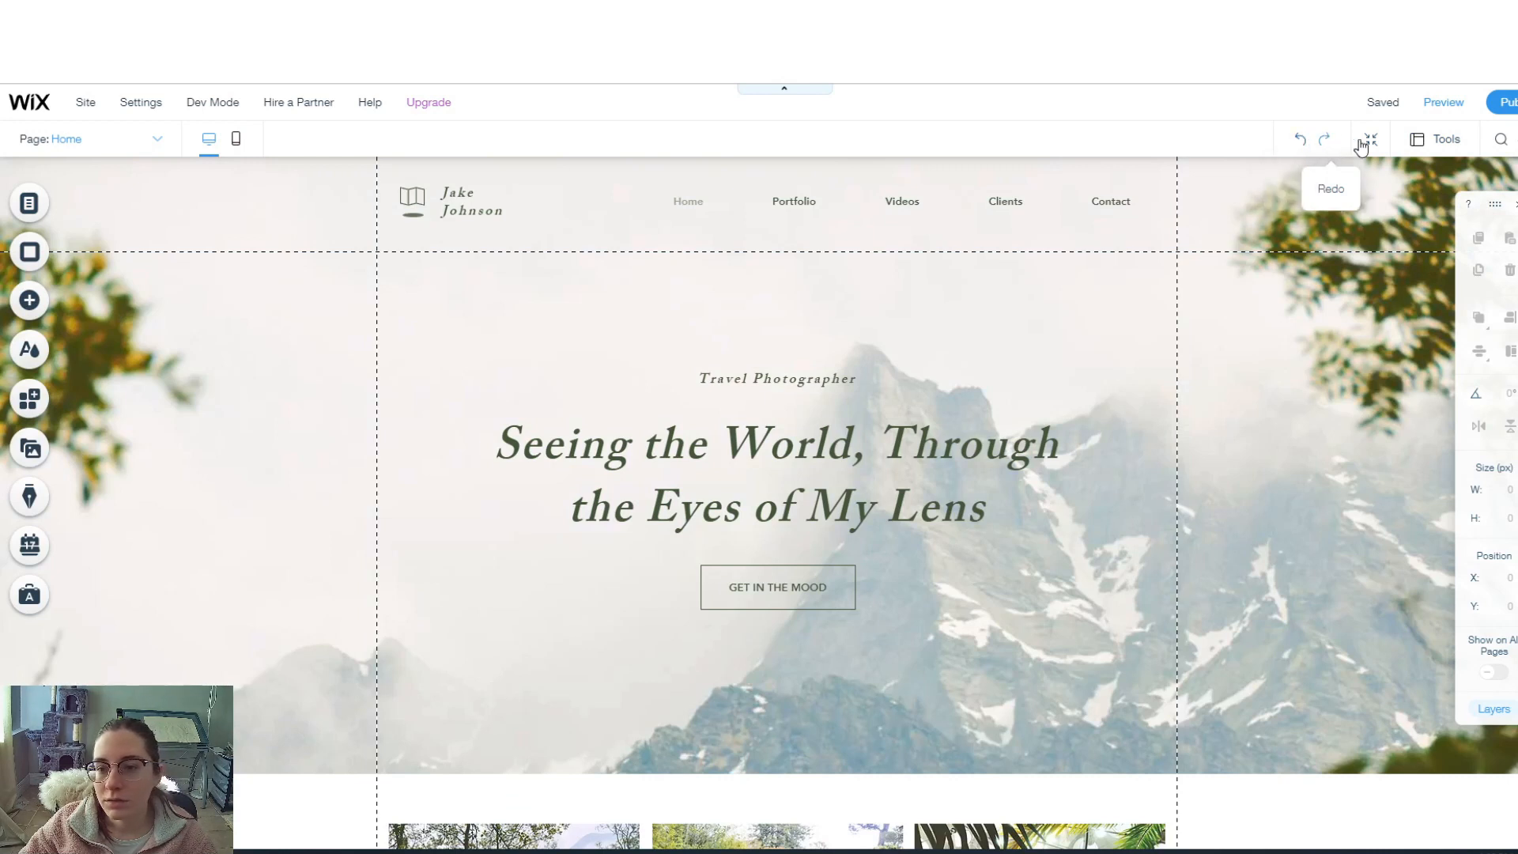
left_click(1429, 149)
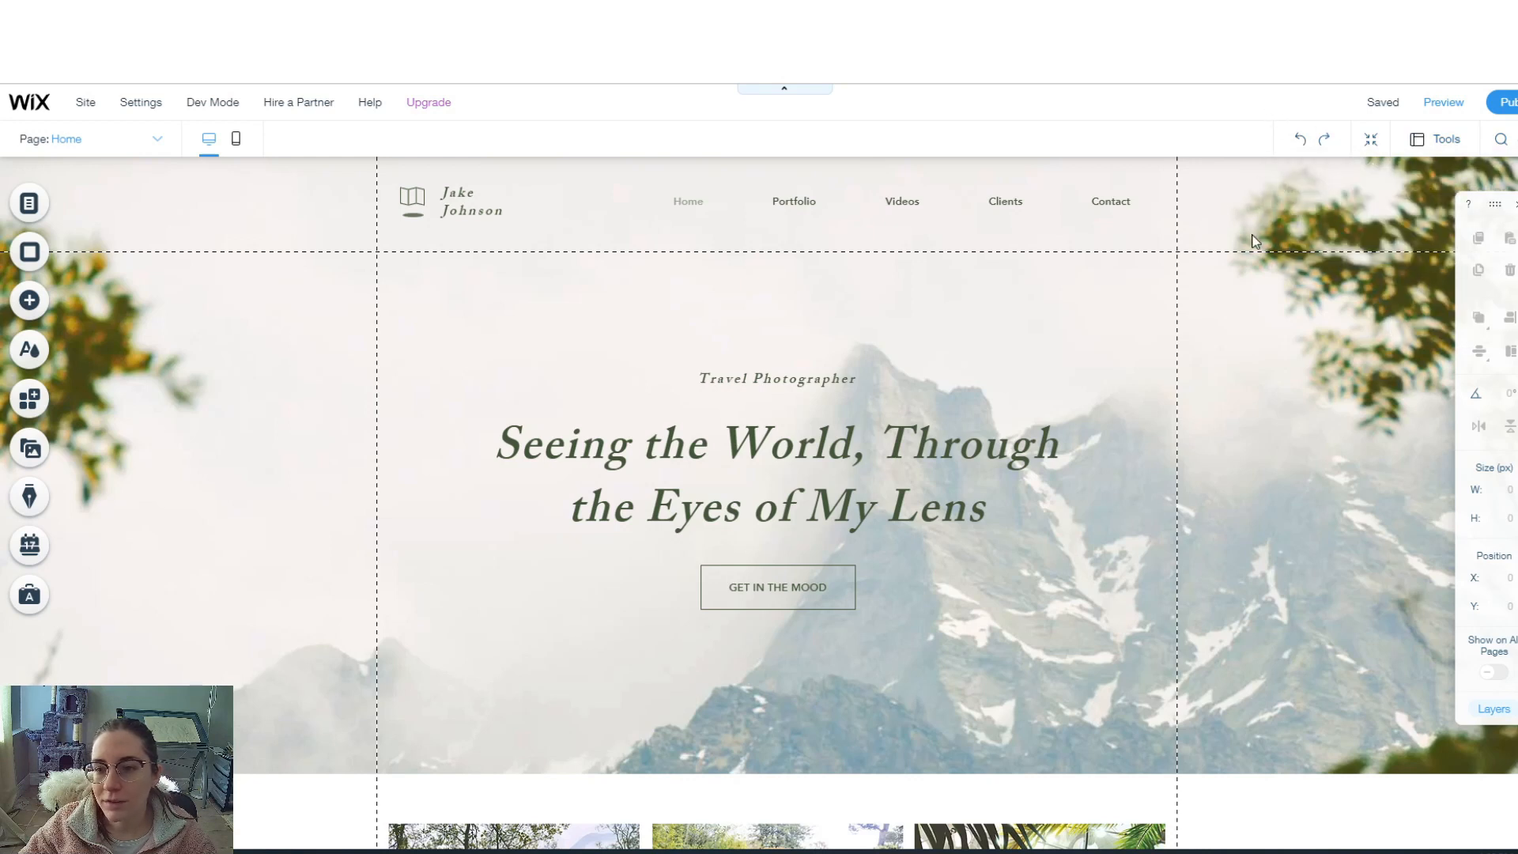
left_click(765, 221)
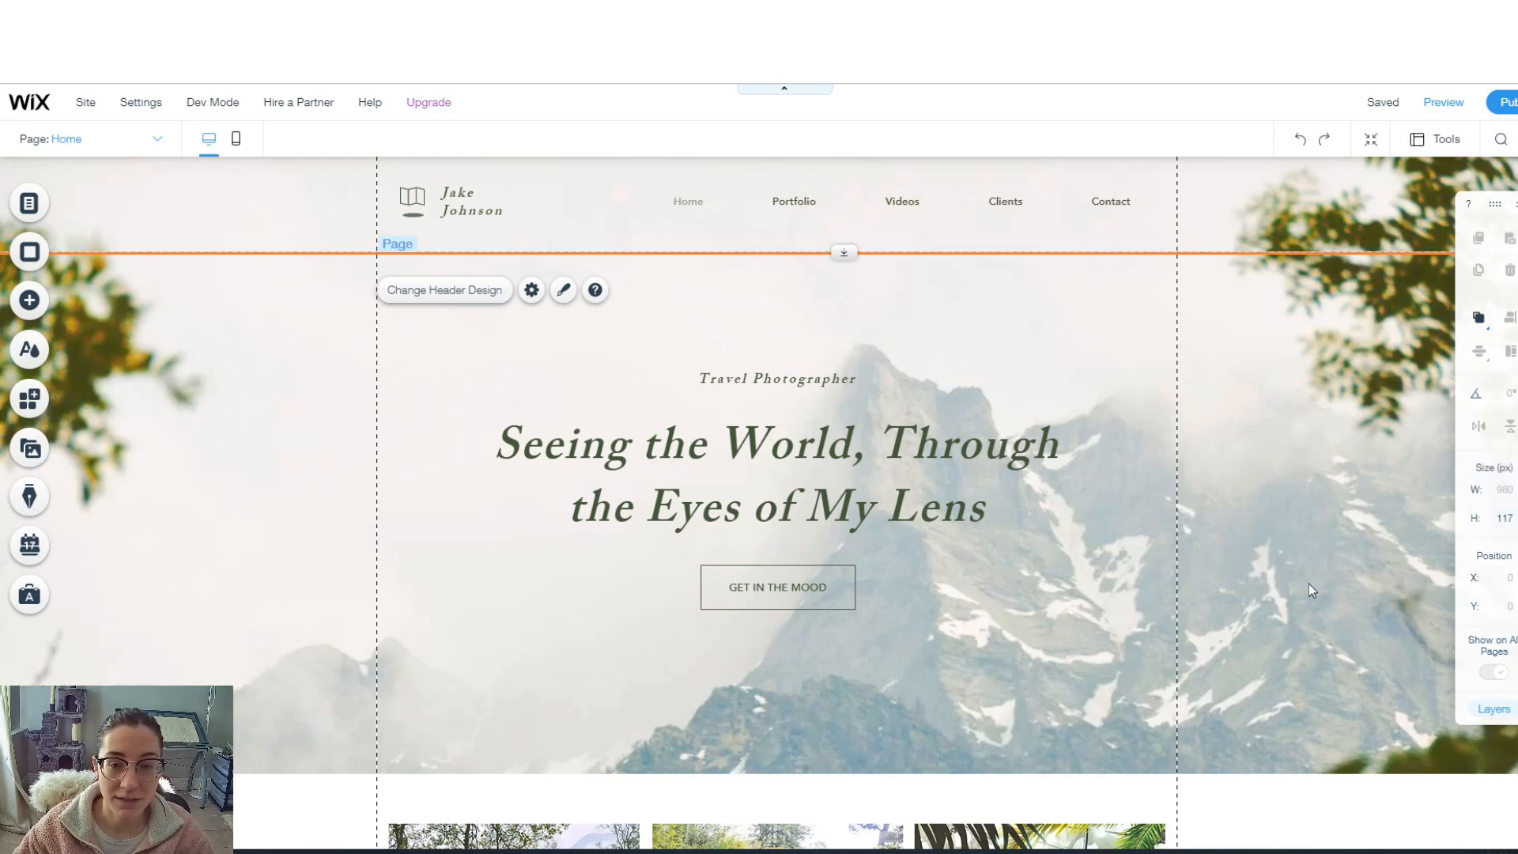
scroll(1082, 695, "down", 4)
scroll(1084, 694, "up", 4)
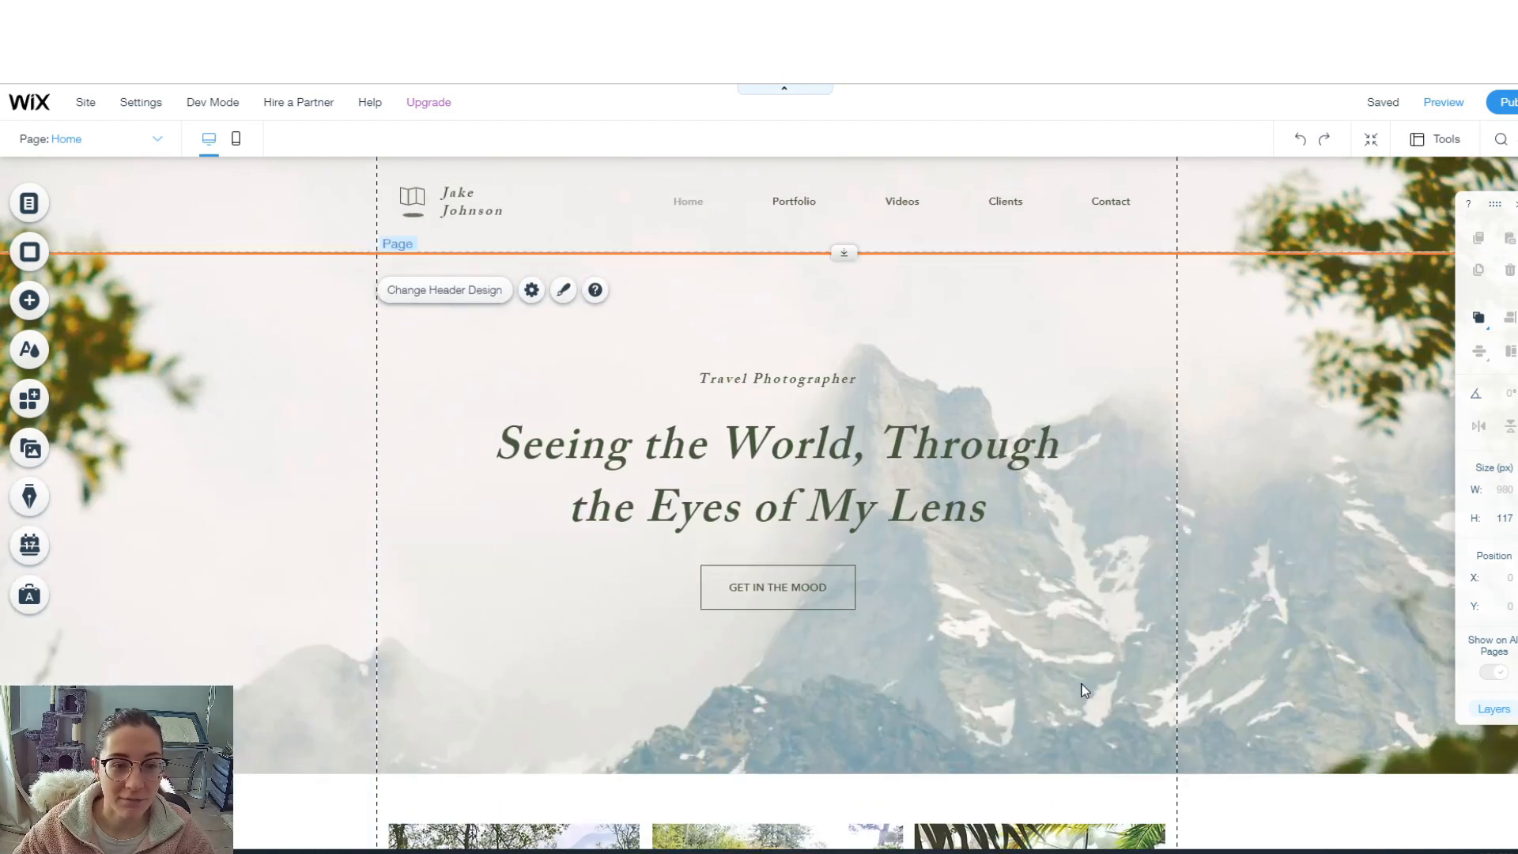
- In the Site Menu, delete the Work 01 subpage
left_click(31, 204)
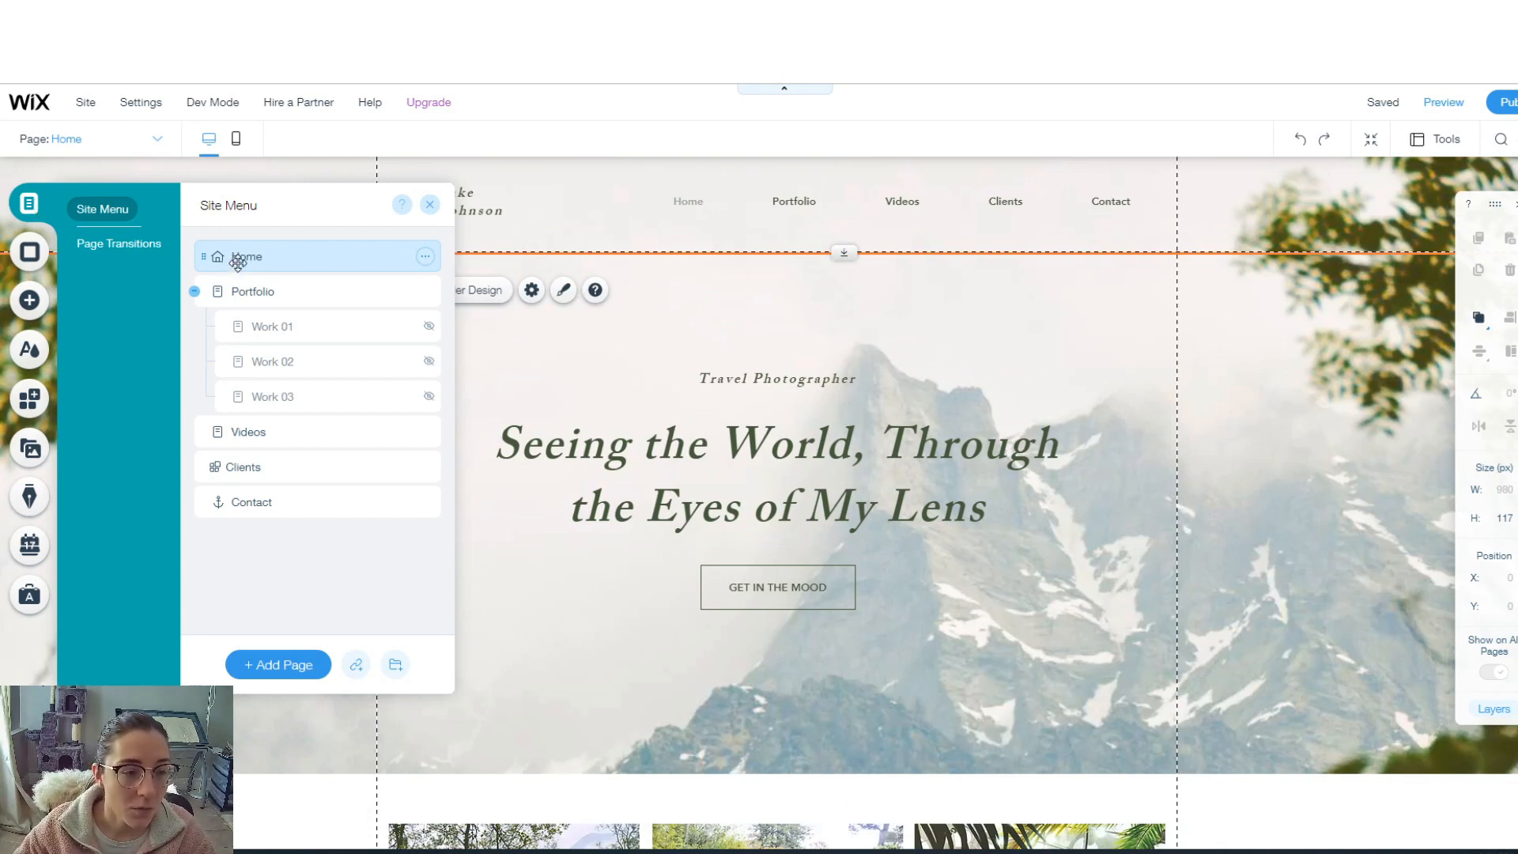
scroll(860, 506, "down", 2)
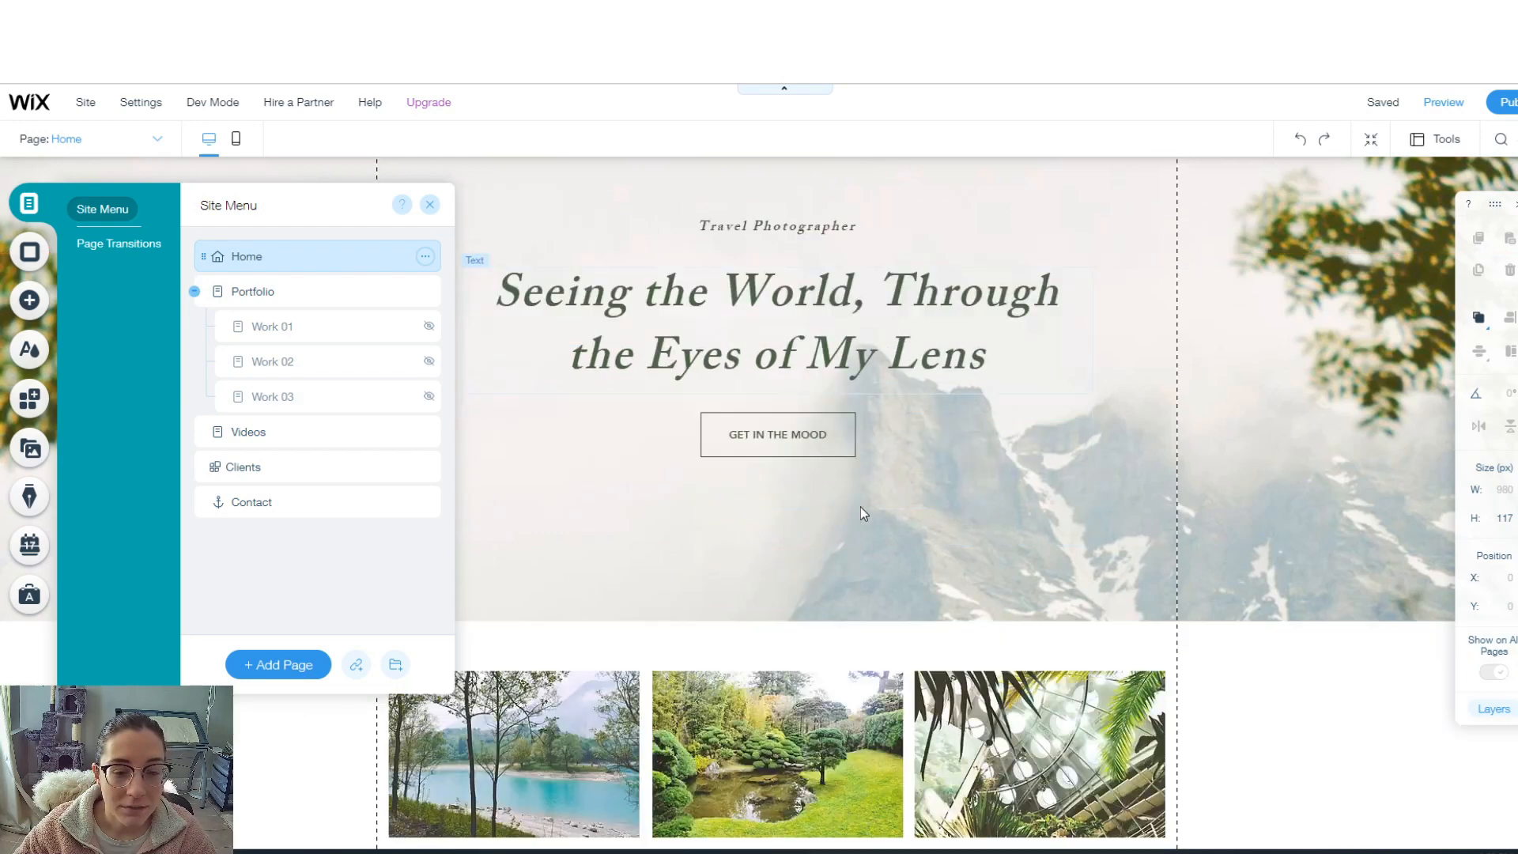
scroll(860, 506, "down", 2)
scroll(861, 511, "up", 3)
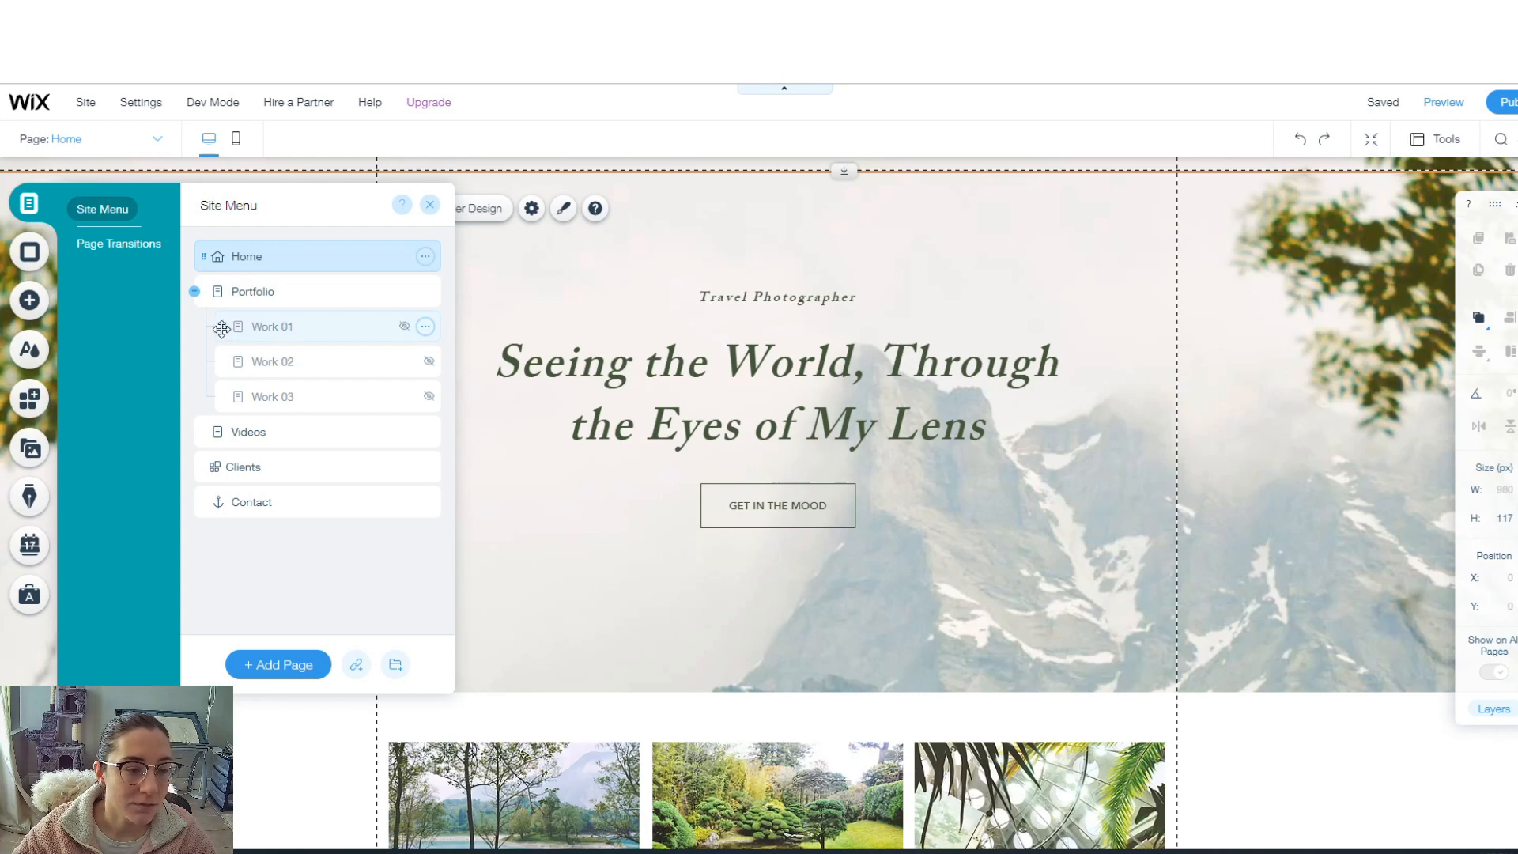
left_click(425, 326)
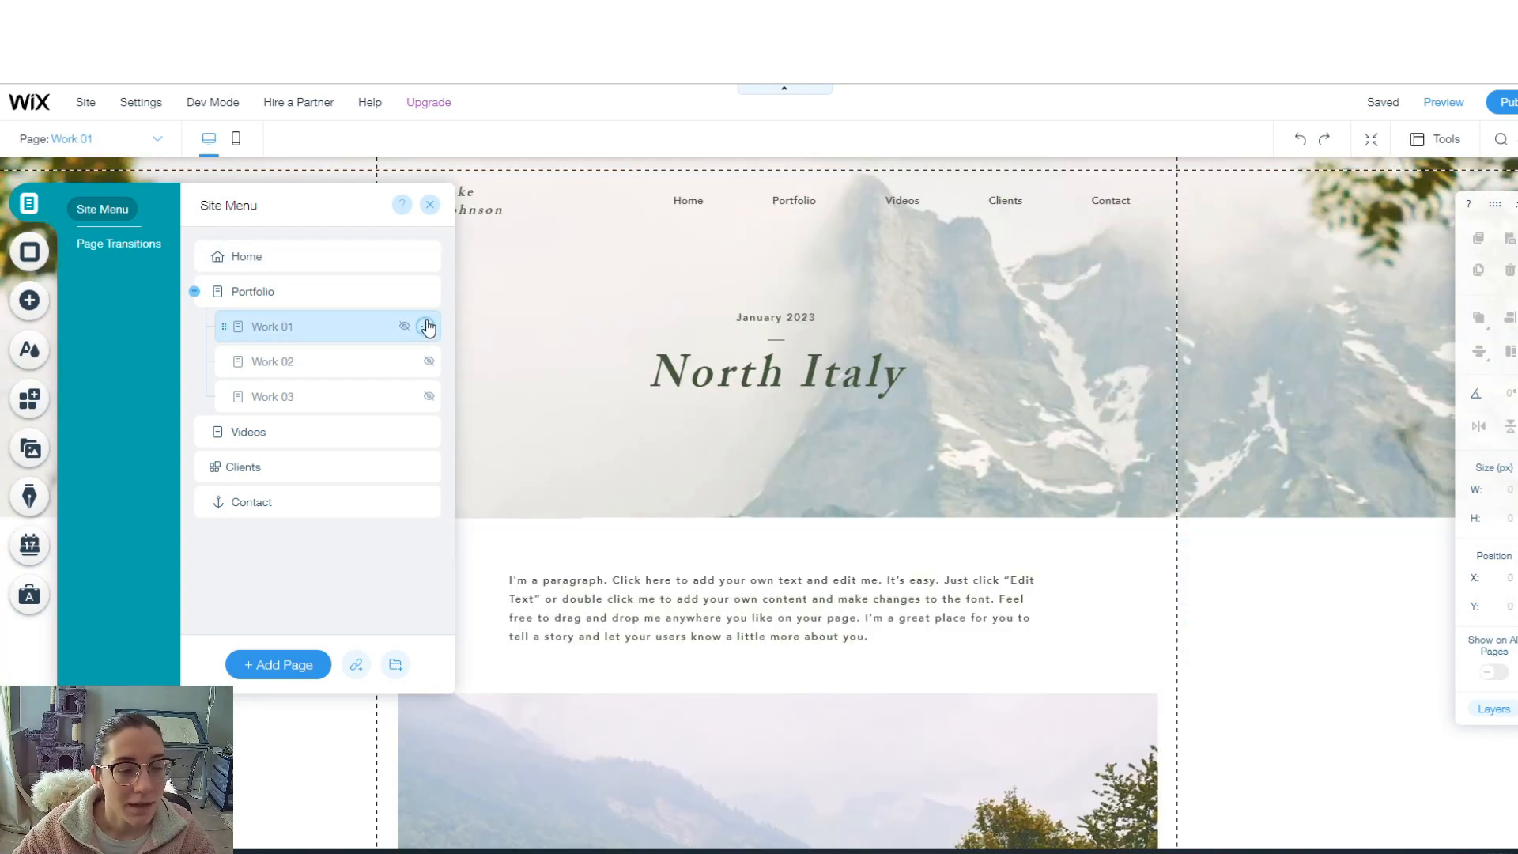
left_click(490, 532)
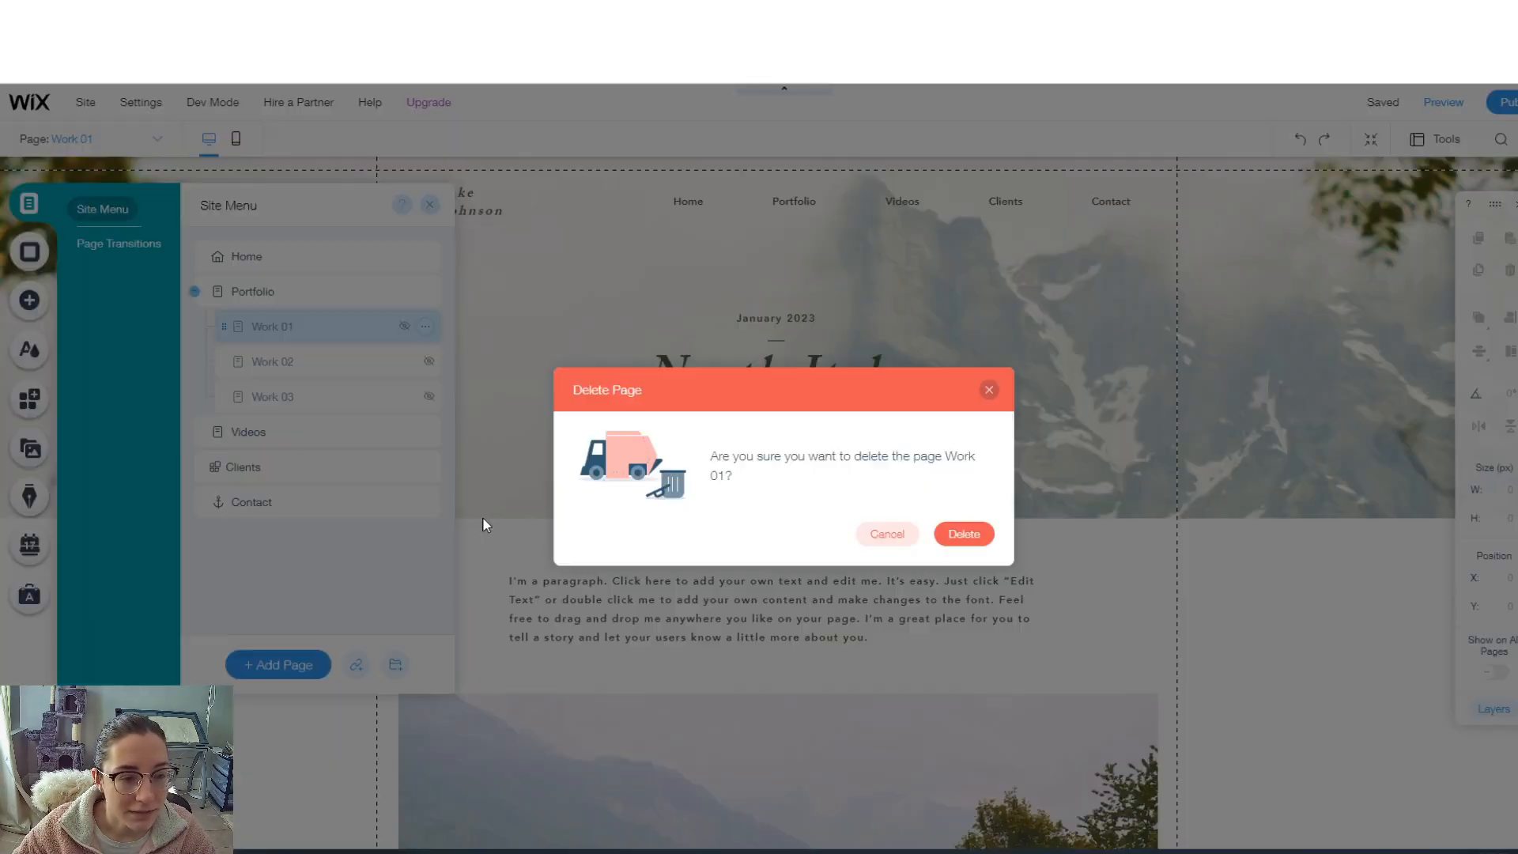
left_click(964, 533)
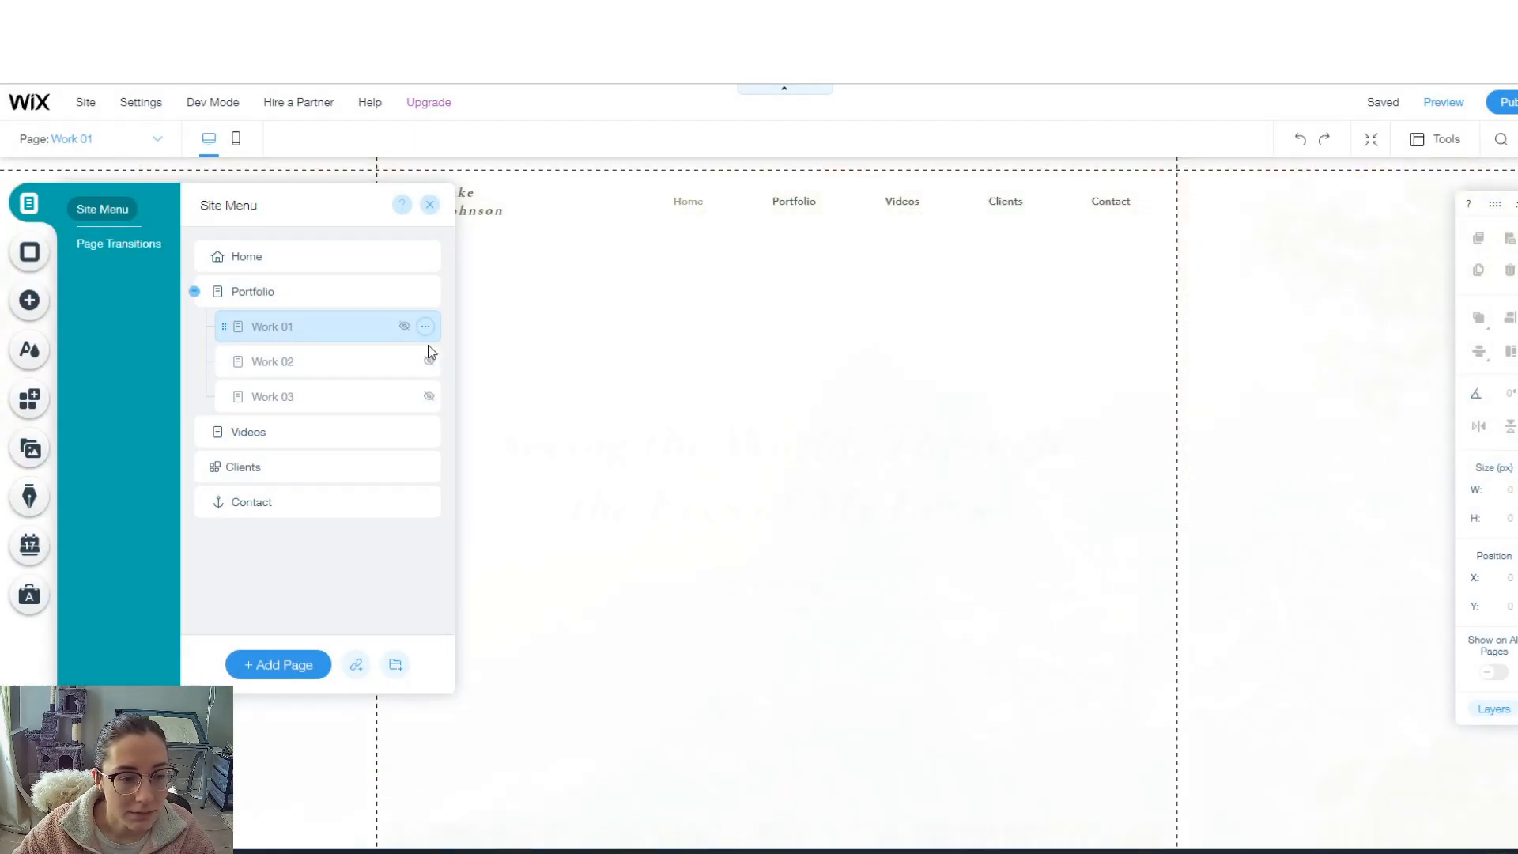
- Rename the Portfolio page to 'Books'
left_click(426, 292)
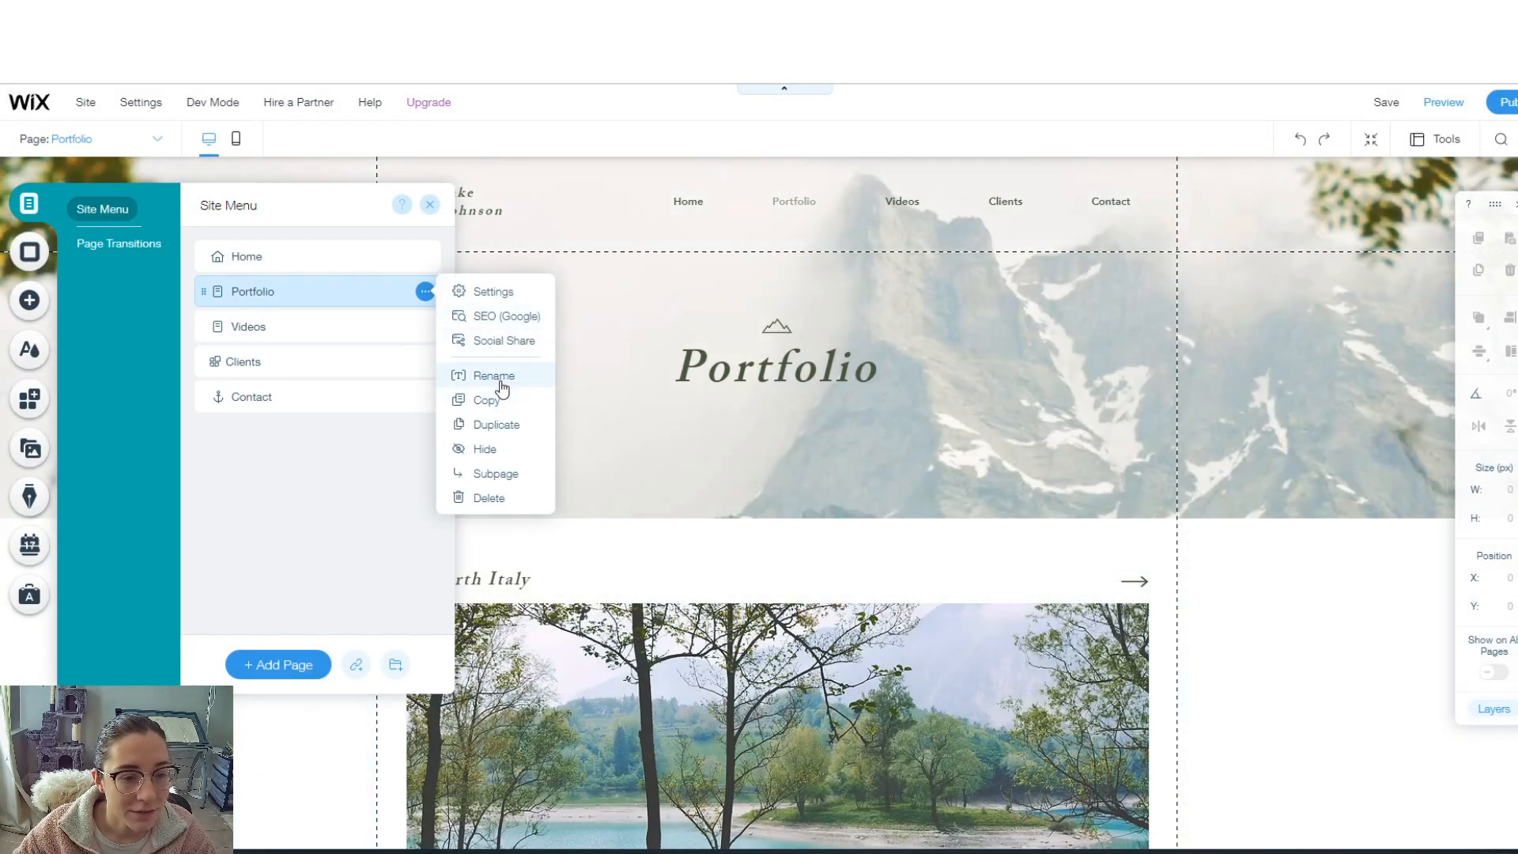
left_click(500, 376)
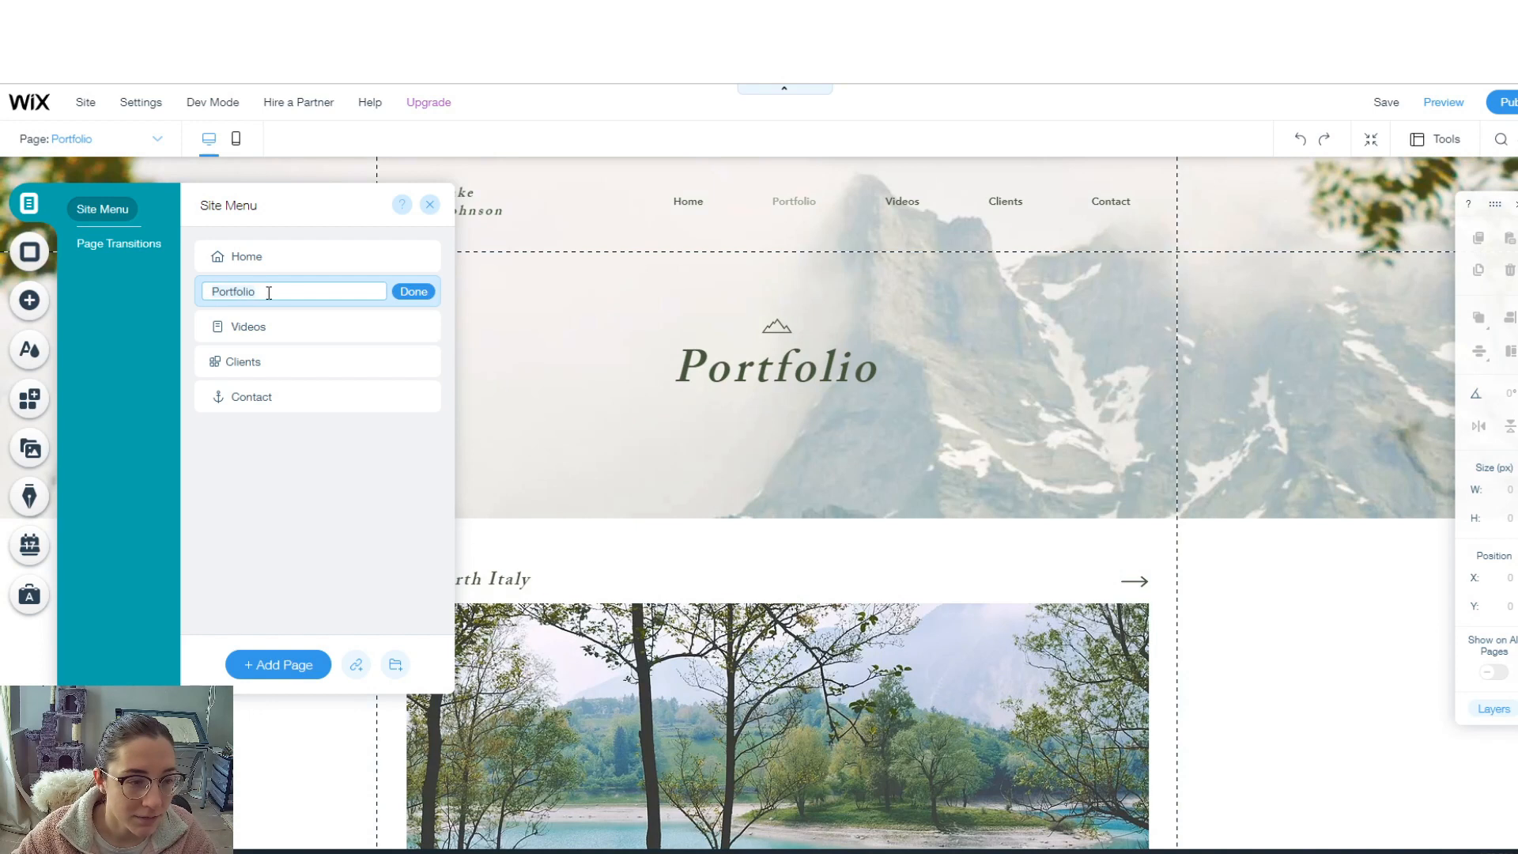
key("ctrl+a")
type("Book")
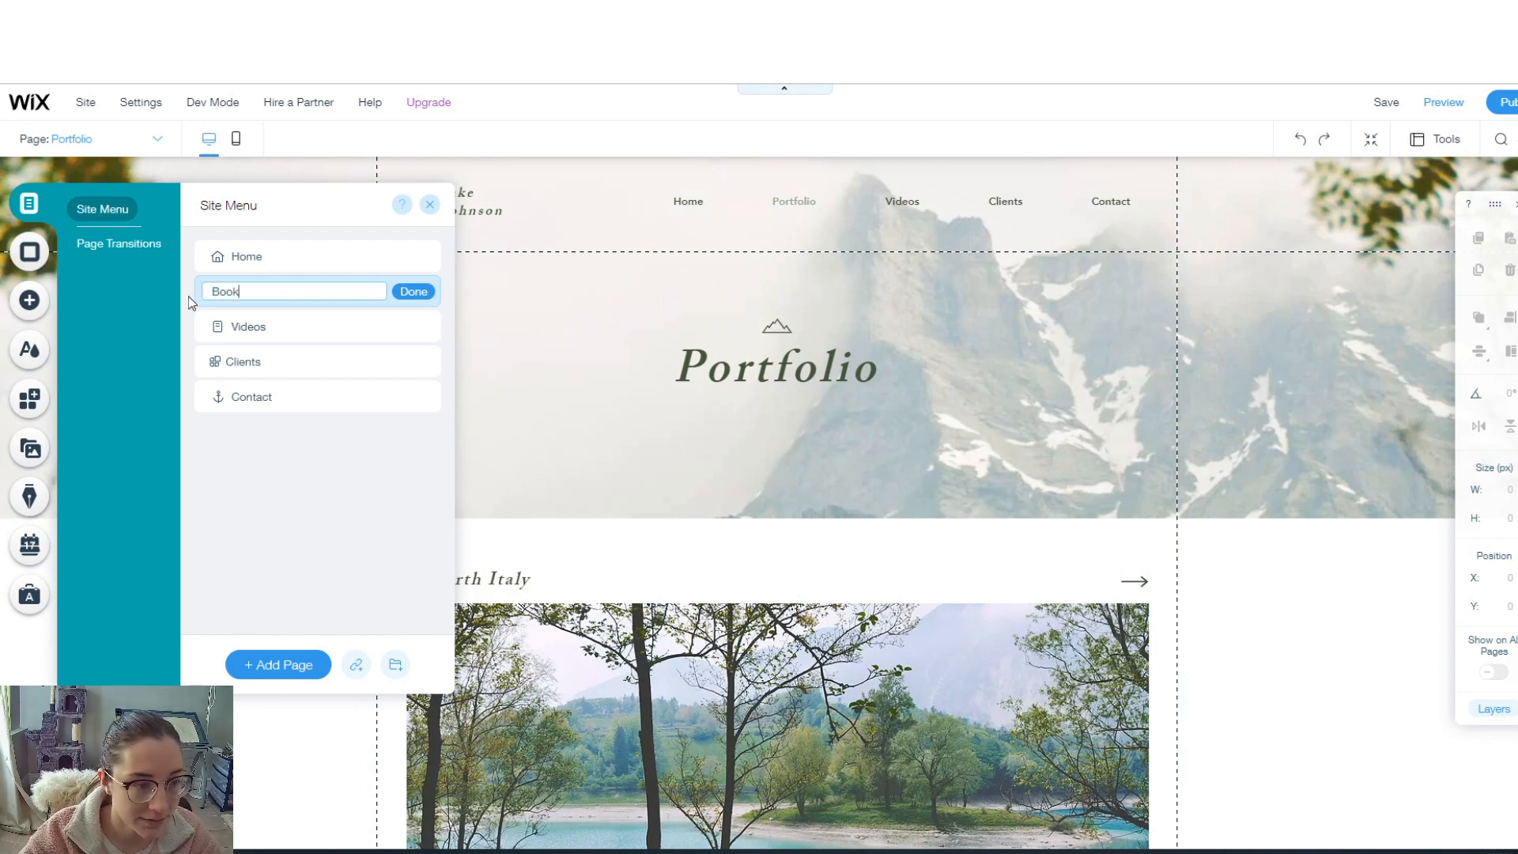
type("s")
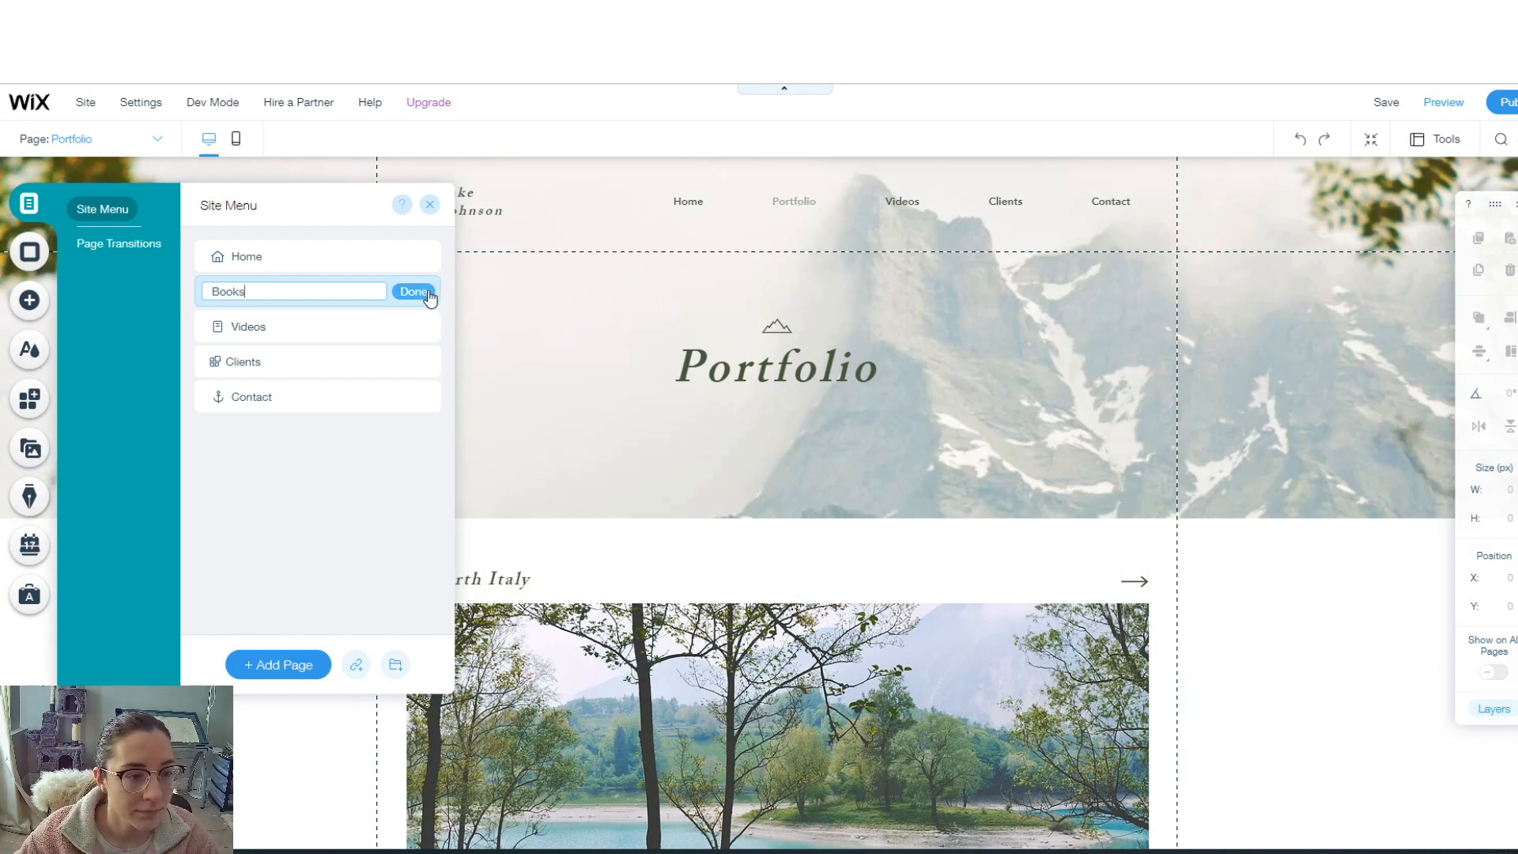
left_click(428, 294)
left_click(254, 254)
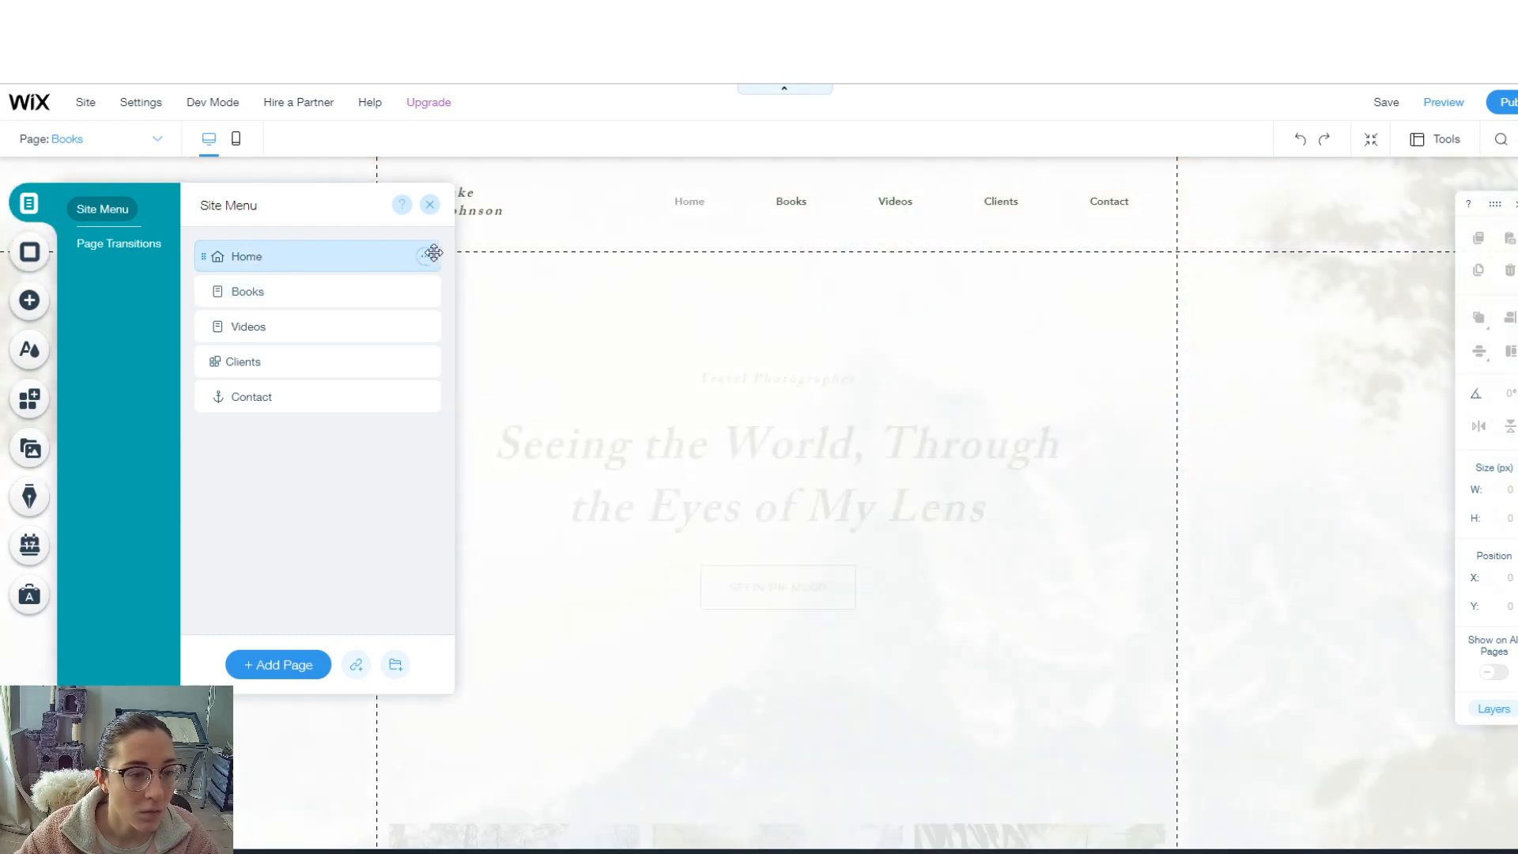
- Rename the Home page to 'Portfolio'
left_click(428, 255)
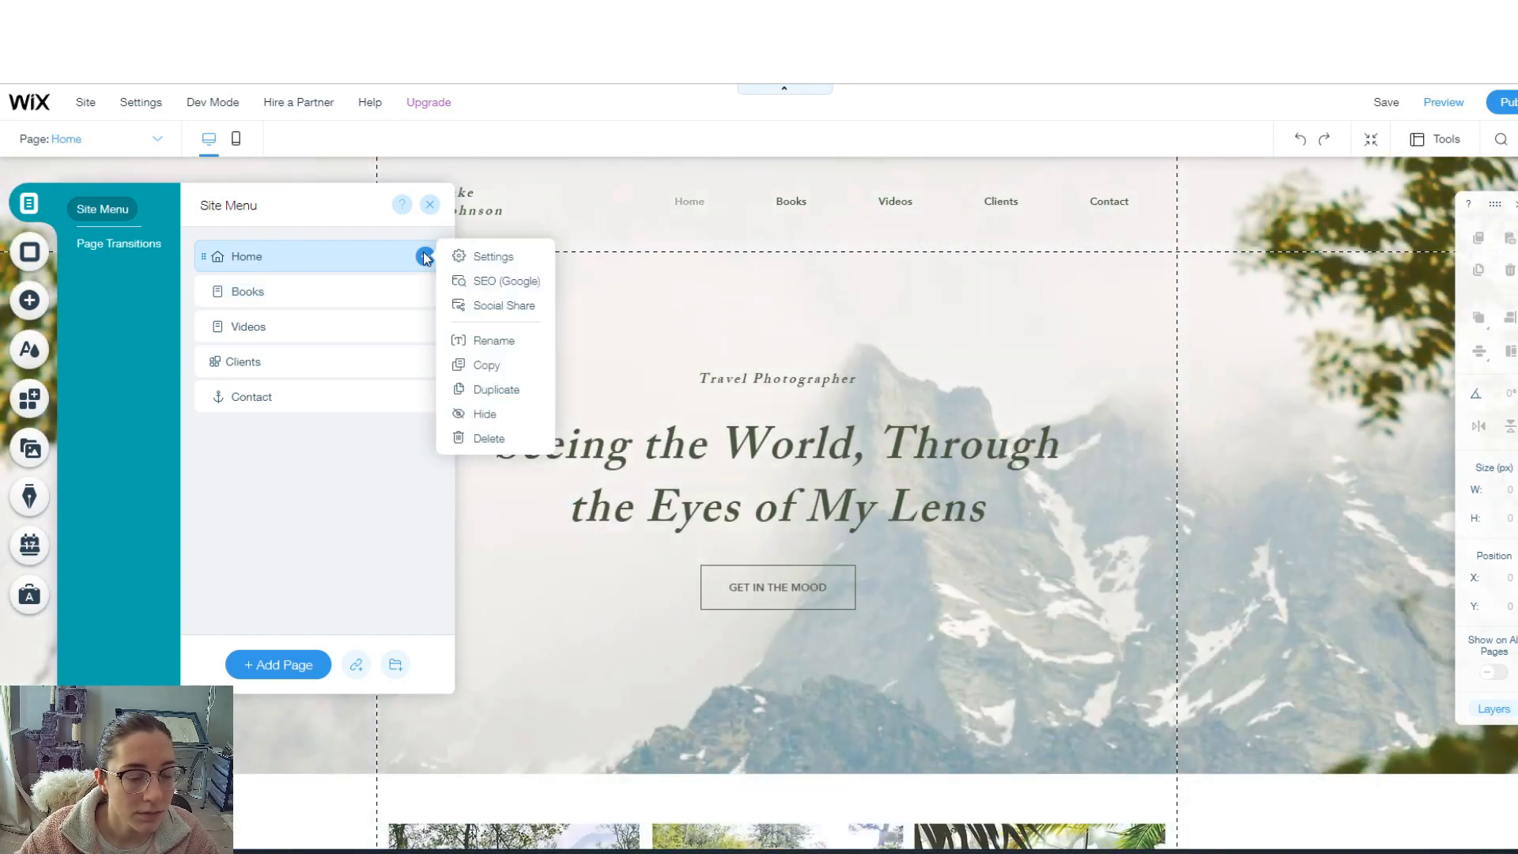
left_click(515, 349)
double_click(207, 256)
type("Portfolio")
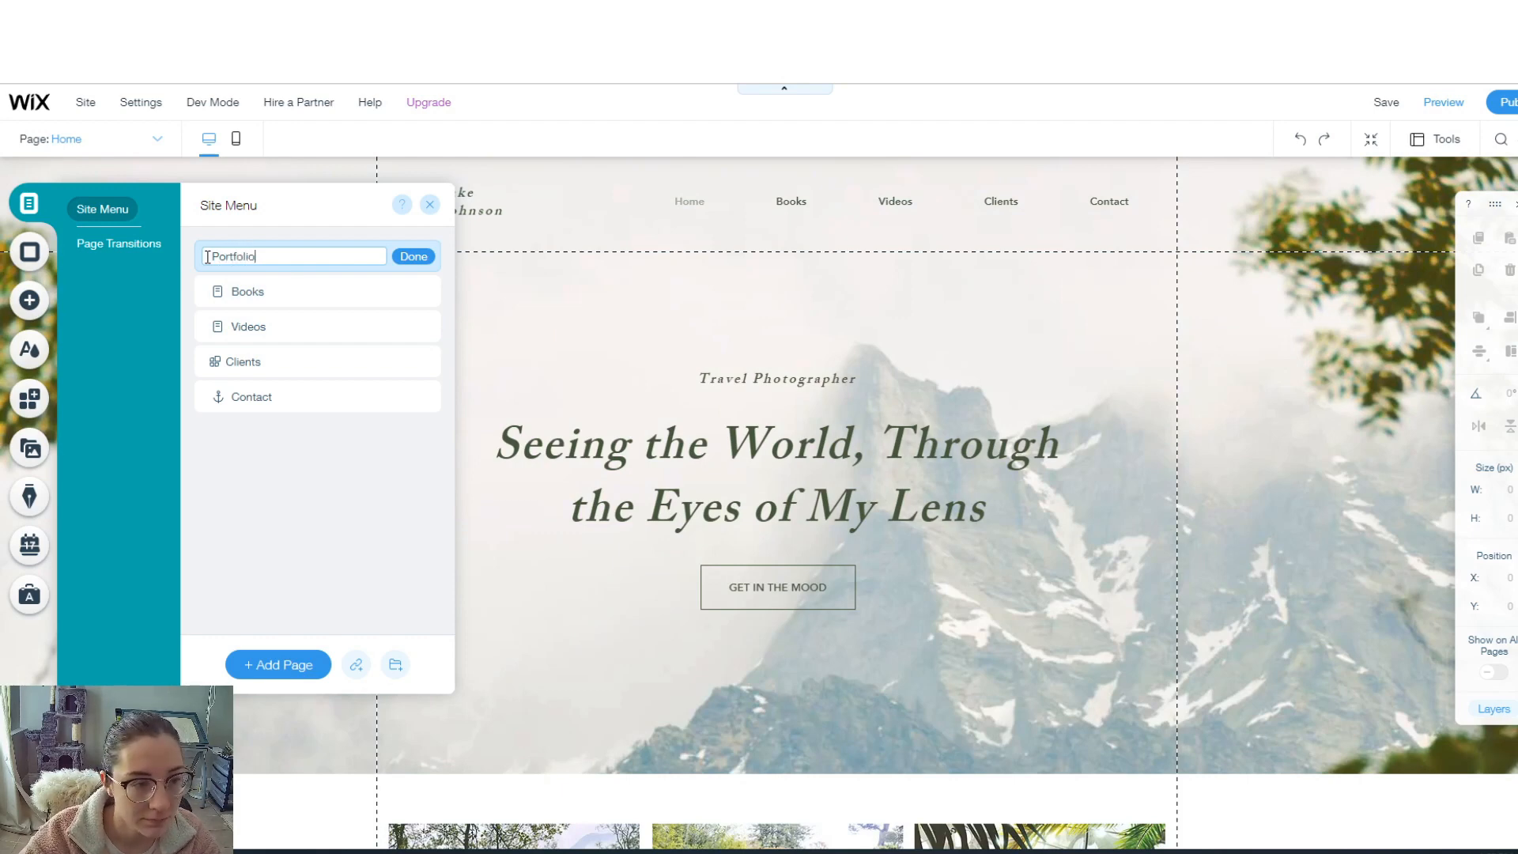
left_click(414, 257)
- Delete the Videos page
left_click(425, 327)
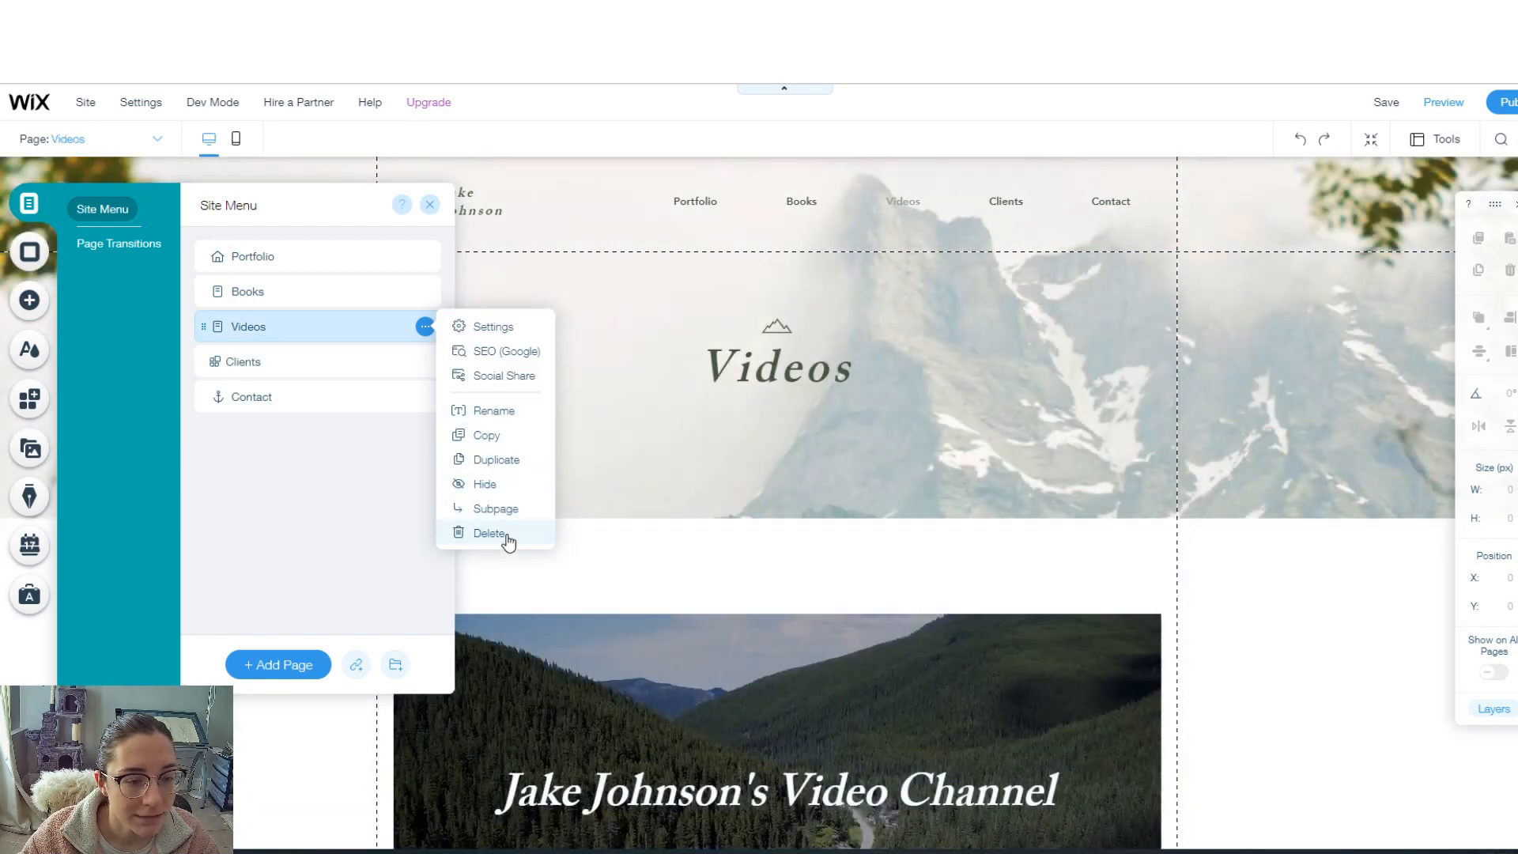
left_click(503, 535)
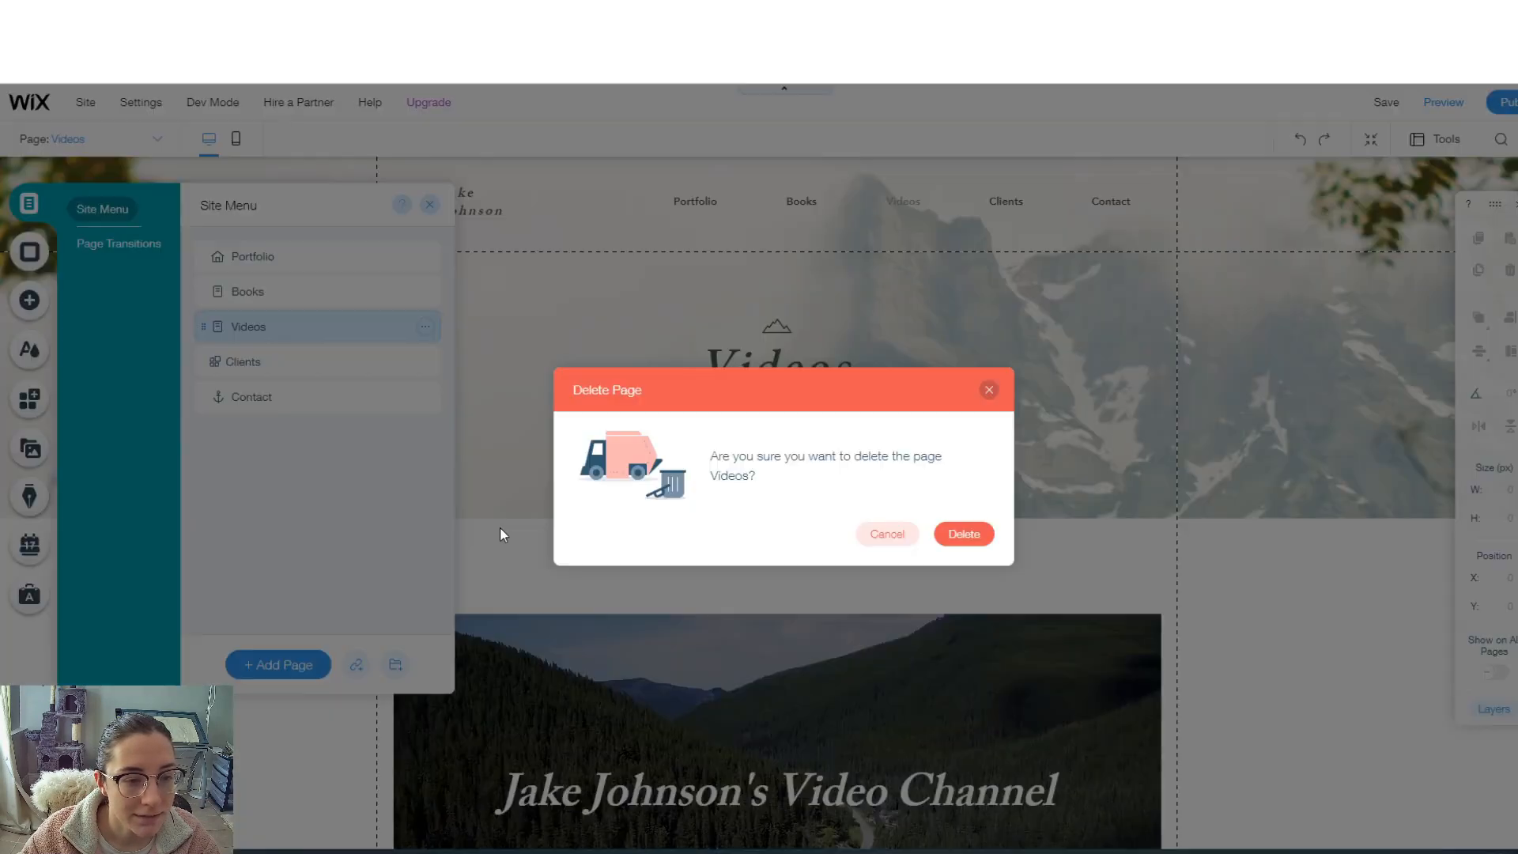
left_click(981, 539)
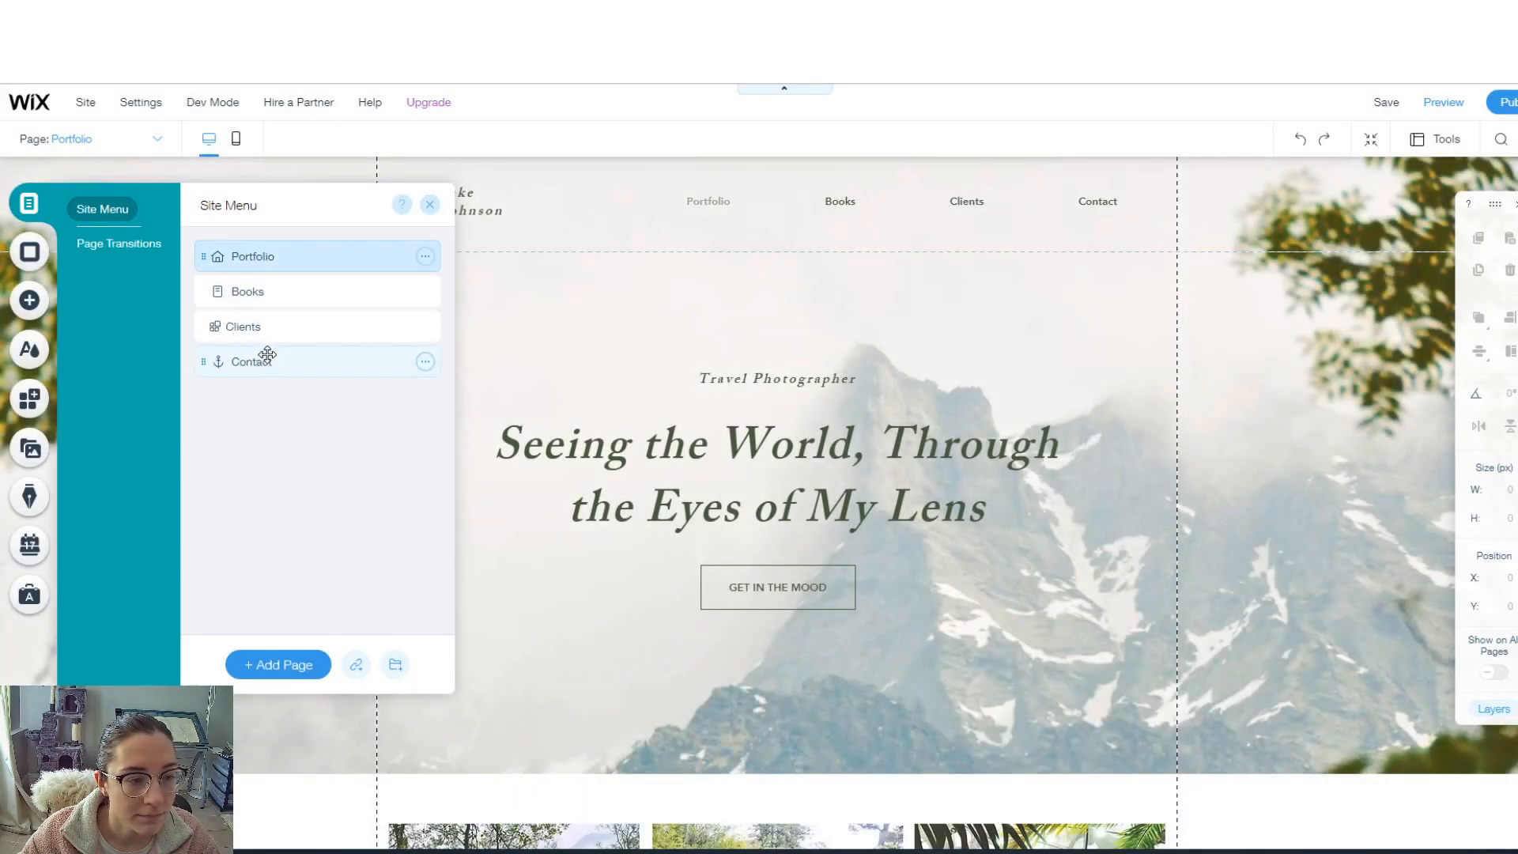
- Rename the Clients page to 'About'
left_click(305, 327)
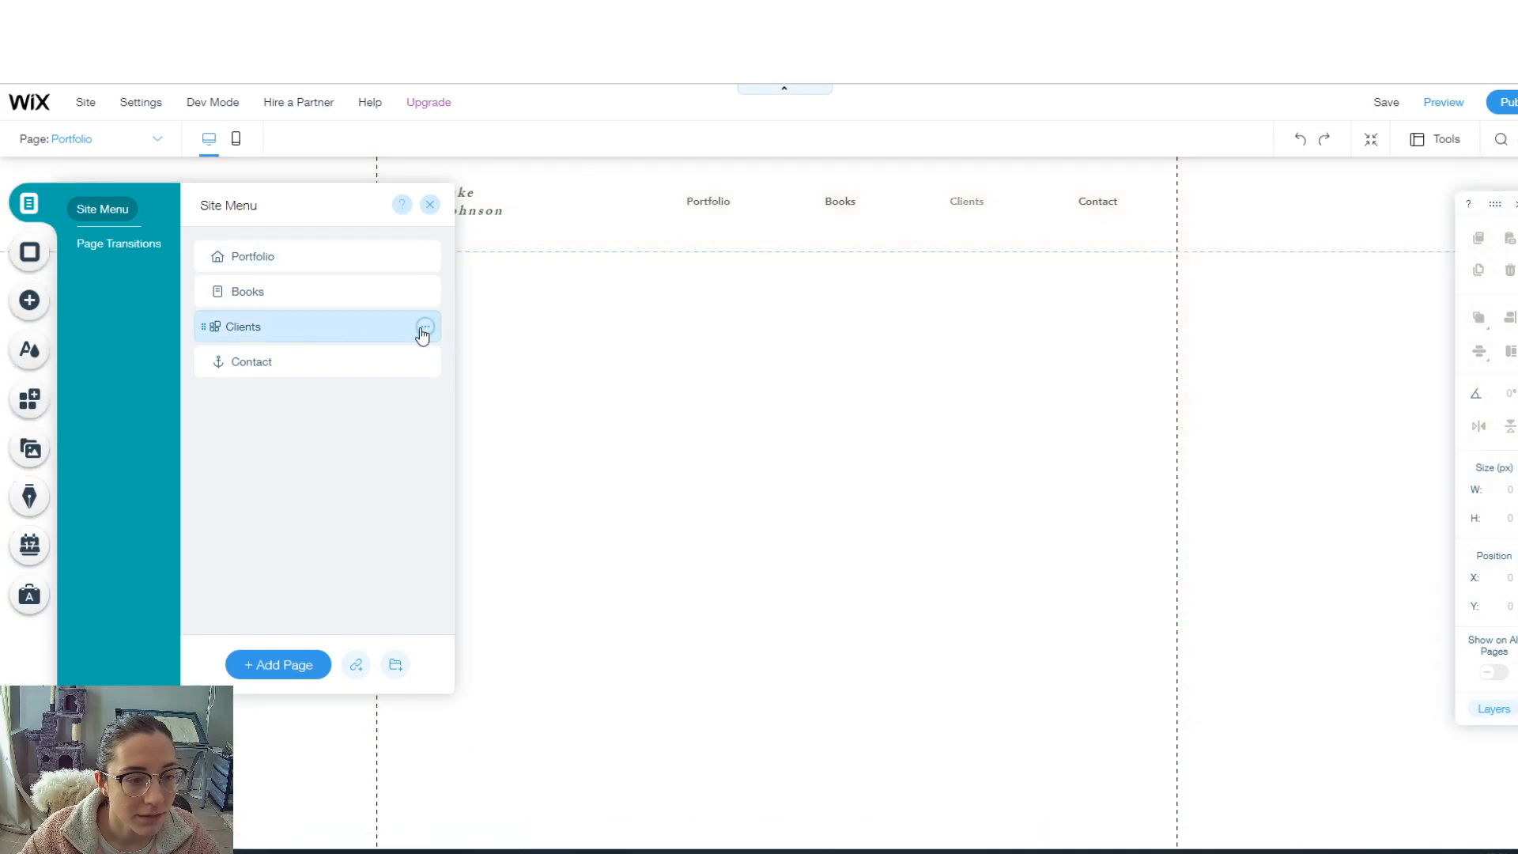
left_click(425, 326)
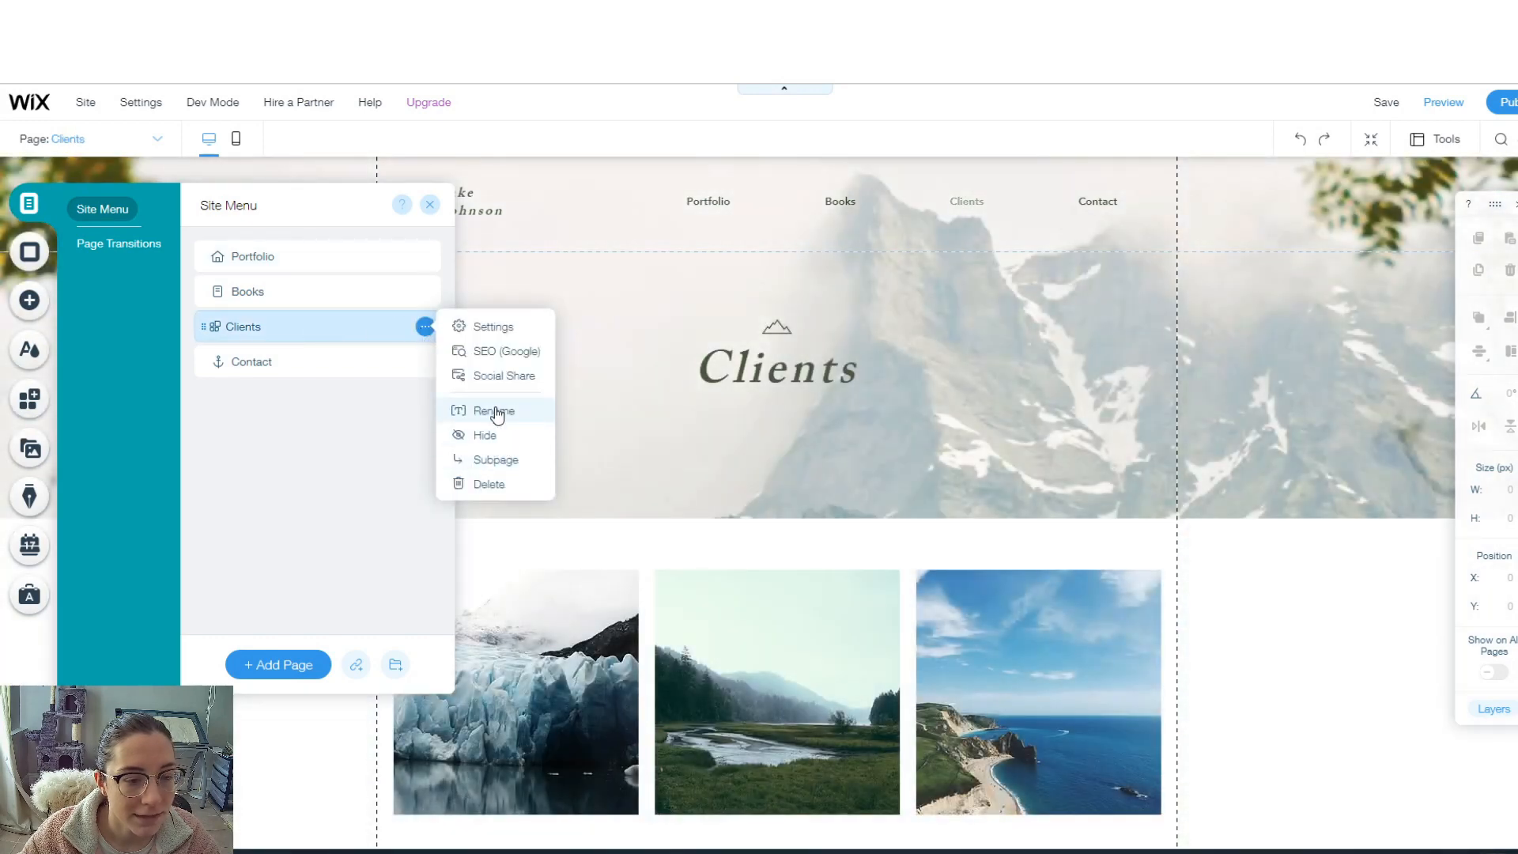
left_click(494, 410)
type("About")
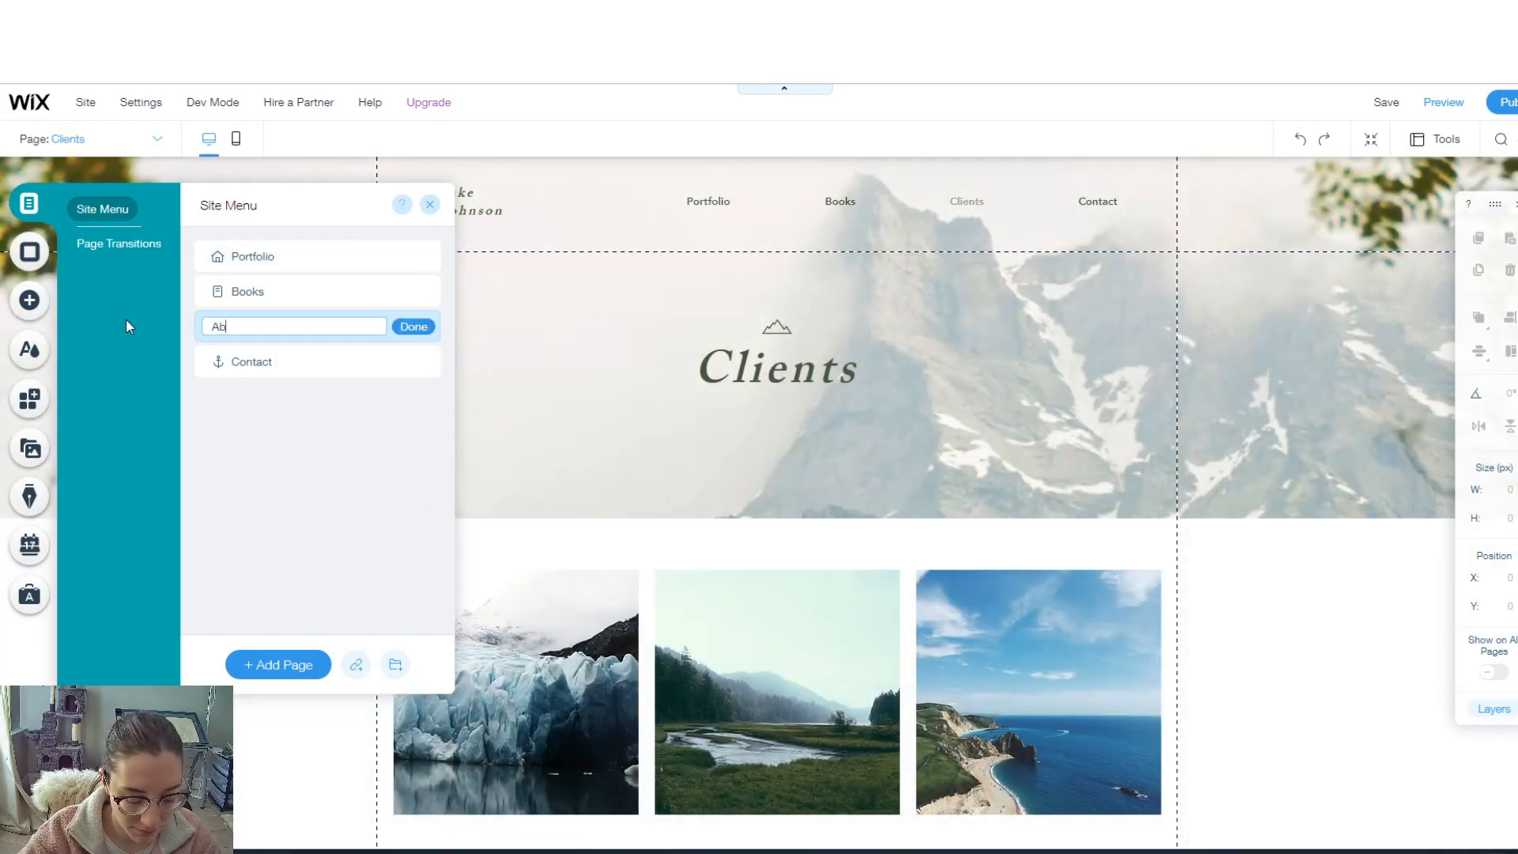
left_click(413, 326)
left_click(395, 363)
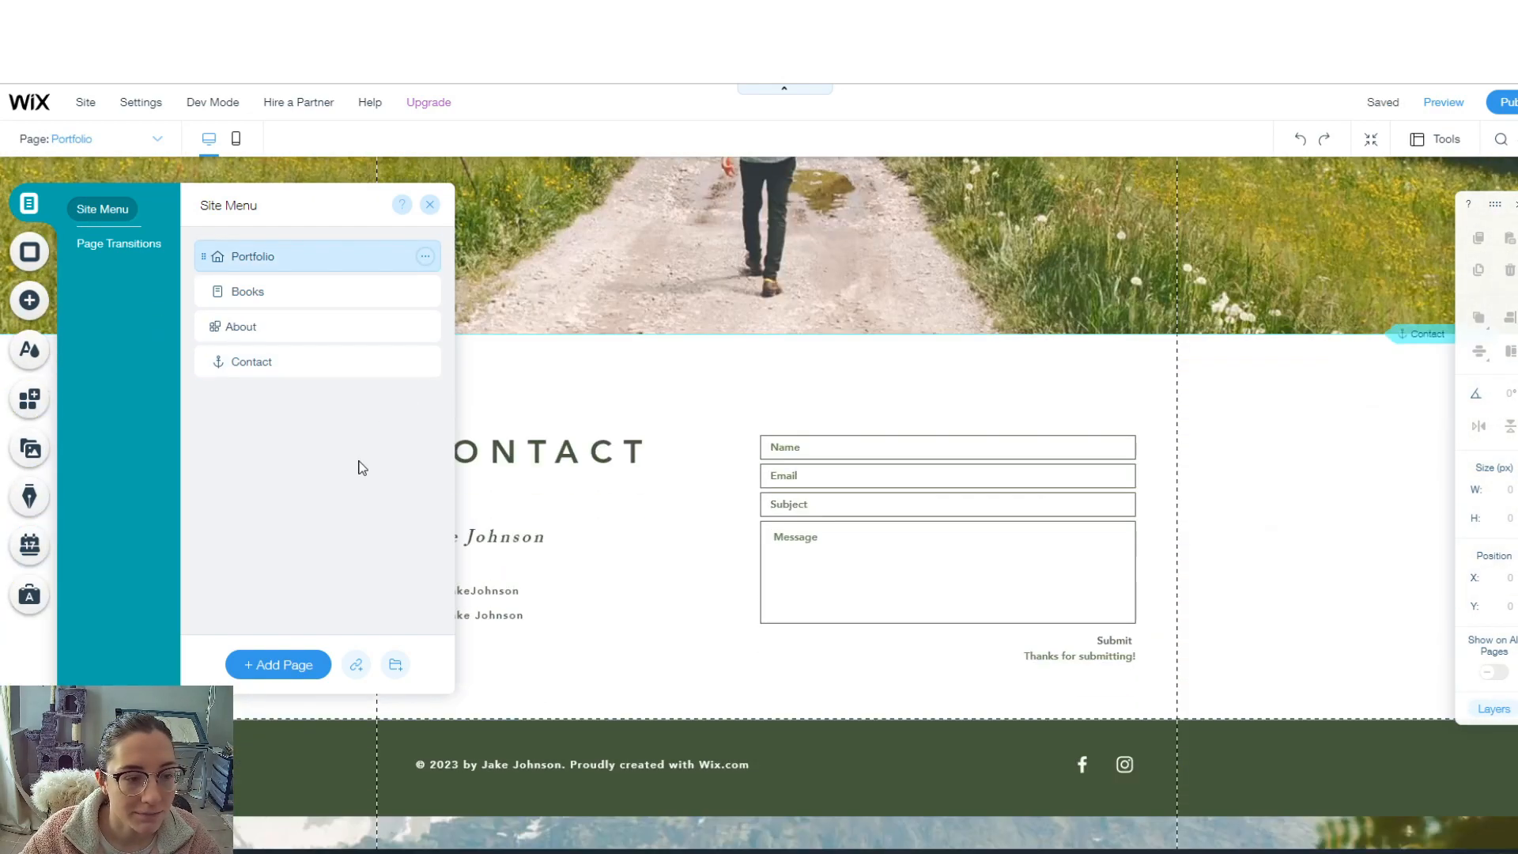
- Add a page named 'Shop', place it right after Books, and close the Site Menu
left_click(307, 668)
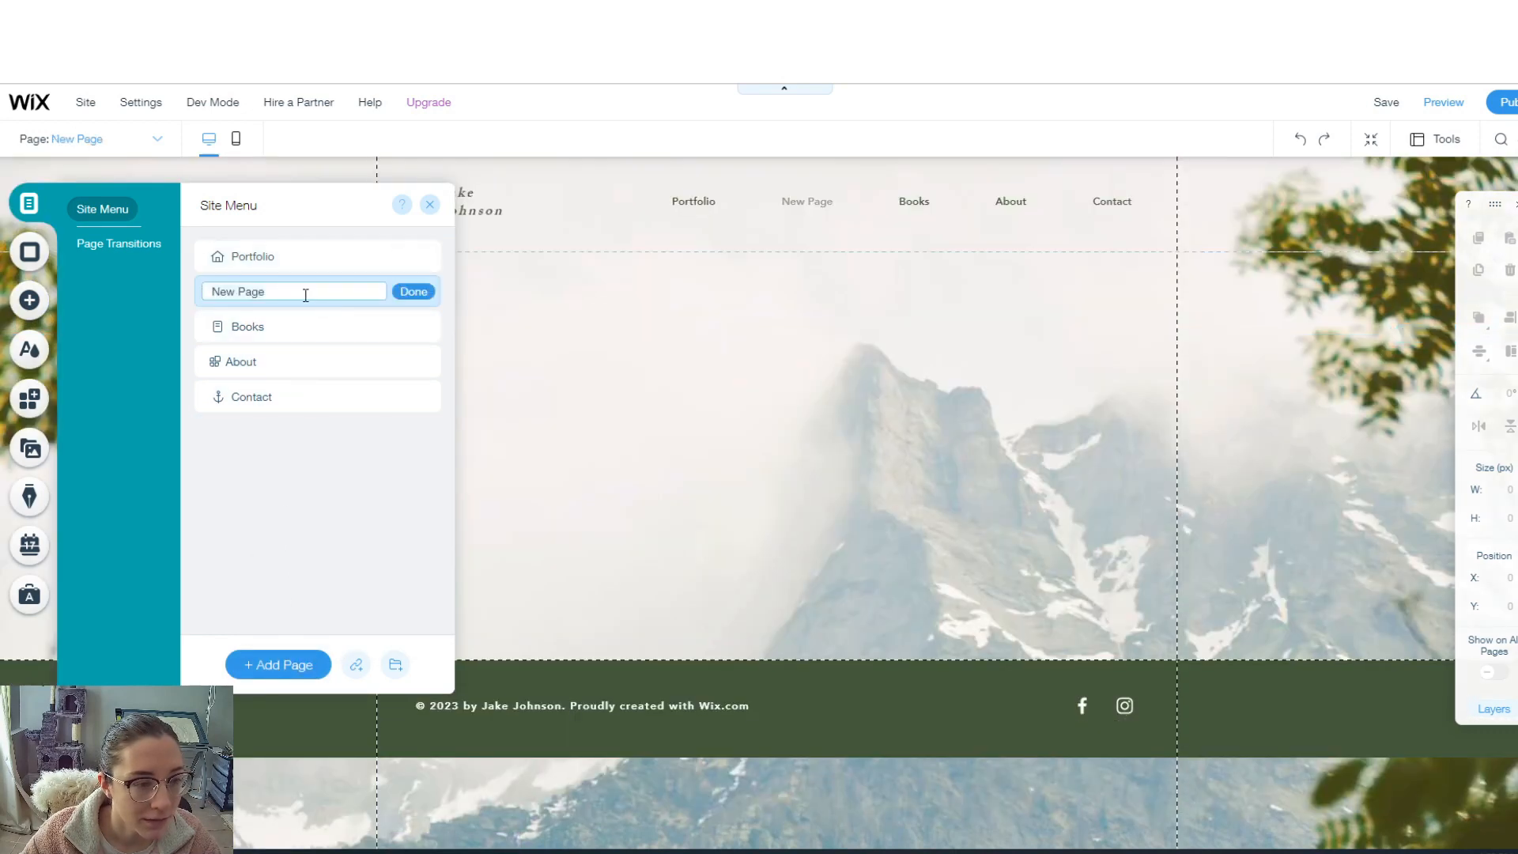
type("Shop")
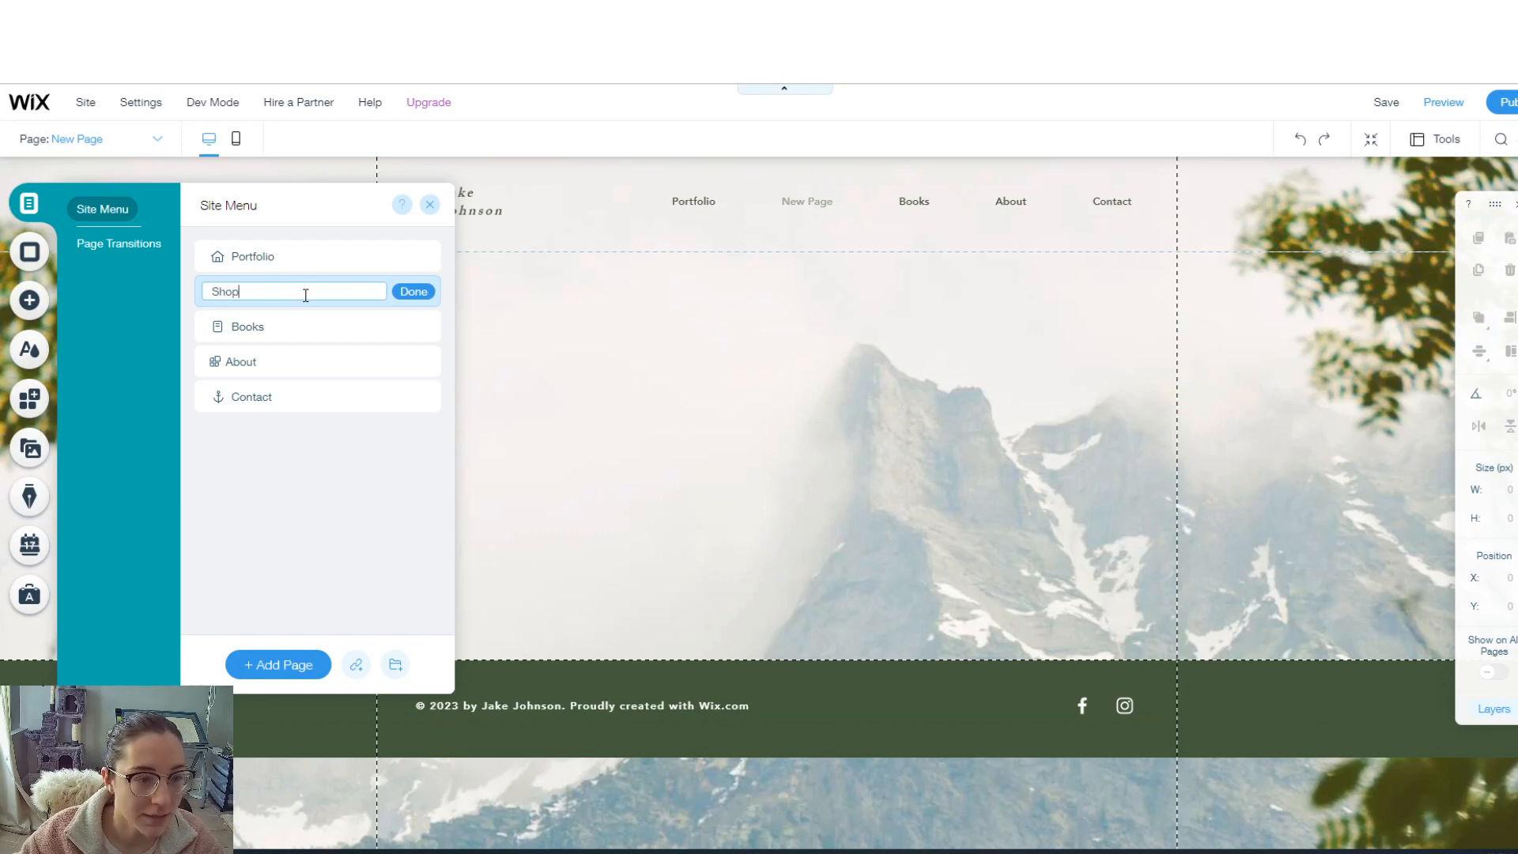
left_click(413, 292)
left_click_drag(271, 294, 208, 318)
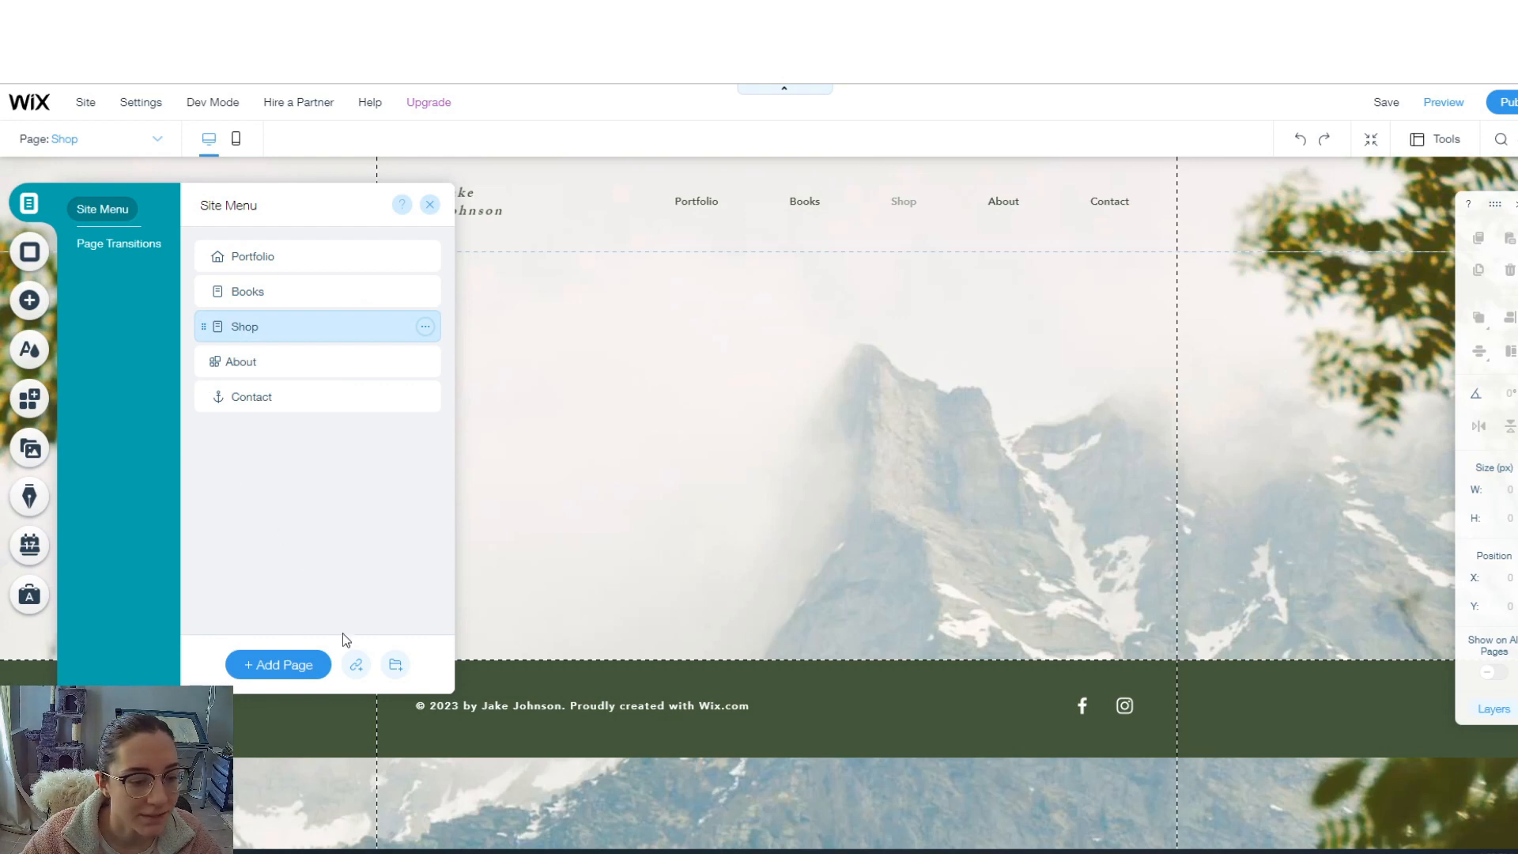
left_click(430, 206)
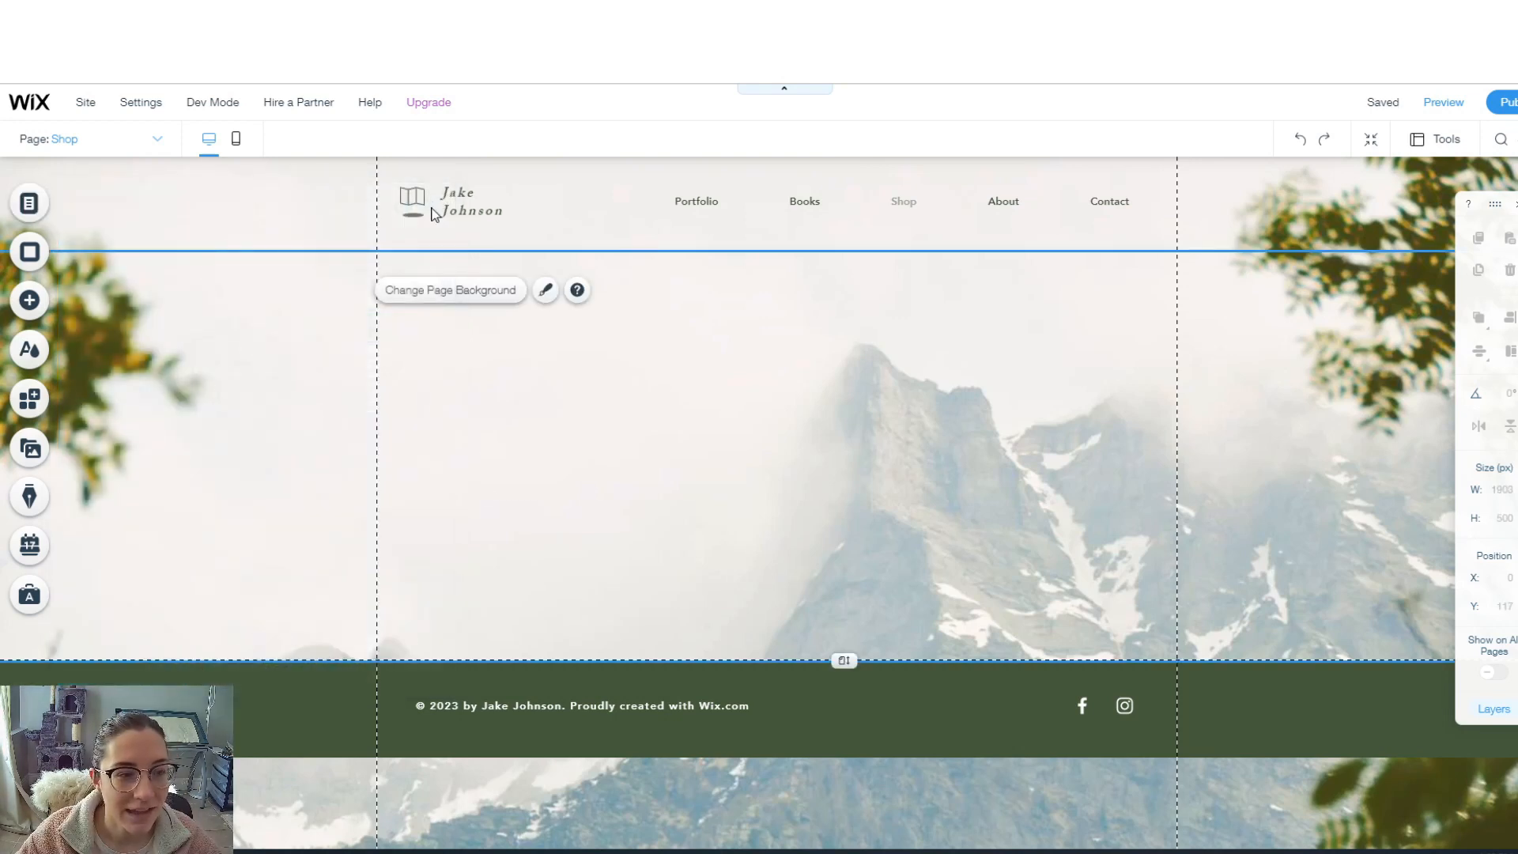
- On the Portfolio page, set NewRR.jpg as the page background image
left_click(152, 141)
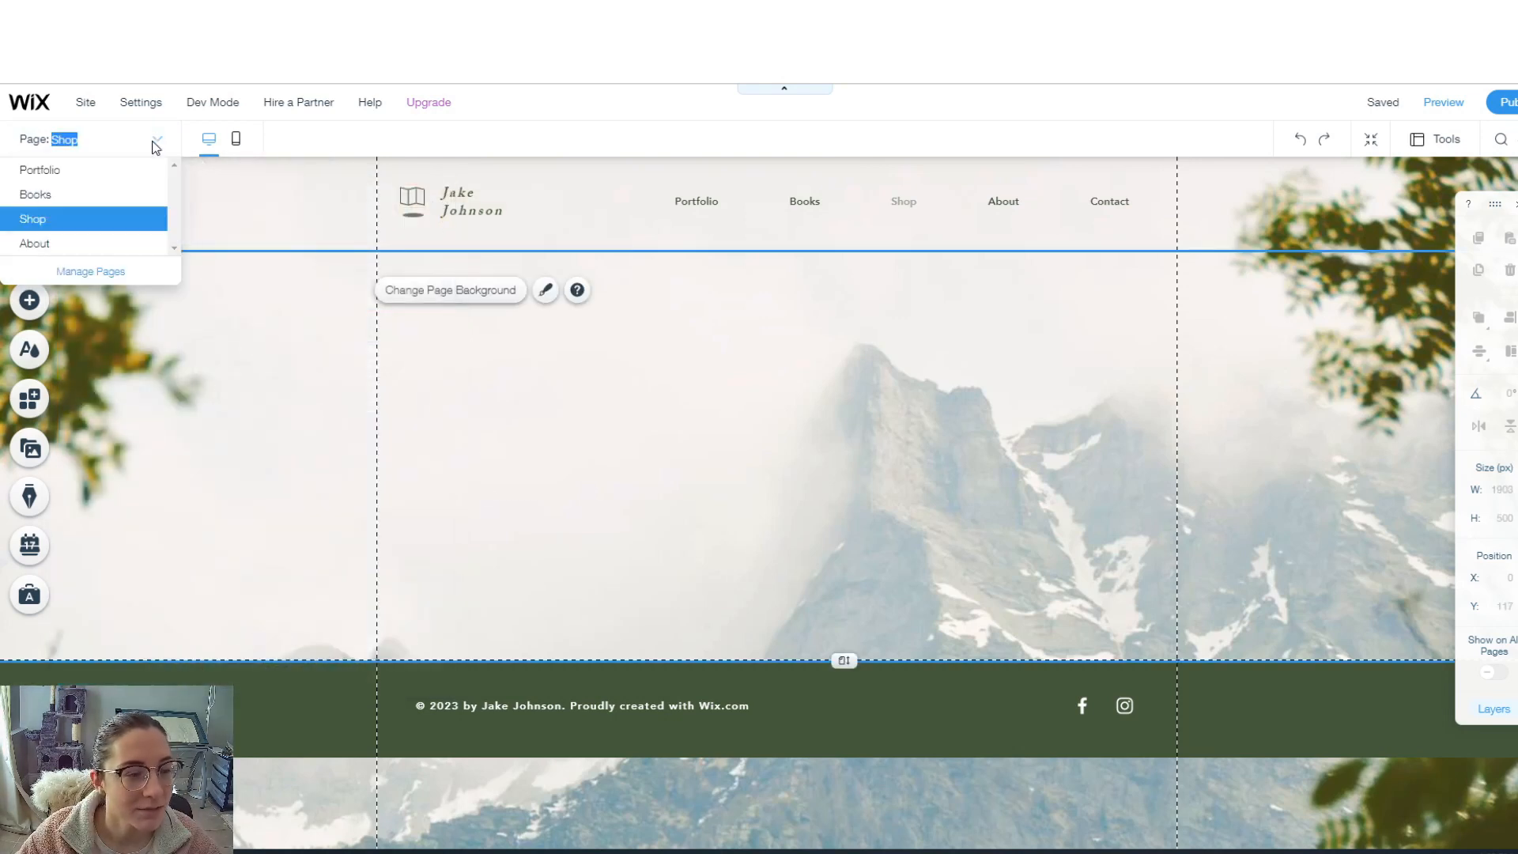
left_click(96, 173)
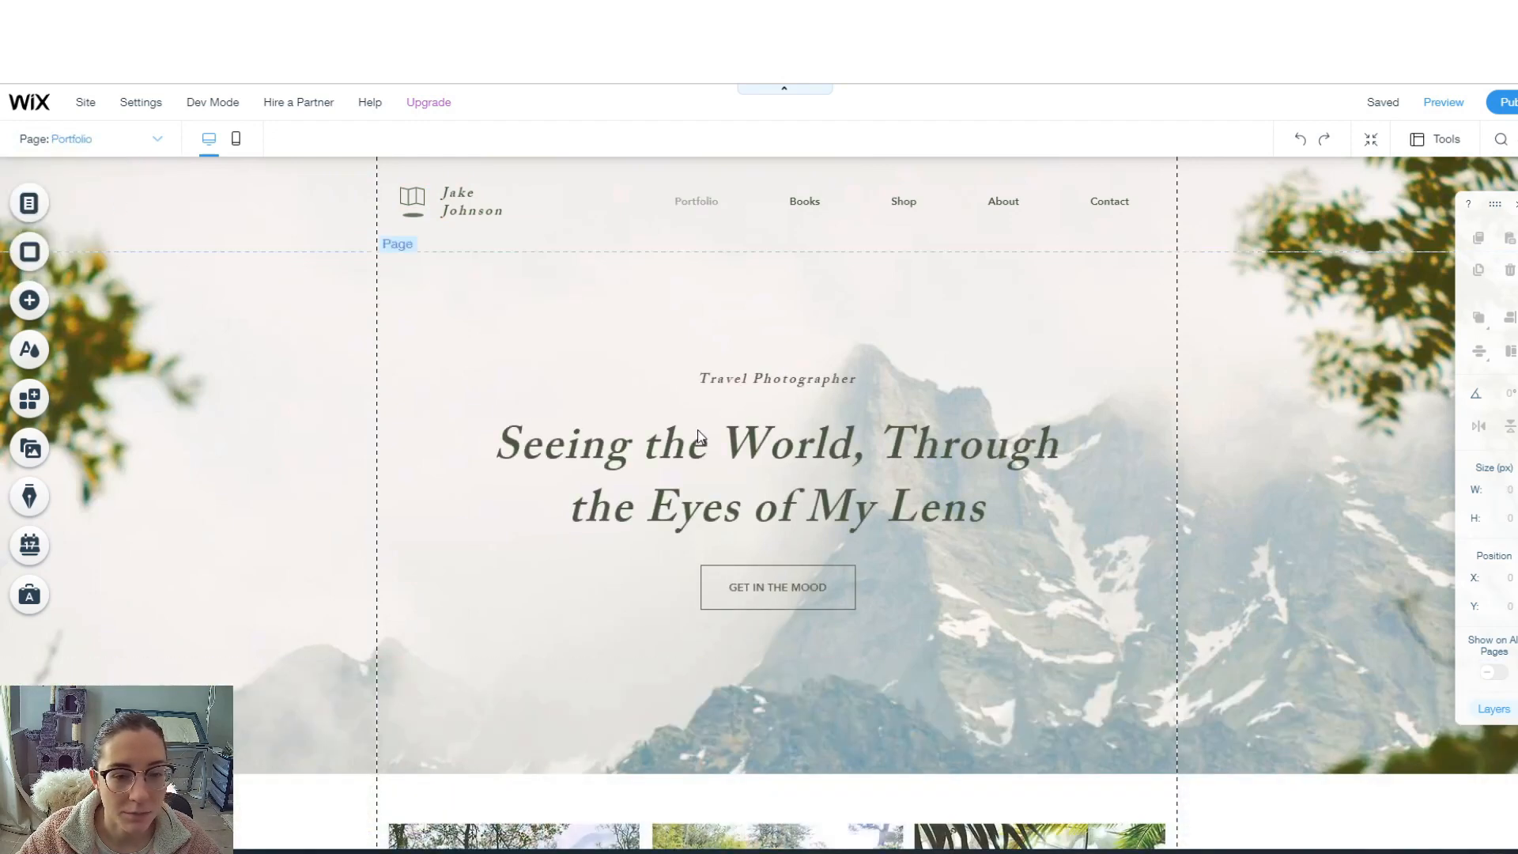
scroll(752, 454, "down", 4)
scroll(752, 454, "up", 4)
left_click(562, 351)
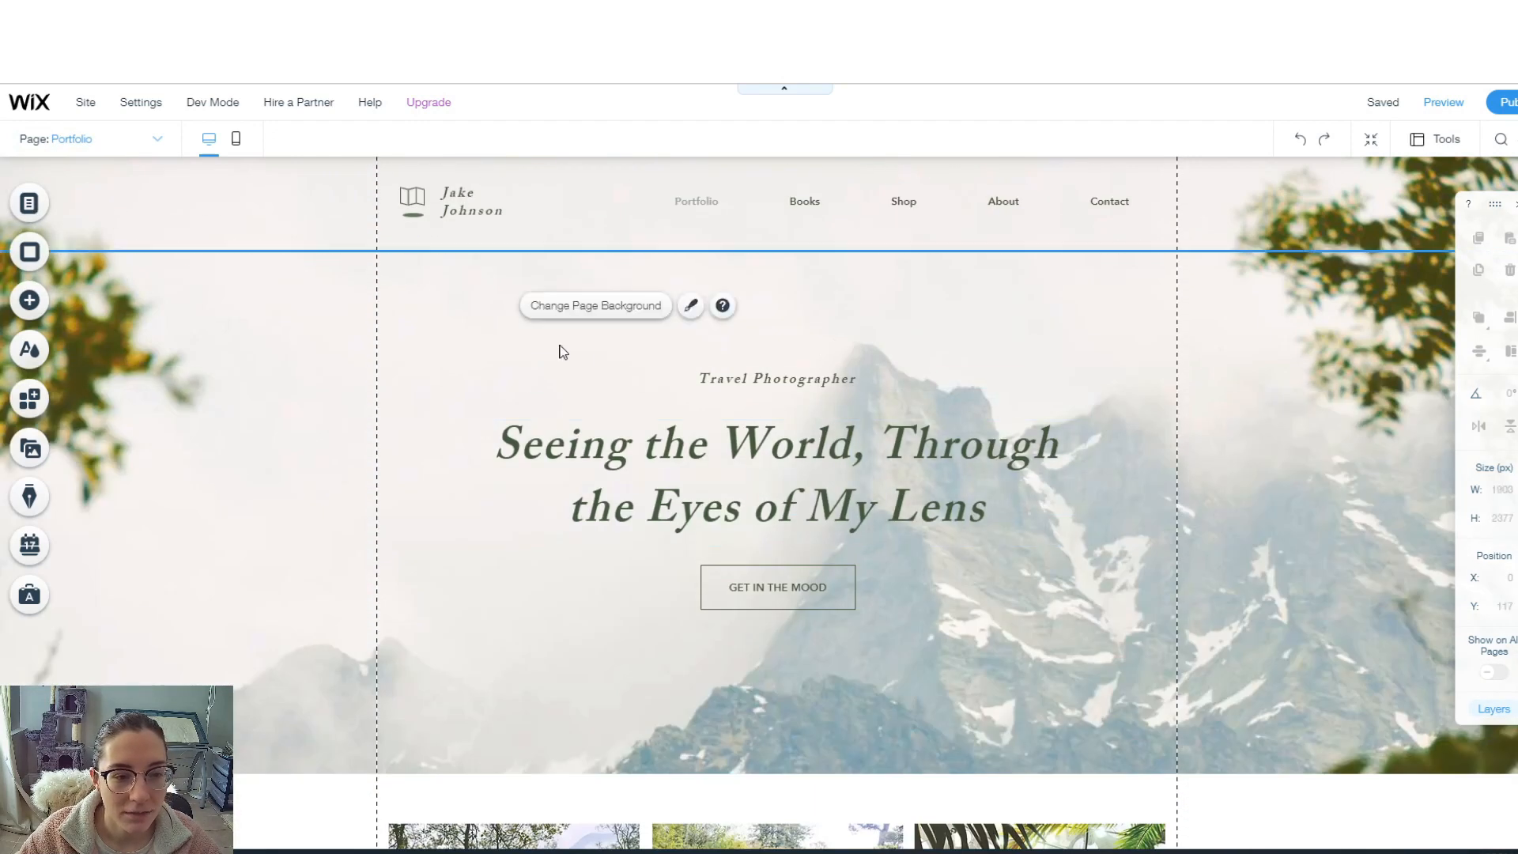
left_click(577, 310)
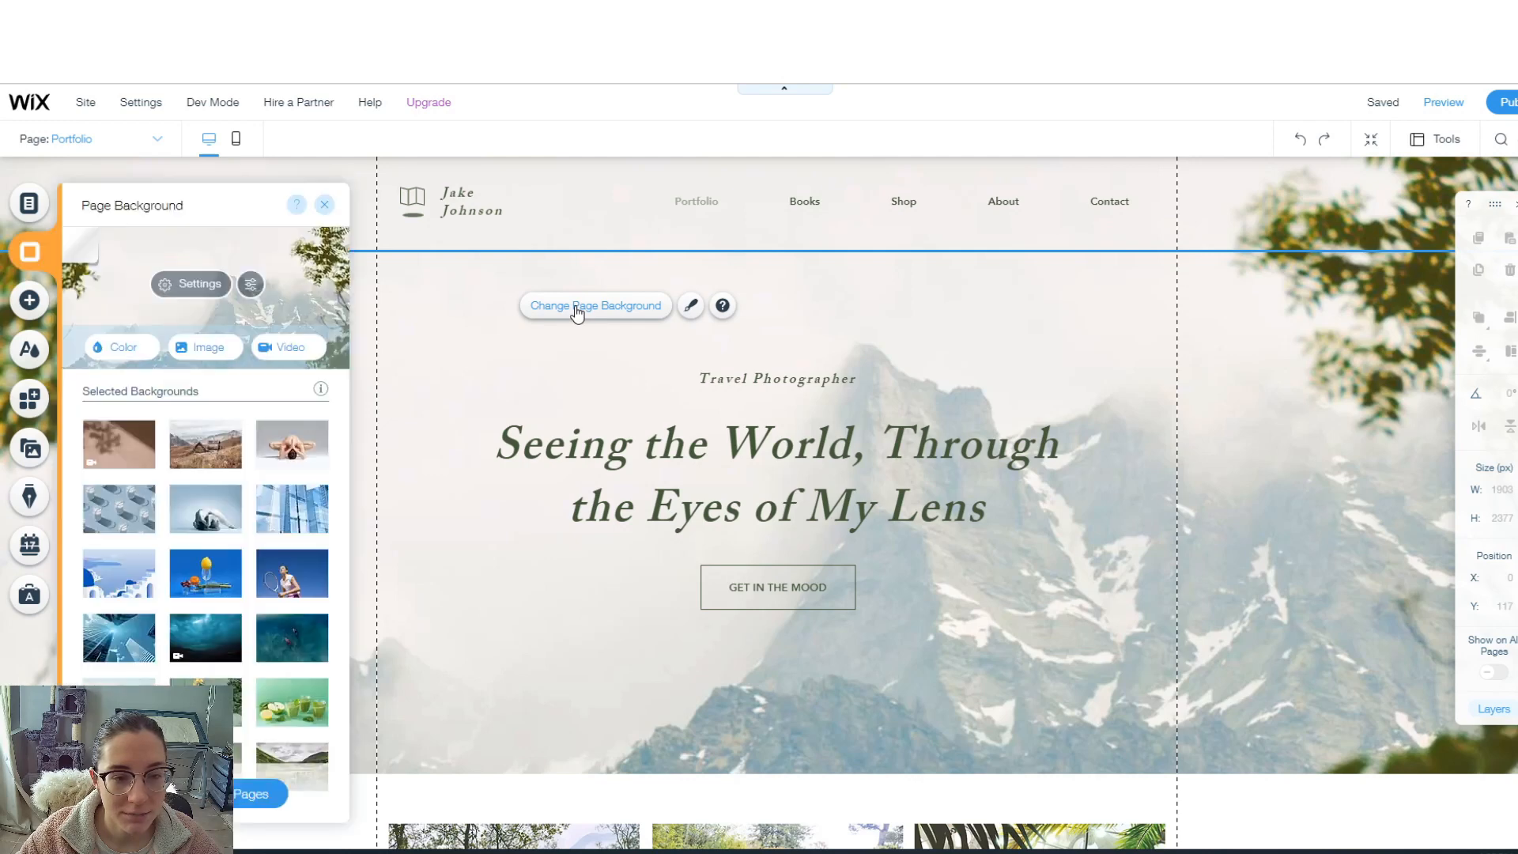
left_click(197, 350)
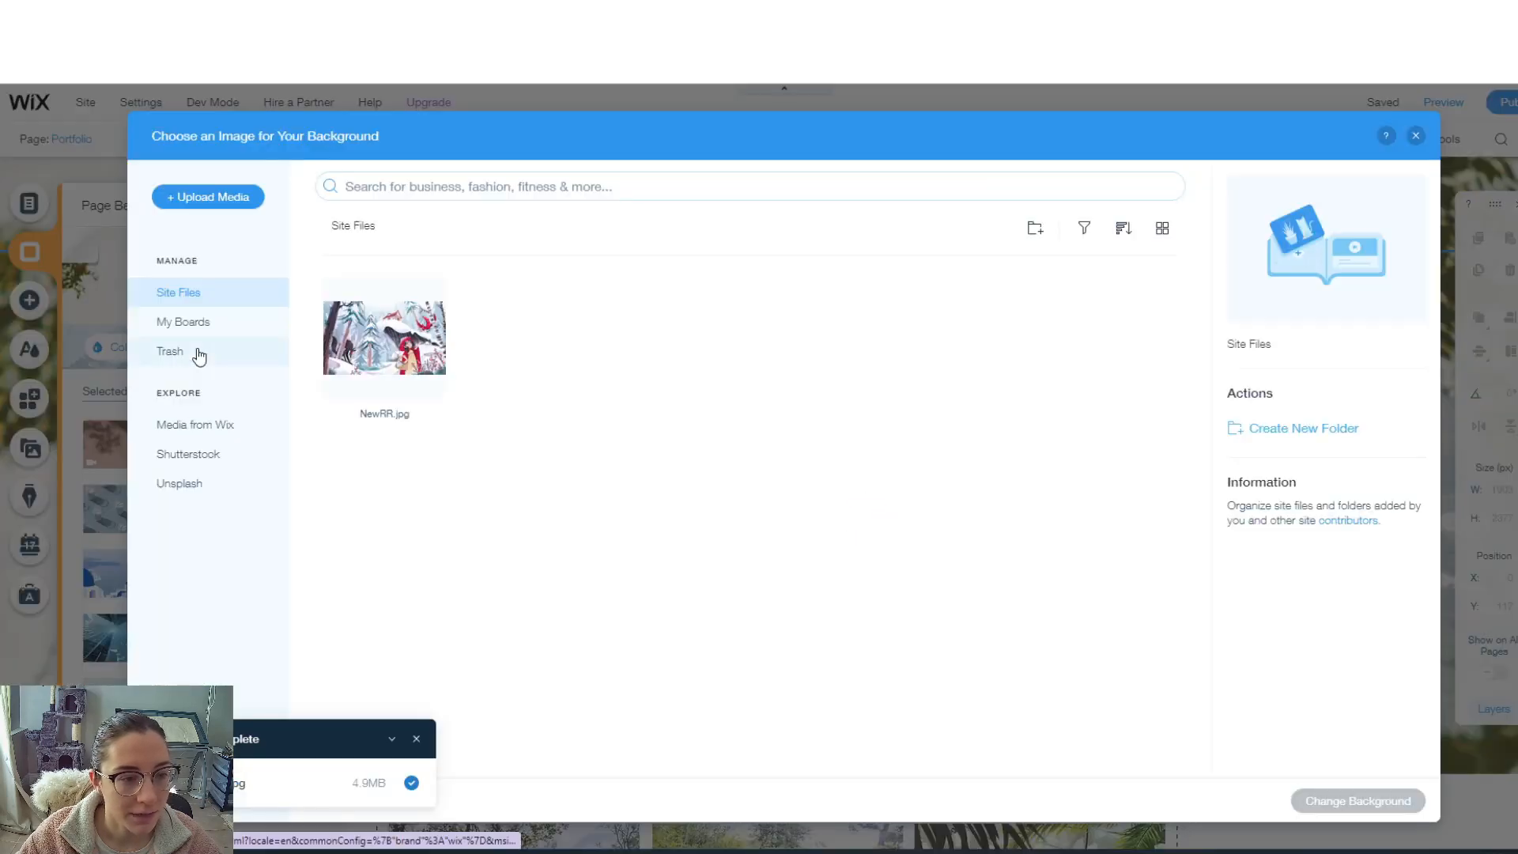
left_click(348, 360)
left_click(1329, 801)
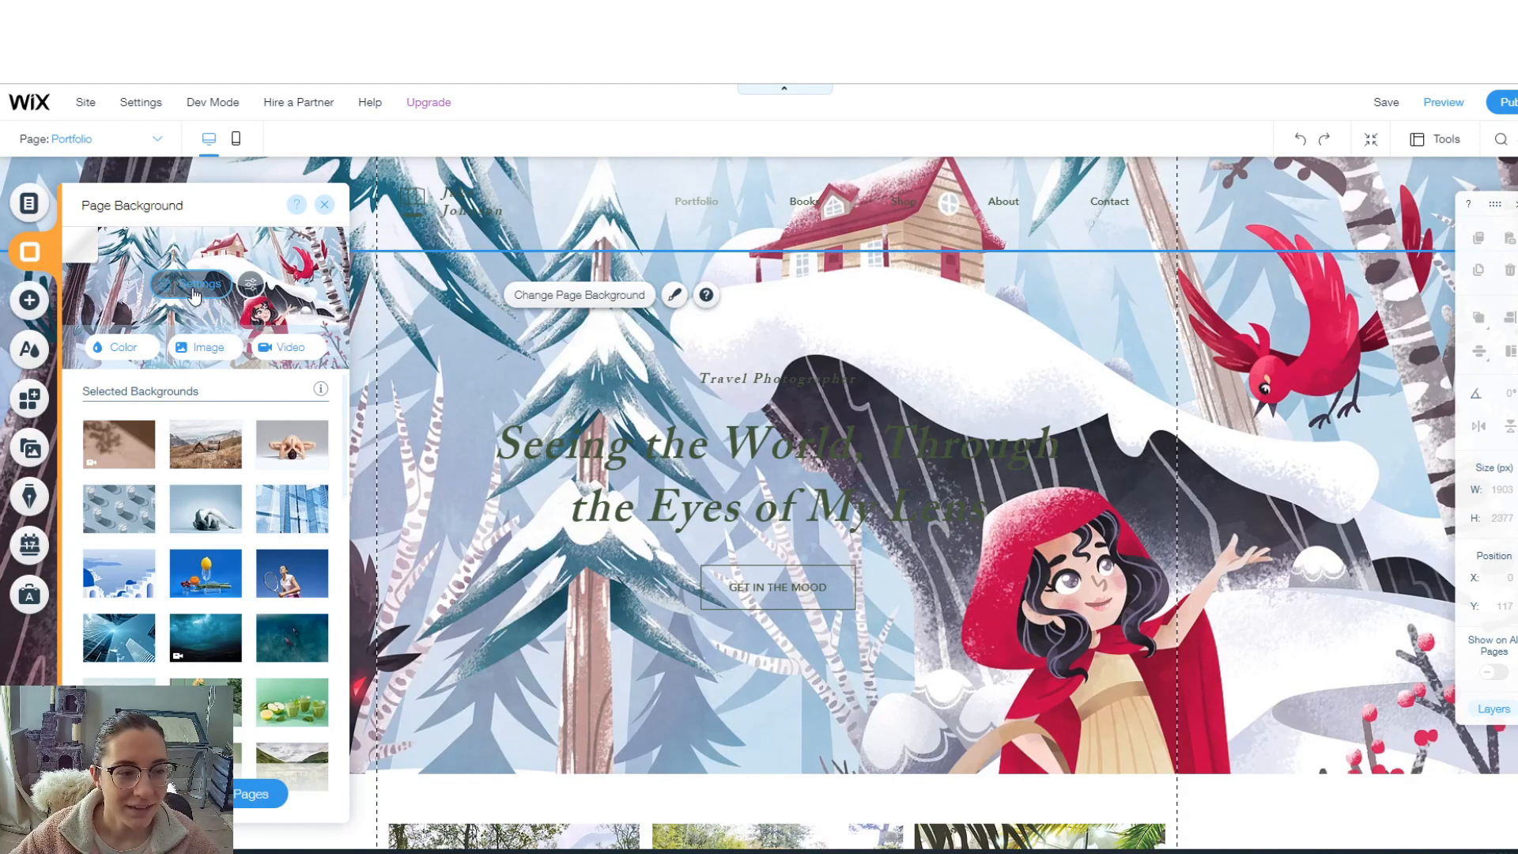
- Fade the background image to 81% opacity, then swap in the forest-and-mushroom image
left_click(195, 286)
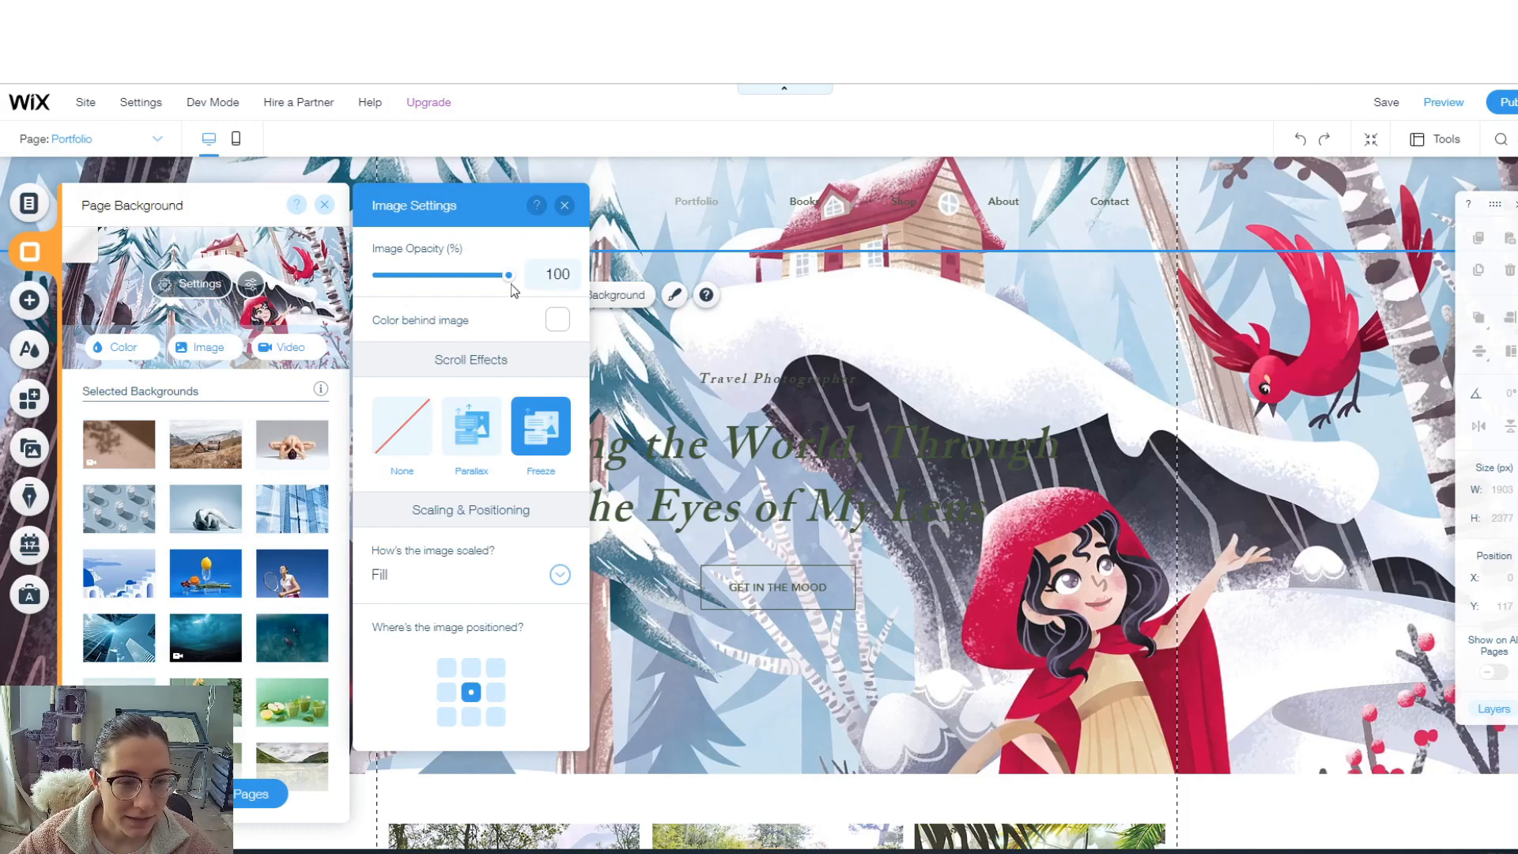
left_click_drag(509, 275, 543, 305)
left_click(565, 205)
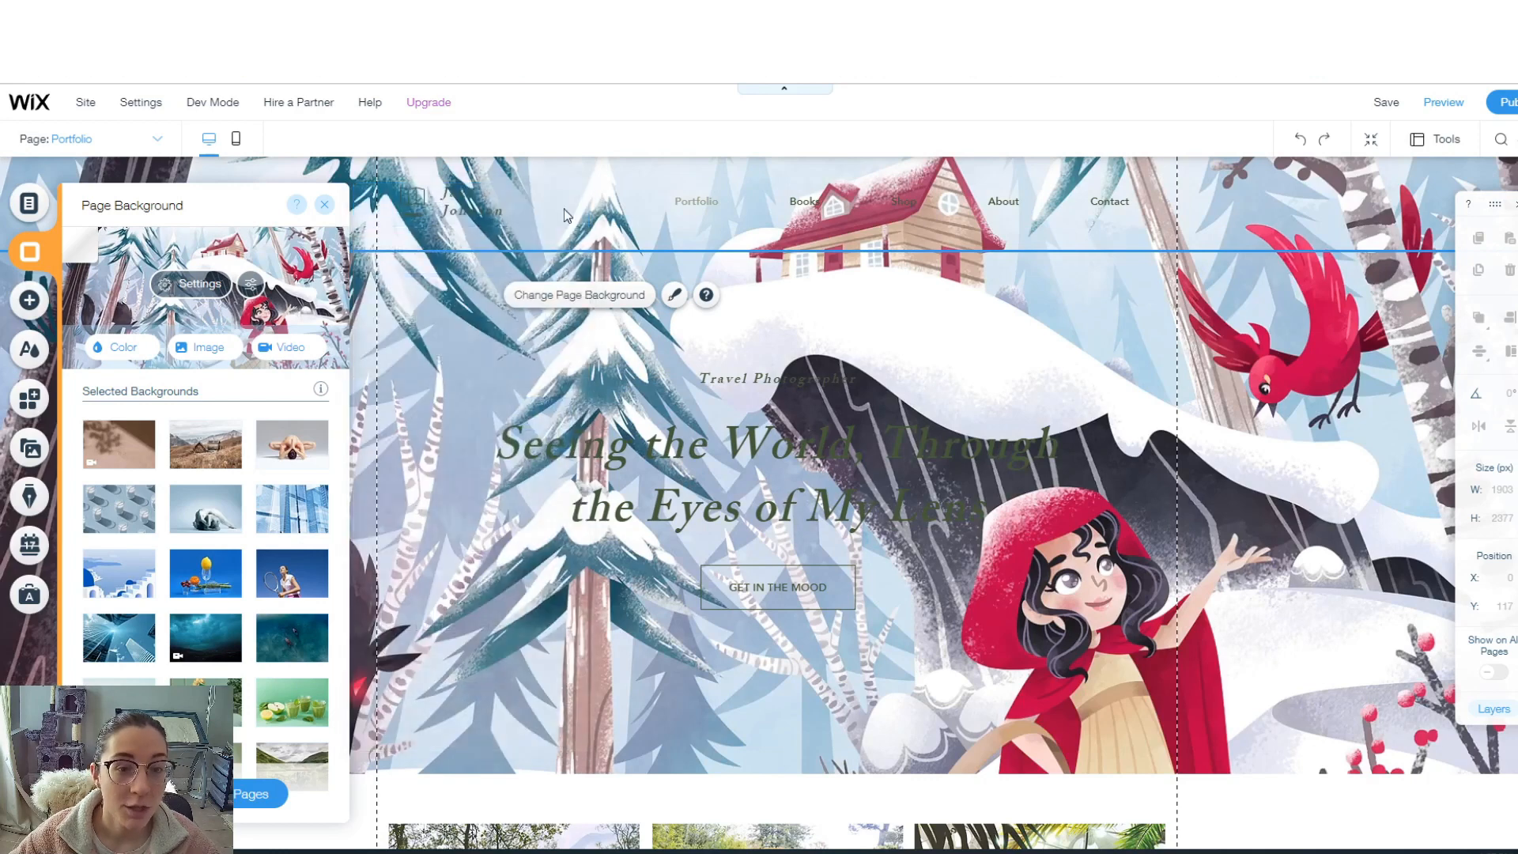
left_click(223, 349)
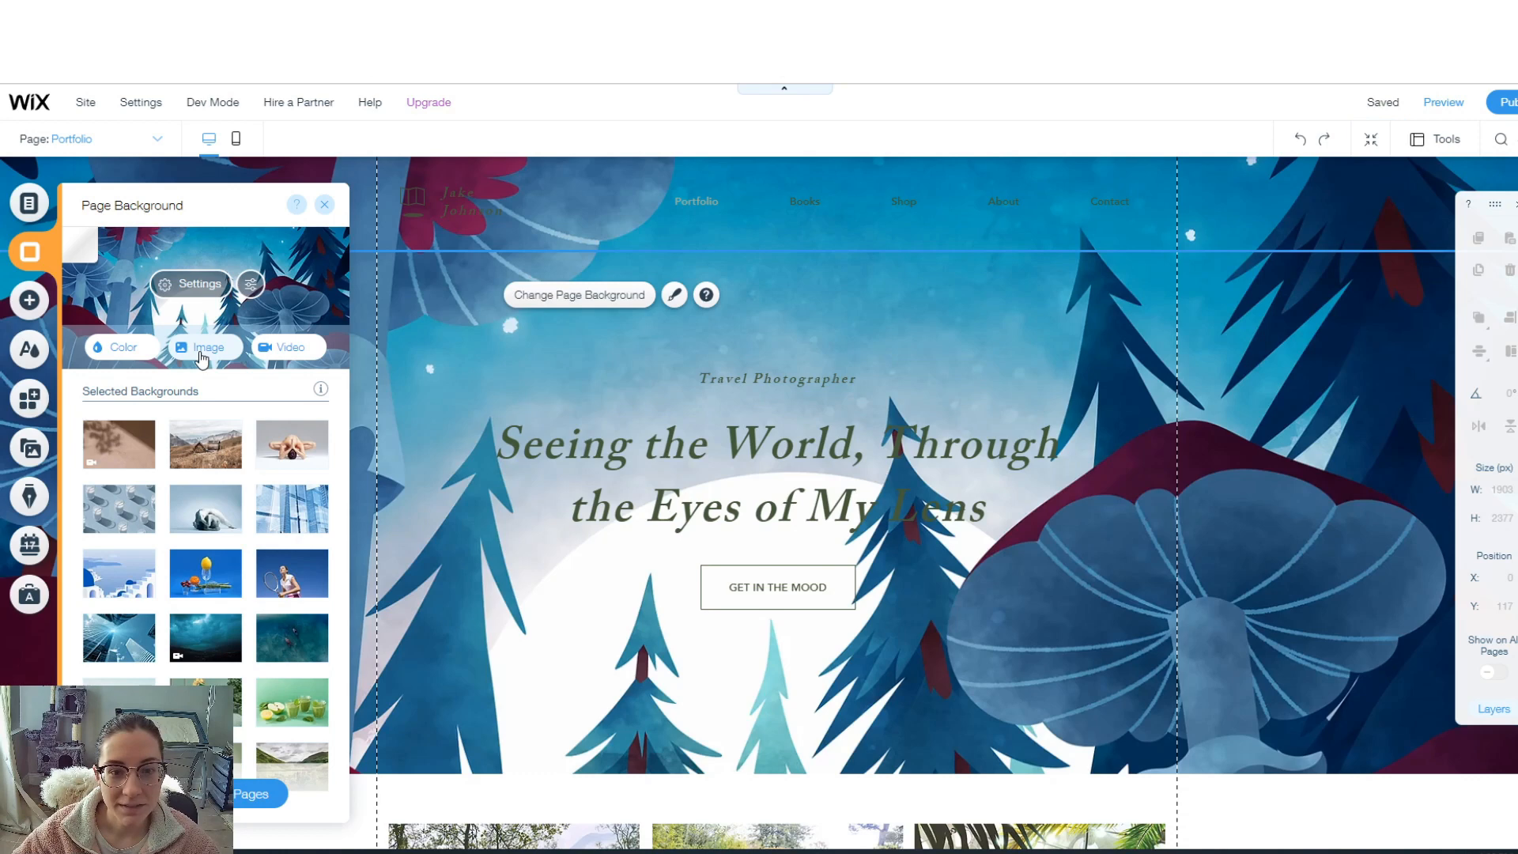
left_click(324, 205)
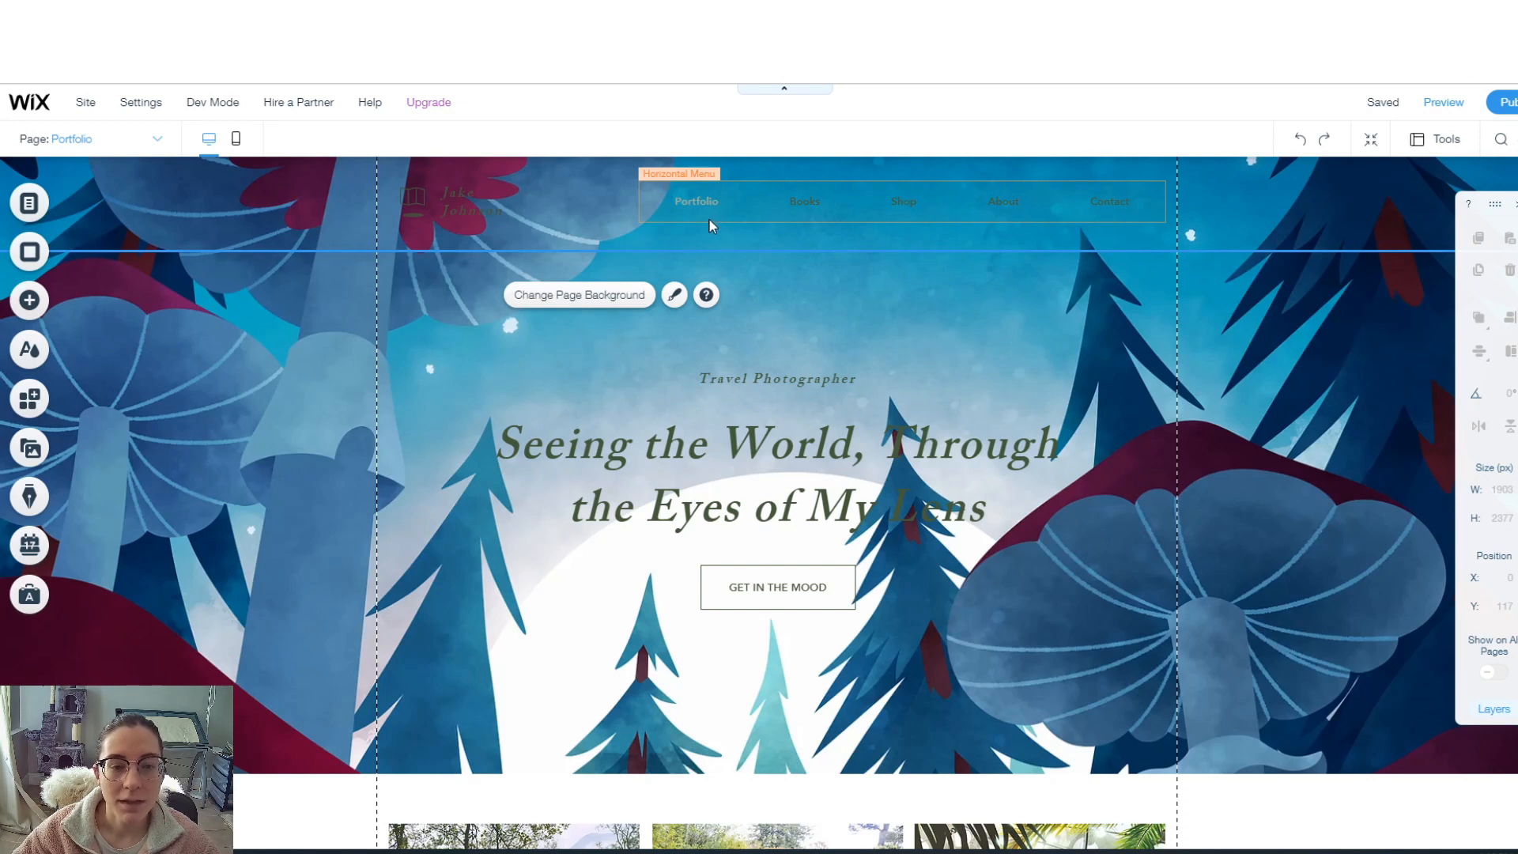
- Give the horizontal menu's clicked-page text a light colour in its design settings
left_click(700, 196)
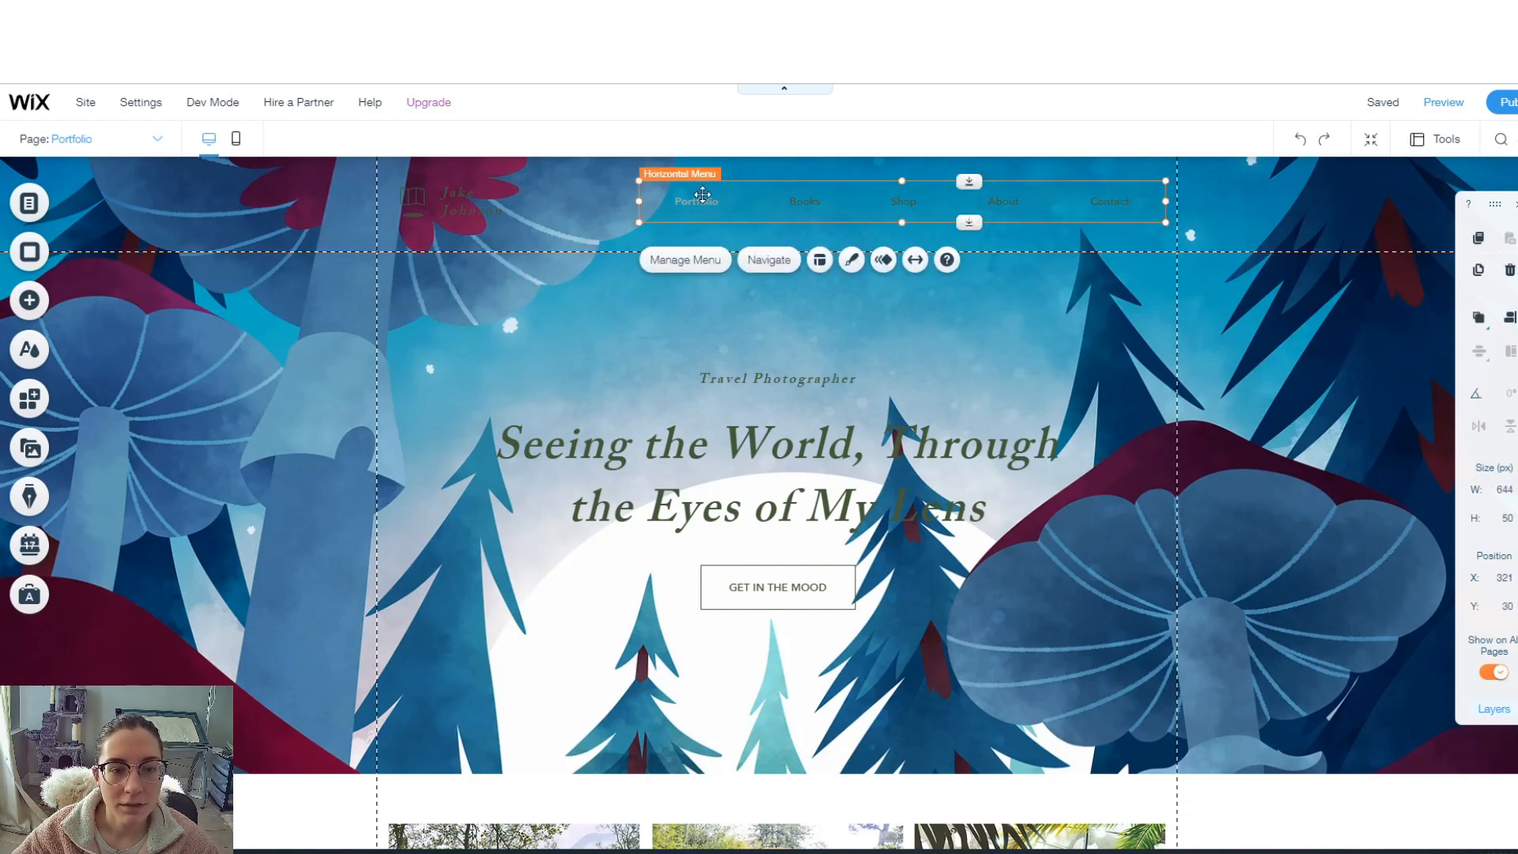
left_click(851, 262)
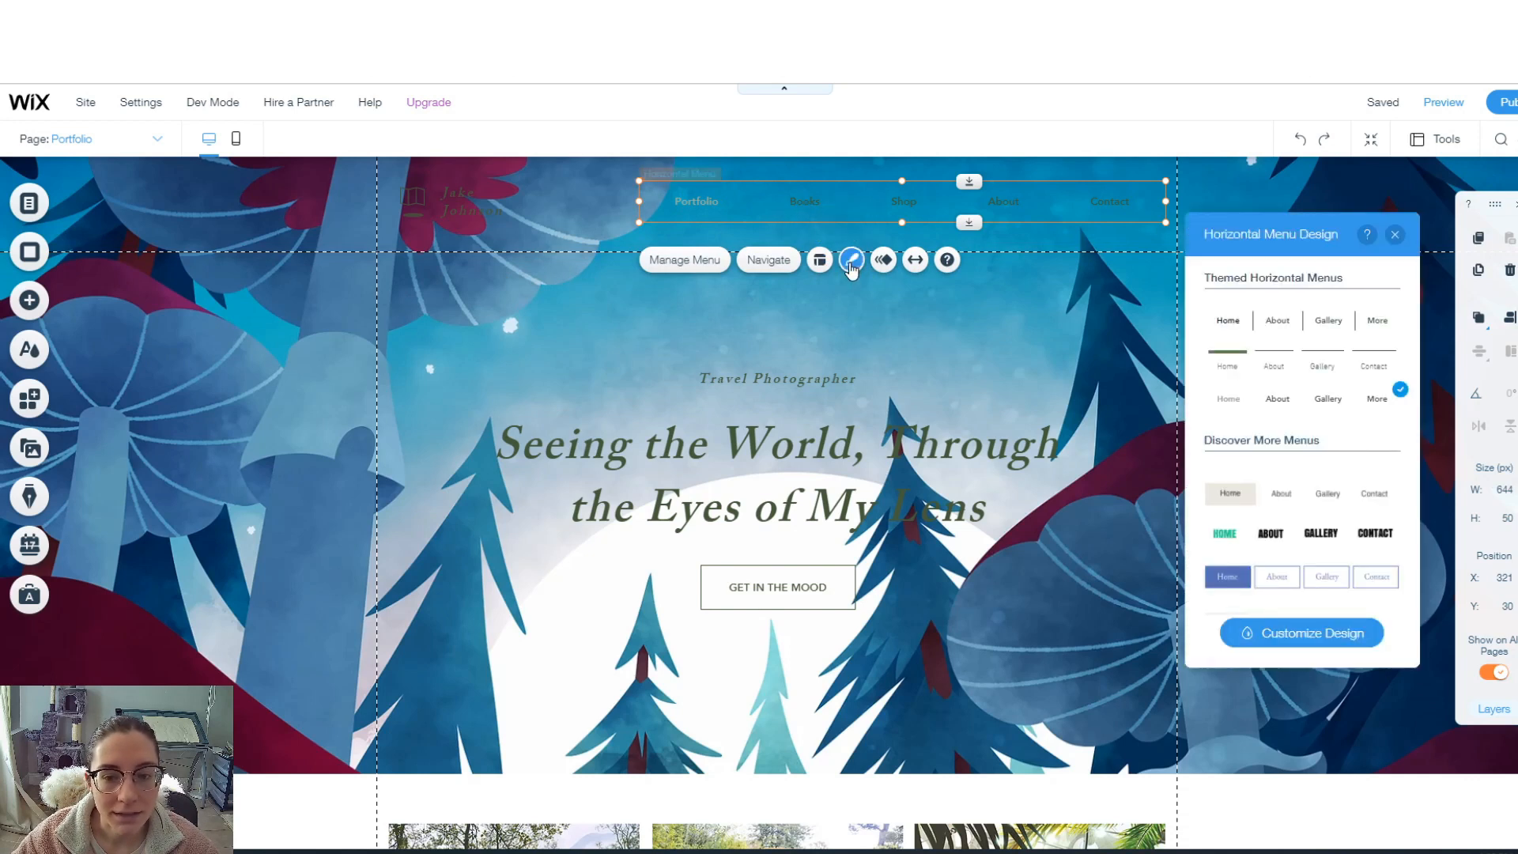
left_click(1290, 637)
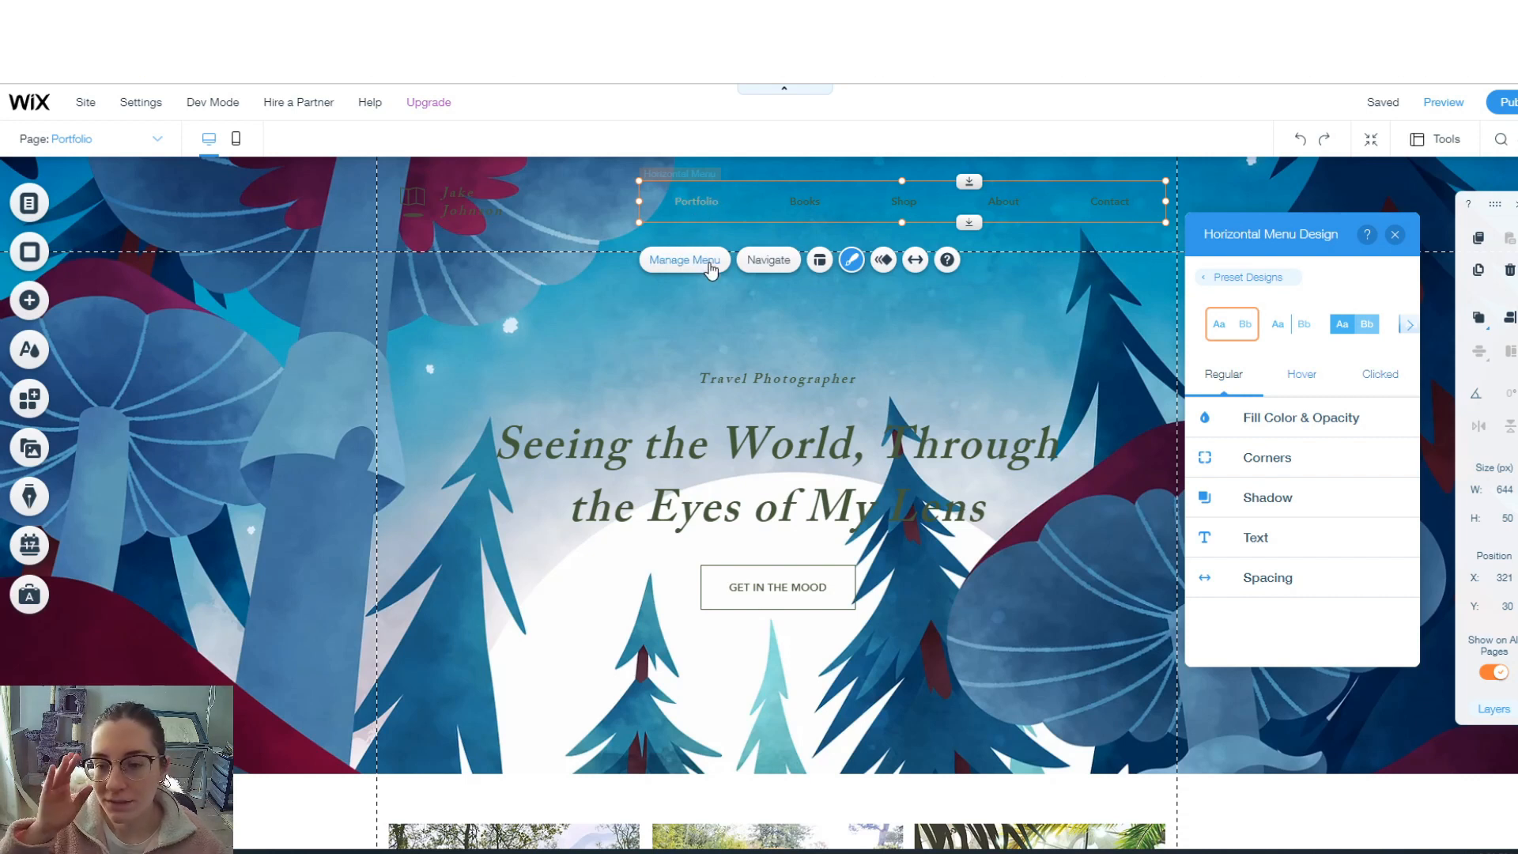
left_click(1256, 537)
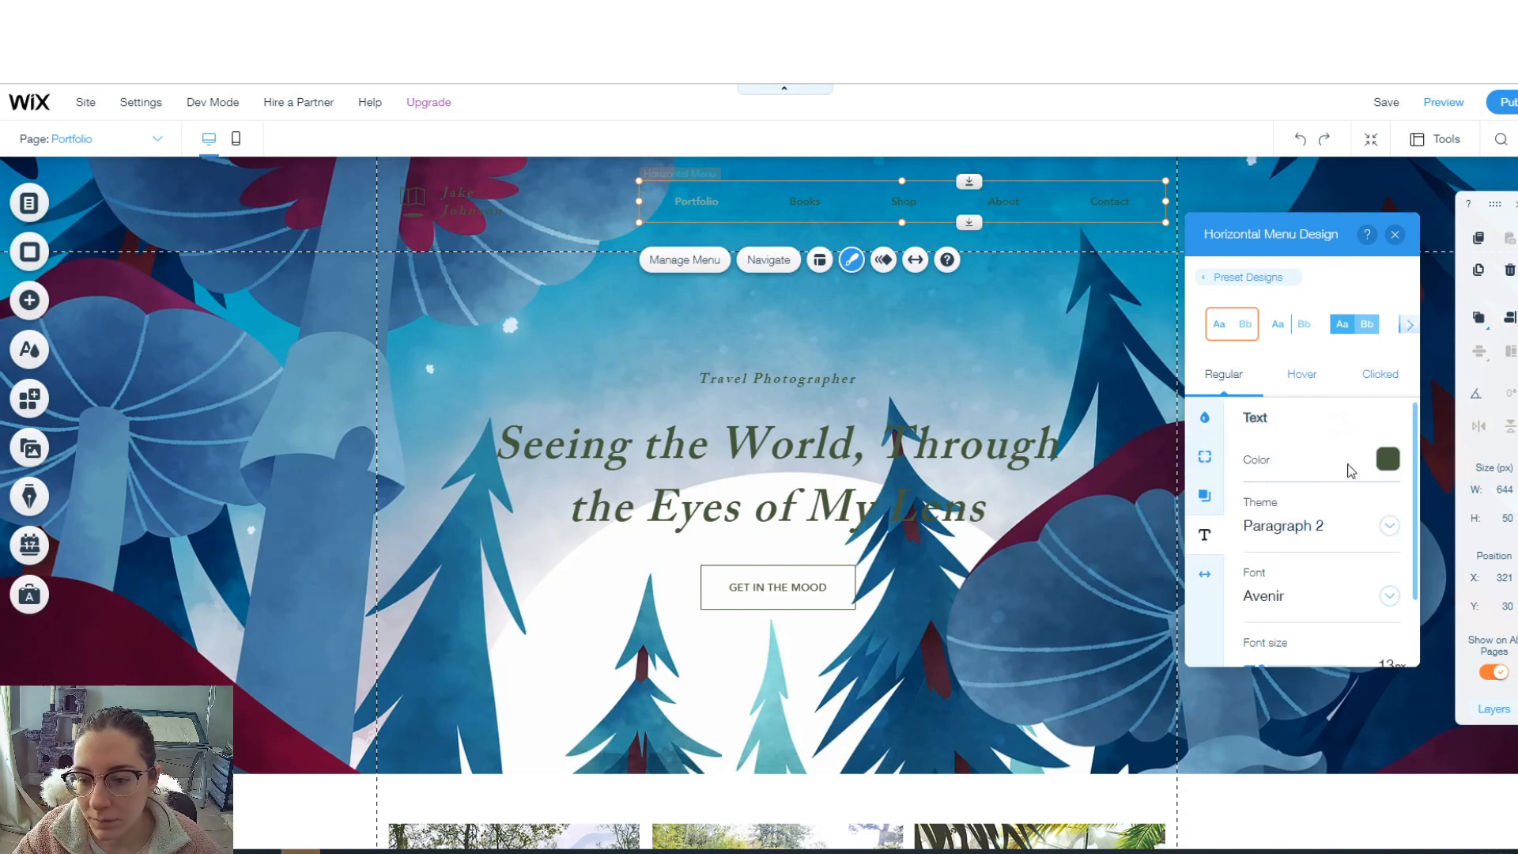
left_click(1388, 459)
left_click(1247, 496)
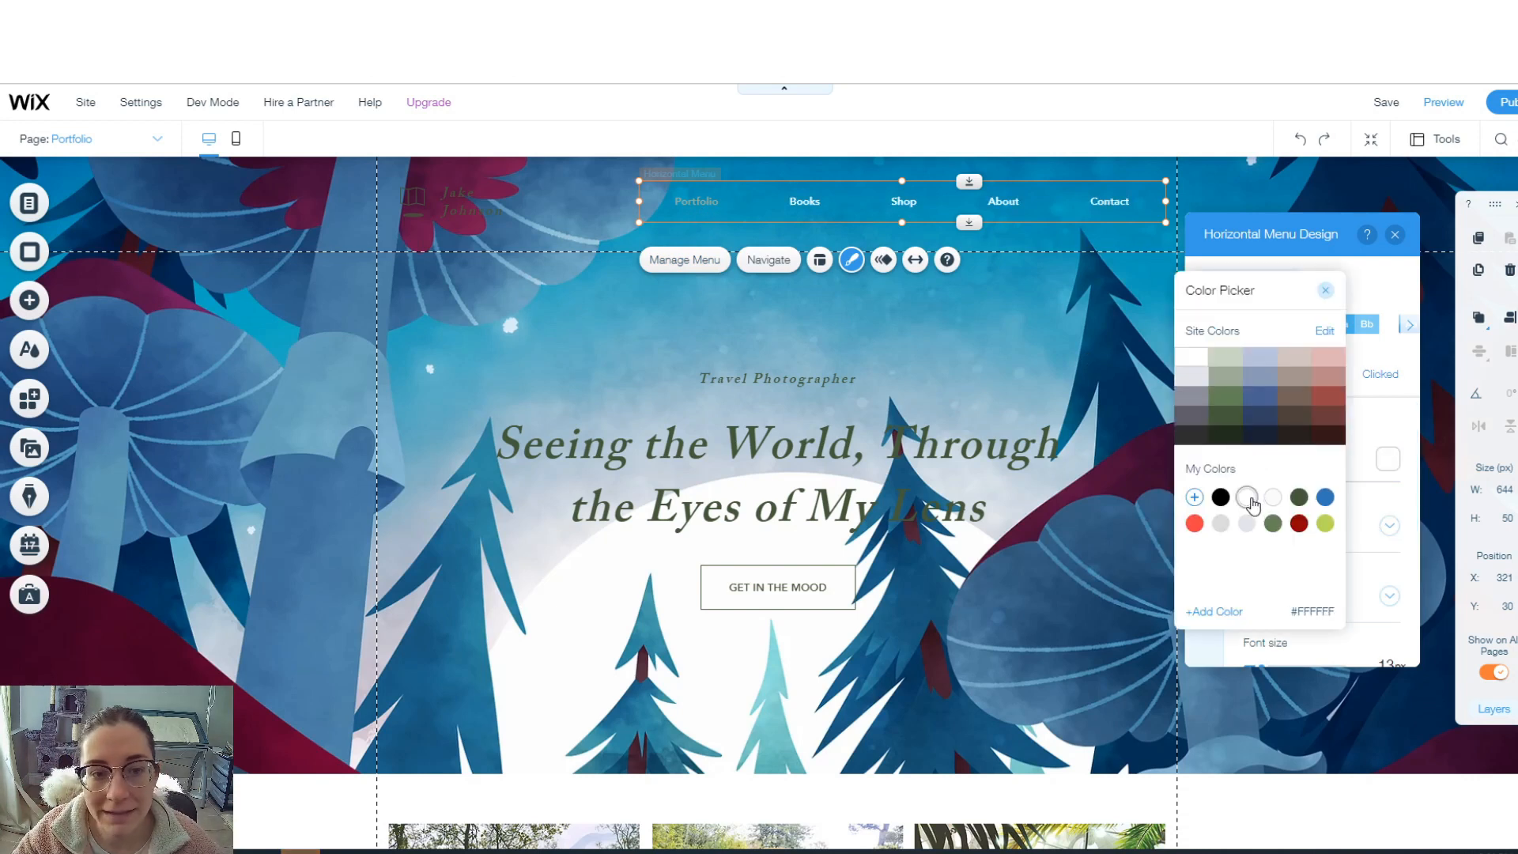
left_click(1378, 383)
left_click(1387, 468)
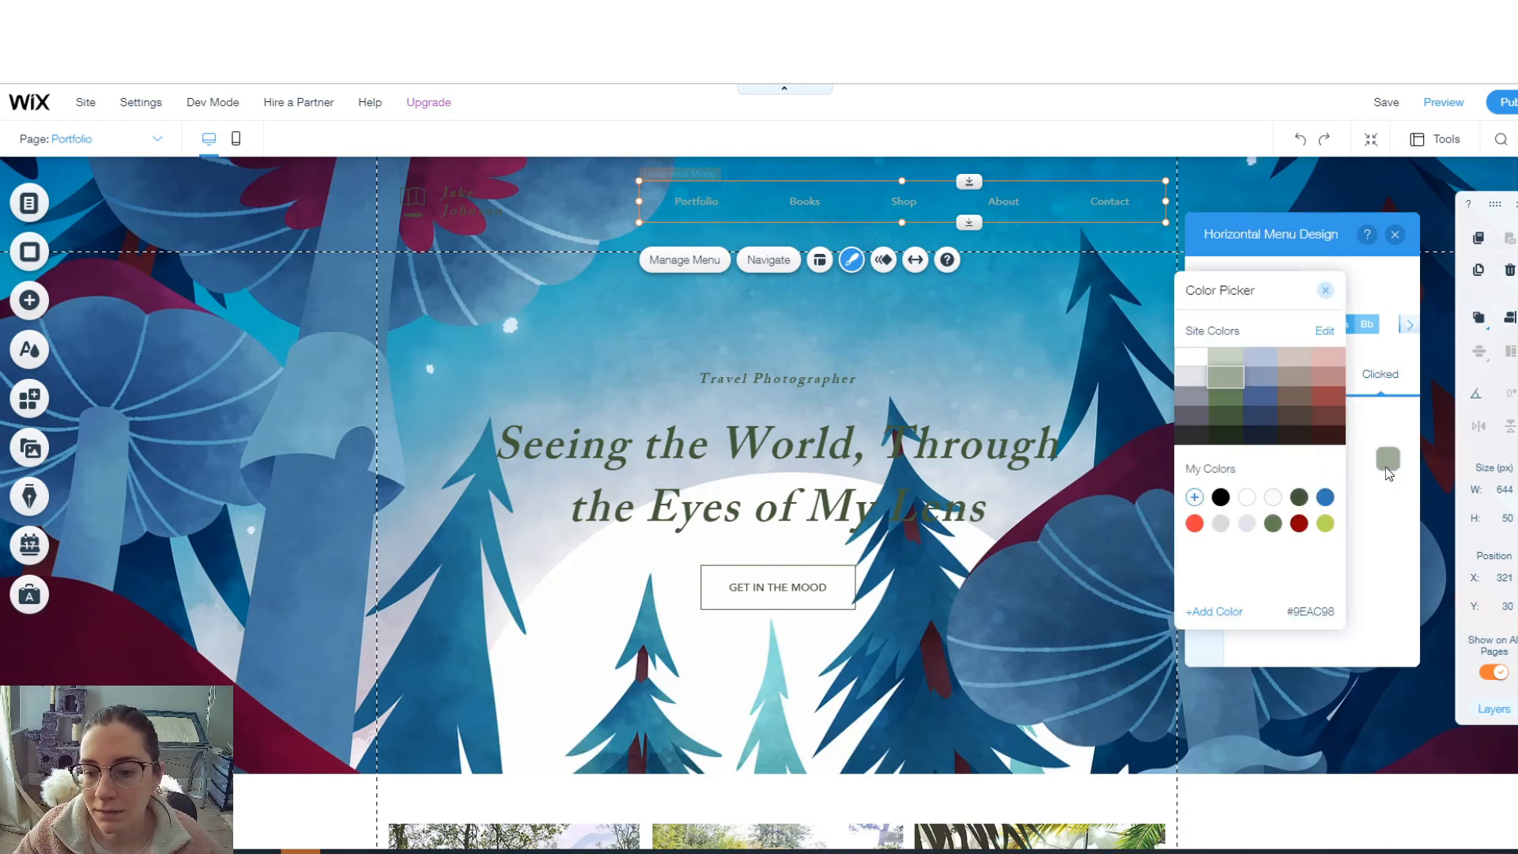
- Use the underline menu design: white border, lower Clicked opacity, 0% Hover and Regular opacity
left_click(1354, 325)
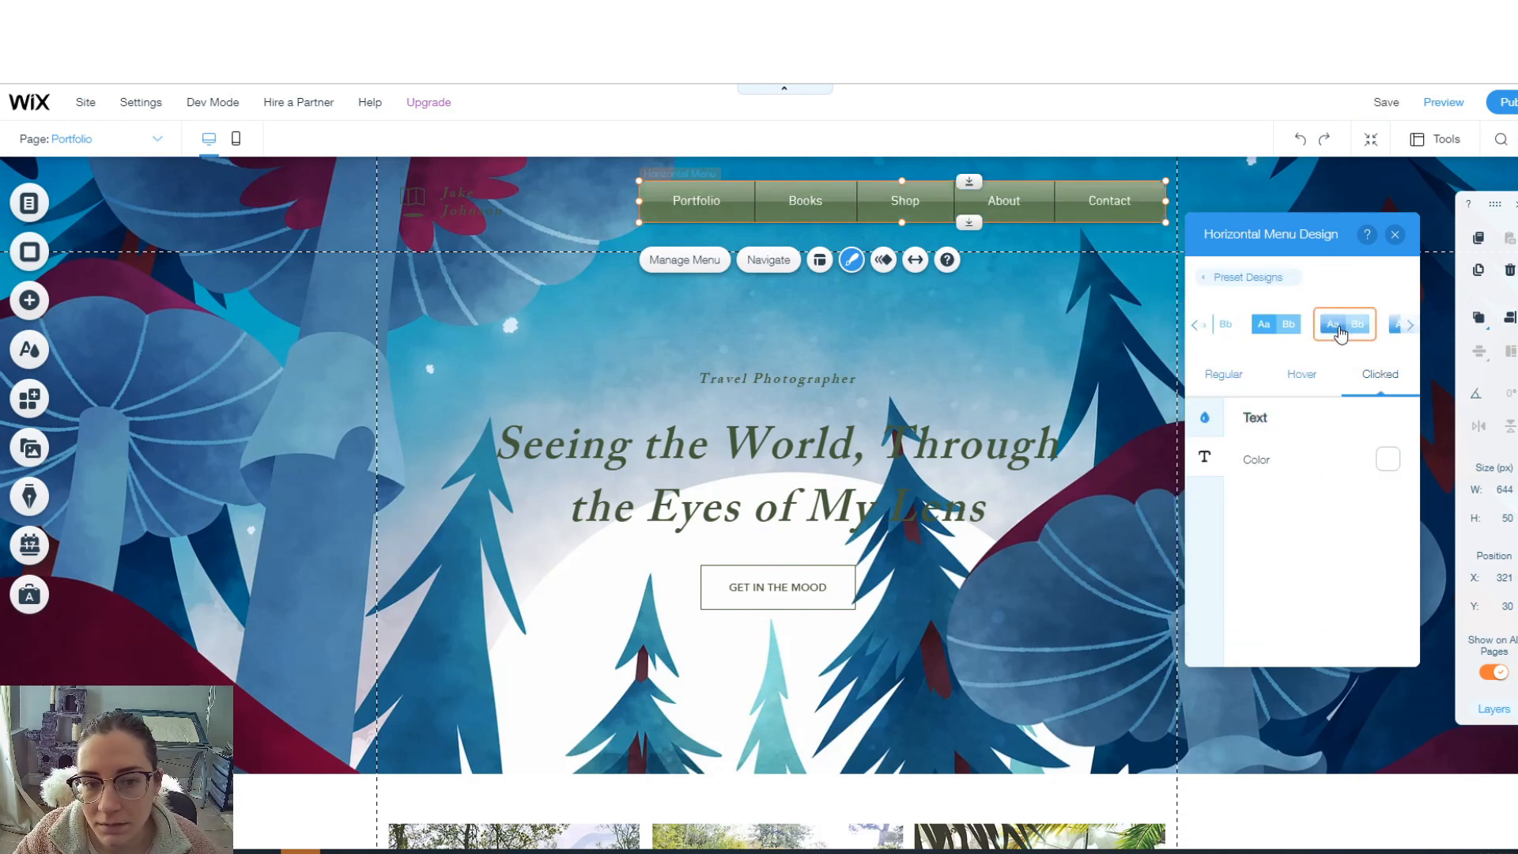
left_click(1347, 331)
left_click(1388, 482)
left_click(1409, 563)
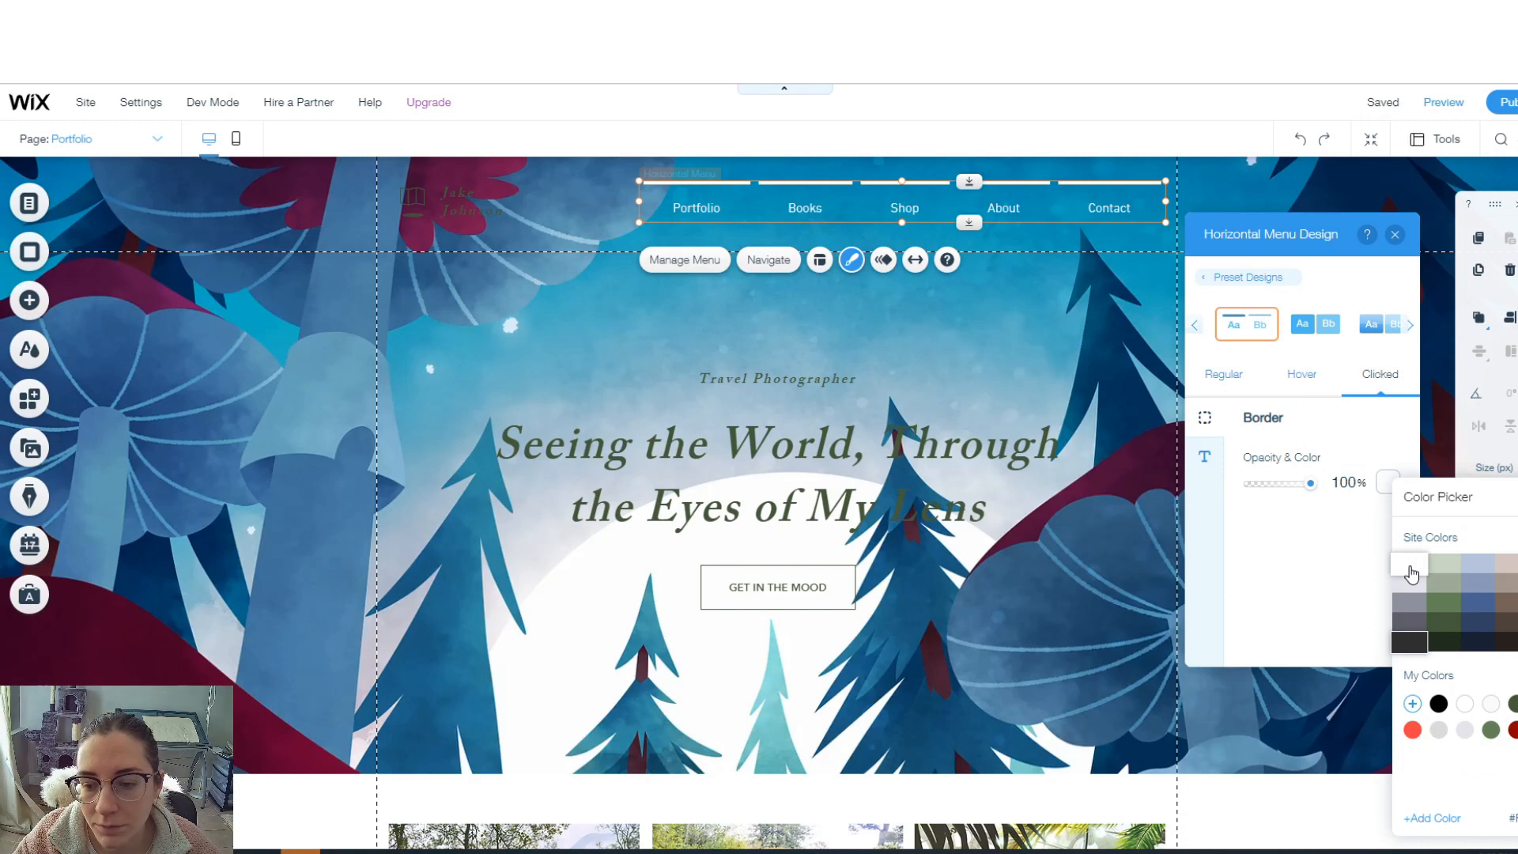
left_click(1304, 539)
left_click_drag(1311, 489, 1288, 490)
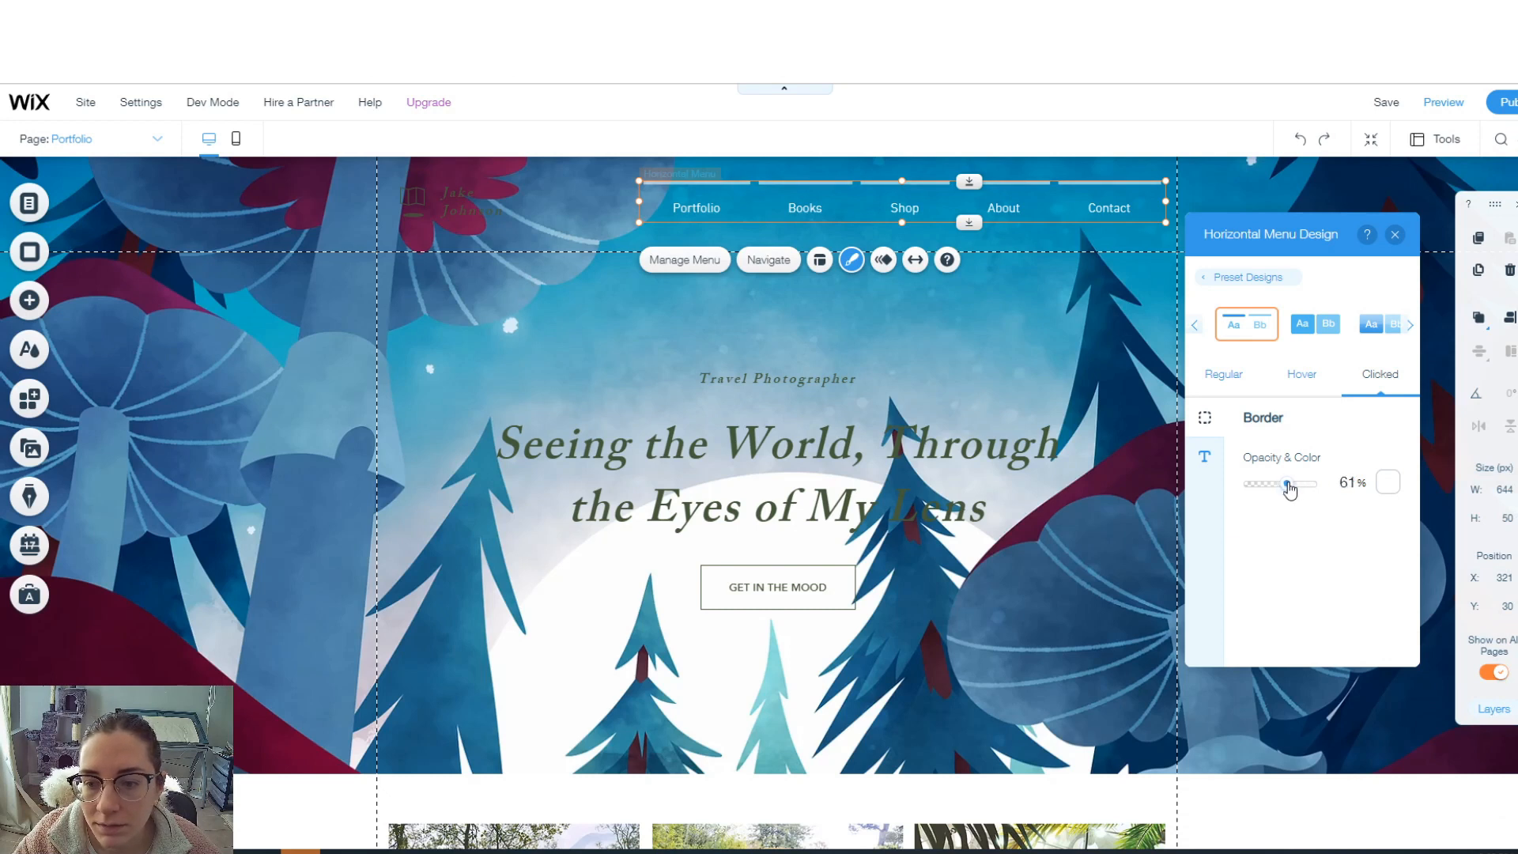
left_click(1304, 378)
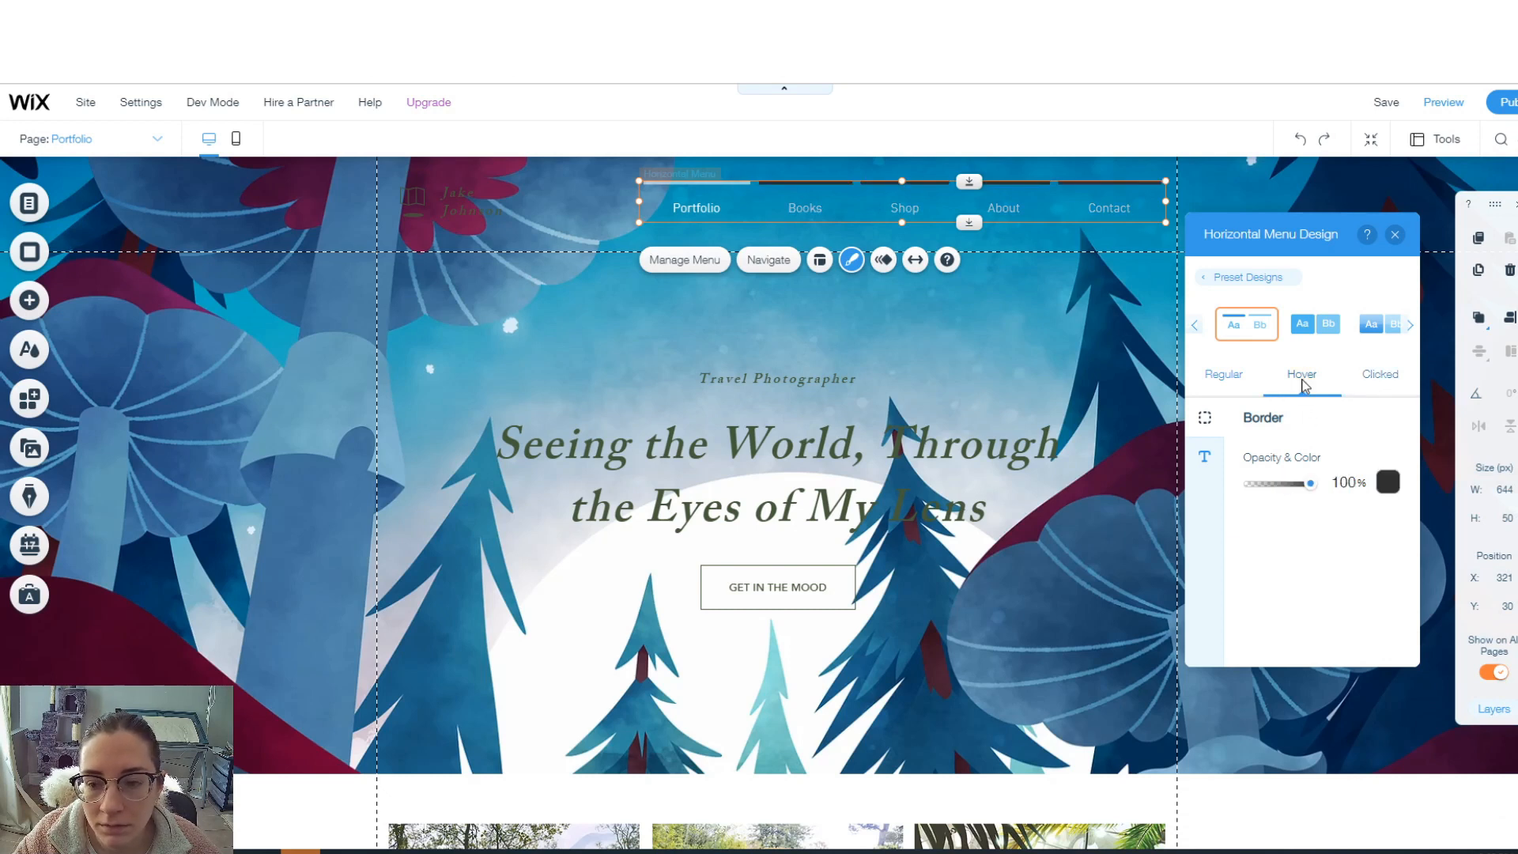
left_click_drag(1304, 491, 1241, 490)
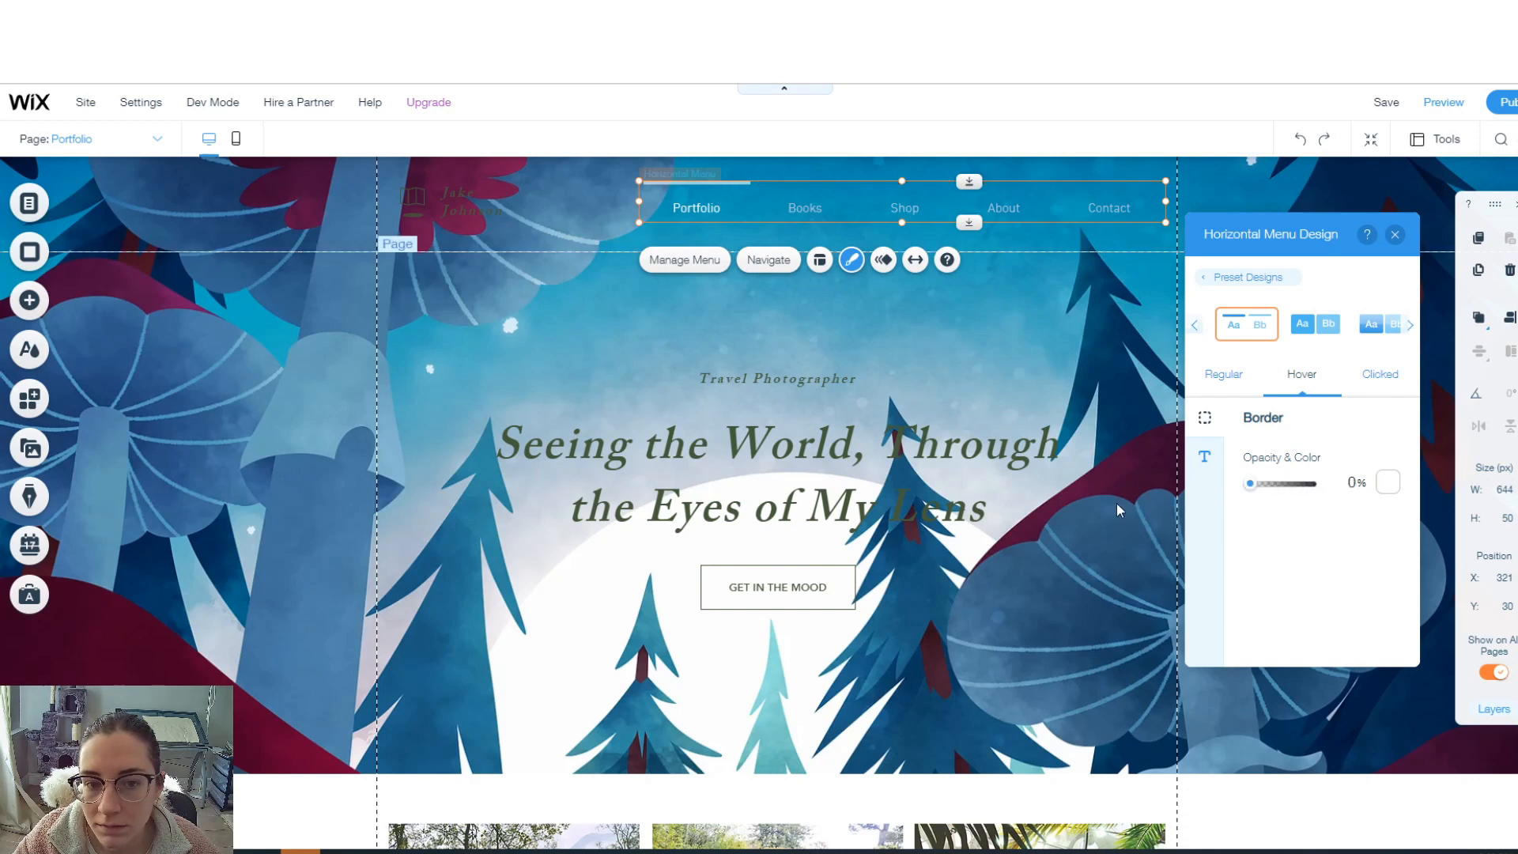
left_click(1231, 386)
left_click_drag(1311, 486, 1248, 486)
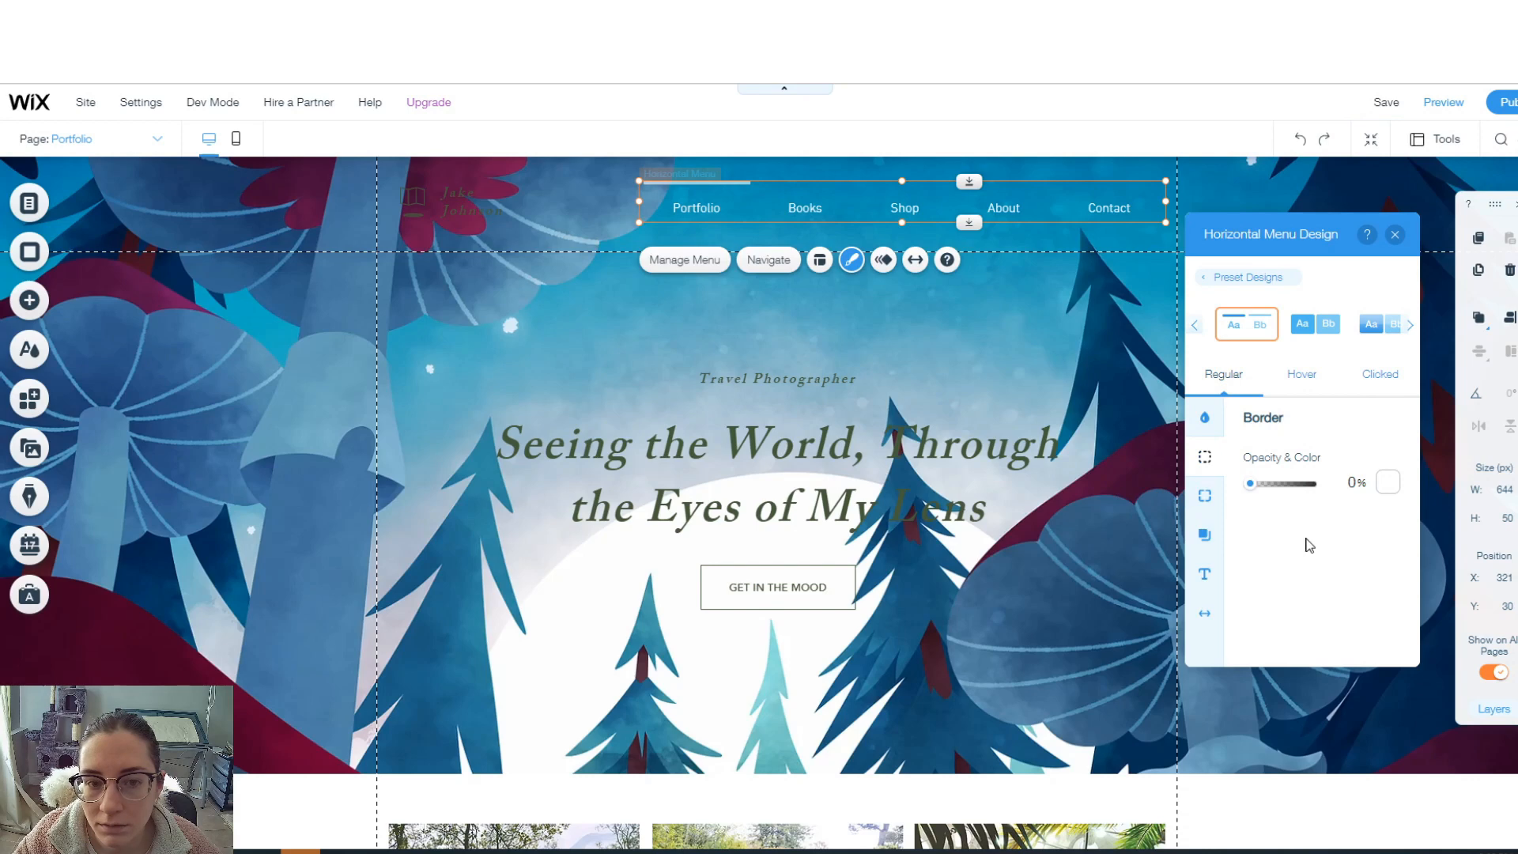
left_click(421, 287)
- Apply the forest illustration page background to all pages, then go to the About page
left_click(431, 213)
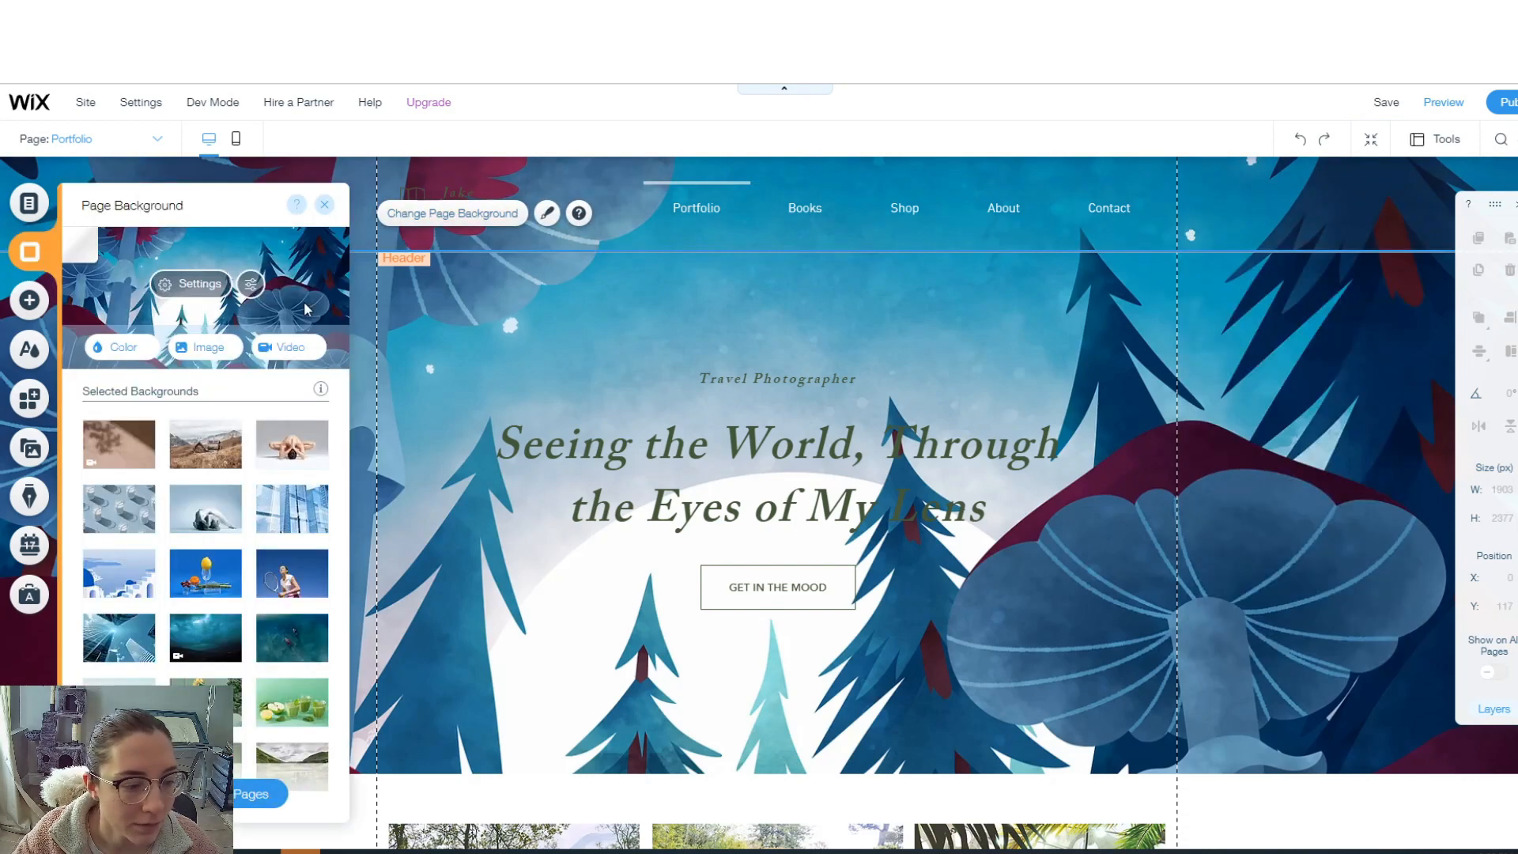
left_click(261, 794)
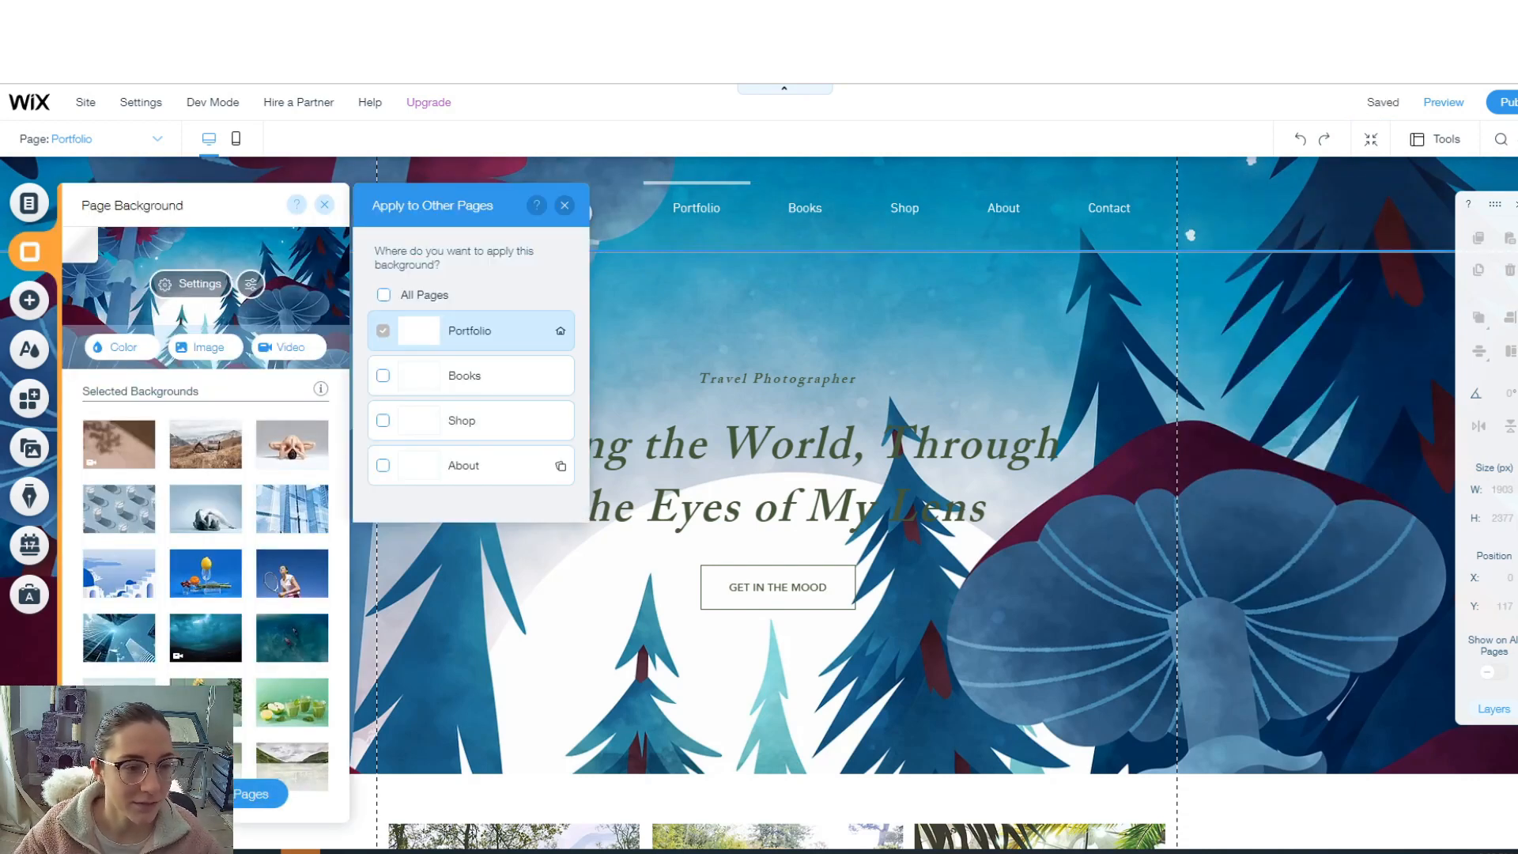
left_click(383, 296)
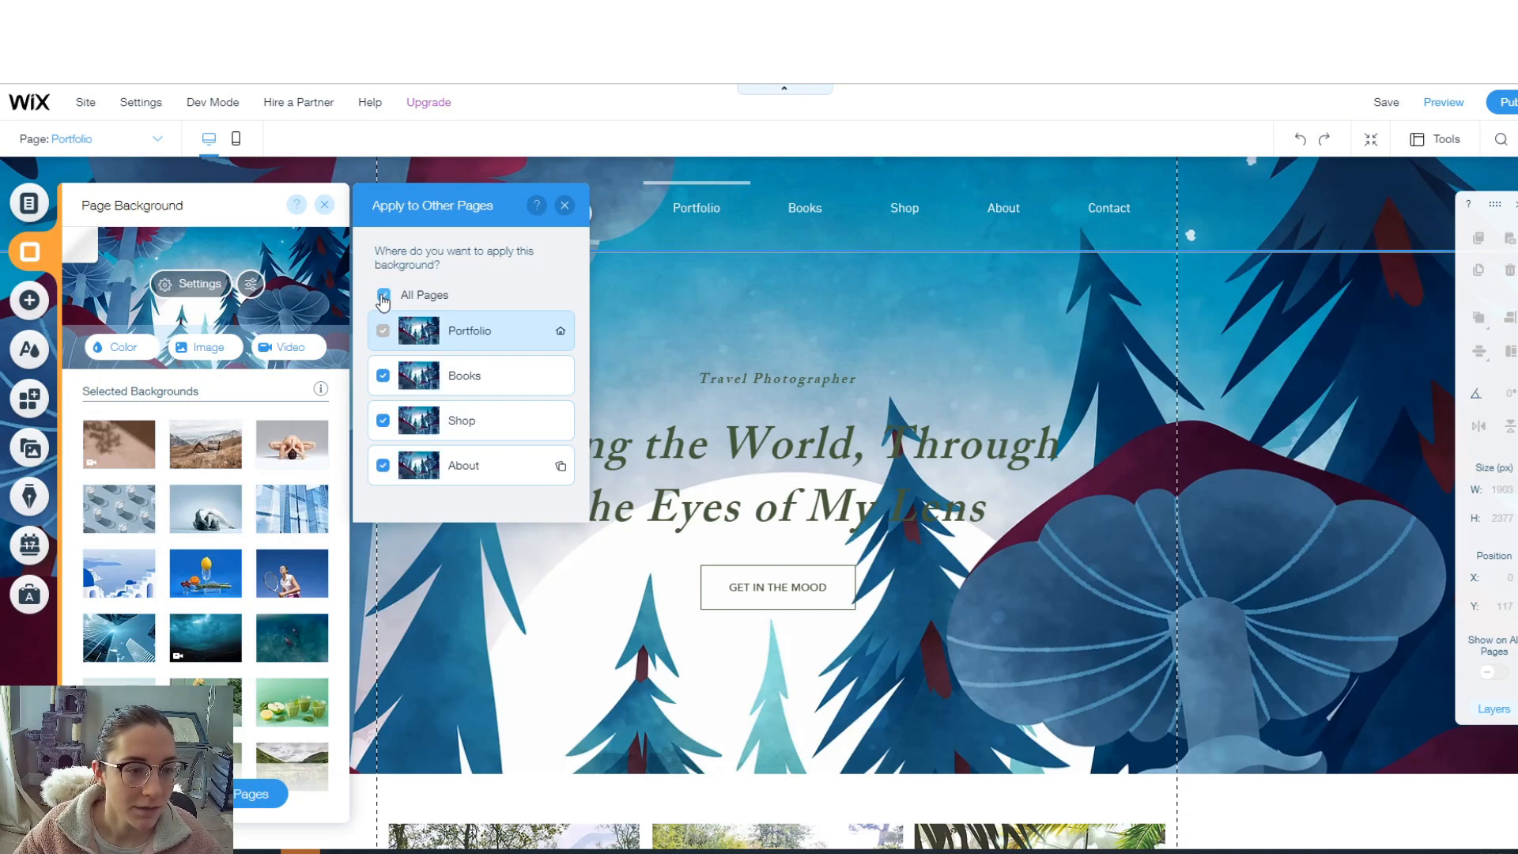
left_click(564, 206)
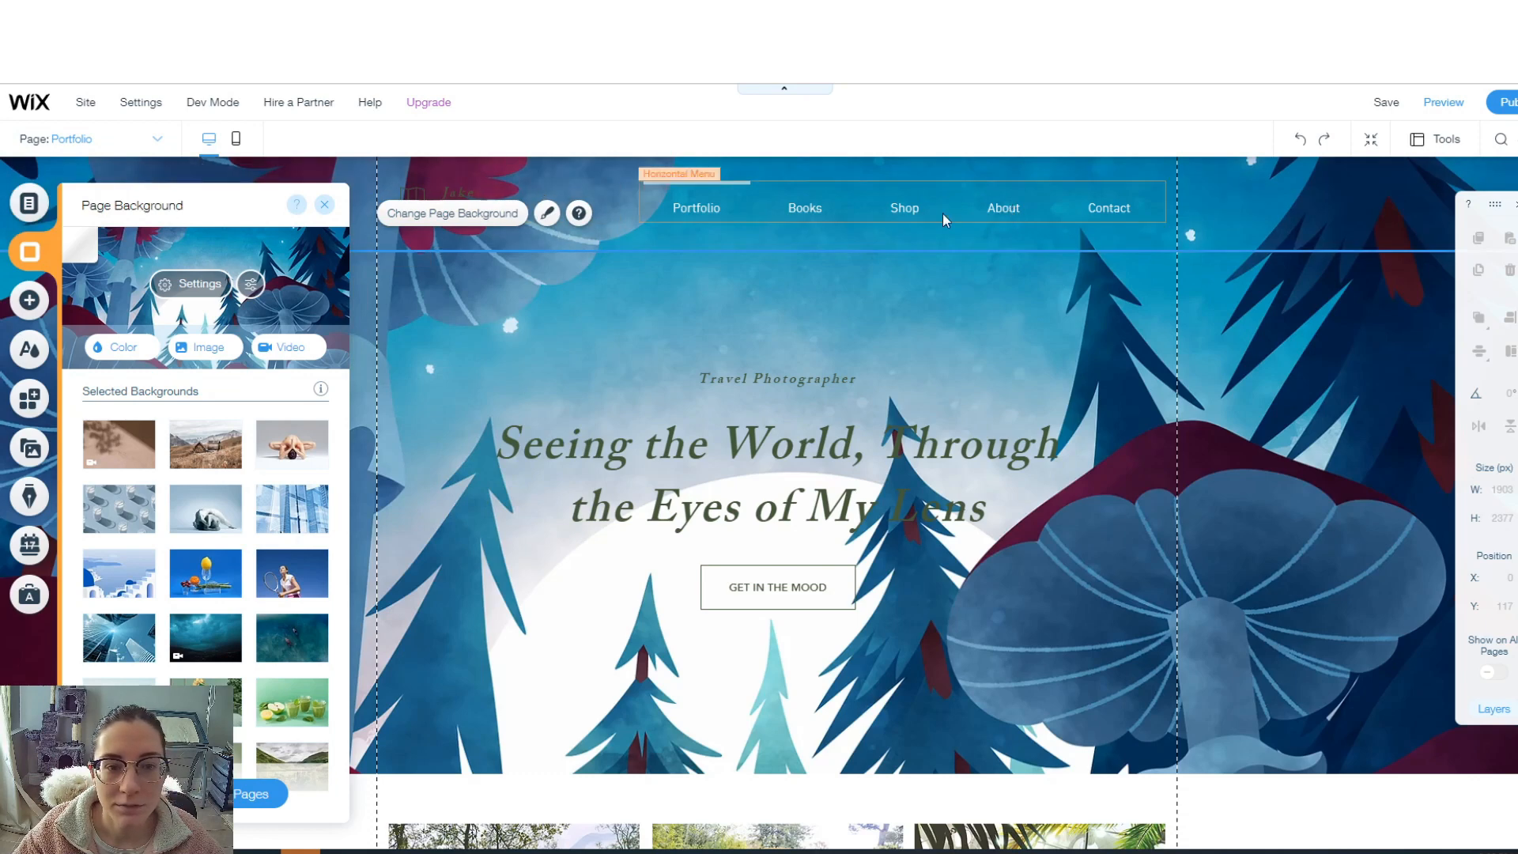
left_click(160, 139)
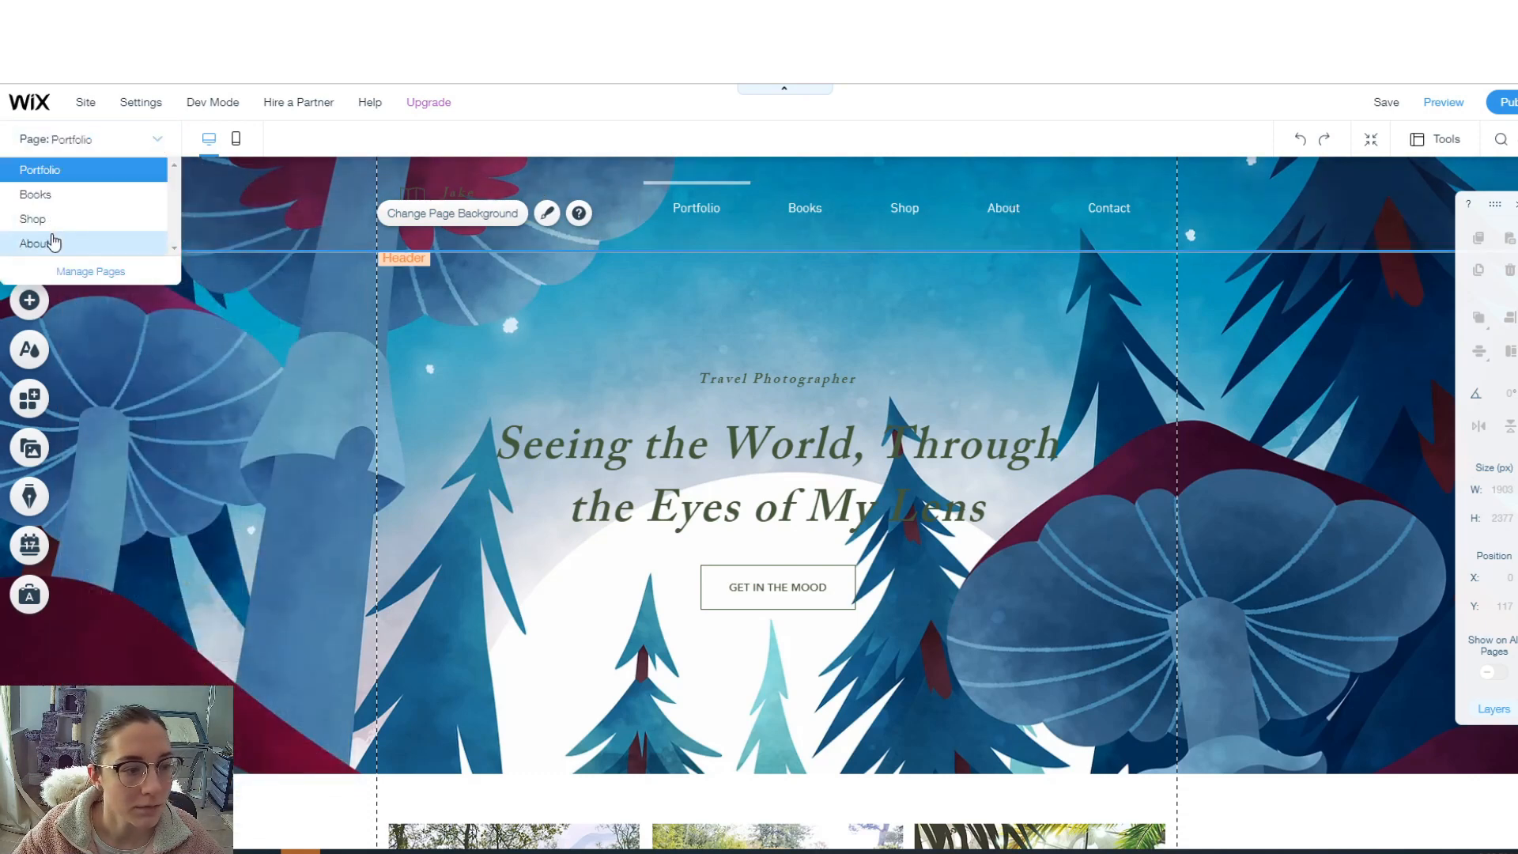
left_click(36, 243)
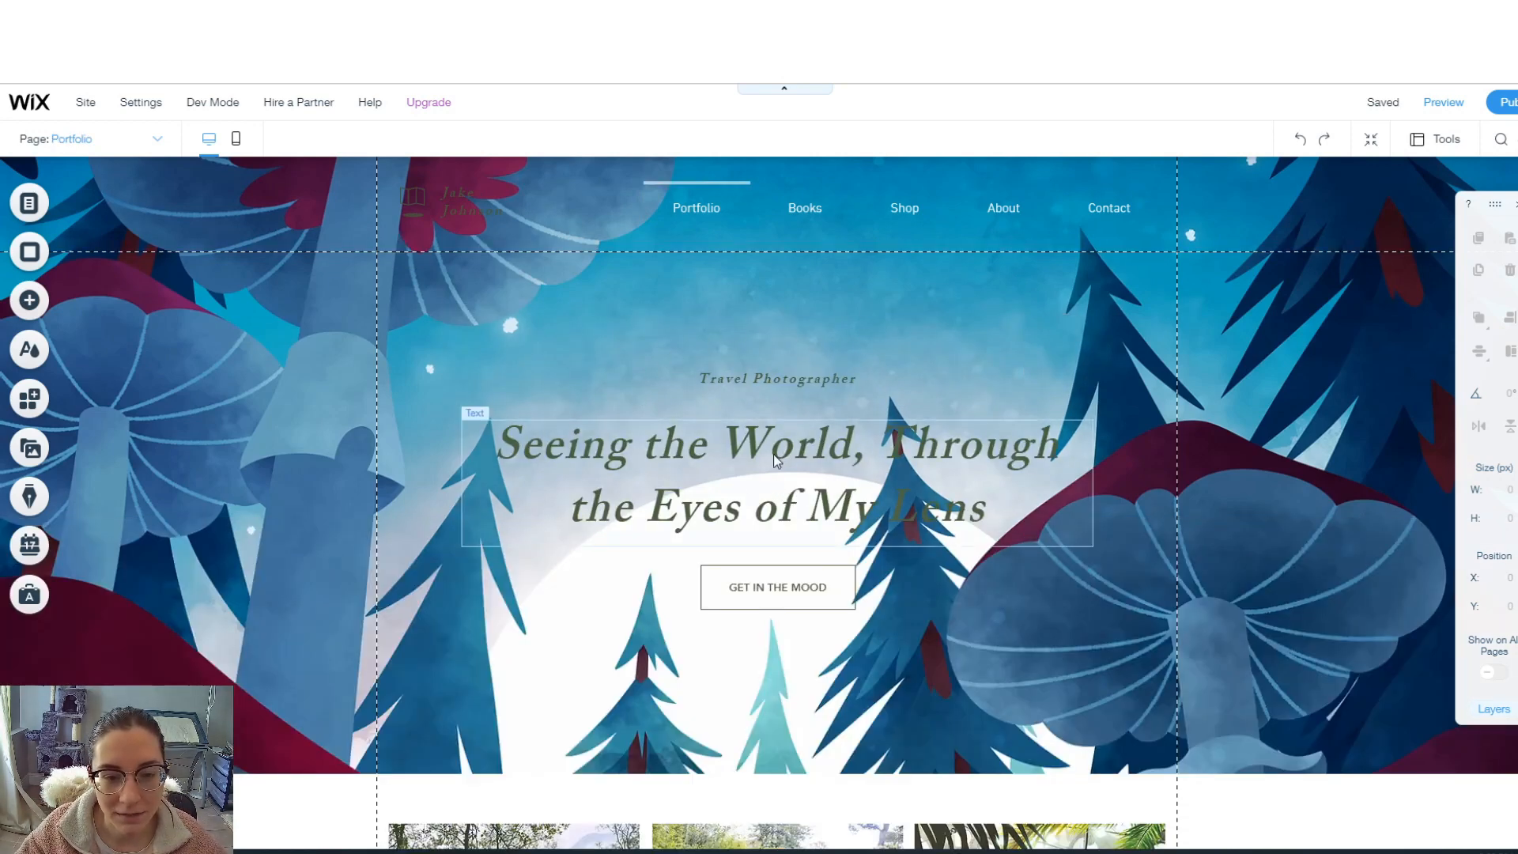
- Delete the GET IN THE MOOD button and retype the hero heading as the illustrator's name
left_click(715, 567)
key("Delete")
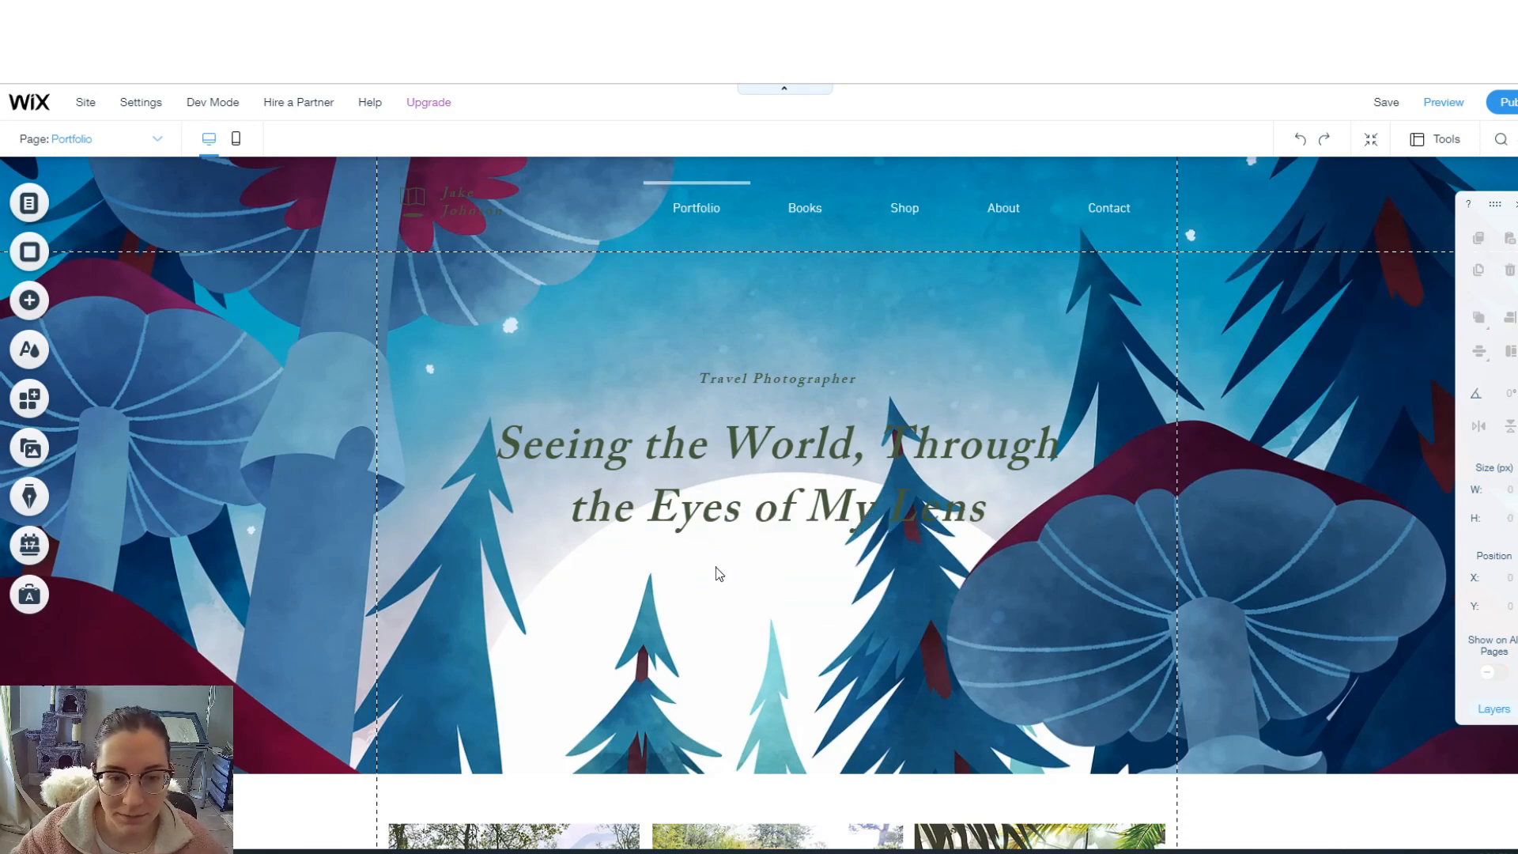
double_click(960, 419)
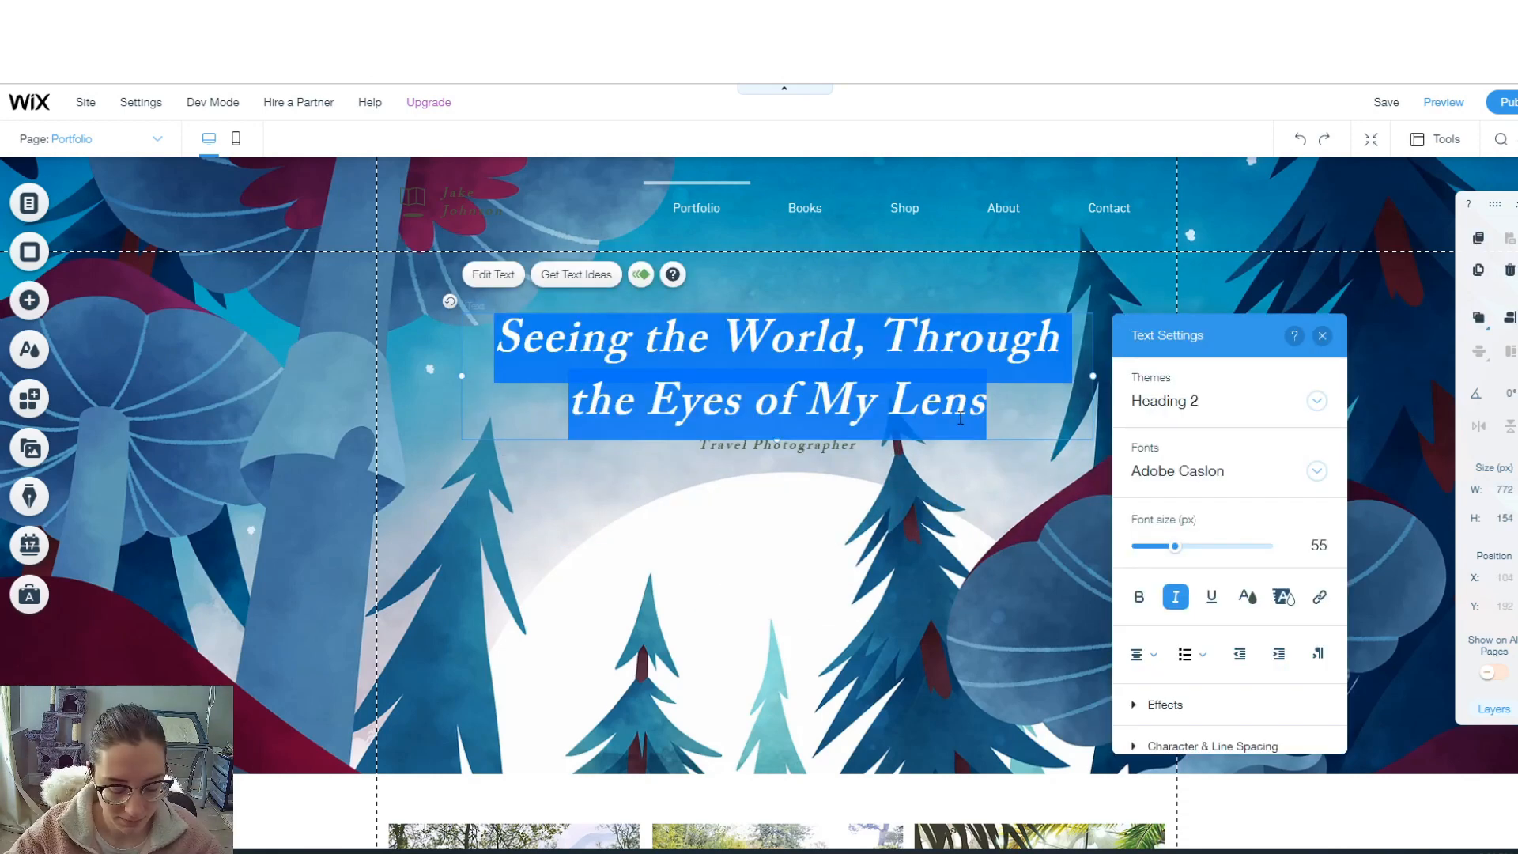
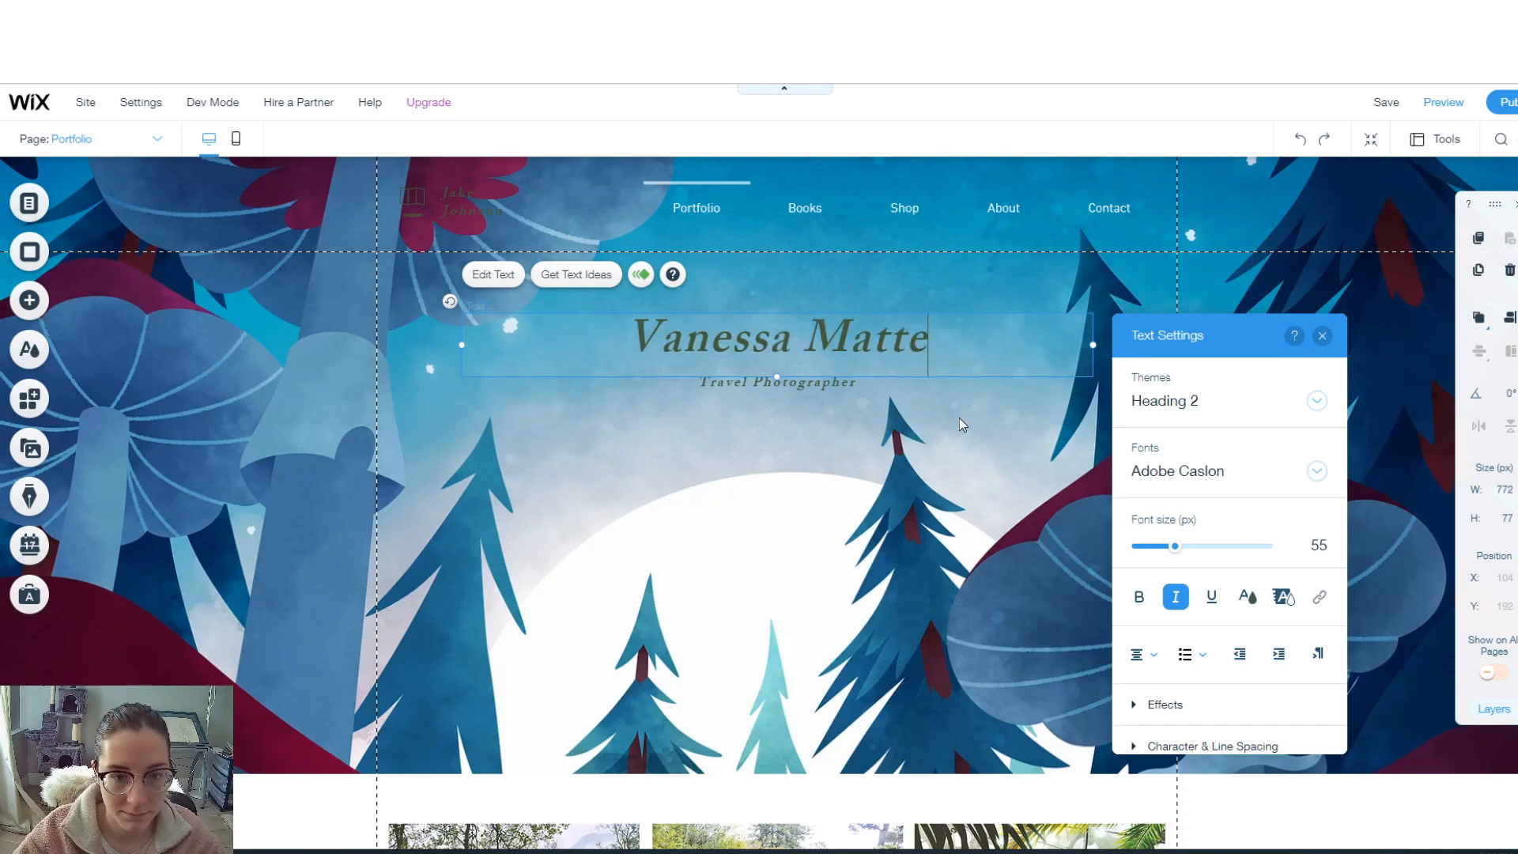
key("ctrl+a")
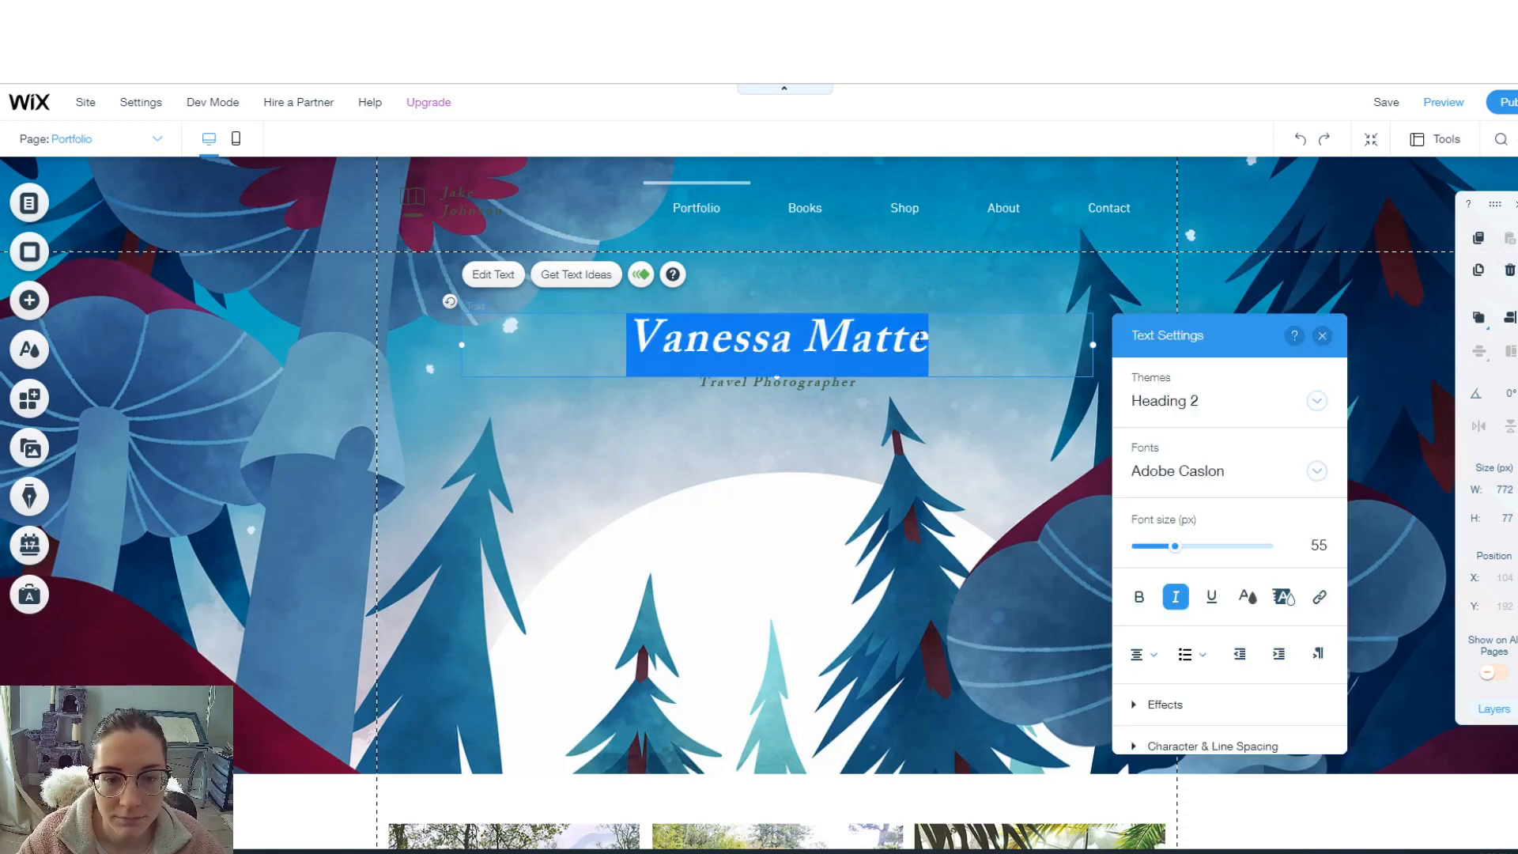
left_click(1248, 596)
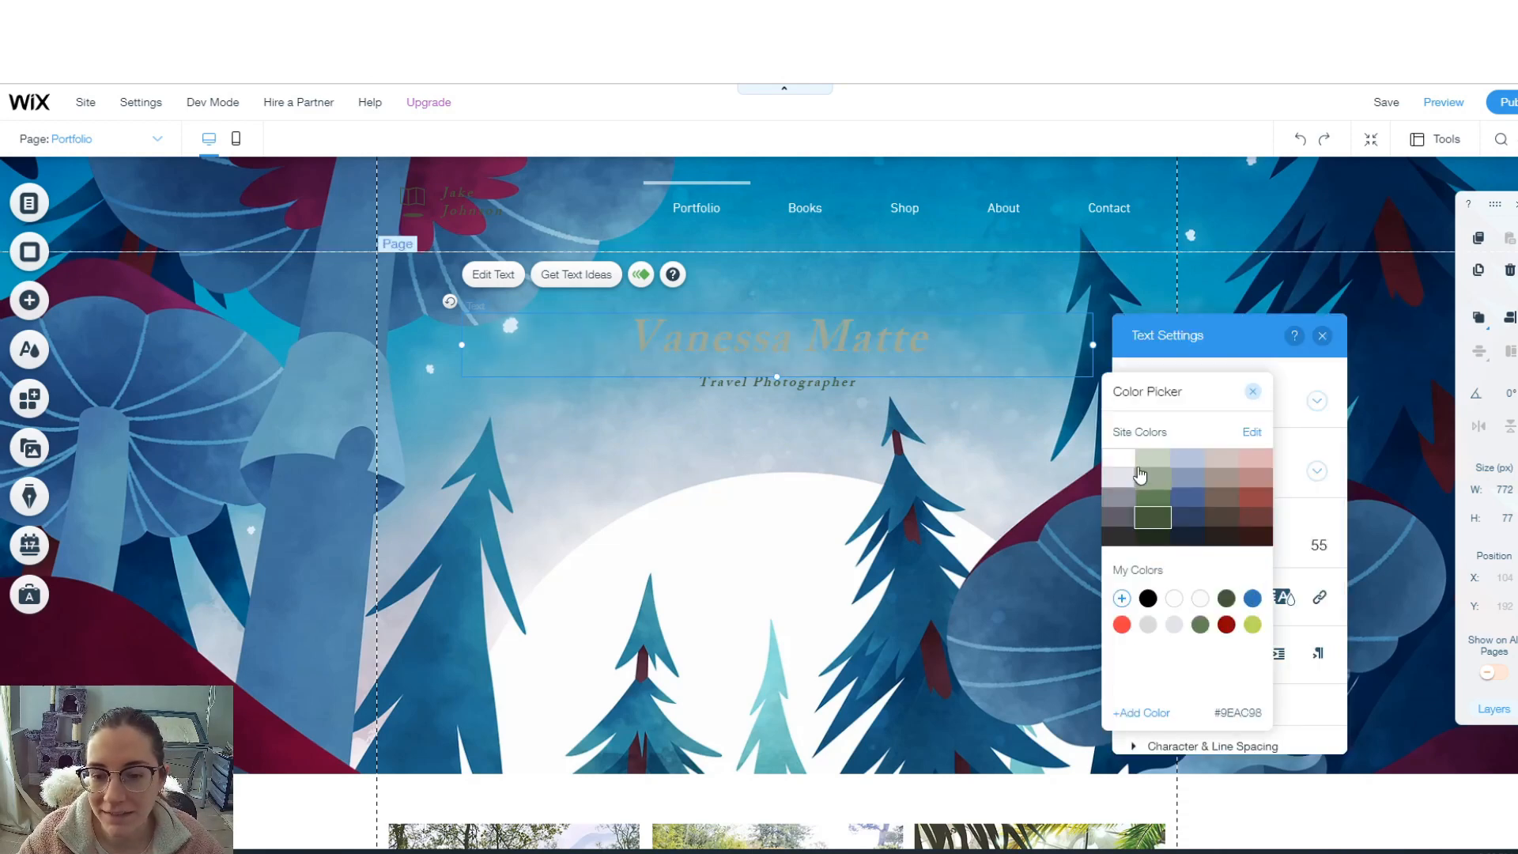
left_click(828, 383)
- Change the hero subtitle to 'Children's book illustrator' and switch to the mobile layout
double_click(827, 383)
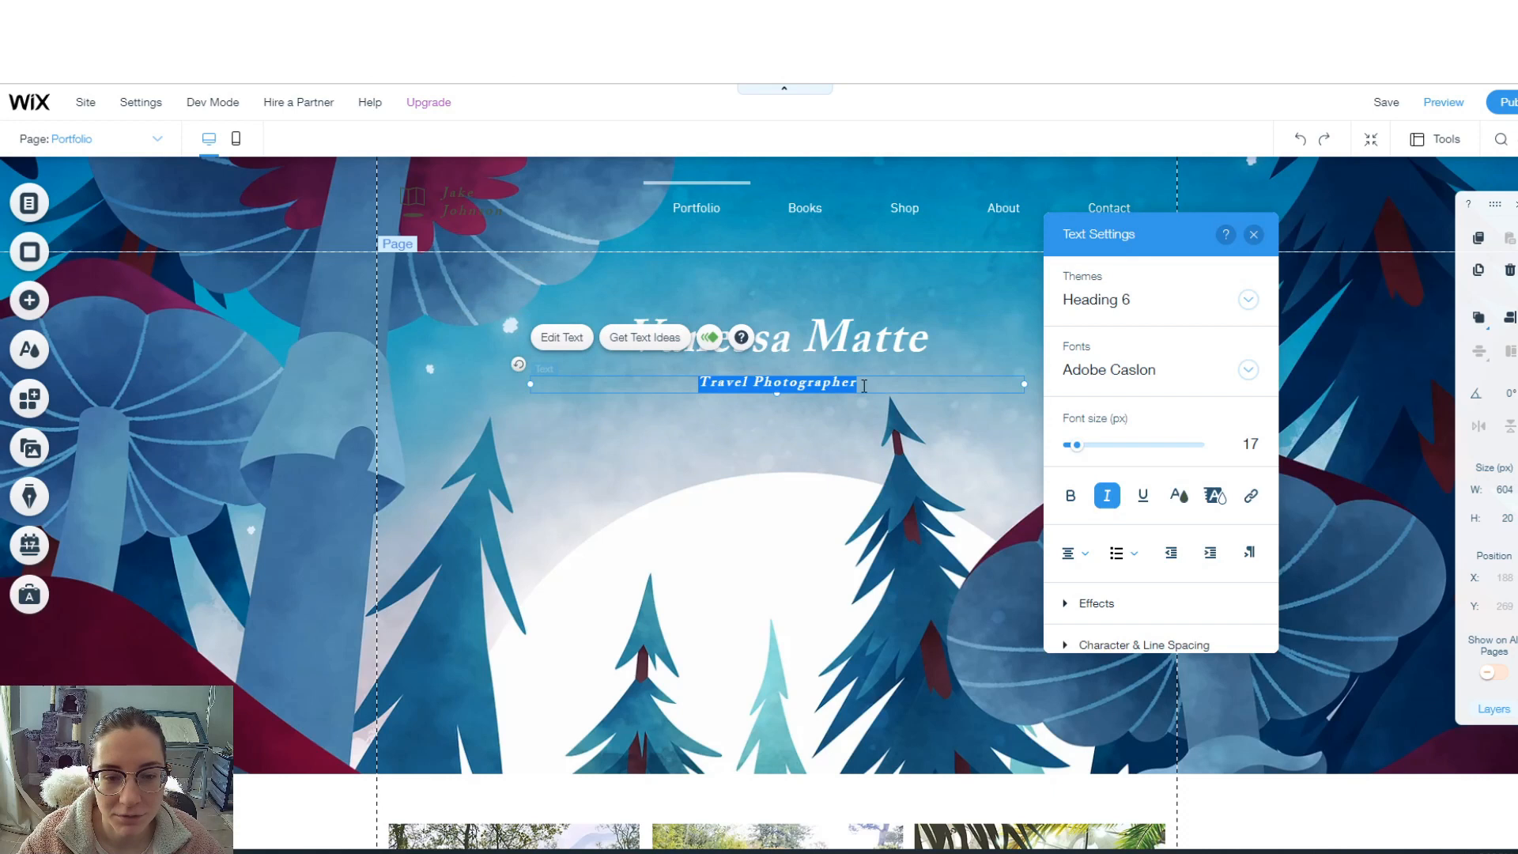
type("Children's book illustrator")
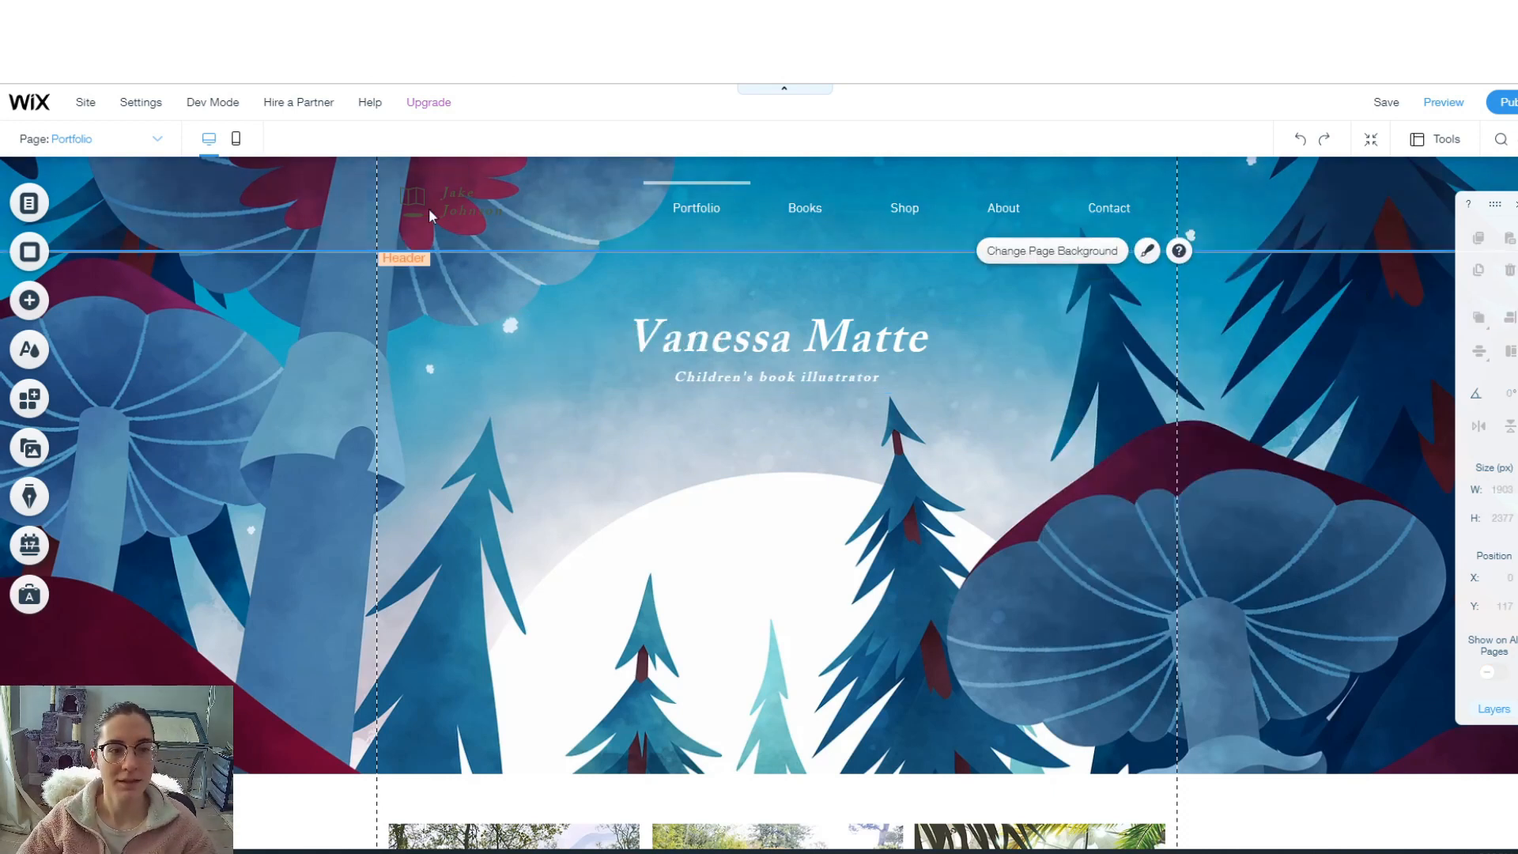
left_click(244, 147)
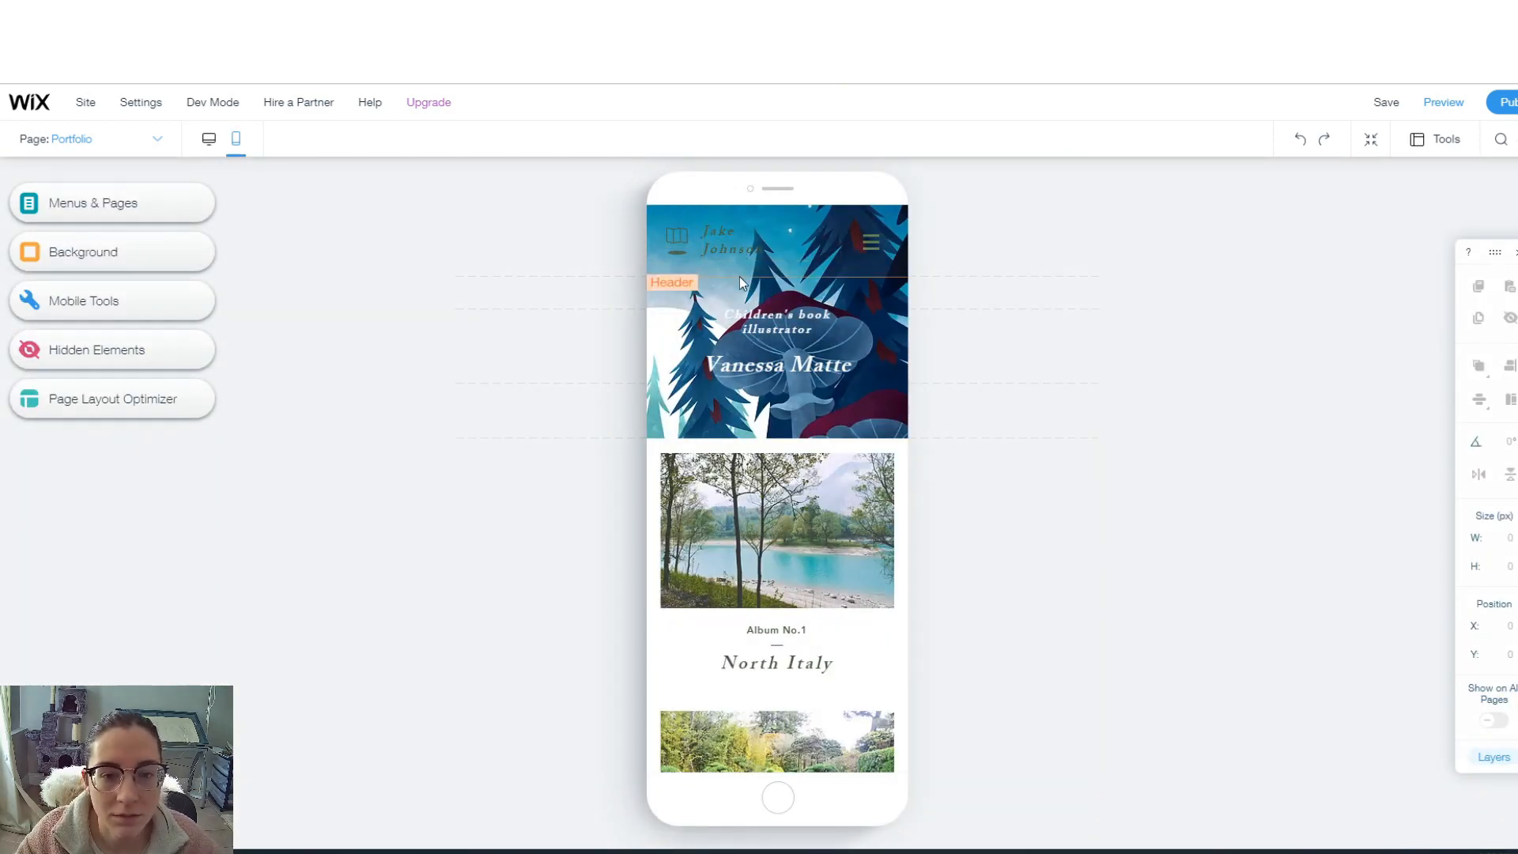
- Set the mobile background image's position to top-left in its image settings
left_click(895, 359)
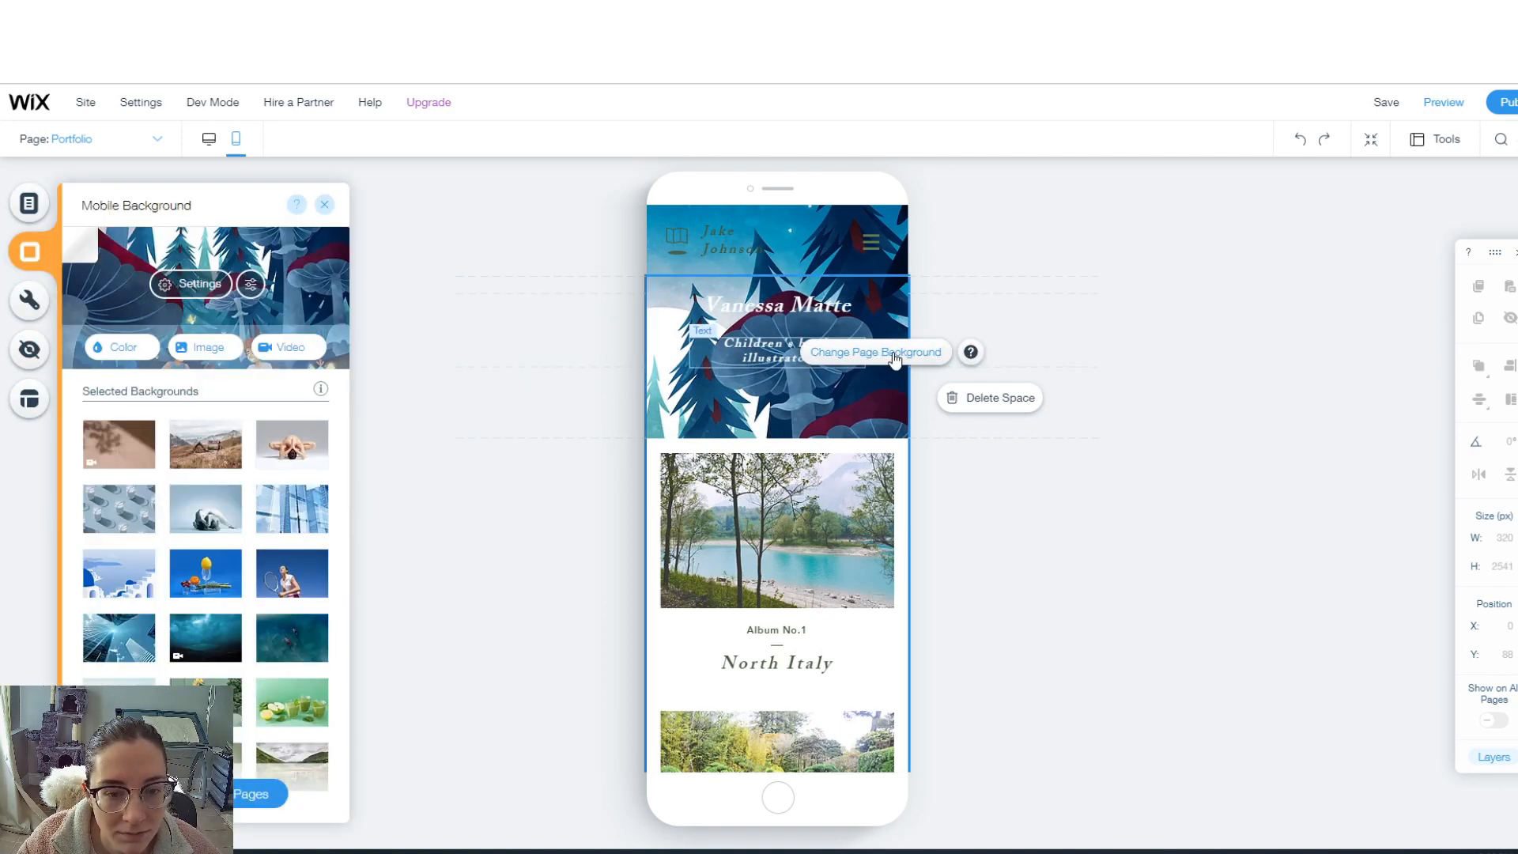
left_click(207, 287)
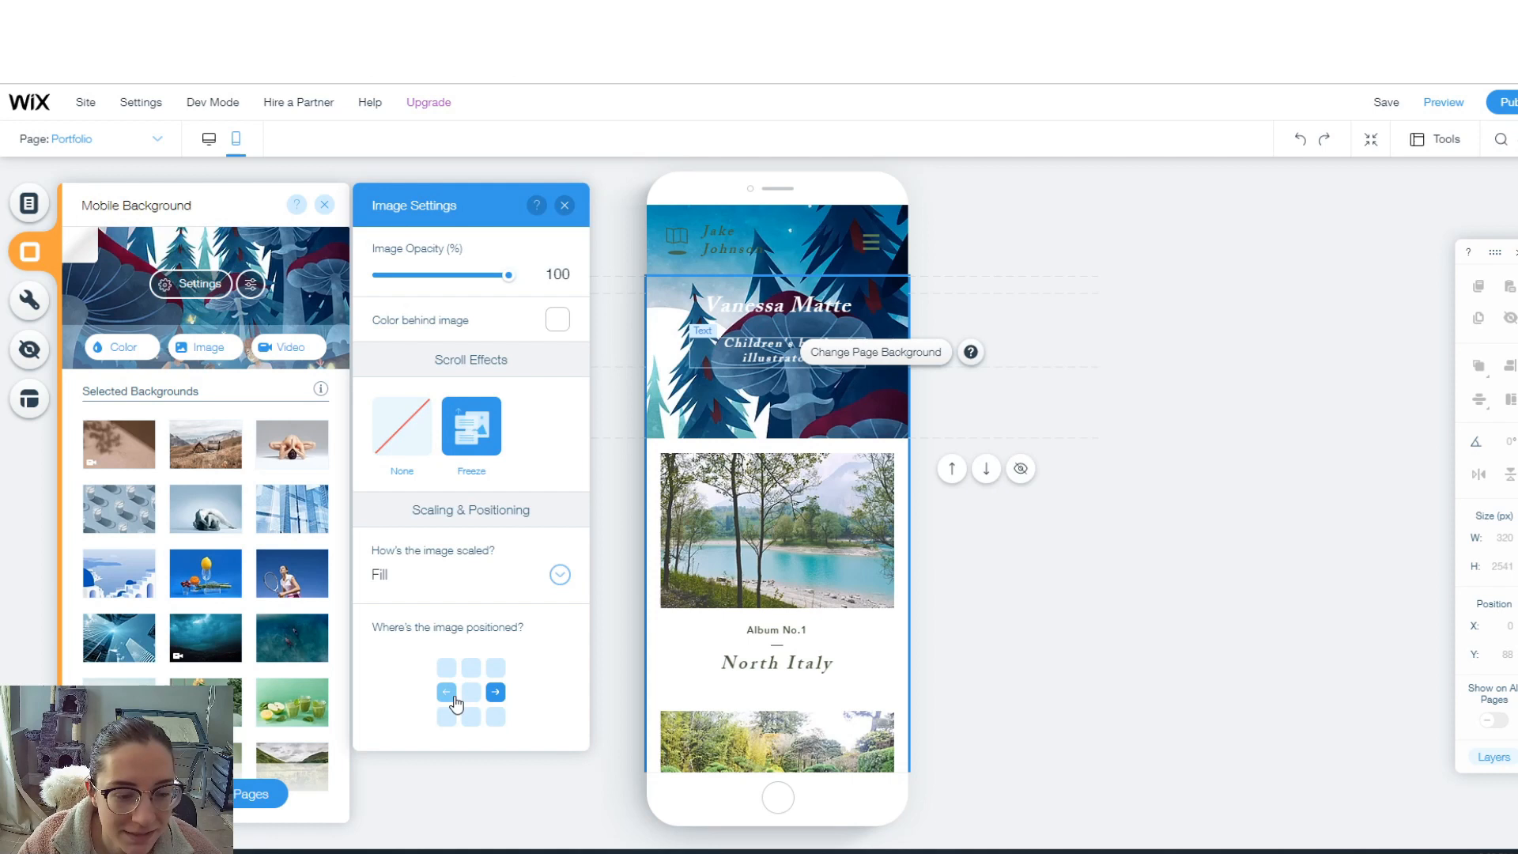
left_click(445, 692)
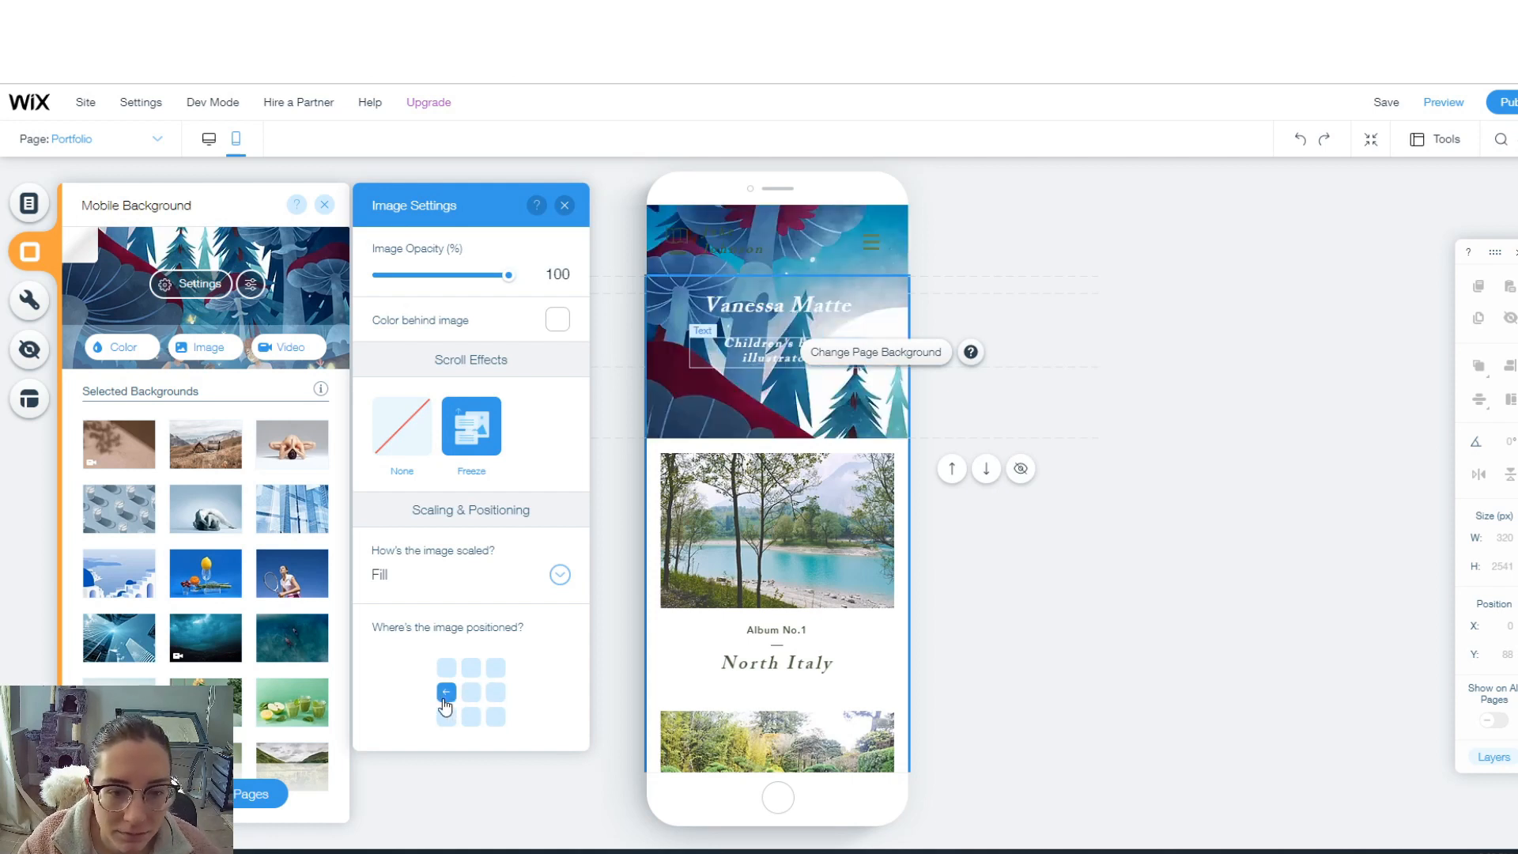
left_click(446, 667)
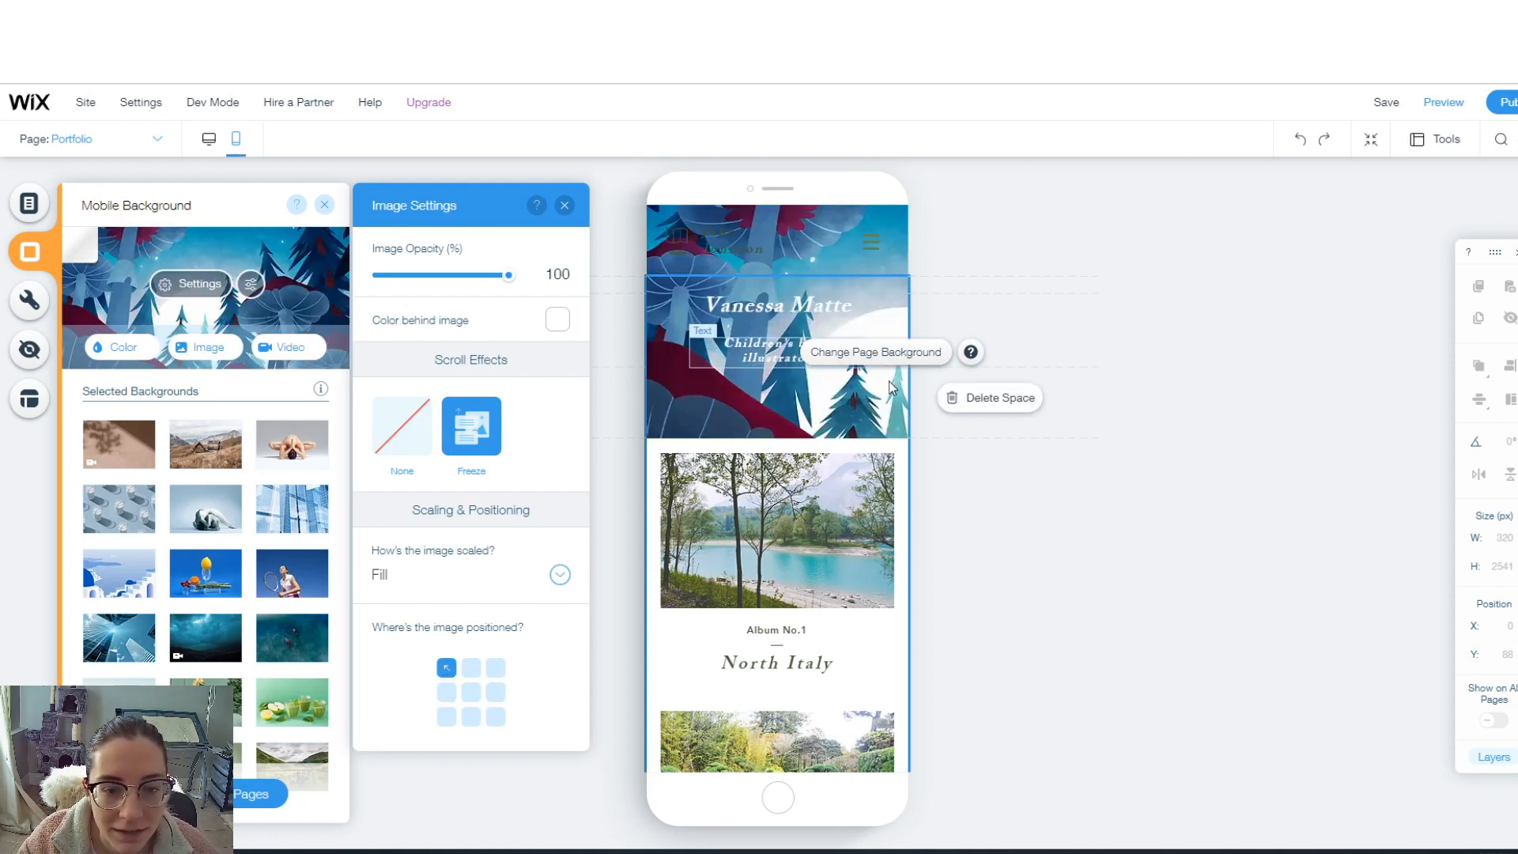
left_click(872, 247)
left_click(872, 247)
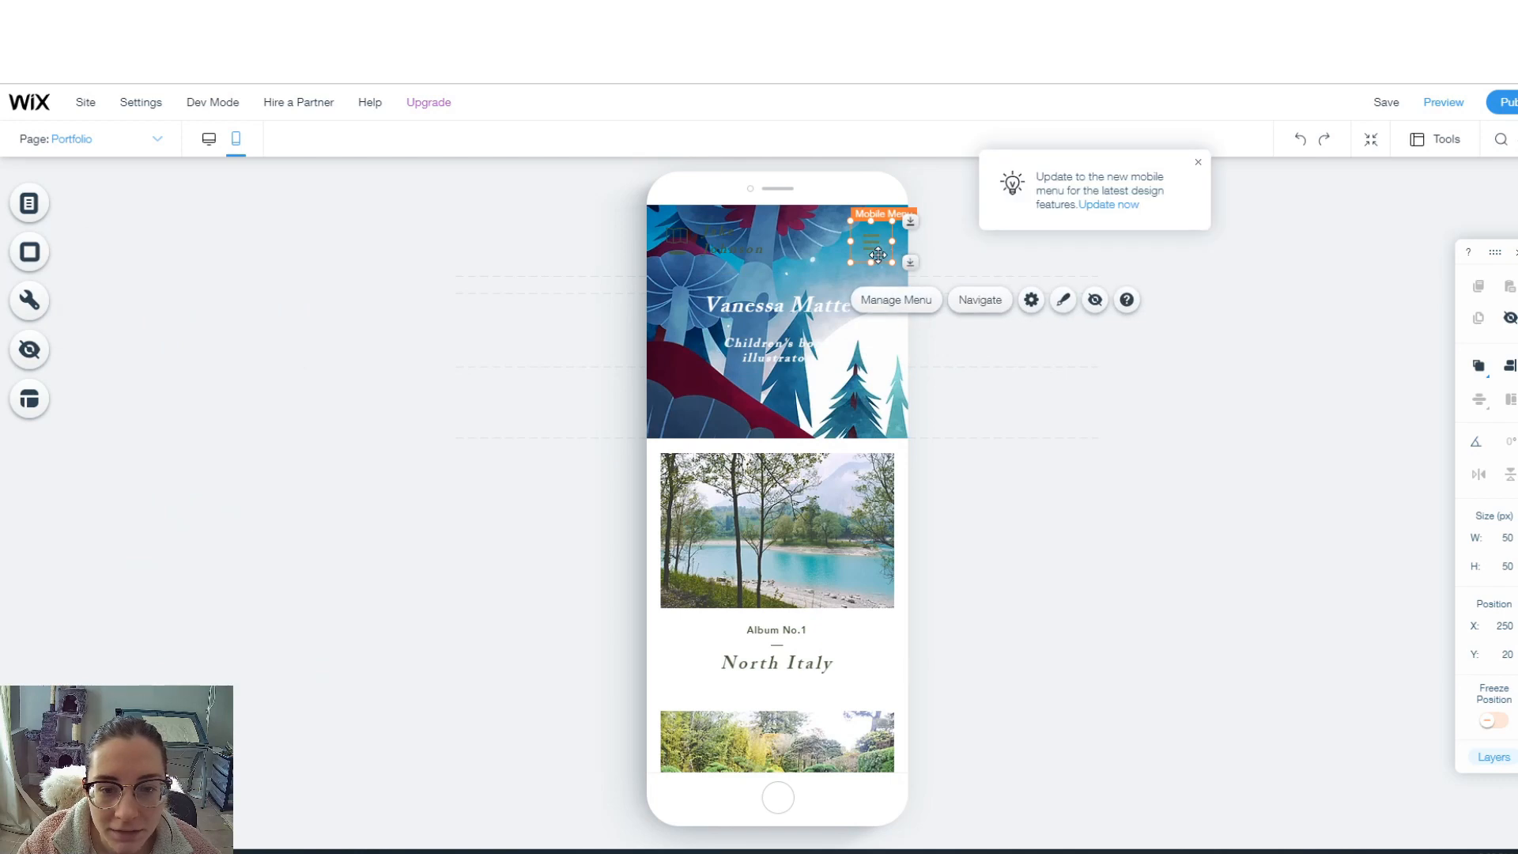
- Make the mobile menu's close icon white and its text the custom blue-grey 8FAAB5
left_click(1065, 301)
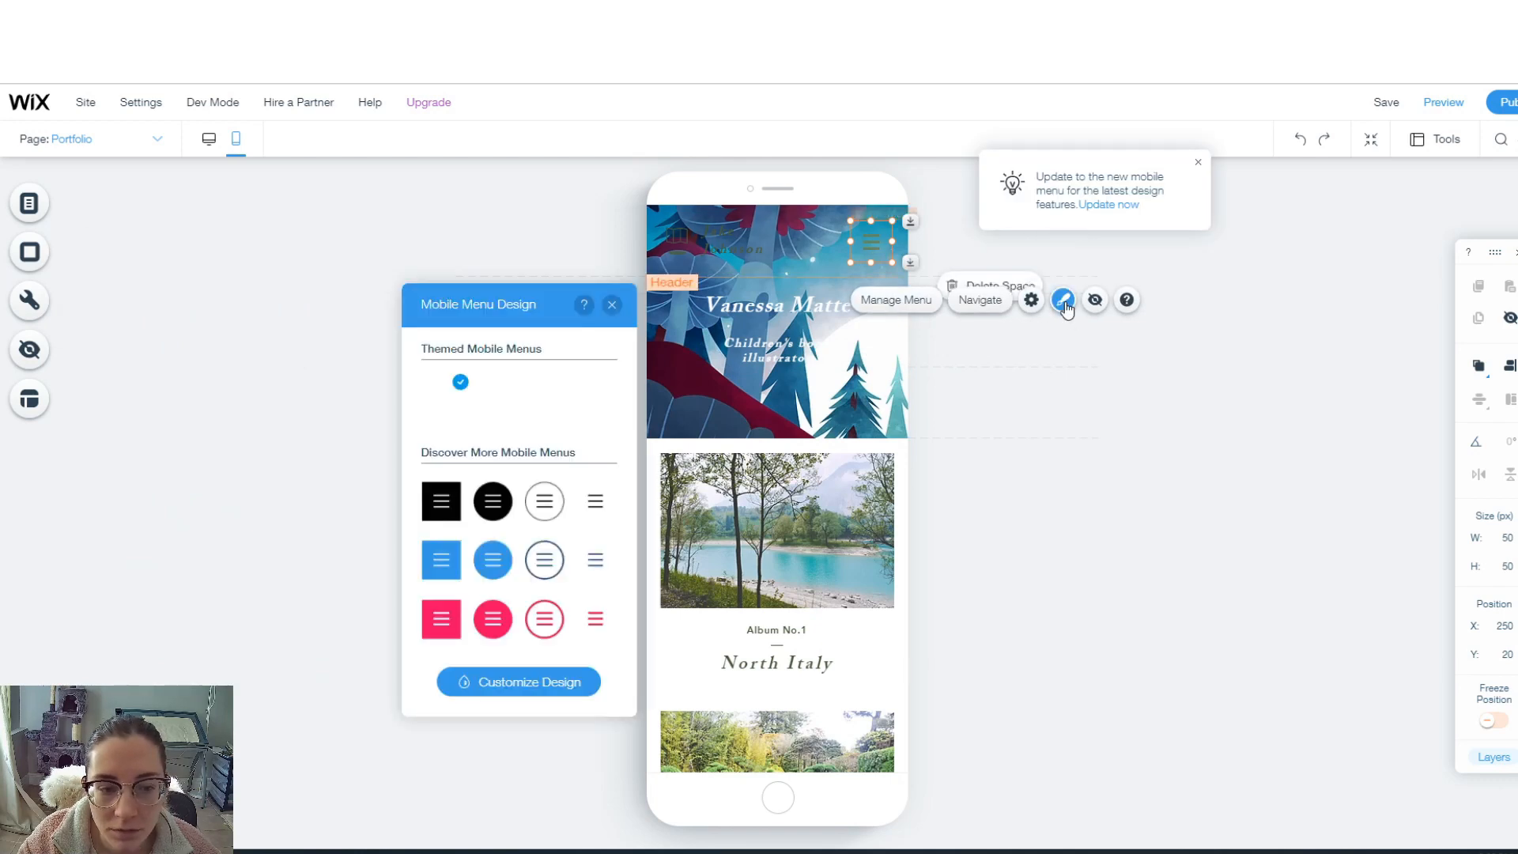
left_click(501, 682)
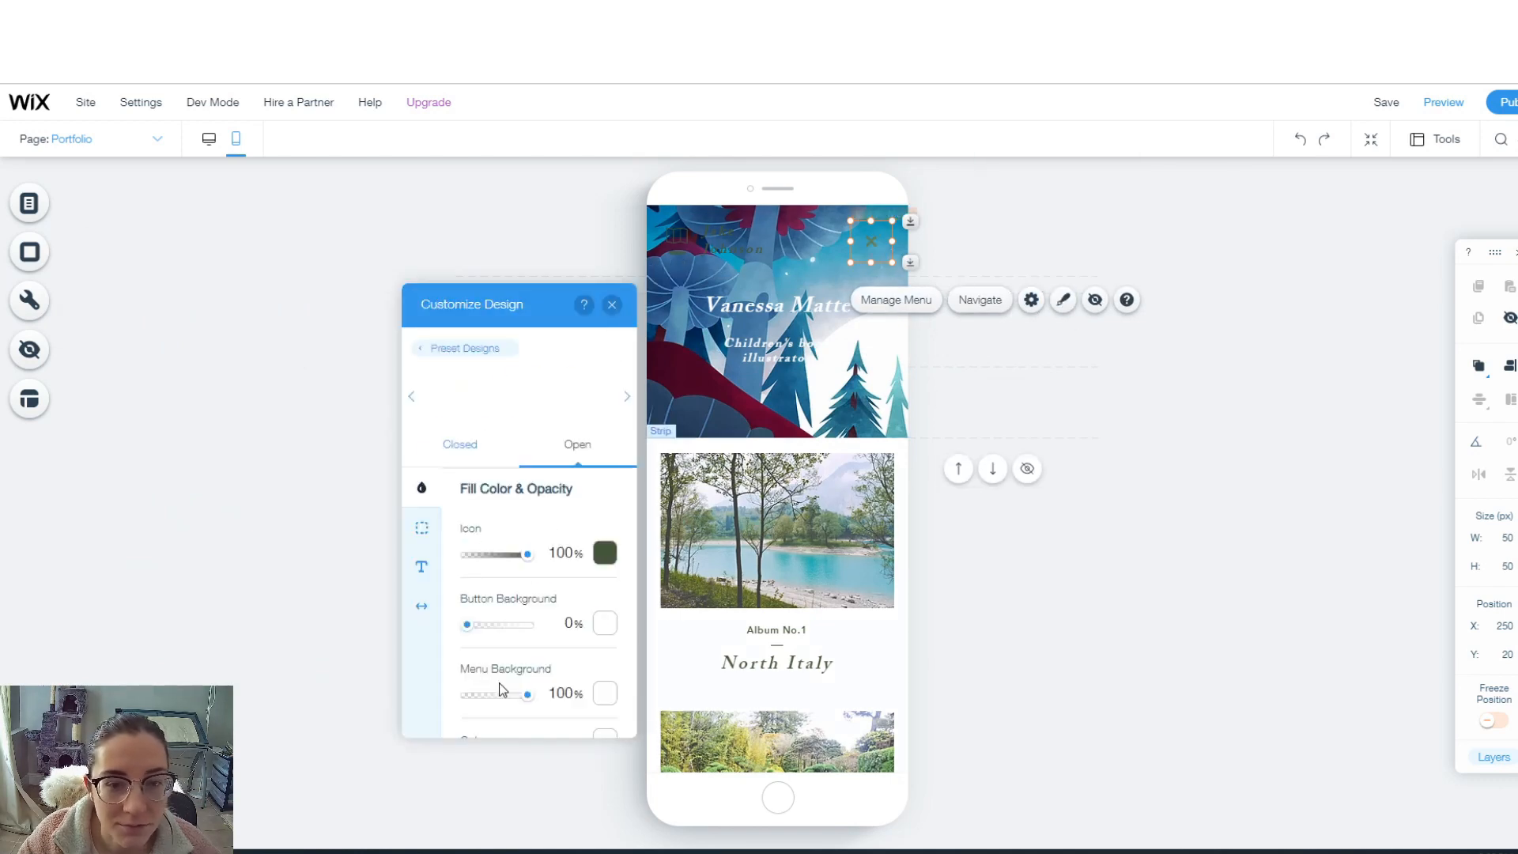
left_click(603, 555)
left_click(623, 581)
left_click(421, 566)
left_click(605, 530)
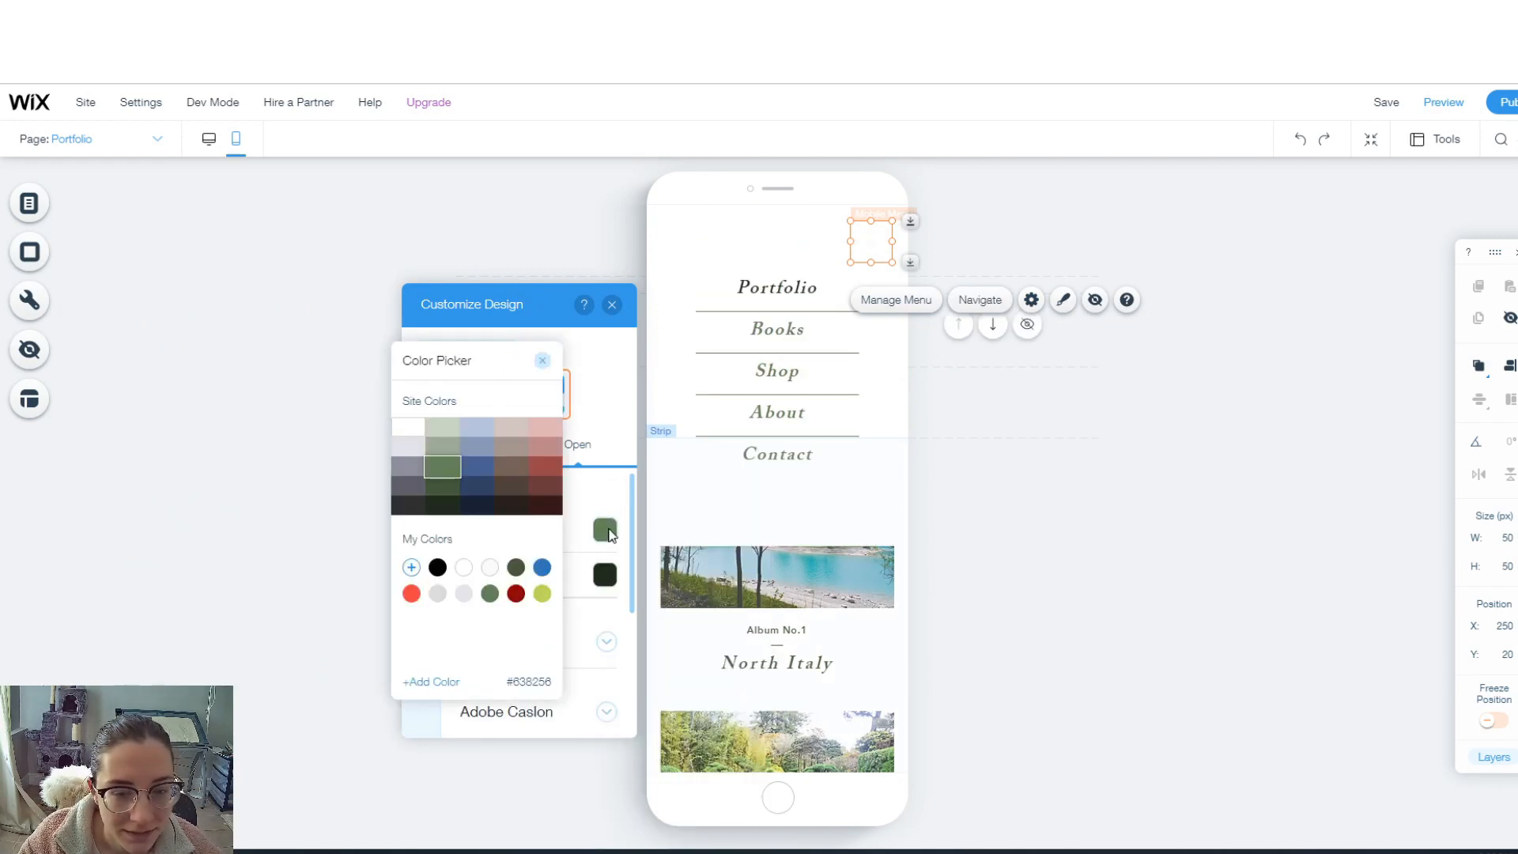
left_click(477, 443)
left_click(474, 440)
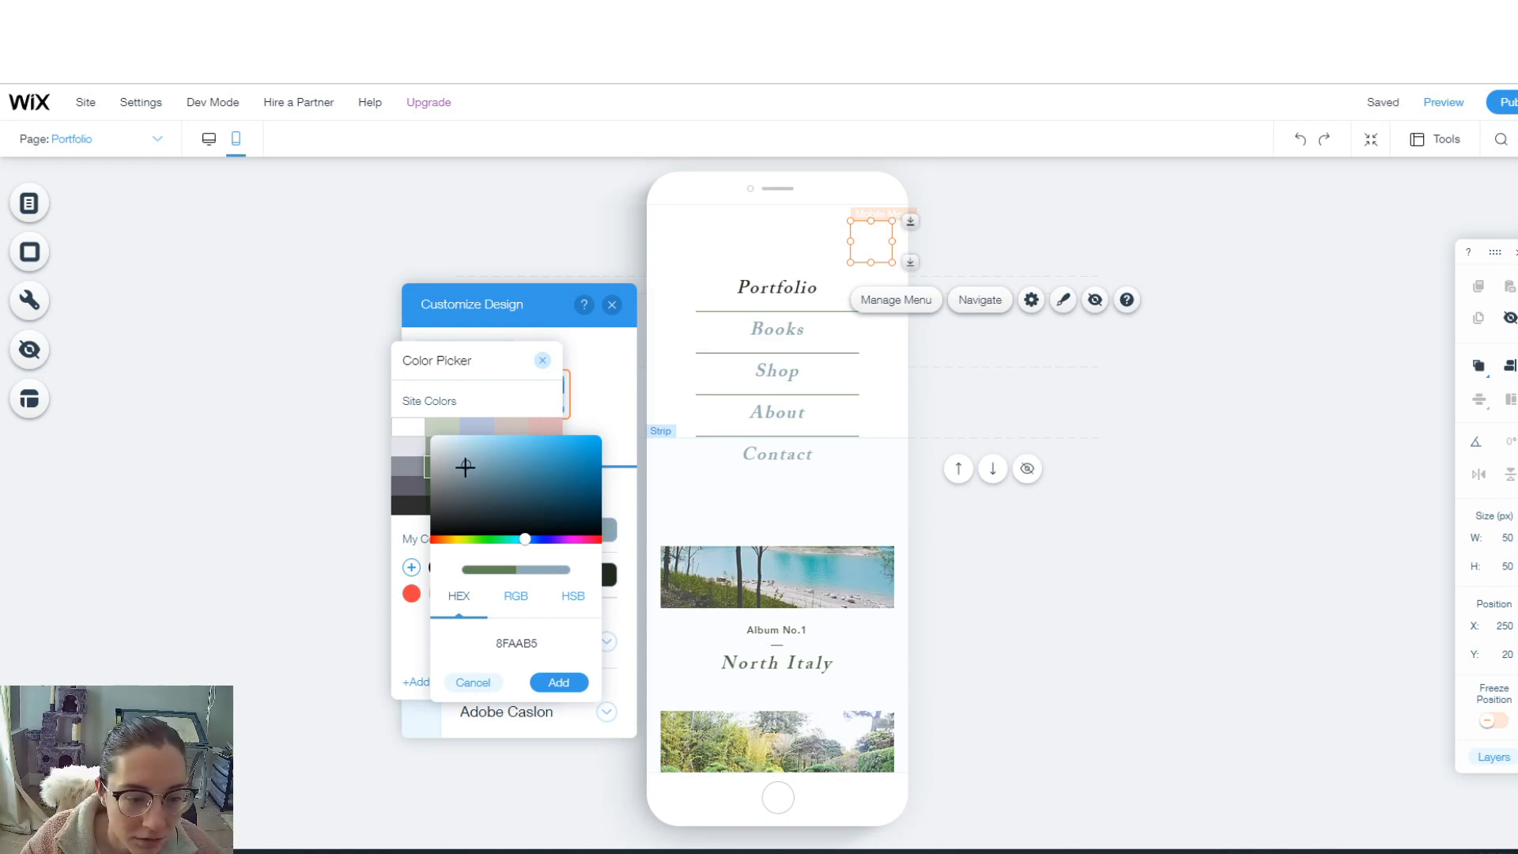
left_click(559, 682)
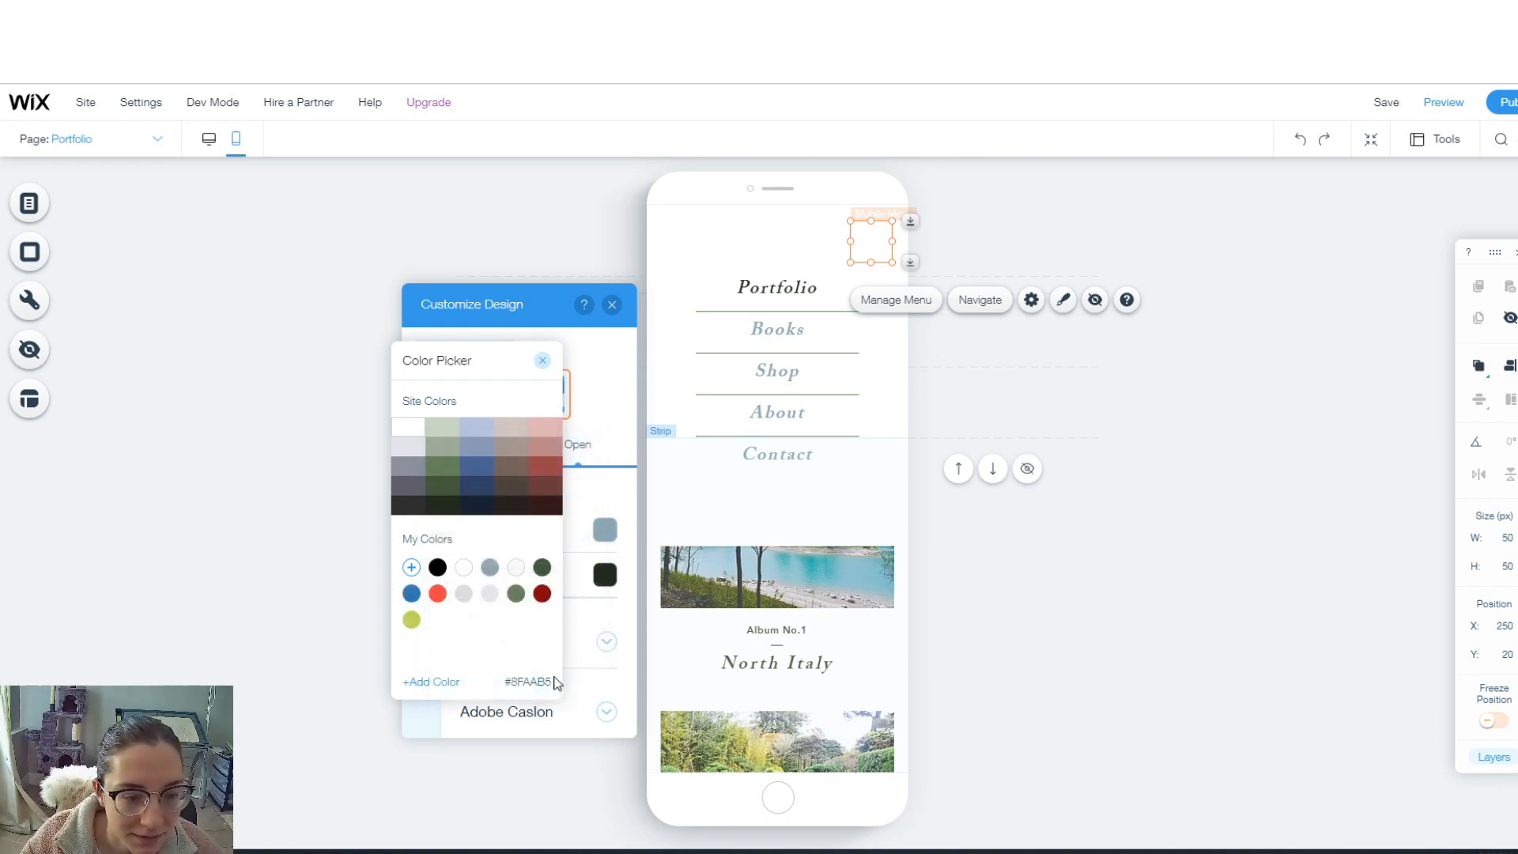
left_click(613, 587)
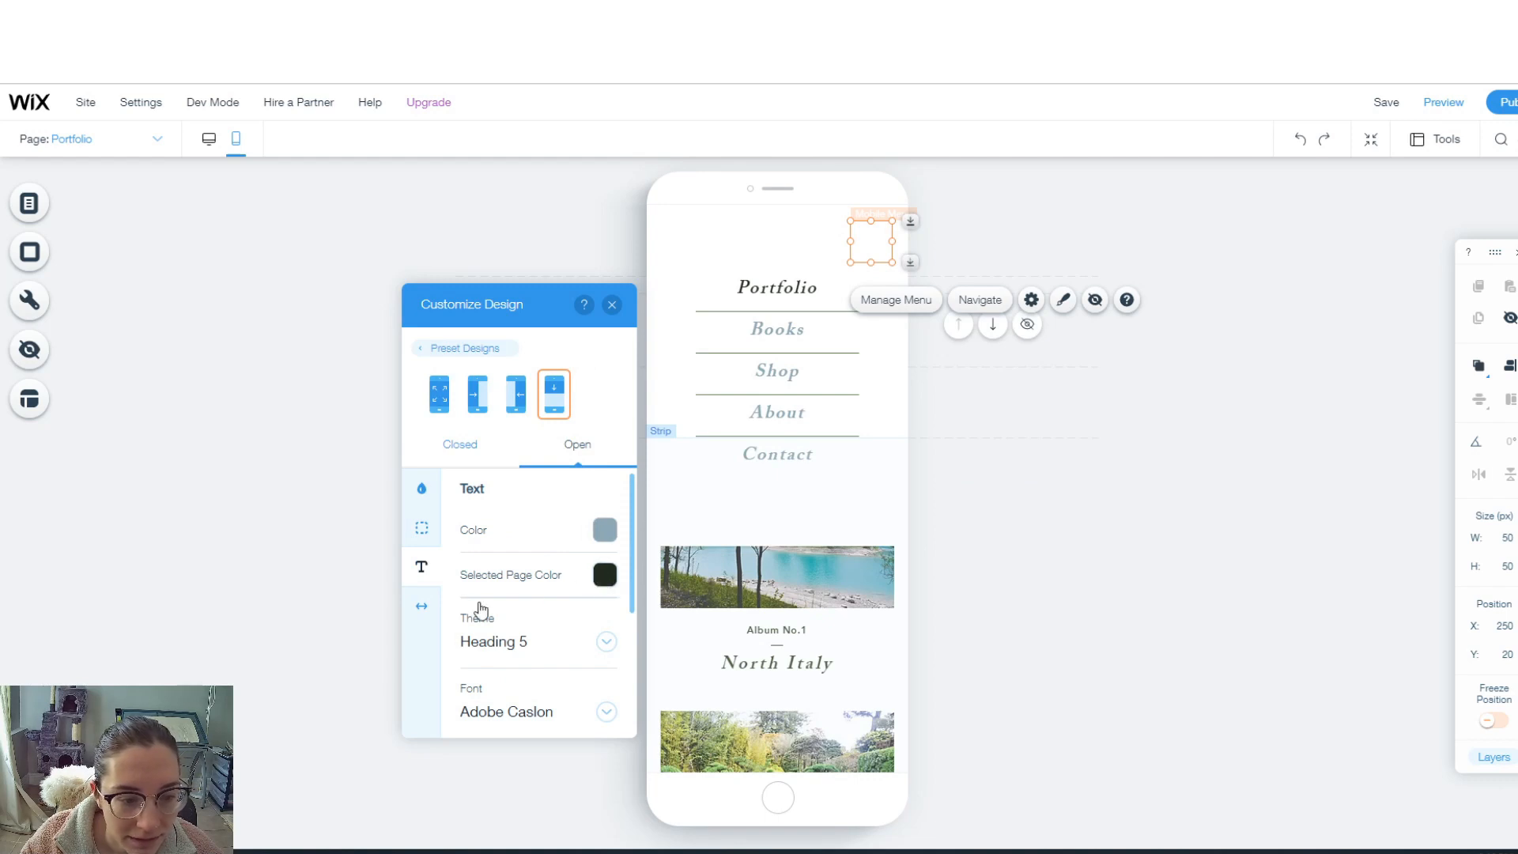
- Shorten the mobile menu's separator length to 22 px dashes
left_click(421, 527)
left_click(421, 606)
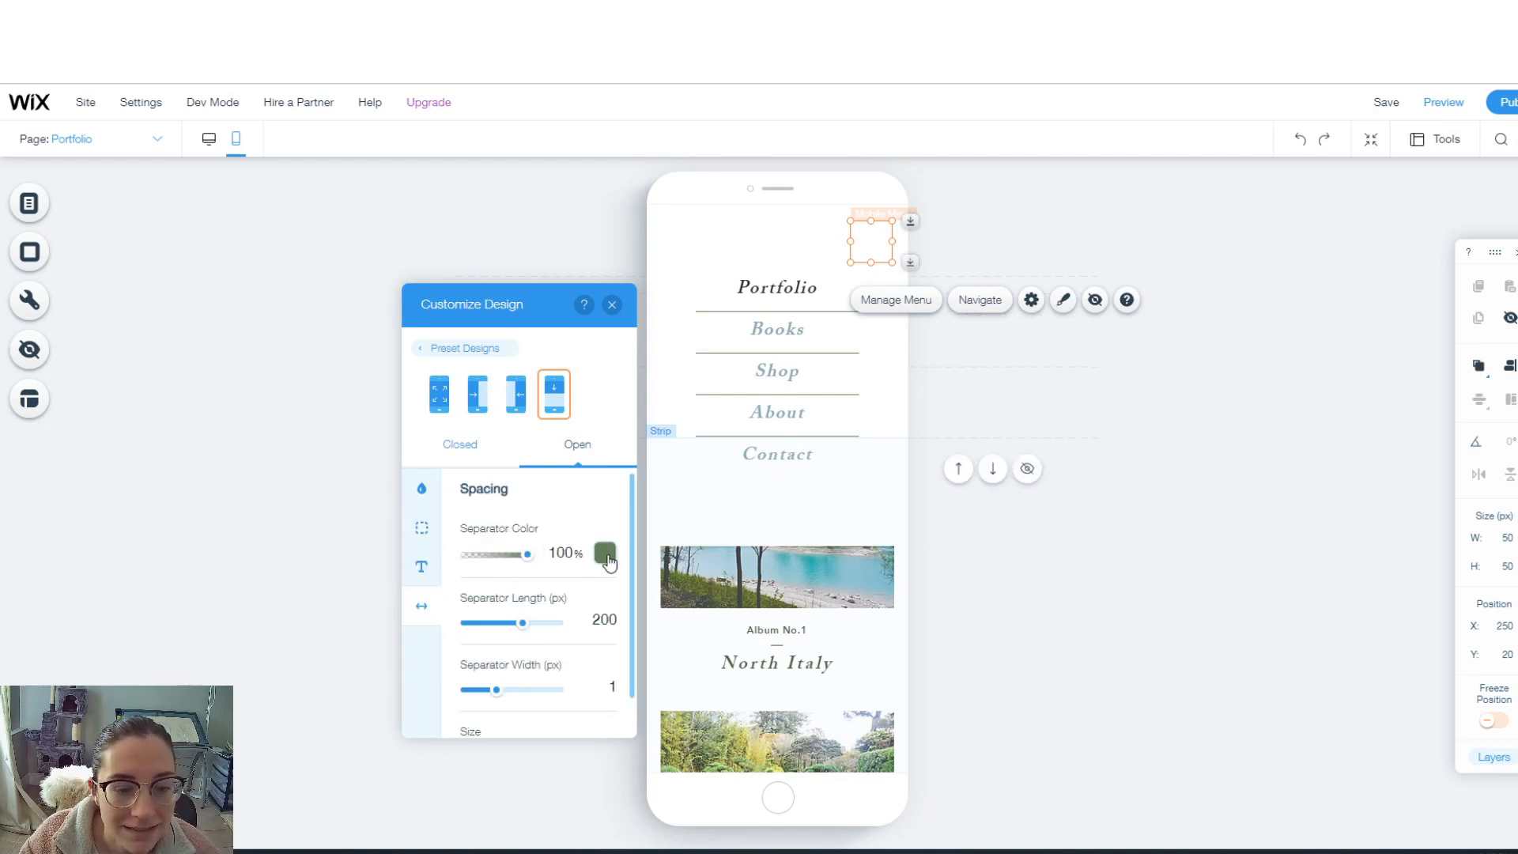
left_click_drag(527, 556, 445, 565)
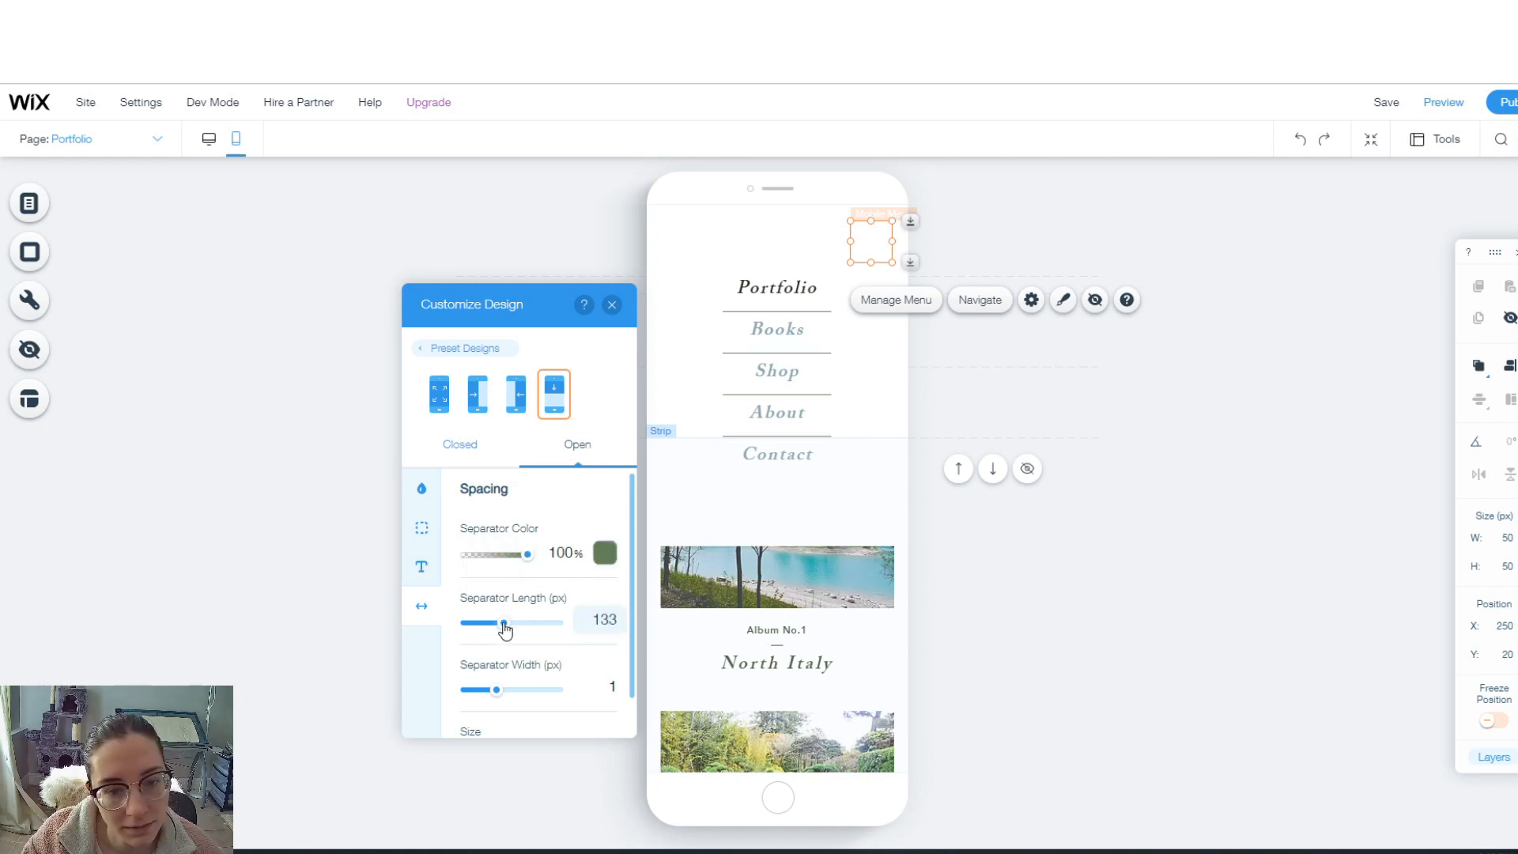
left_click_drag(504, 629, 473, 625)
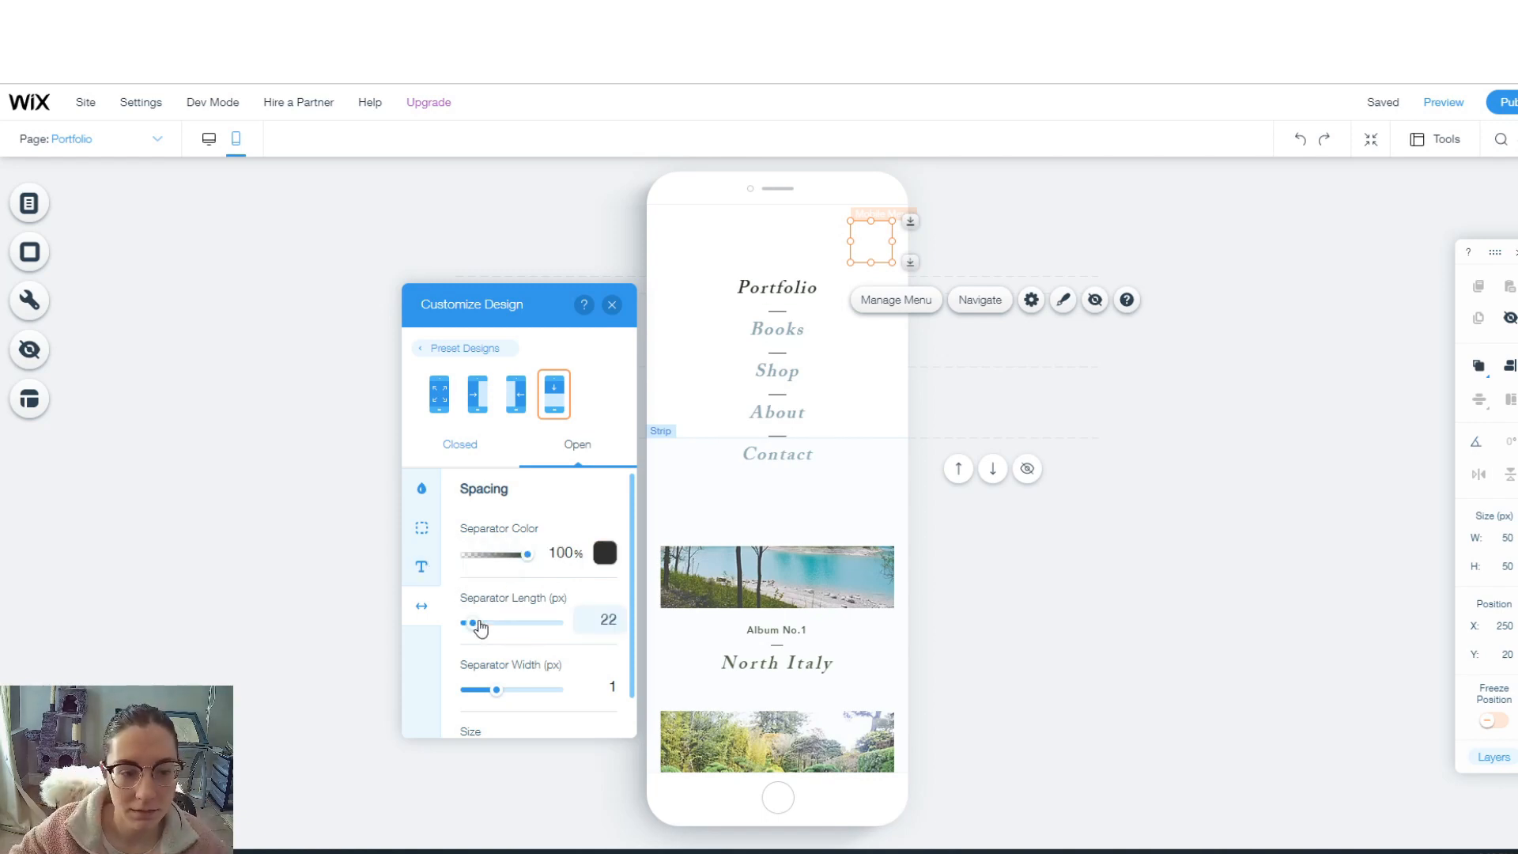
scroll(599, 641, "down", 2)
scroll(606, 672, "up", 2)
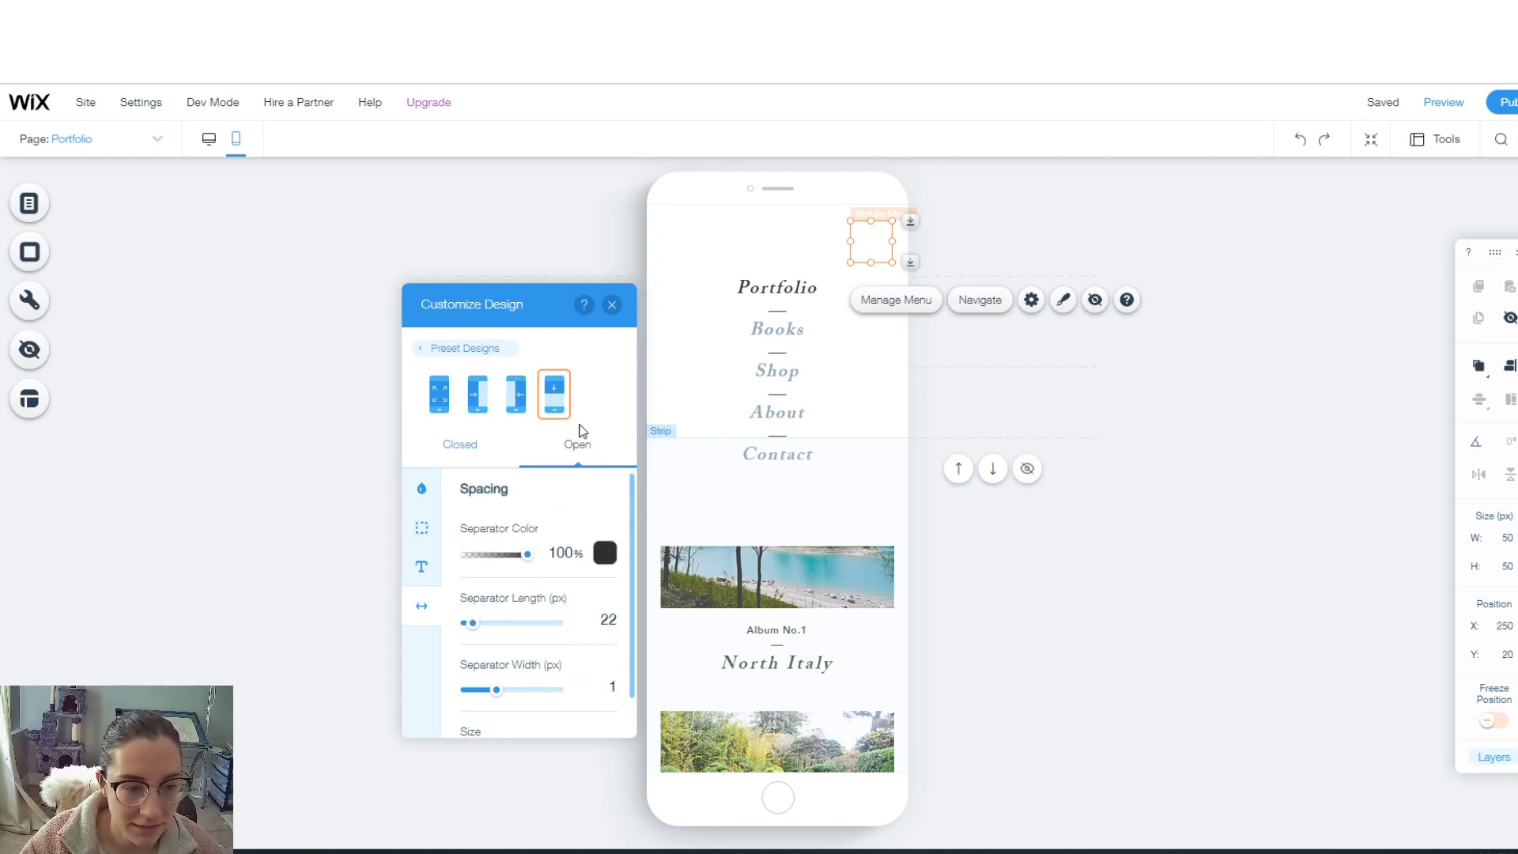
left_click(612, 306)
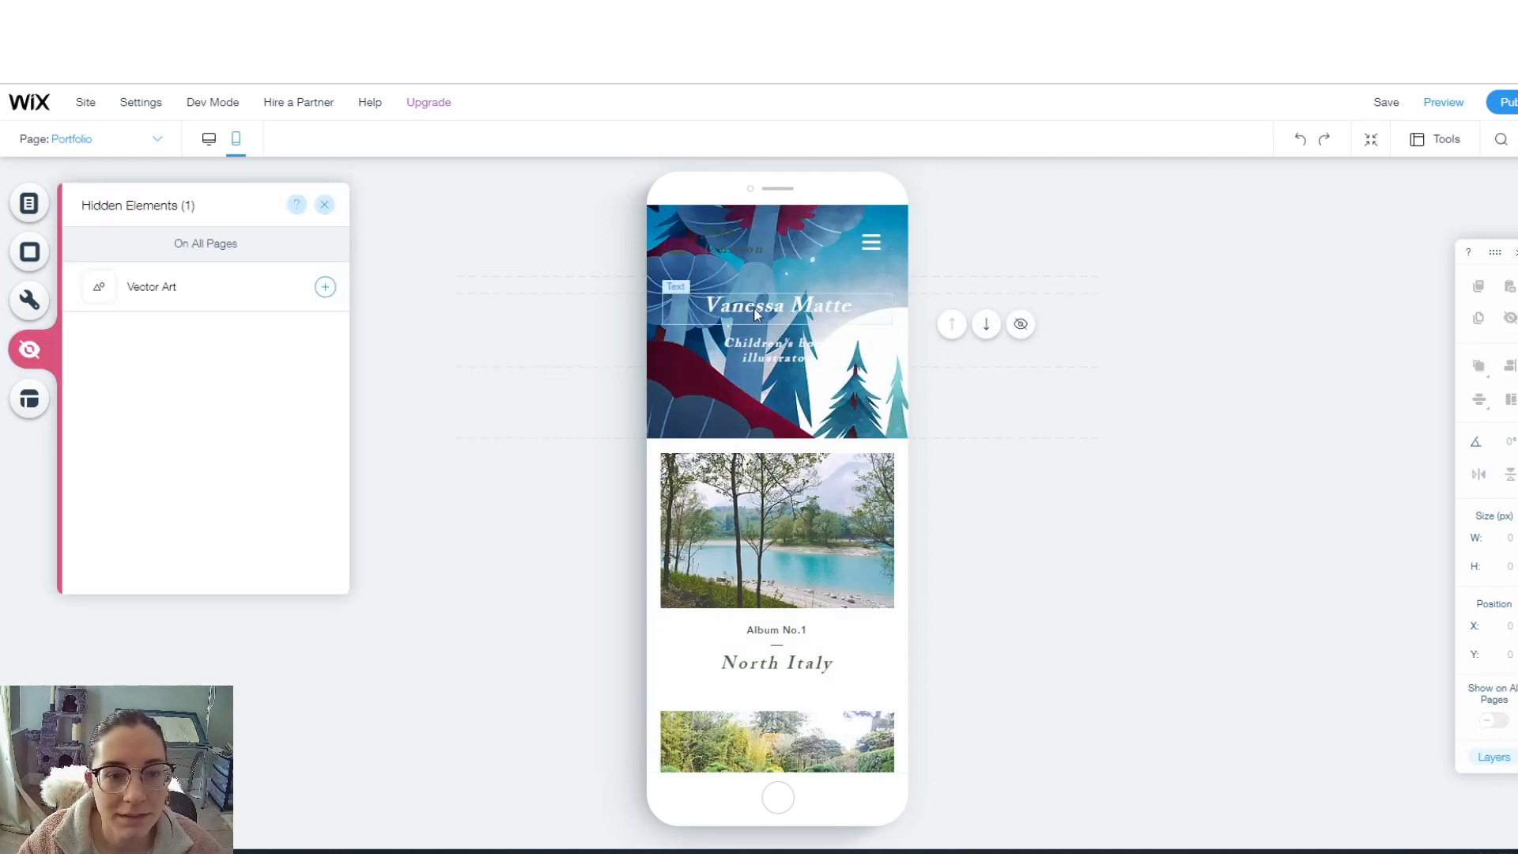
- Left-align the site title in the mobile header's text settings
left_click(743, 305)
left_click(761, 299)
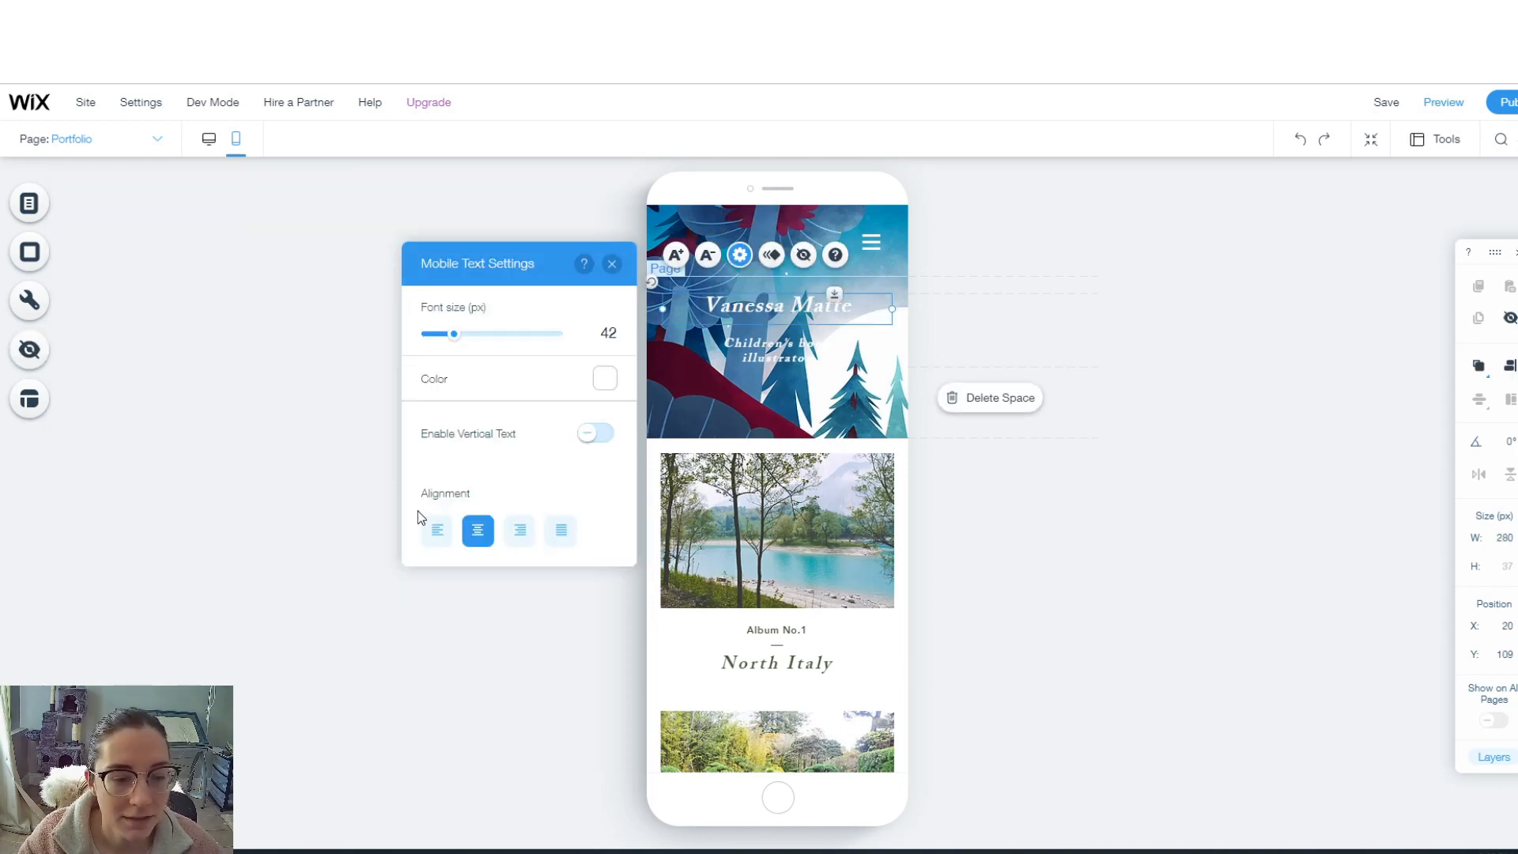
left_click(436, 537)
left_click(756, 365)
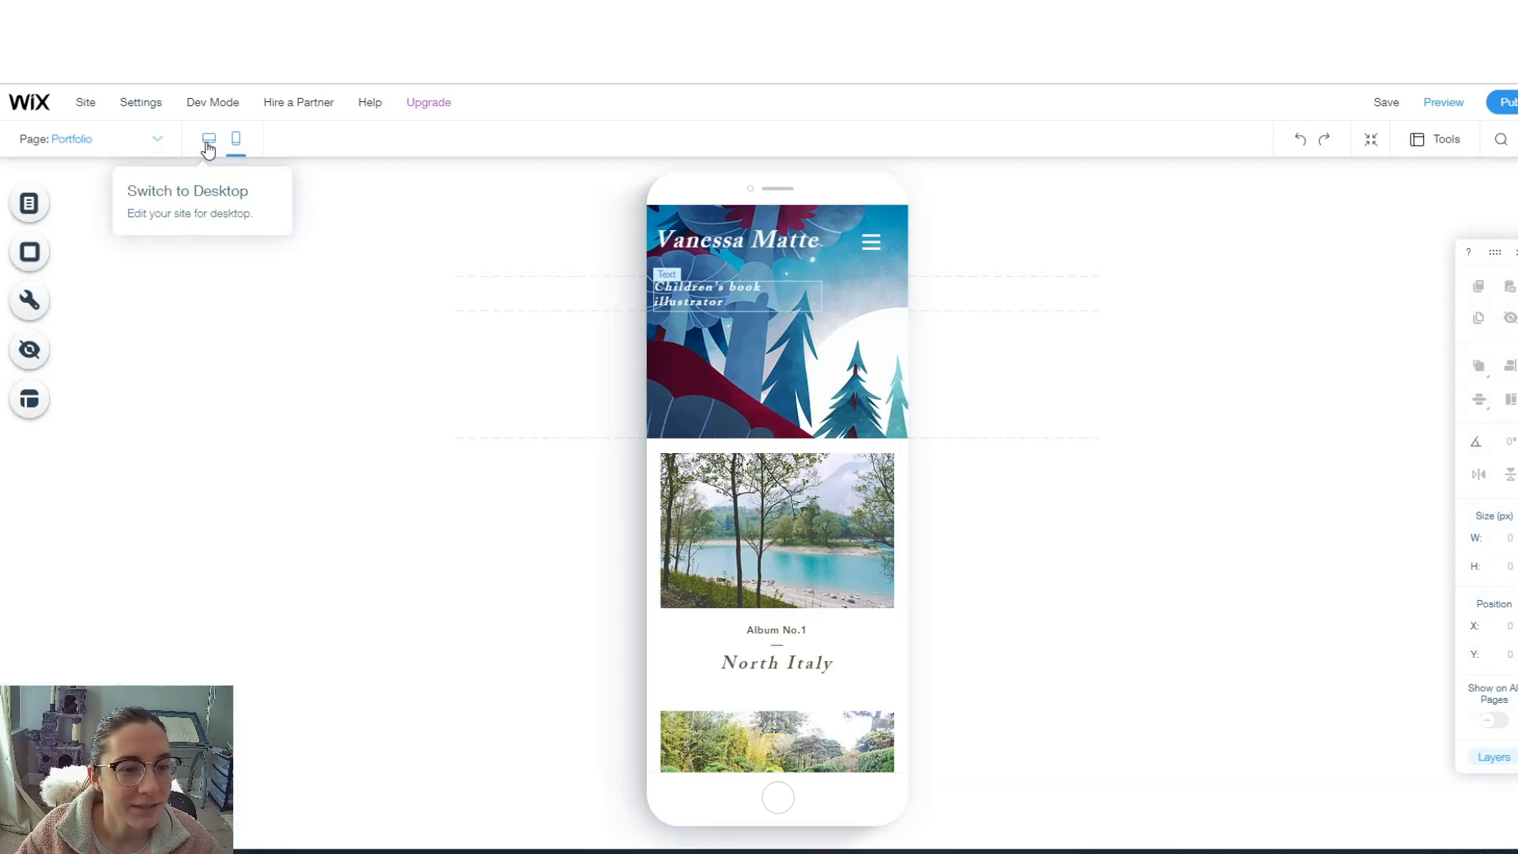
- In desktop view, delete the three album images and their captions from the Portfolio page
left_click(208, 147)
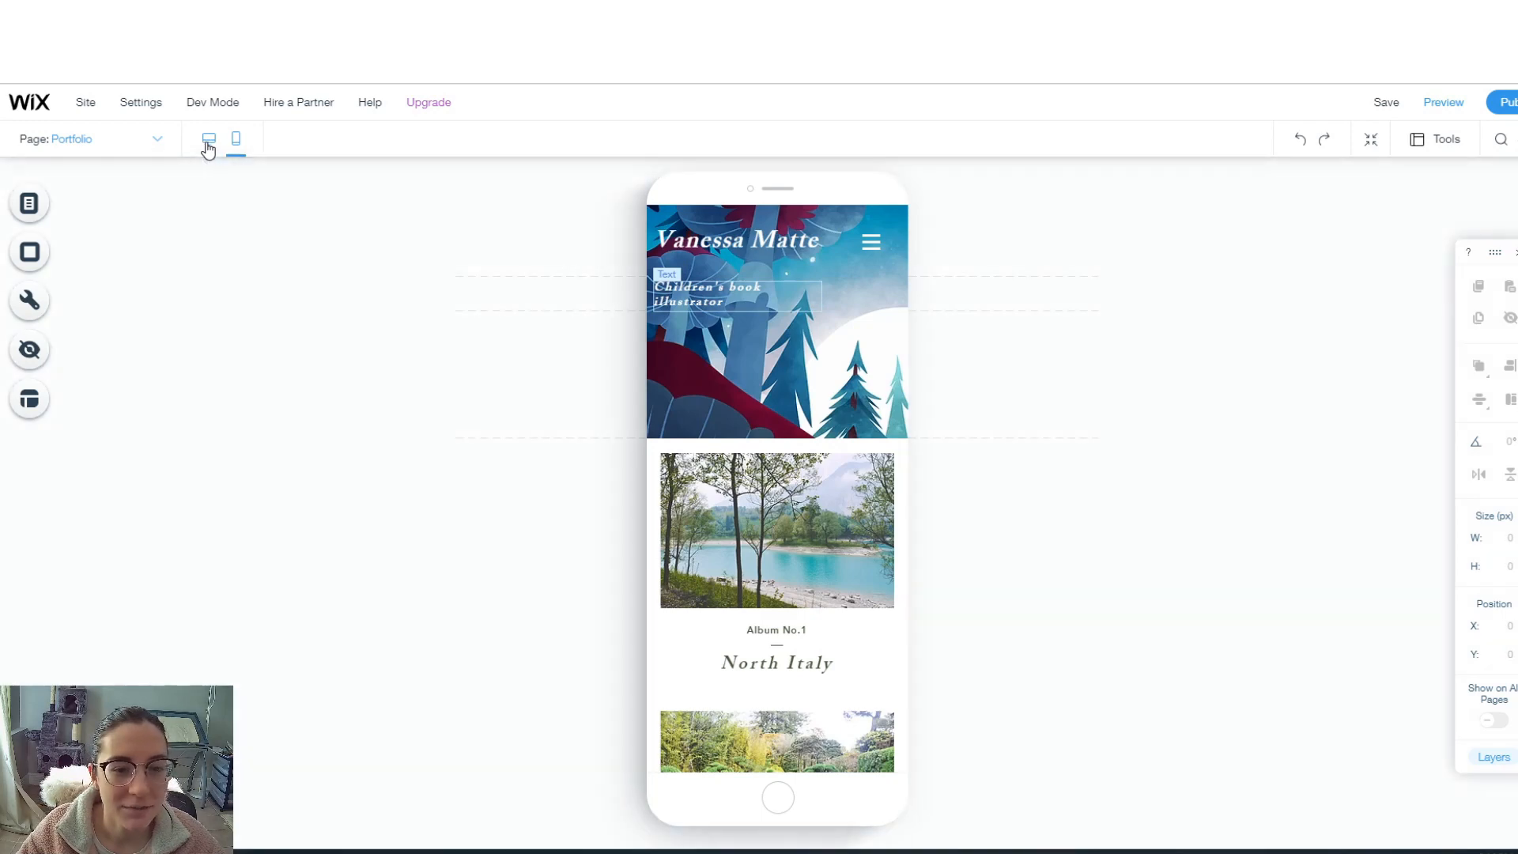
scroll(857, 470, "down", 4)
scroll(856, 473, "down", 2)
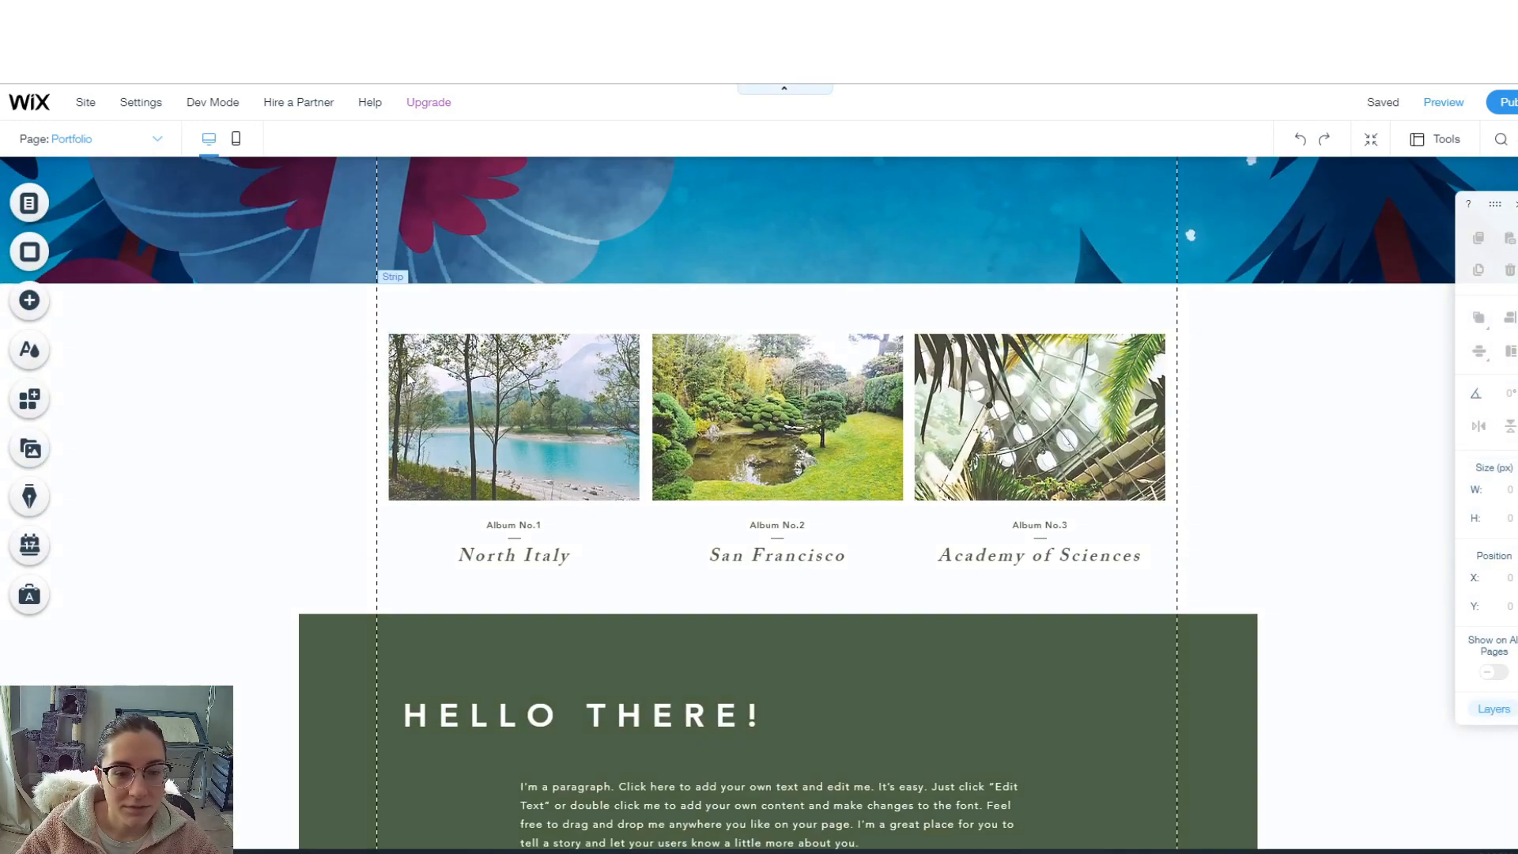
left_click(450, 368)
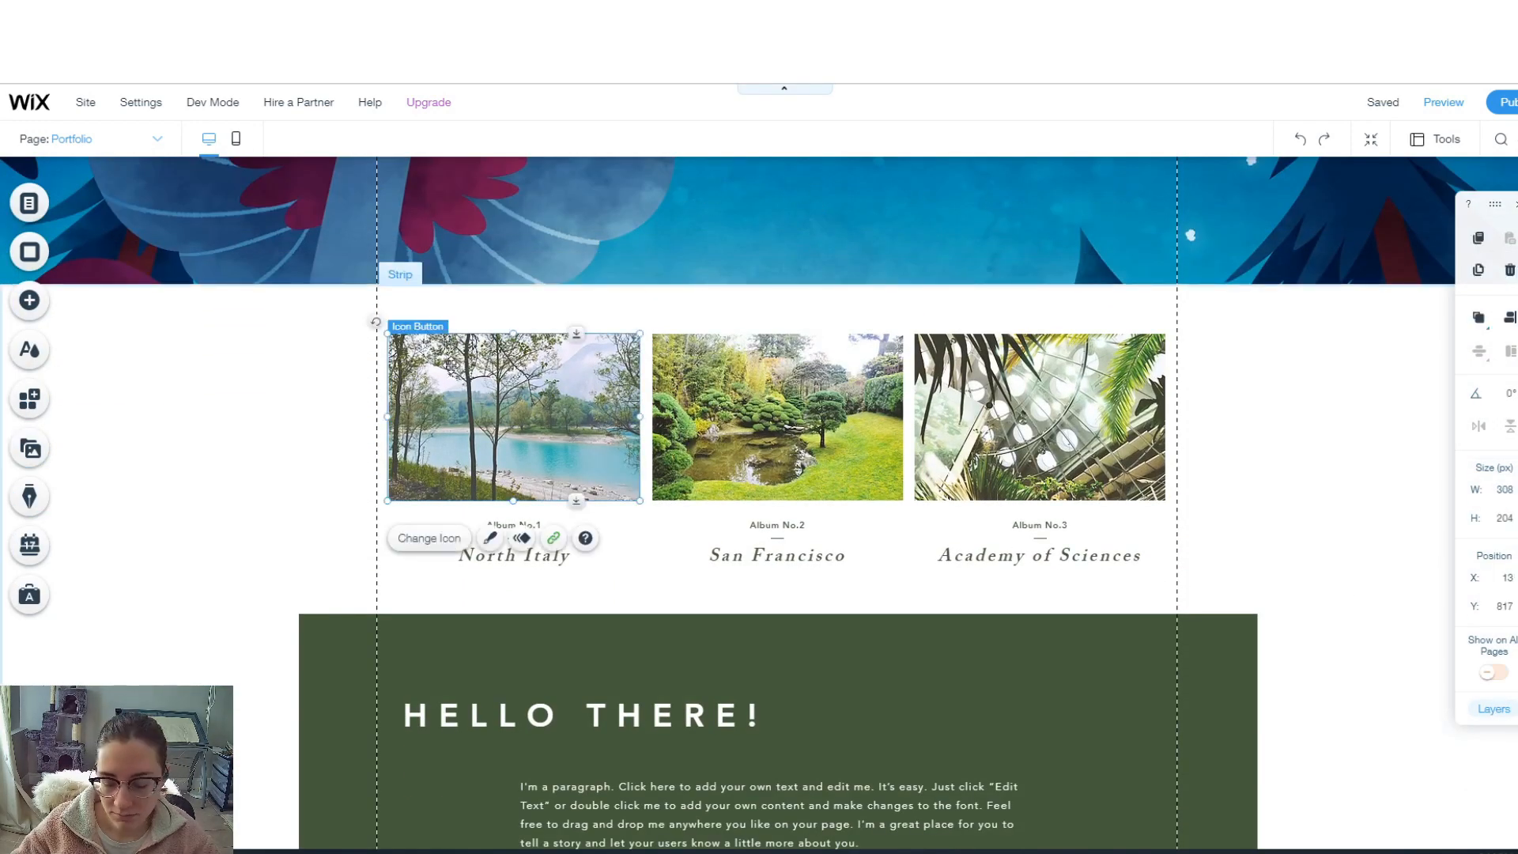
key("Delete")
left_click(503, 532)
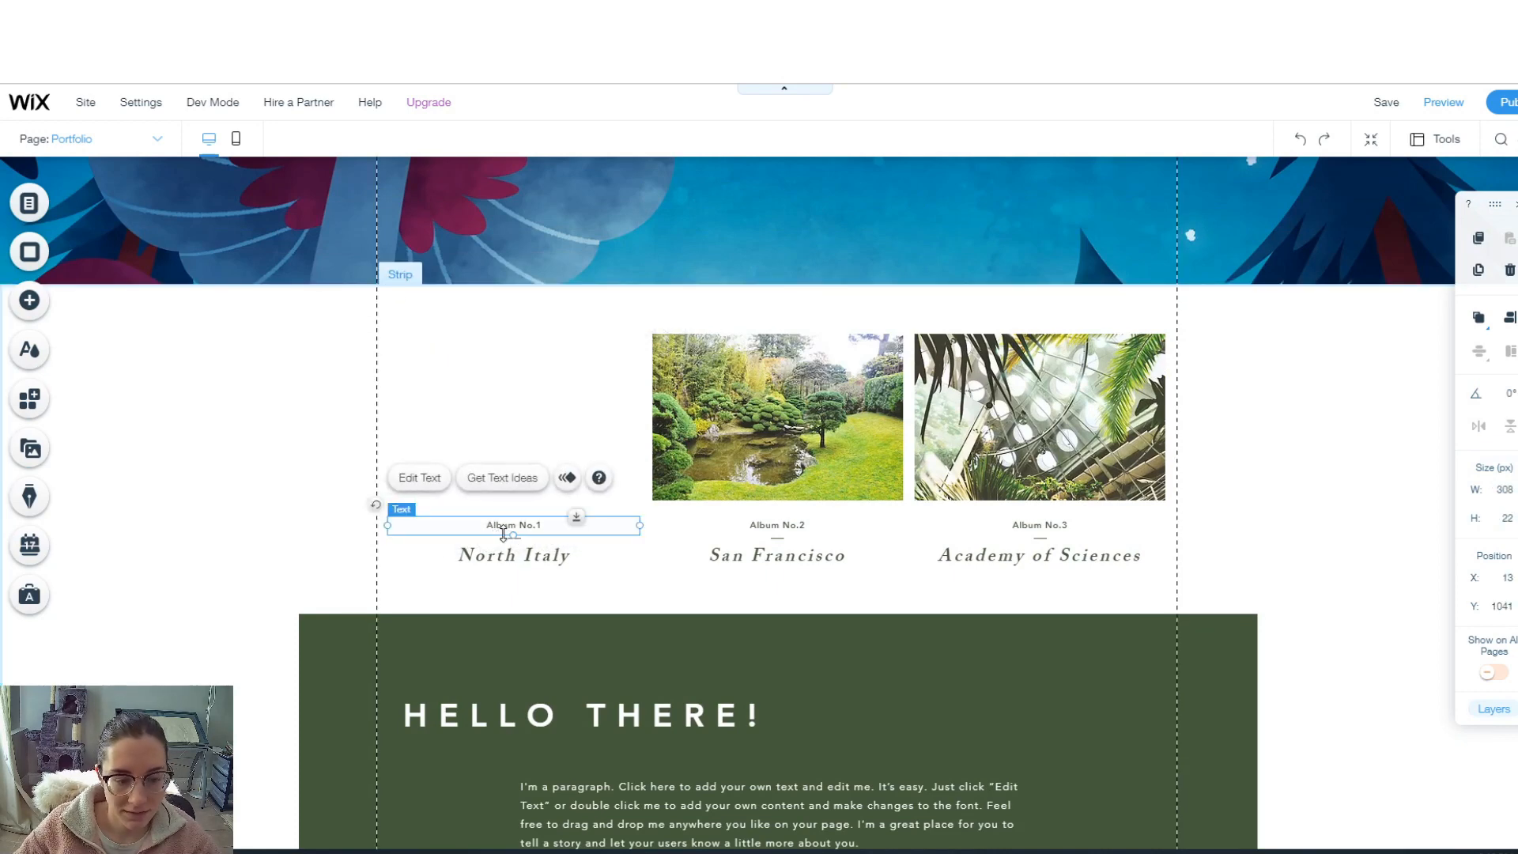
key("Delete")
- Add a Masonry Pro Gallery where the album tiles used to be
left_click(30, 301)
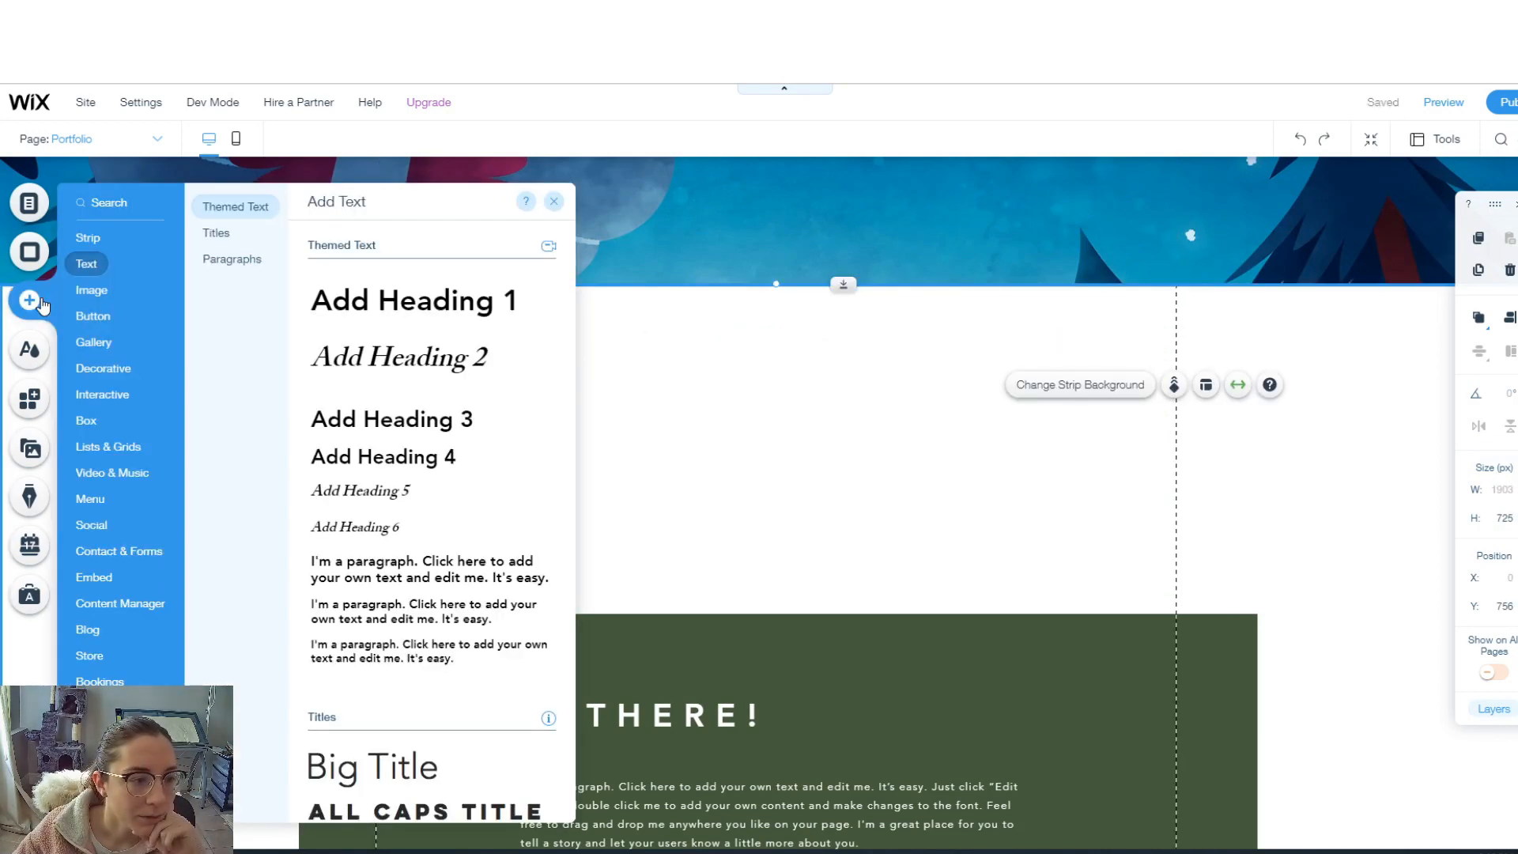
left_click(96, 341)
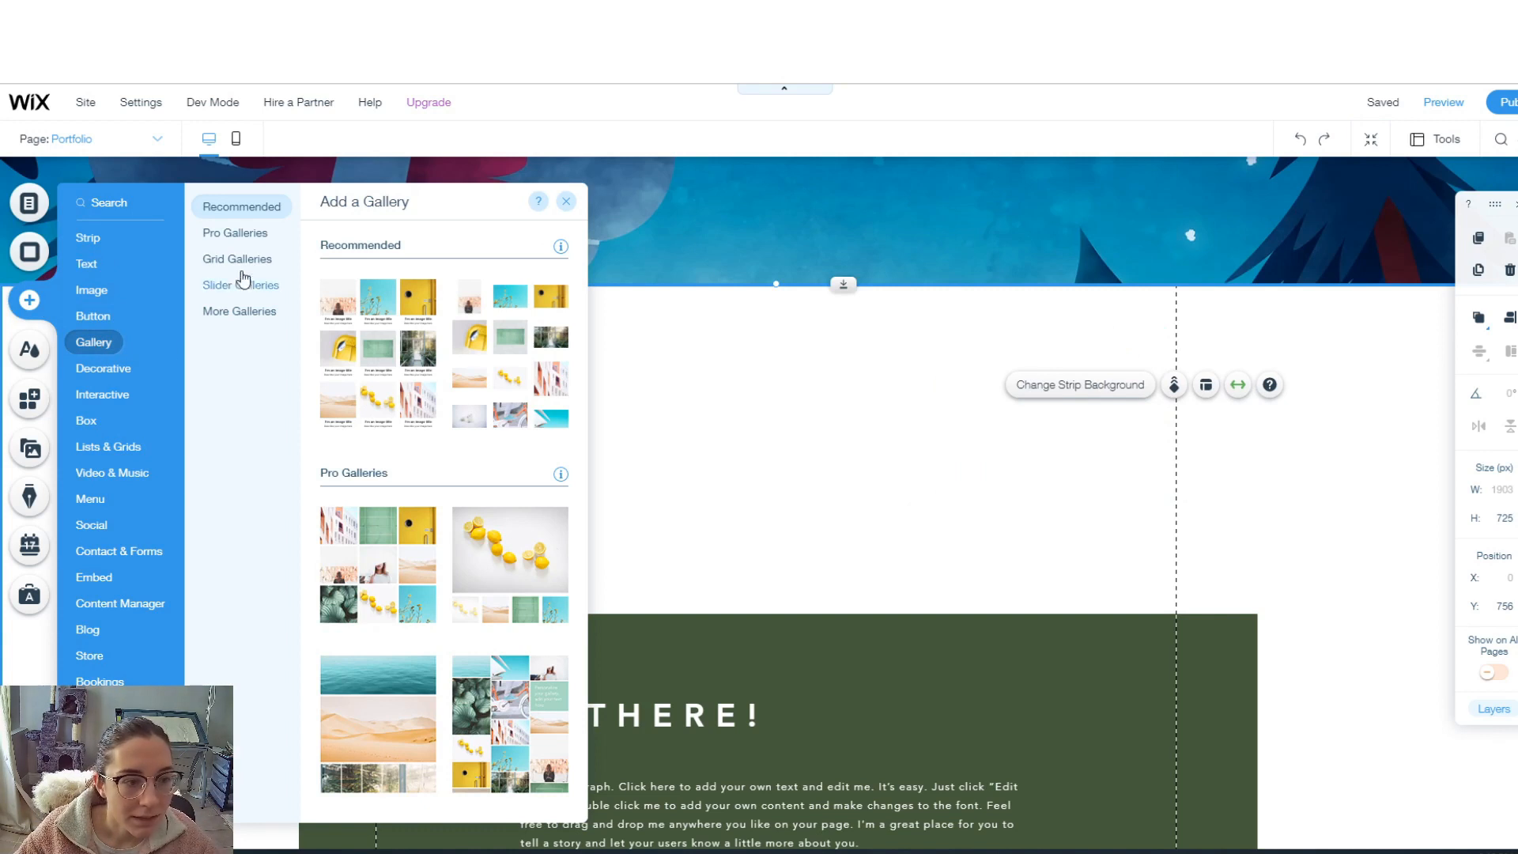
left_click(241, 236)
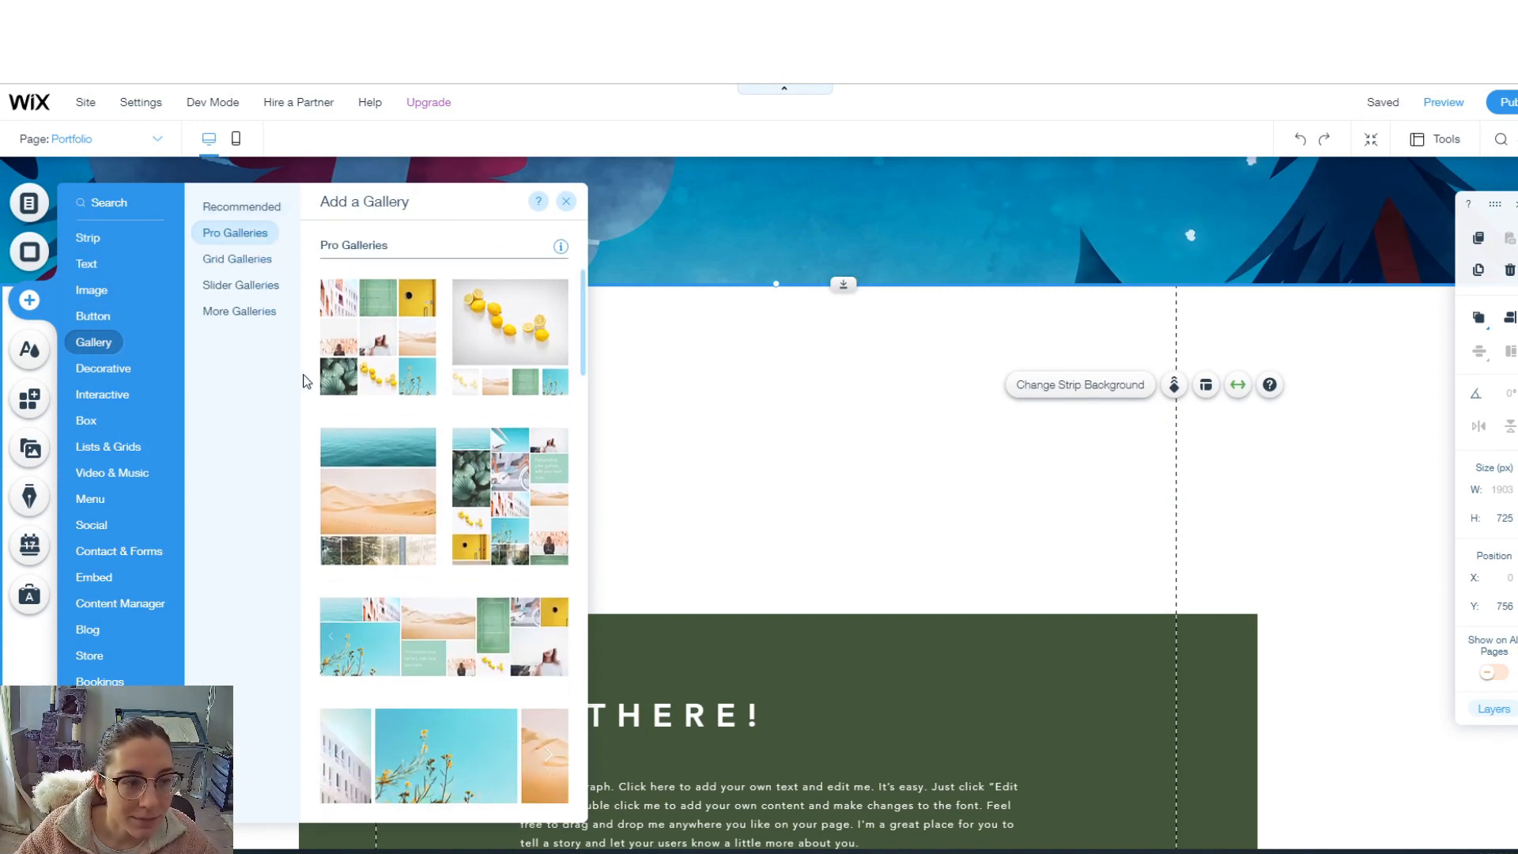
scroll(358, 415, "up", 2)
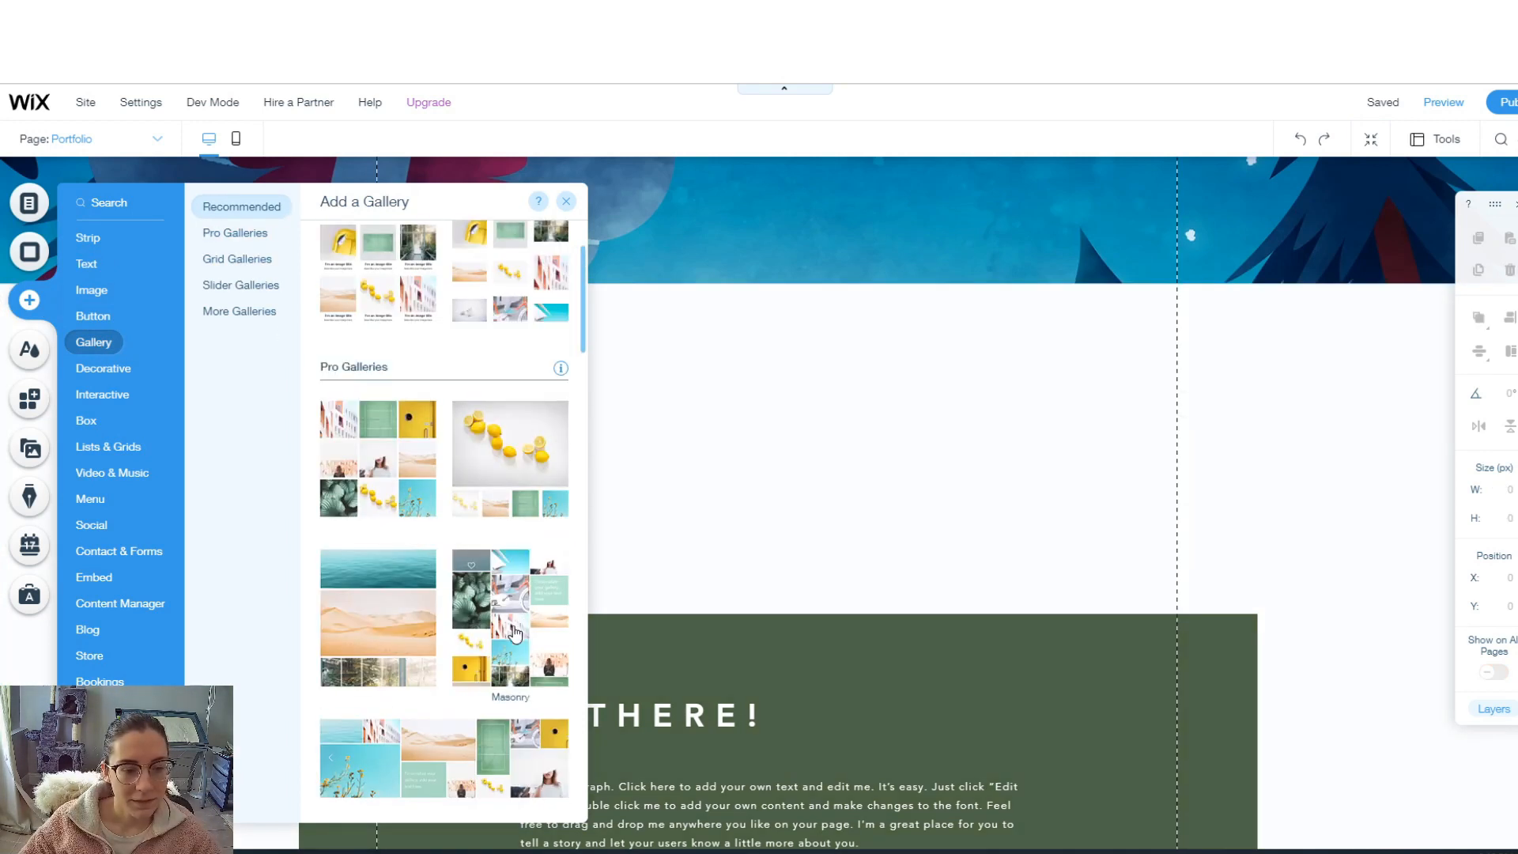
left_click_drag(358, 416, 823, 432)
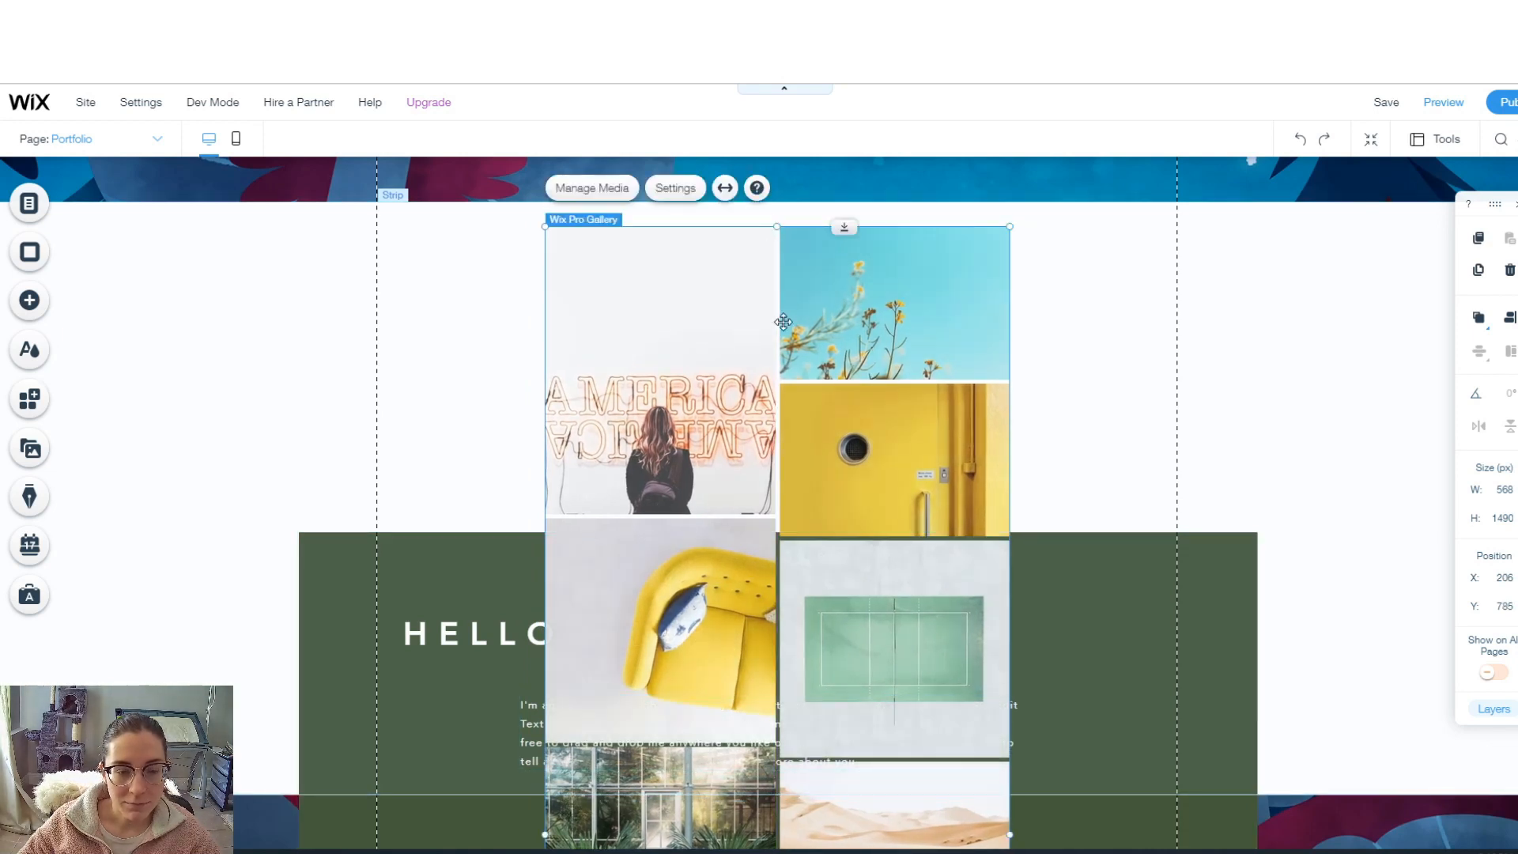
- Widen the gallery to the 980 px content edges instead of stretching it full width
left_click(725, 188)
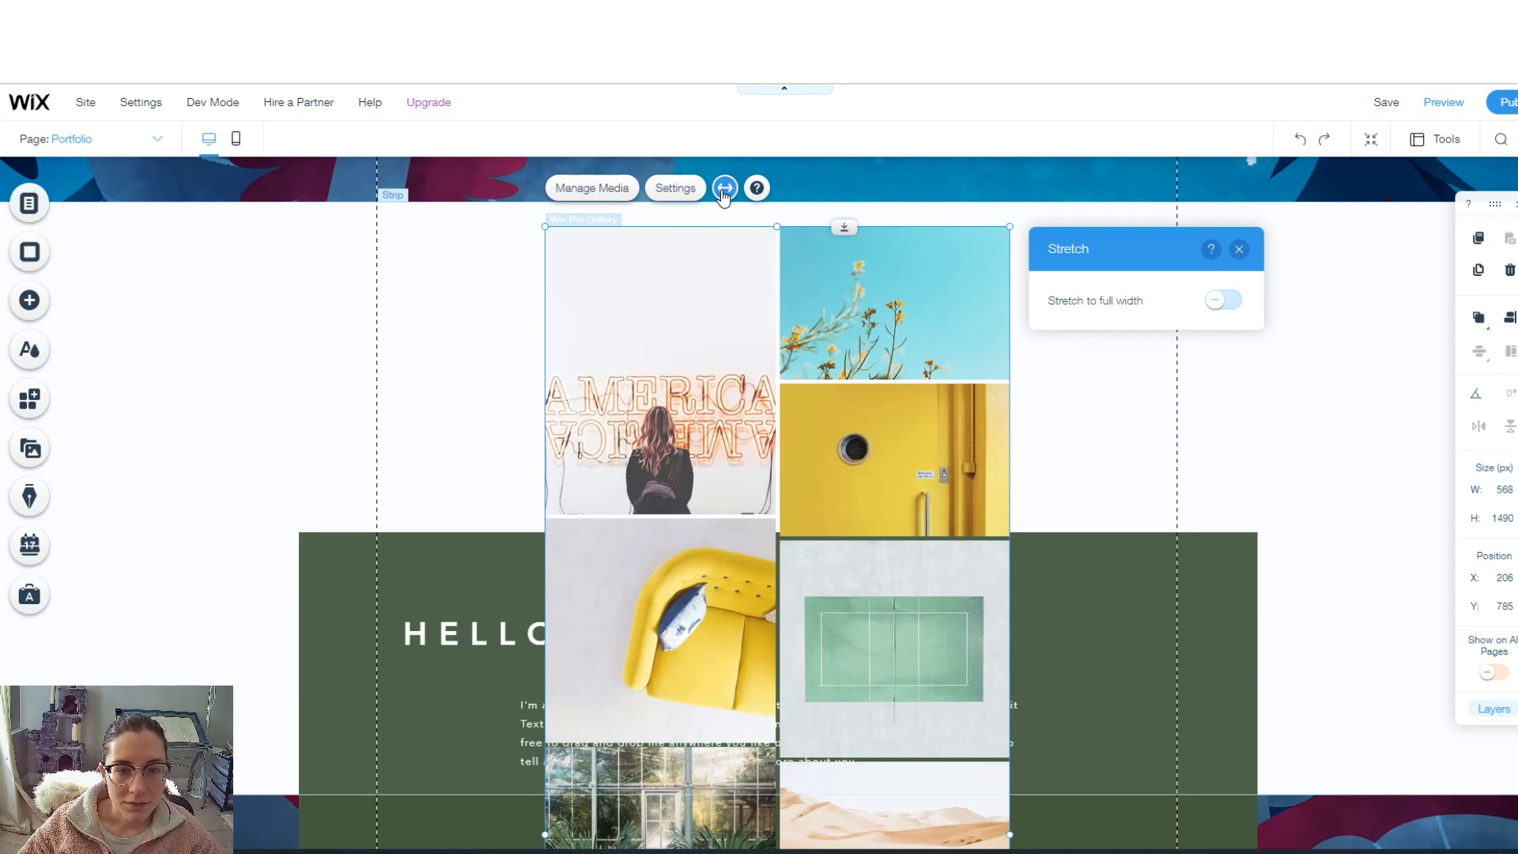
left_click(1223, 301)
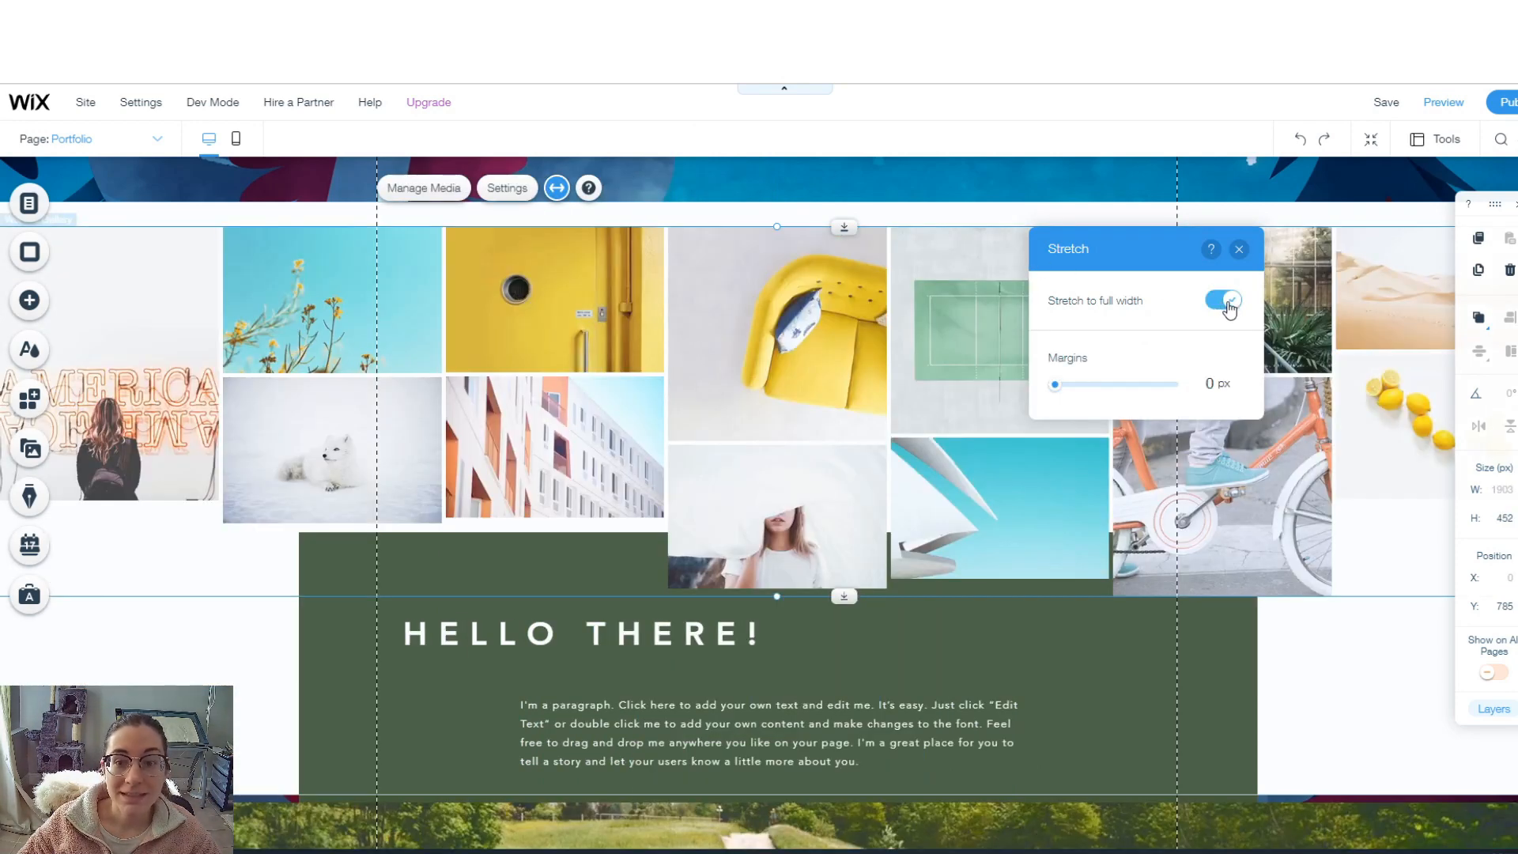
left_click(1225, 302)
left_click_drag(545, 593, 377, 592)
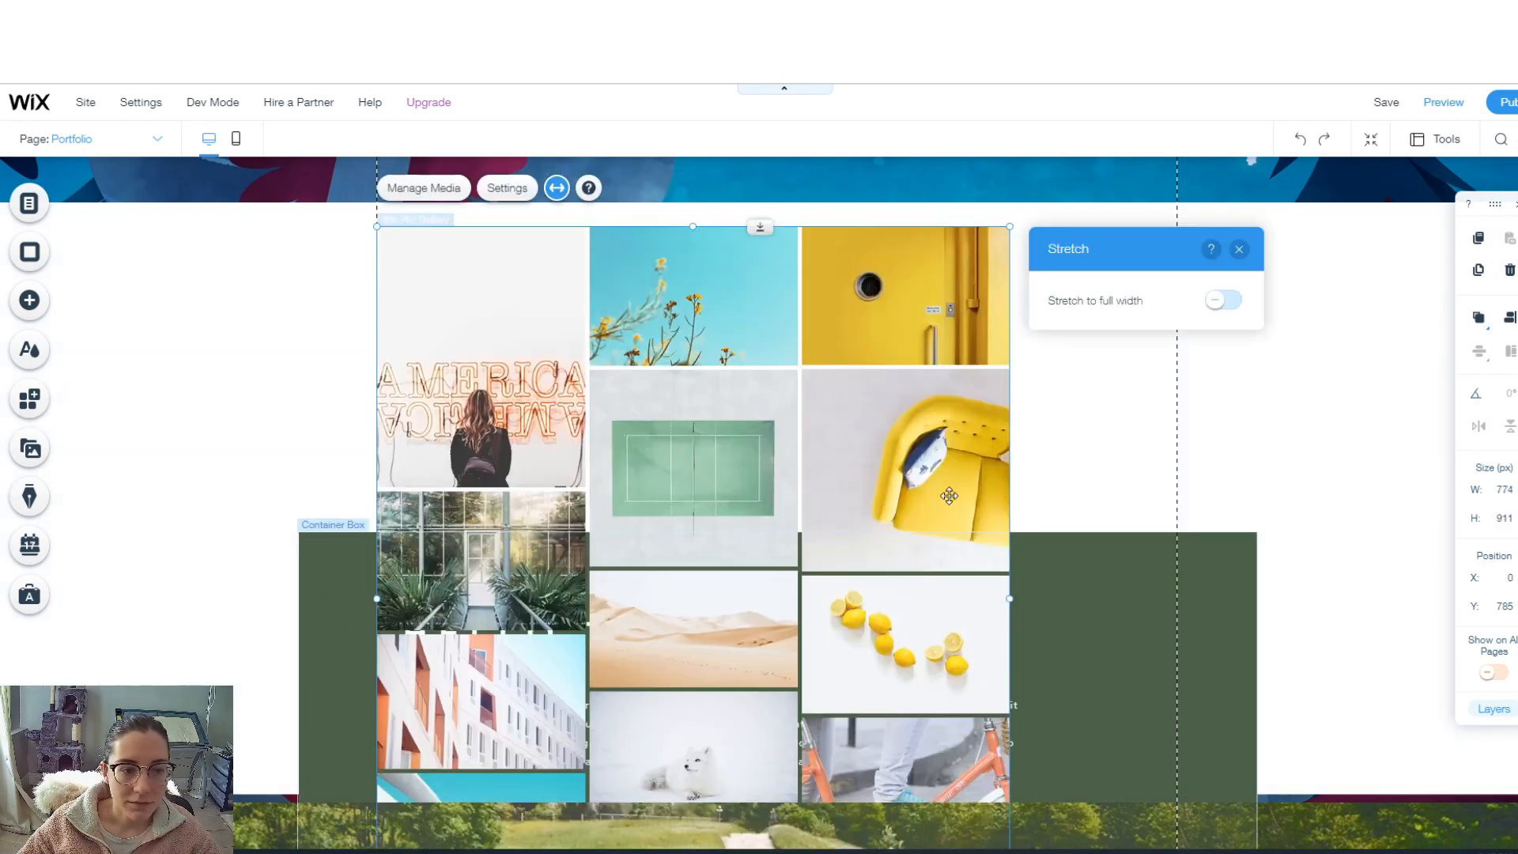
left_click_drag(1009, 474, 1176, 472)
- Move the green HELLO THERE container box below the gallery
scroll(967, 477, "up", 5)
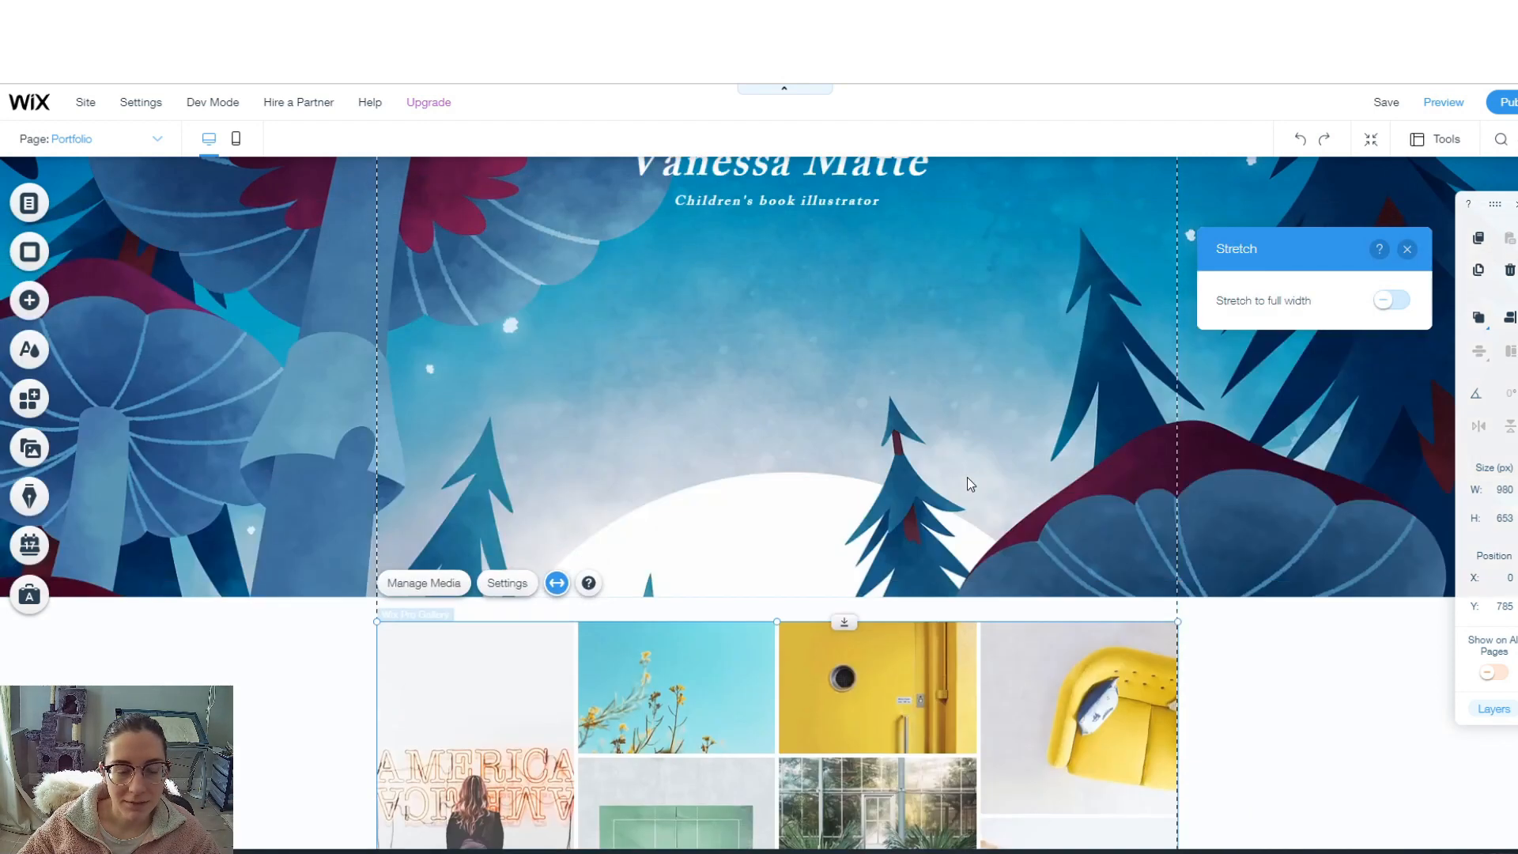
scroll(966, 477, "down", 6)
left_click(846, 485)
left_click_drag(847, 485, 844, 794)
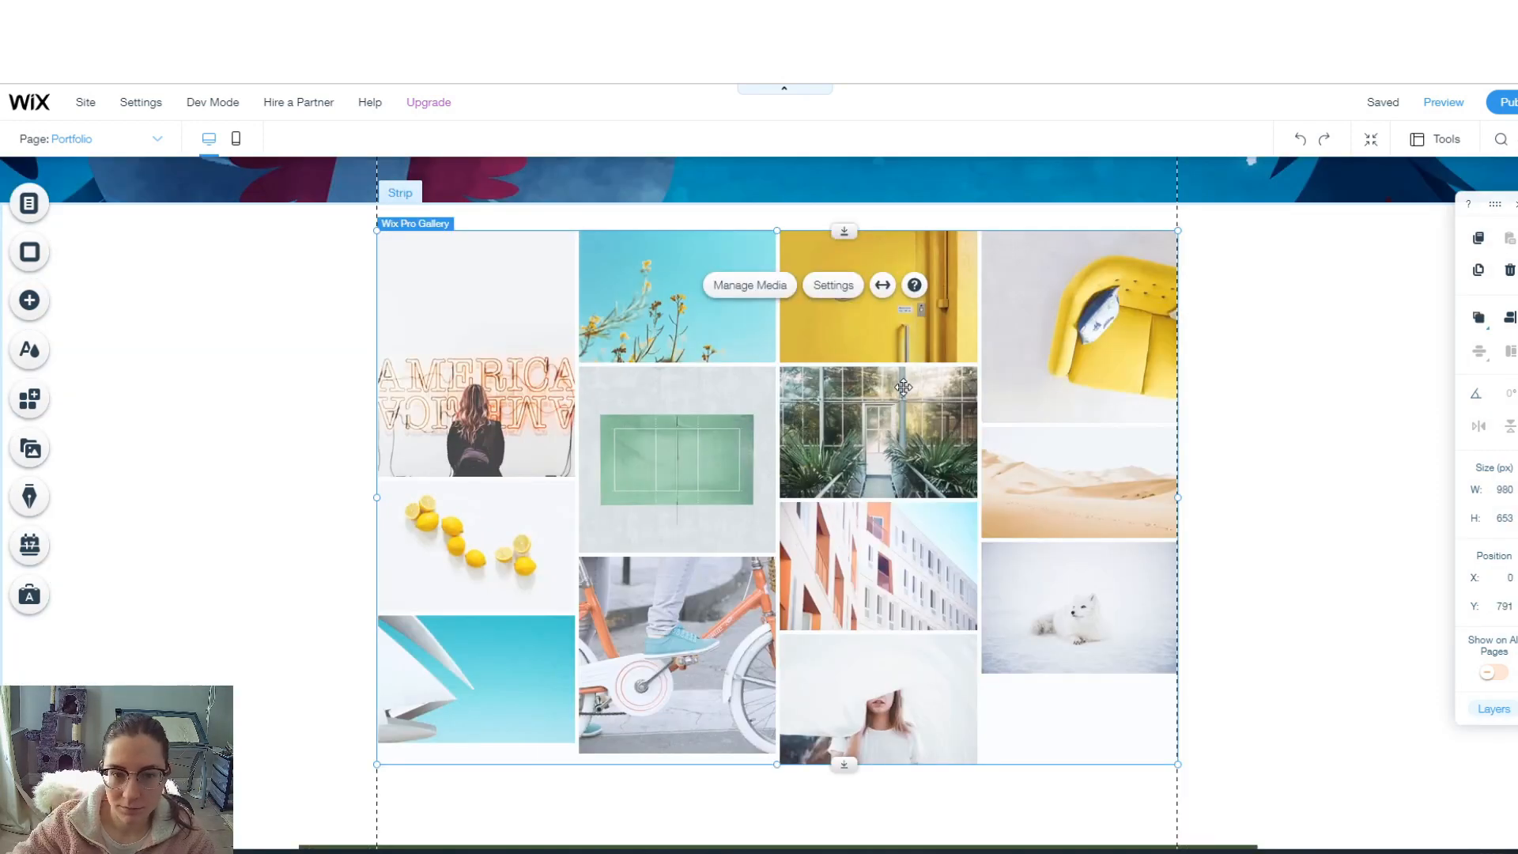
- Set the Pro Gallery's layout to Bricks and open its image organiser
left_click(830, 287)
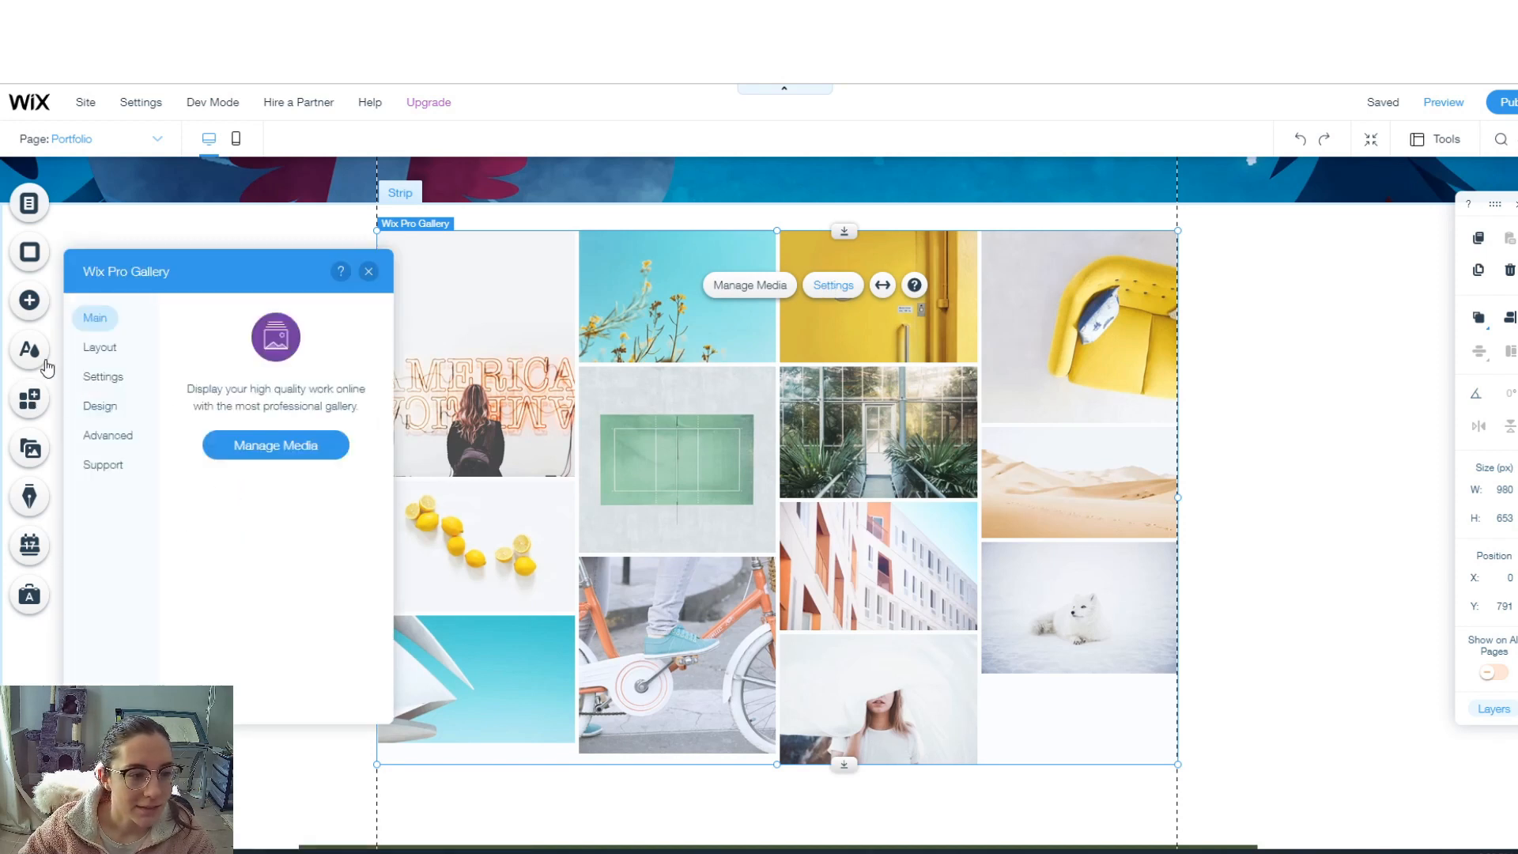
left_click(104, 348)
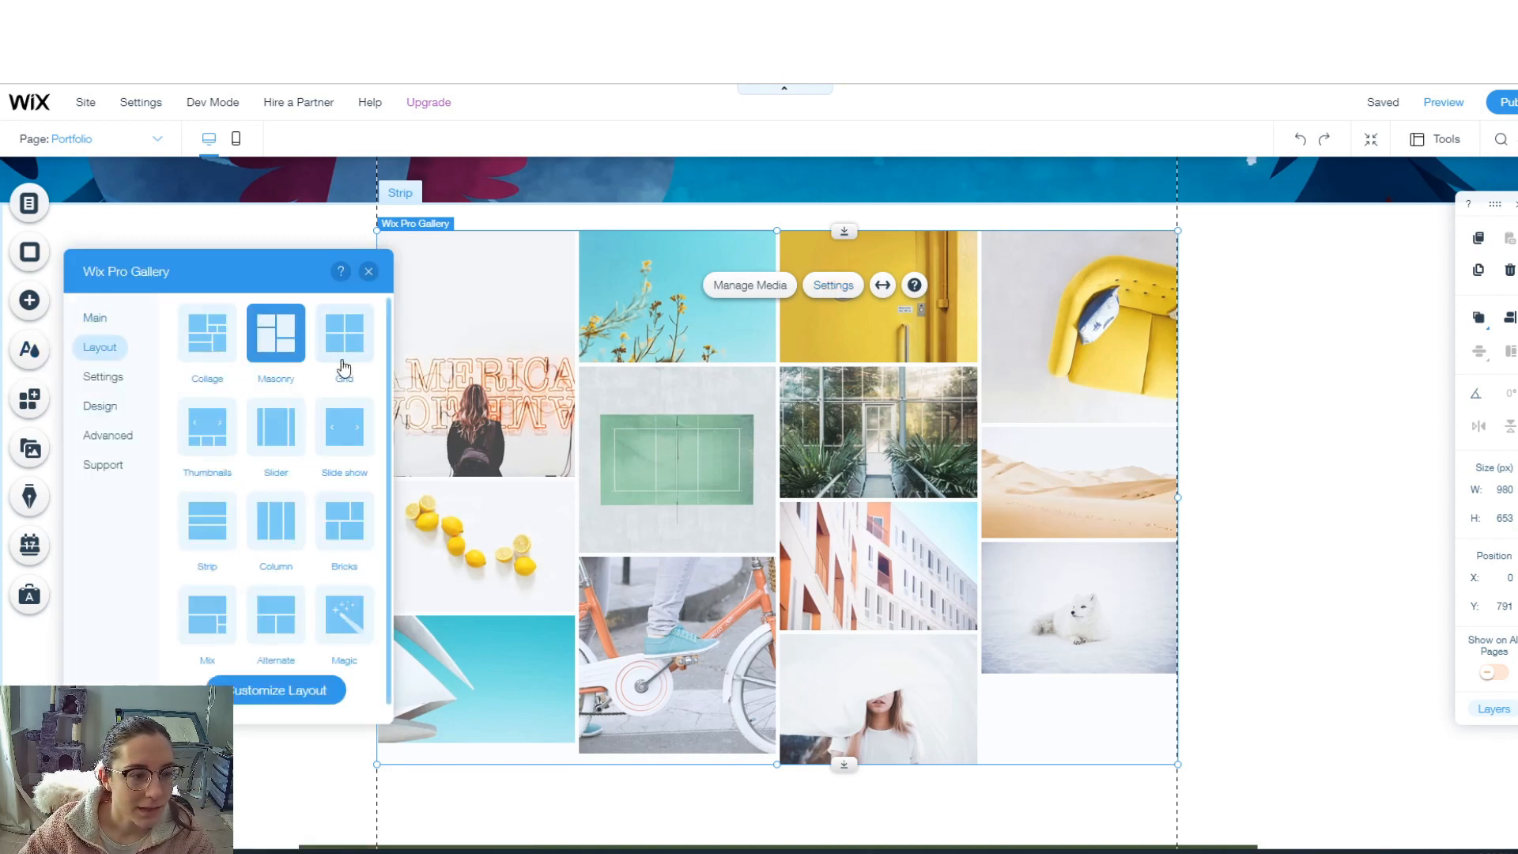
left_click(347, 520)
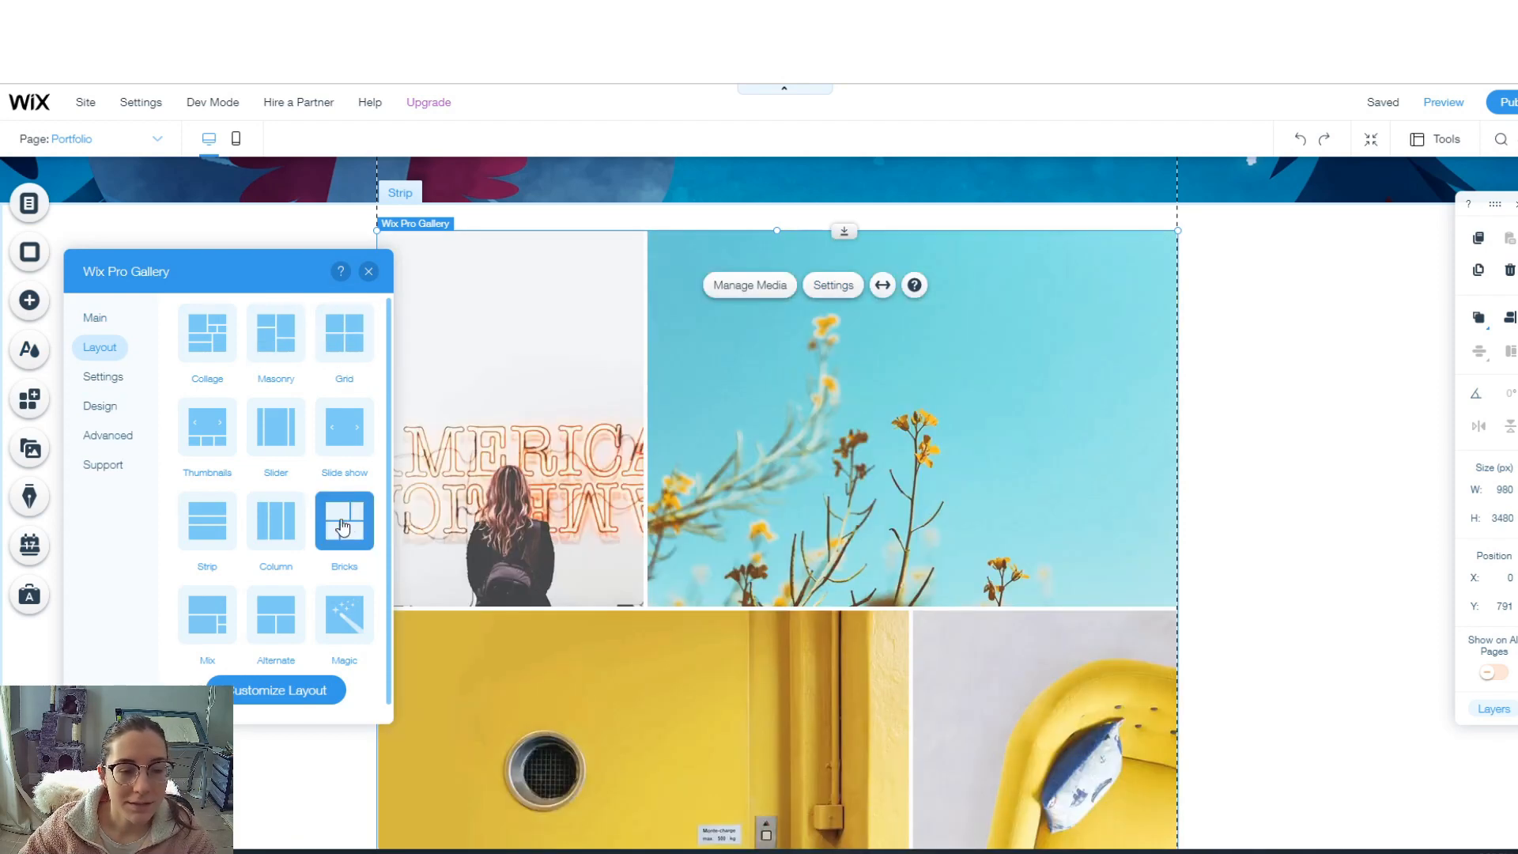
scroll(734, 482, "down", 8)
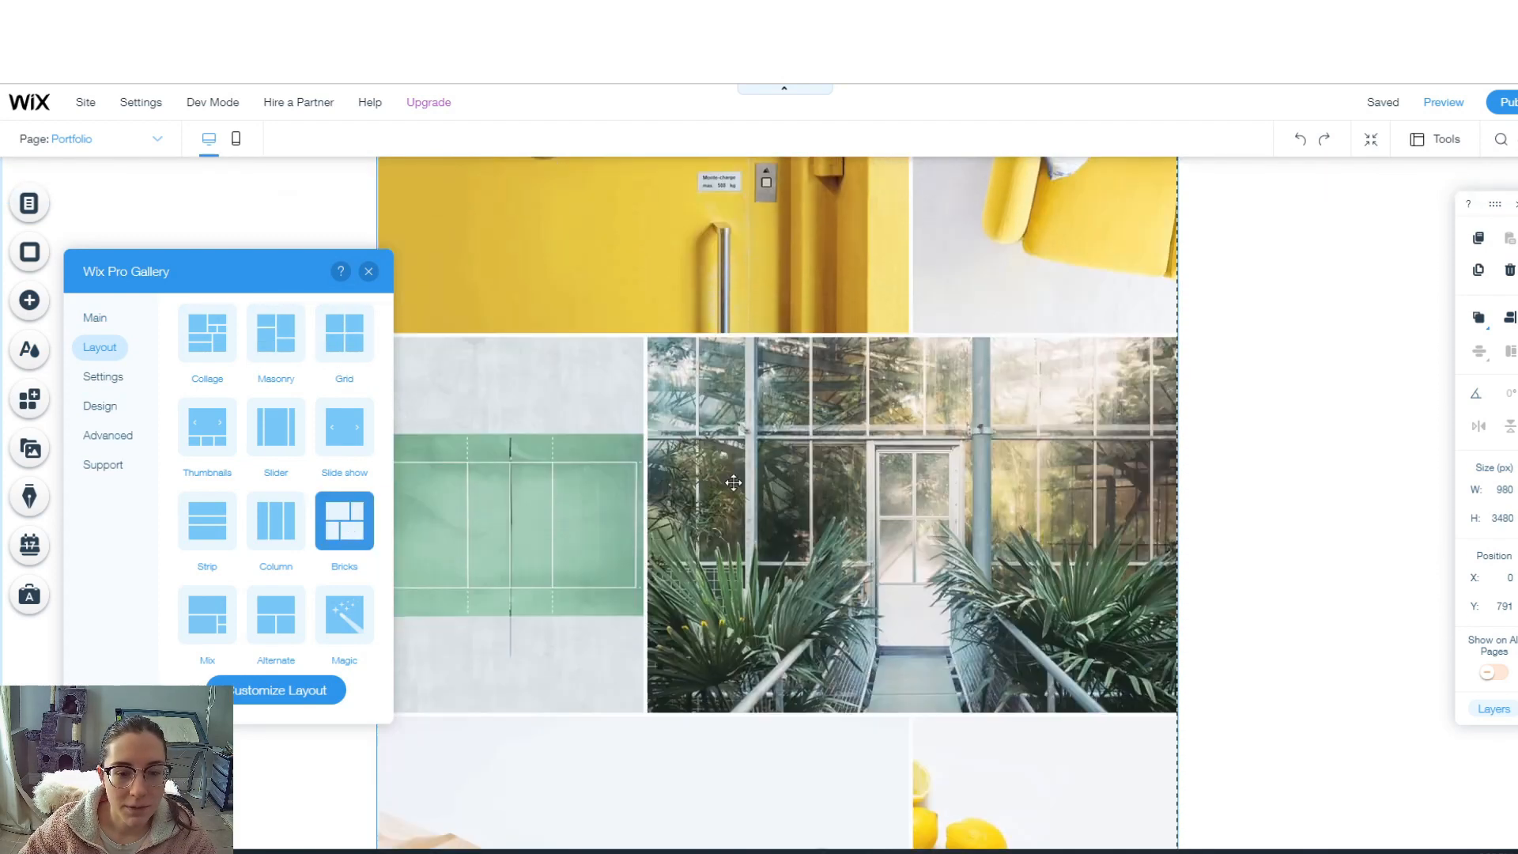
scroll(733, 484, "down", 3)
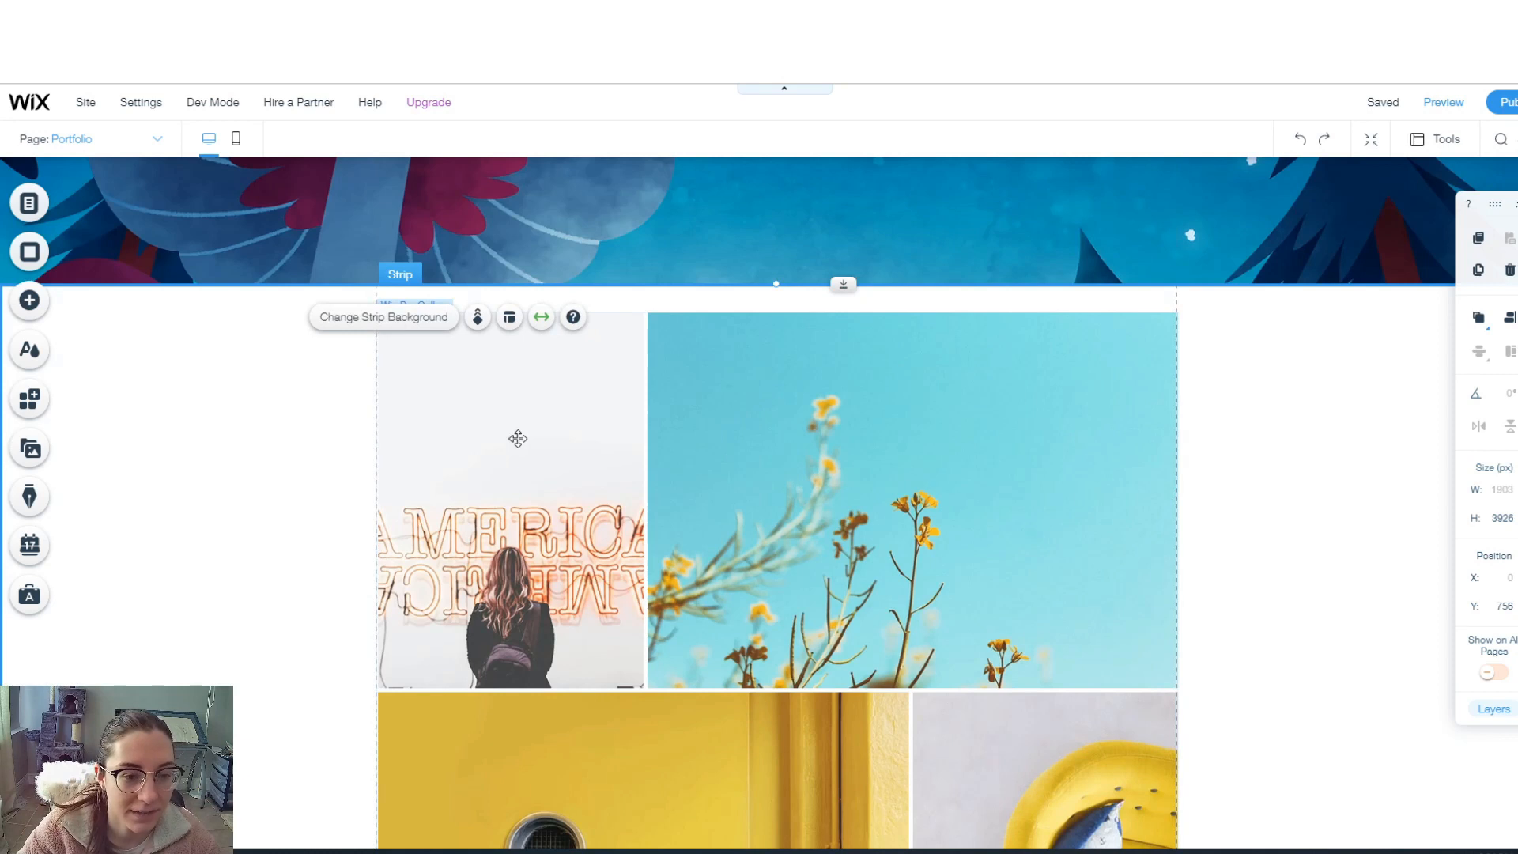
left_click(516, 438)
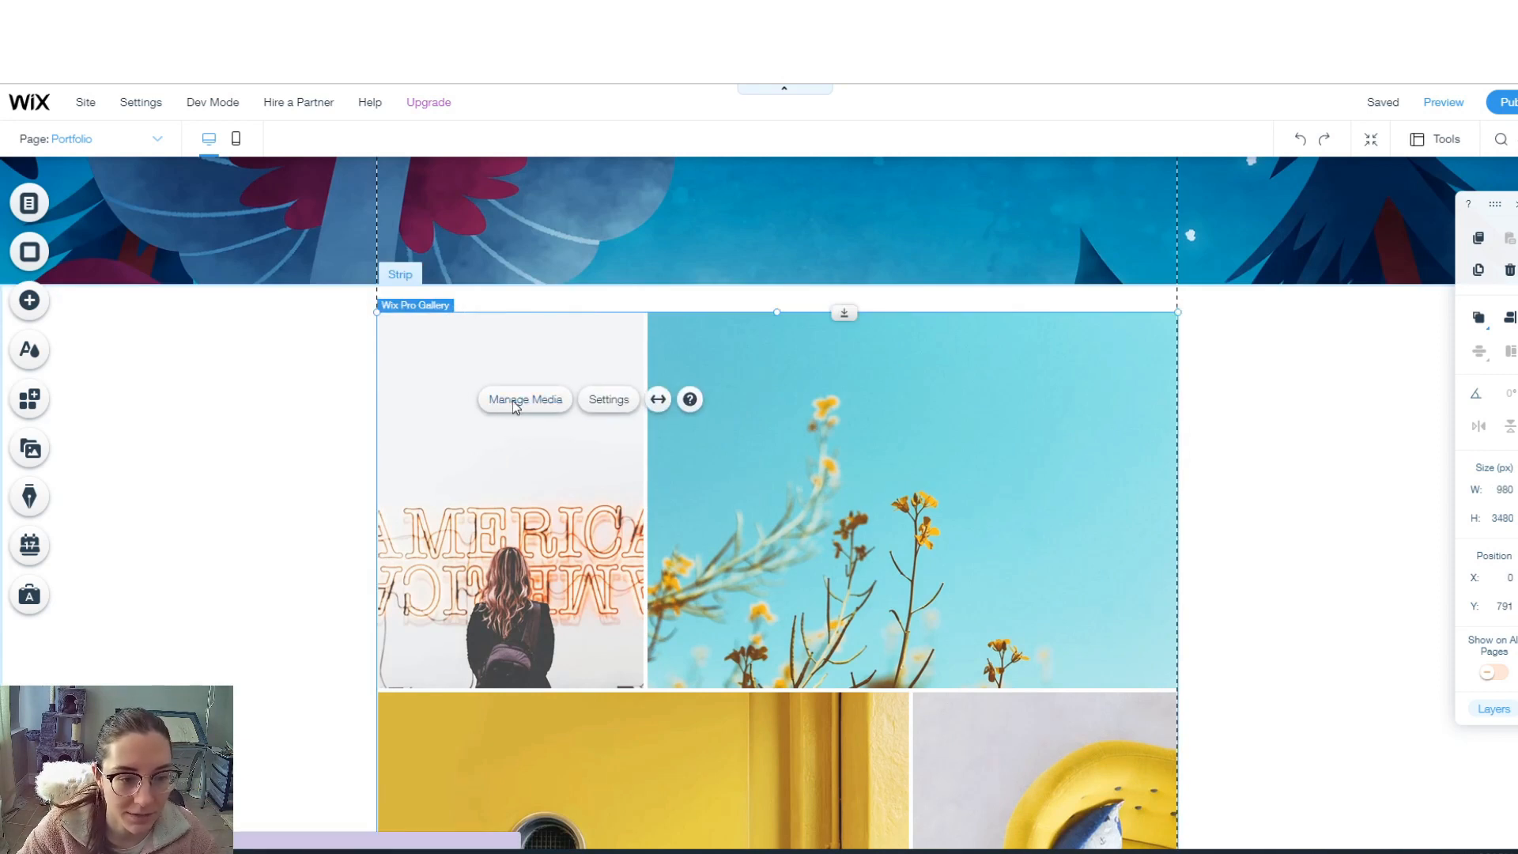
left_click(514, 402)
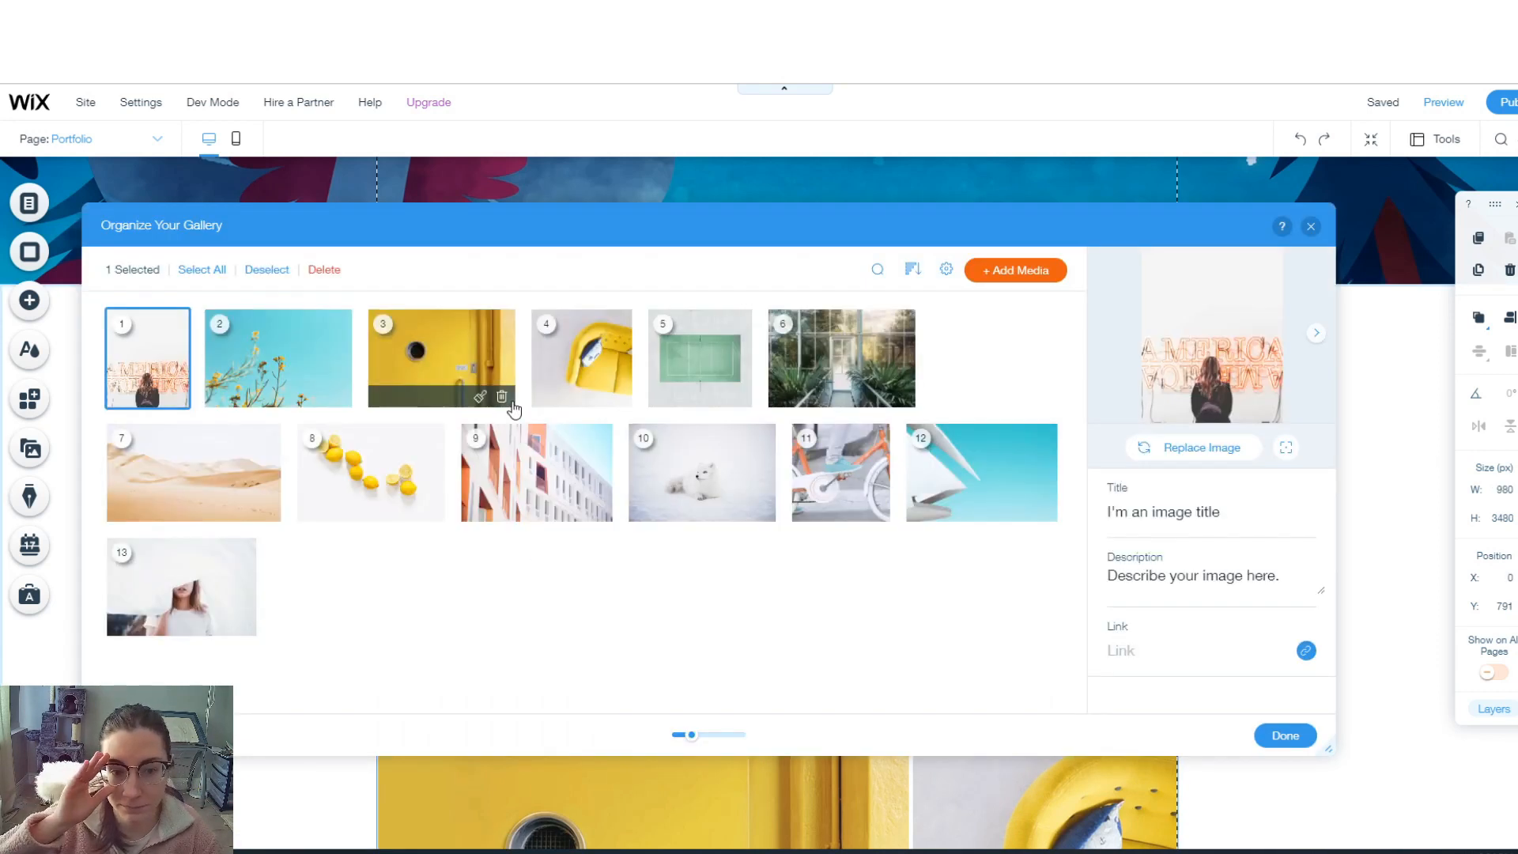
- Delete all 13 gallery images, then open Lion.png from site files in Photo Studio
left_click(189, 269)
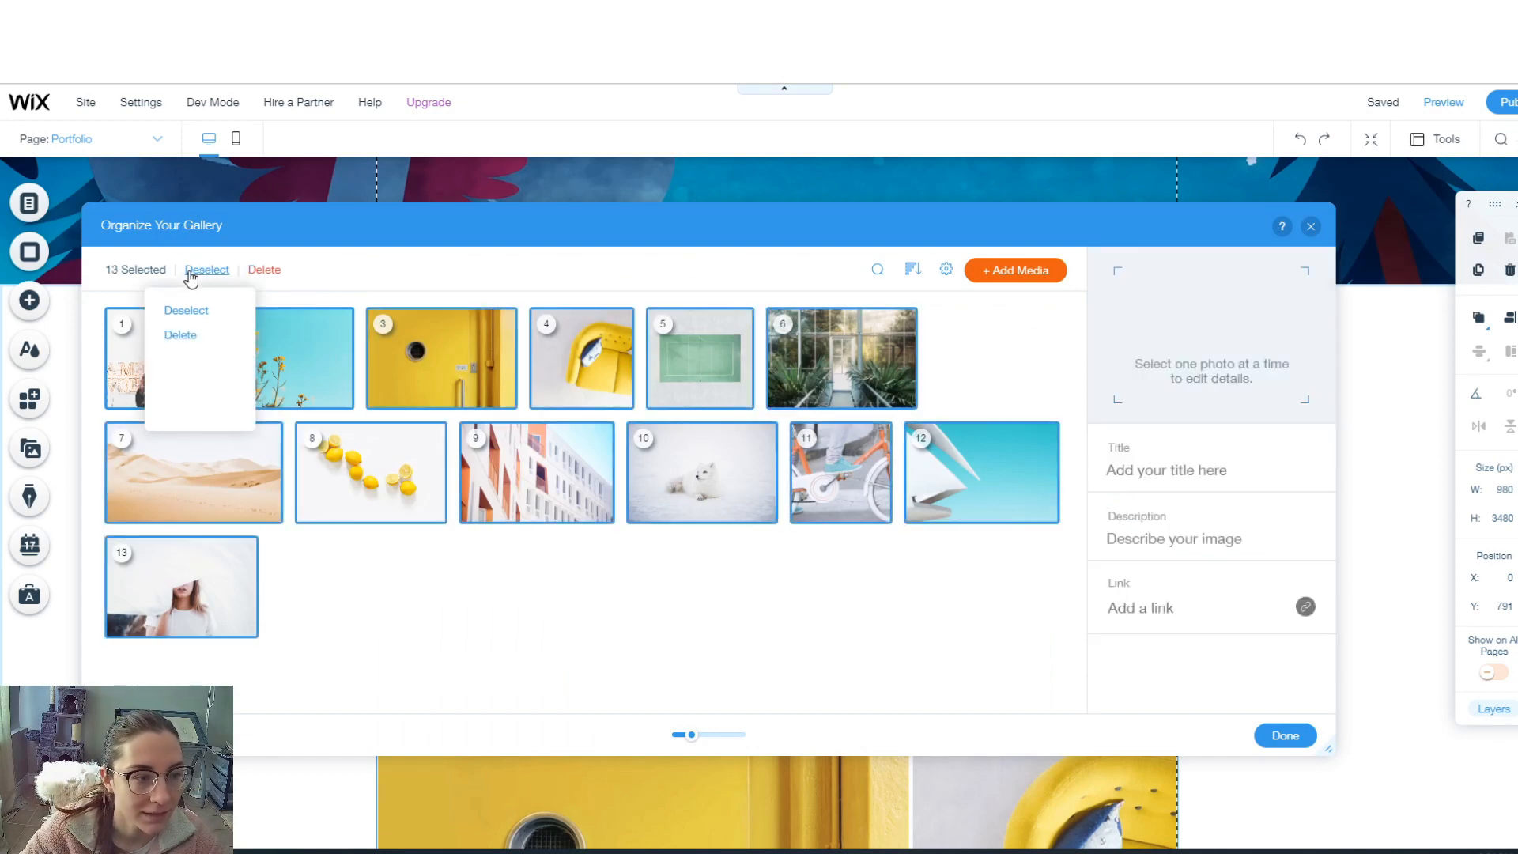
left_click(180, 335)
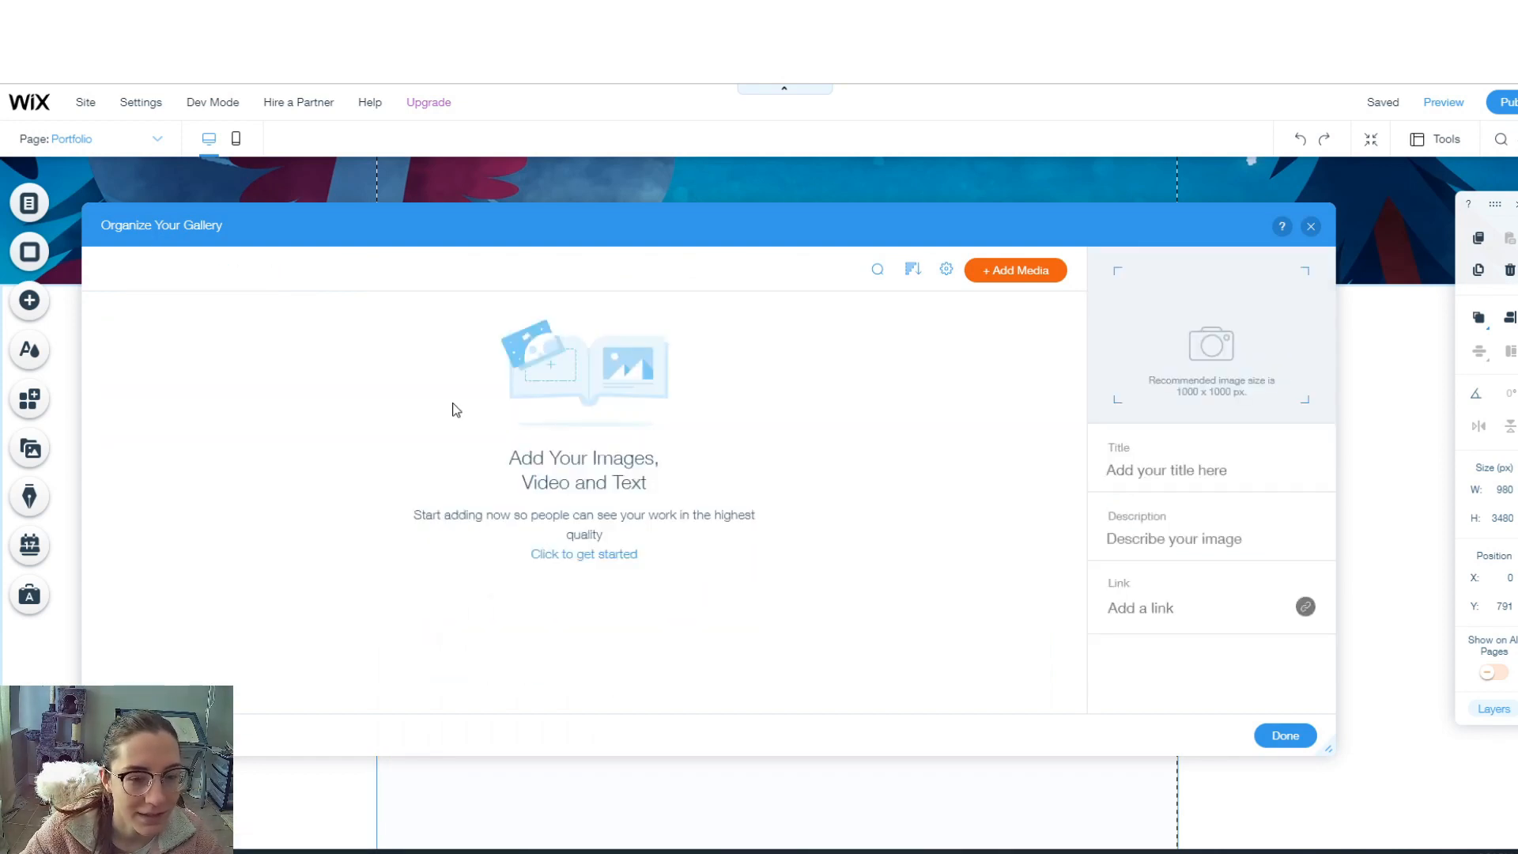
left_click(1025, 271)
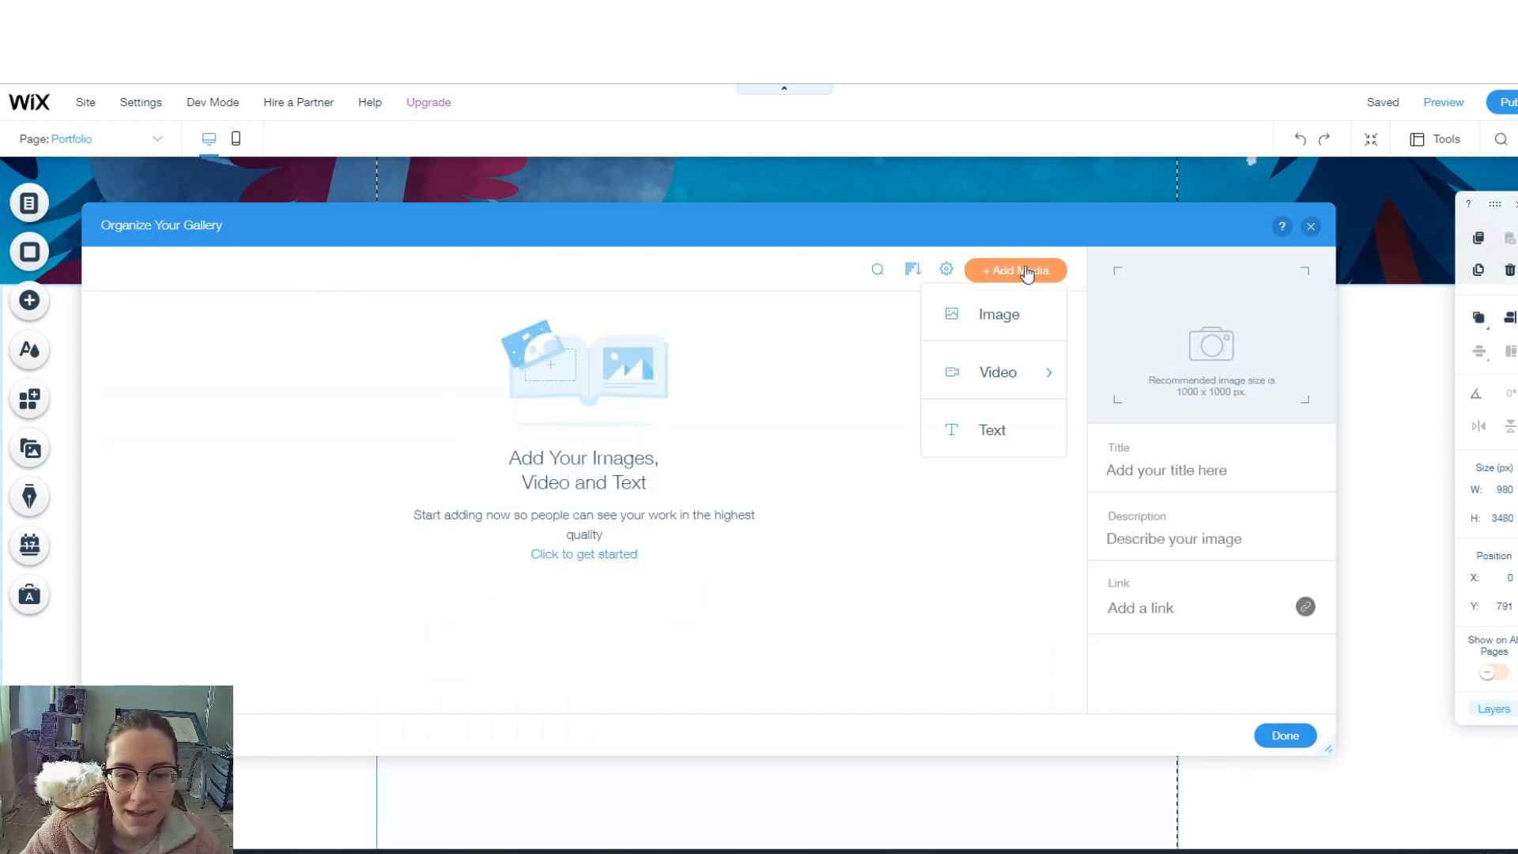
left_click(1018, 317)
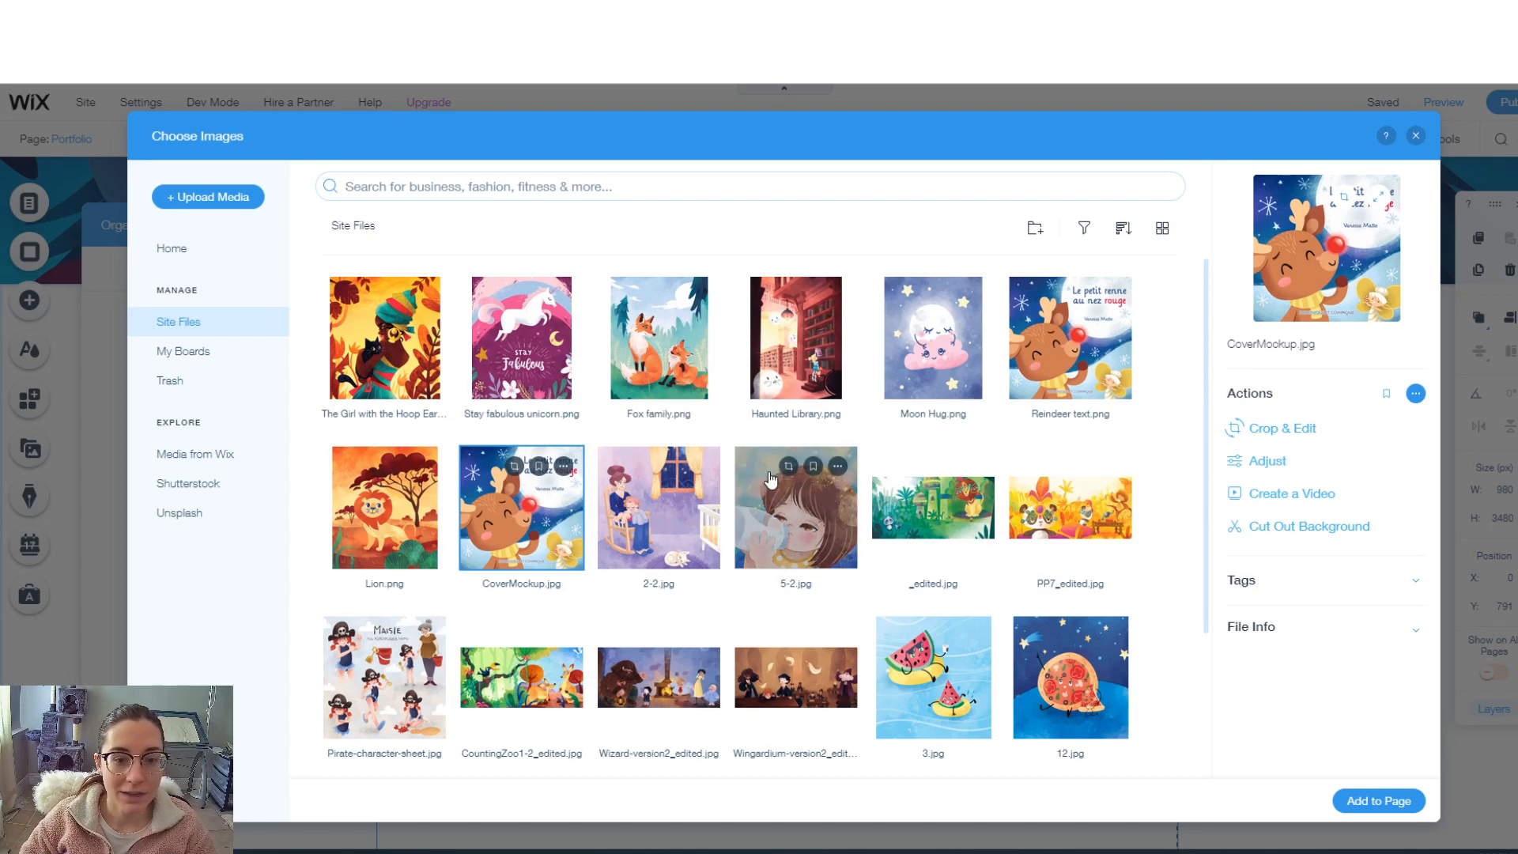
scroll(643, 575, "down", 1)
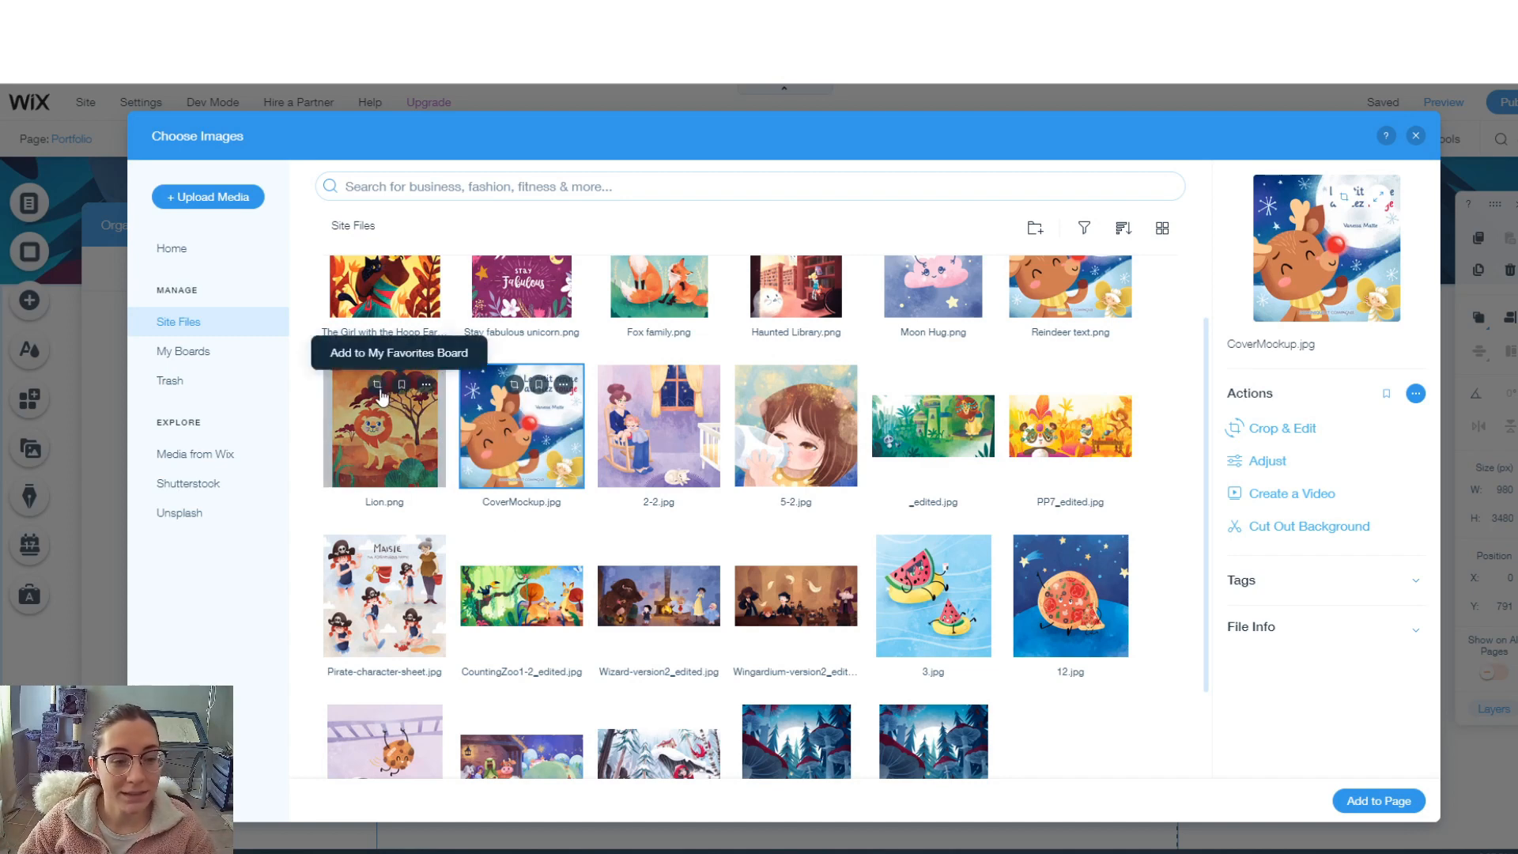
left_click(377, 388)
left_click(377, 388)
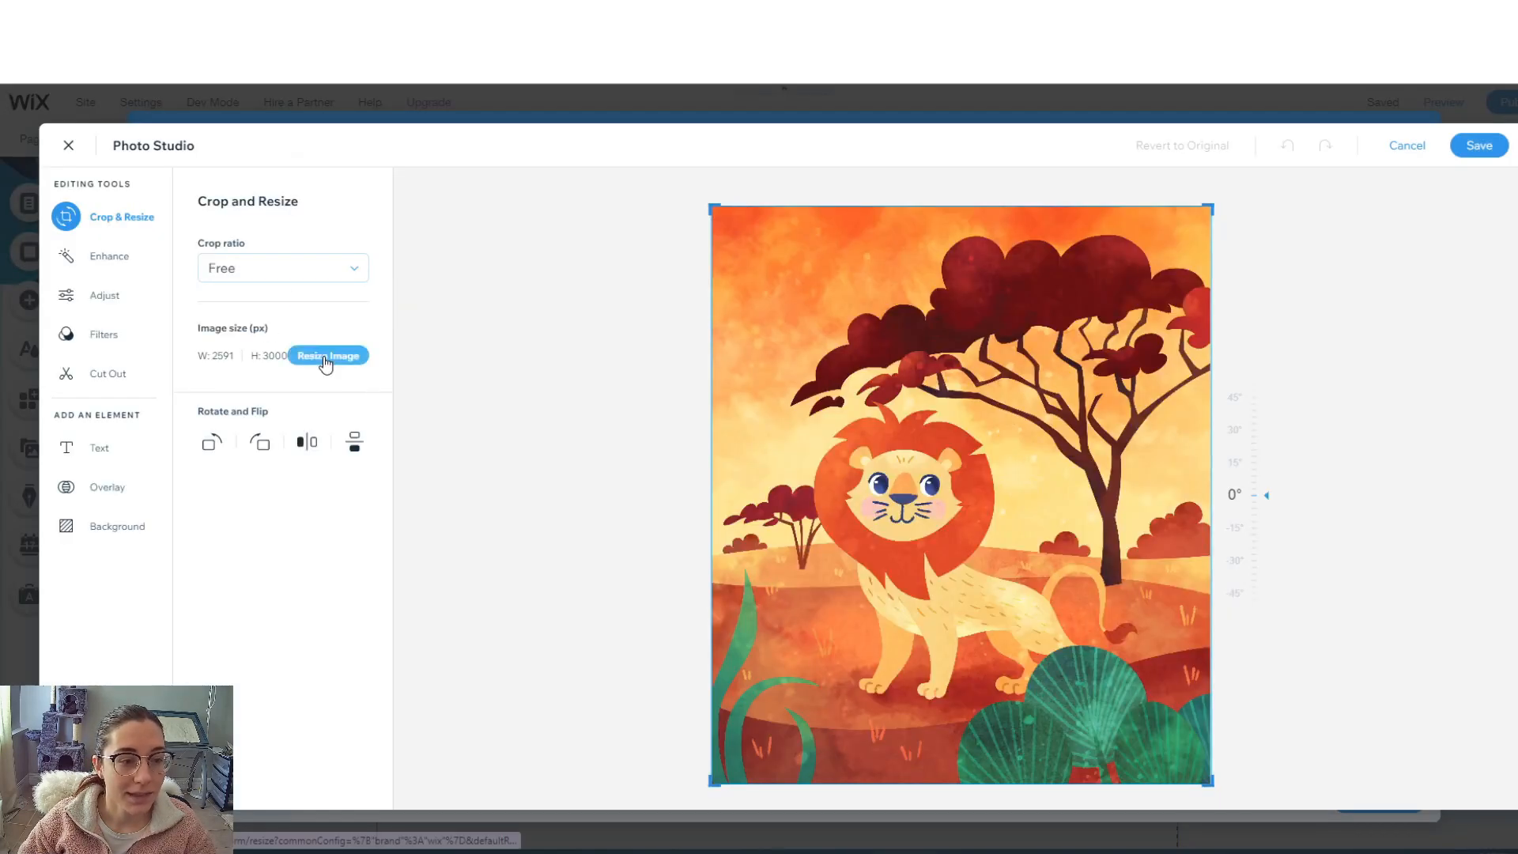
left_click(326, 357)
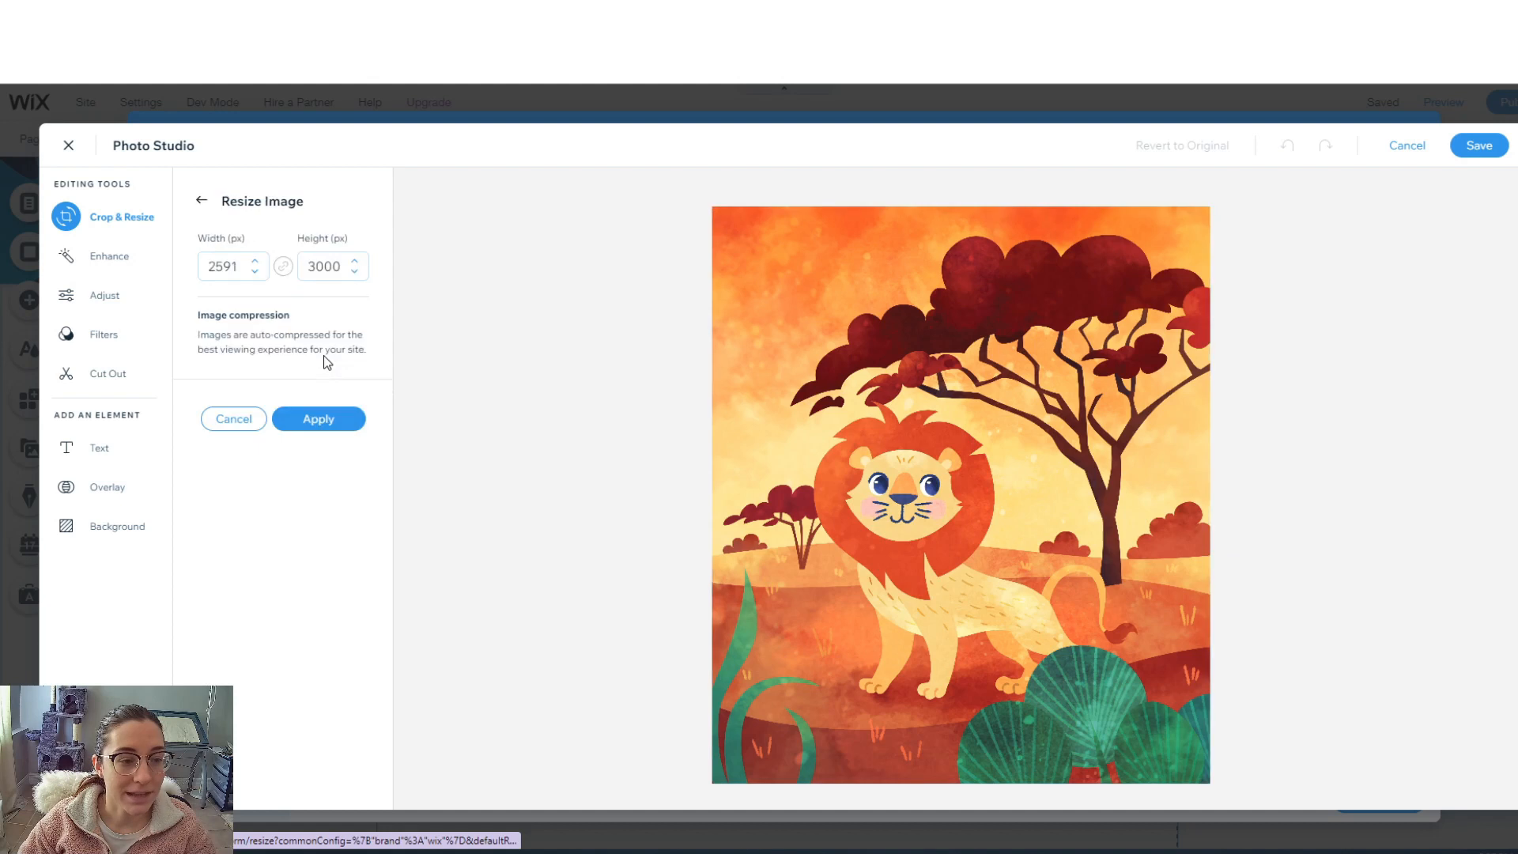
- Resize the Lion image to 1200 px wide and save it as Lion_edited.jpg
double_click(238, 267)
type("1200")
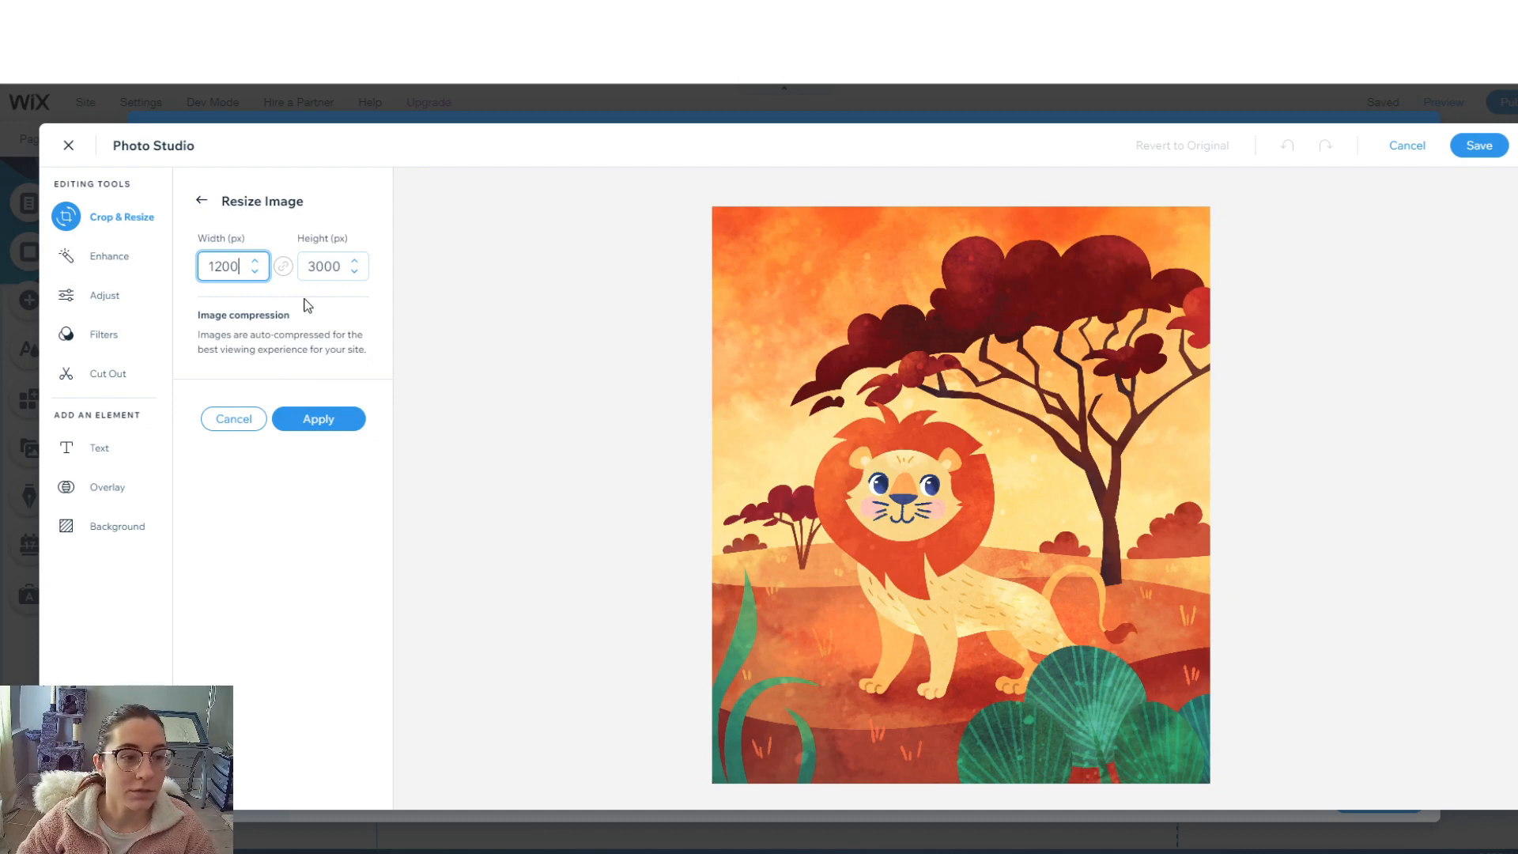
left_click(304, 421)
left_click(1474, 145)
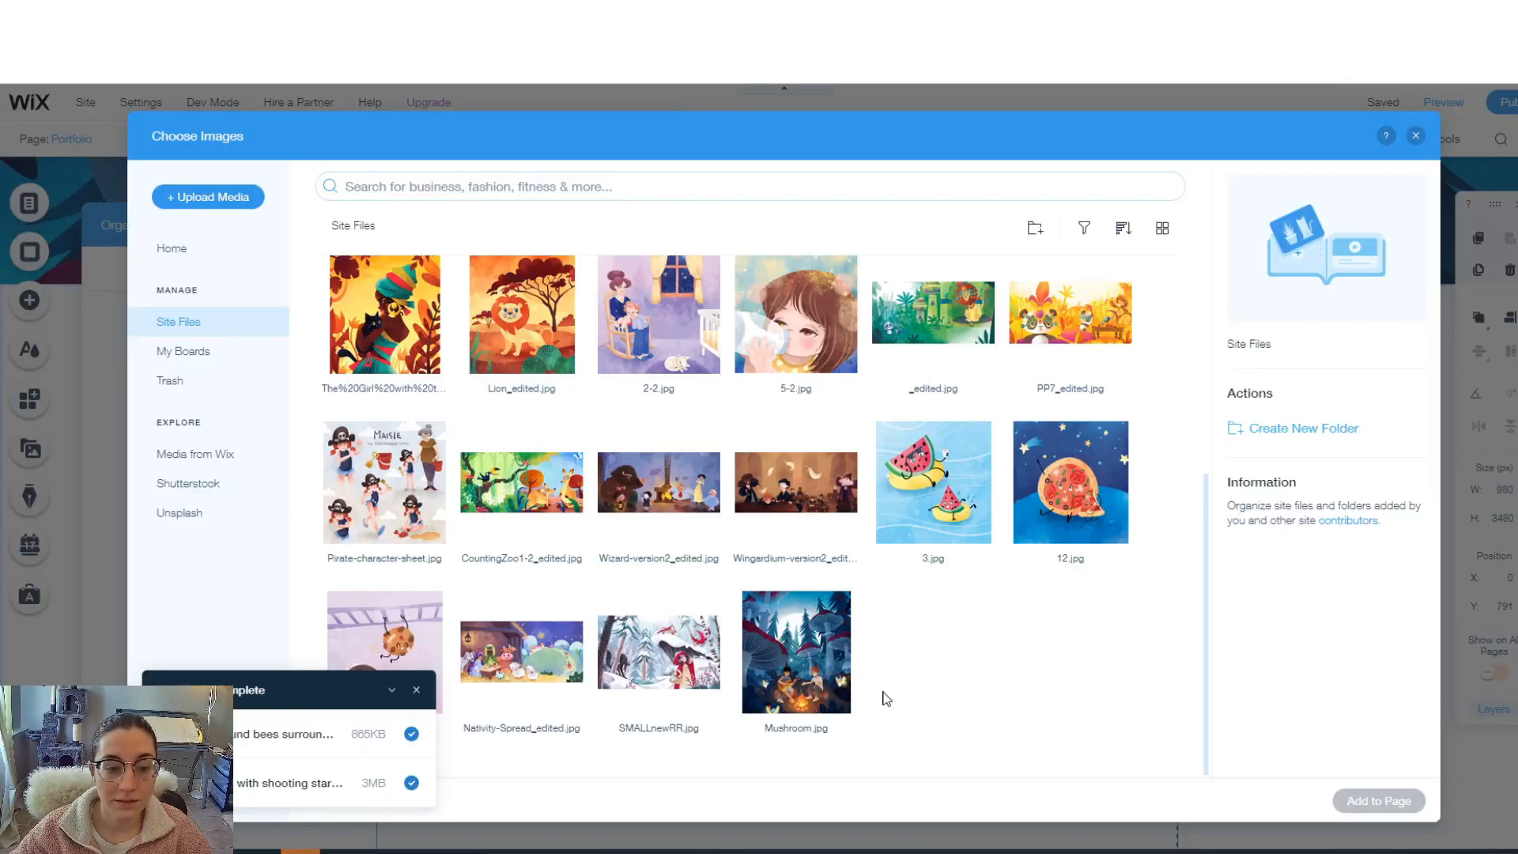
left_click(658, 653)
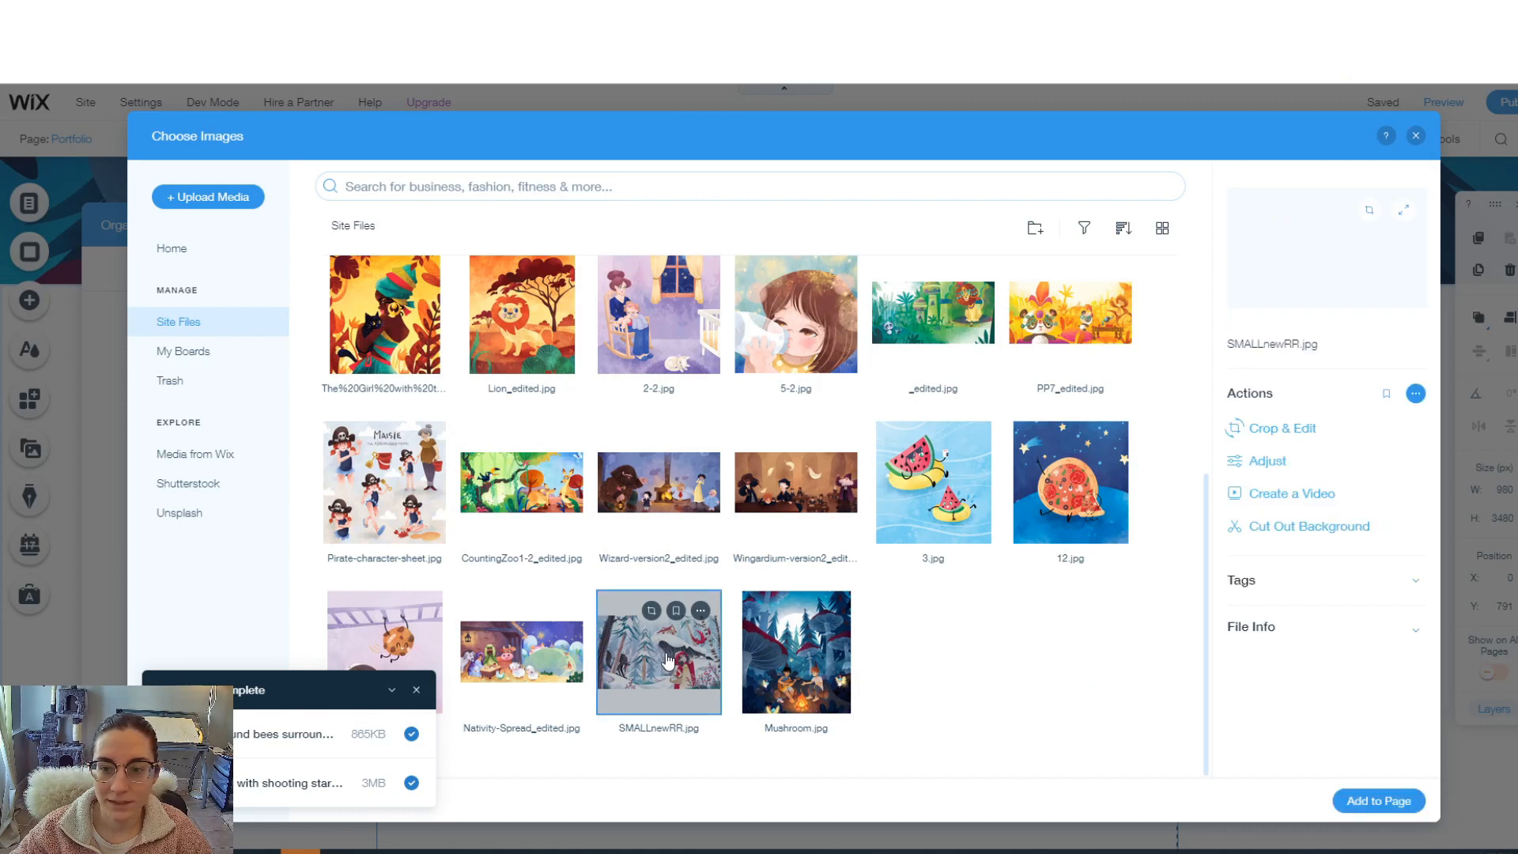
- Rename SMALLnewRR.jpg to 'Winter red riding hood', tag it winter and children's book, and add the illustrations to the gallery
left_click(1300, 342)
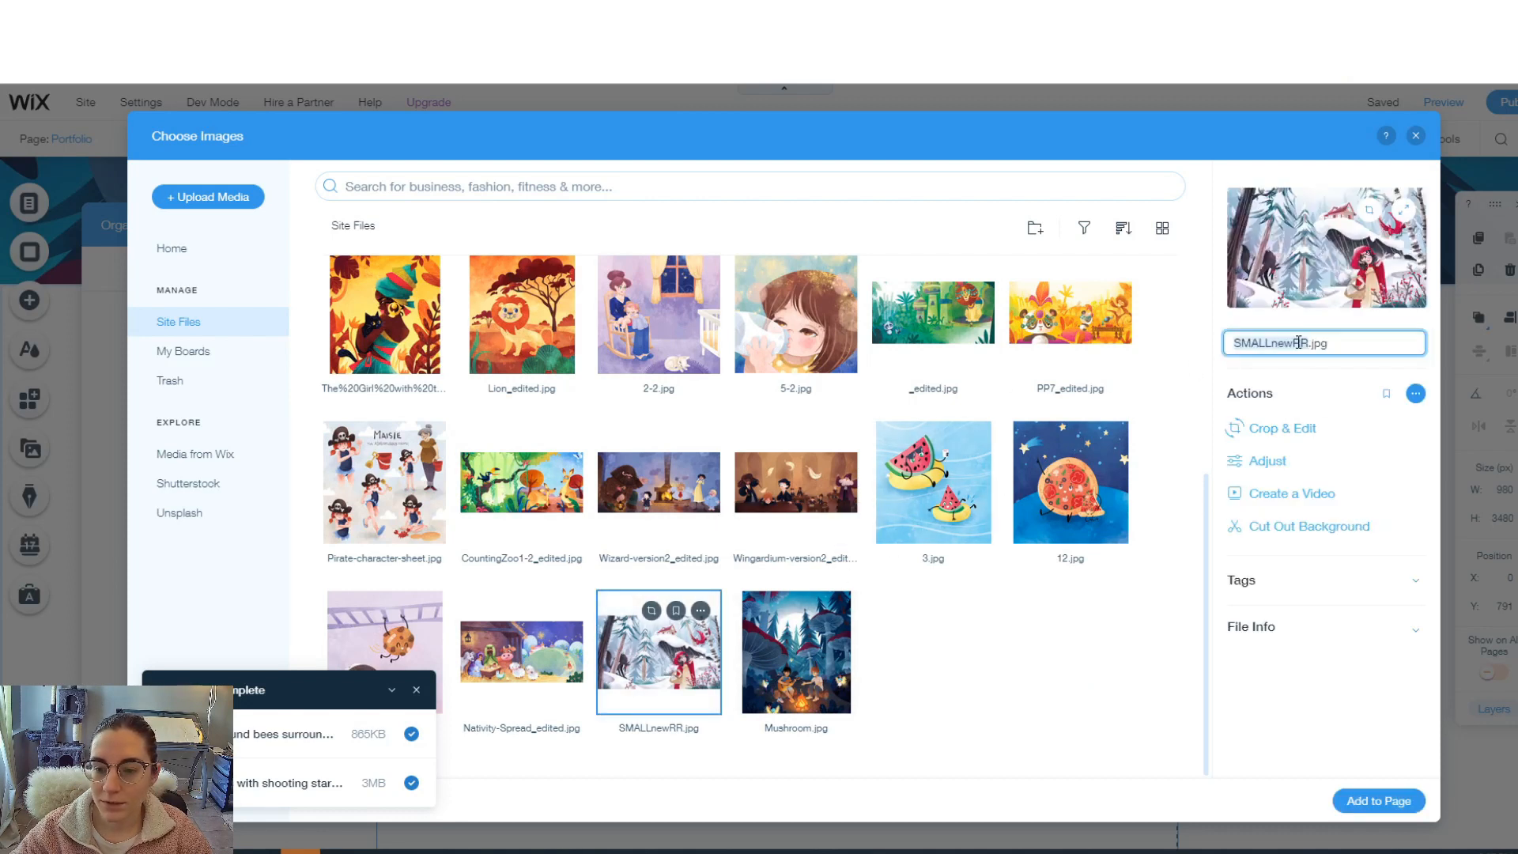
left_click(1349, 340)
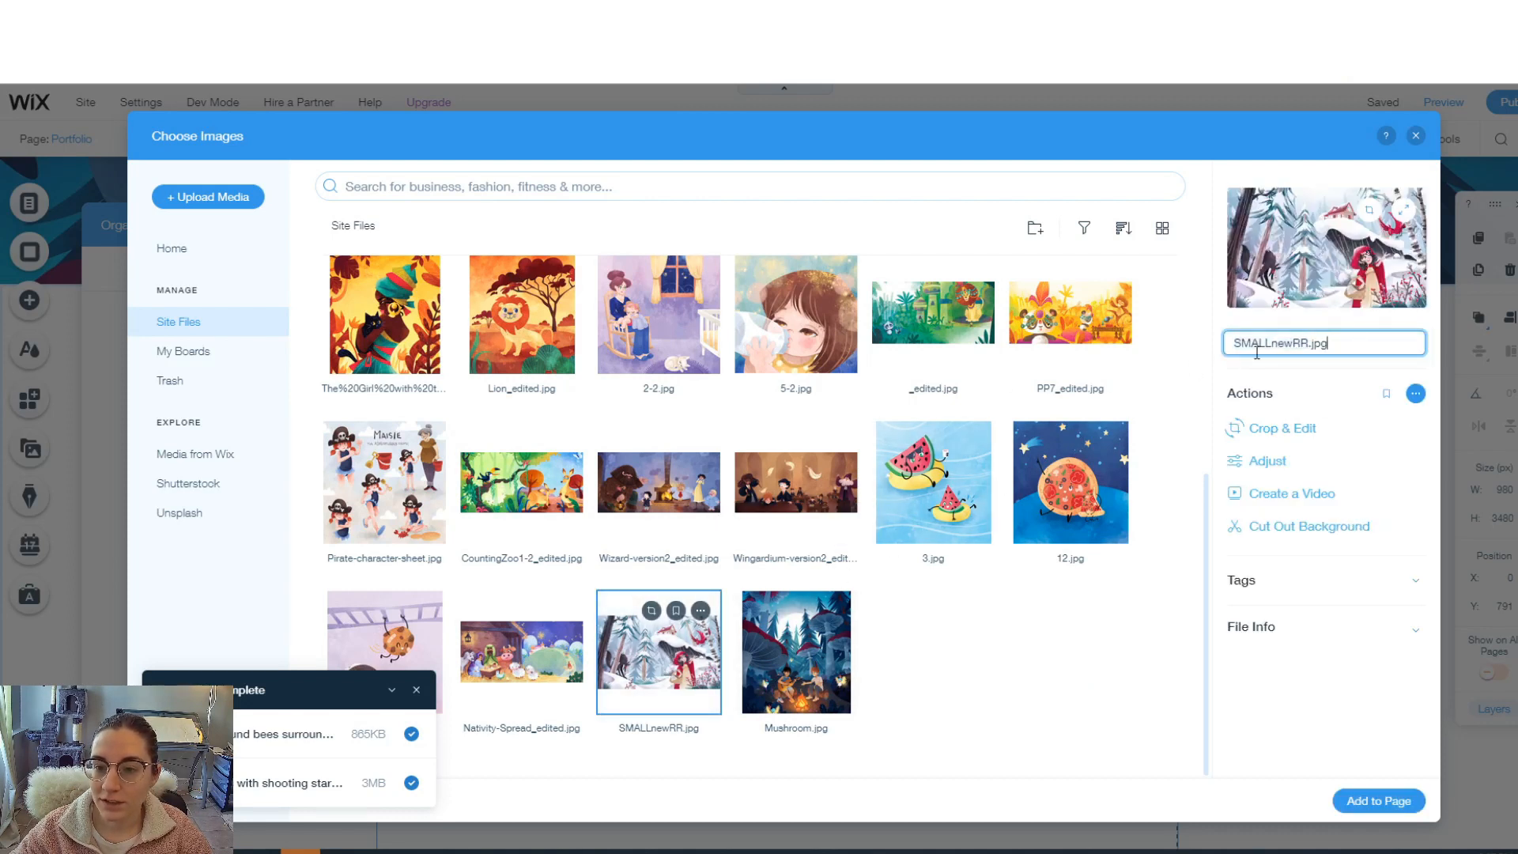
left_click(1259, 585)
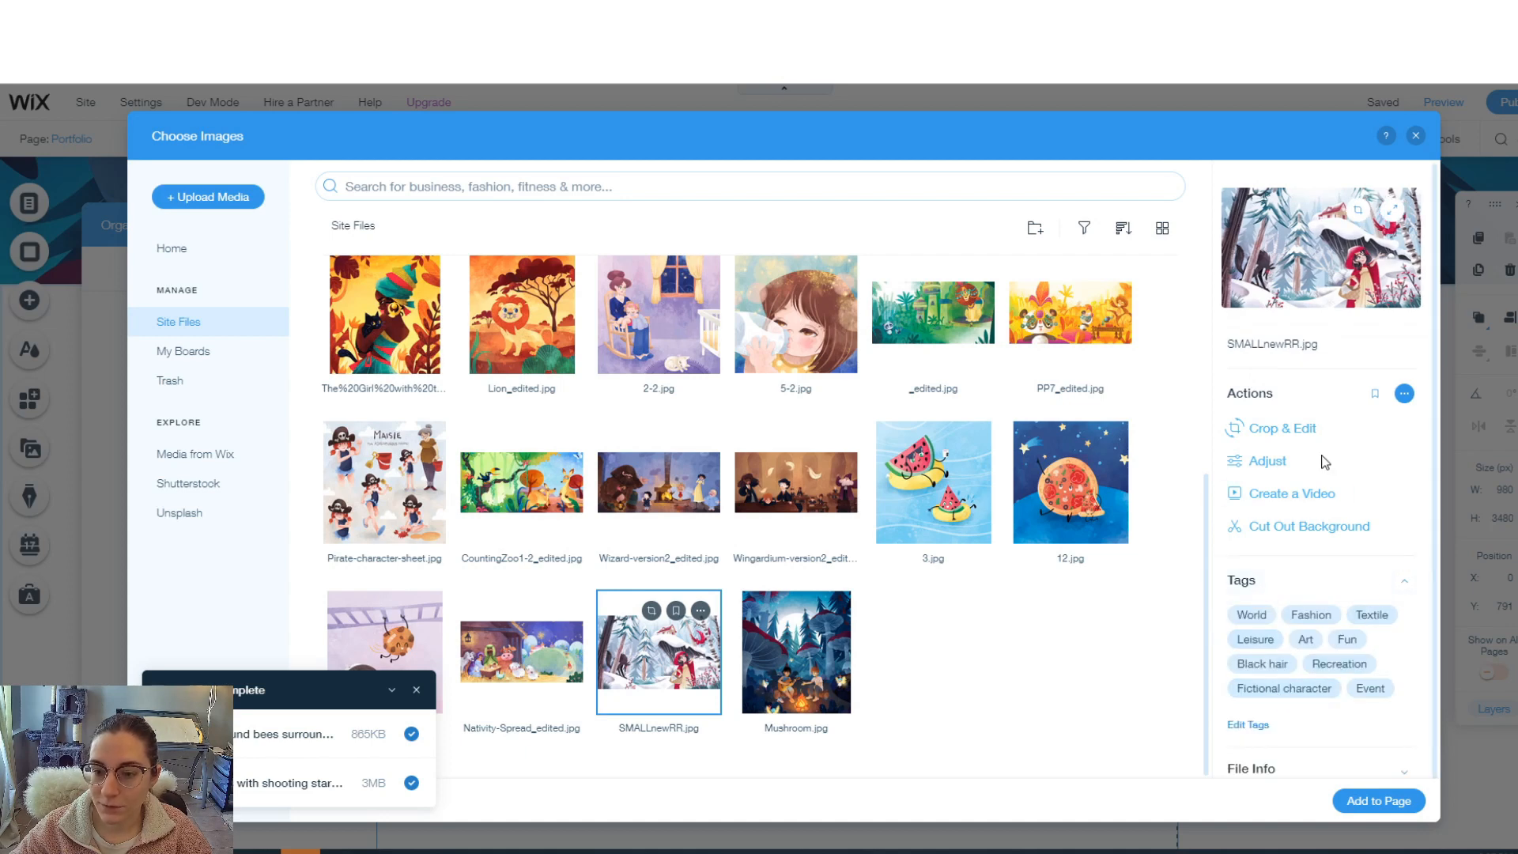
left_click(1304, 352)
left_click(1296, 345)
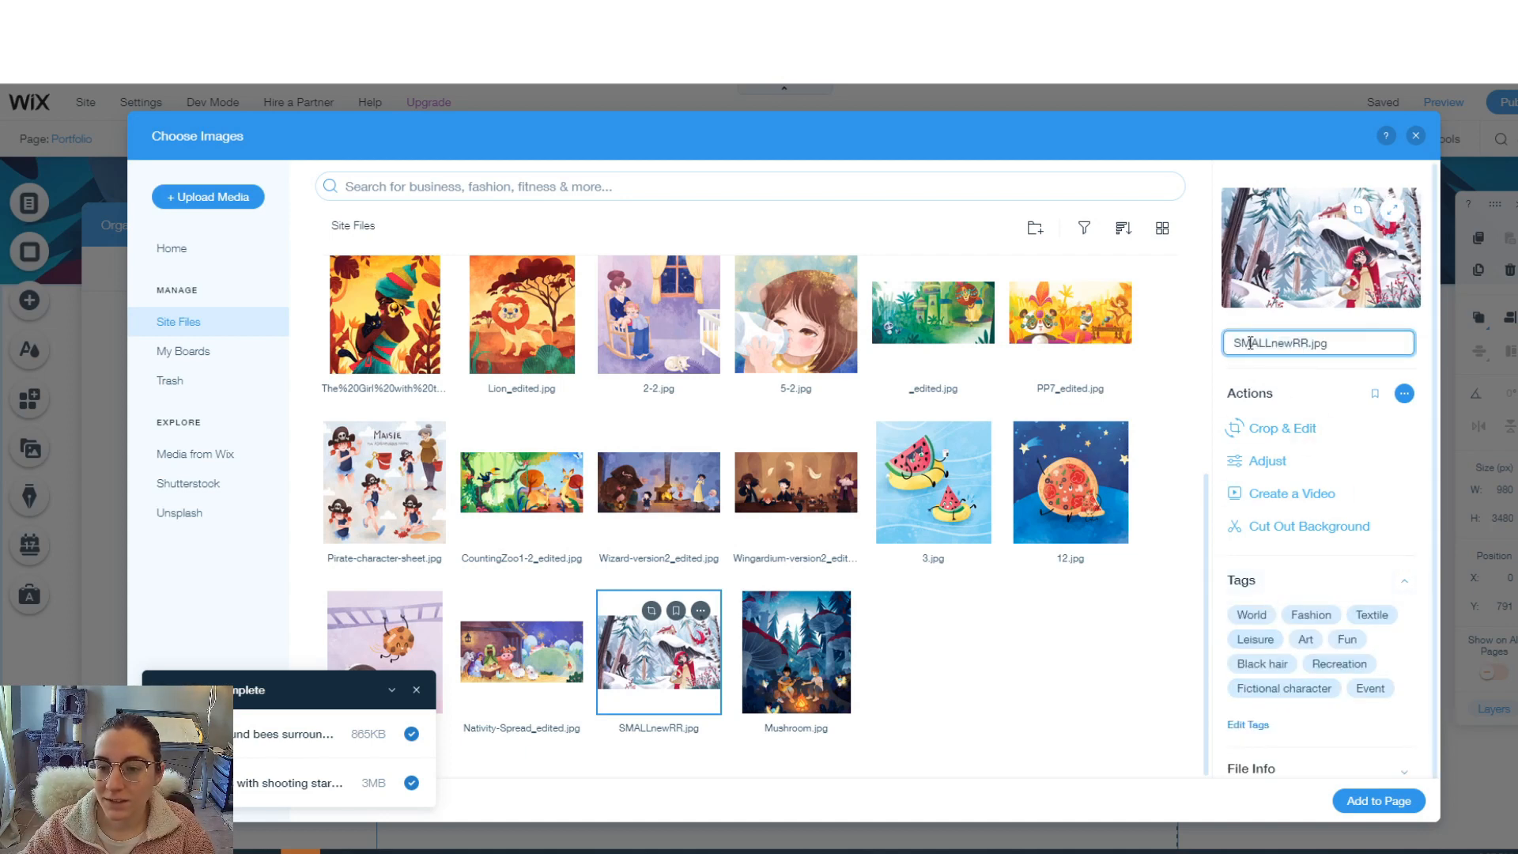
left_click_drag(1347, 341, 1225, 349)
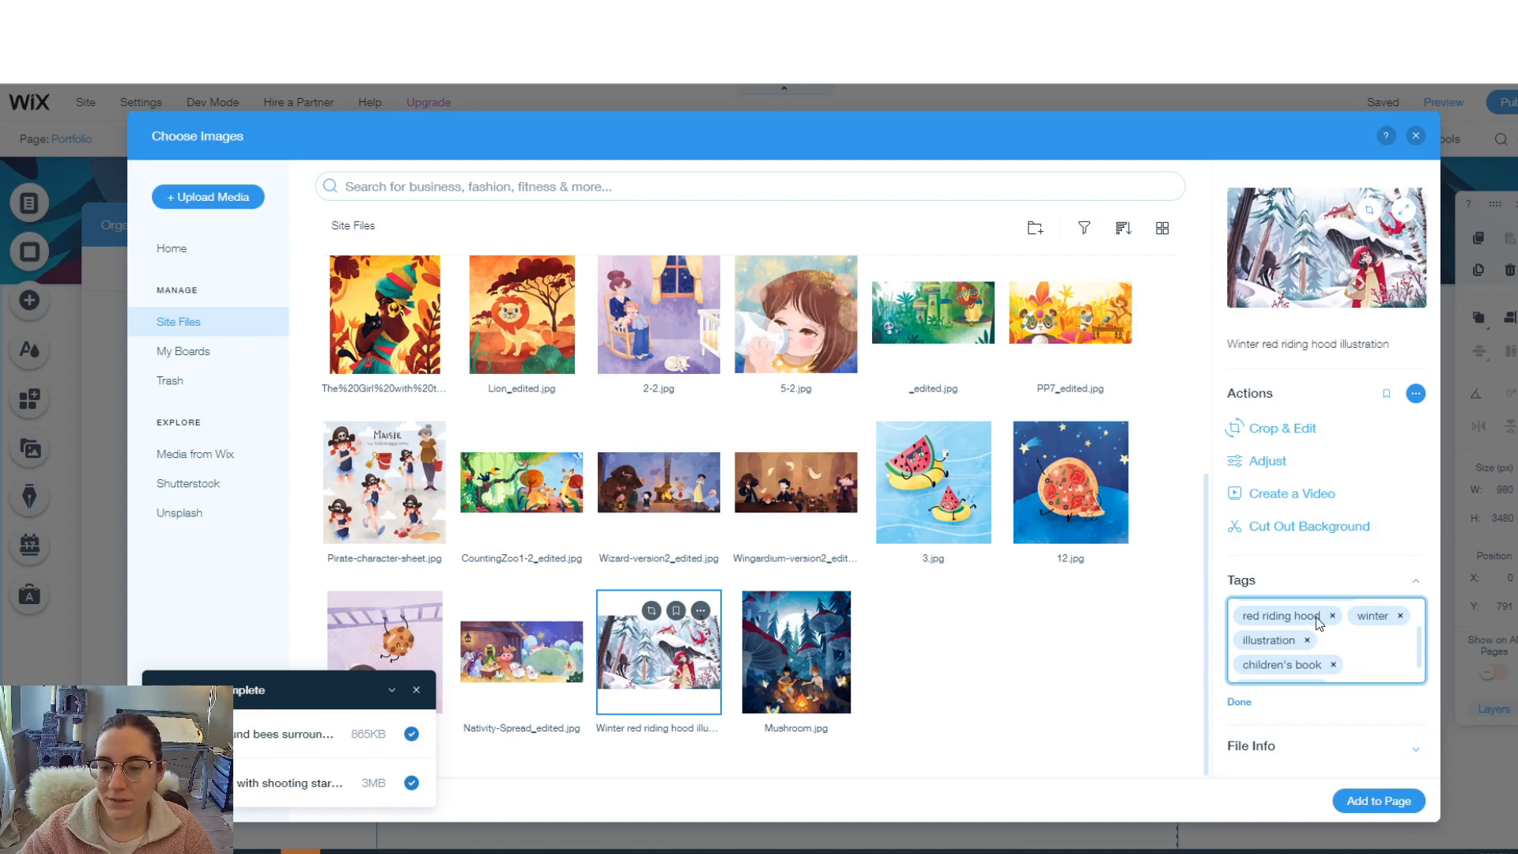
left_click(1242, 702)
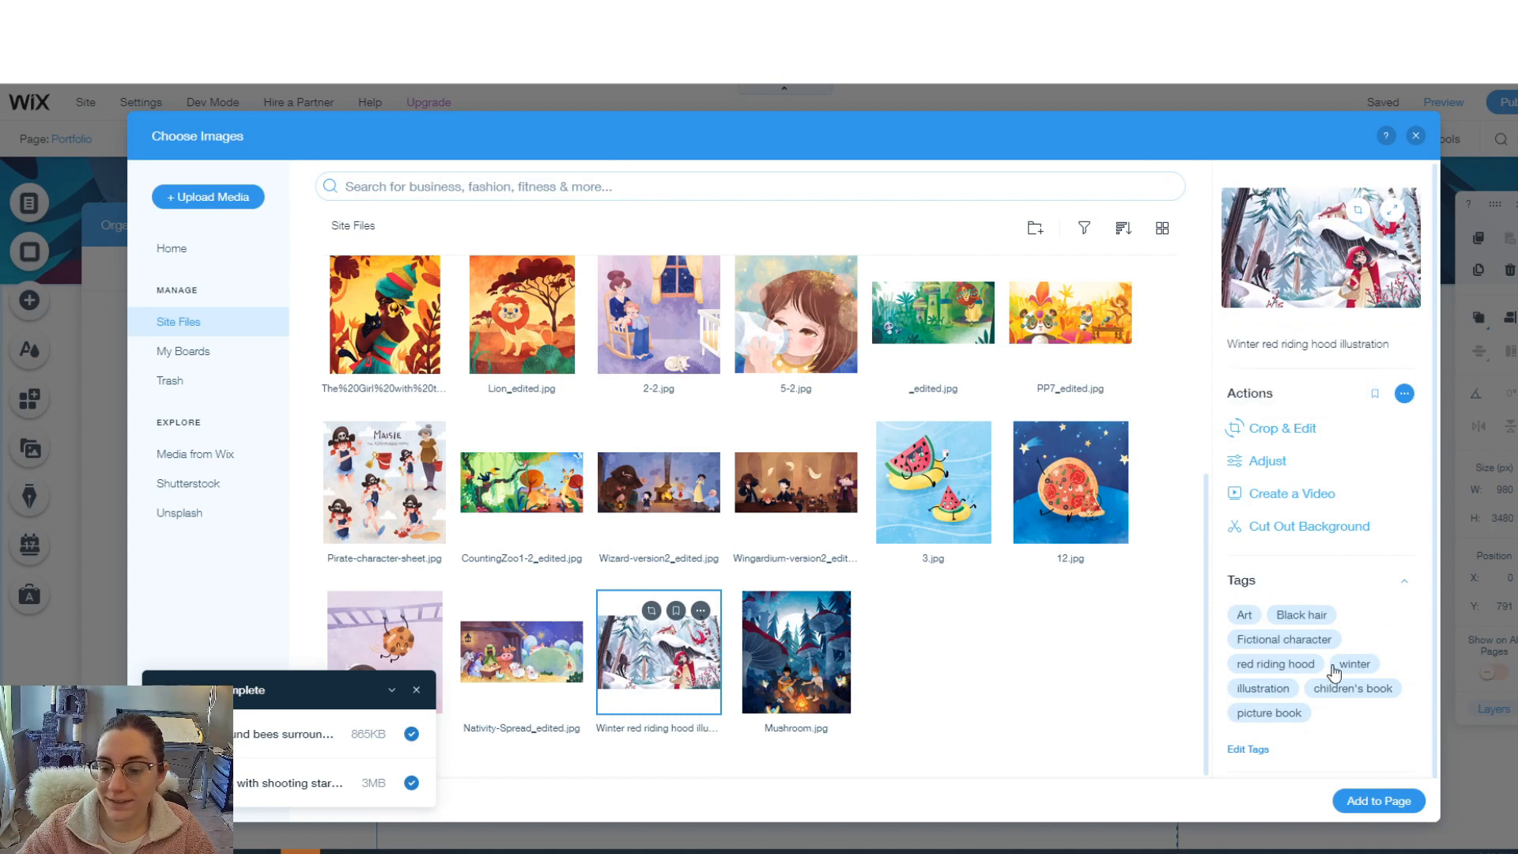
left_click(1376, 801)
left_click_drag(653, 215, 668, 165)
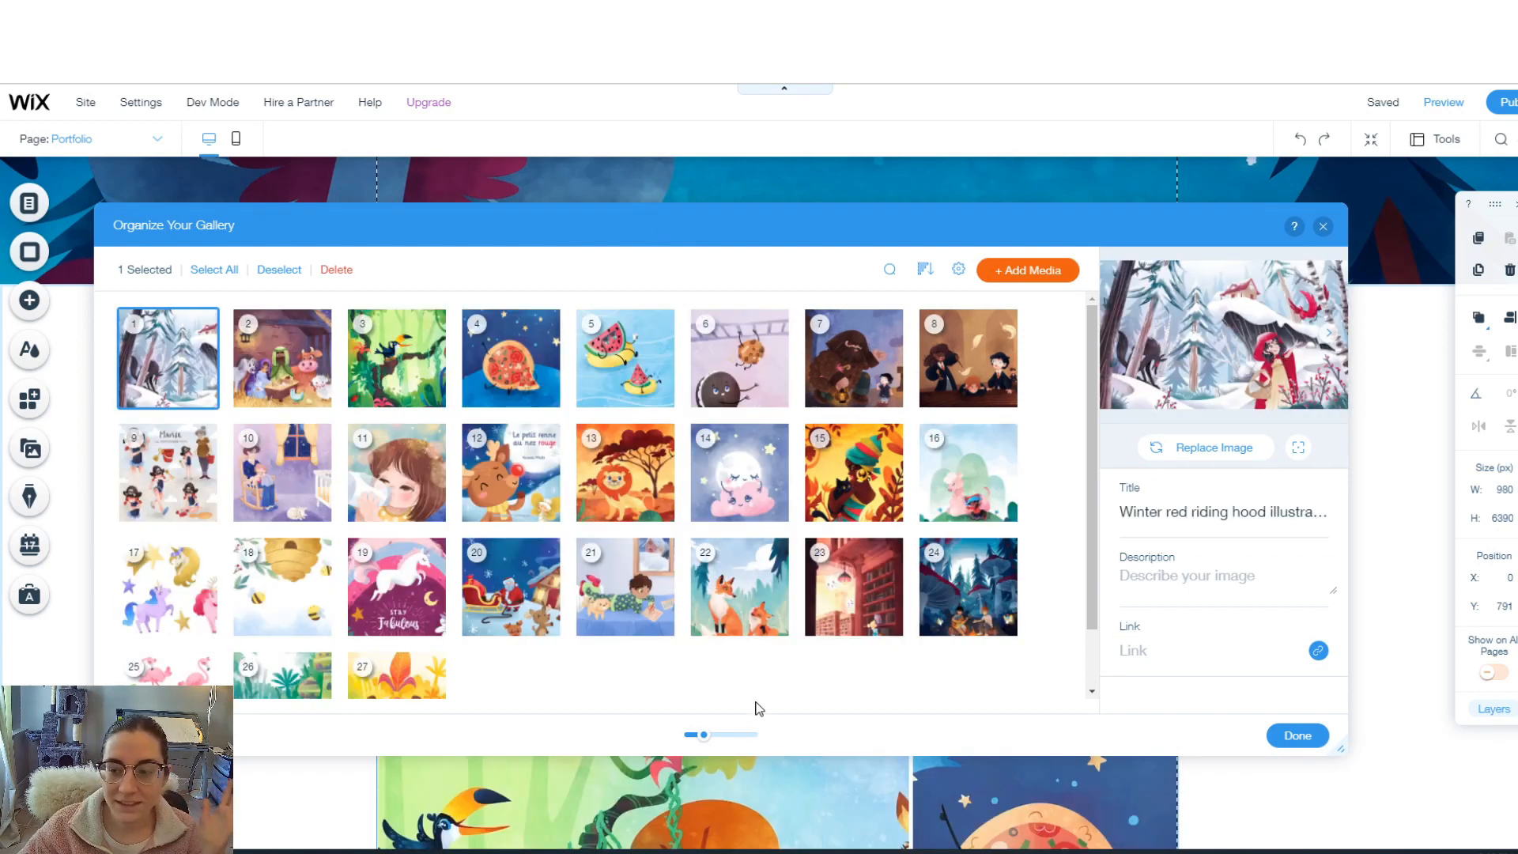
- Finish organizing the gallery images and switch the gallery layout to Masonry
left_click(1298, 736)
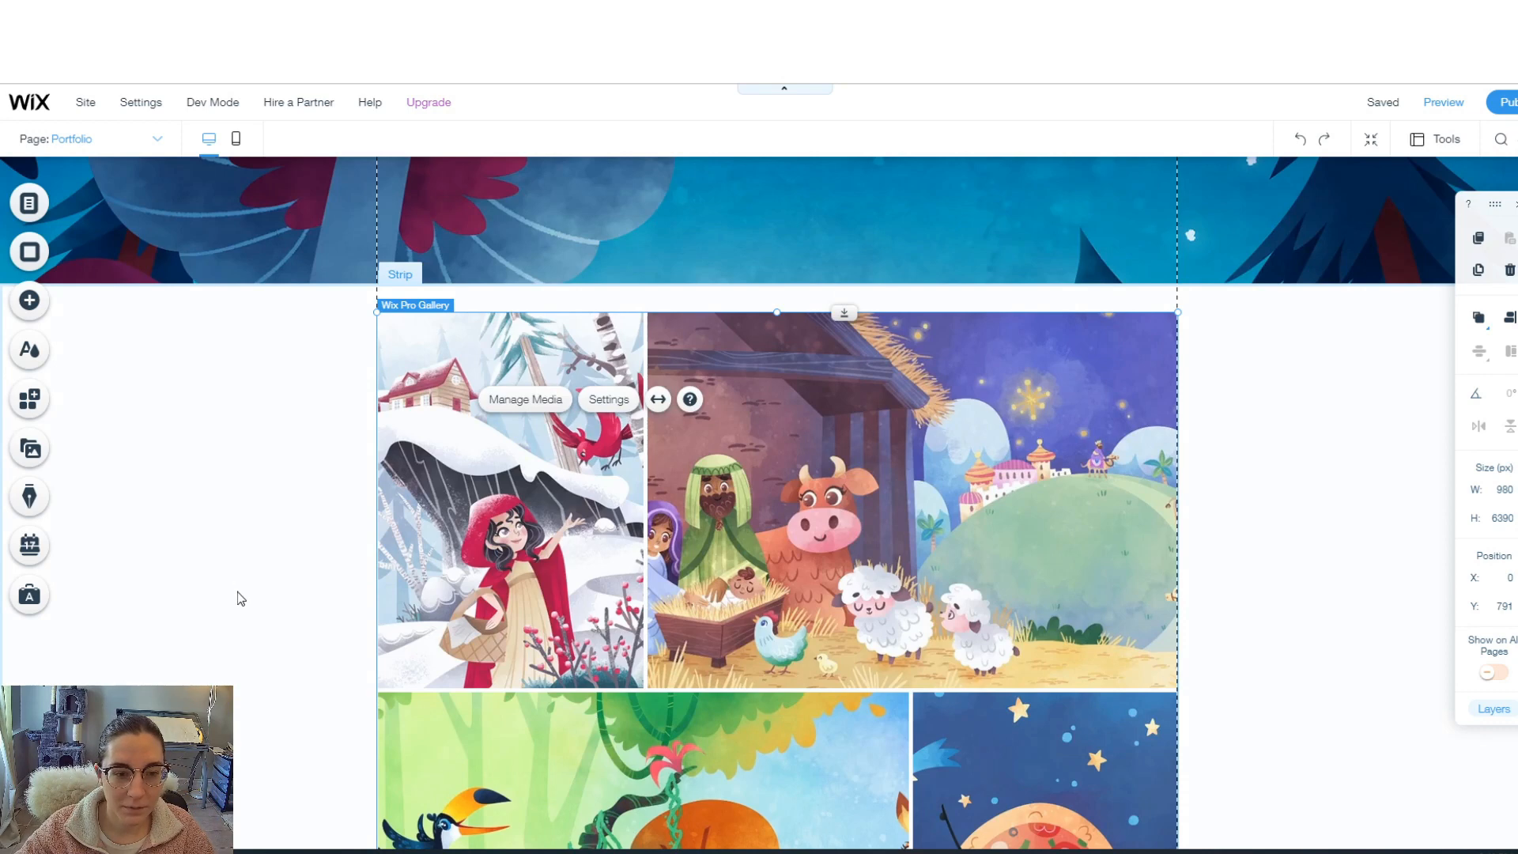
scroll(240, 605, "down", 9)
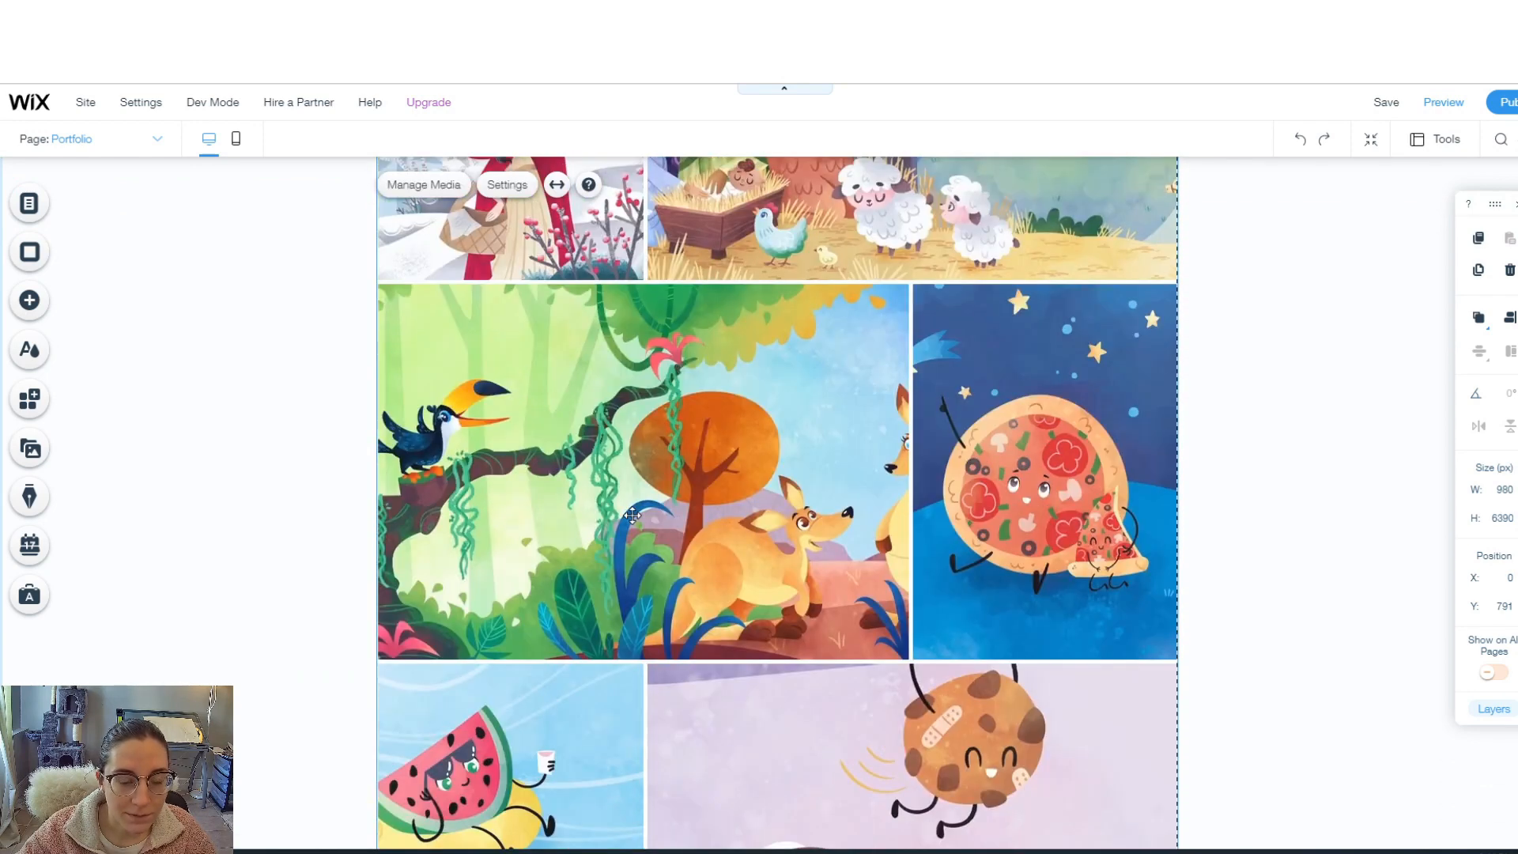
scroll(633, 516, "up", 4)
left_click(538, 214)
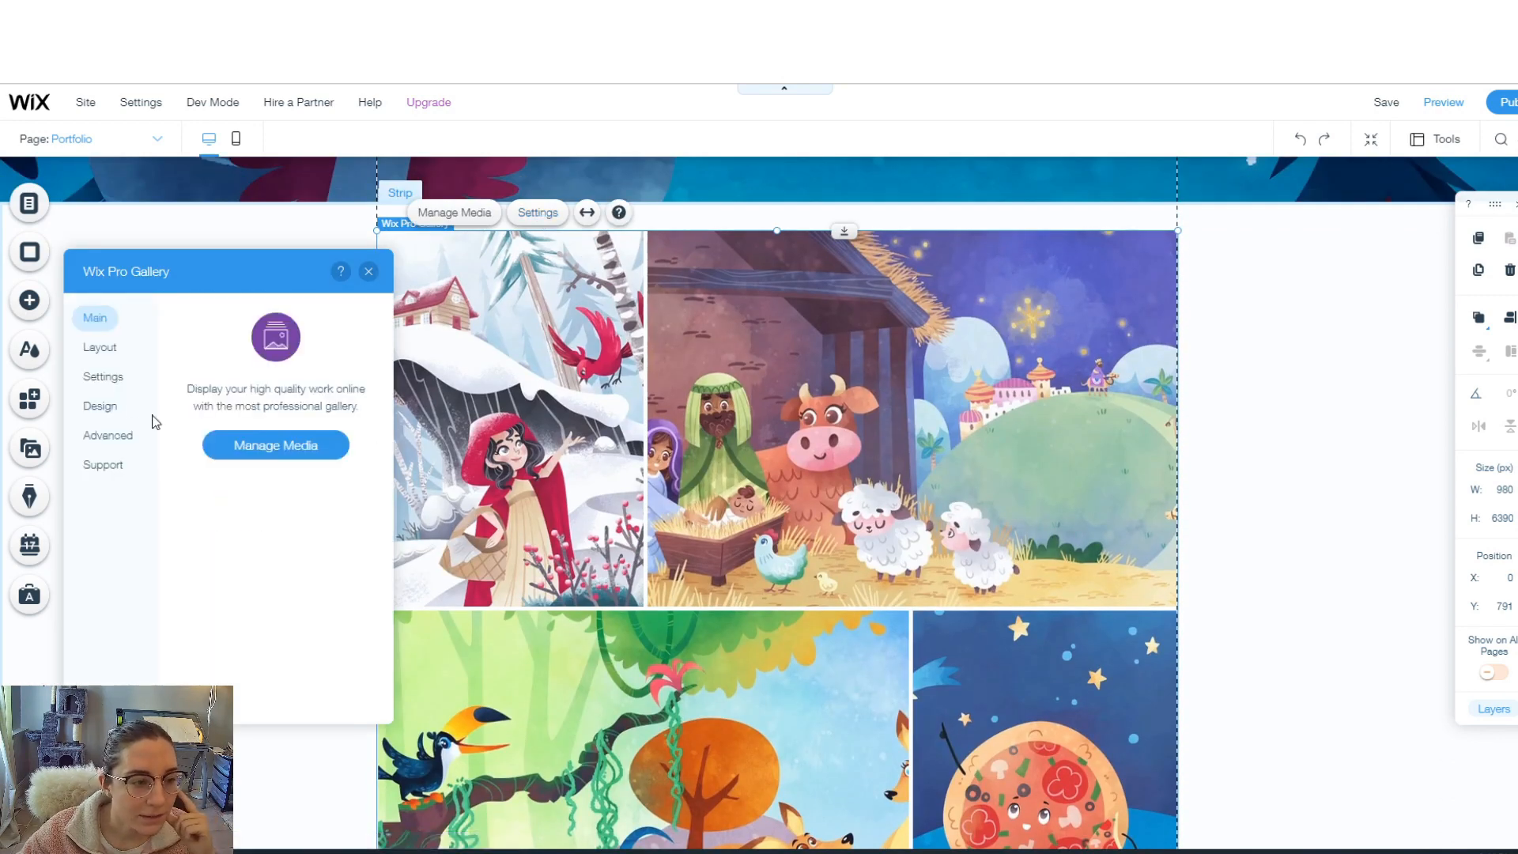
left_click(100, 347)
left_click(276, 340)
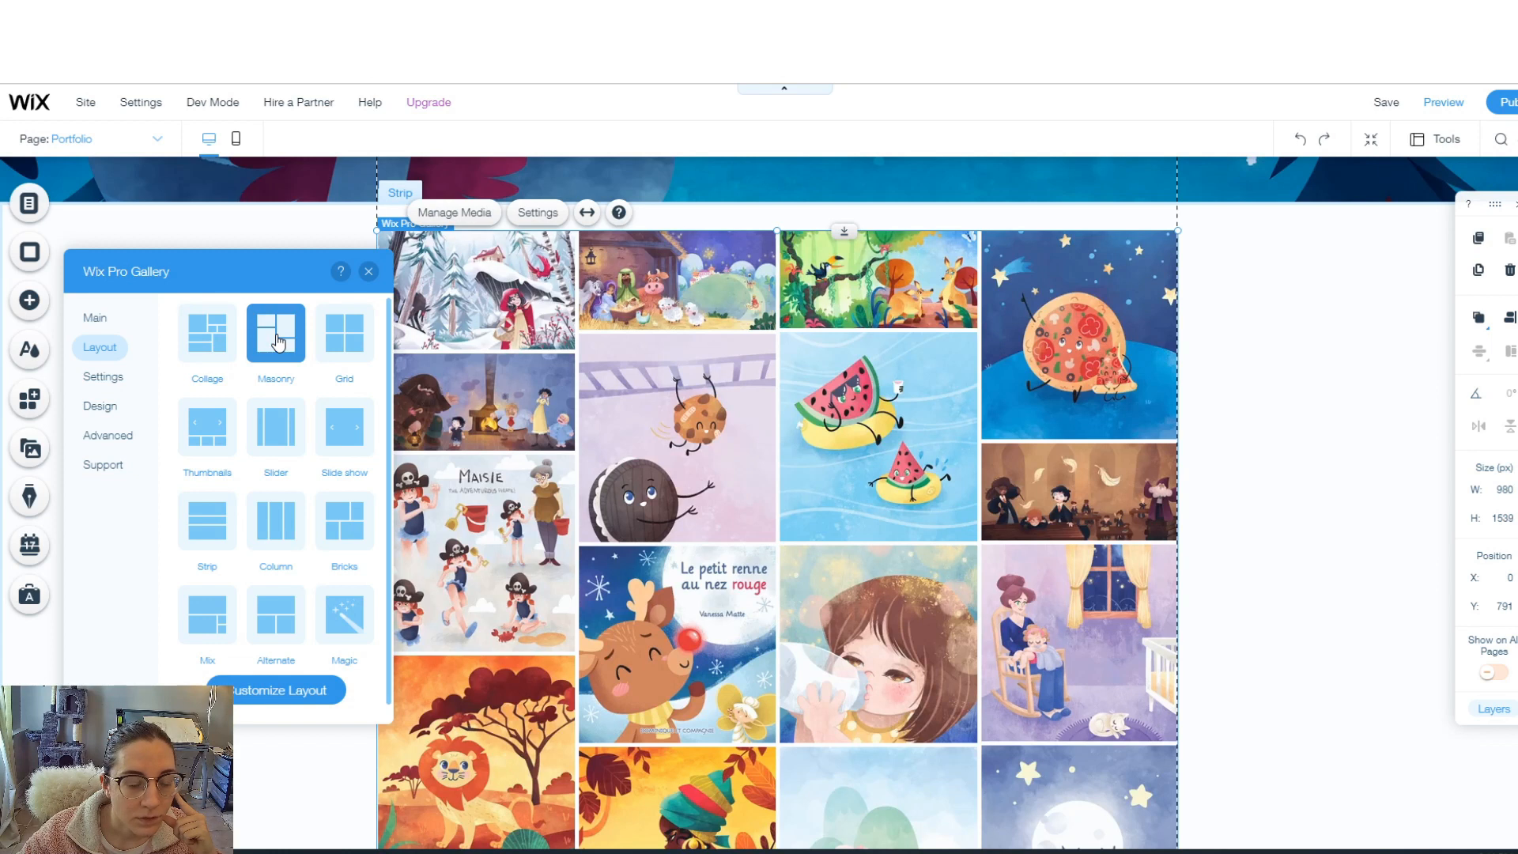
left_click(271, 700)
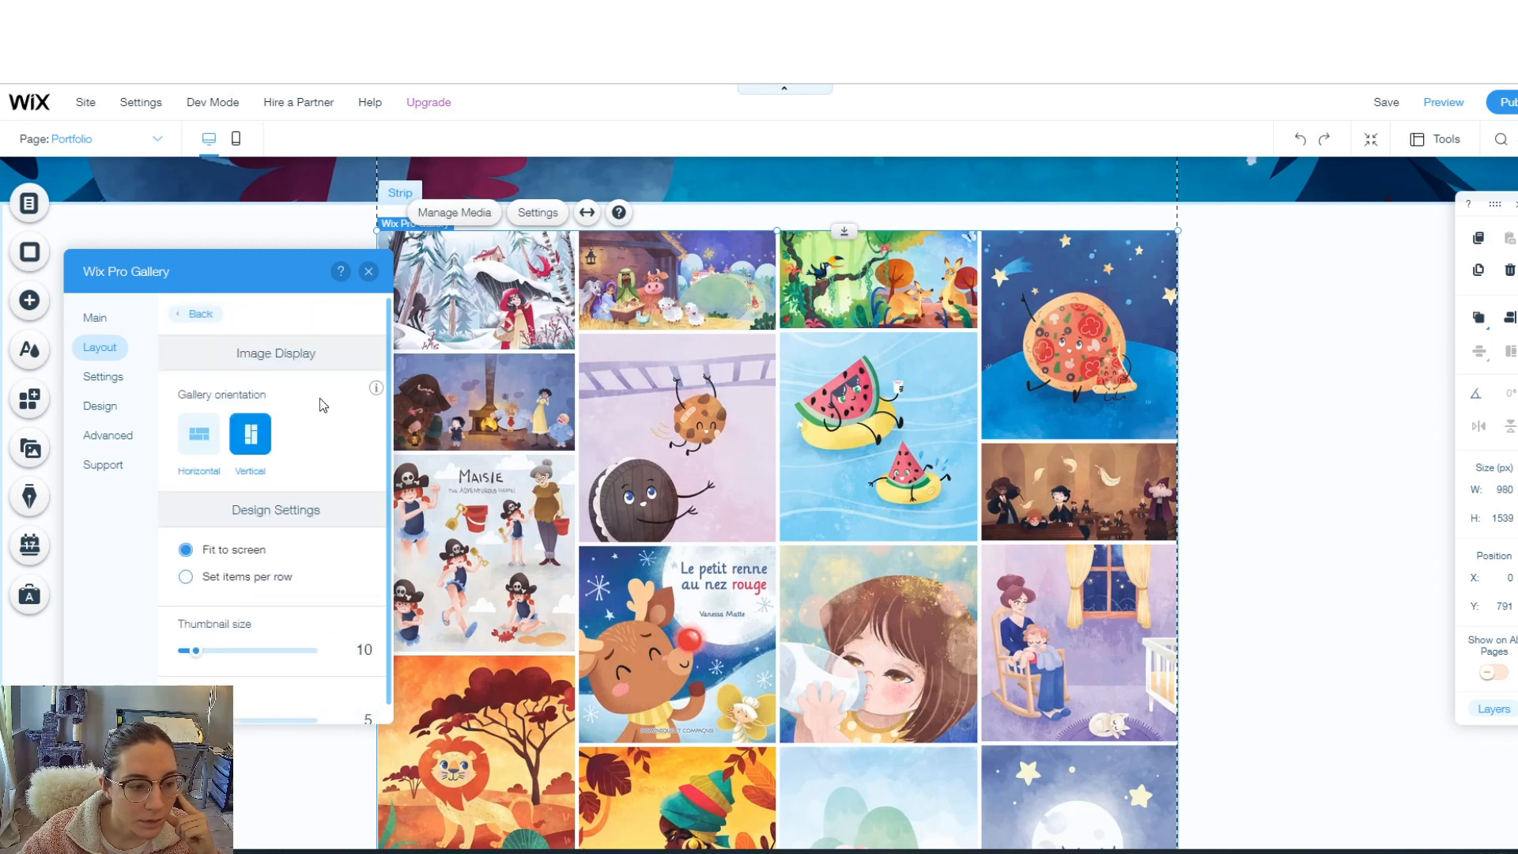
- Set the gallery's thumbnail size to 29 and its orientation to Horizontal
mouse_move(198, 661)
left_mouse_down()
mouse_move(245, 662)
mouse_move(222, 658)
left_mouse_up()
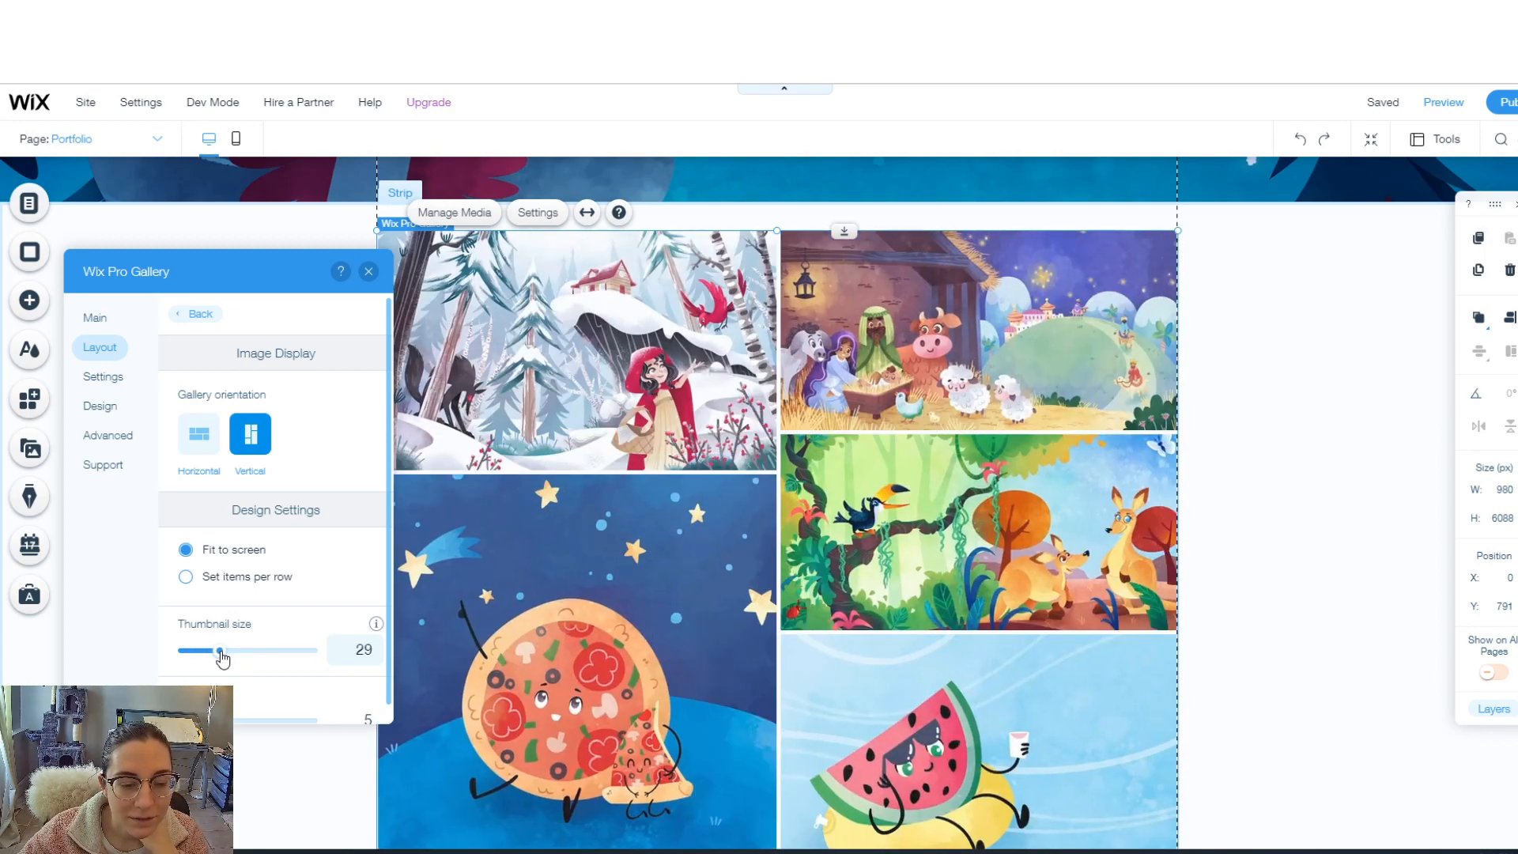
scroll(749, 510, "down", 7)
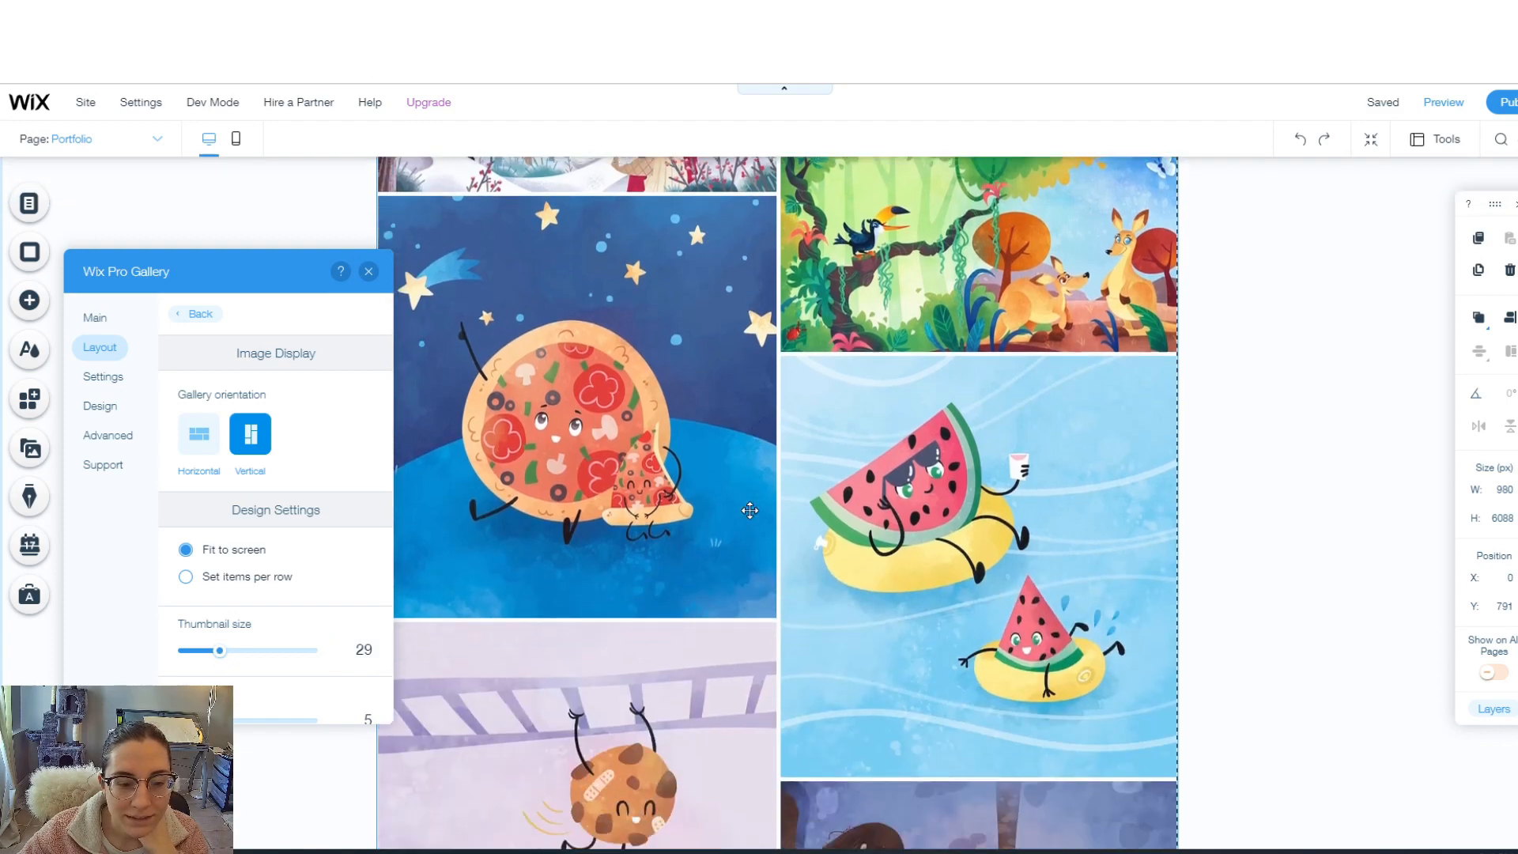
scroll(752, 518, "down", 2)
scroll(752, 517, "down", 4)
left_click(200, 435)
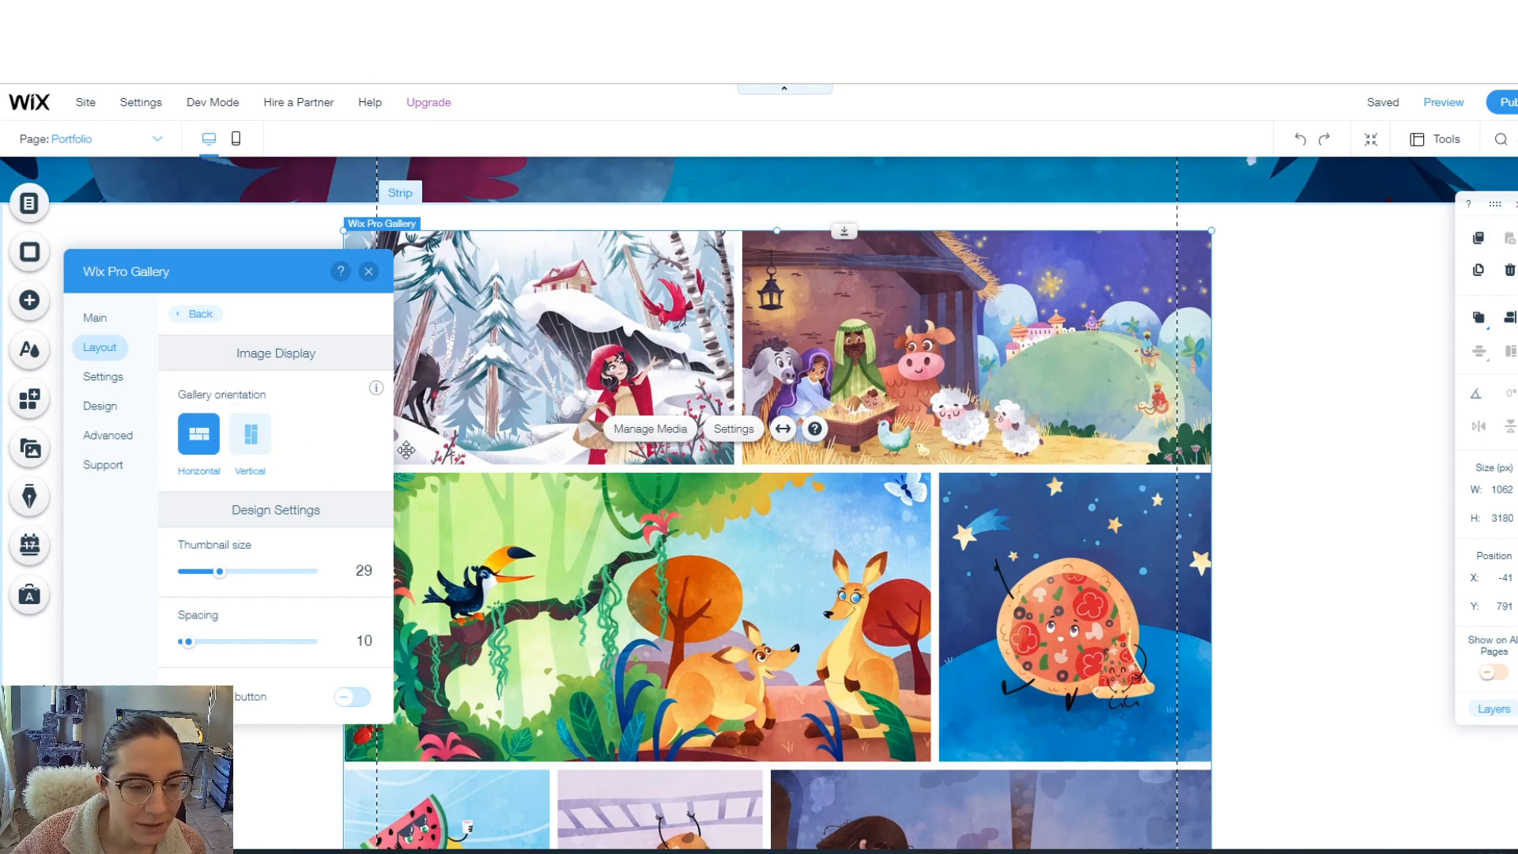
scroll(998, 513, "down", 3)
scroll(999, 510, "down", 2)
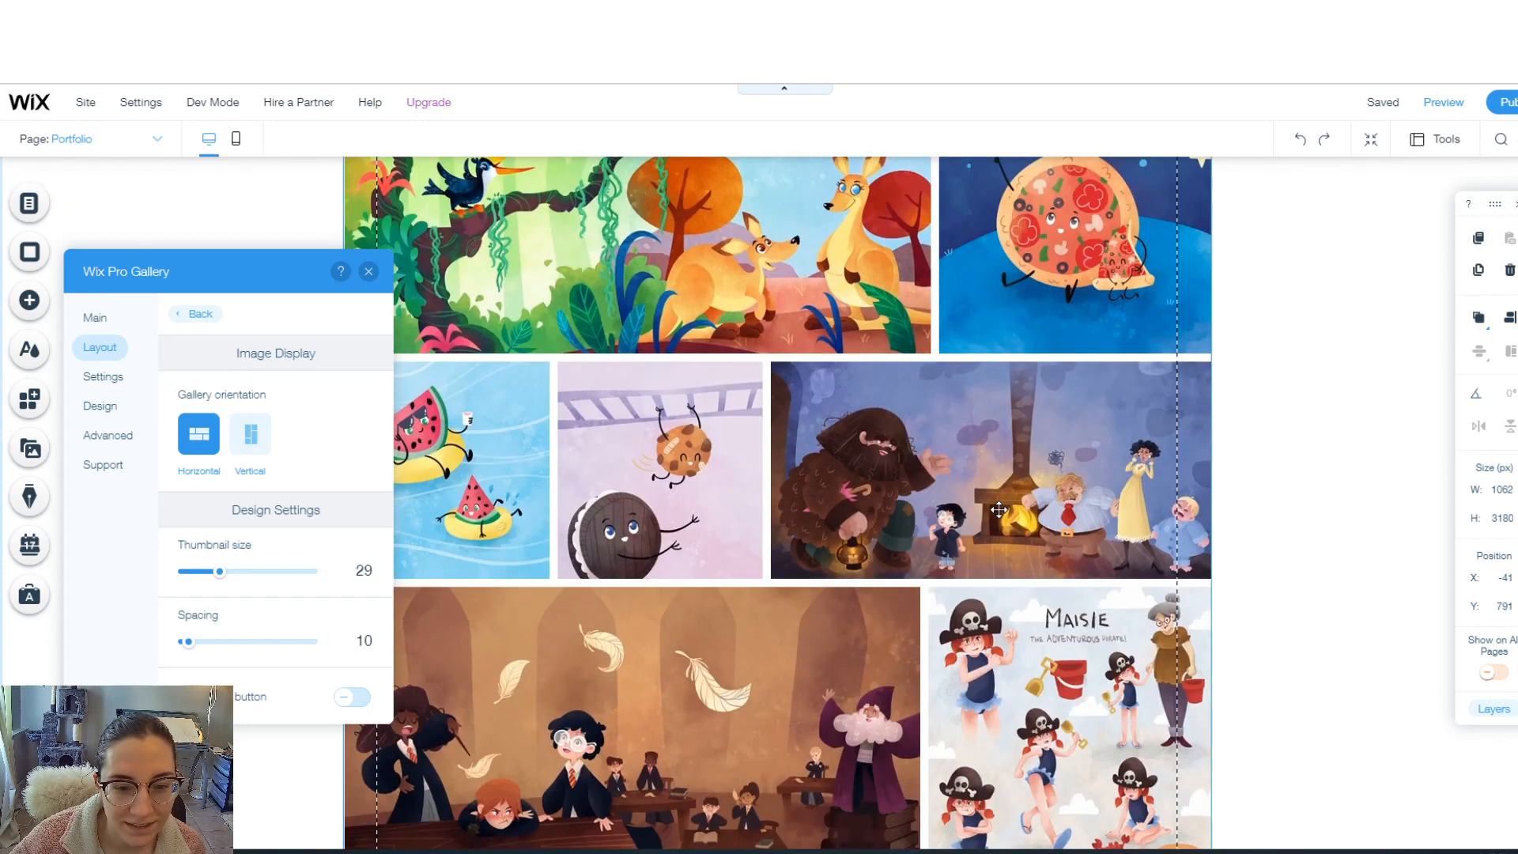
scroll(999, 510, "down", 8)
left_click(979, 278)
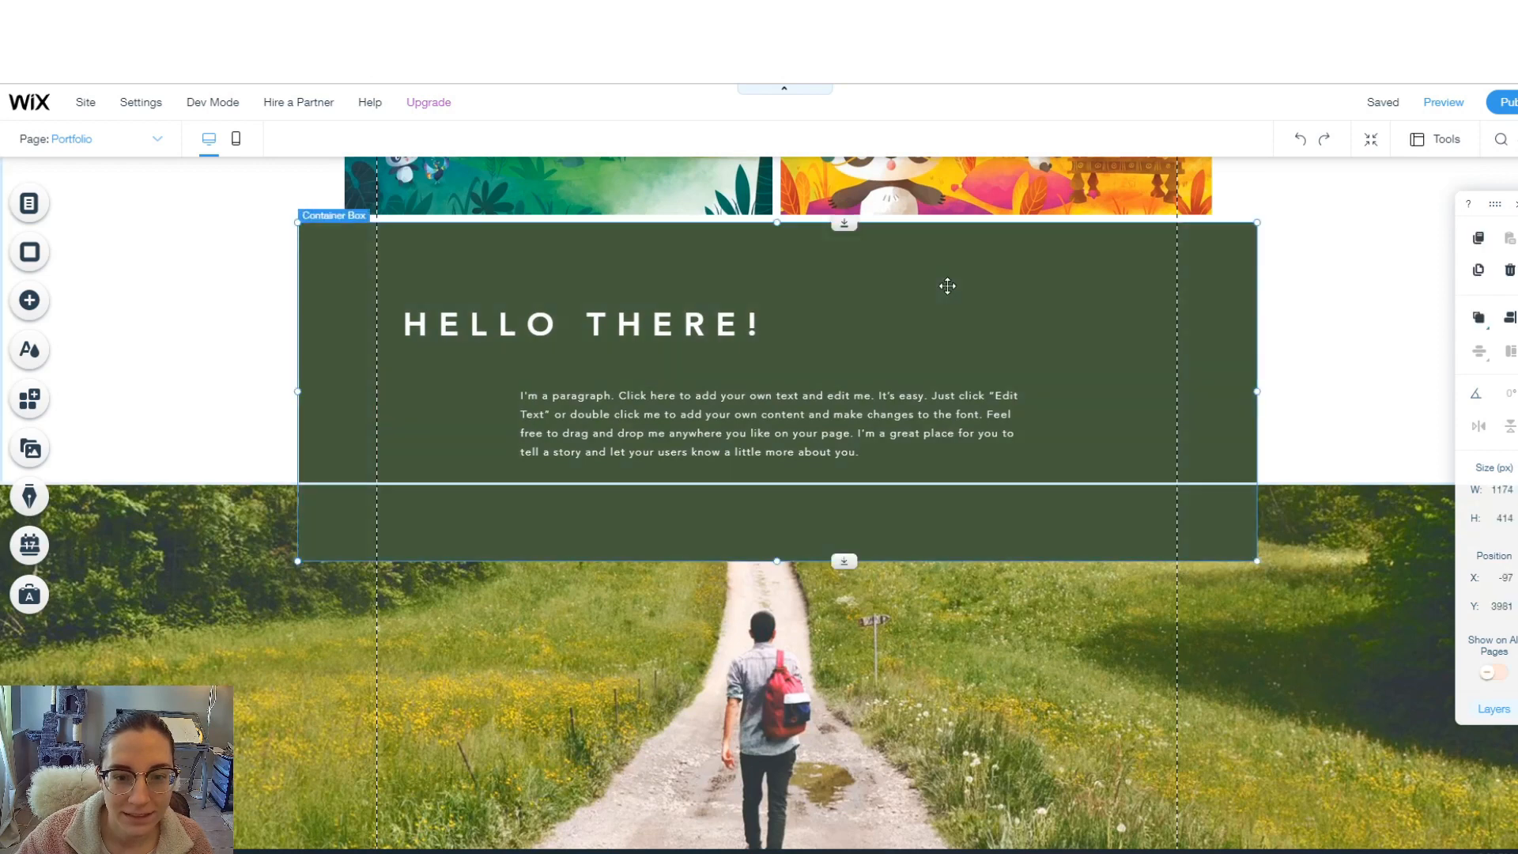
- Reposition the green HELLO THERE! container and look over the strip's background options
left_click_drag(826, 230, 839, 352)
scroll(922, 407, "up", 10)
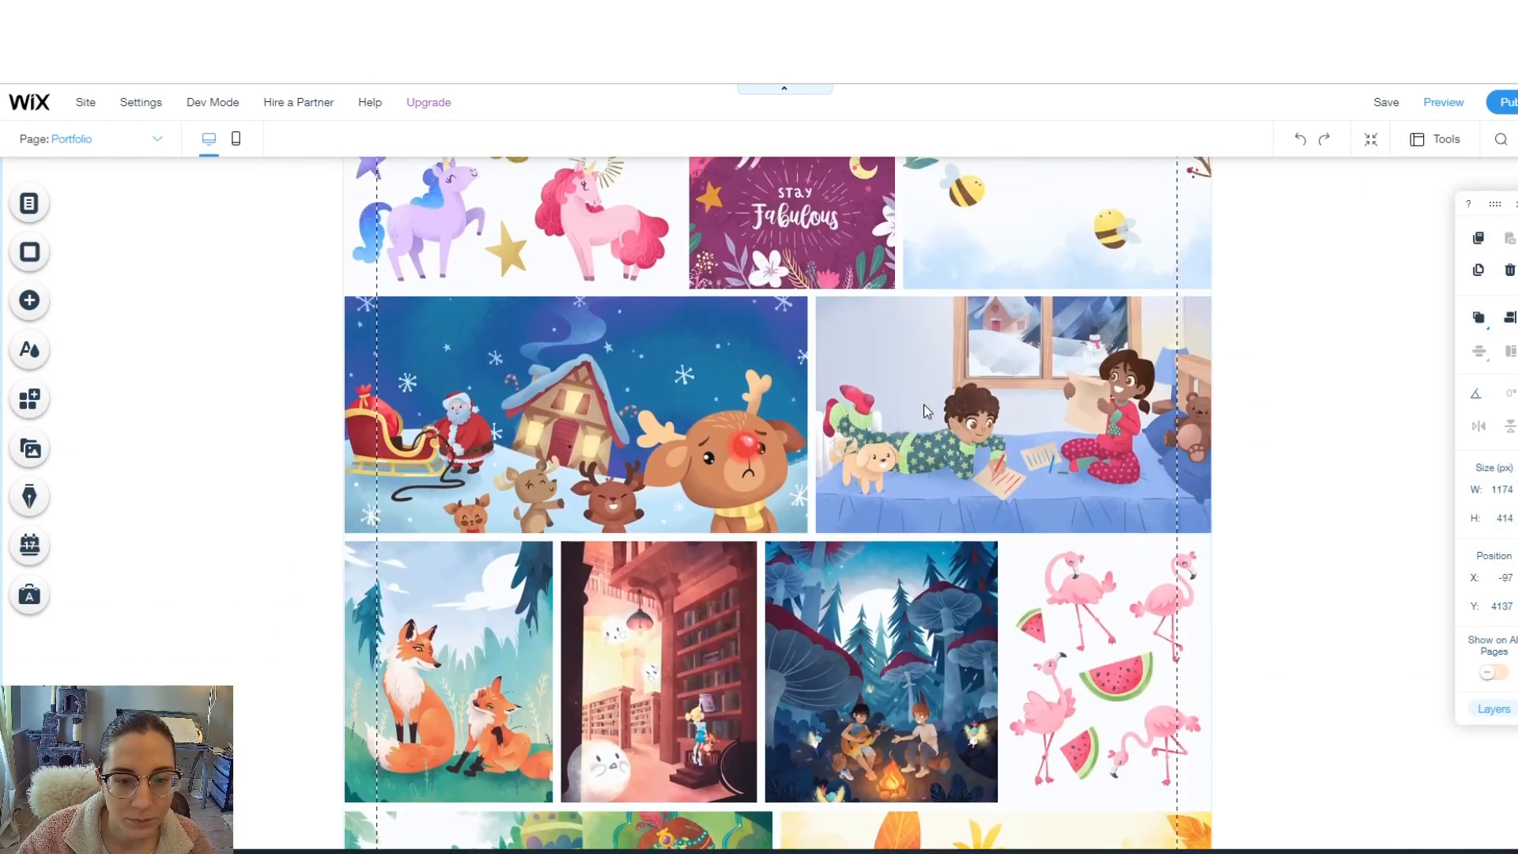
double_click(656, 332)
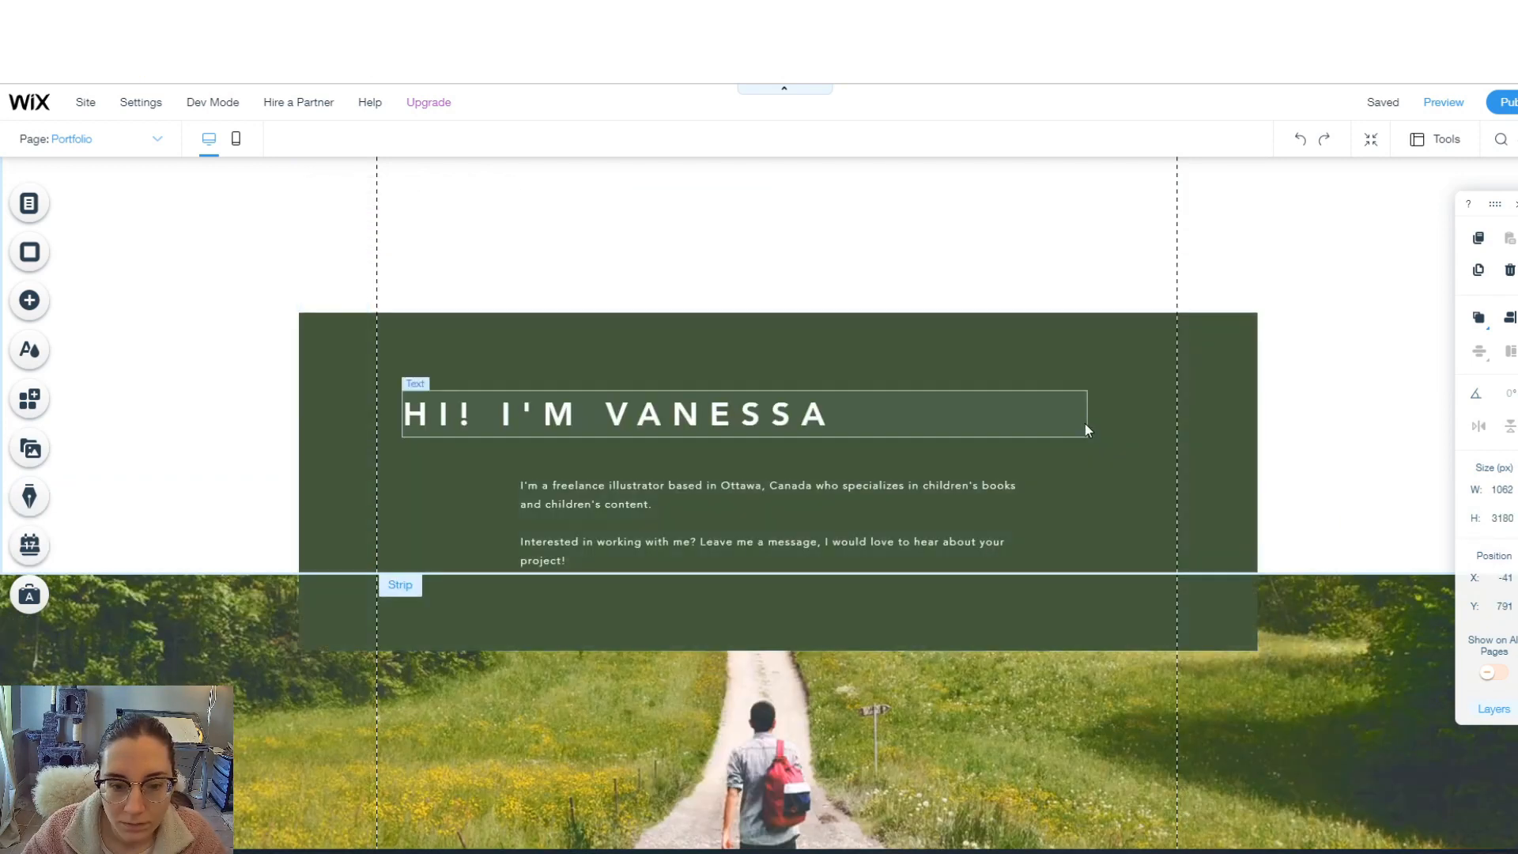
left_click(1085, 424)
left_click(1129, 443)
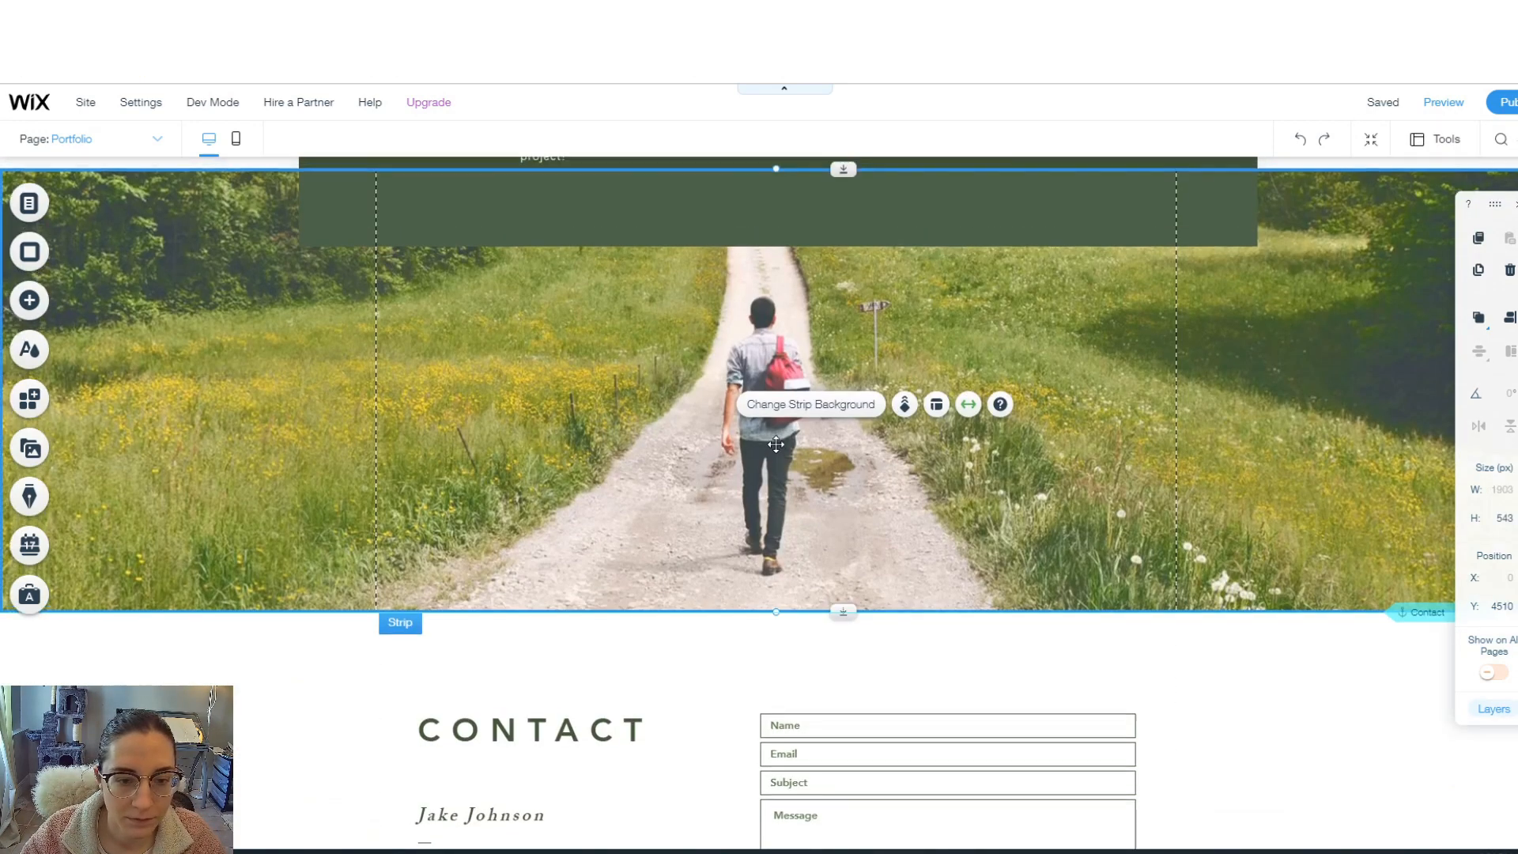
scroll(804, 563, "up", 2)
left_click(803, 563)
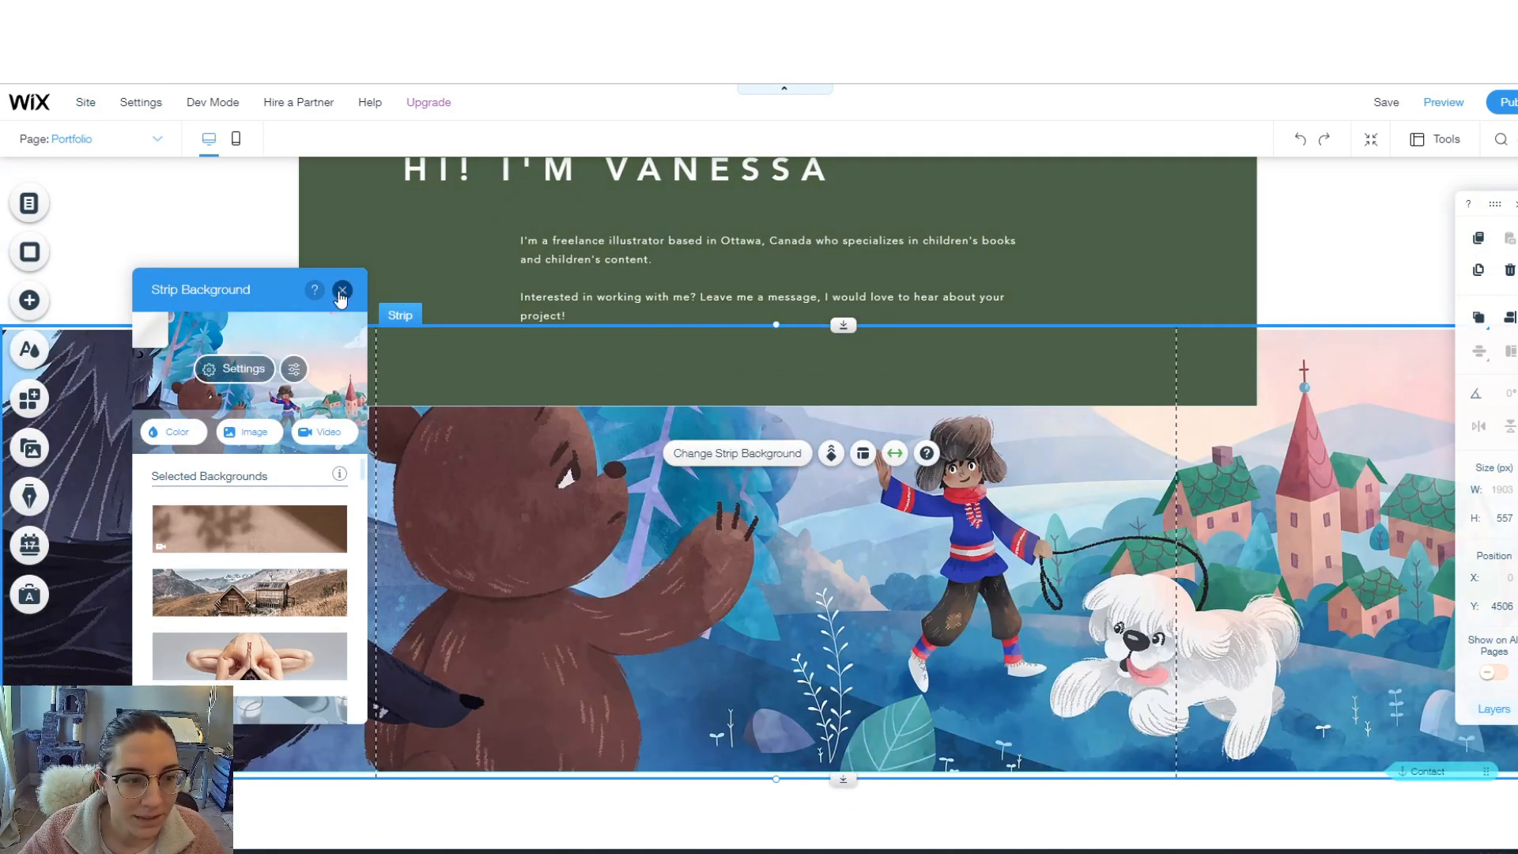
left_click(342, 289)
- Give the intro container box the dark charcoal design instead of green
scroll(1020, 387, "up", 3)
left_click(992, 354)
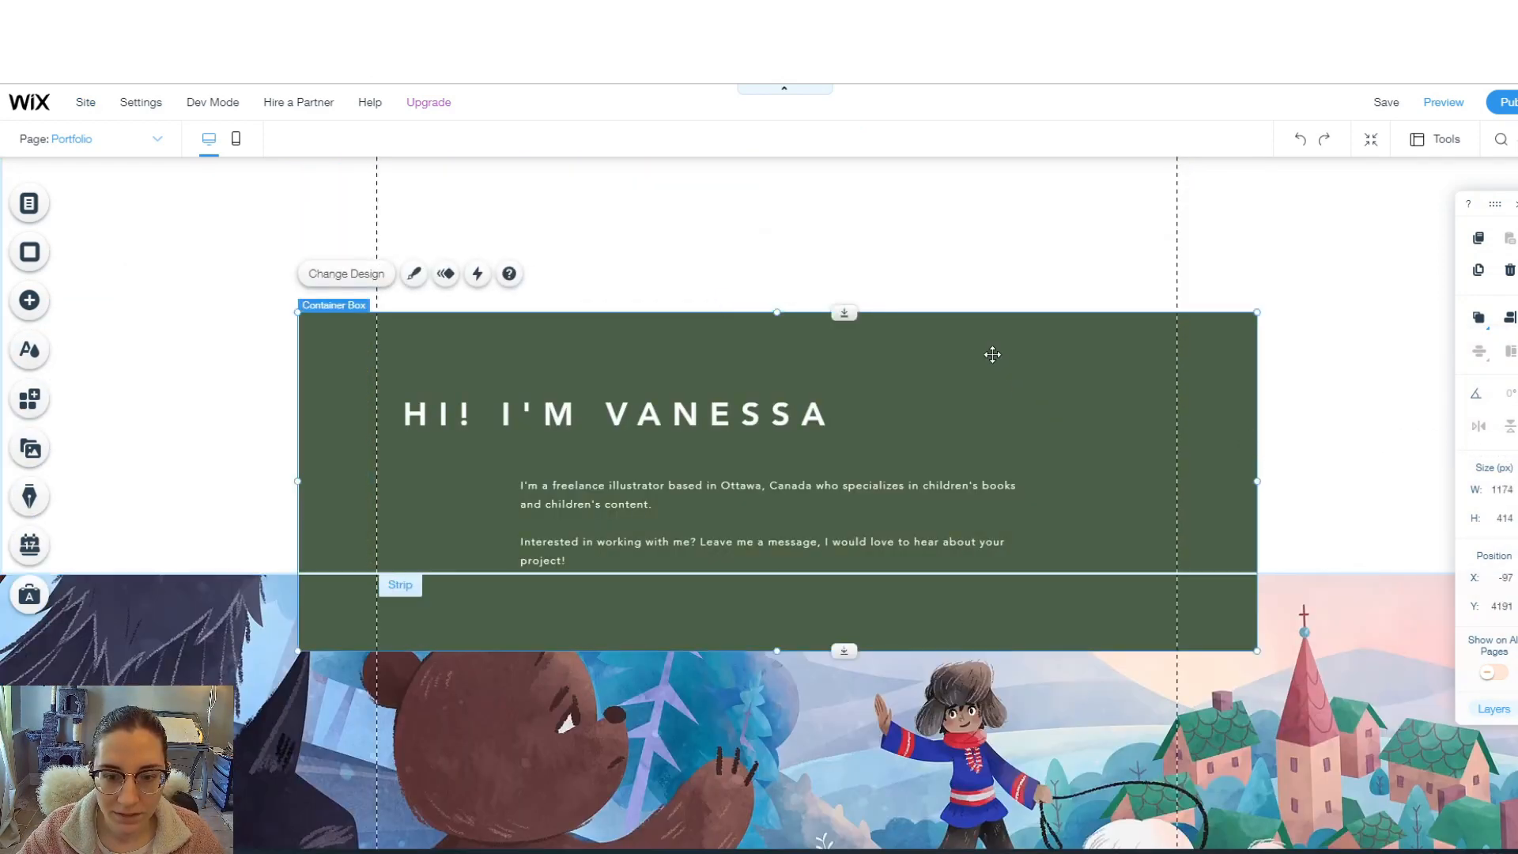
left_click(413, 274)
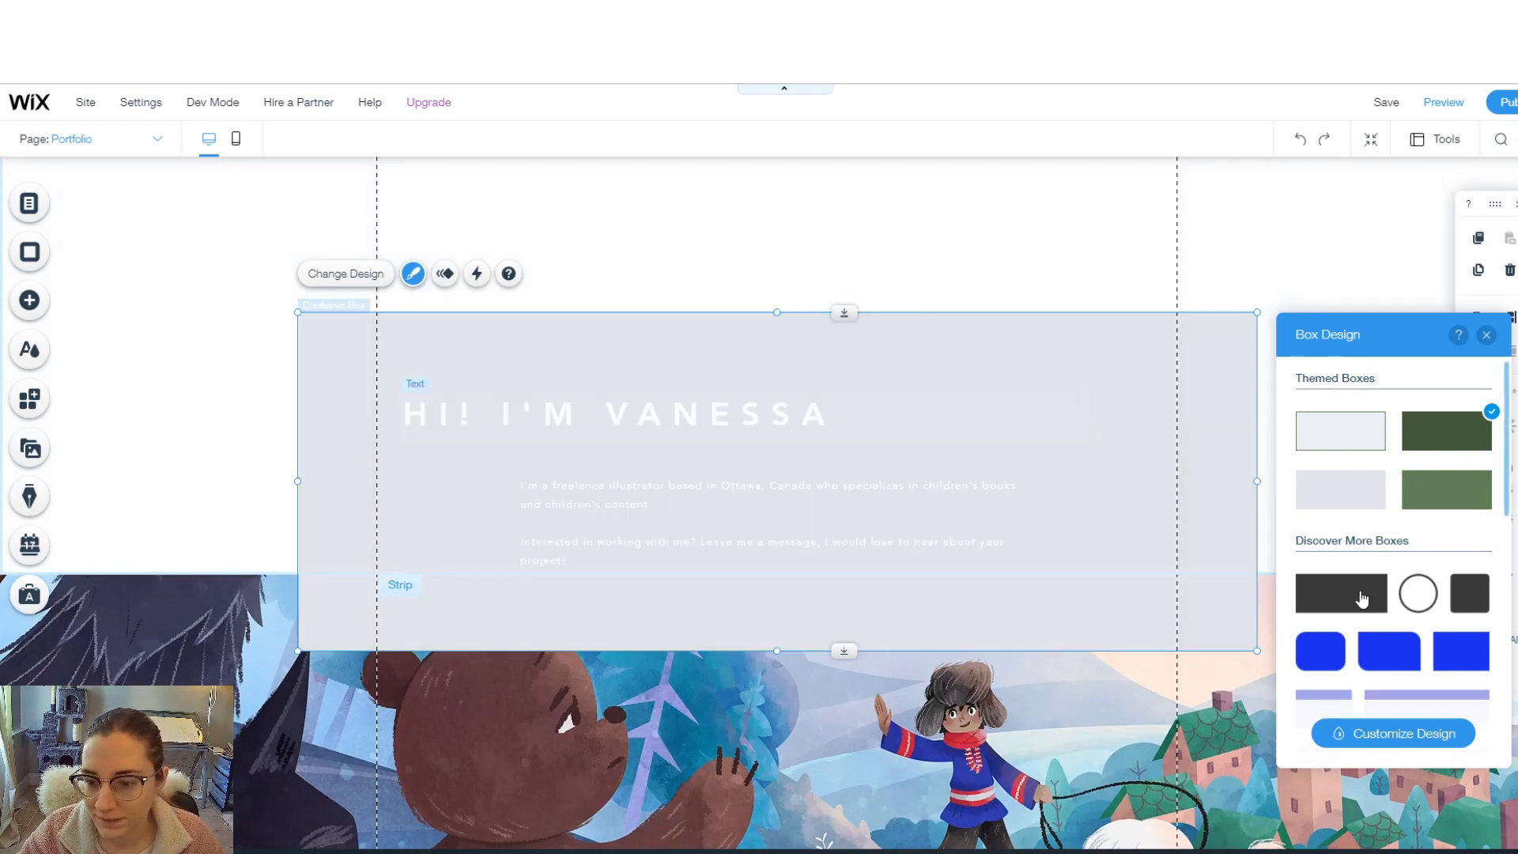
left_click(1341, 593)
scroll(1336, 510, "down", 8)
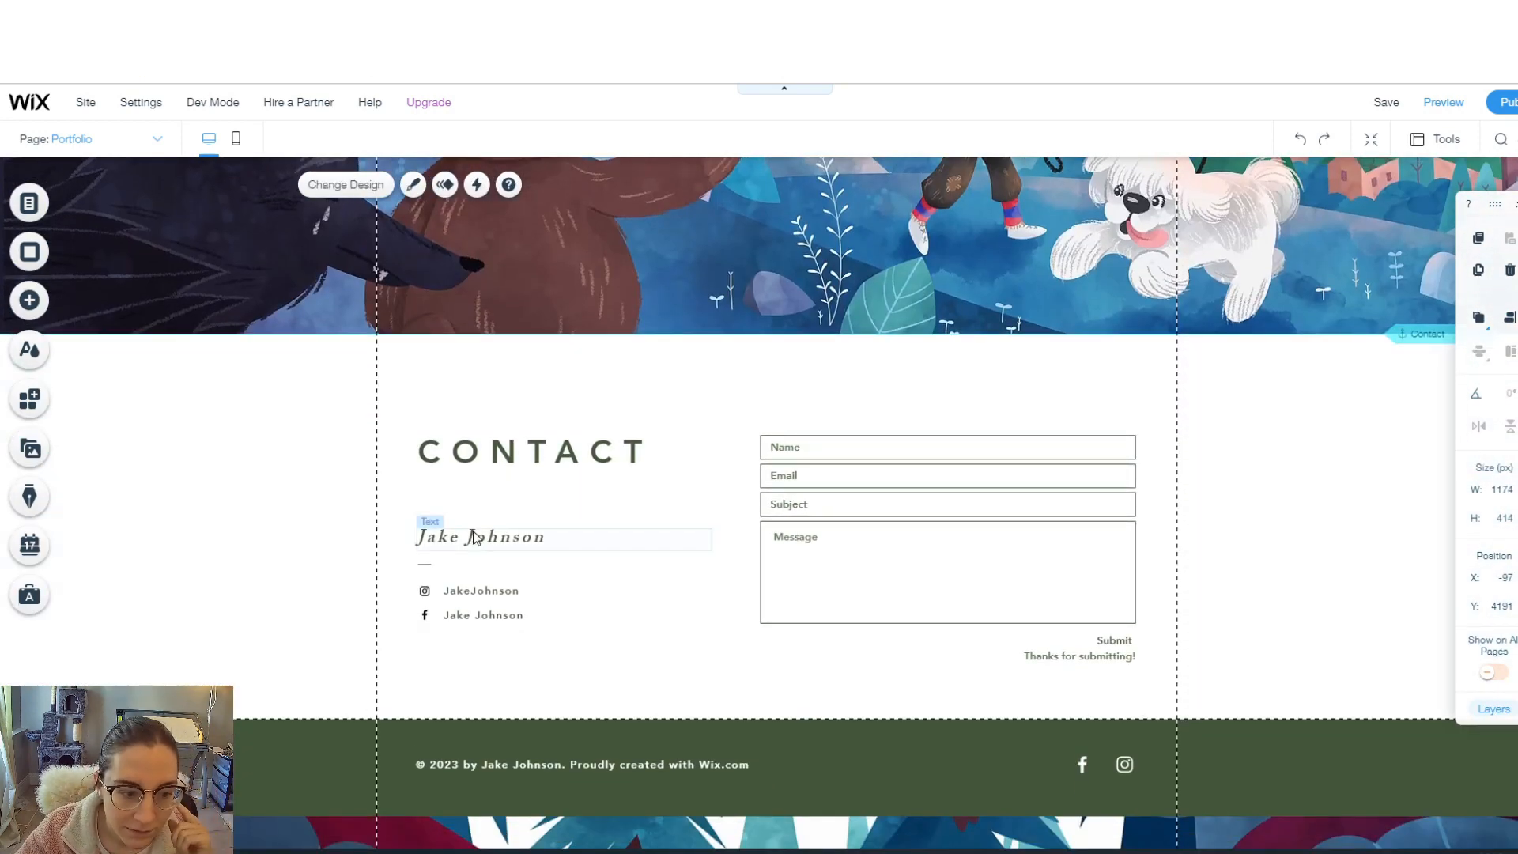
- Replace the Contact section's name and Instagram handle with the illustrator's own
left_click(469, 546)
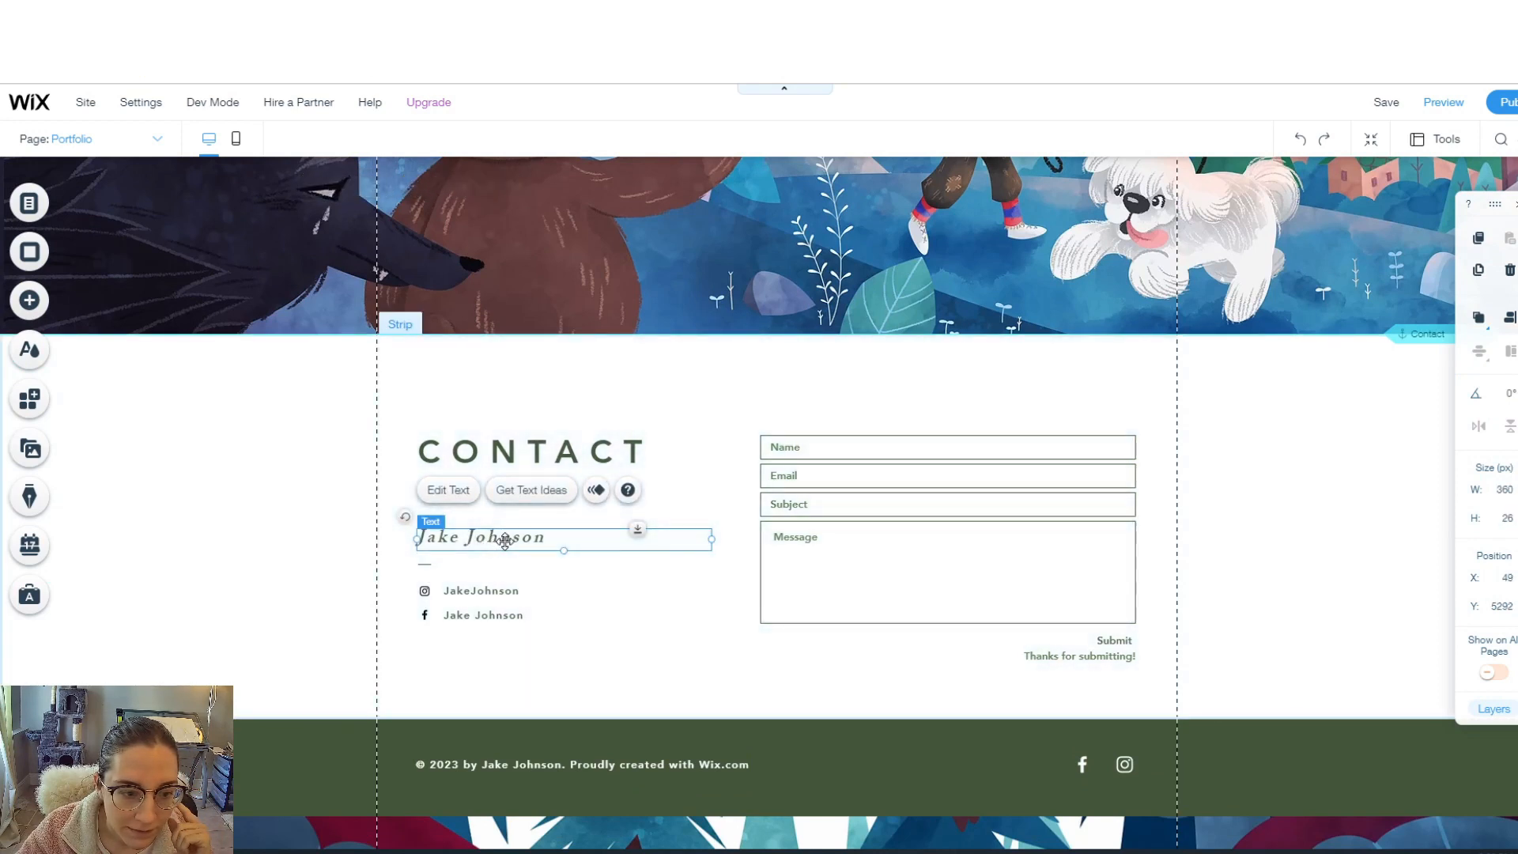
left_click(459, 491)
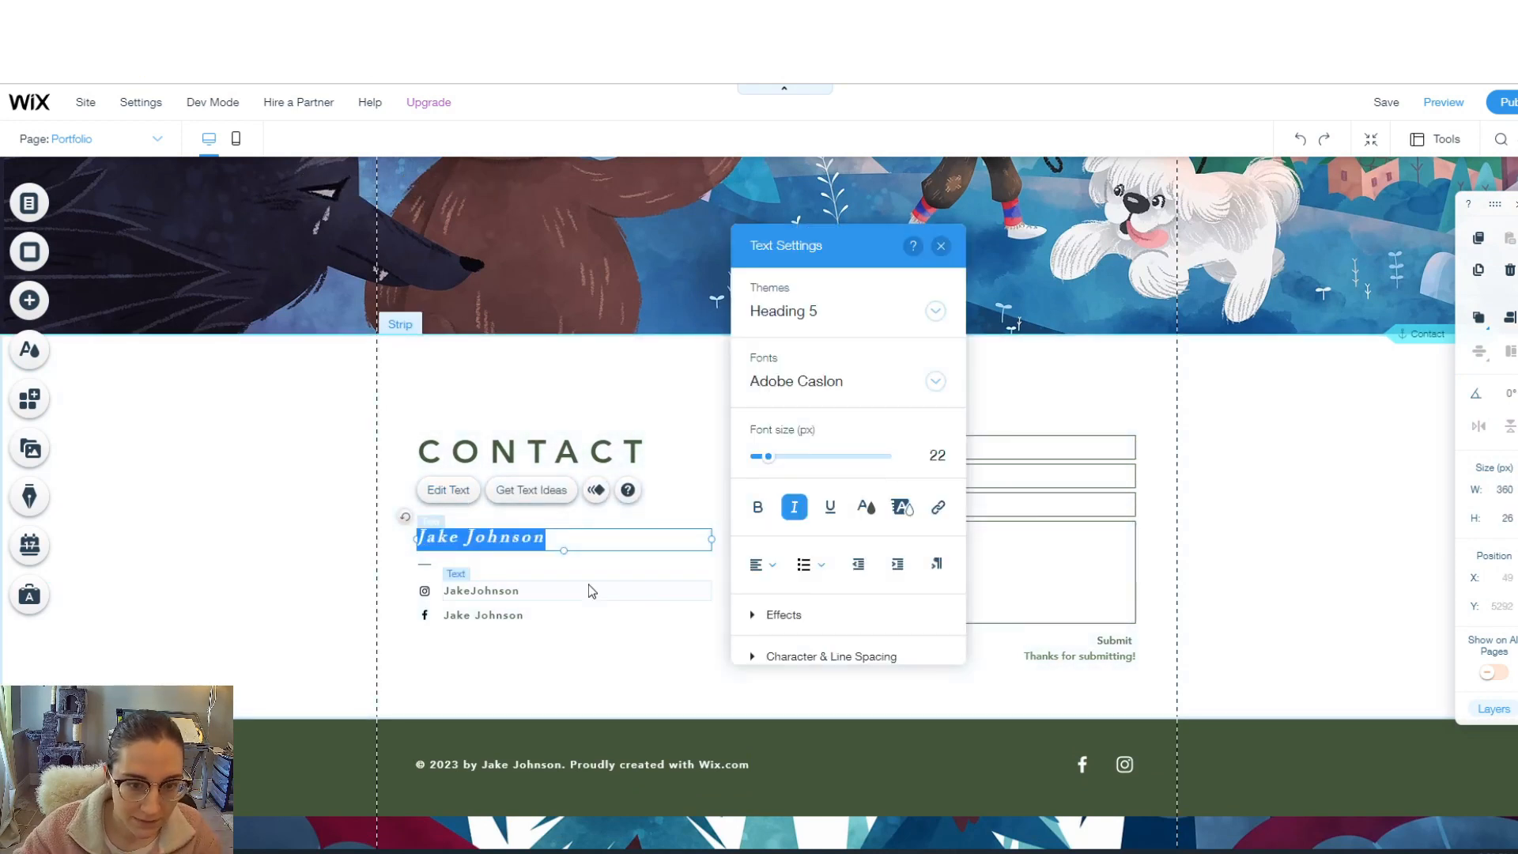
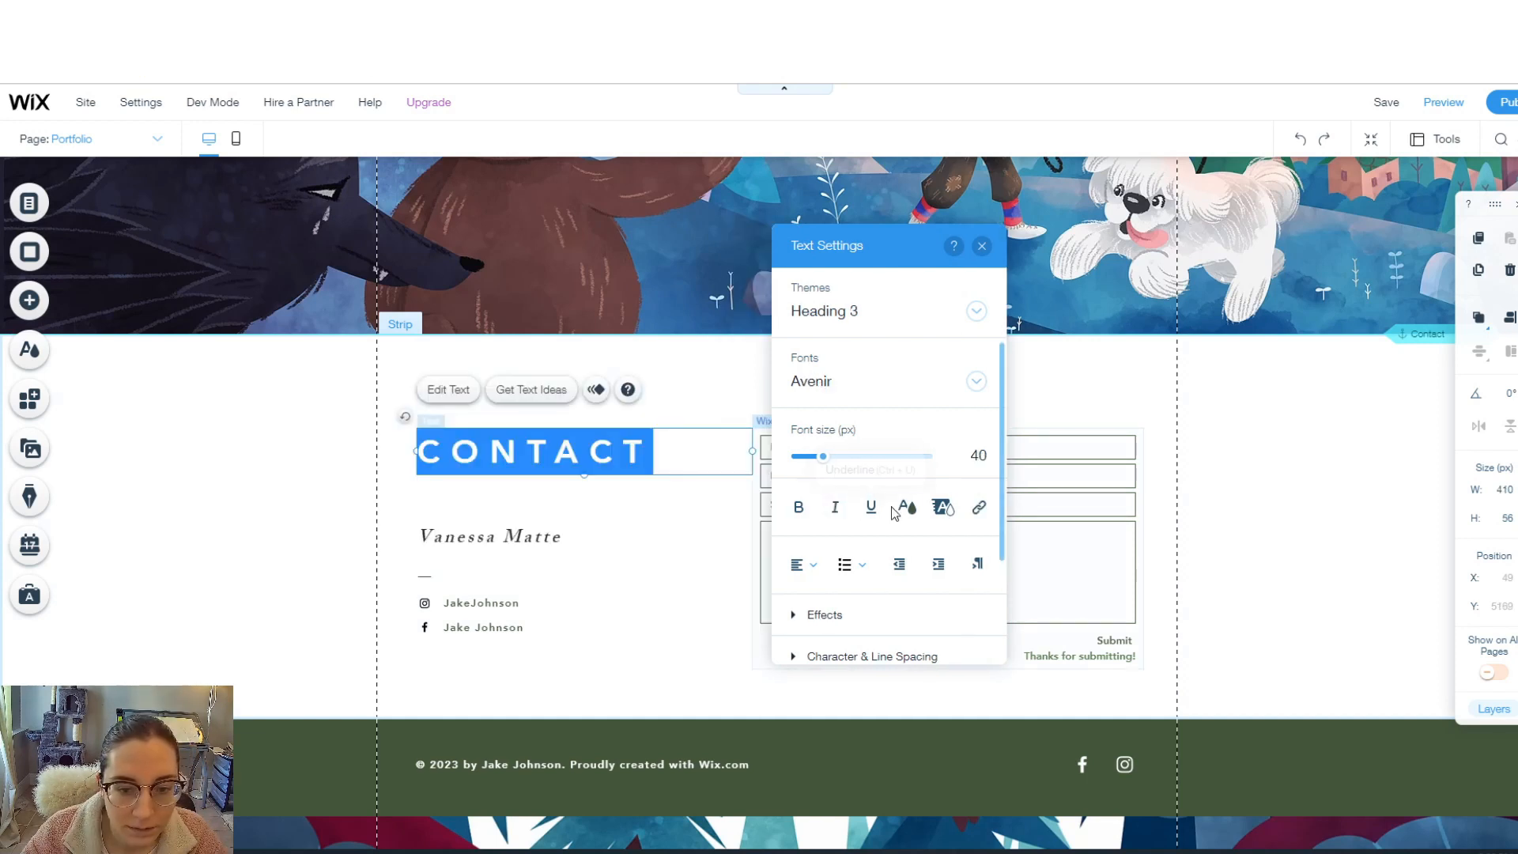
left_click(907, 506)
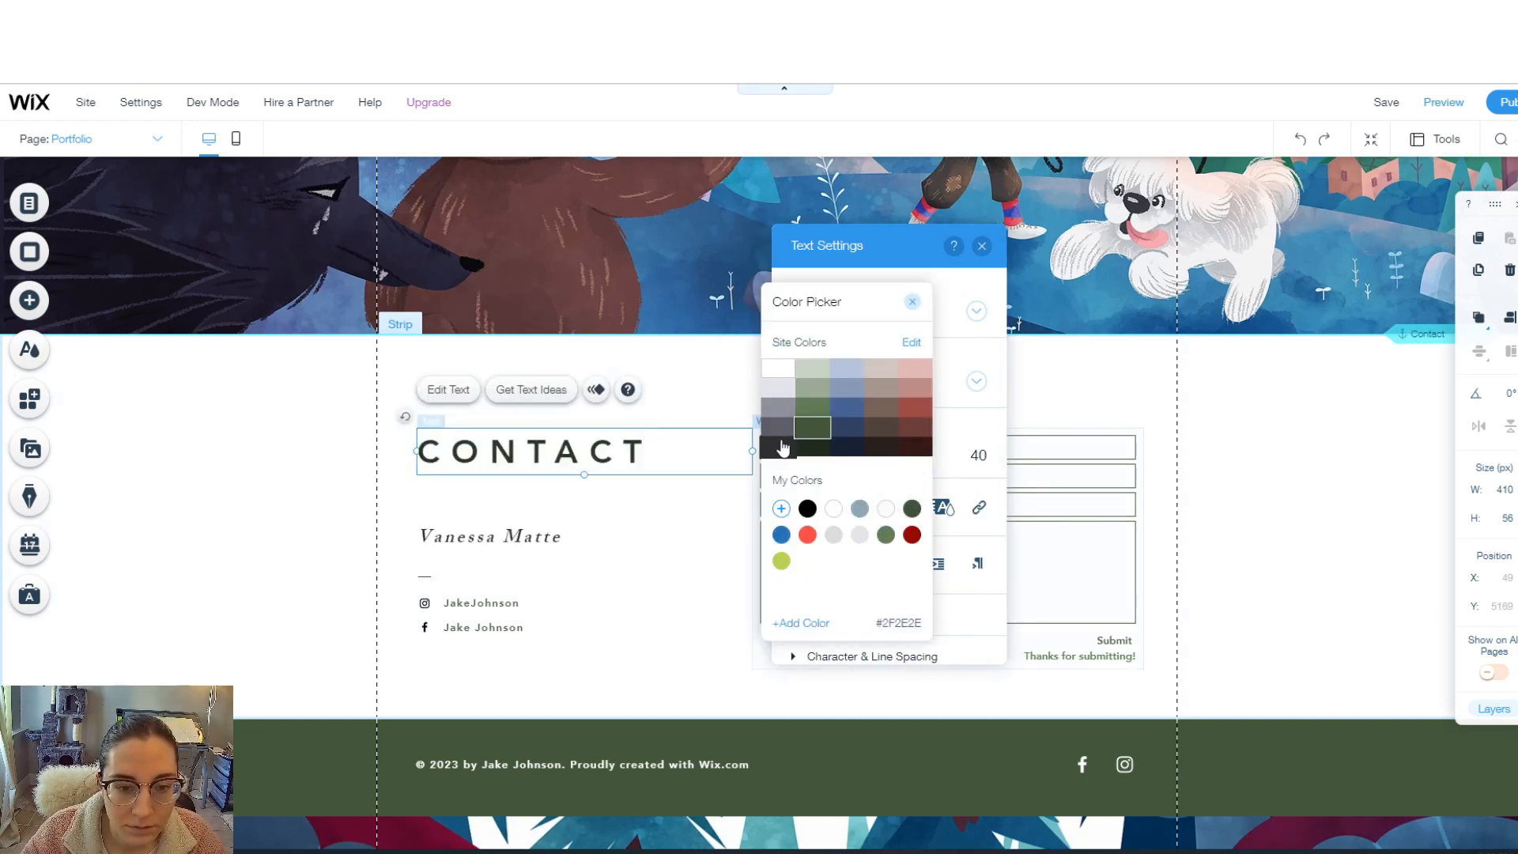
double_click(533, 605)
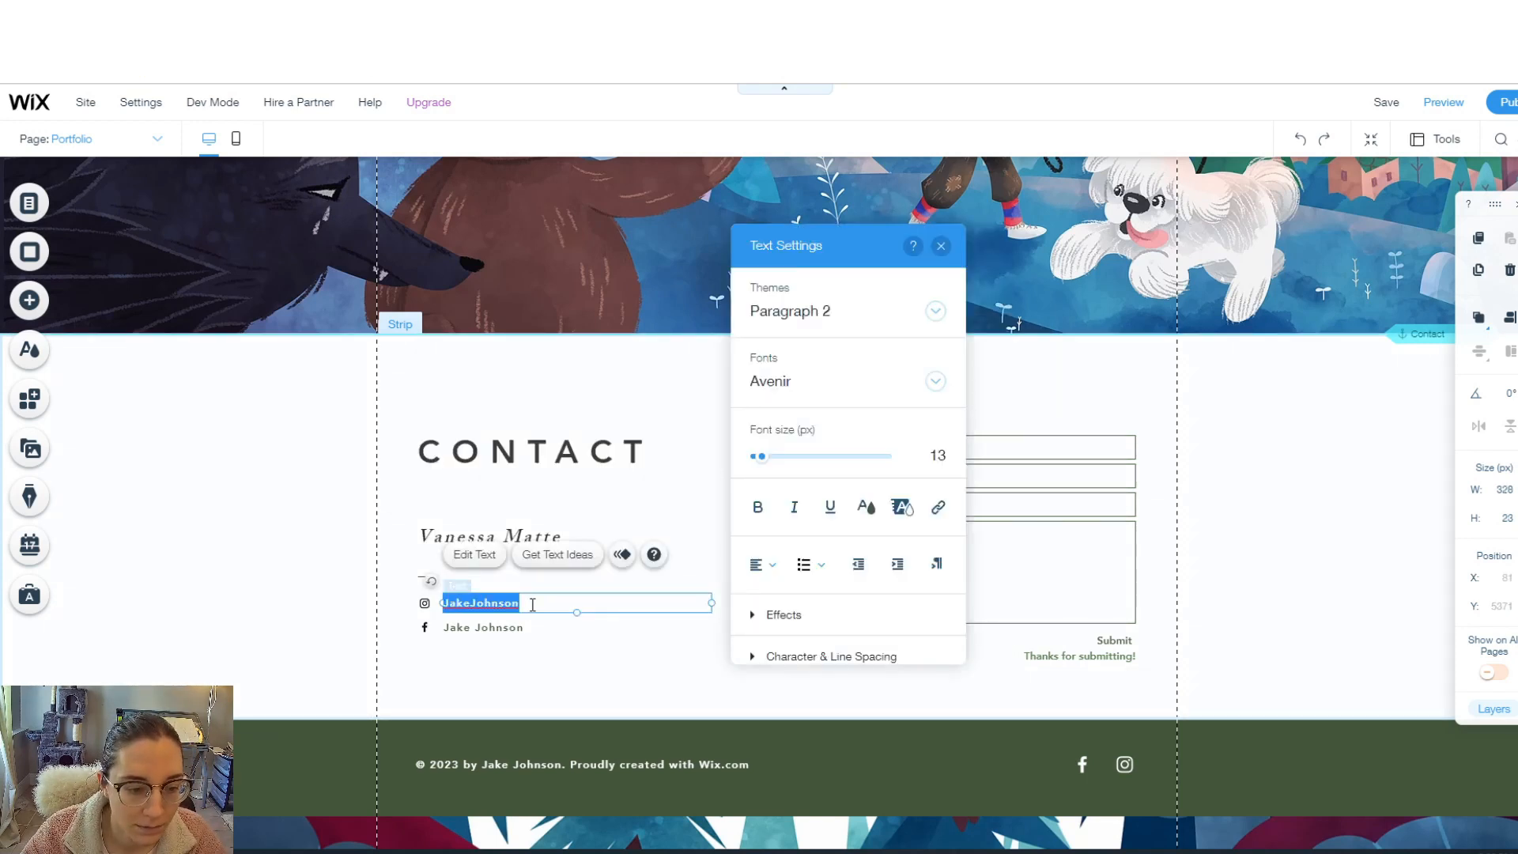
type("v")
- Replace the Facebook social icon with the black YouTube icon
left_click(424, 627)
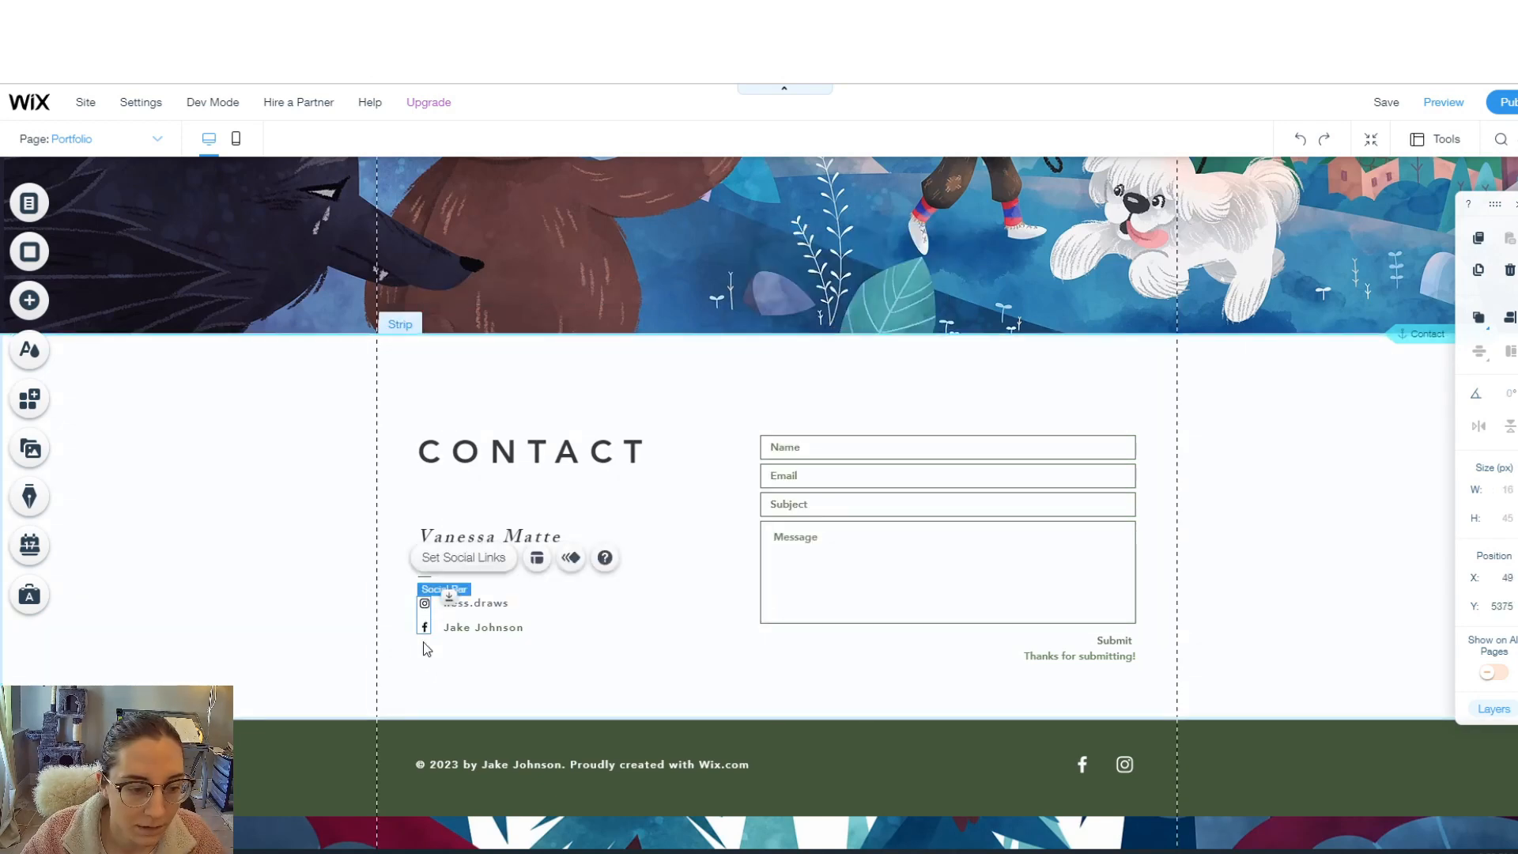
double_click(423, 624)
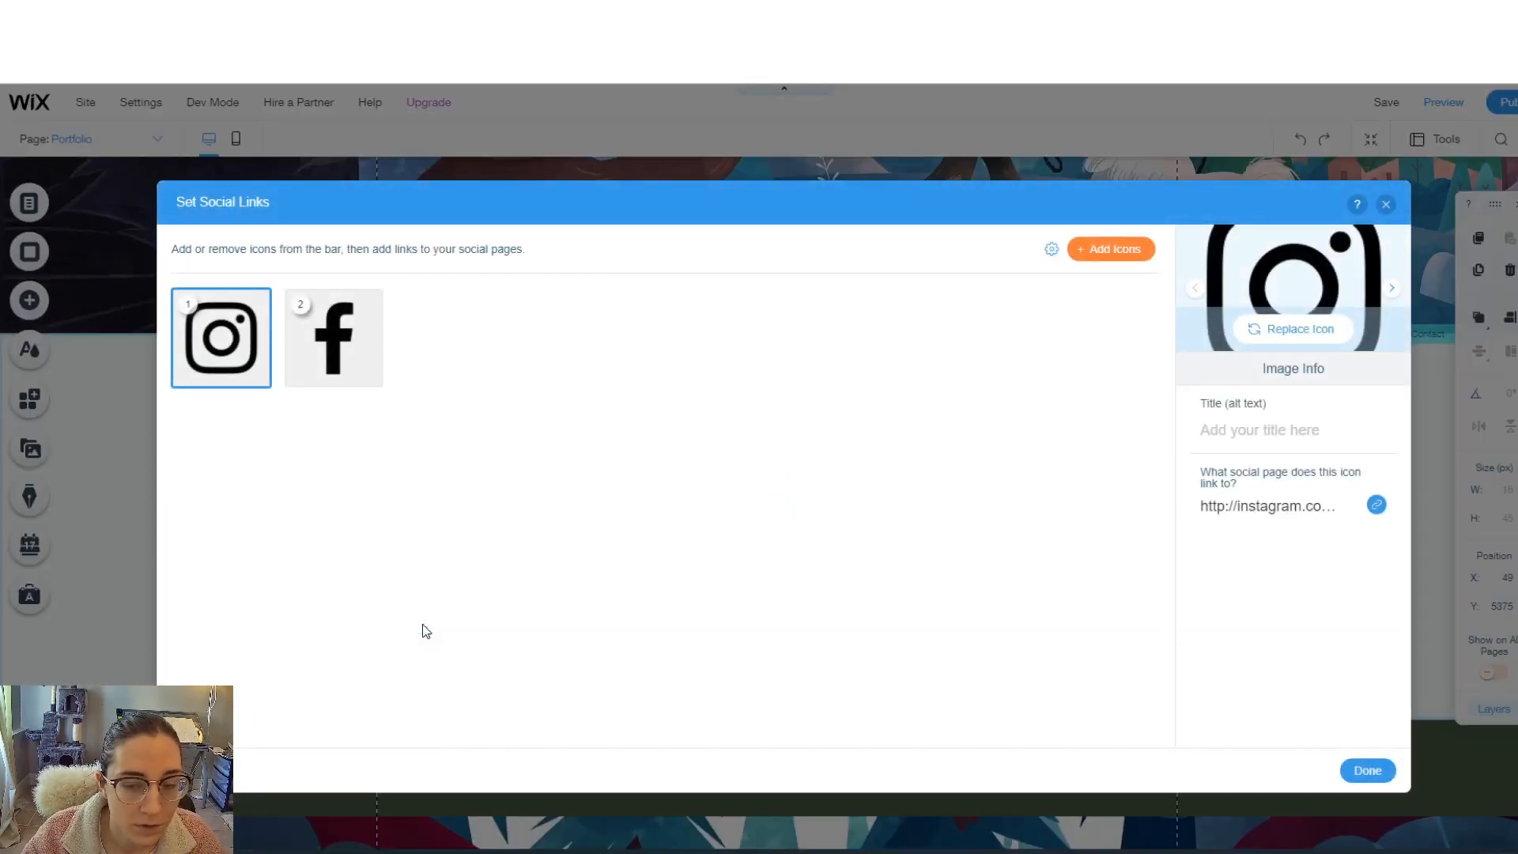
left_click(336, 356)
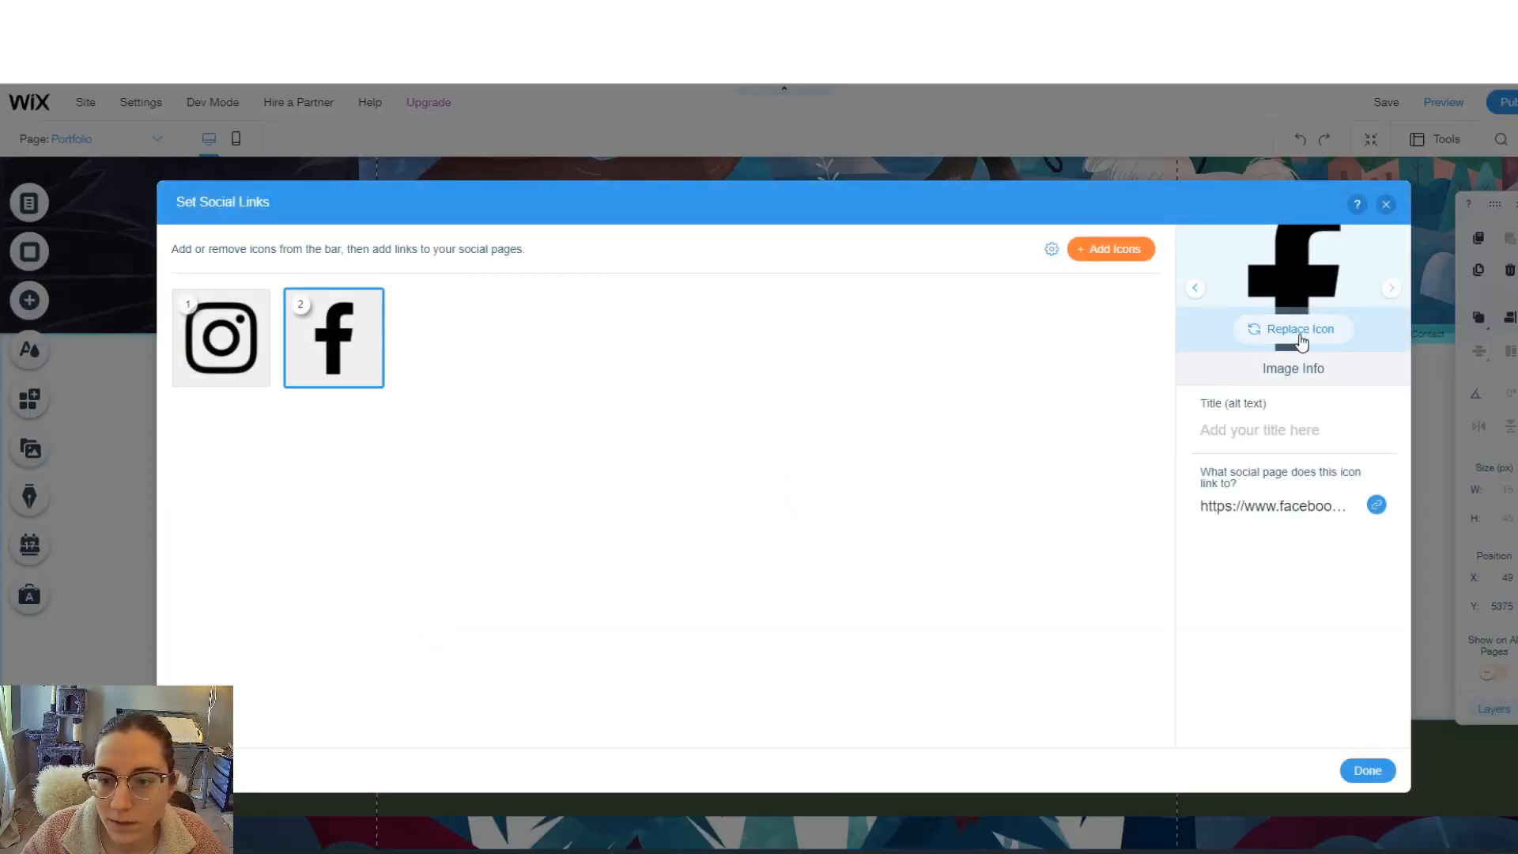
left_click(1299, 330)
left_click(442, 531)
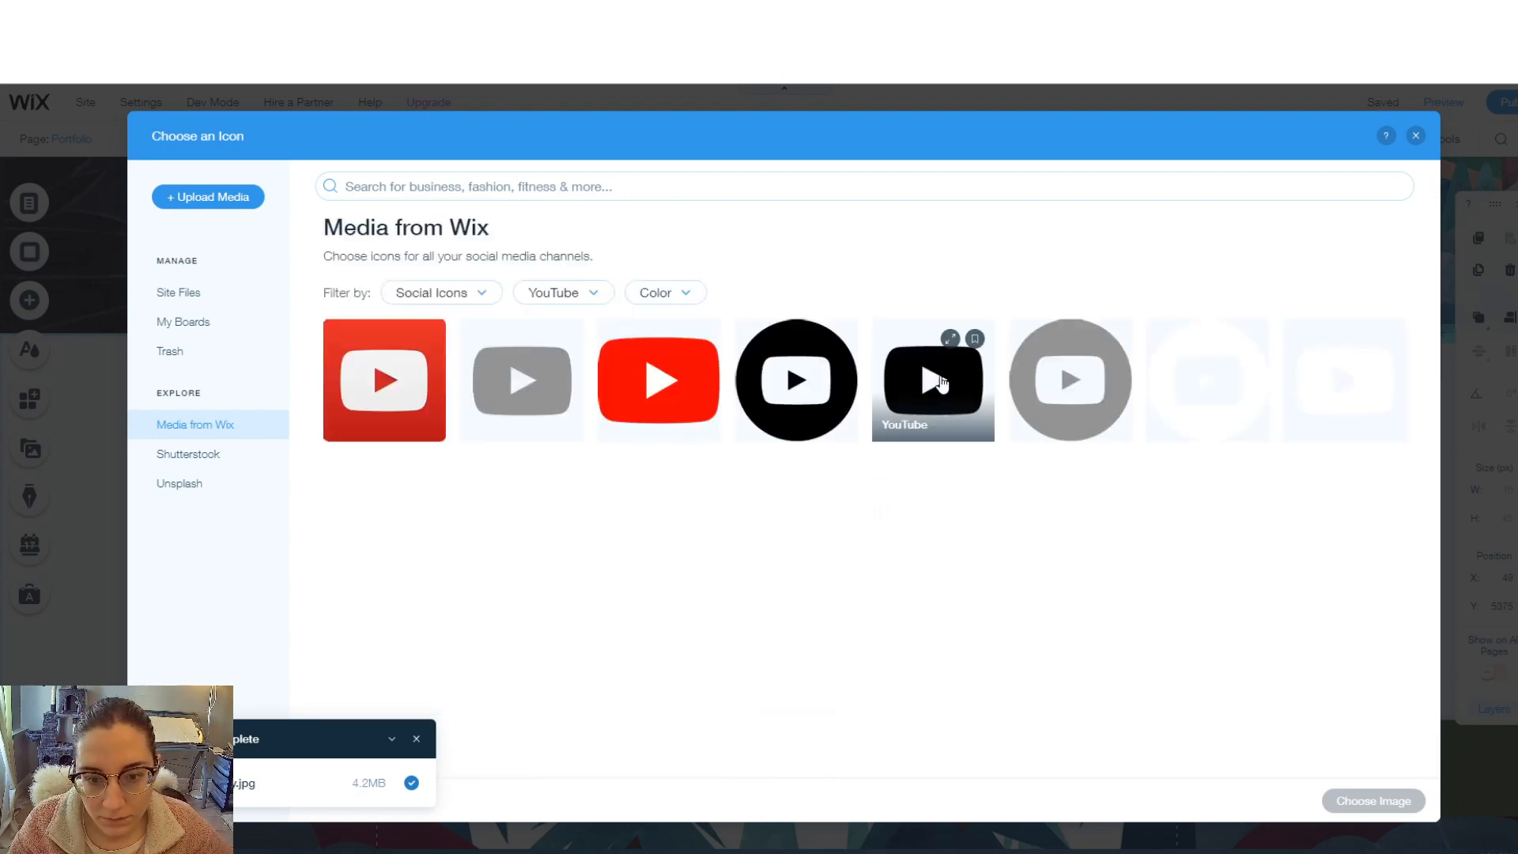
double_click(934, 381)
- Link the new YouTube icon to the pasted YouTube channel address
left_click(1263, 510)
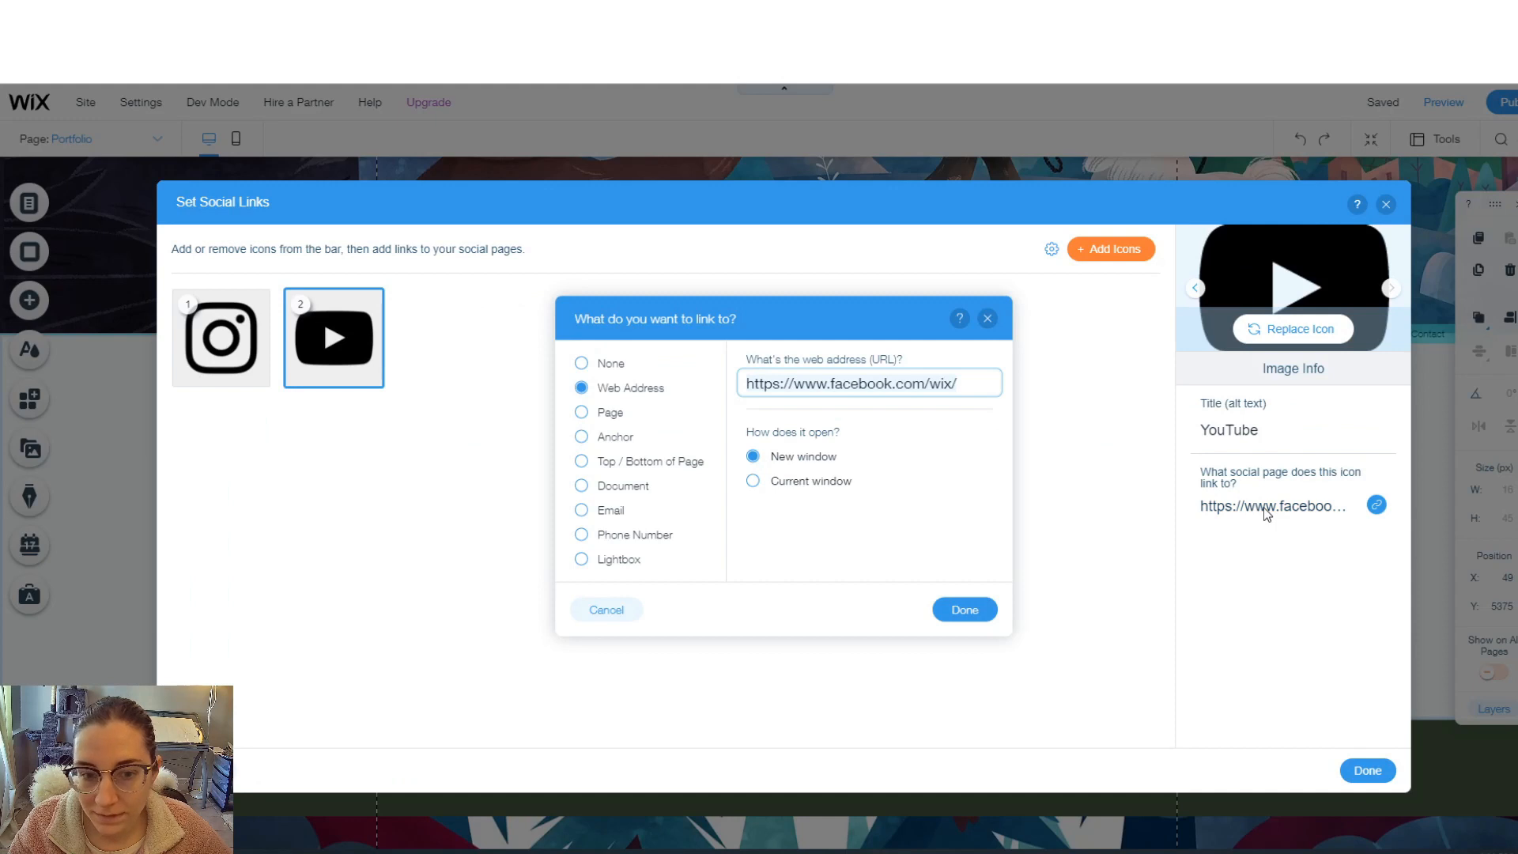
key("ctrl+a")
key("ctrl+v")
left_click(959, 610)
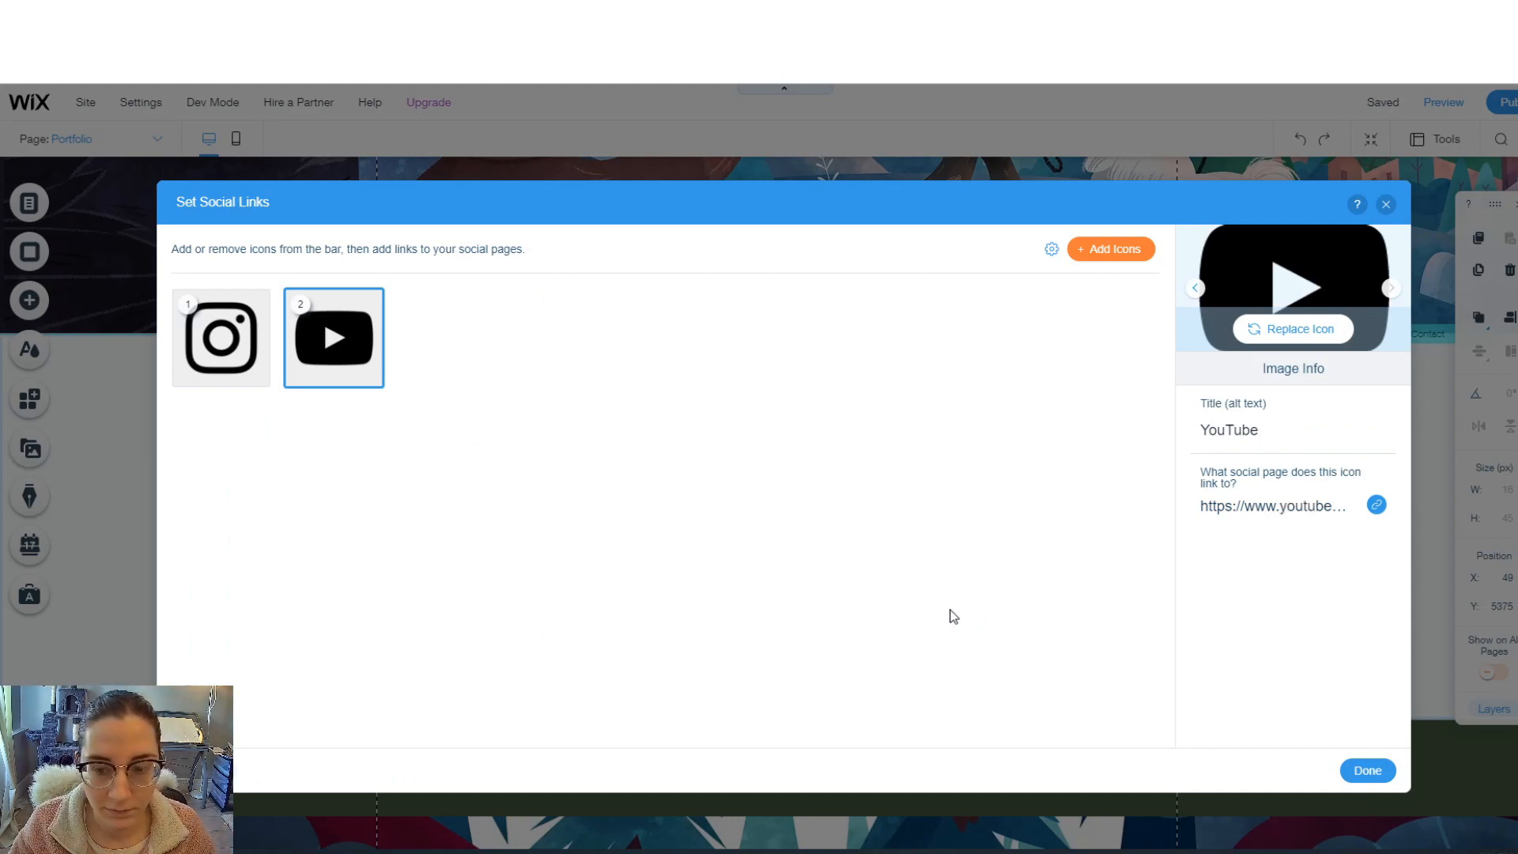
key("Escape")
left_click(873, 485)
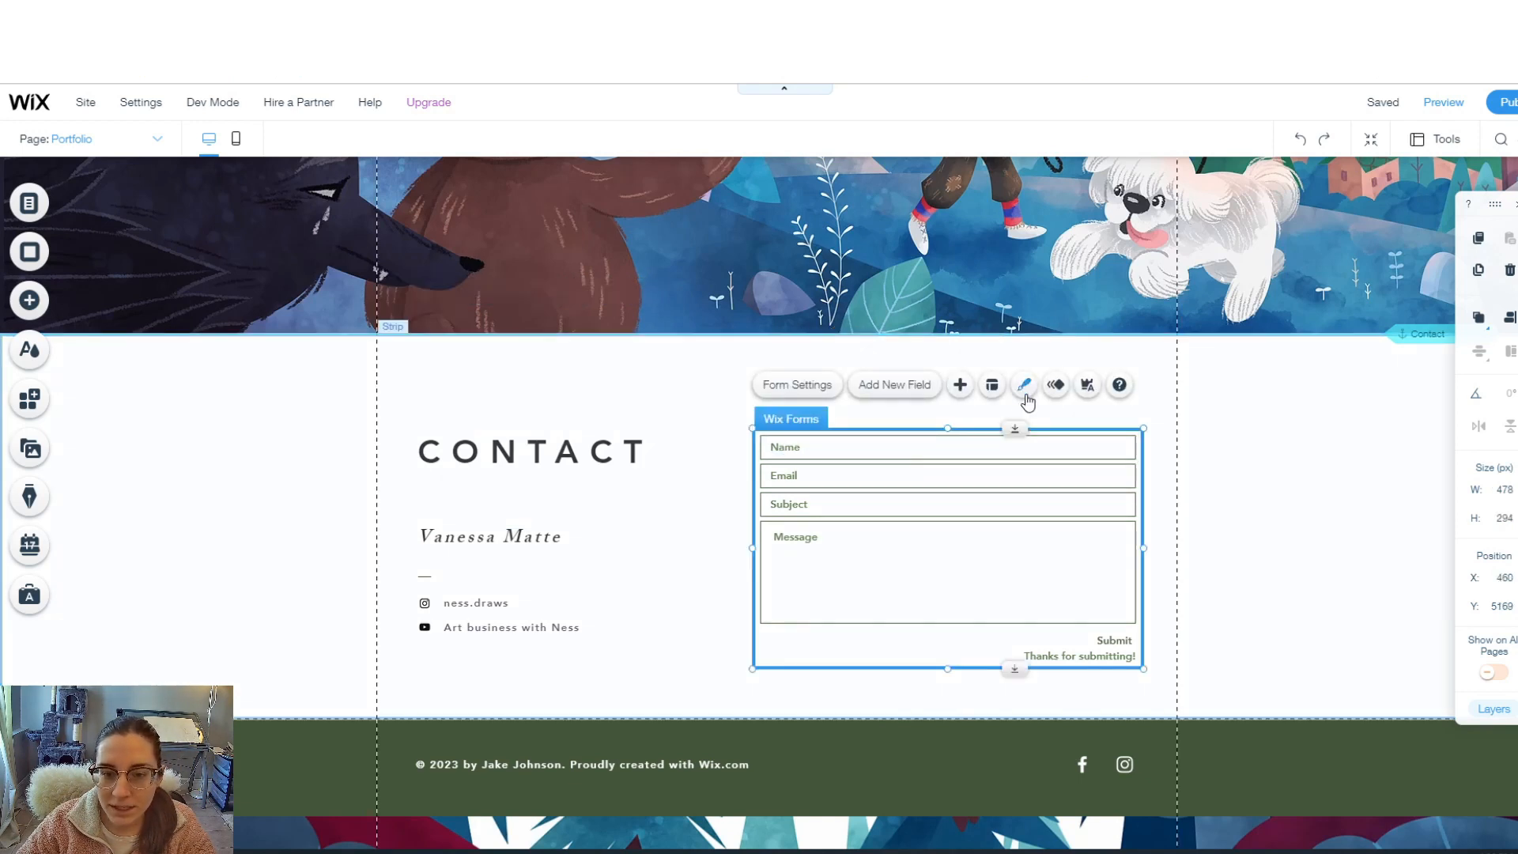
- Set the form's Email field placeholder to 'Email address'
left_click(1025, 388)
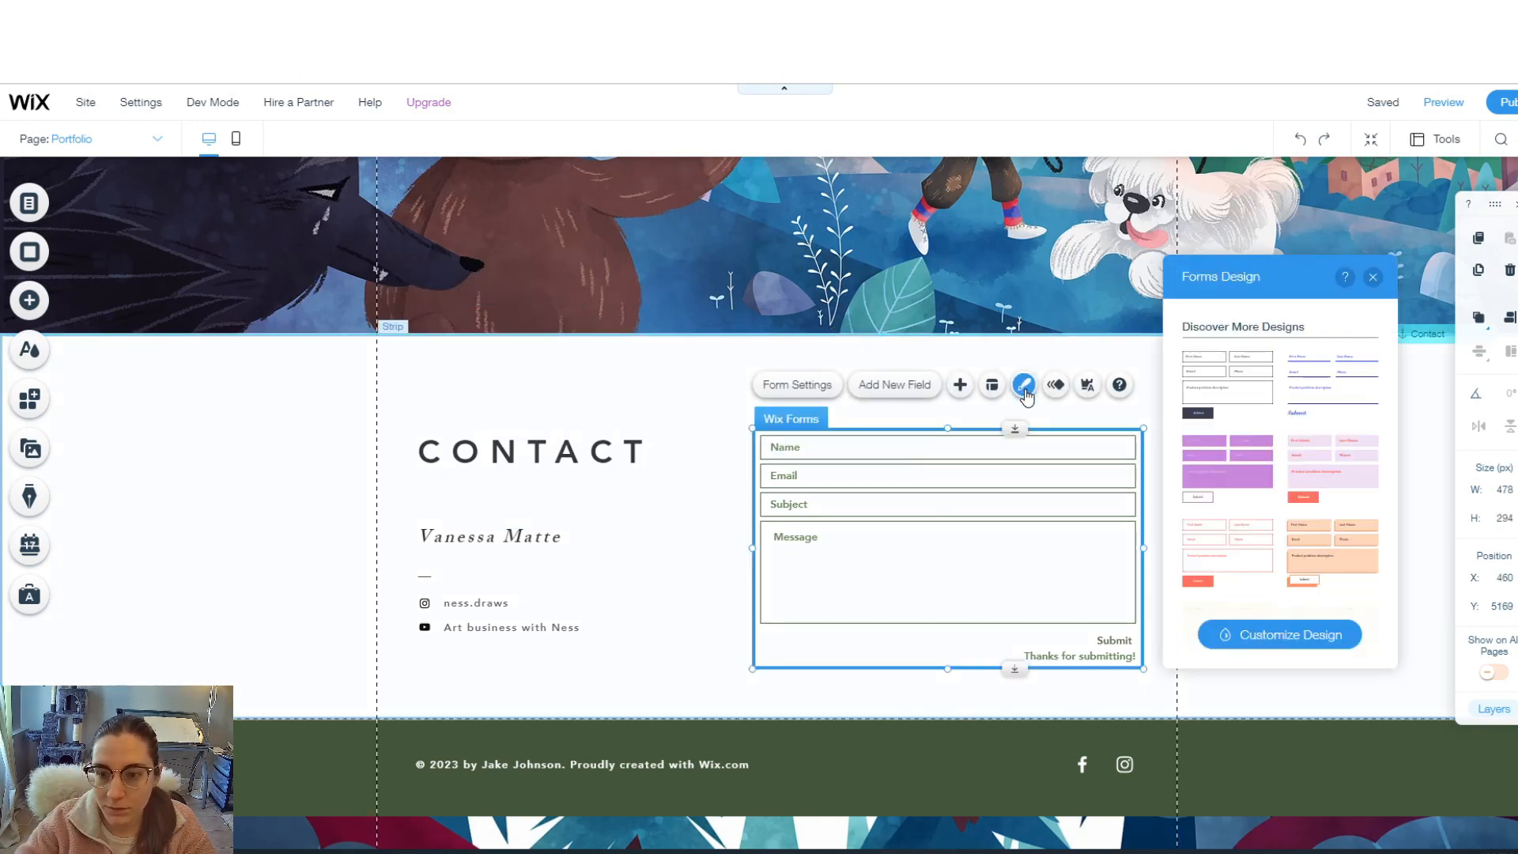
left_click(850, 504)
left_click(843, 454)
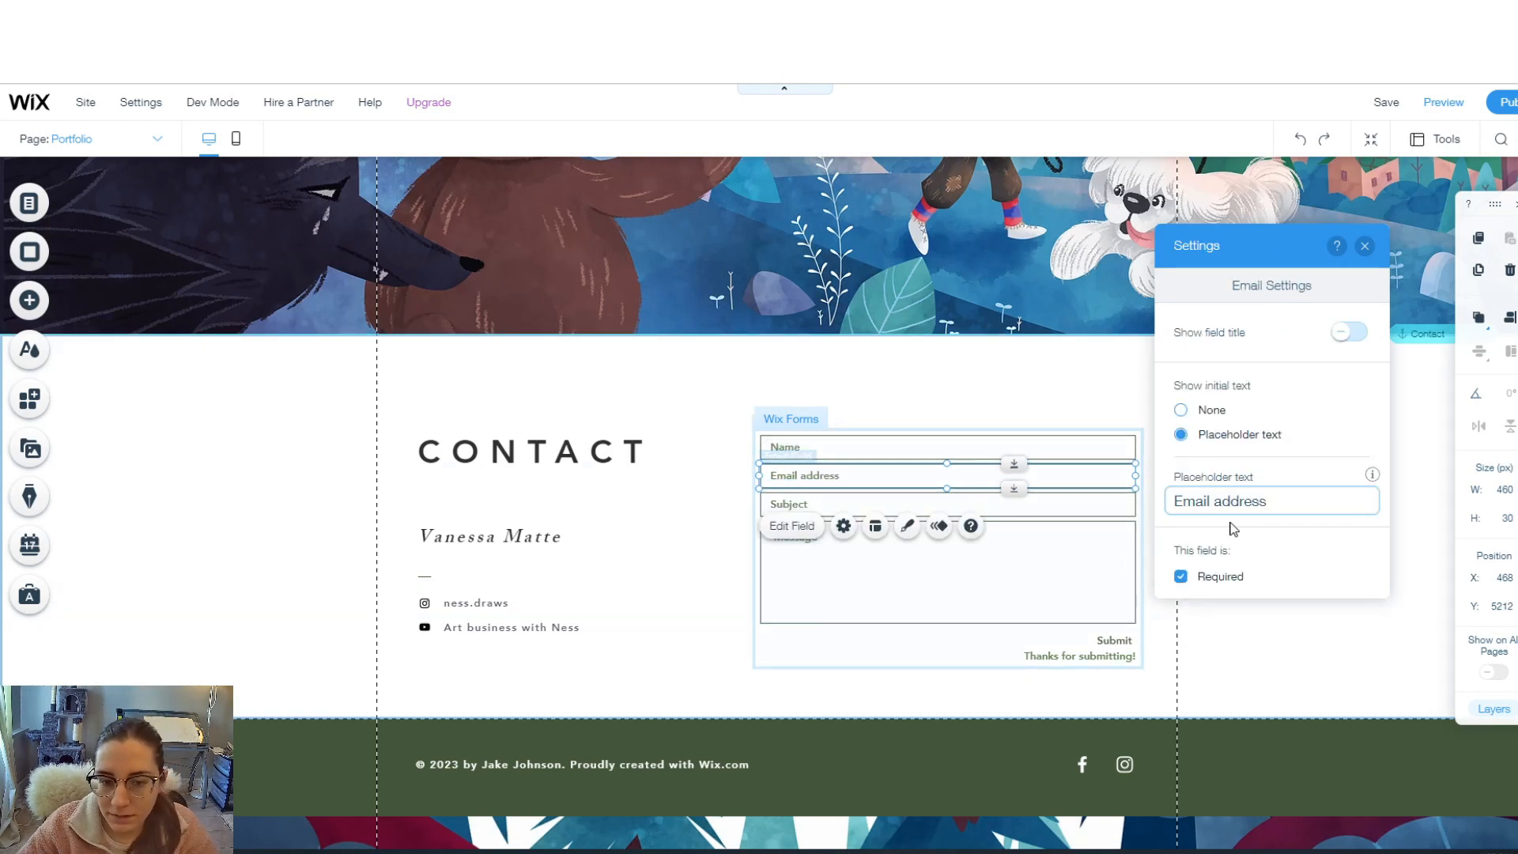
- Delete the Subject field and evenly space the remaining Name, Email address and Message fields
left_click(870, 507)
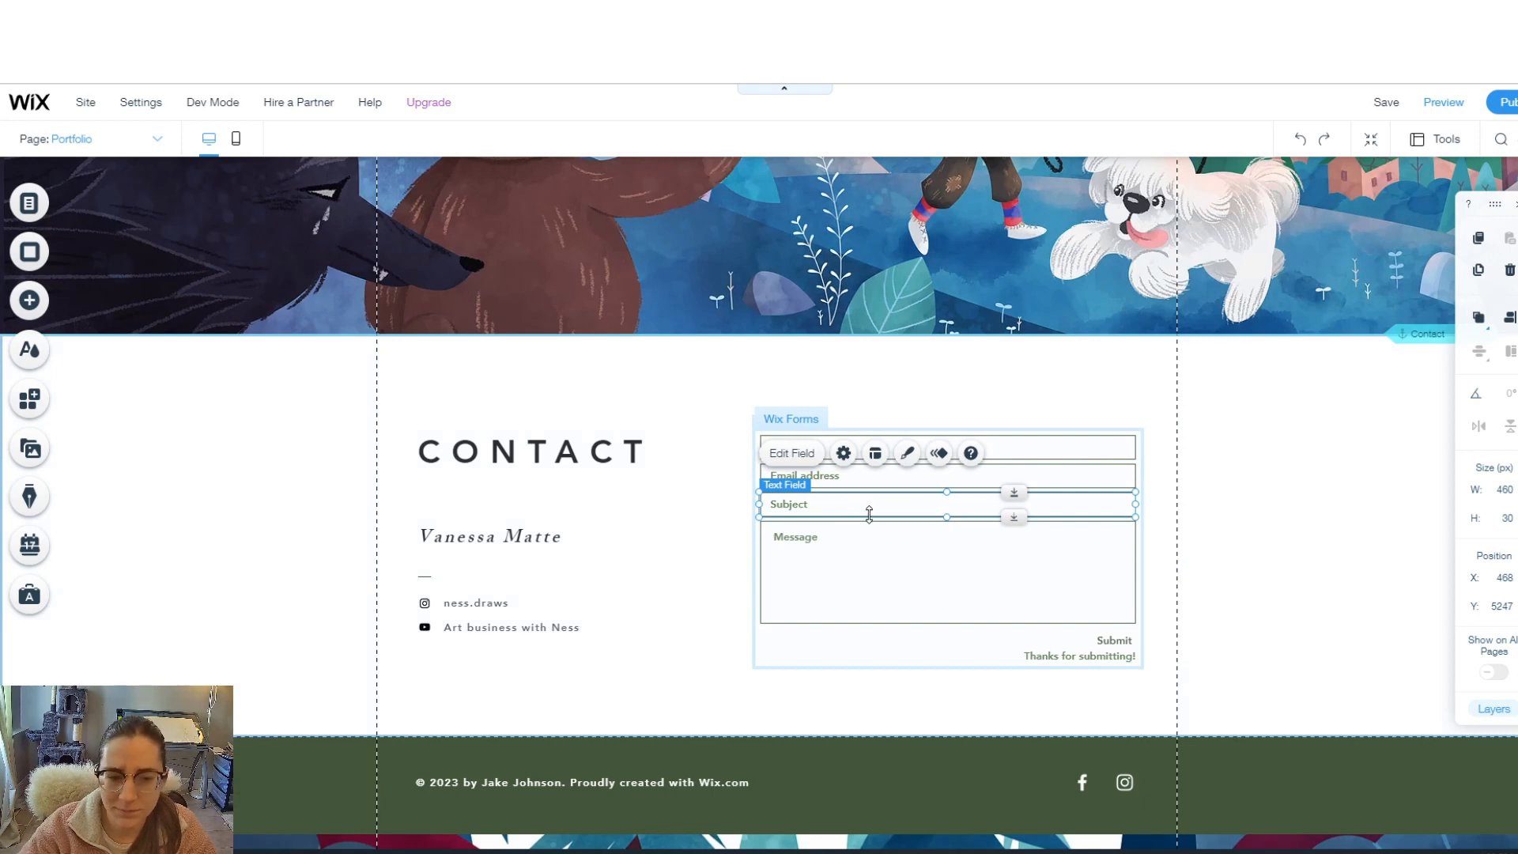
key("Delete")
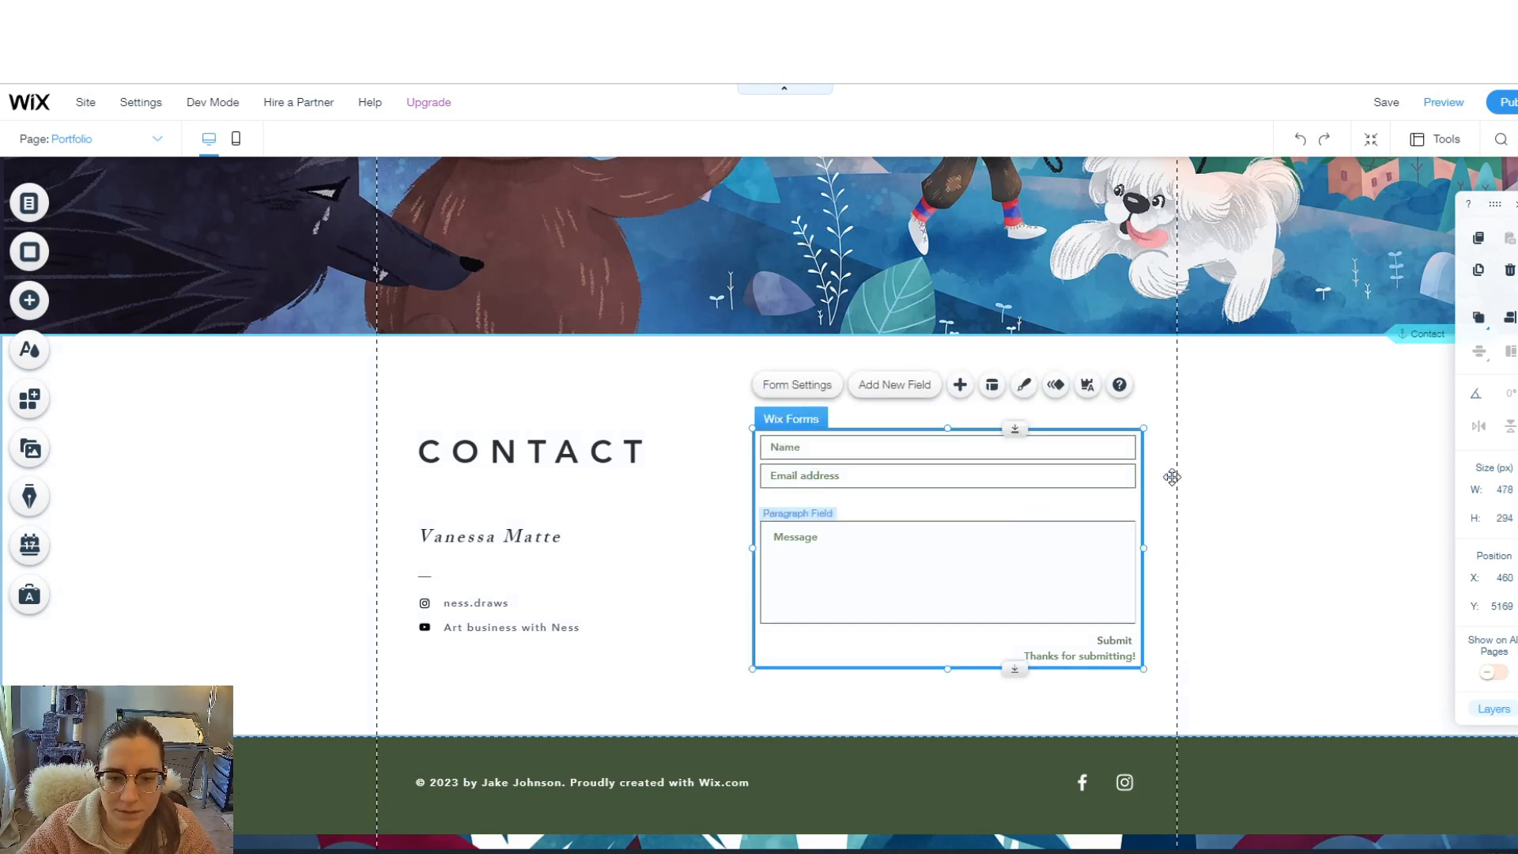
left_click(912, 482)
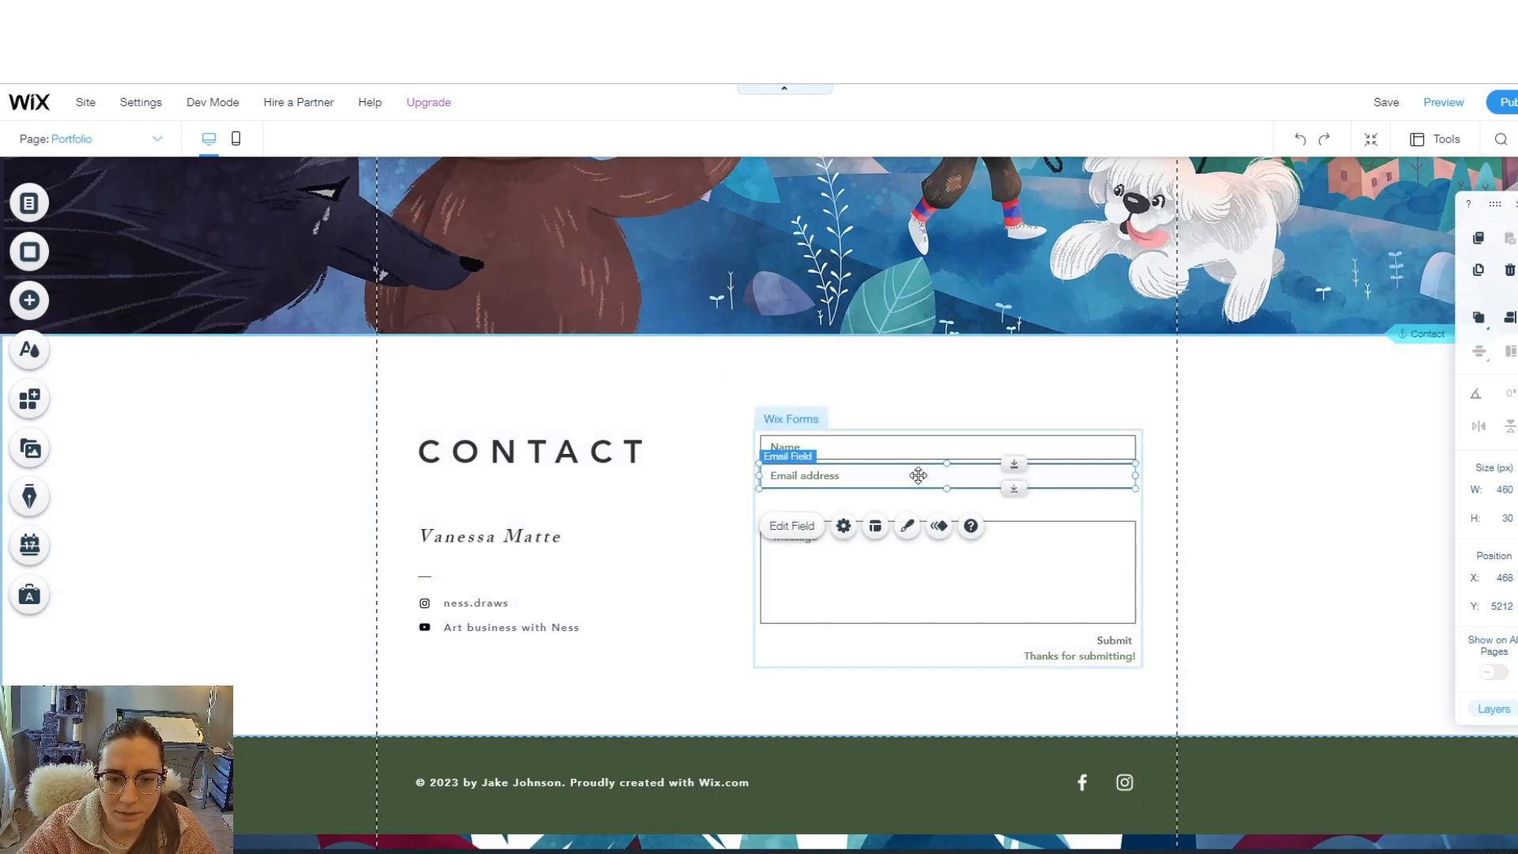
left_click_drag(918, 476, 920, 497)
left_click_drag(1029, 448, 1028, 457)
left_click(1295, 450)
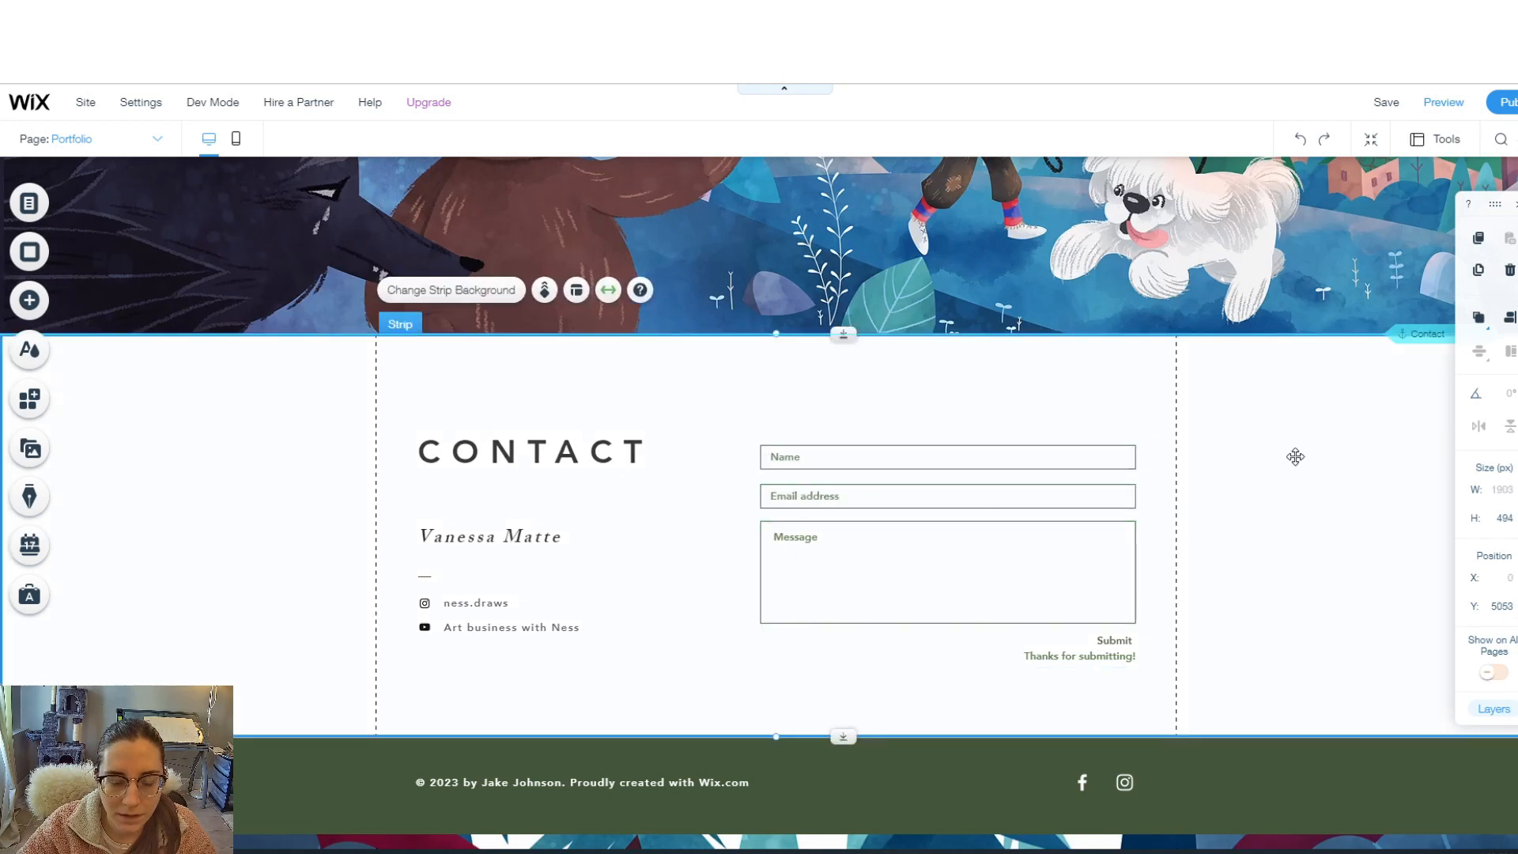
left_click(799, 431)
left_click(797, 385)
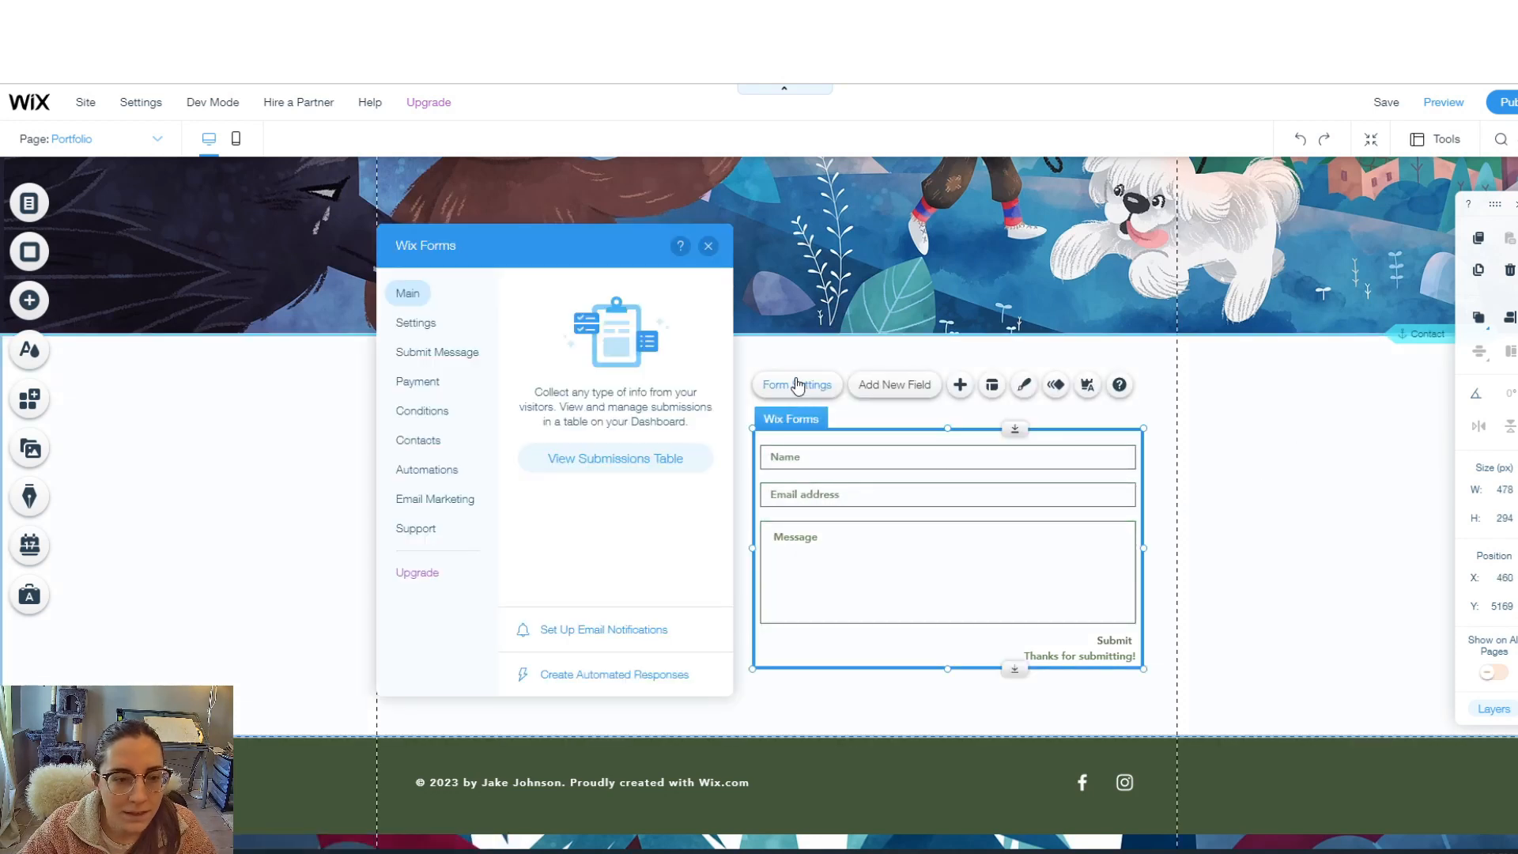
- Replace the success message with 'Thanks for messaging! I'll be in touch soon.' and review the other form settings
left_click(435, 352)
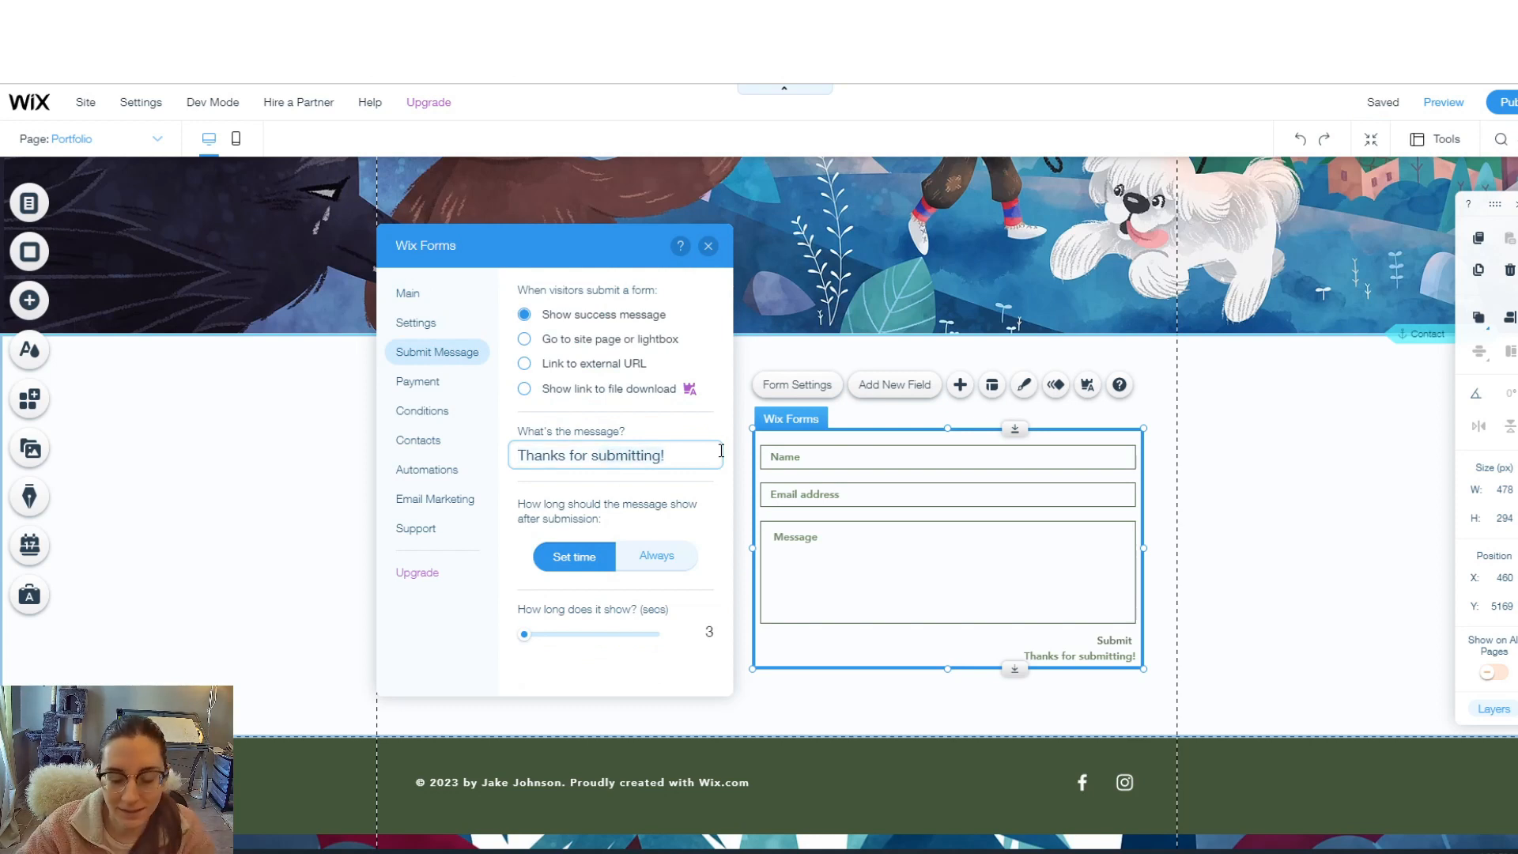
key("BackSpace")
key("BackSpace")
key("BackSpace")
key("BackSpace")
key("BackSpace")
key("BackSpace")
key("BackSpace")
key("BackSpace")
key("BackSpace")
key("BackSpace")
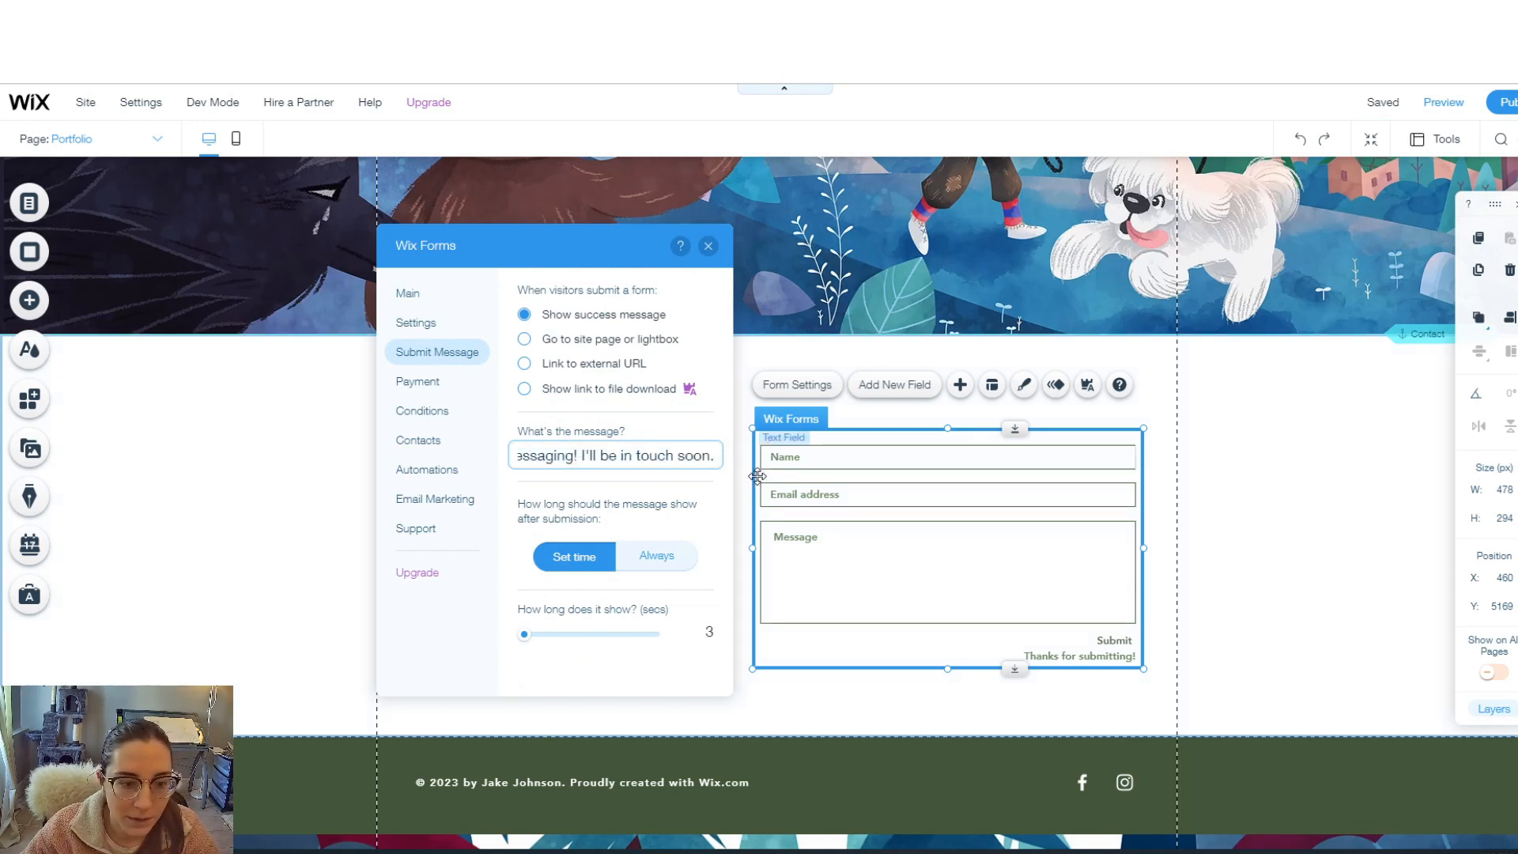
left_click(435, 502)
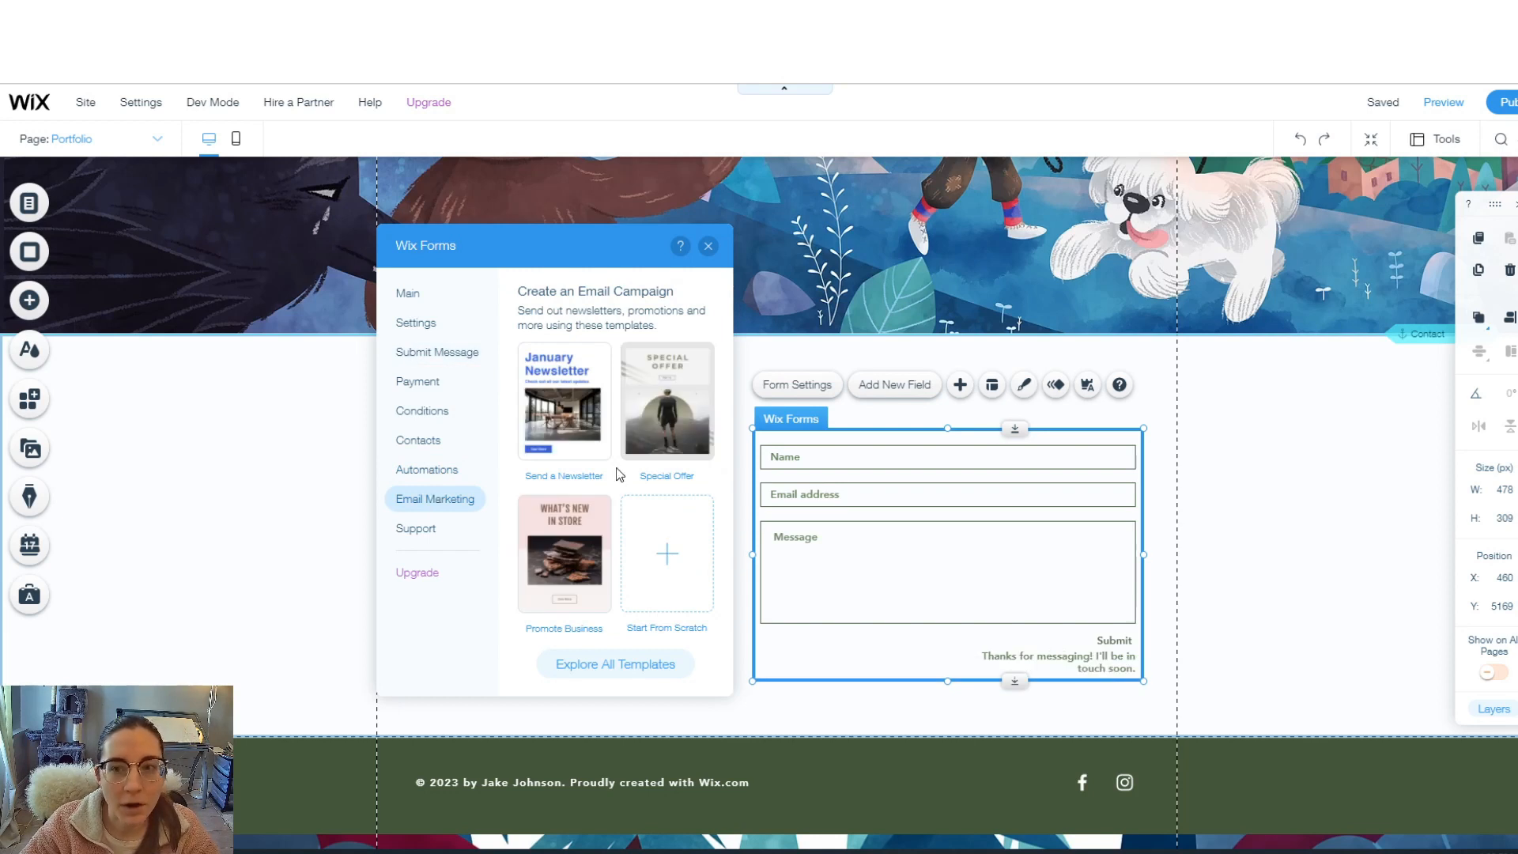
left_click(428, 471)
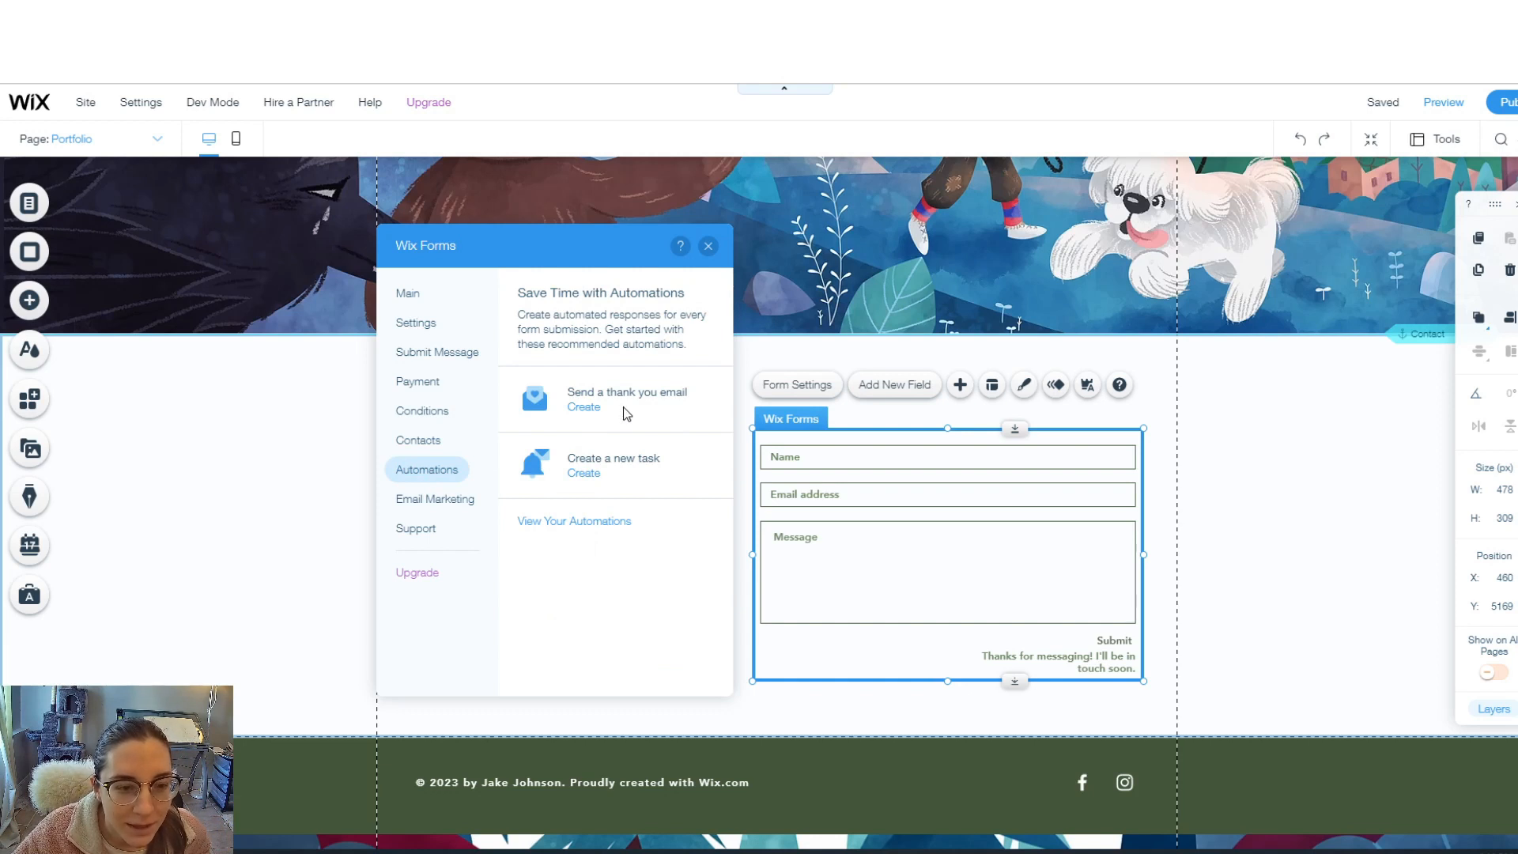
left_click(428, 445)
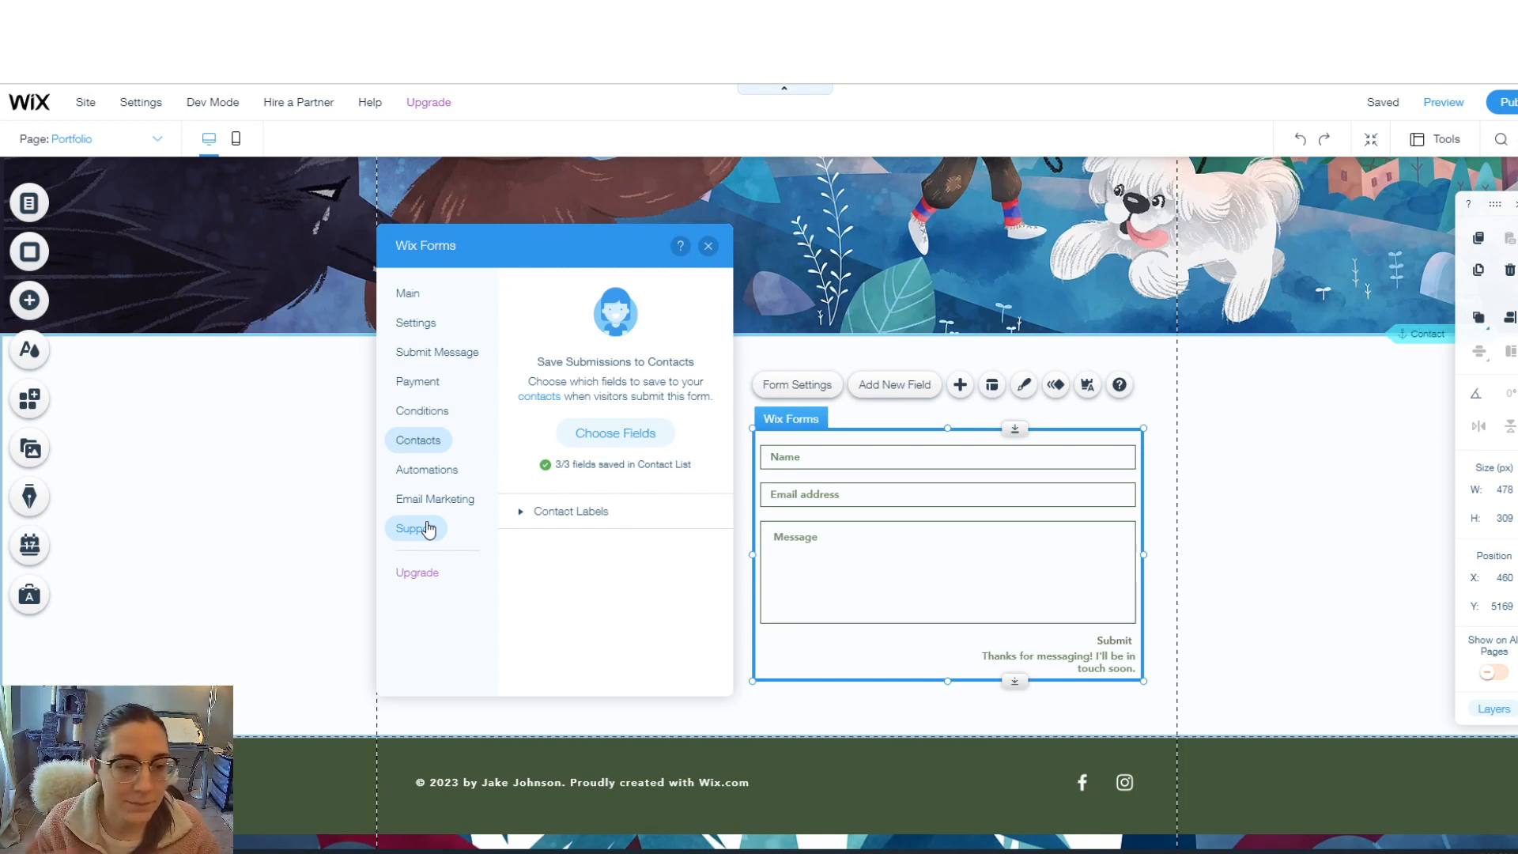
left_click(433, 508)
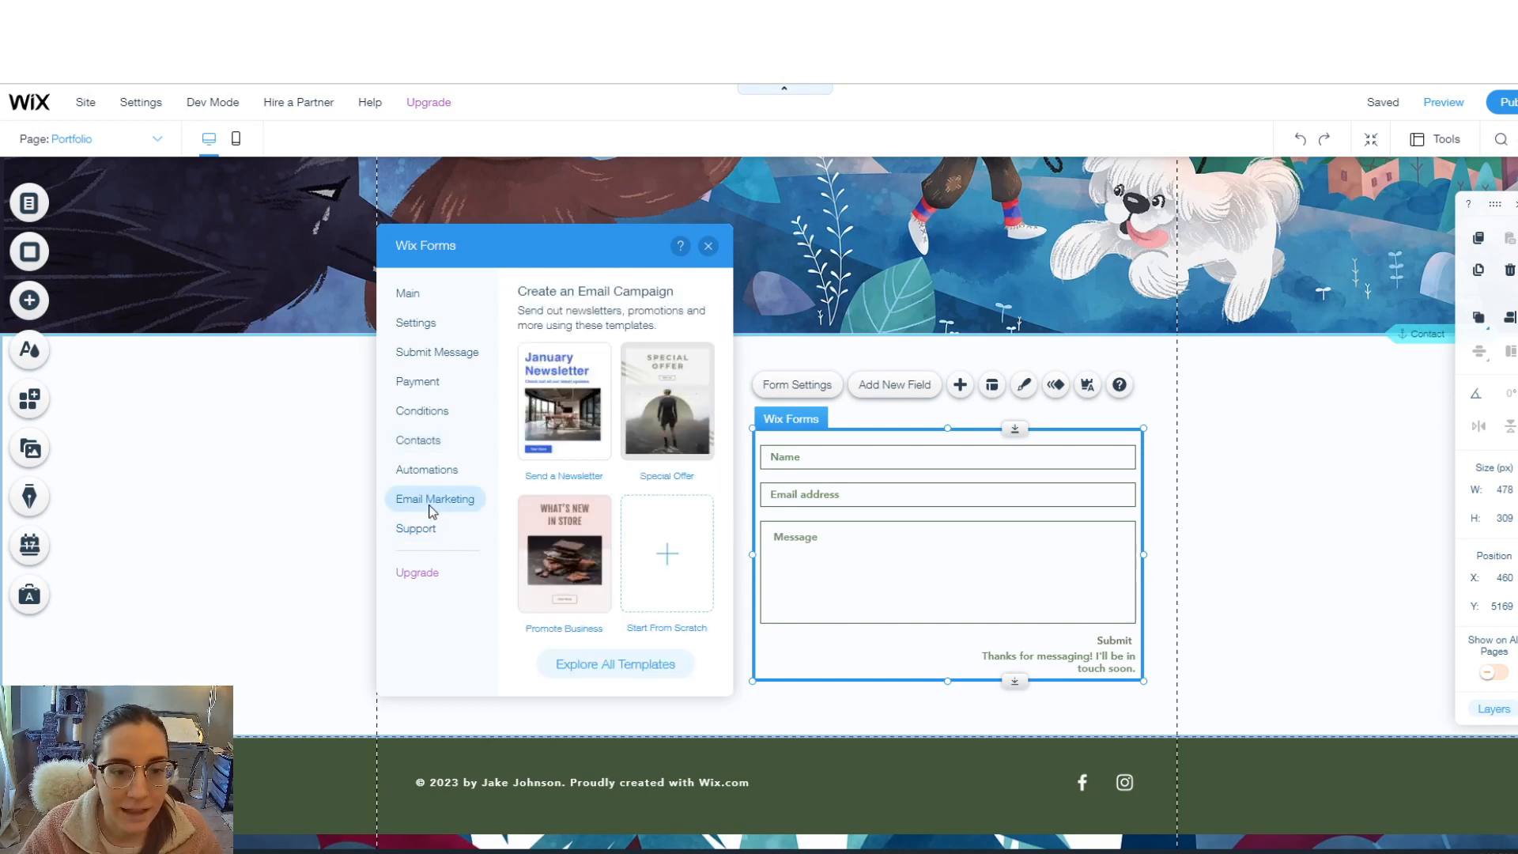
left_click(410, 295)
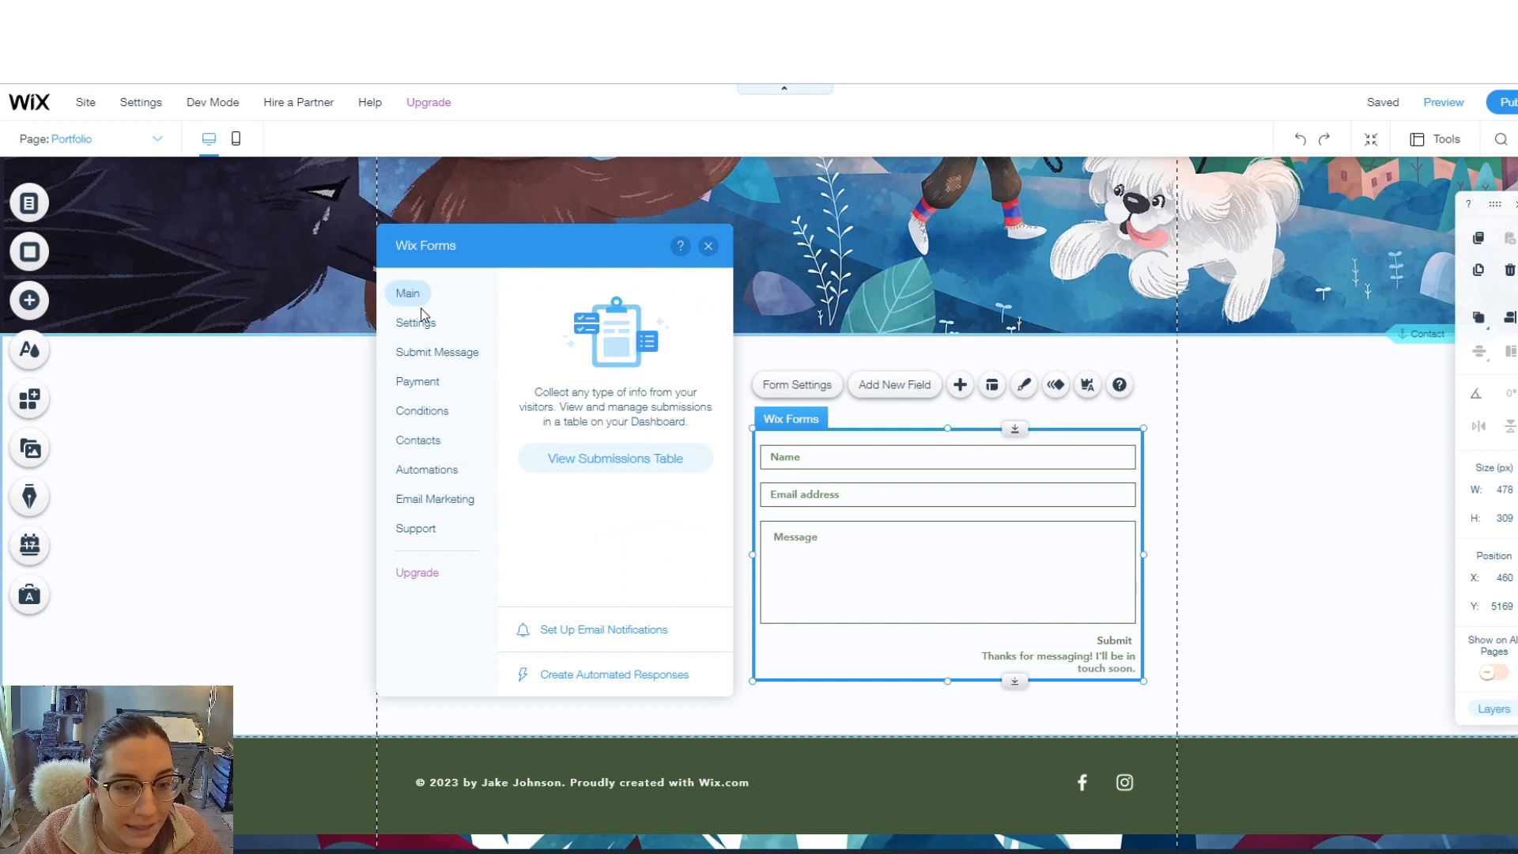
left_click(417, 322)
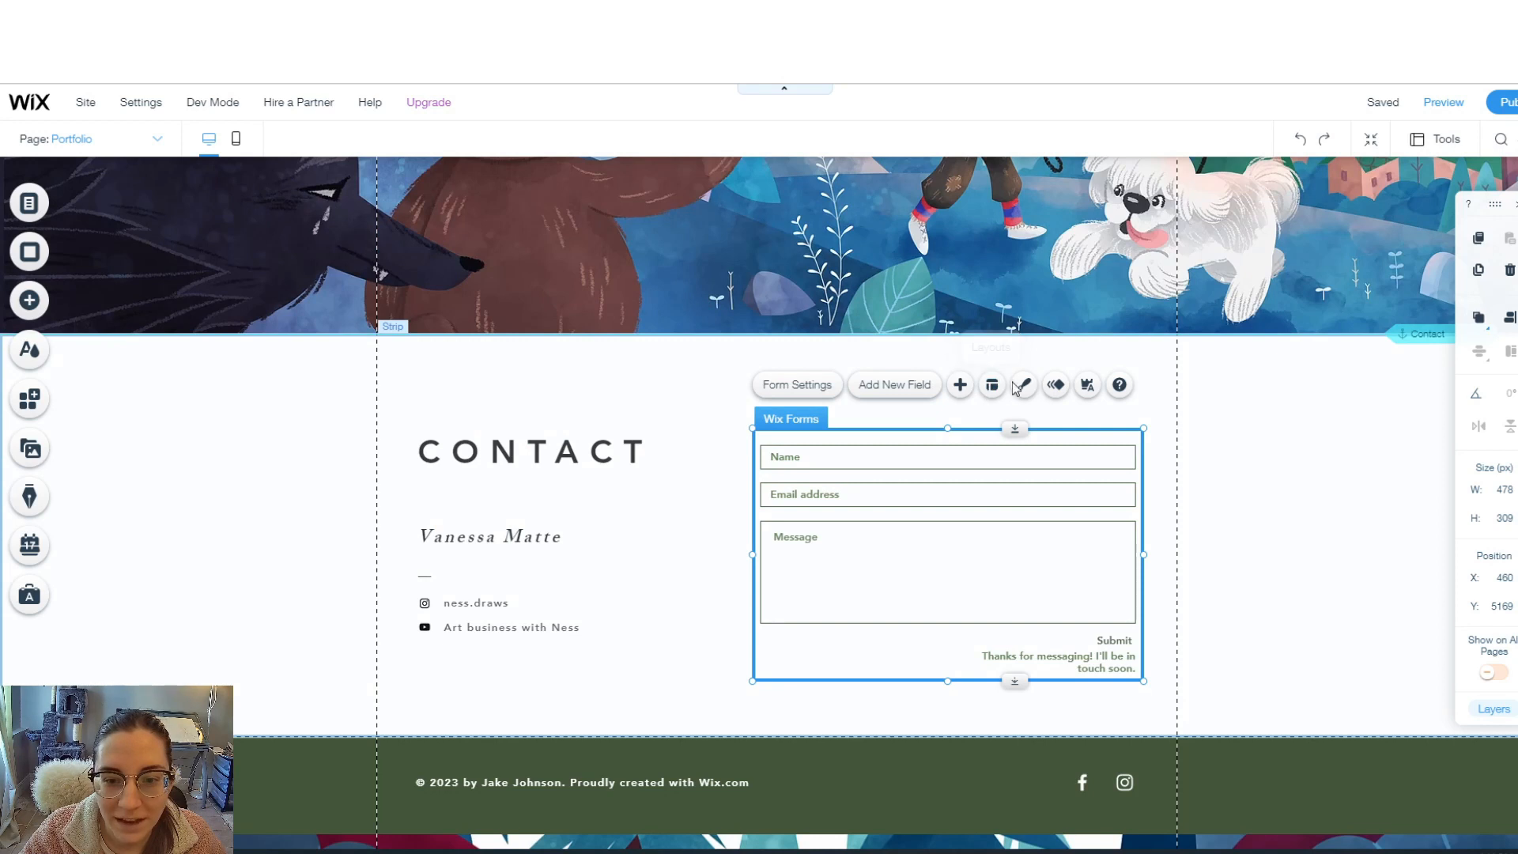
- Open the form's custom design settings for input field fill colour and opacity
left_click(1018, 386)
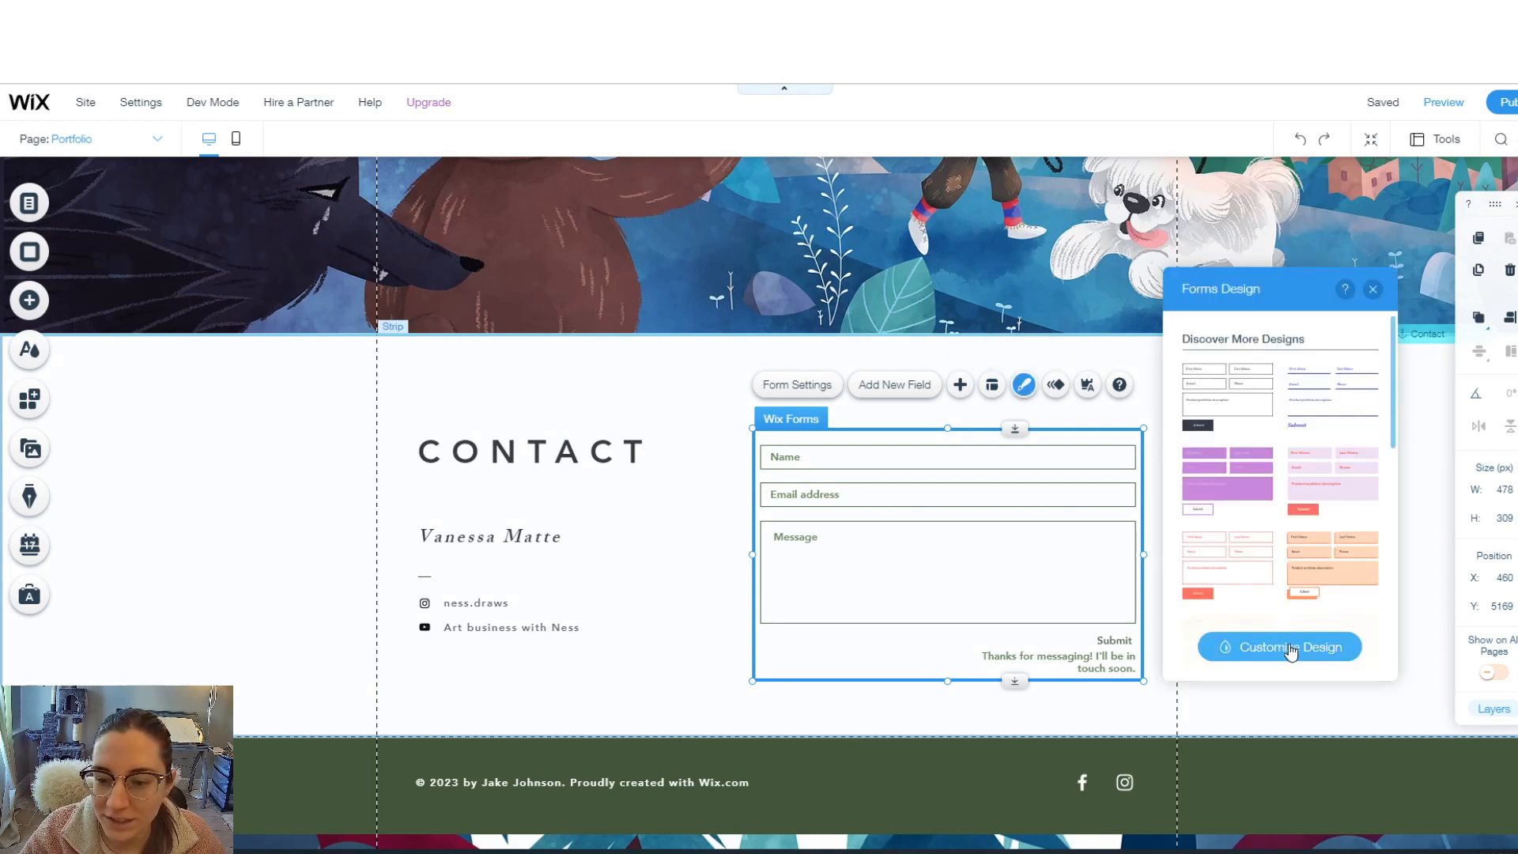
left_click(1291, 649)
left_click(1268, 380)
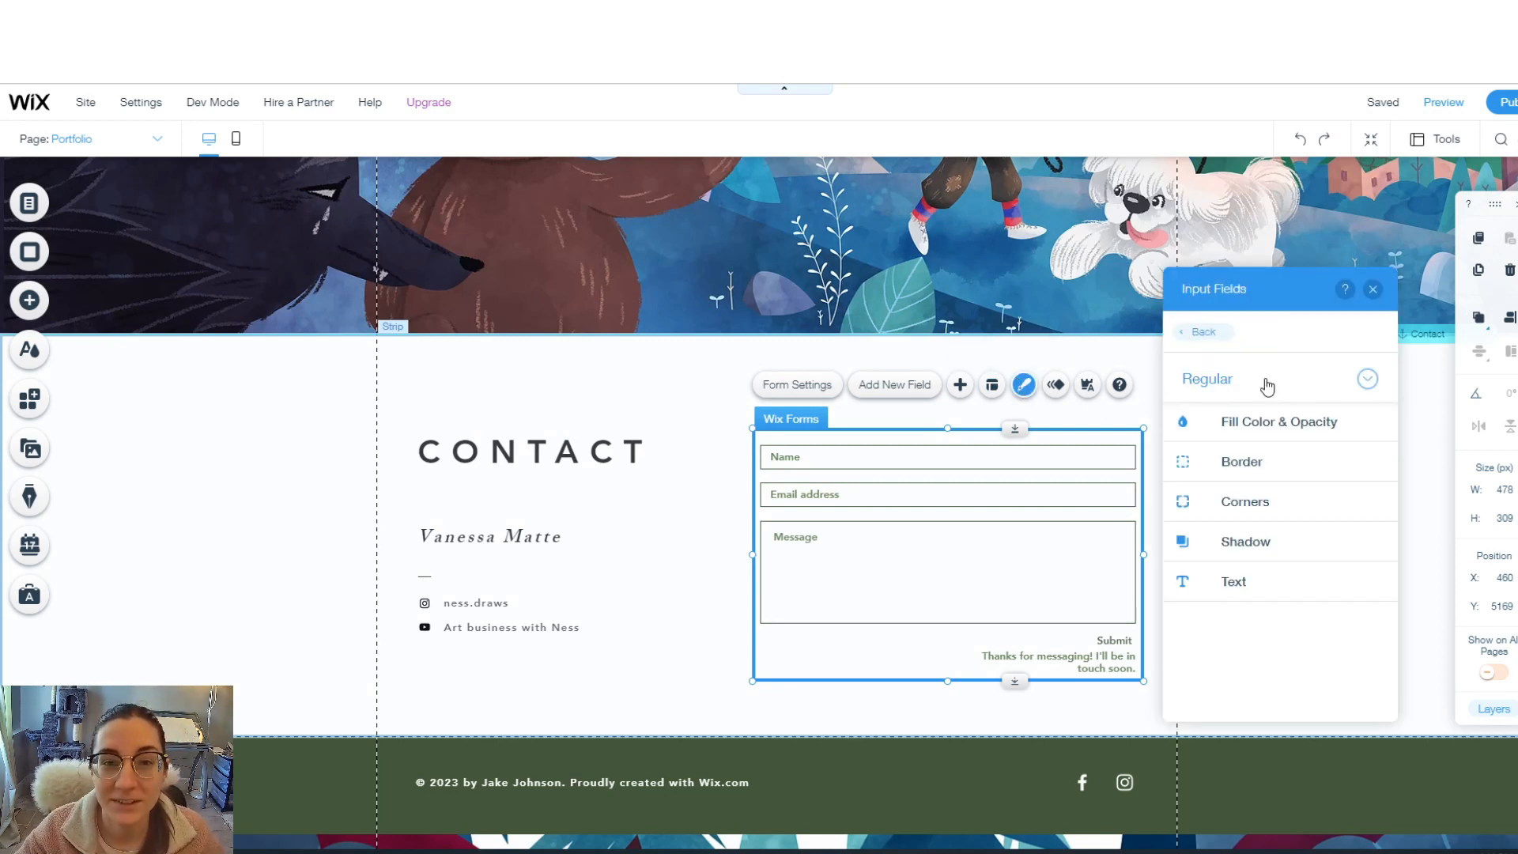
left_click(1263, 437)
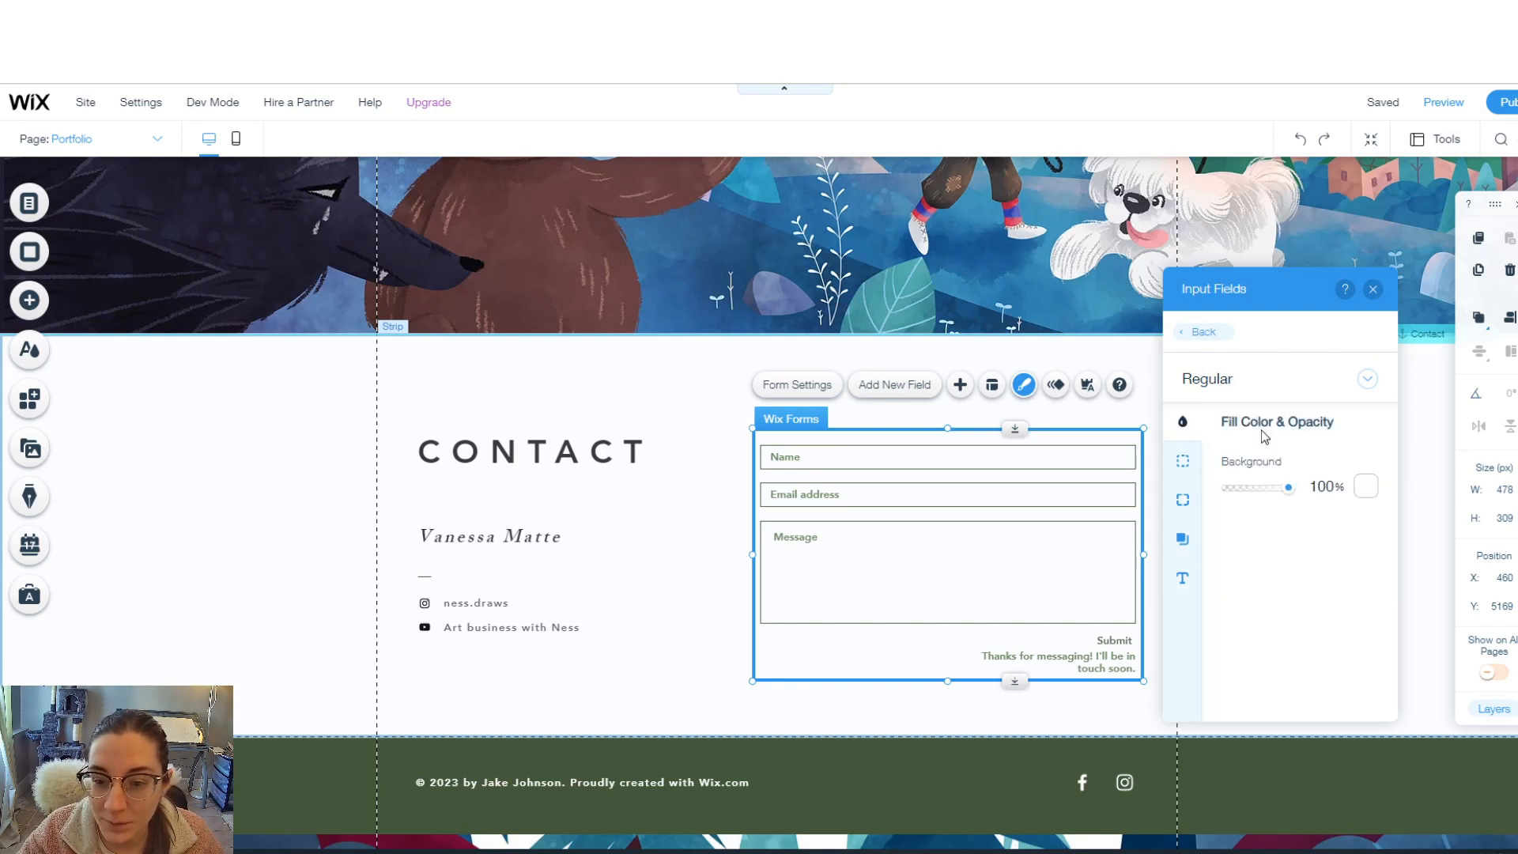
- Make the thank-you message text dark grey #5F5E69 instead of green
left_click(994, 614)
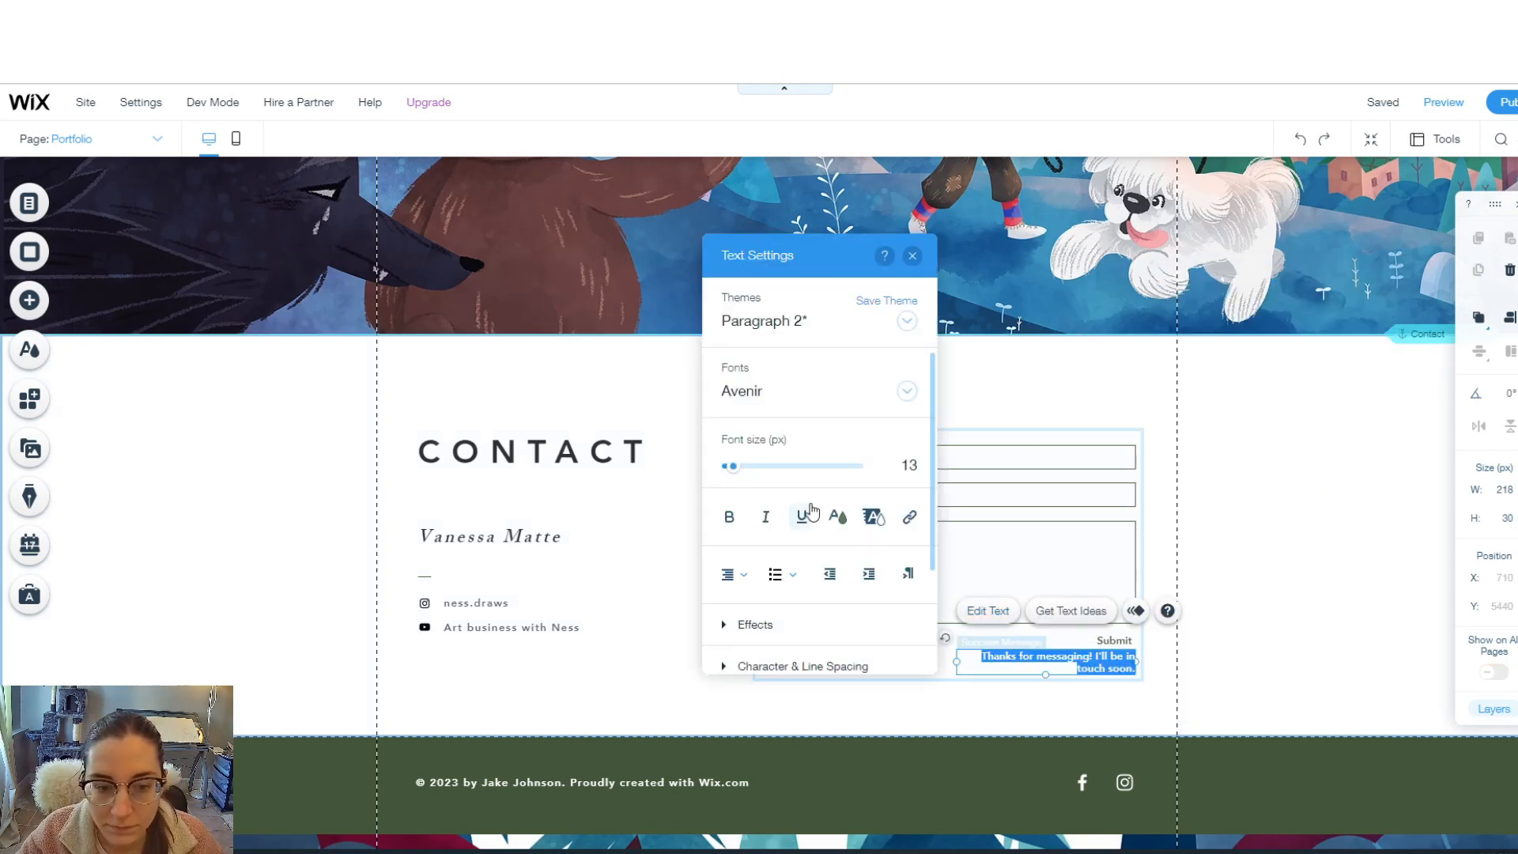
left_click(838, 519)
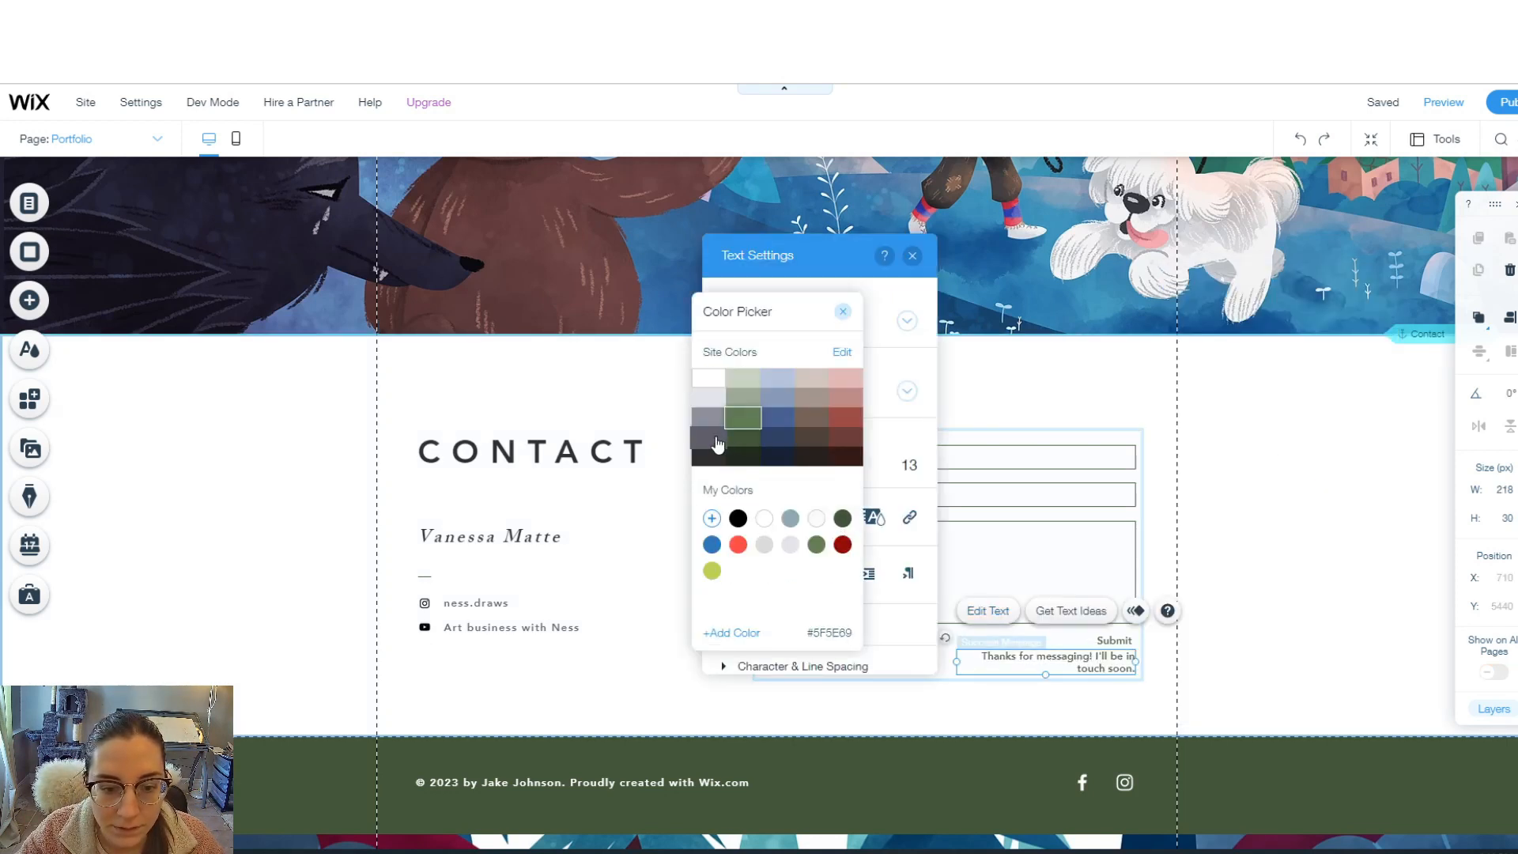
left_click(718, 445)
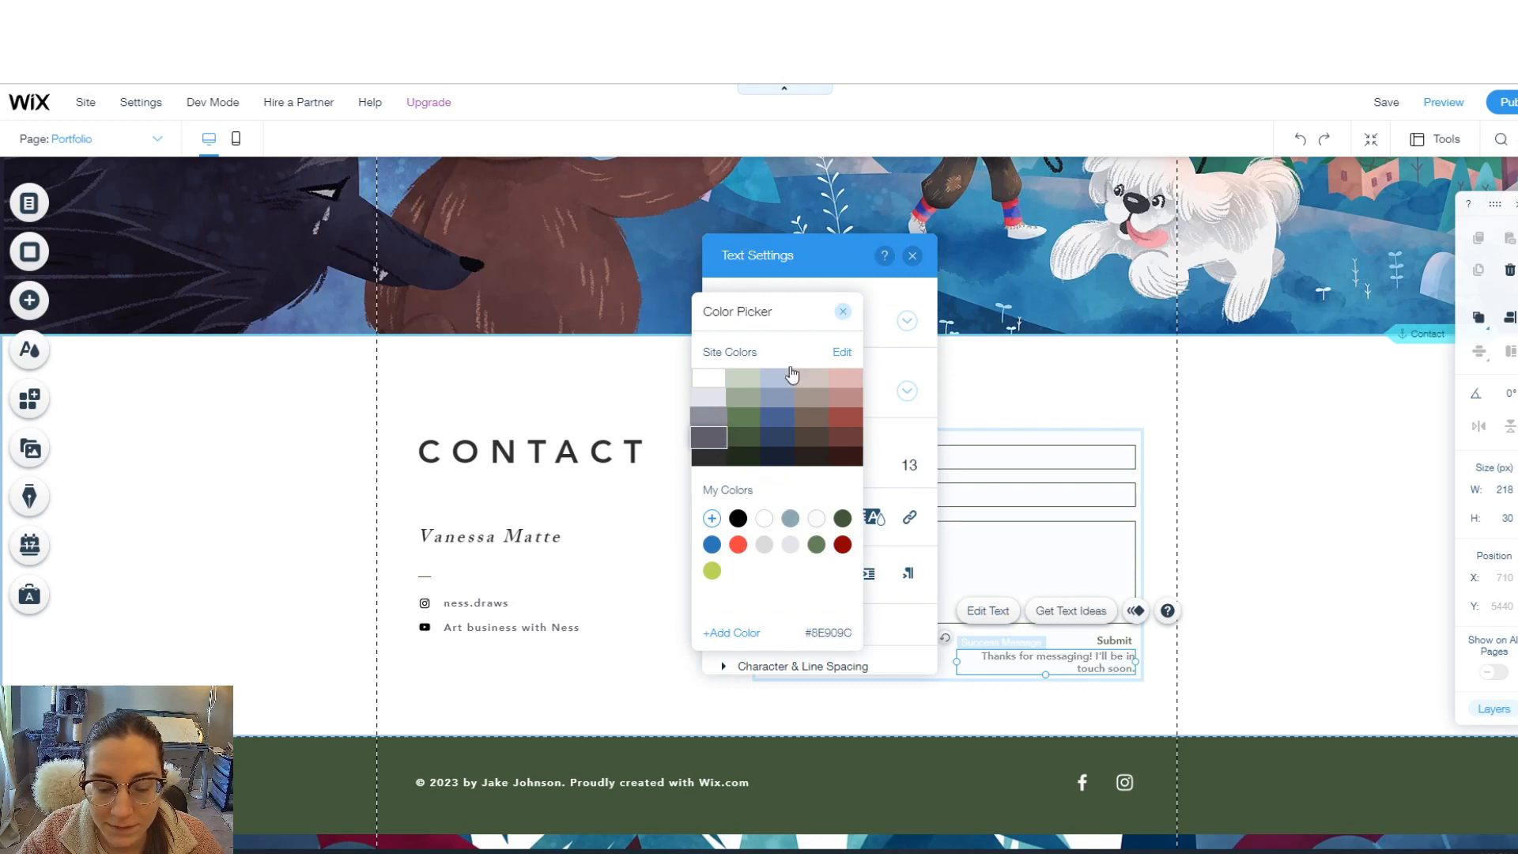
left_click(843, 313)
left_click(913, 255)
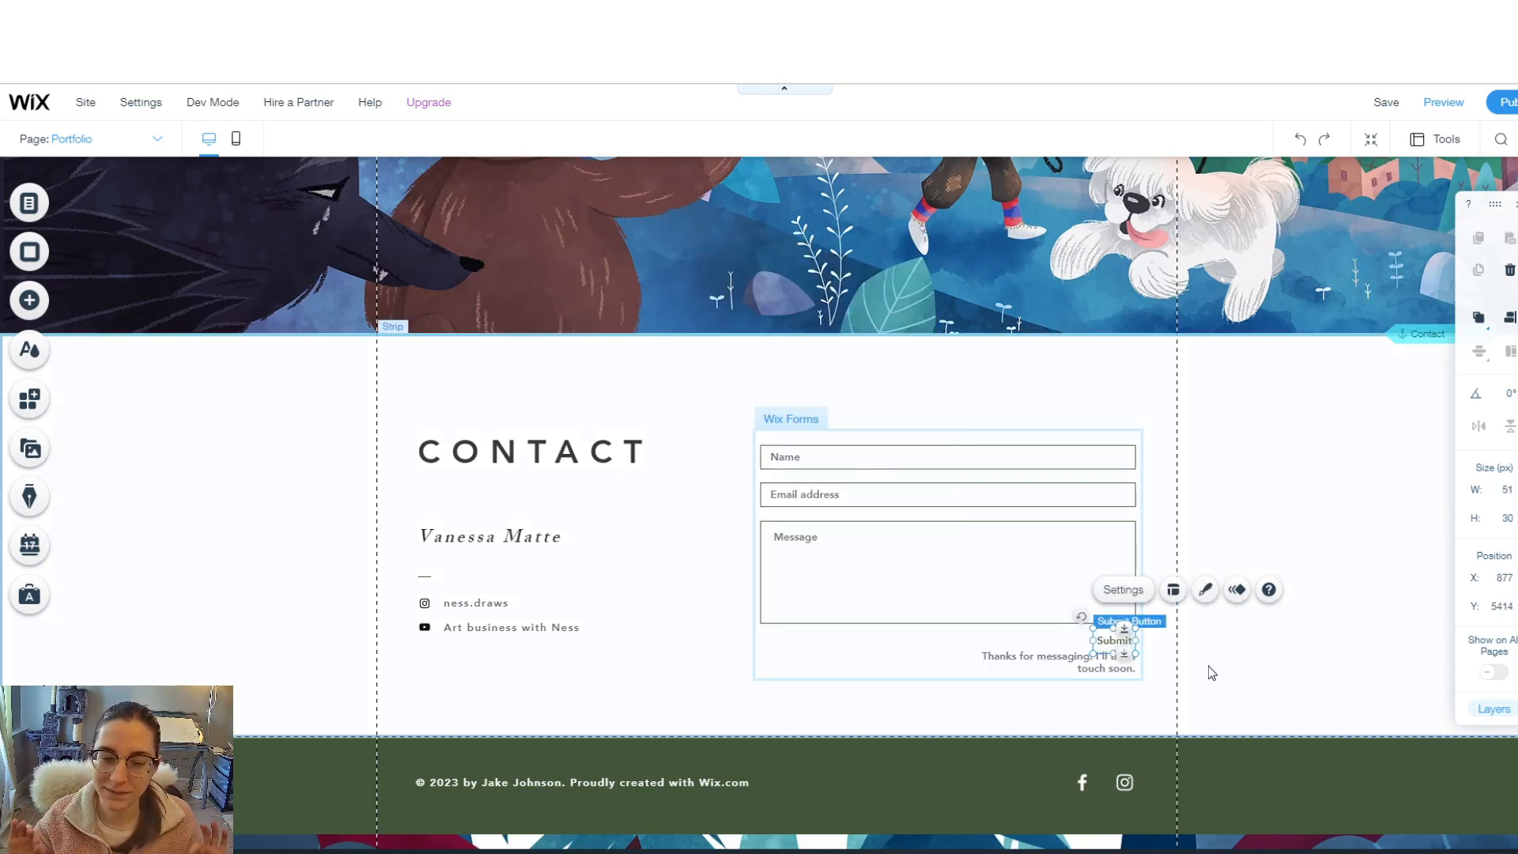
- Apply the dark 'View More' preset to the Submit button and widen it to 133 px
left_click(1203, 591)
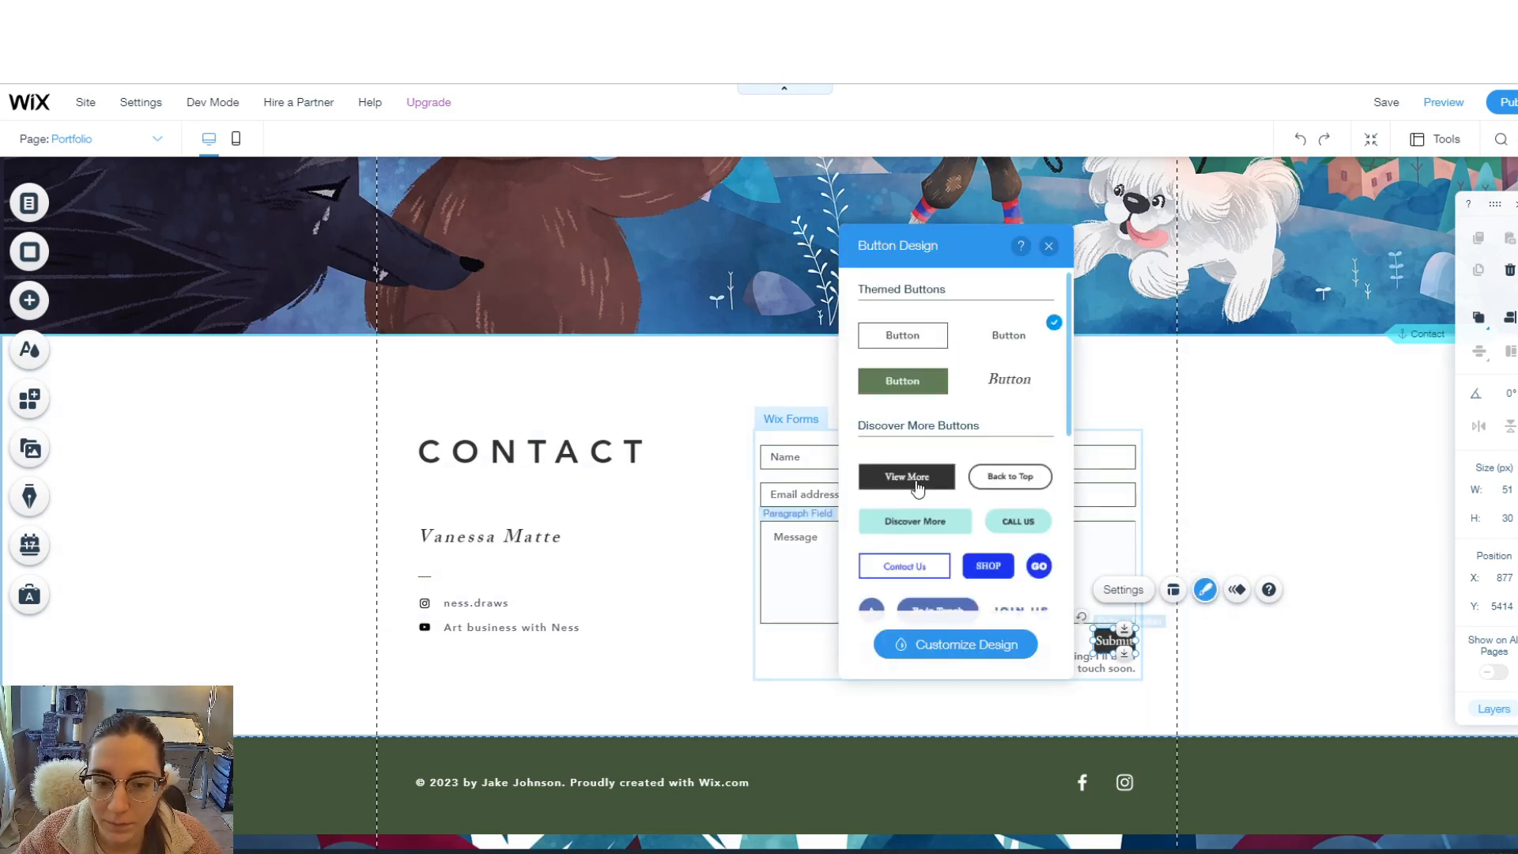
left_click(918, 483)
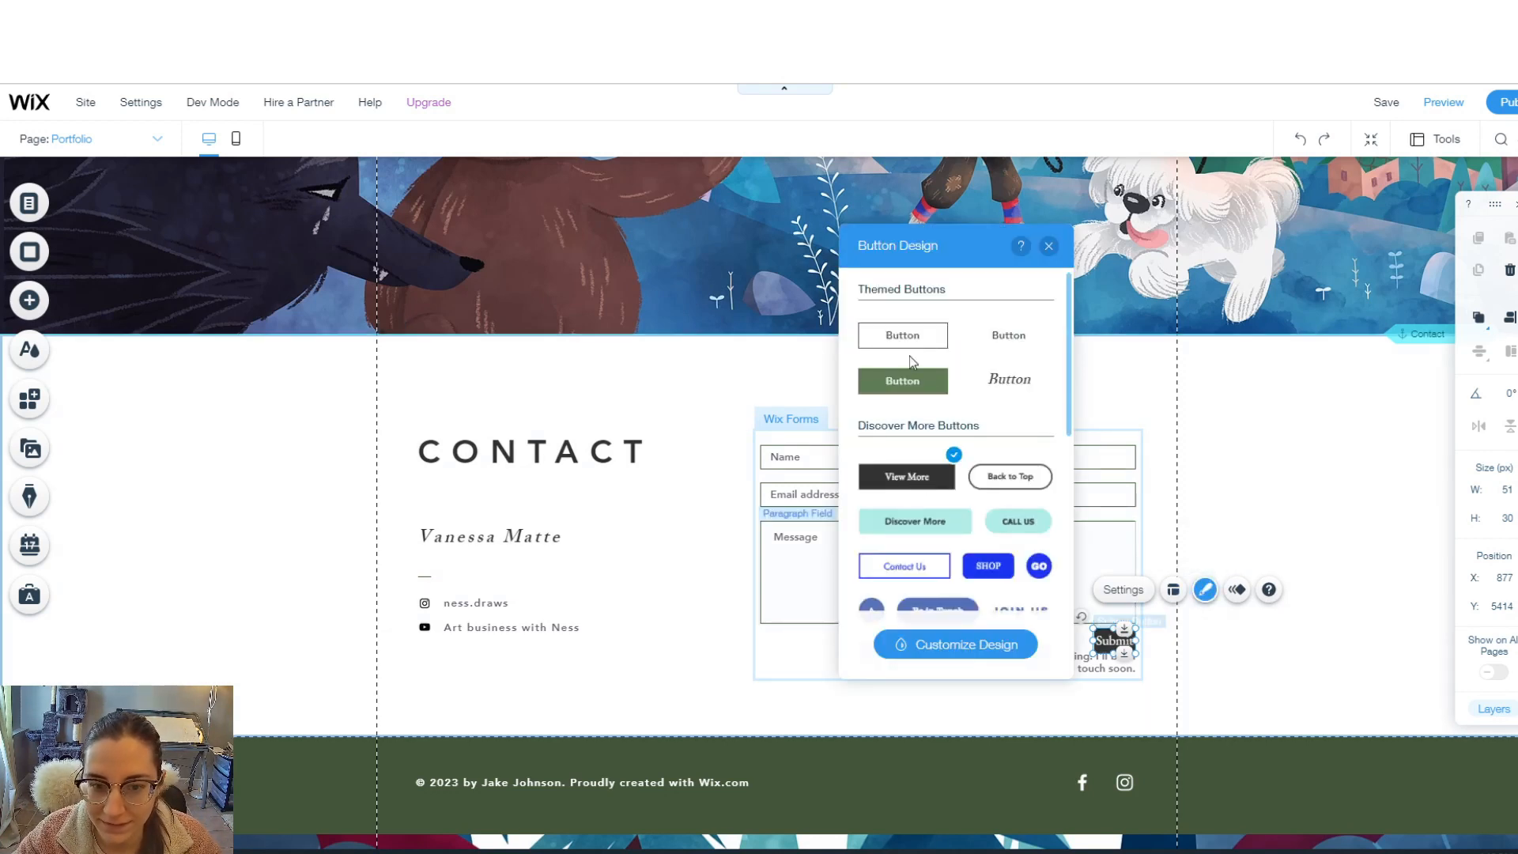
left_click(967, 646)
left_click(1049, 246)
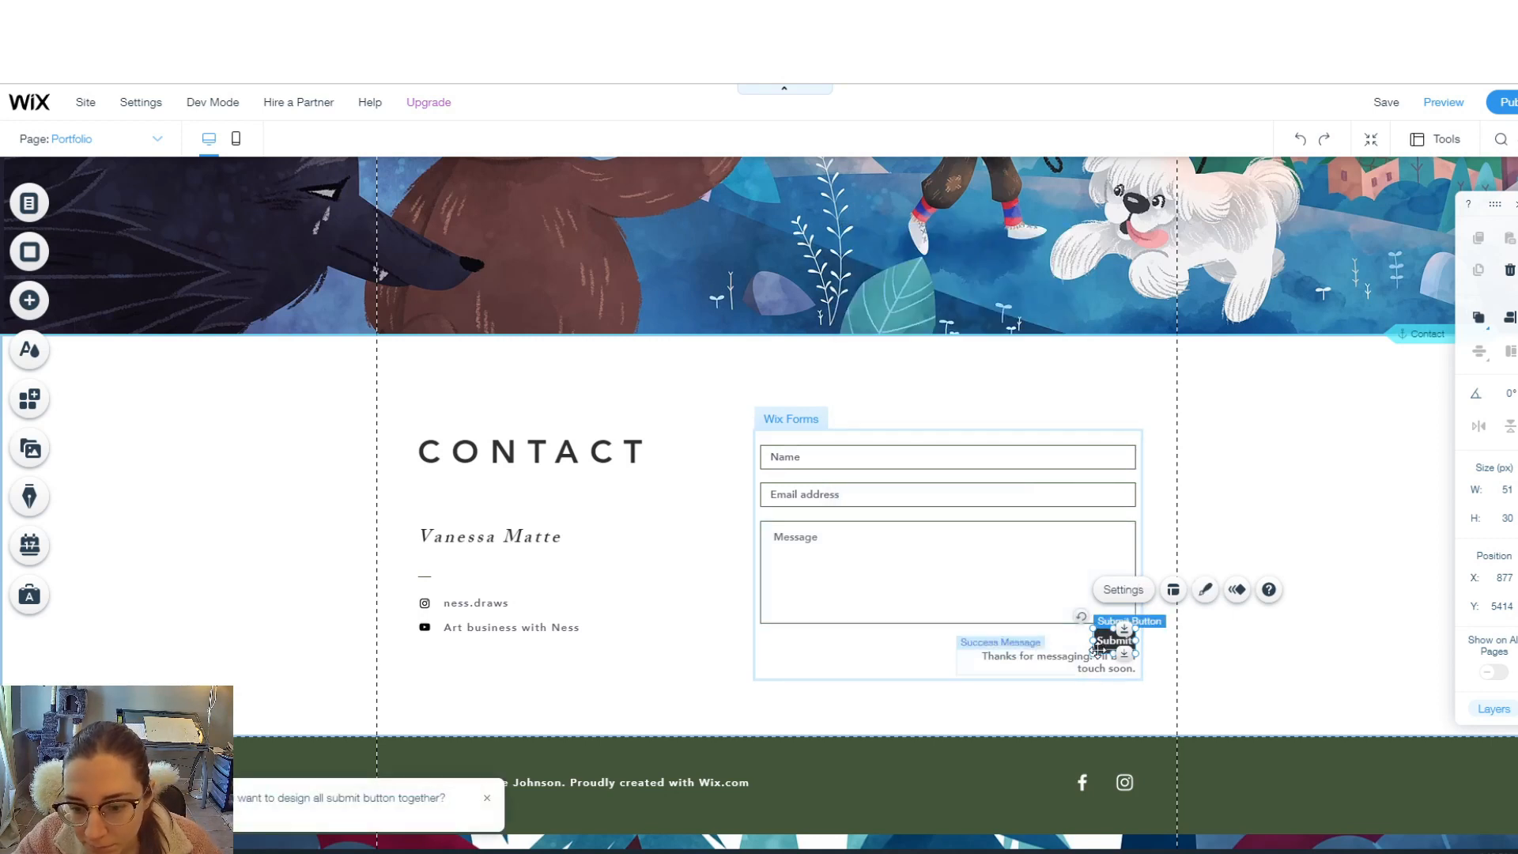
left_click_drag(1092, 641, 888, 646)
left_click(1336, 600)
scroll(1328, 620, "down", 1)
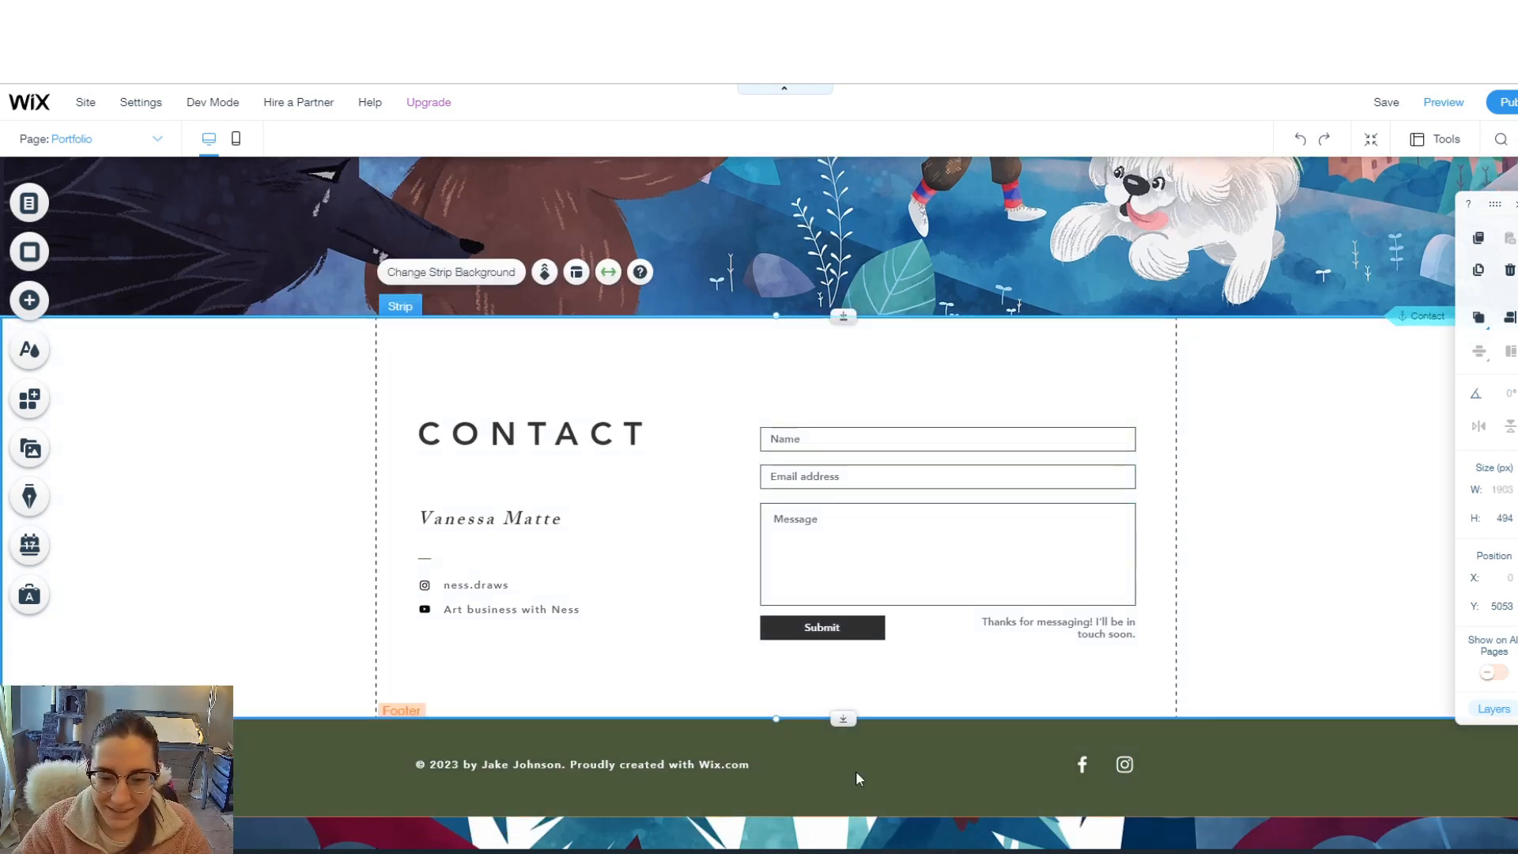
- Set the footer's background fill to dark charcoal #2F2E2E
left_click(873, 752)
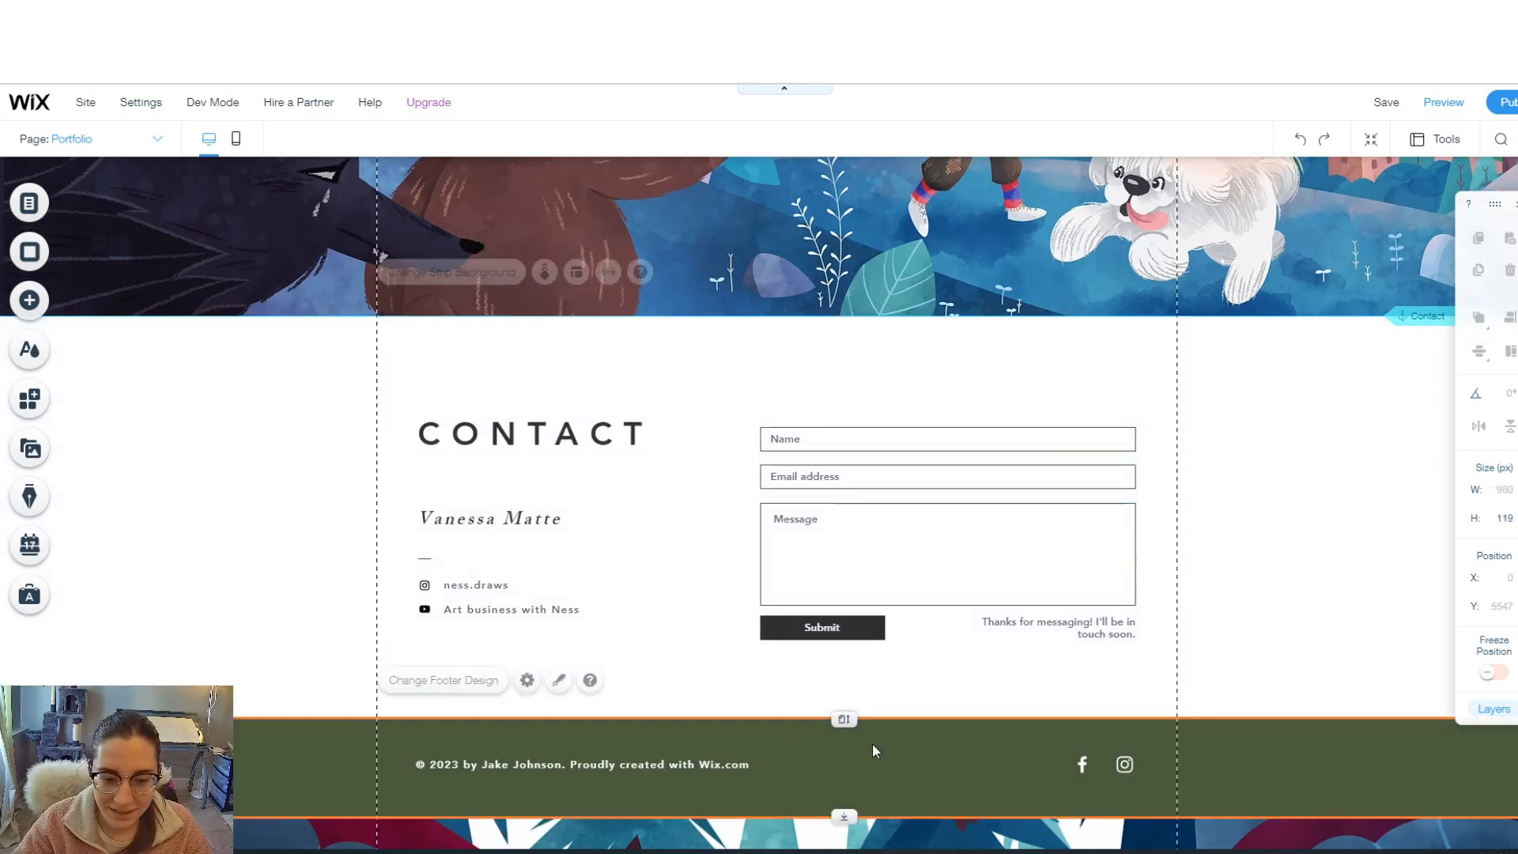
left_click(466, 684)
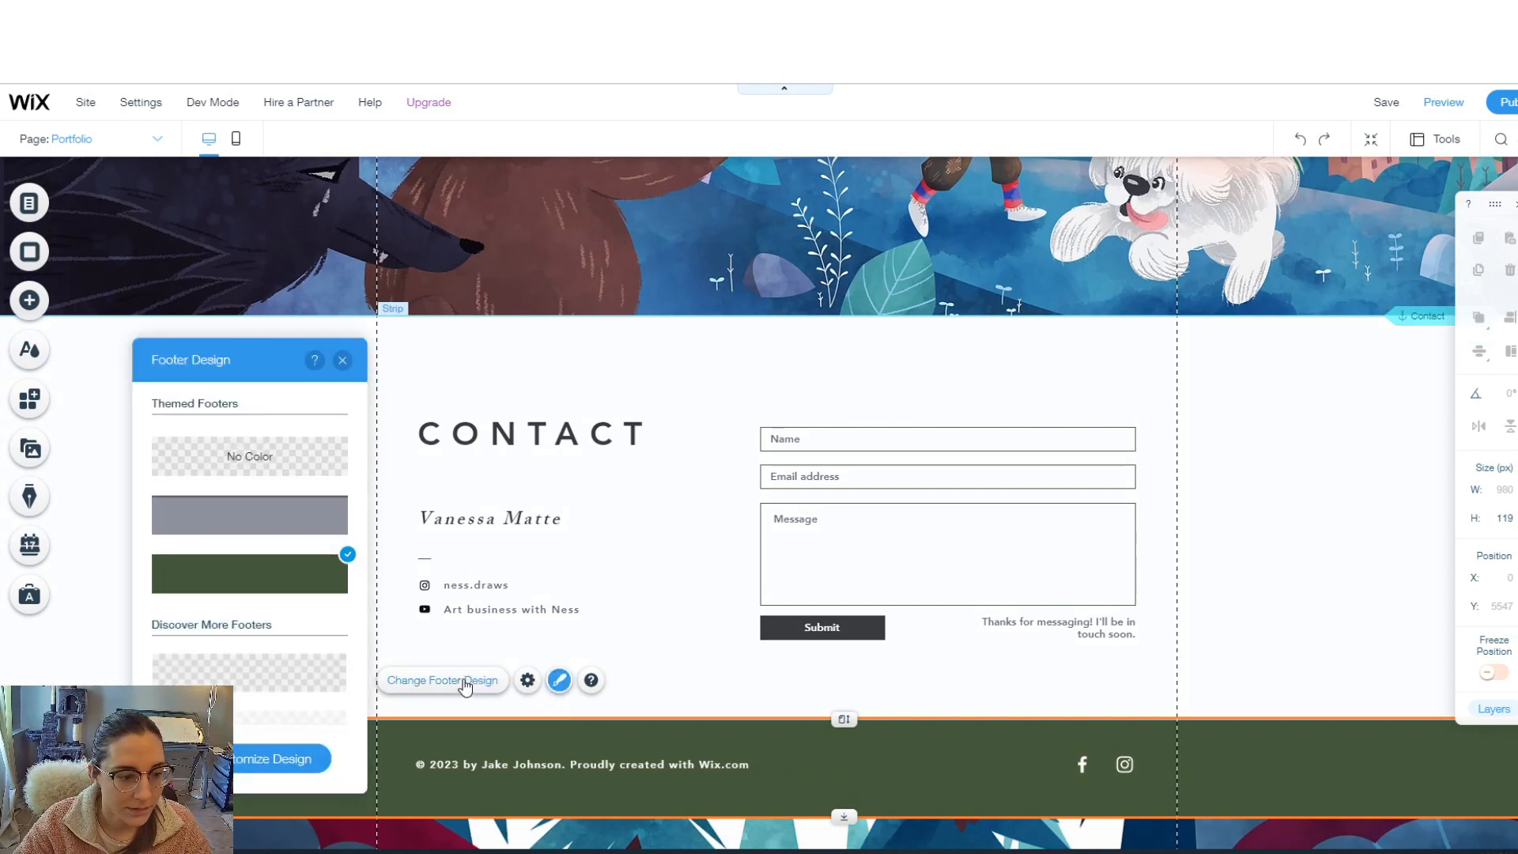
left_click(261, 761)
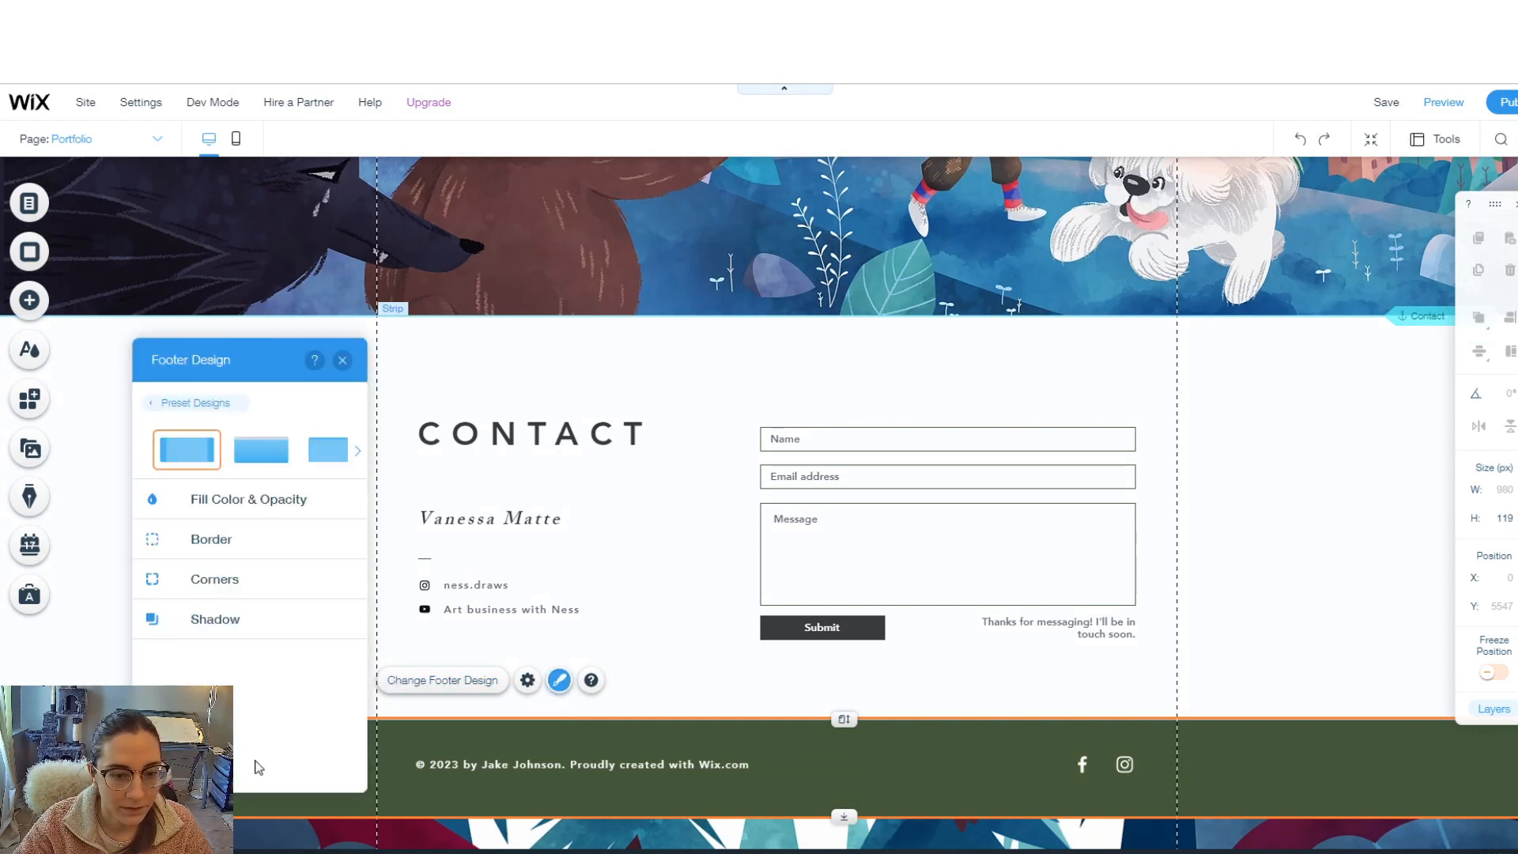
left_click(249, 499)
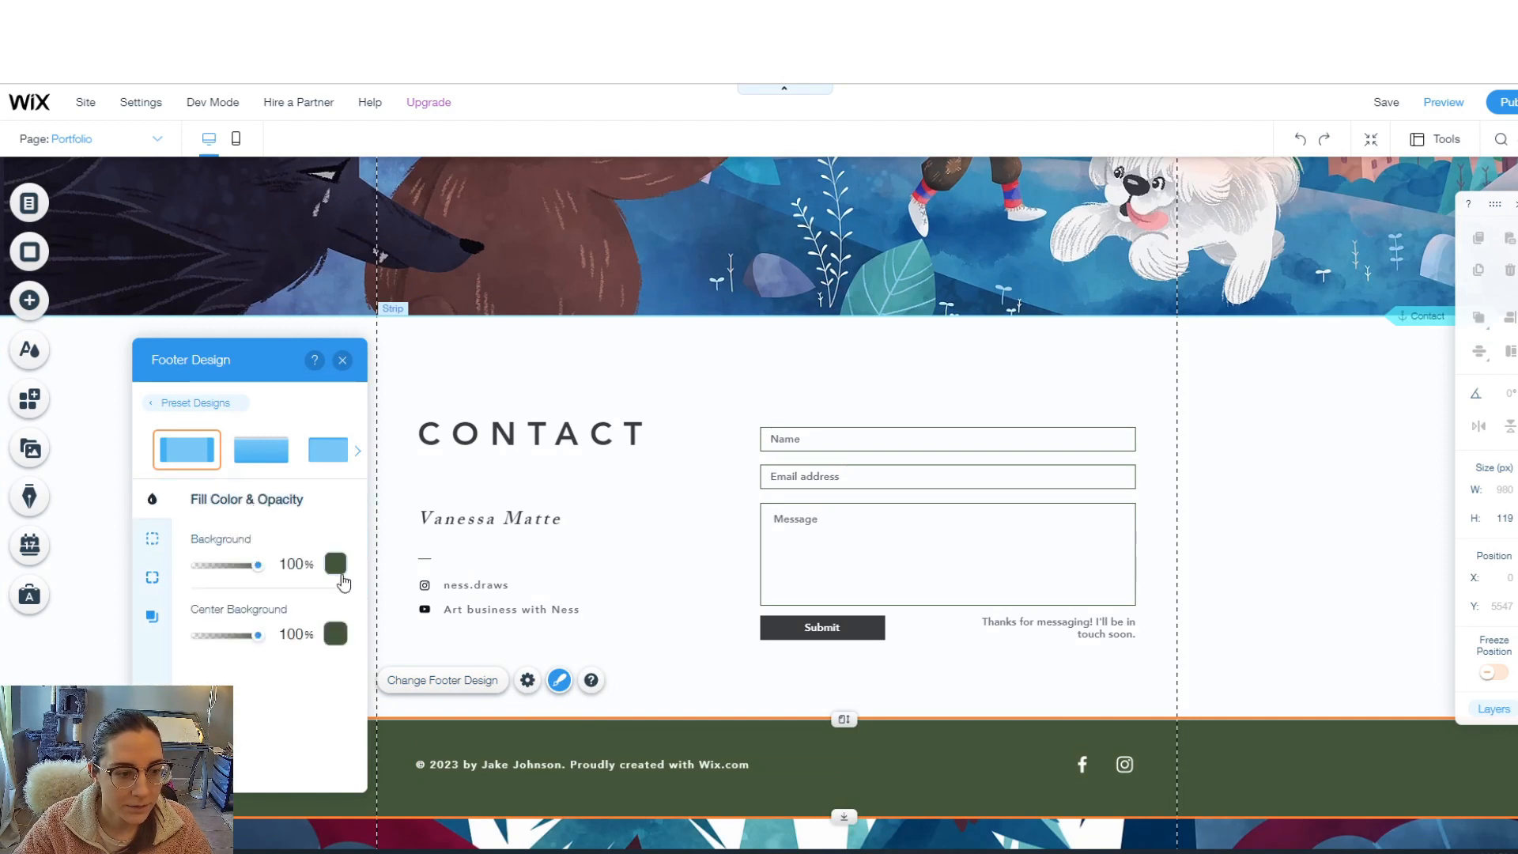
left_click(336, 564)
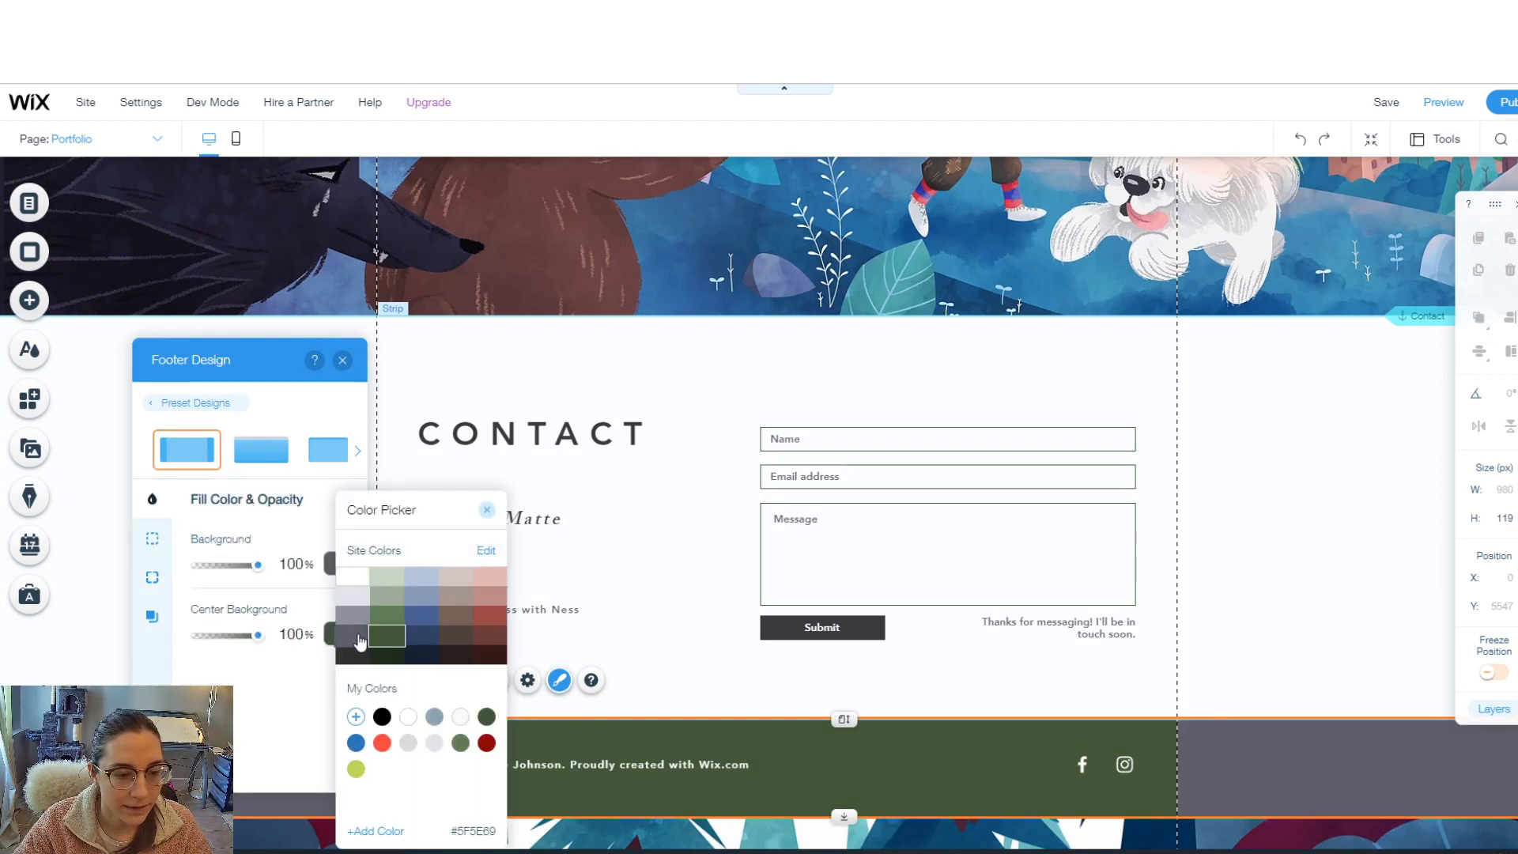
left_click(353, 659)
left_click(342, 360)
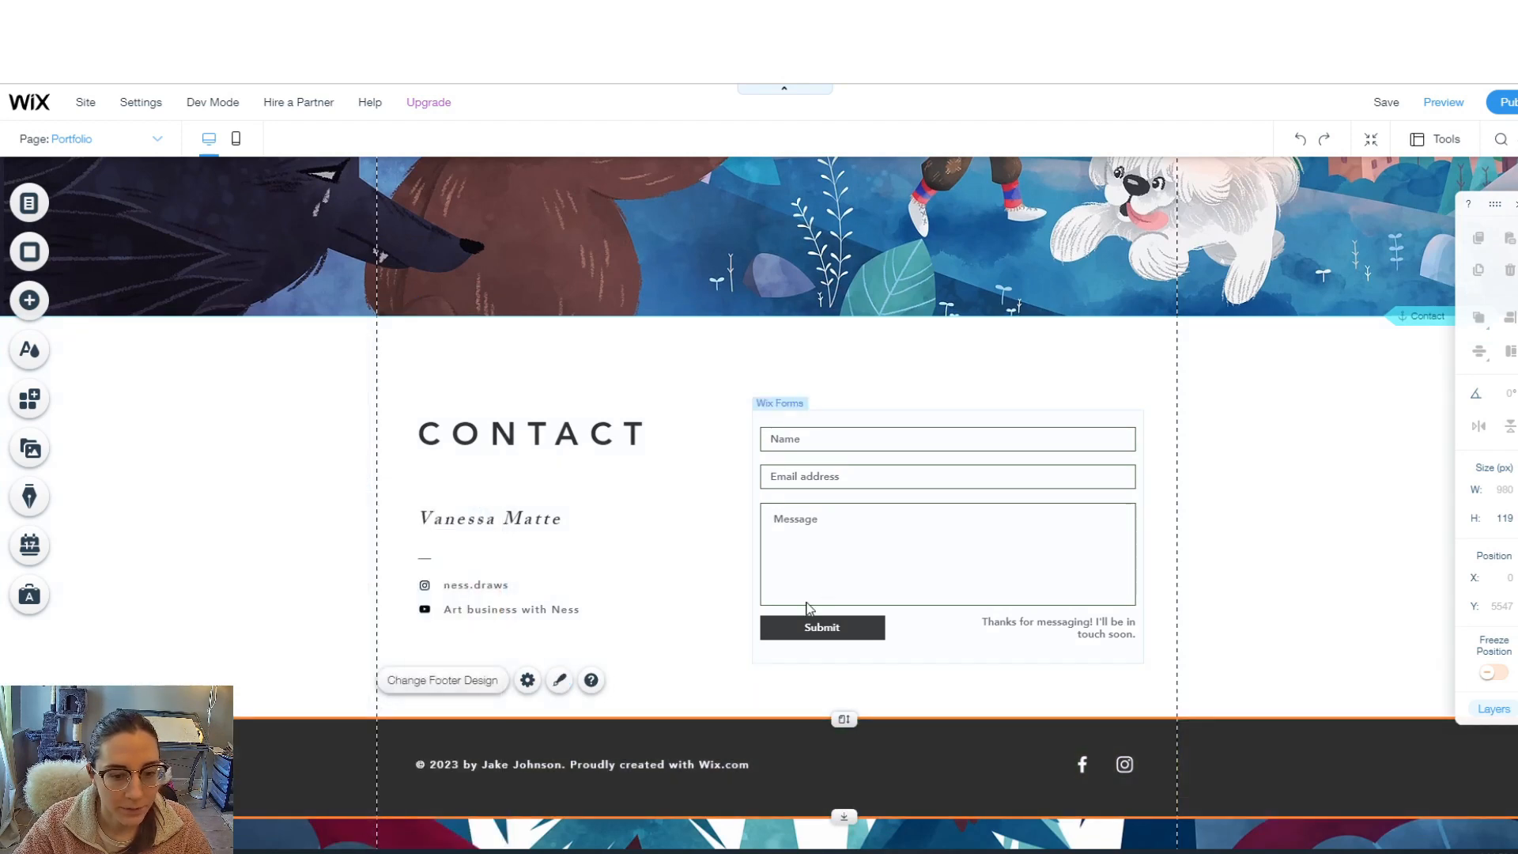
scroll(810, 610, "up", 8)
scroll(1007, 639, "down", 8)
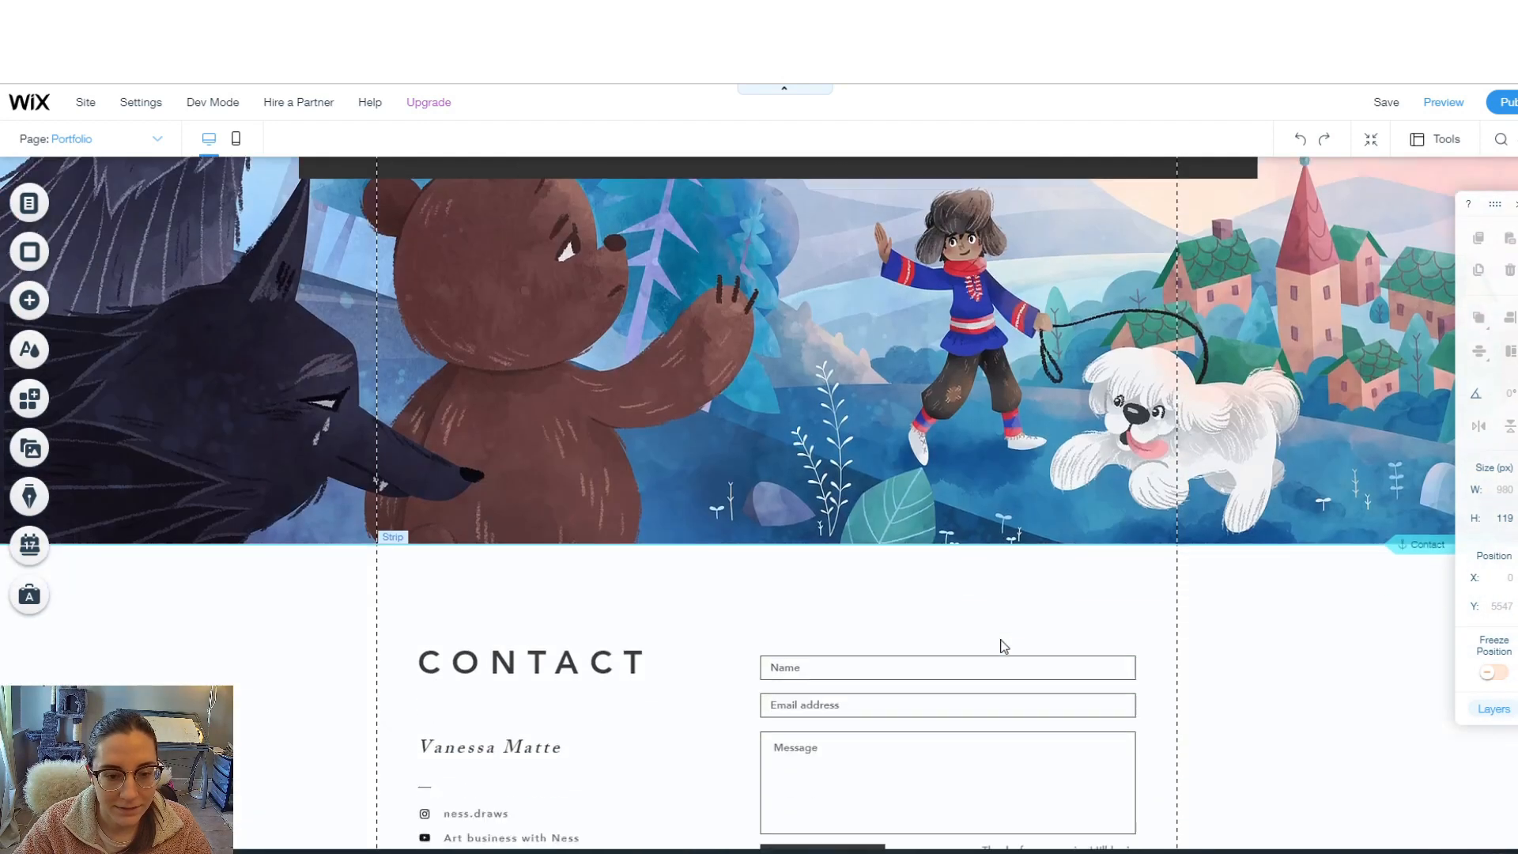
- Put the cursor into the footer copyright text for editing
left_click(661, 764)
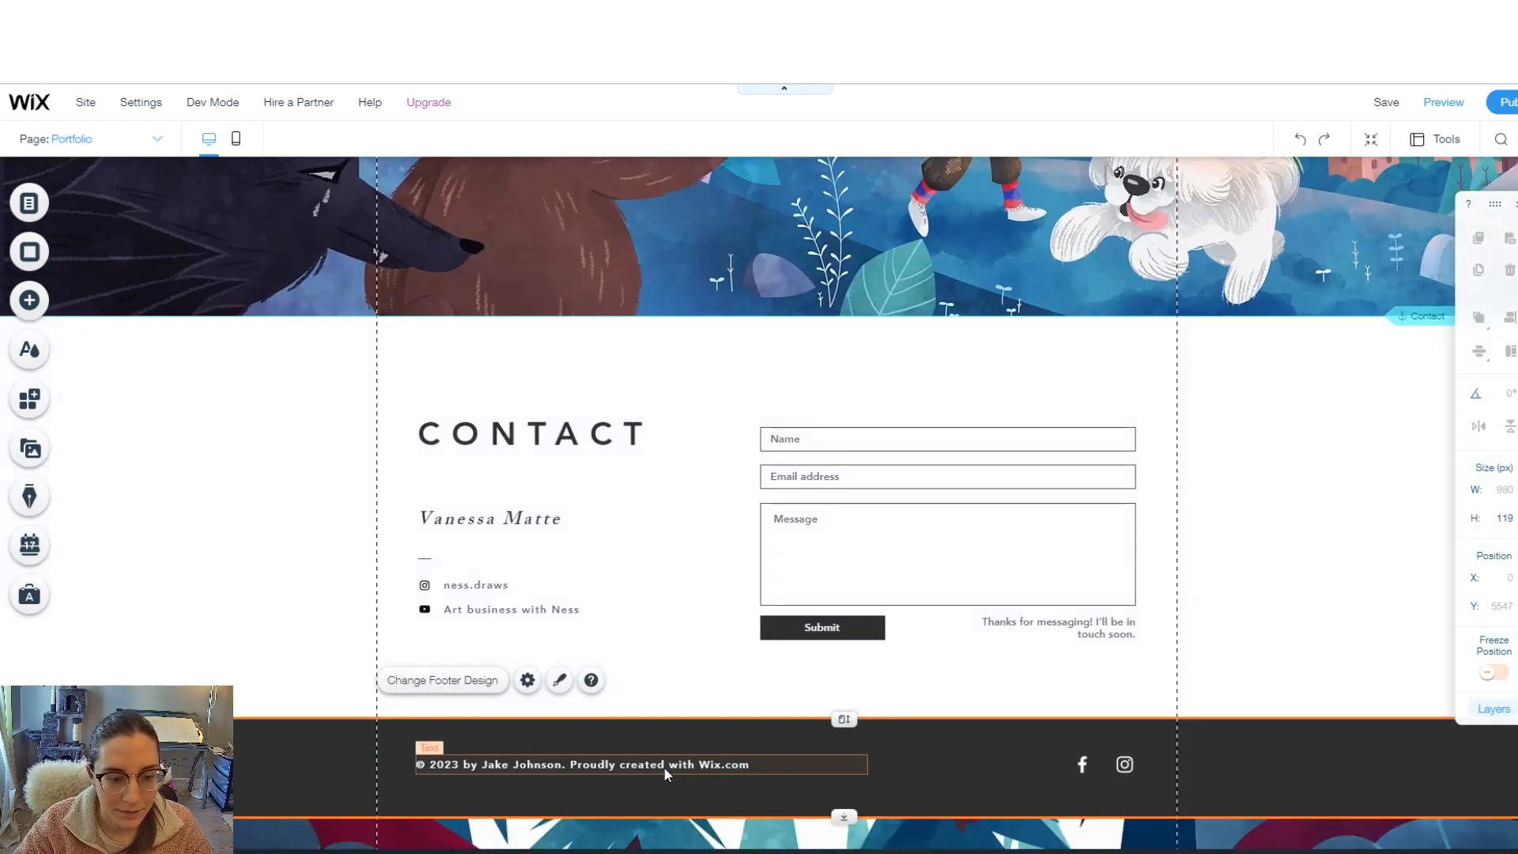
double_click(518, 764)
left_click(518, 764)
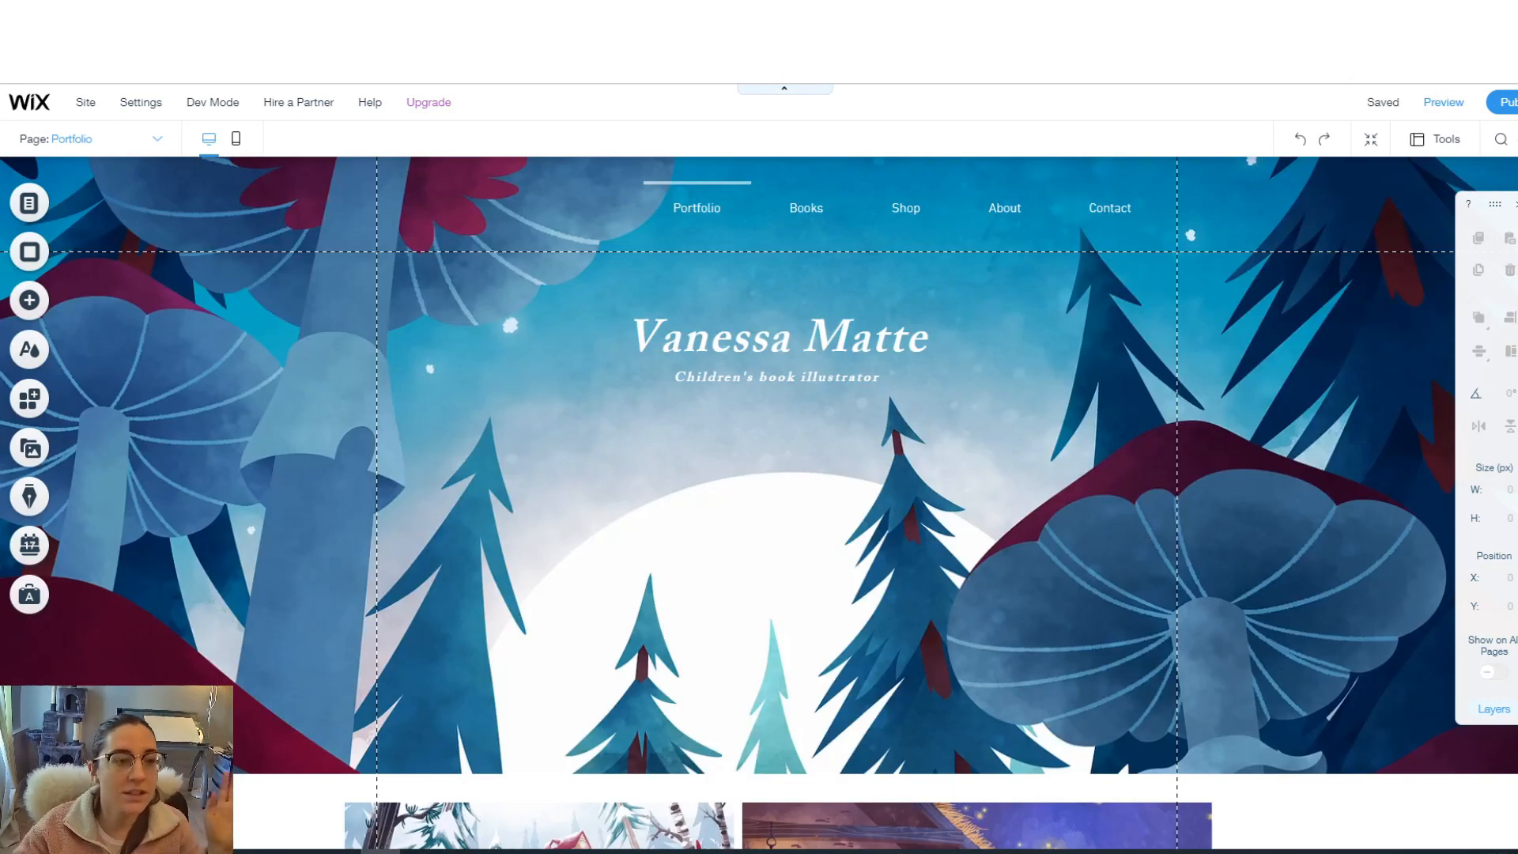
- In the mobile layout, drag the intro greeting box further down, then return to desktop
left_click(234, 141)
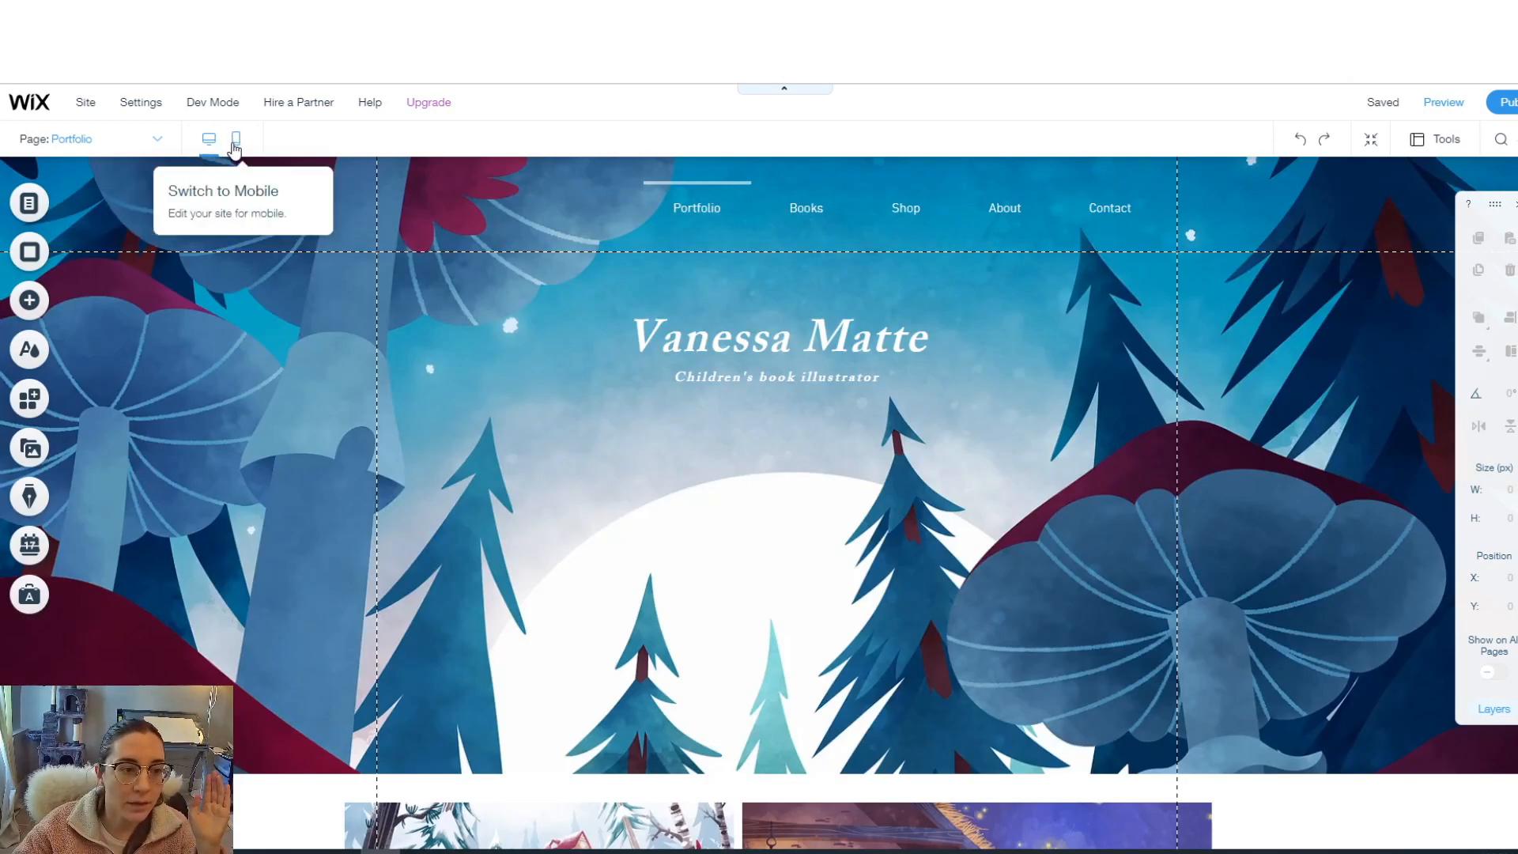
scroll(828, 443, "down", 2)
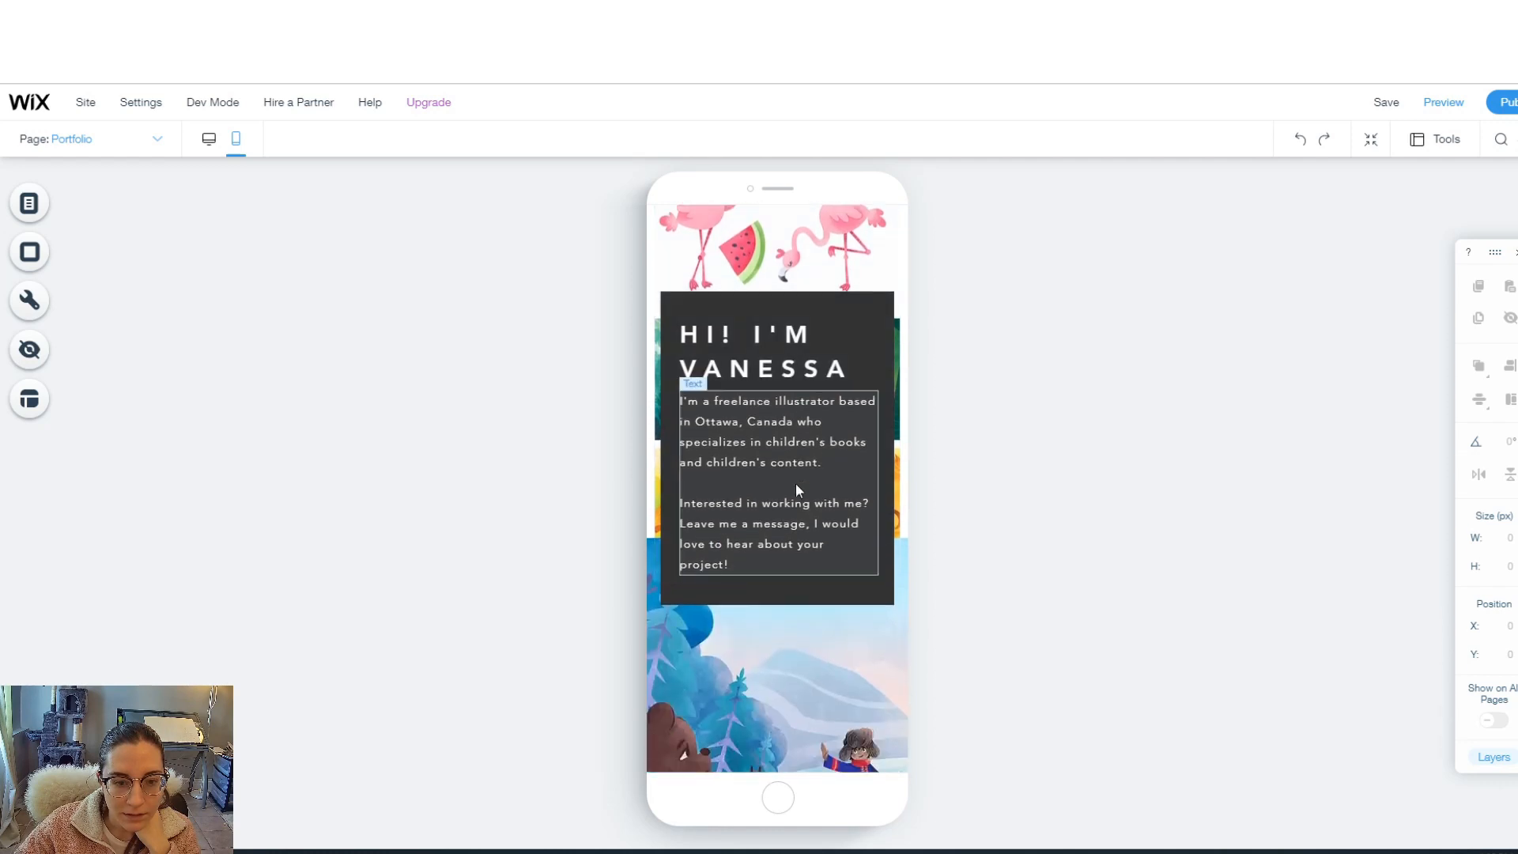
left_click(820, 315)
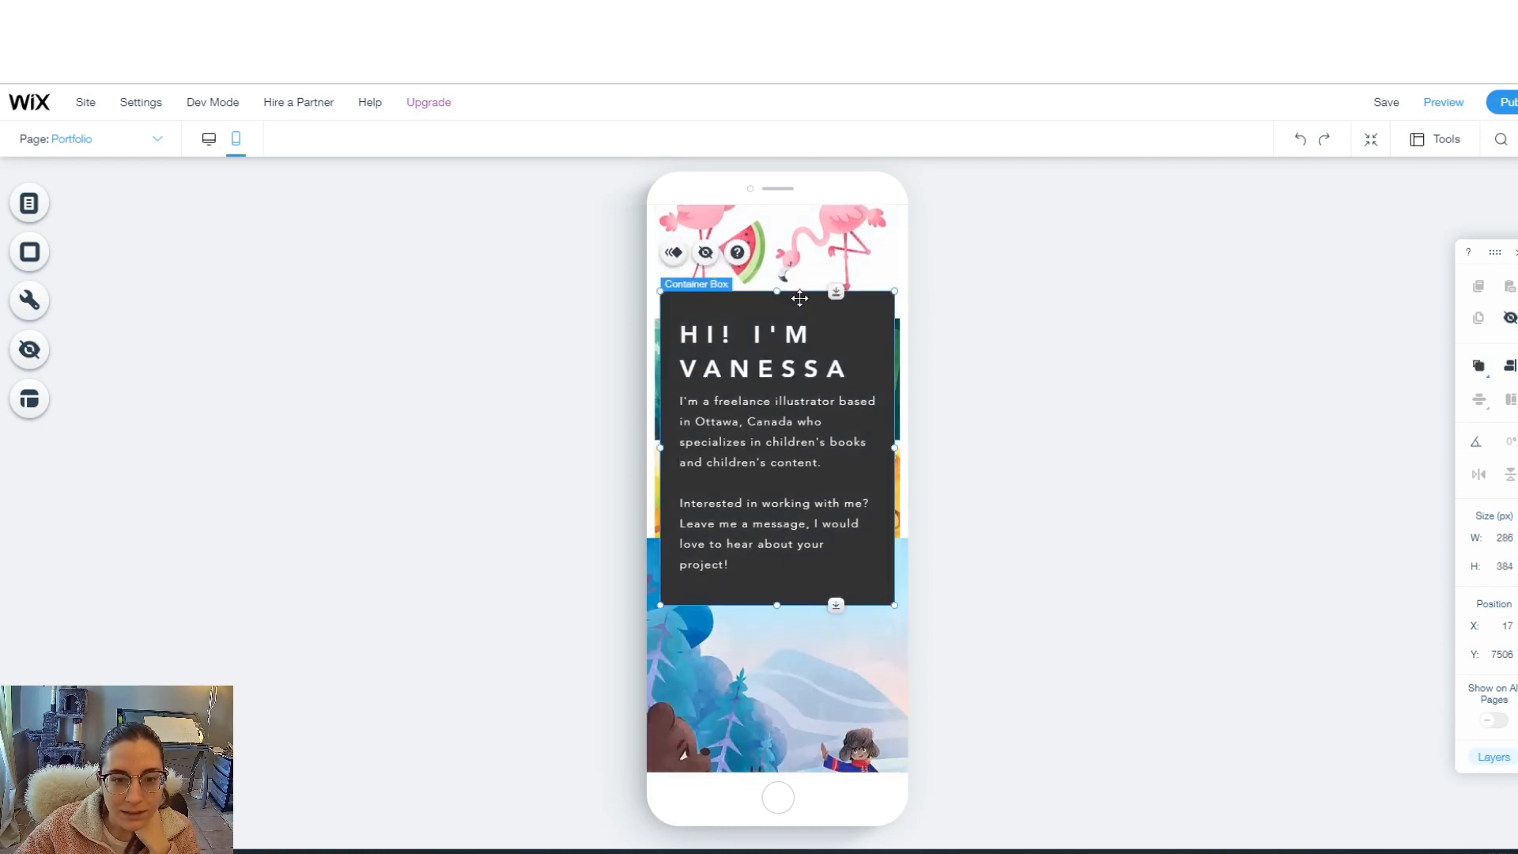
left_click_drag(835, 315, 822, 613)
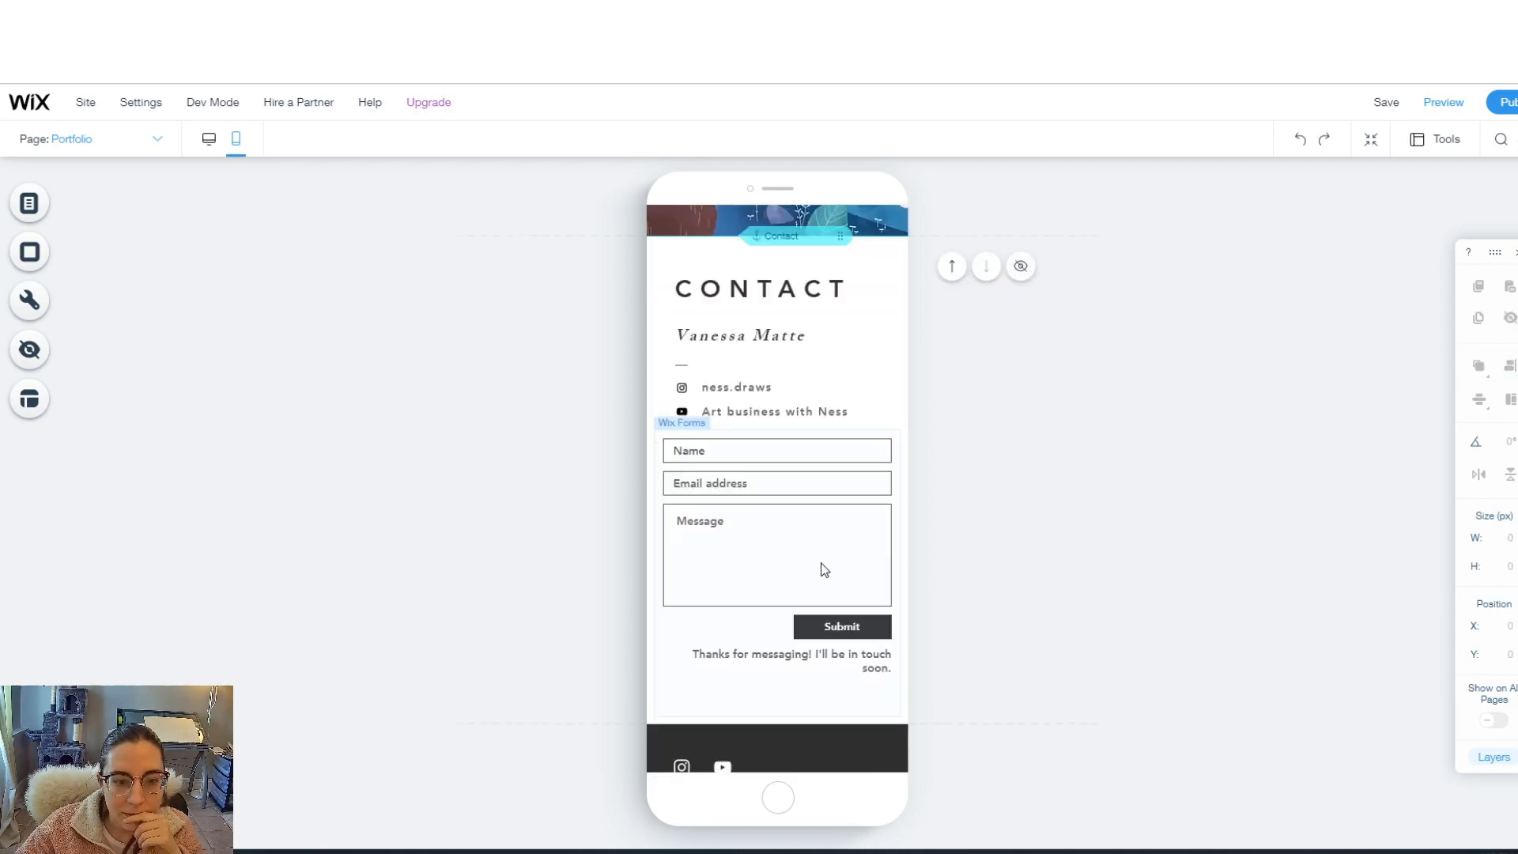
scroll(821, 563, "up", 13)
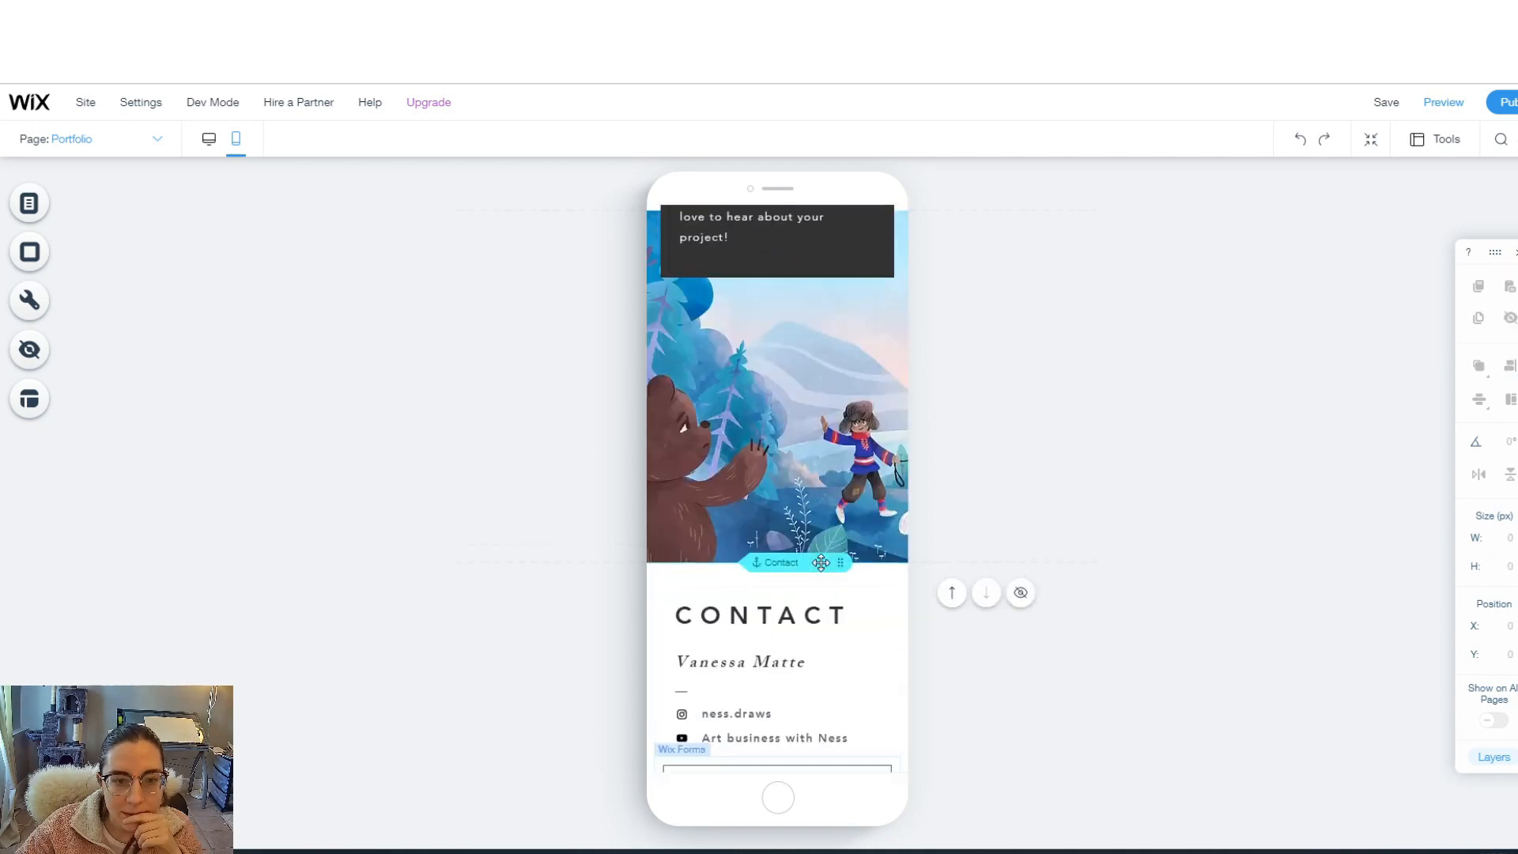
scroll(821, 564, "up", 15)
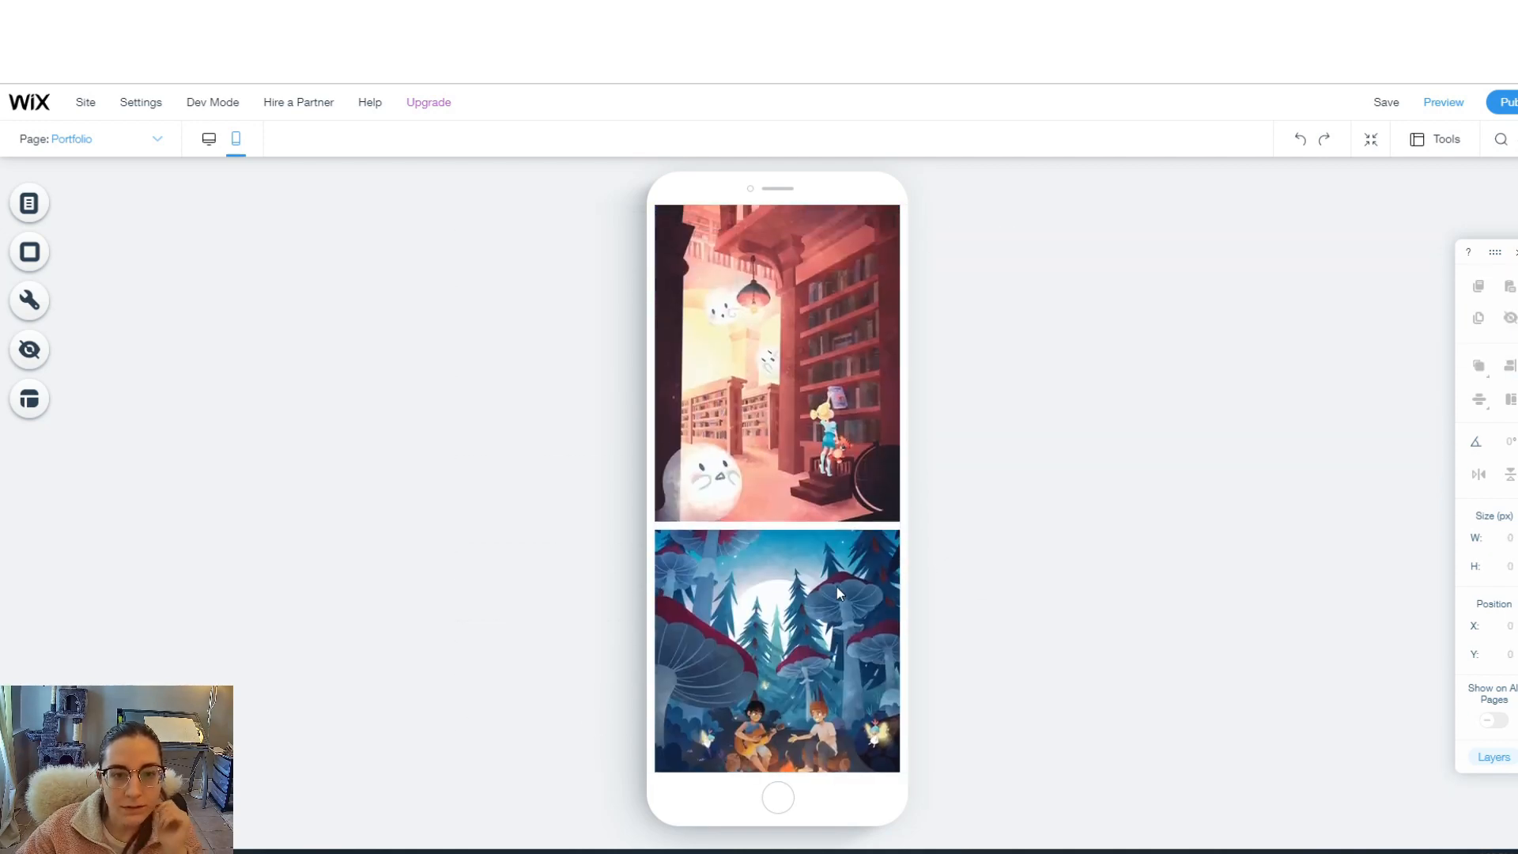
left_click(212, 140)
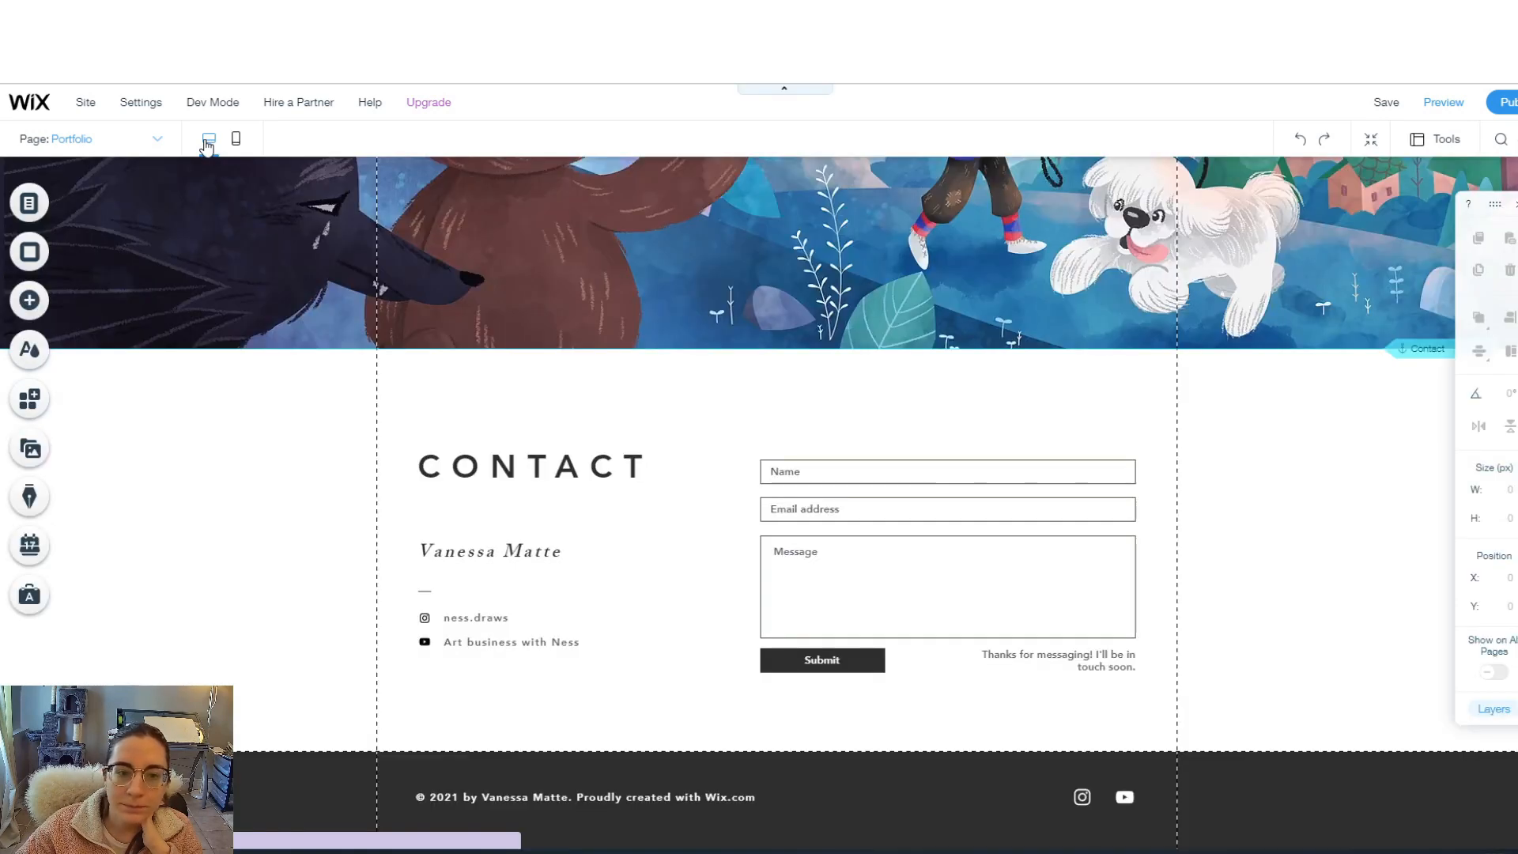
left_click(87, 139)
- On the Books page, change the Portfolio heading text to 'Books'
left_click(42, 204)
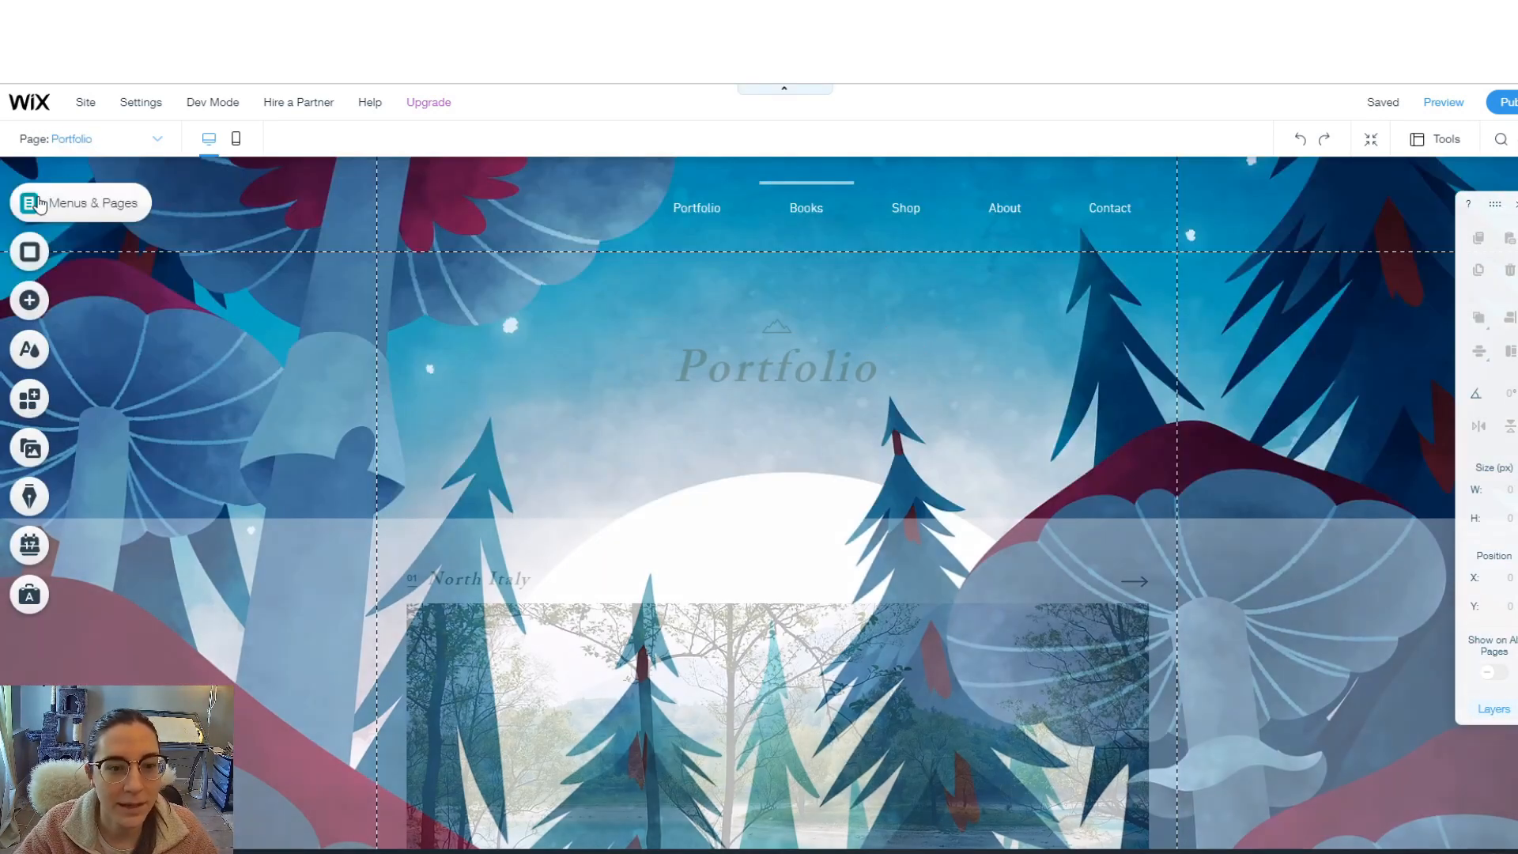
left_click_drag(880, 378, 719, 389)
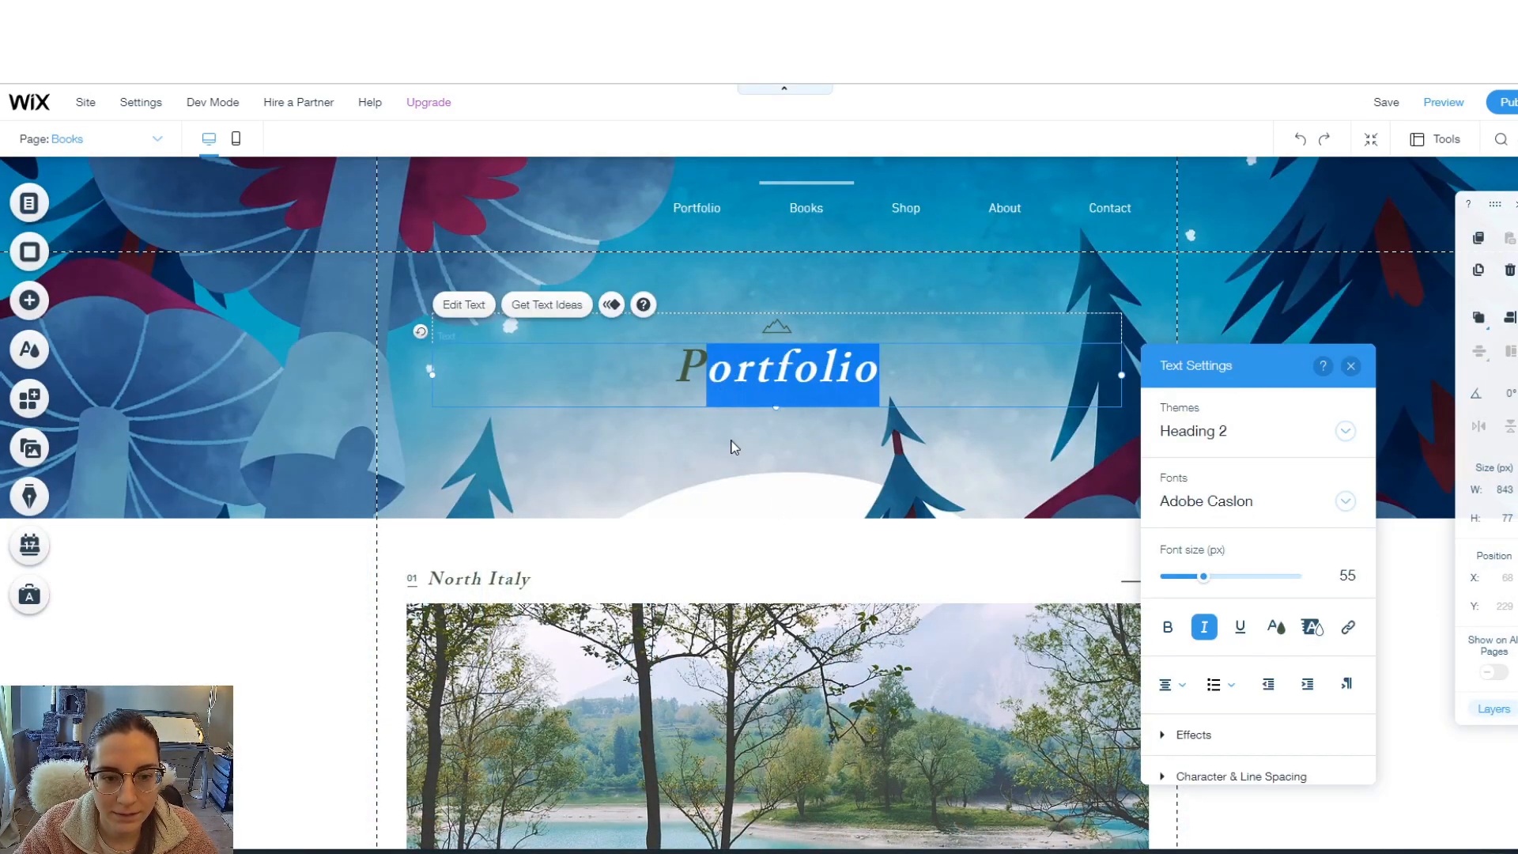
key("BackSpace")
key("BackSpace")
type("Books")
- Replace the small shape above the heading with an outlined open-book vector icon
left_click(777, 326)
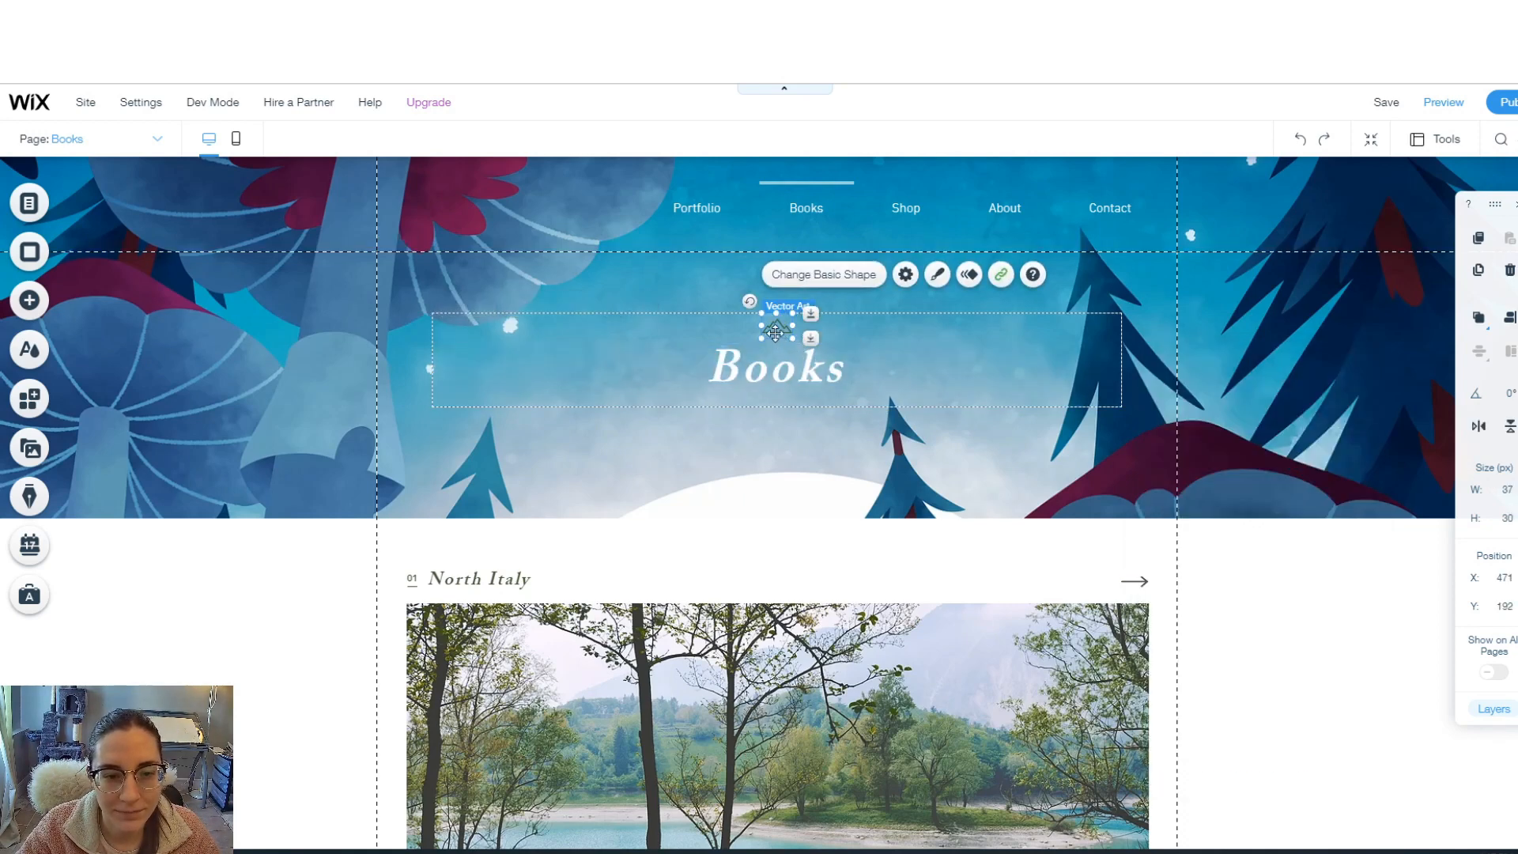
left_click(814, 278)
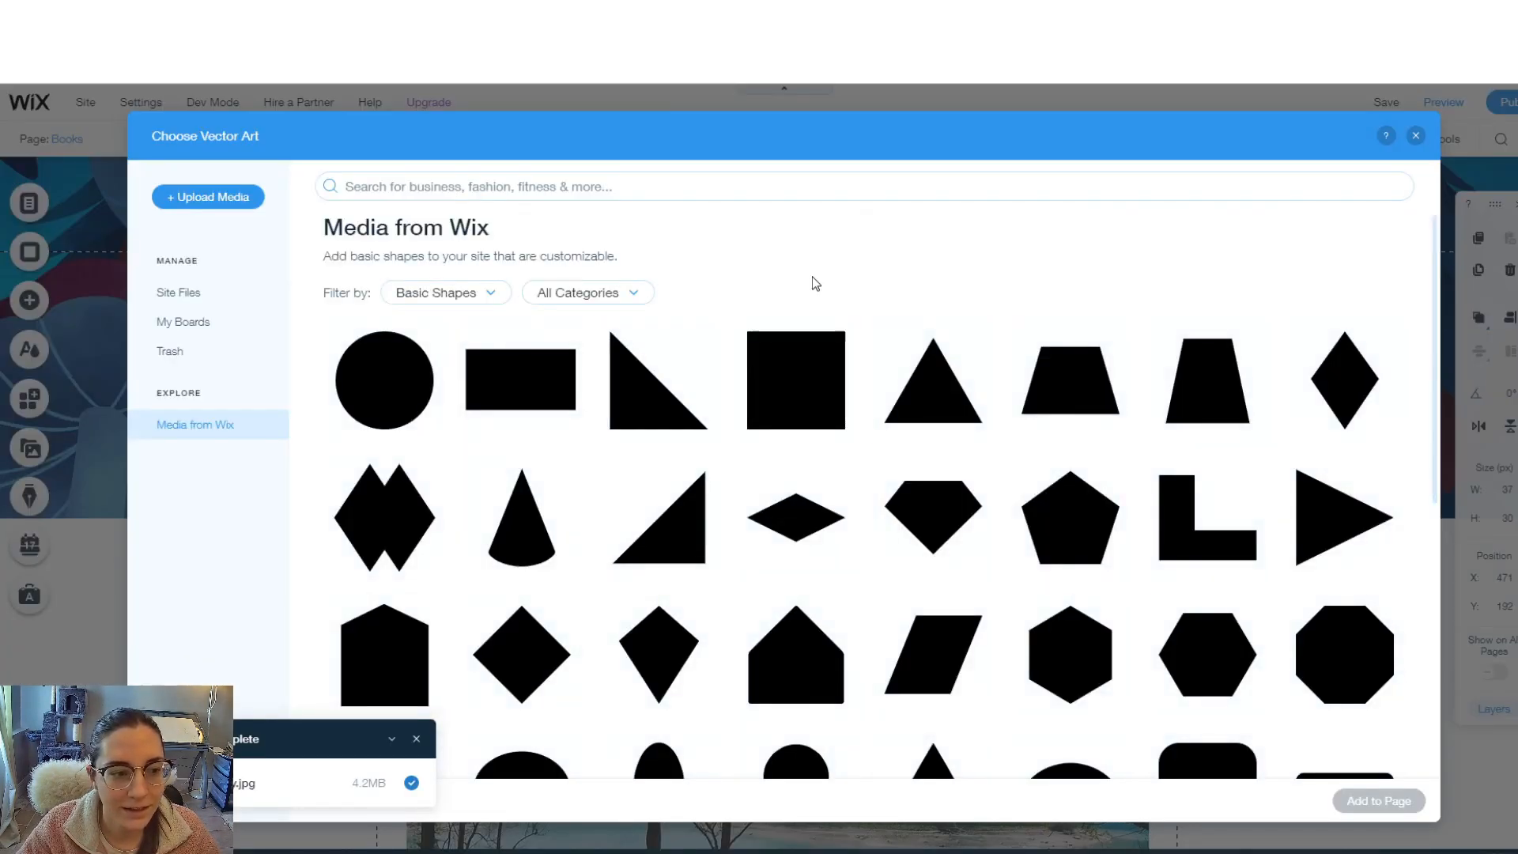
scroll(840, 390, "down", 3)
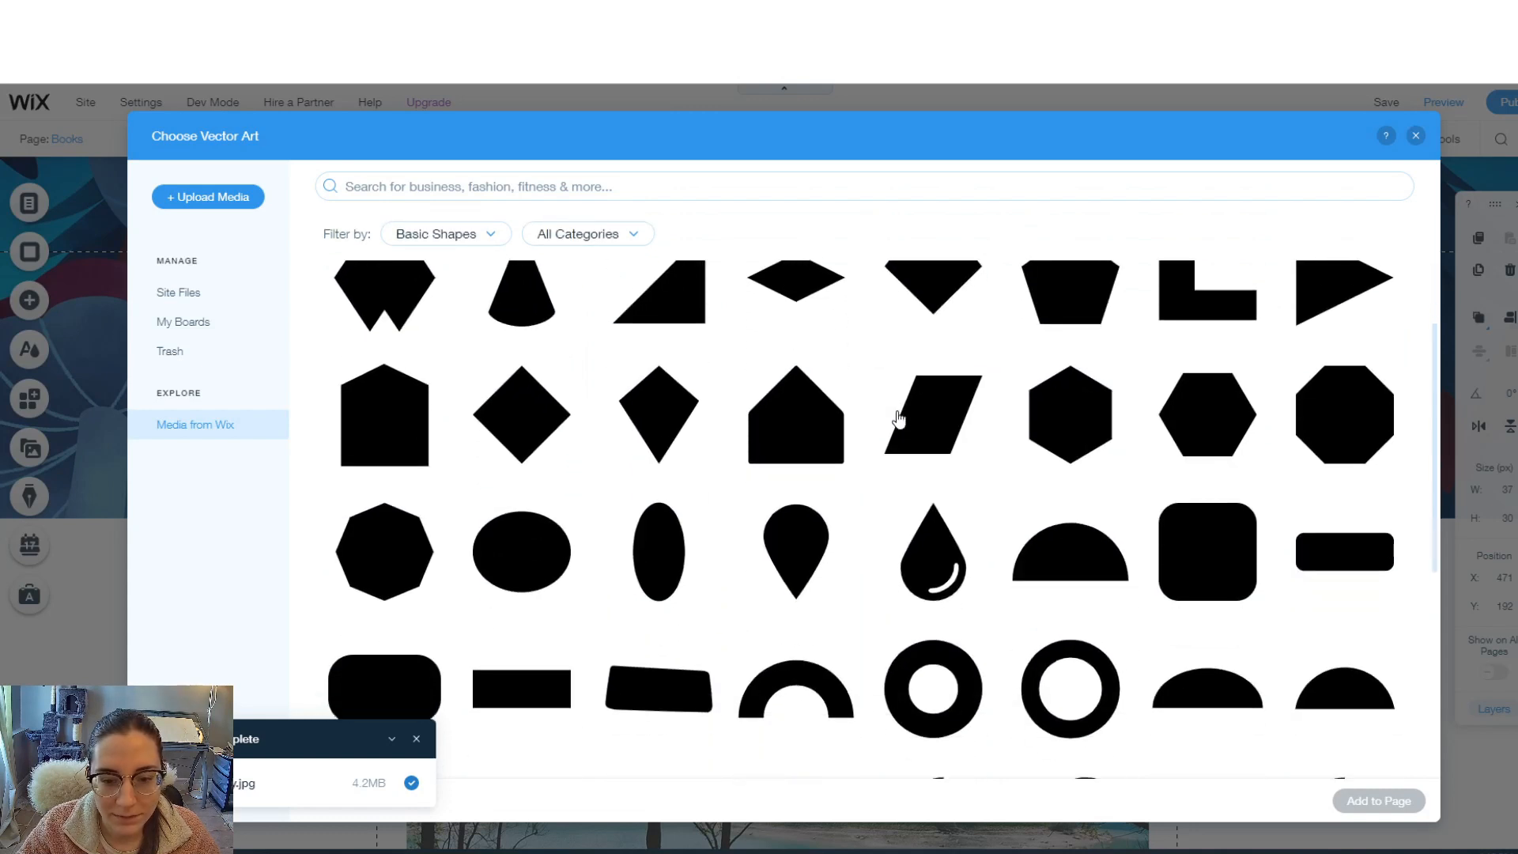
scroll(899, 419, "down", 5)
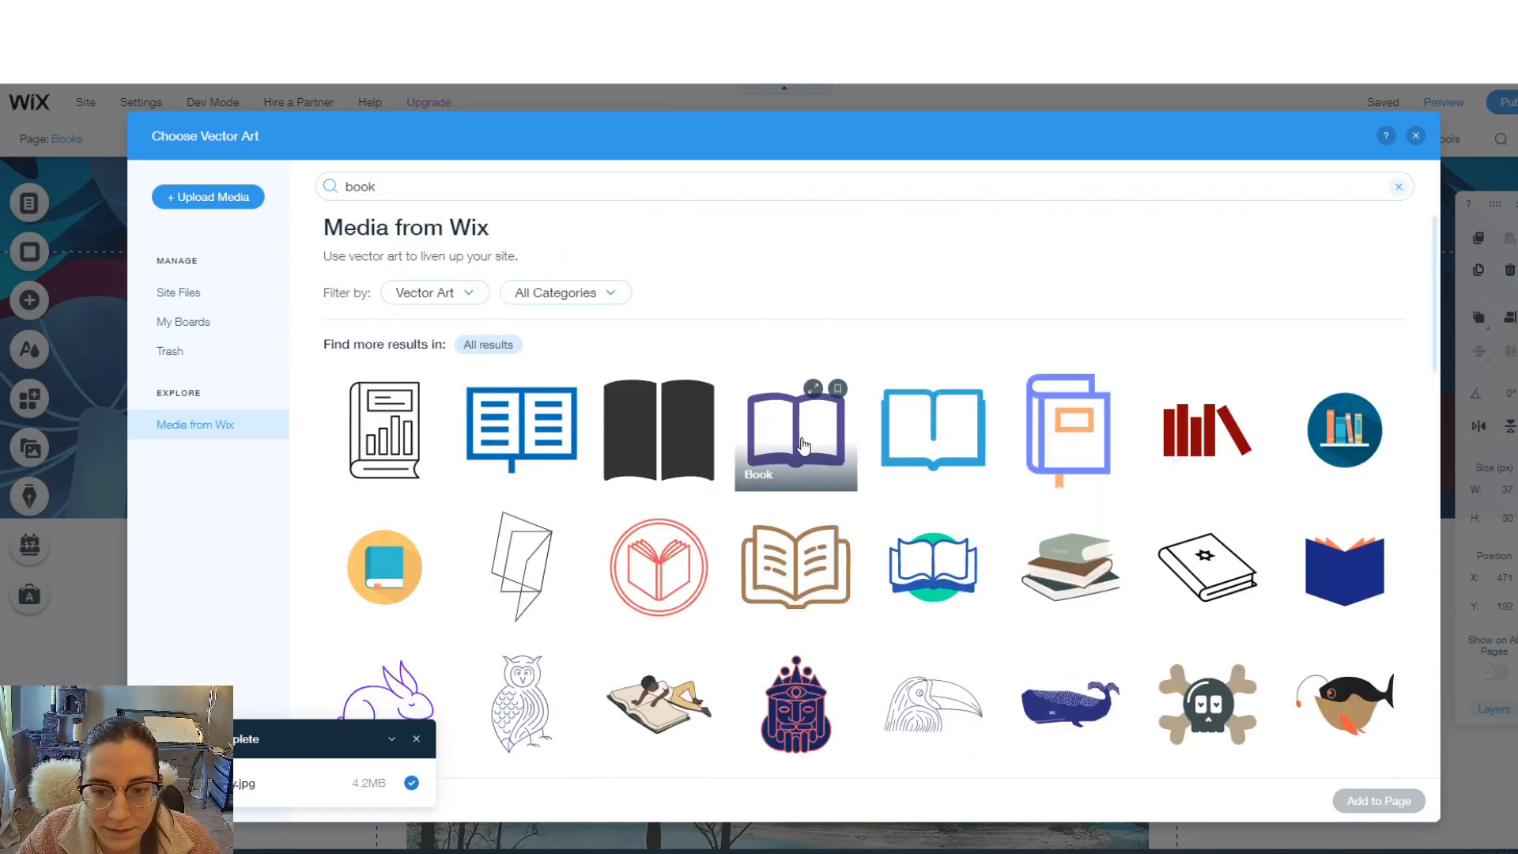
left_click(795, 429)
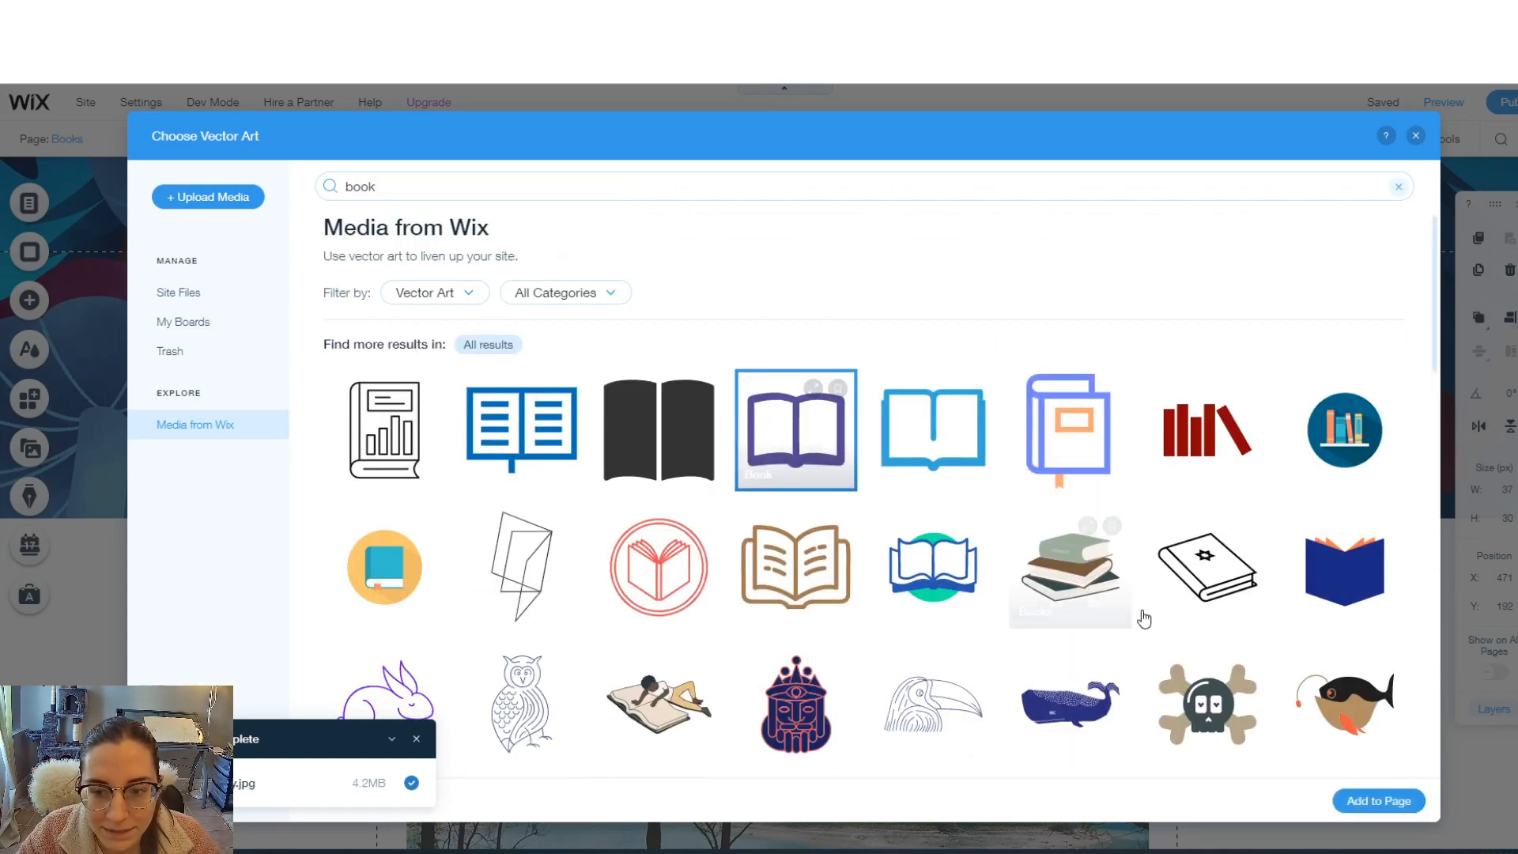
left_click(1378, 801)
- Set the book icon's fill colour to white (#FFFFFF)
left_click(922, 276)
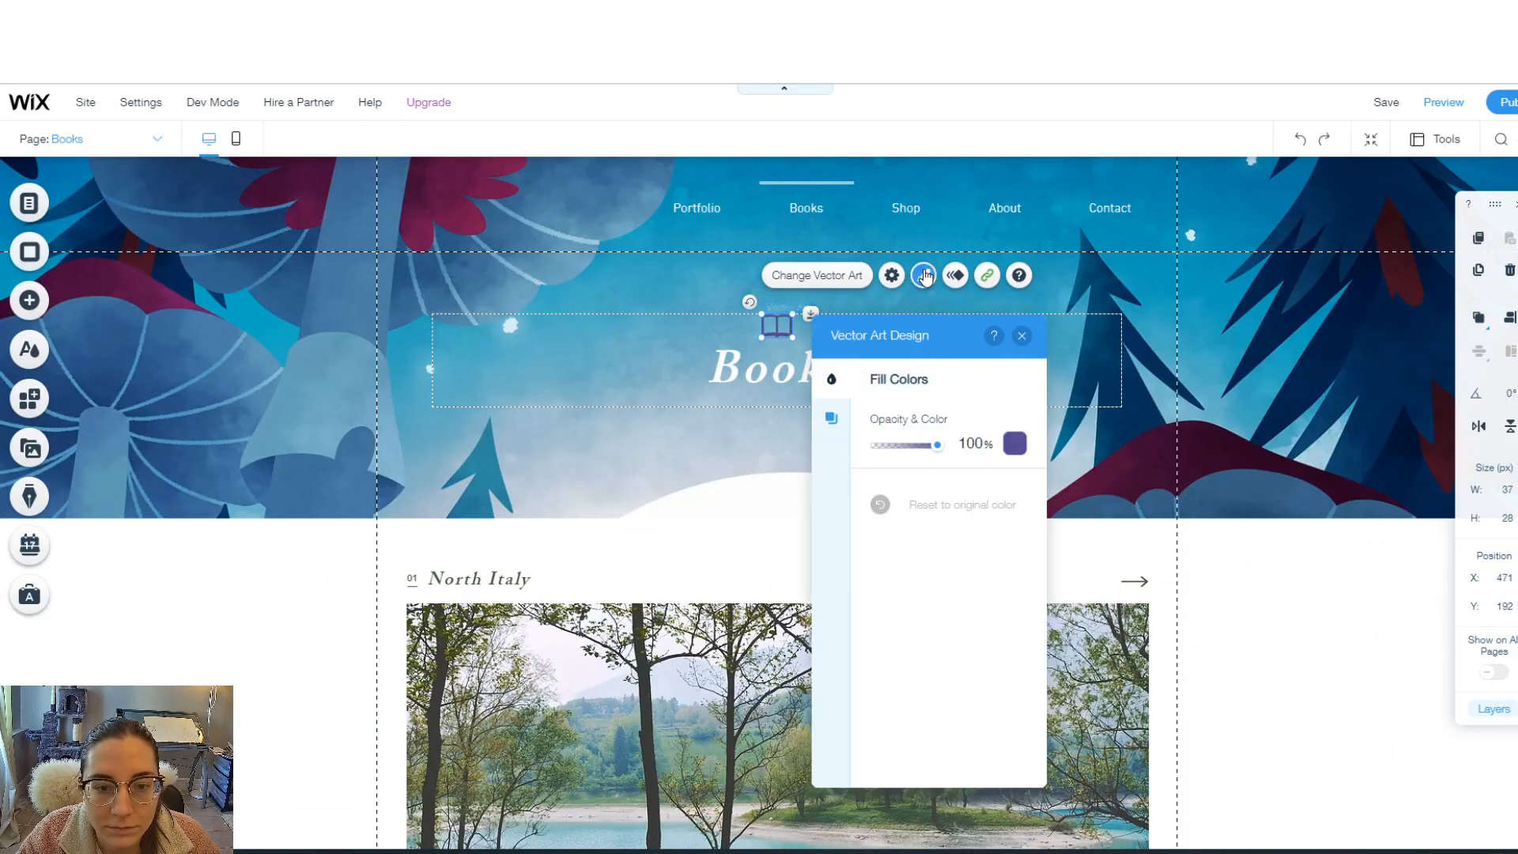
left_click(1014, 443)
left_click(821, 467)
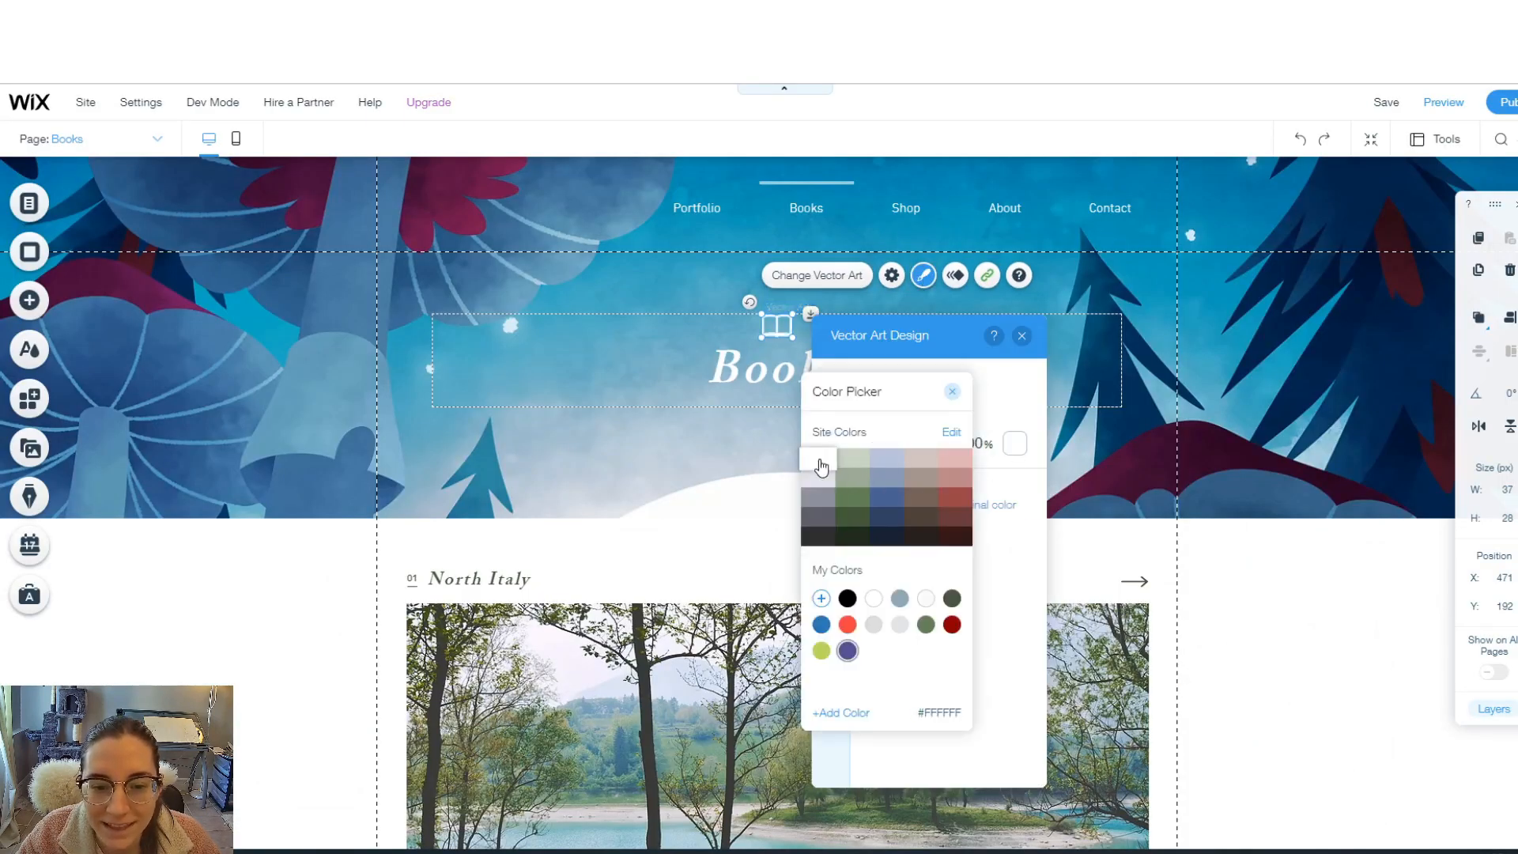
left_click(1226, 593)
scroll(1226, 593, "down", 4)
left_click(641, 431)
- Delete the North Italy and San Francisco sample images and their titles
key("Delete")
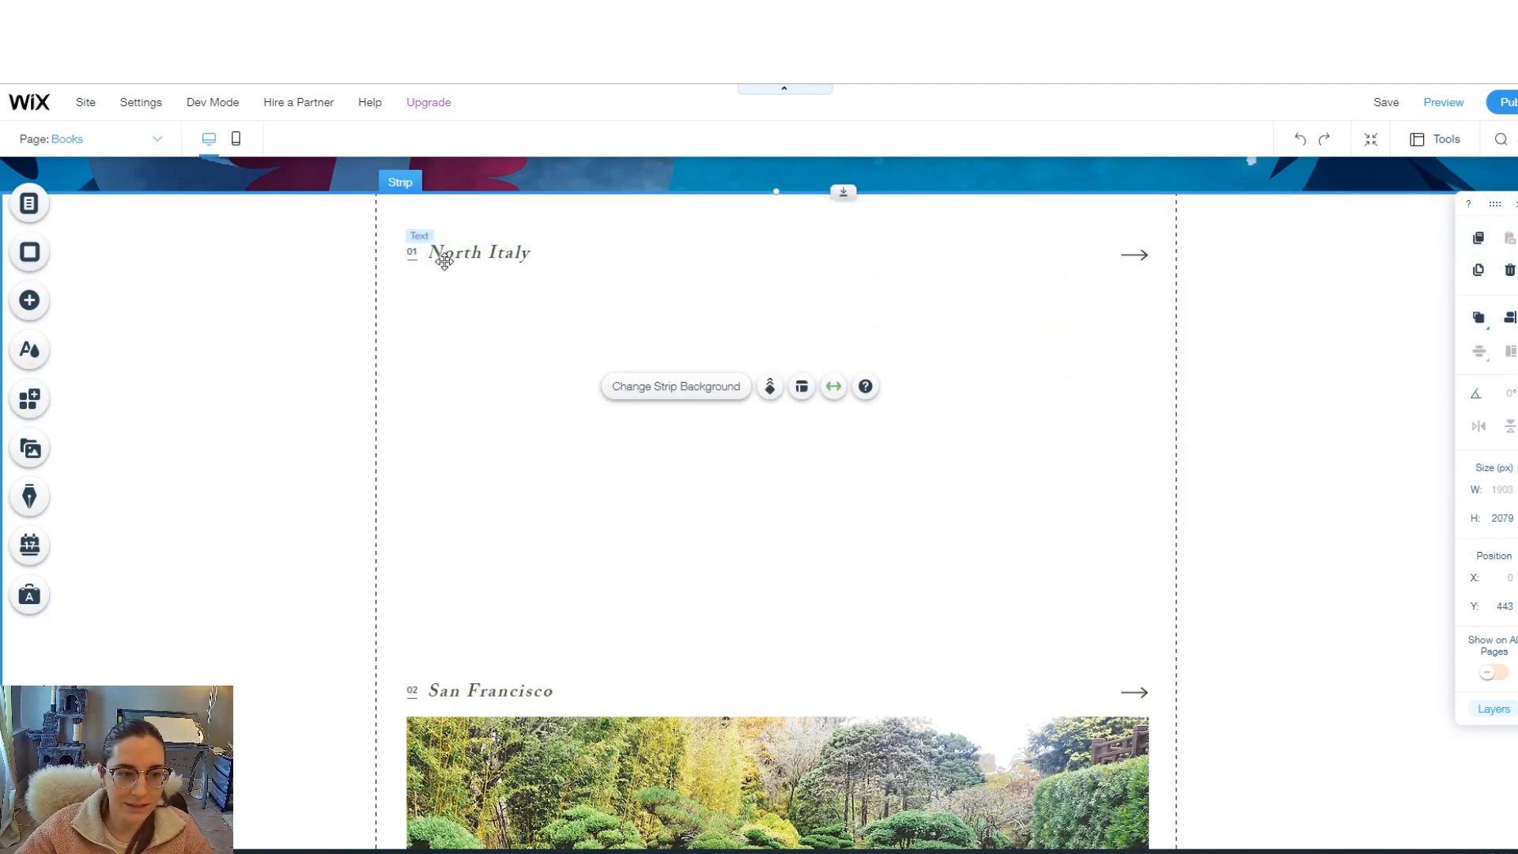
left_click(445, 259)
key("Delete")
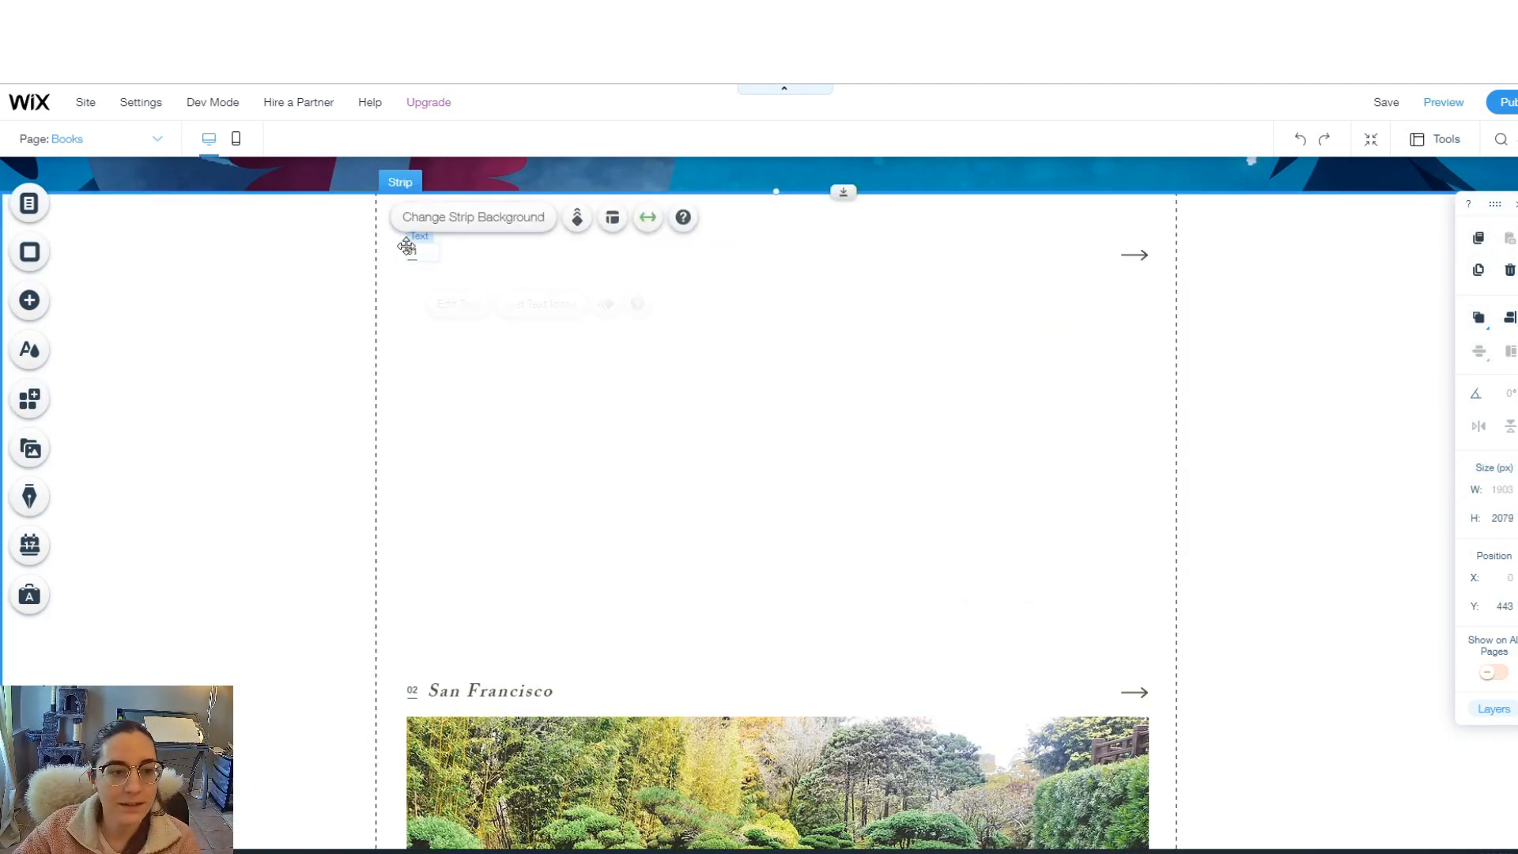
scroll(407, 316, "down", 3)
left_click(415, 482)
key("Delete")
left_click(480, 449)
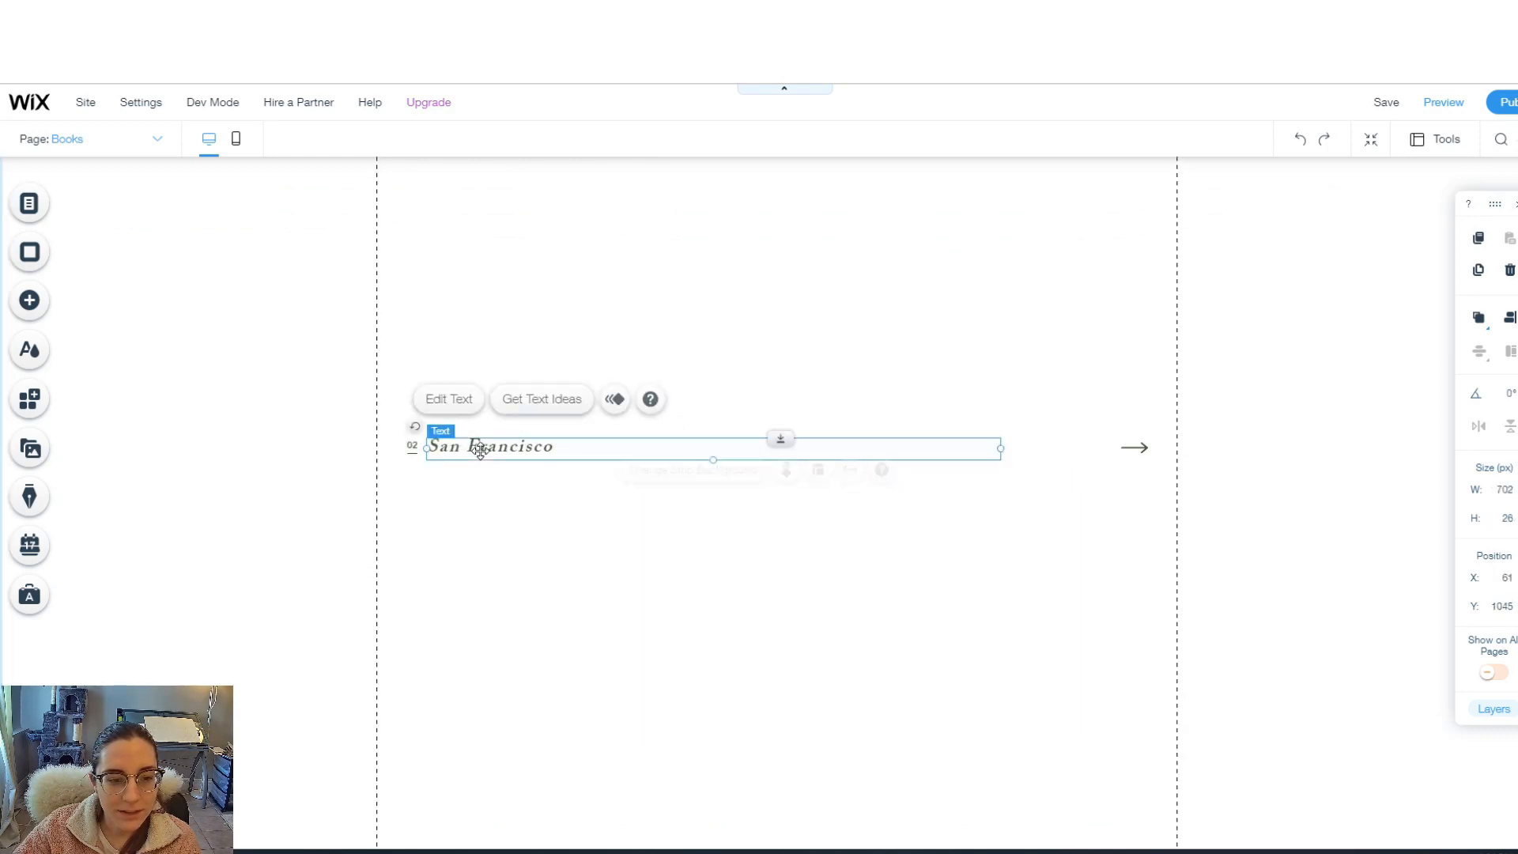
key("Delete")
- Delete the leftover 02 number, arrow icon, California Academy of Sciences caption, divider line and small text
left_click(412, 447)
key("Delete")
left_click(412, 450)
key("Delete")
left_click(1136, 449)
key("Delete")
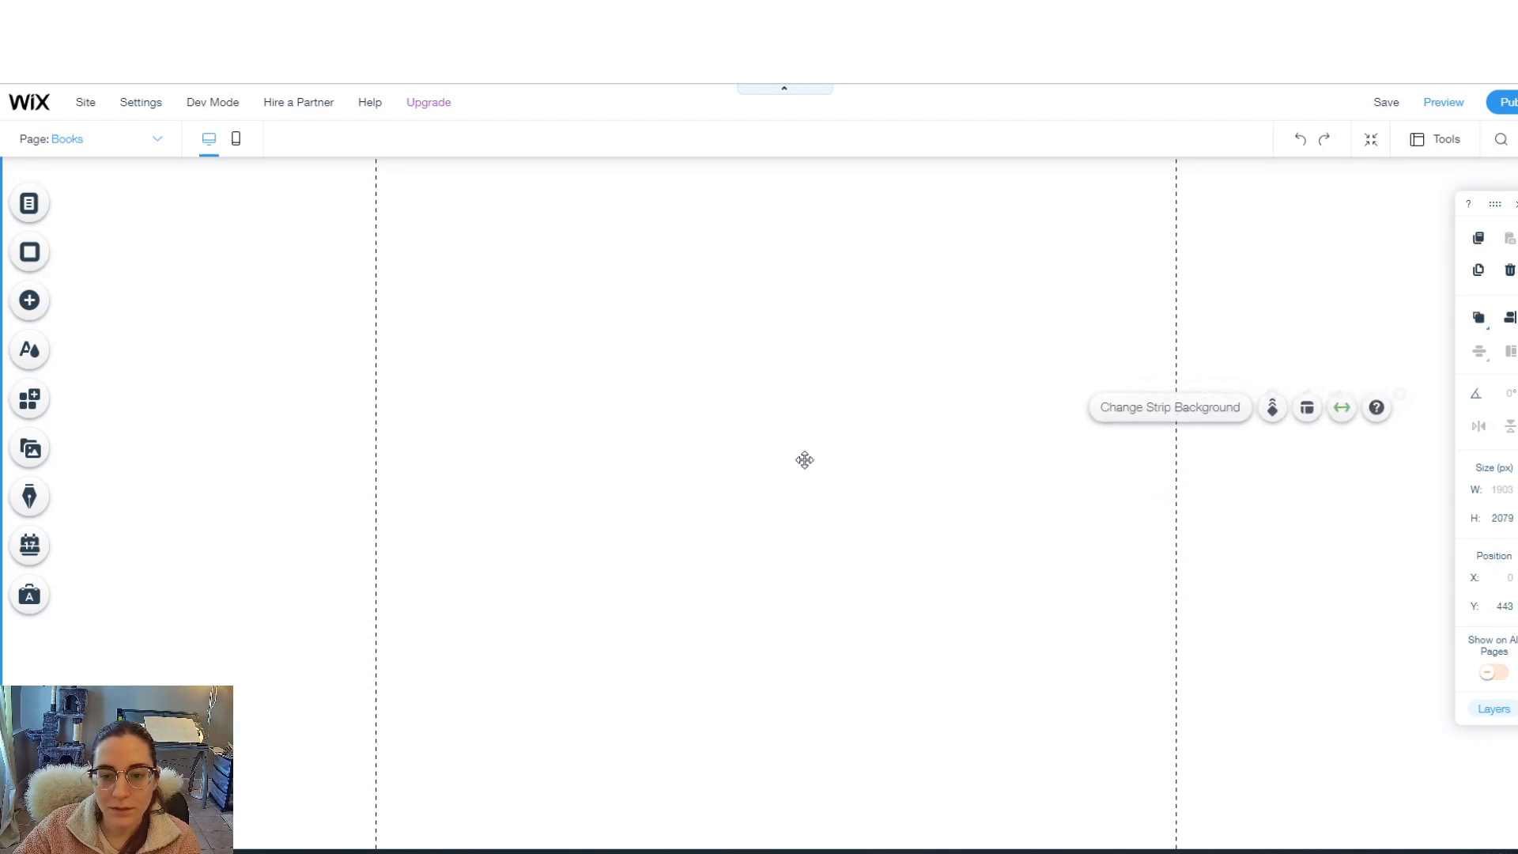
scroll(553, 419, "down", 3)
left_click(563, 393)
key("Delete")
left_click(412, 397)
key("Delete")
left_click(414, 391)
key("Delete")
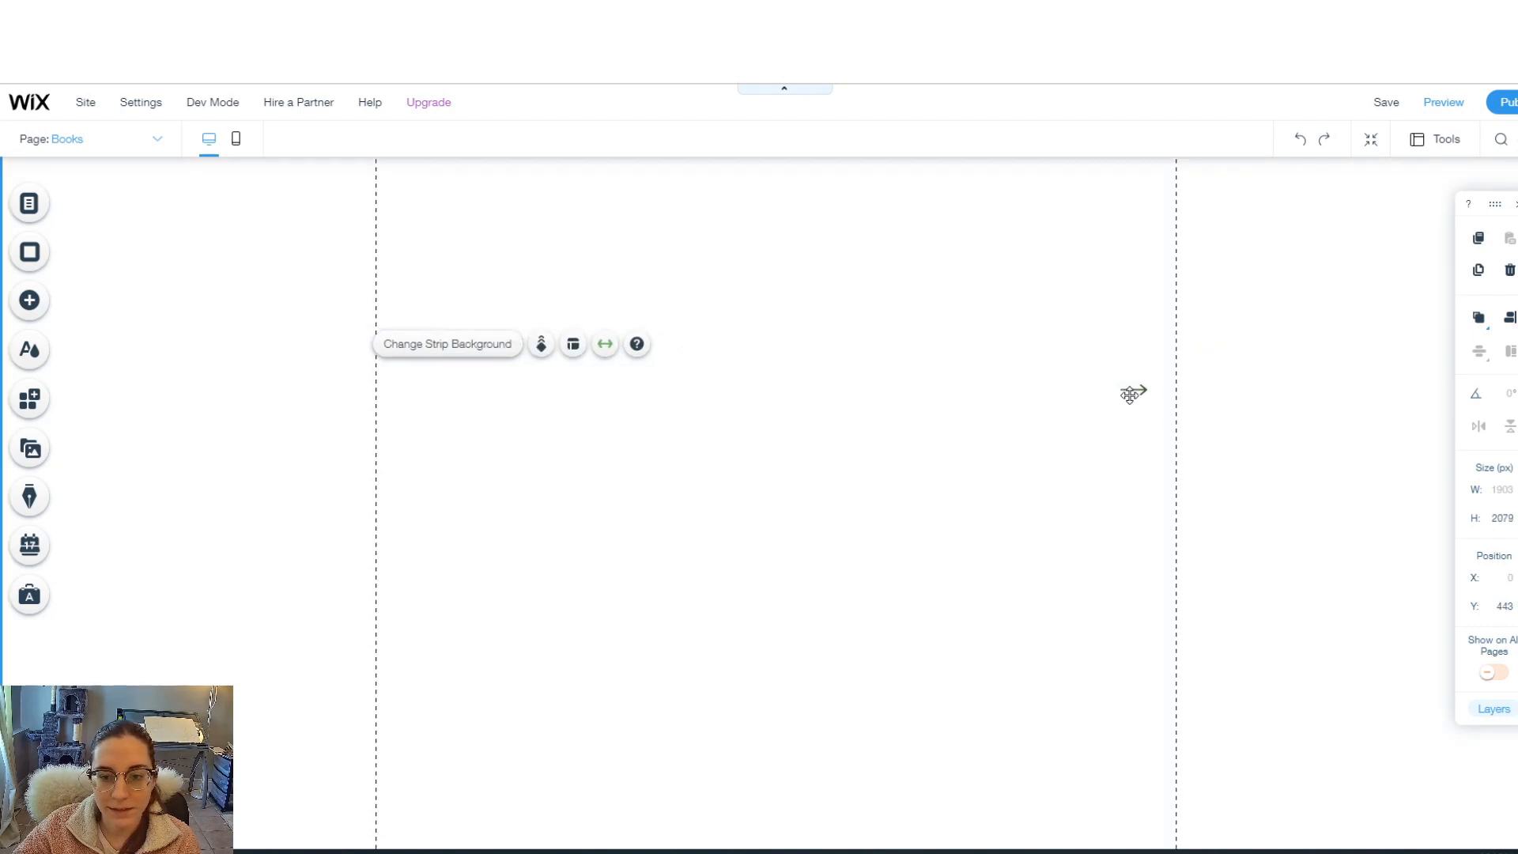
left_click(30, 301)
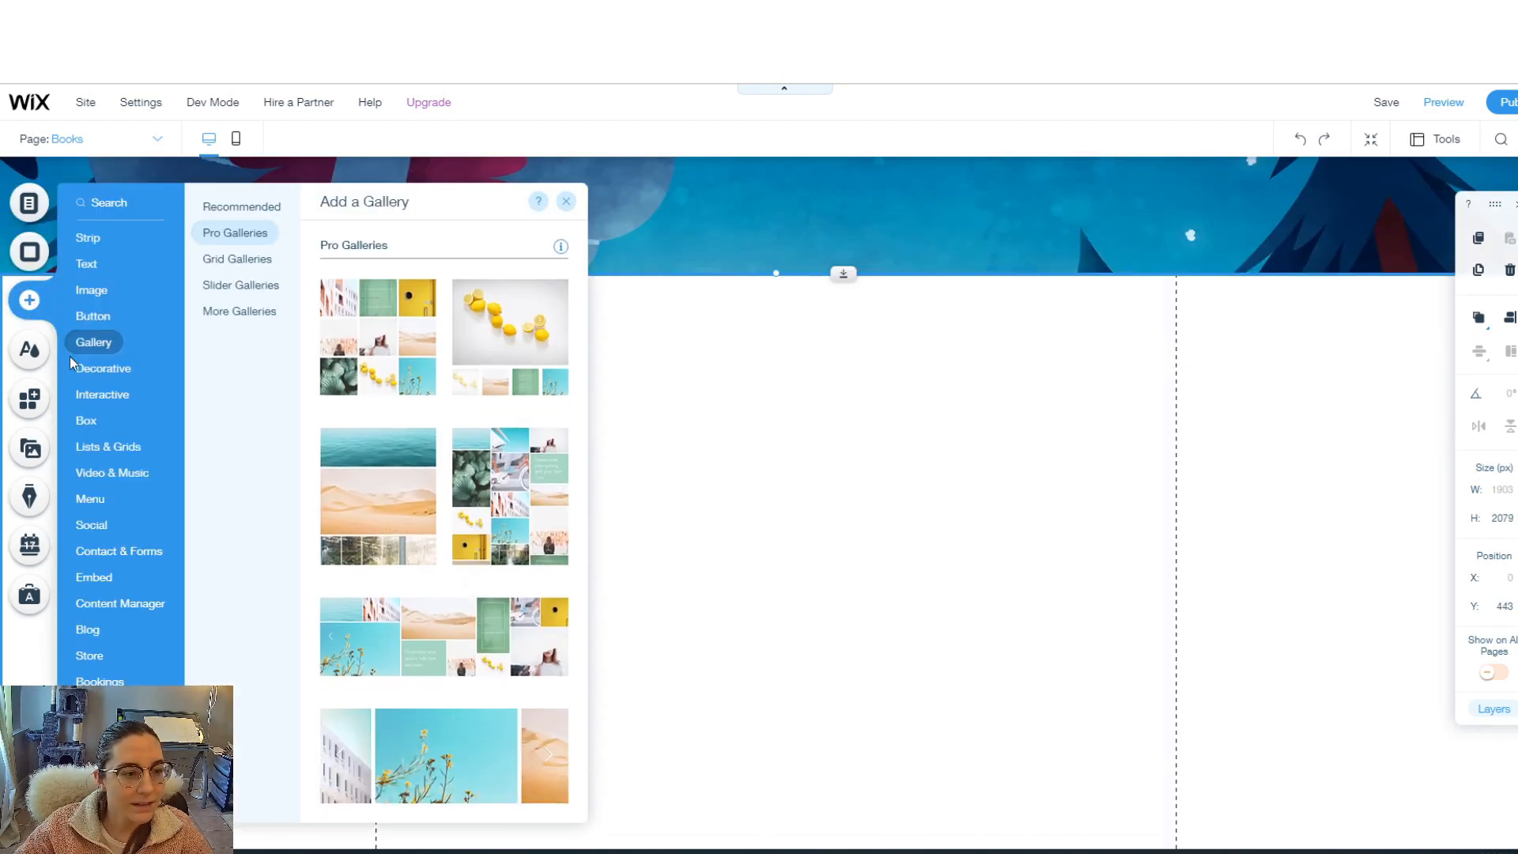
- Add a recommended grid Pro Gallery below the header and widen it across the content width
left_click(107, 348)
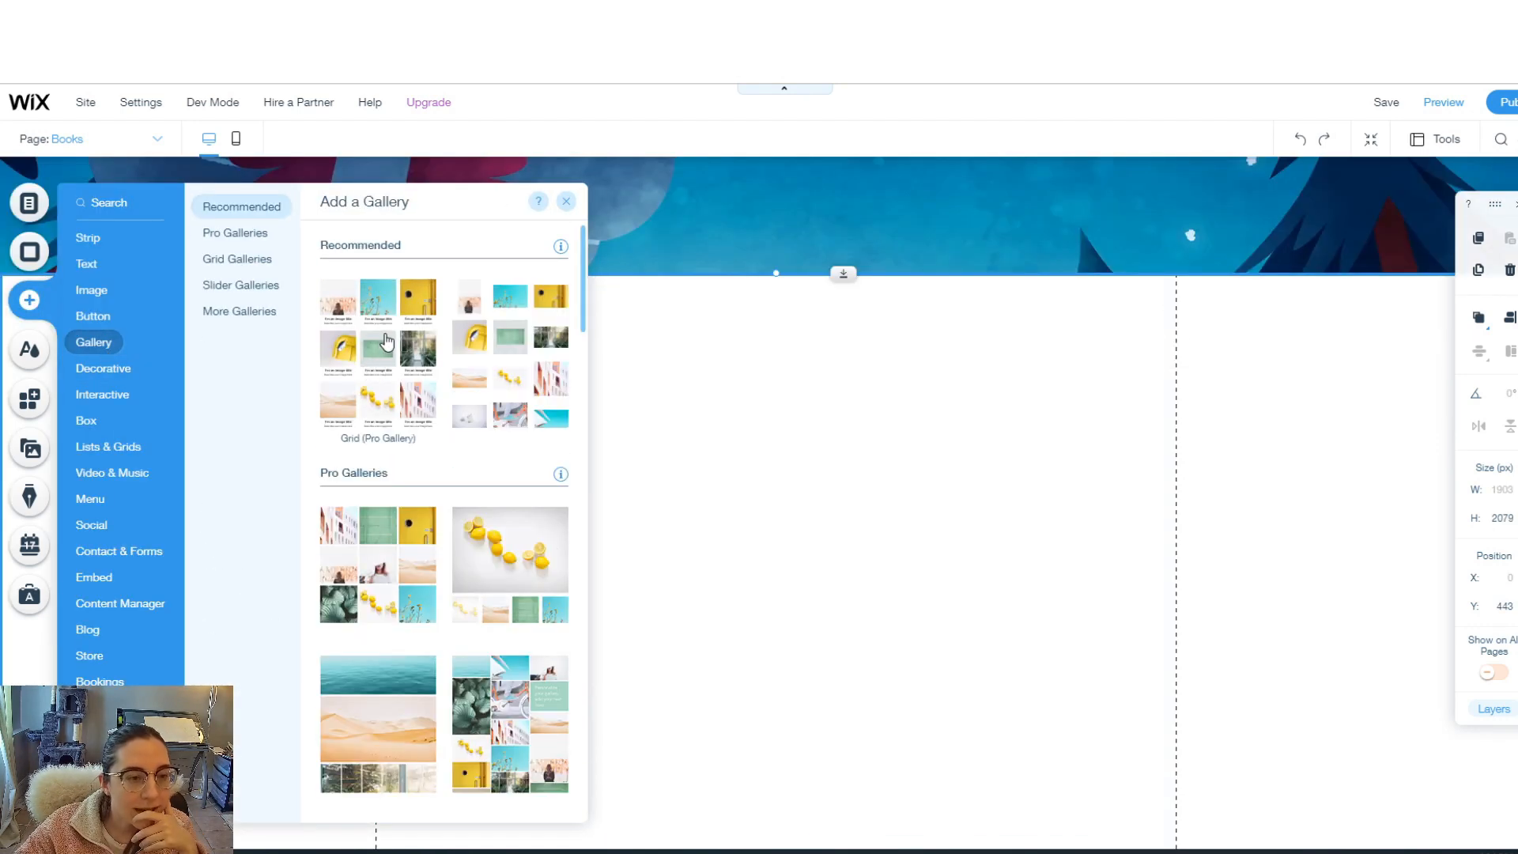
left_click(387, 341)
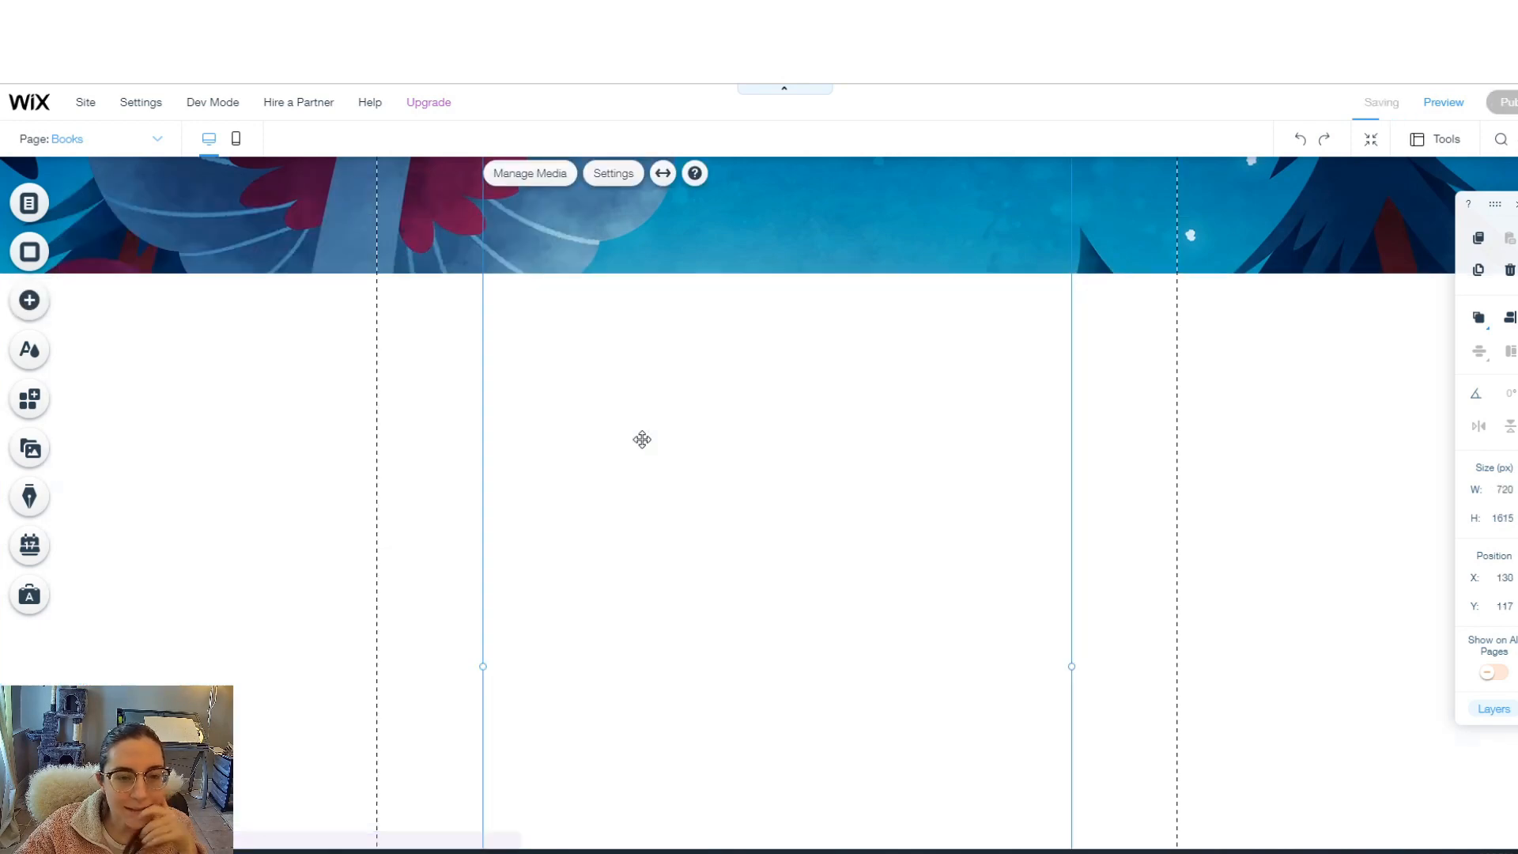
left_click_drag(748, 396, 799, 372)
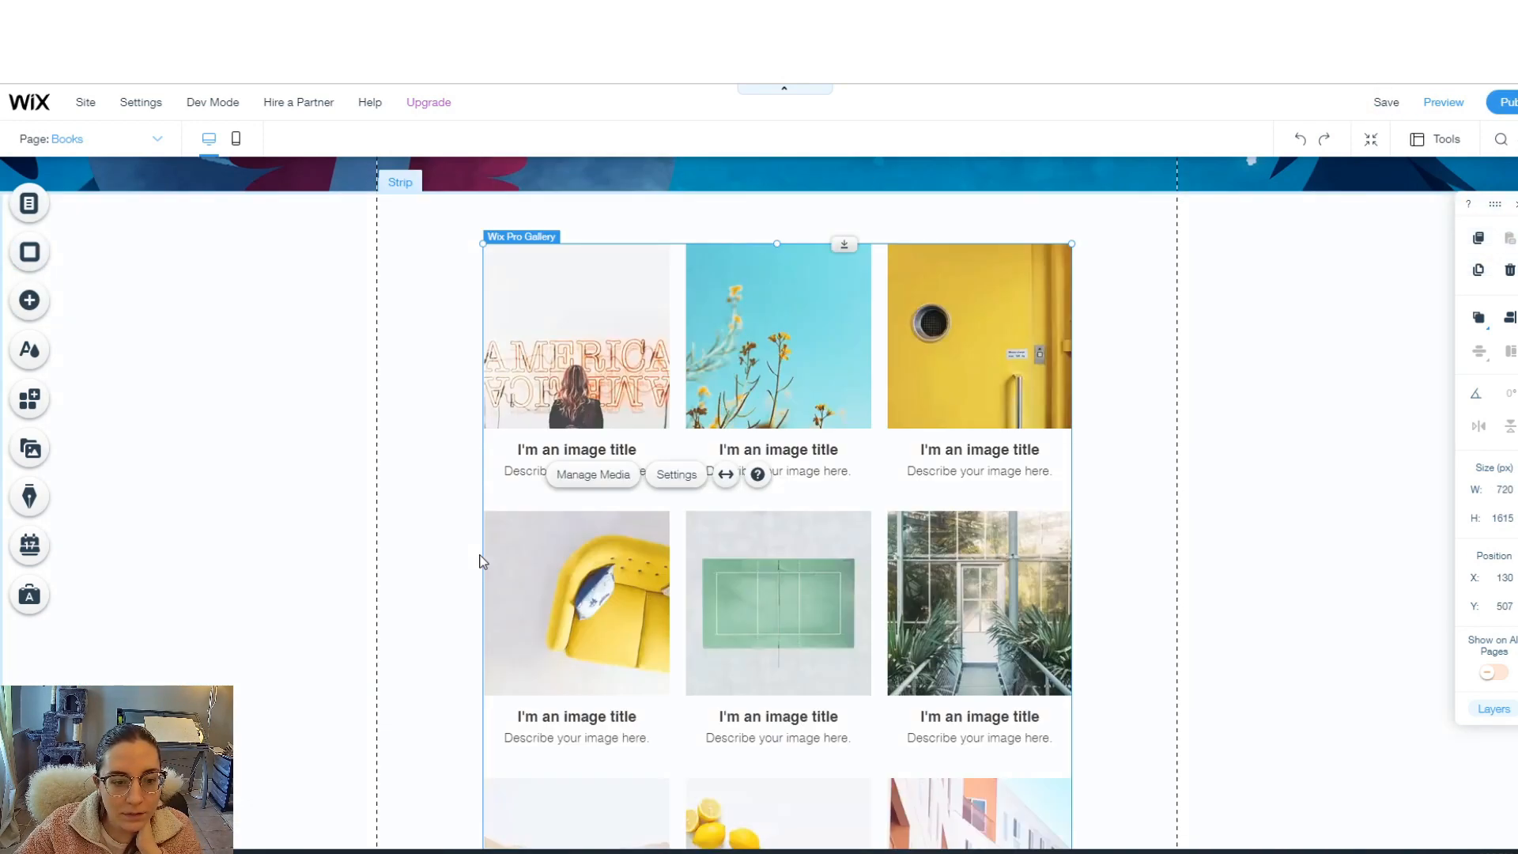
left_click_drag(481, 554, 377, 552)
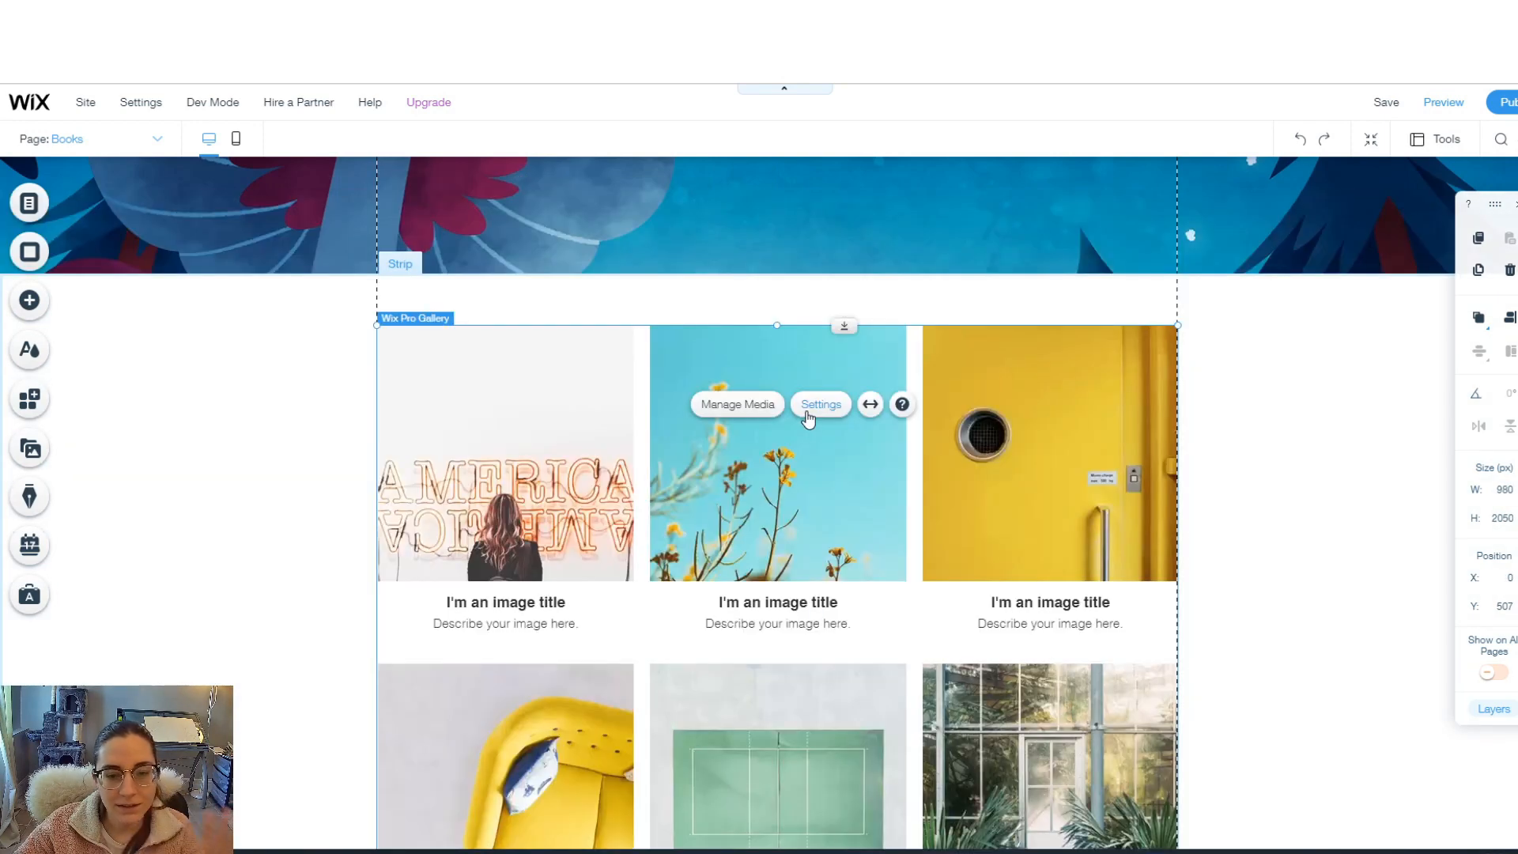
- In the gallery's layout settings, increase the image spacing to about 105
left_click(821, 405)
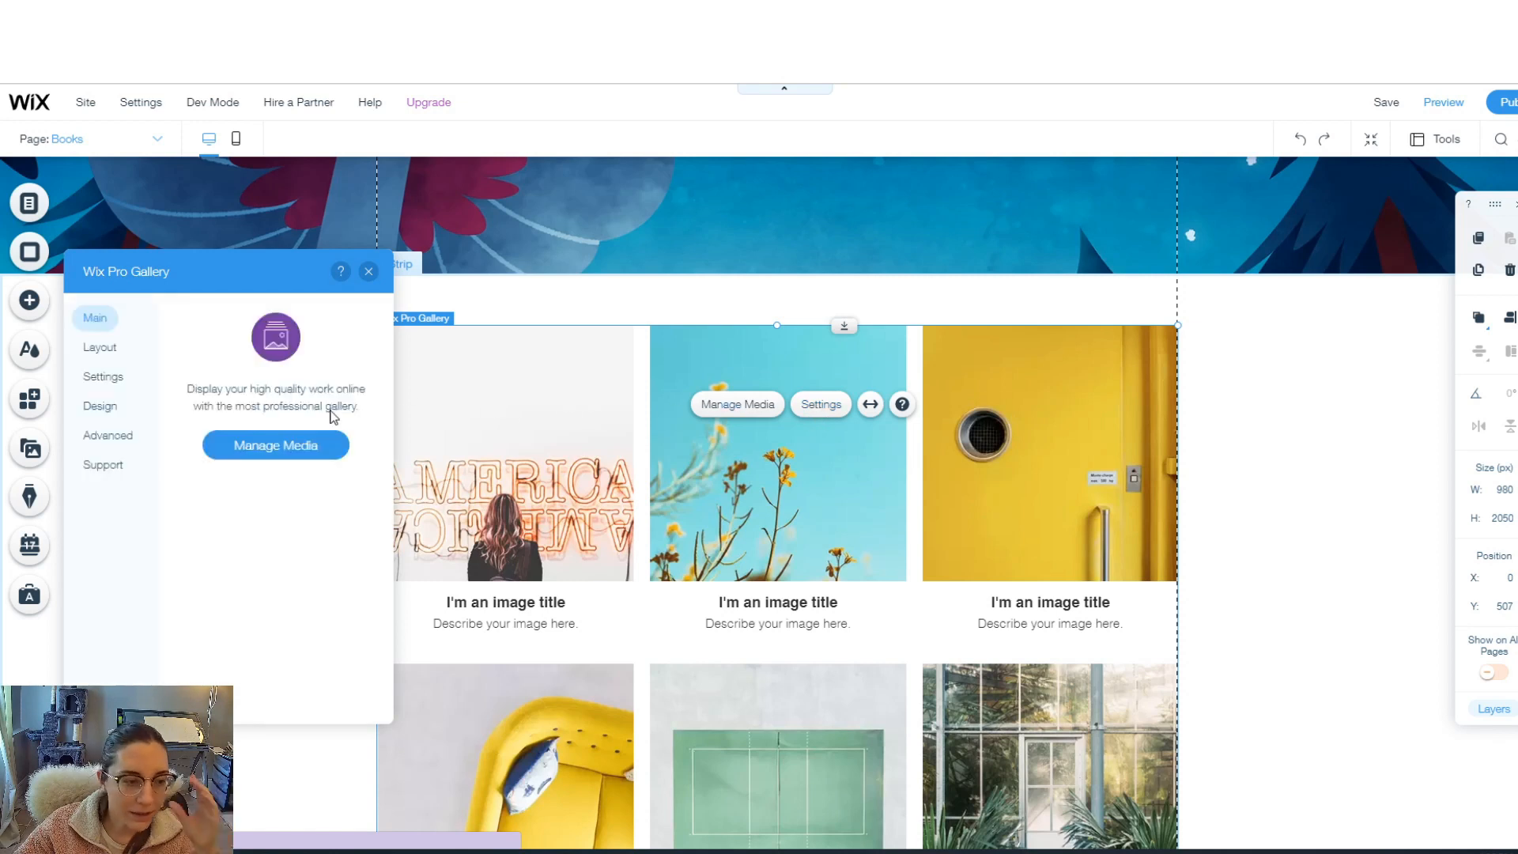
left_click(108, 350)
left_click(99, 377)
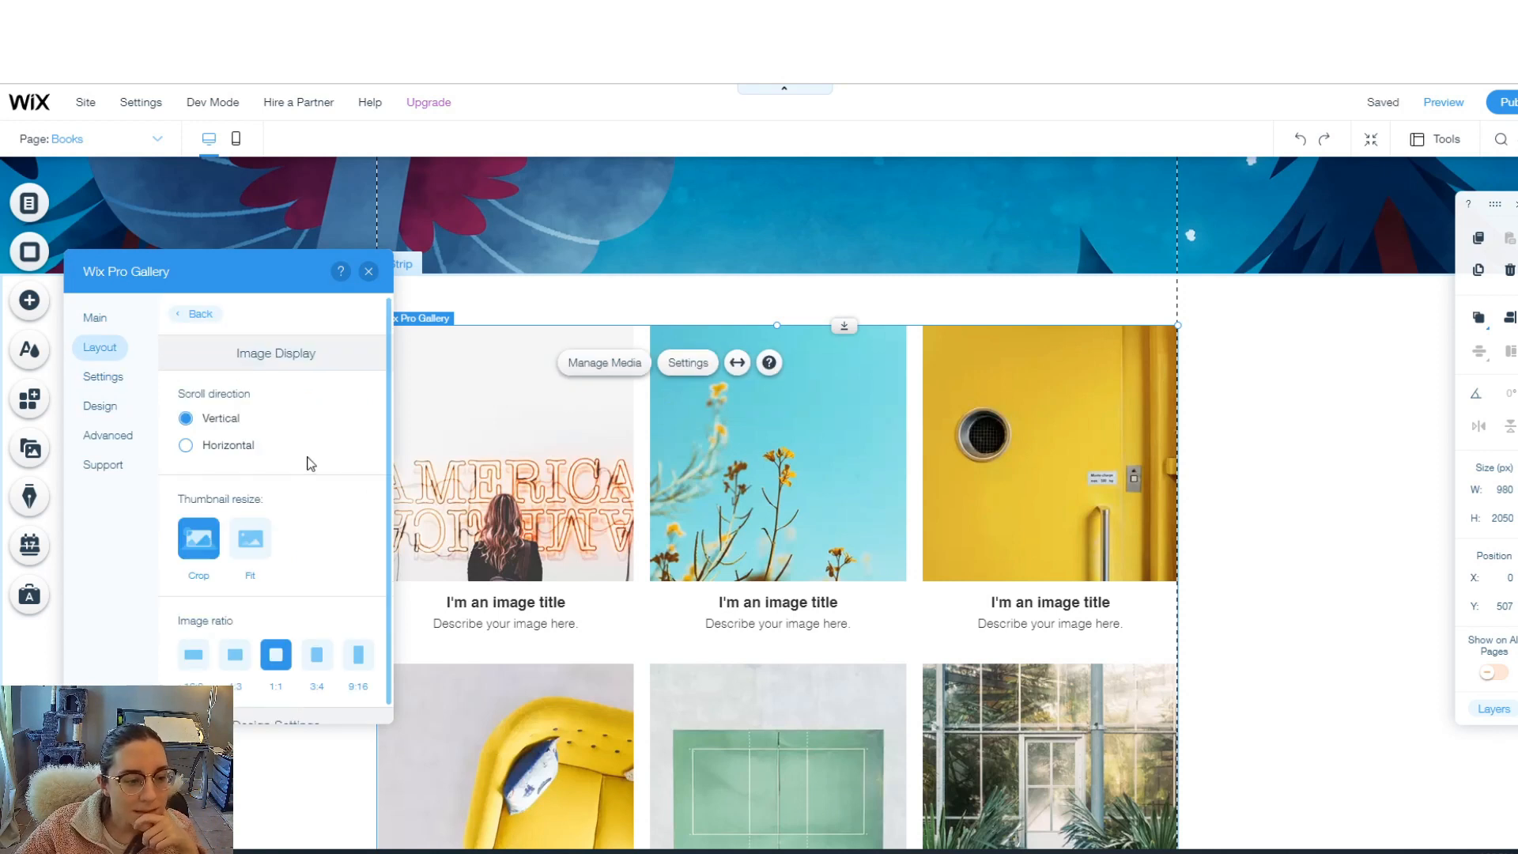
scroll(308, 464, "down", 4)
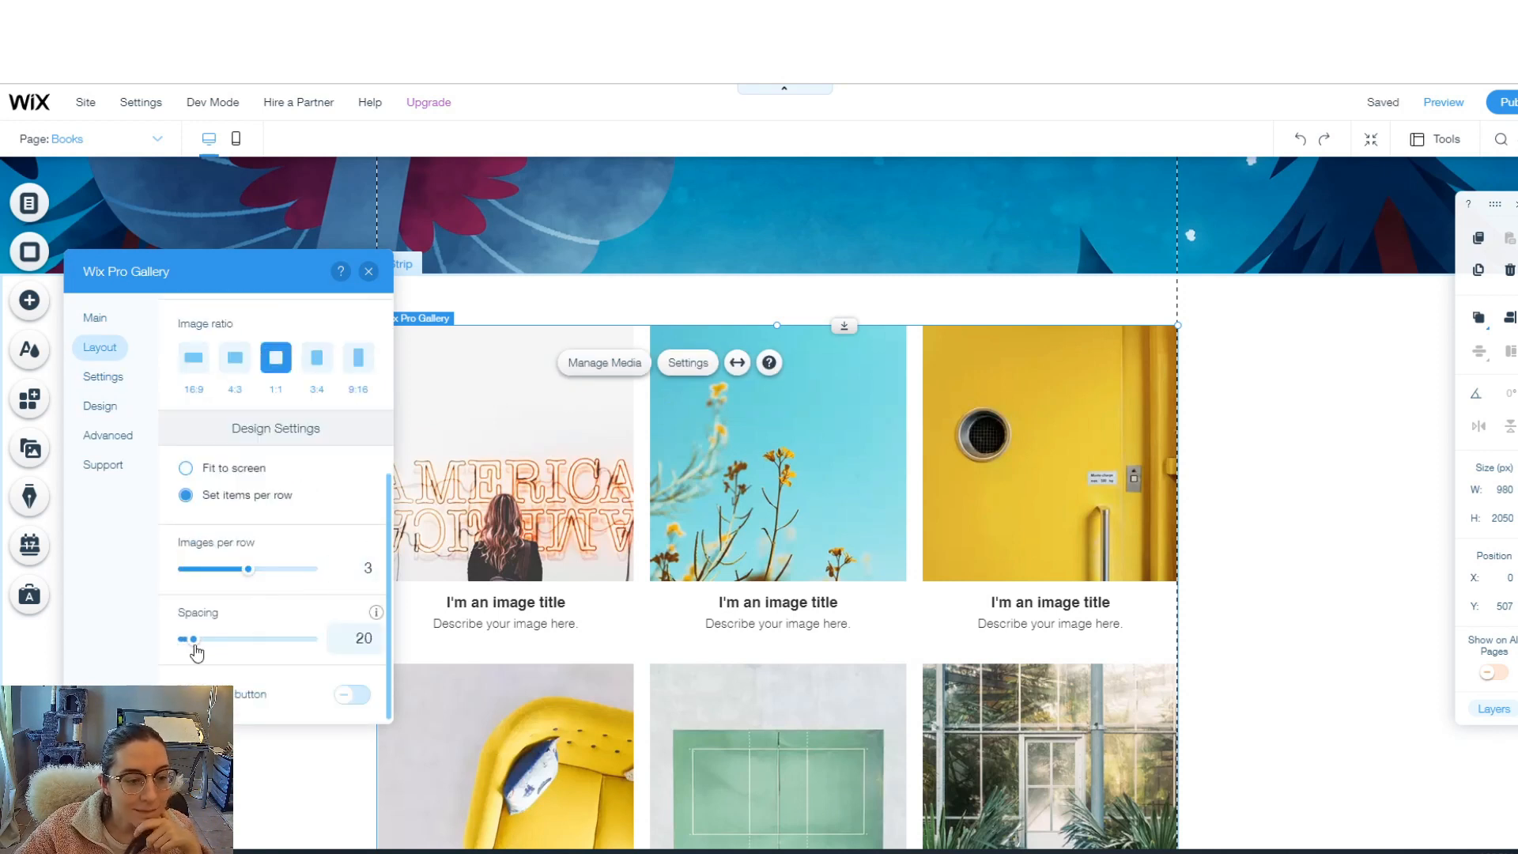
left_click_drag(194, 650, 231, 646)
- Organise the gallery's media into five book covers and lengthen it so Contact sits below
left_click(935, 464)
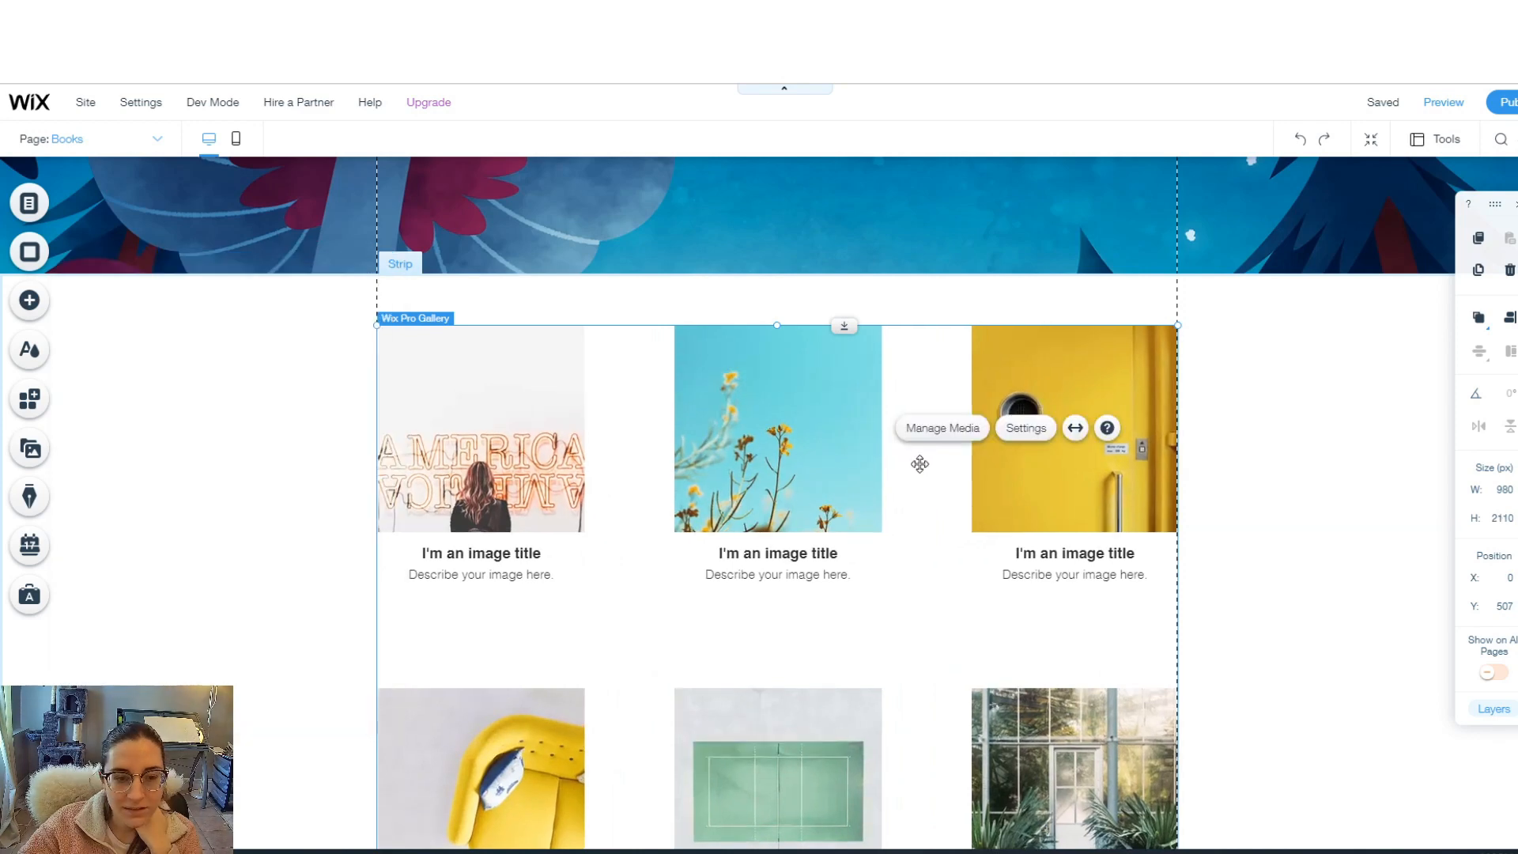
left_click(775, 451)
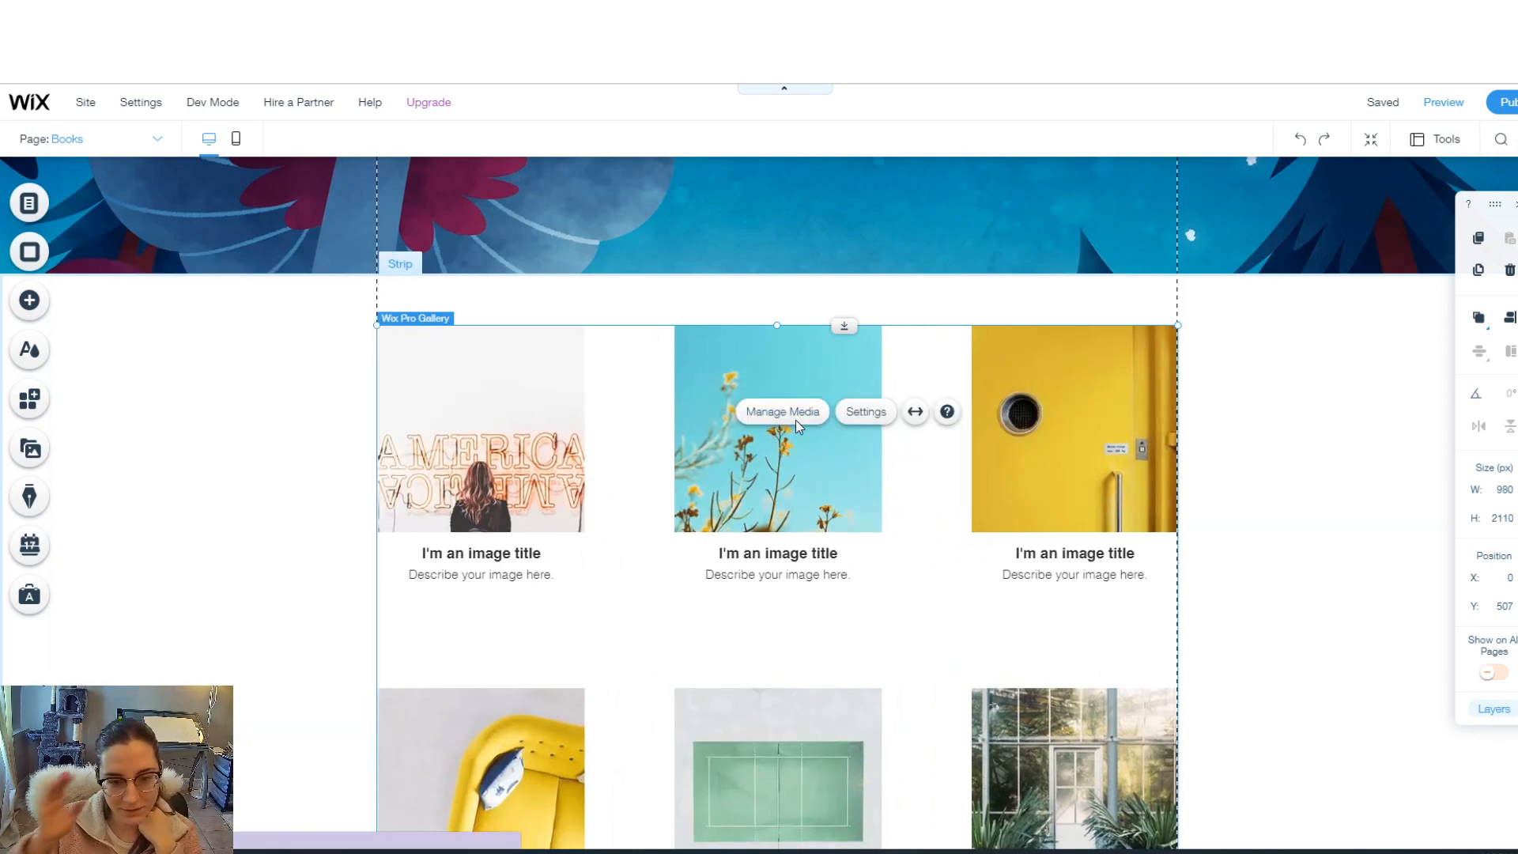
left_click(796, 418)
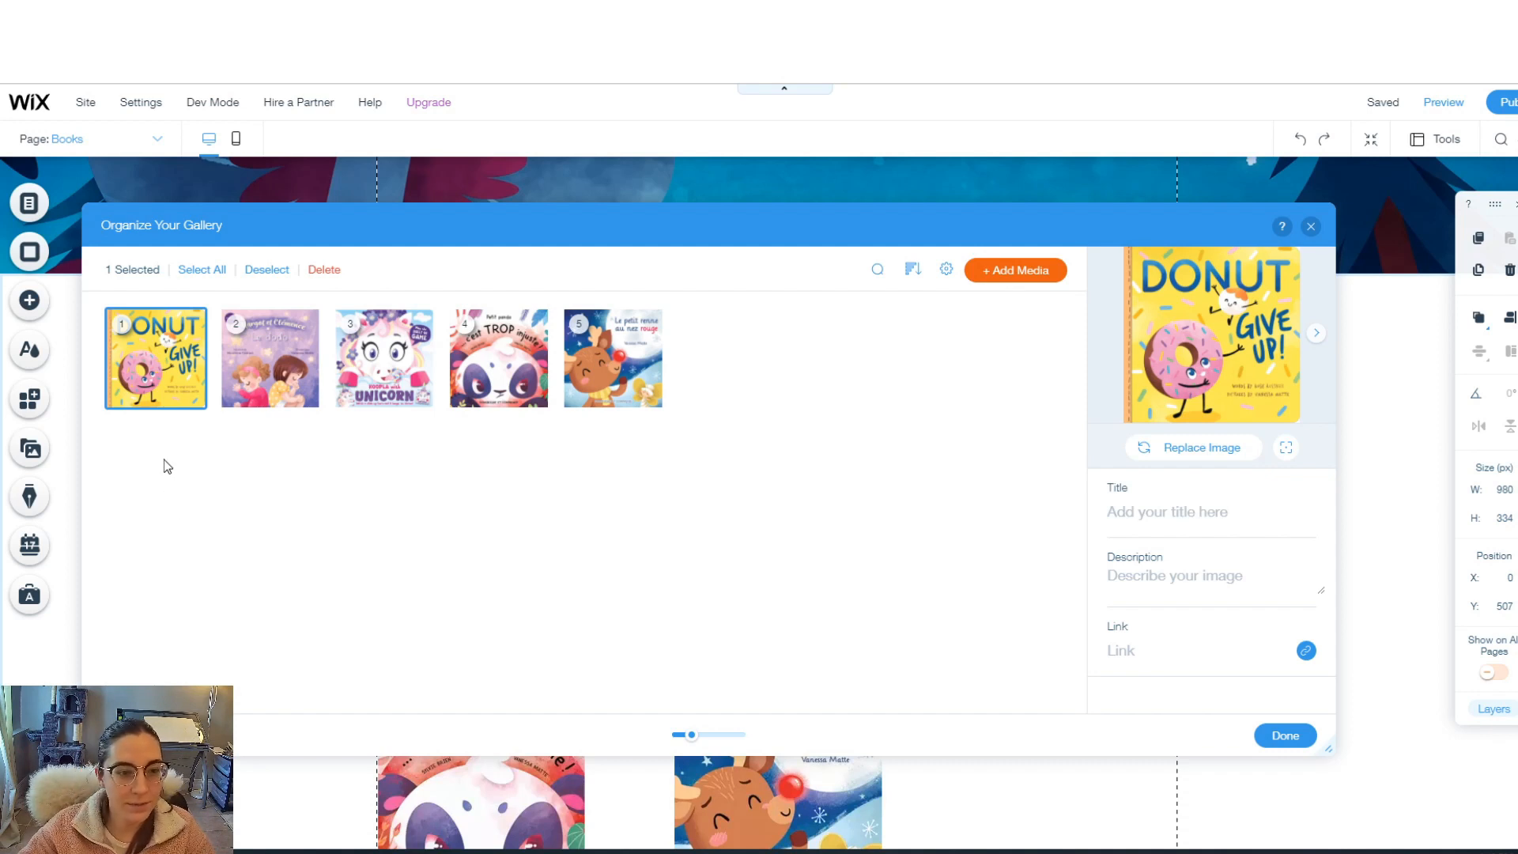
left_click(128, 398)
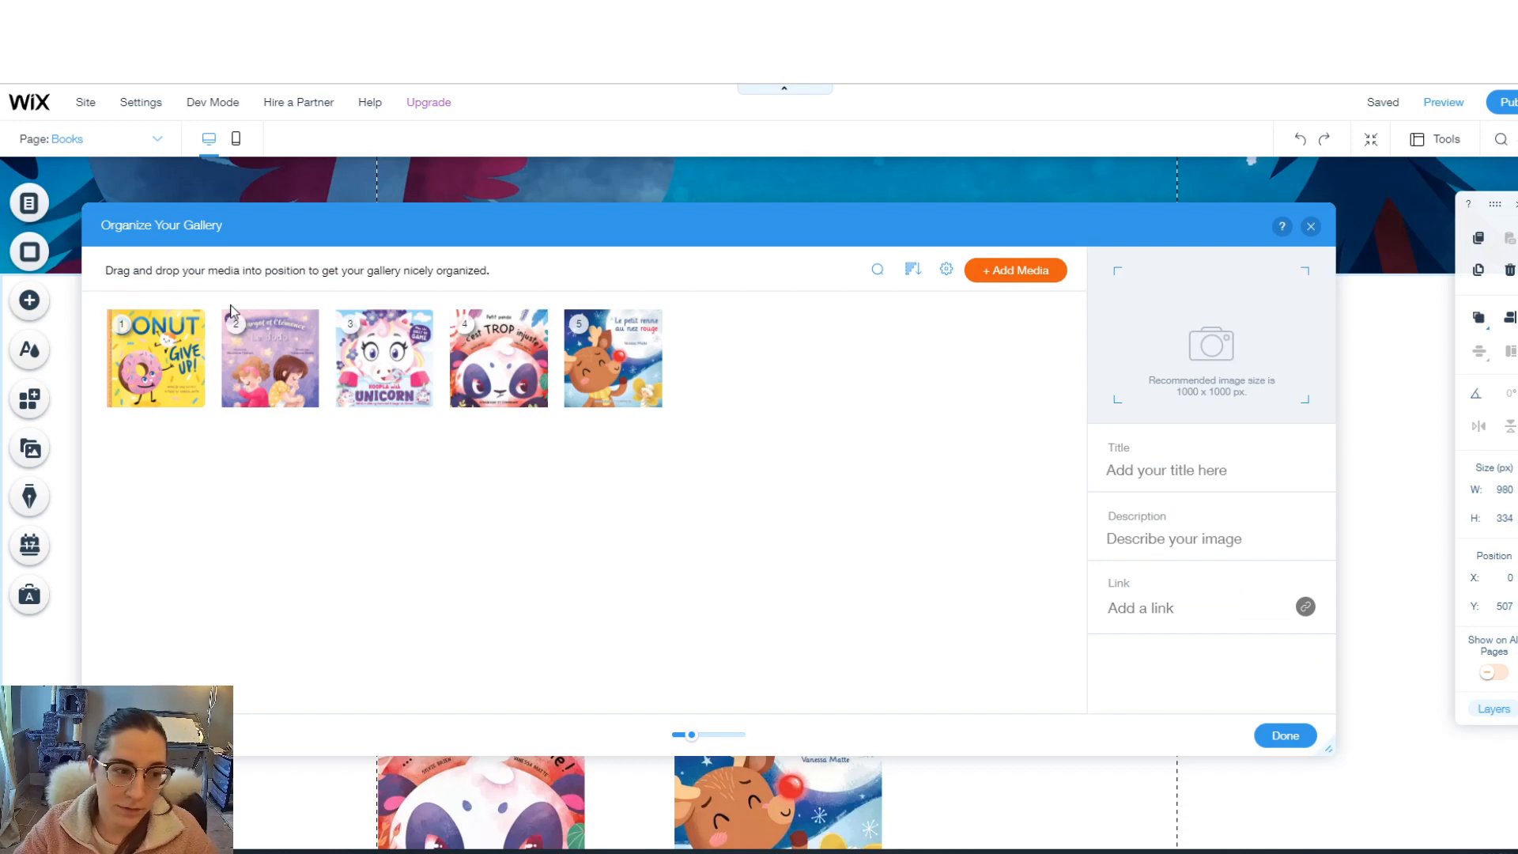
scroll(875, 495, "down", 3)
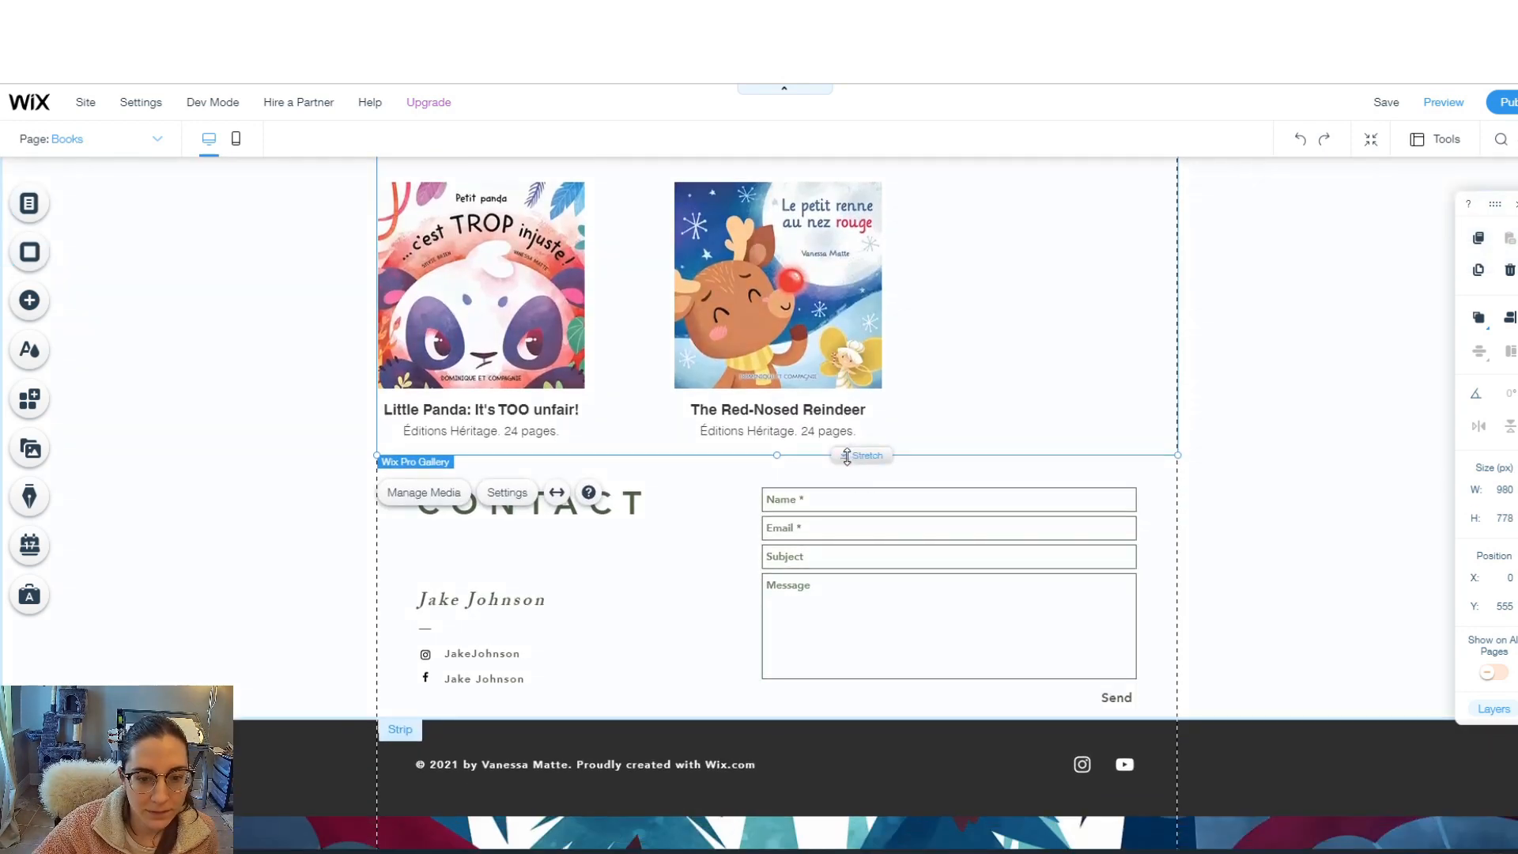
left_click_drag(847, 457, 854, 540)
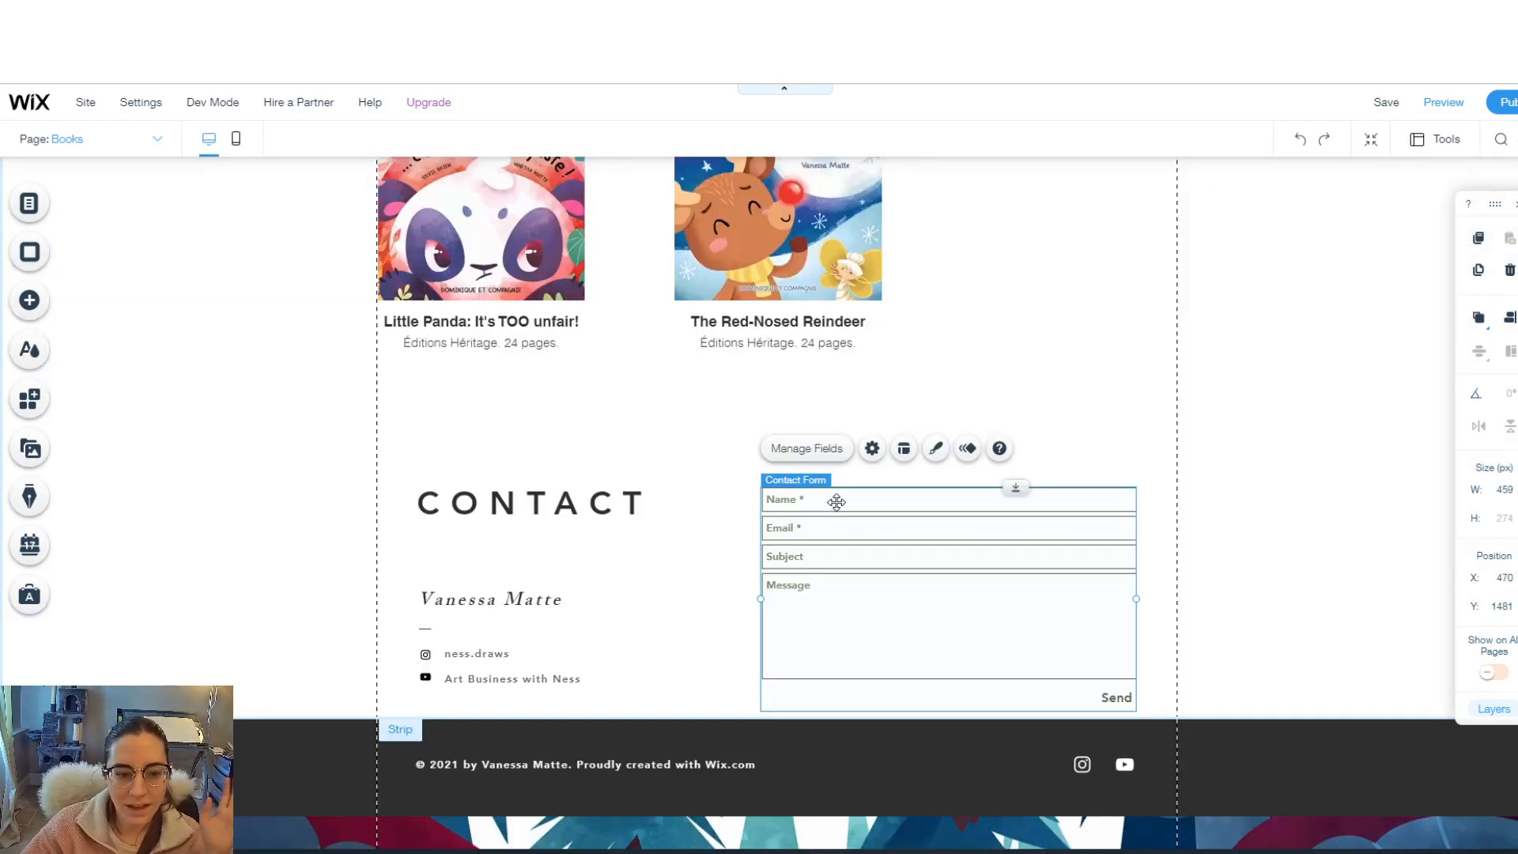
- Go to the Portfolio page and copy its contact form
left_click(155, 140)
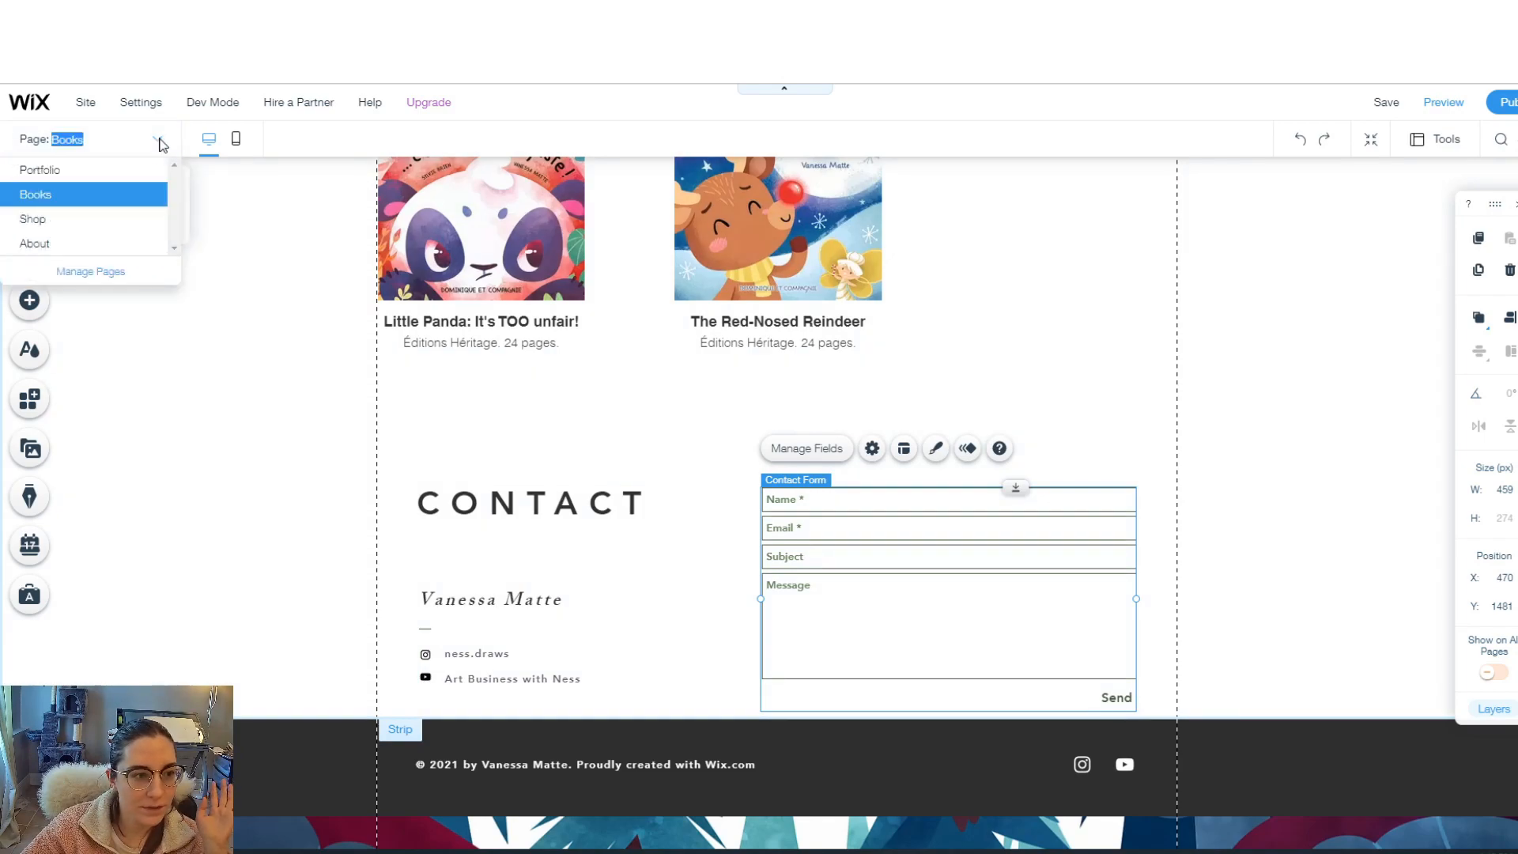
left_click(94, 170)
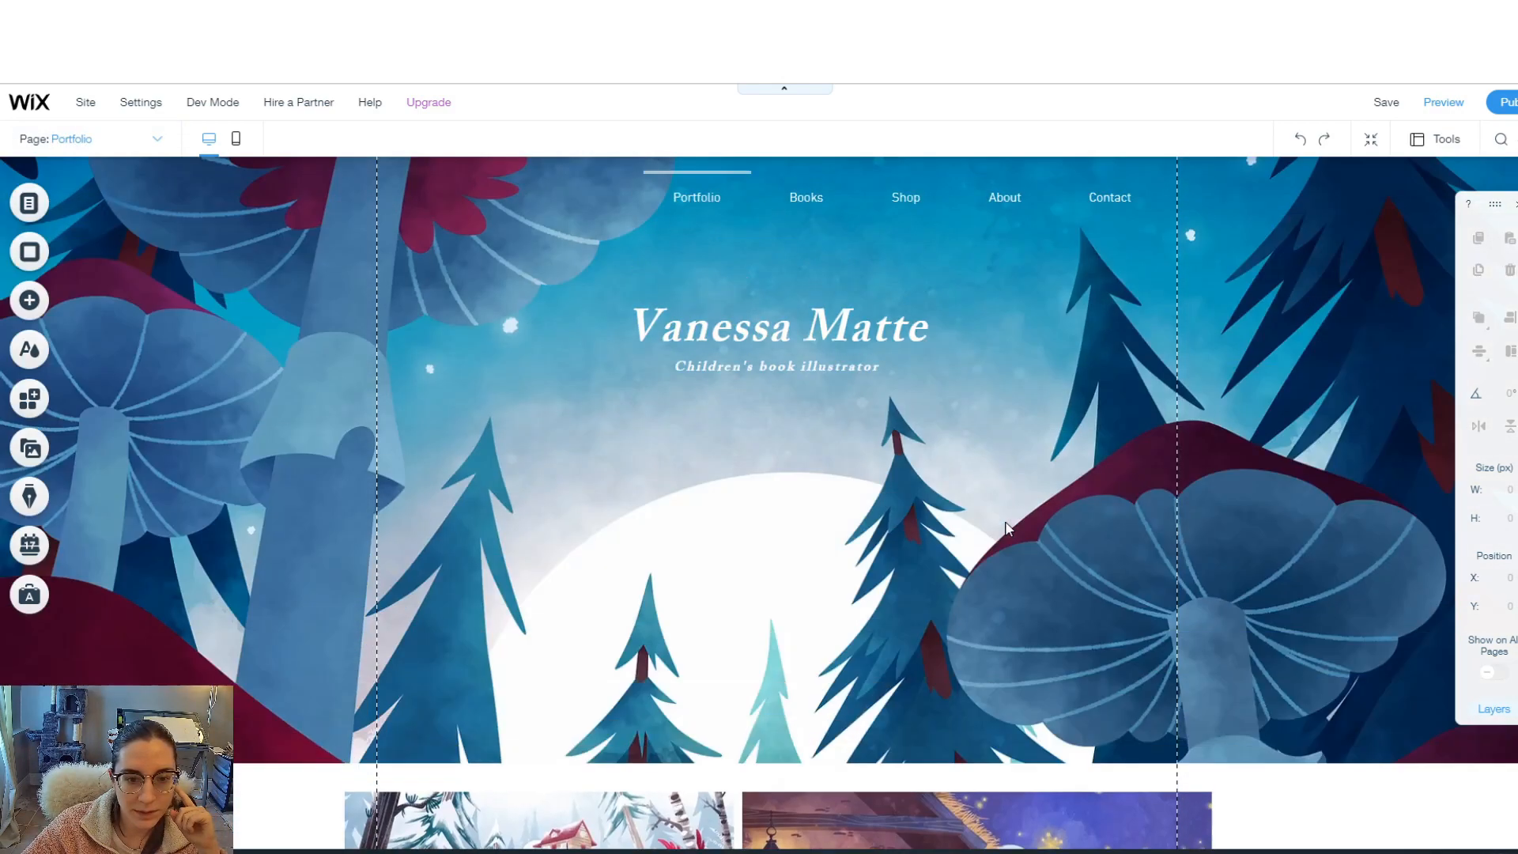
scroll(1002, 538, "down", 20)
scroll(984, 711, "up", 1)
left_click(924, 538)
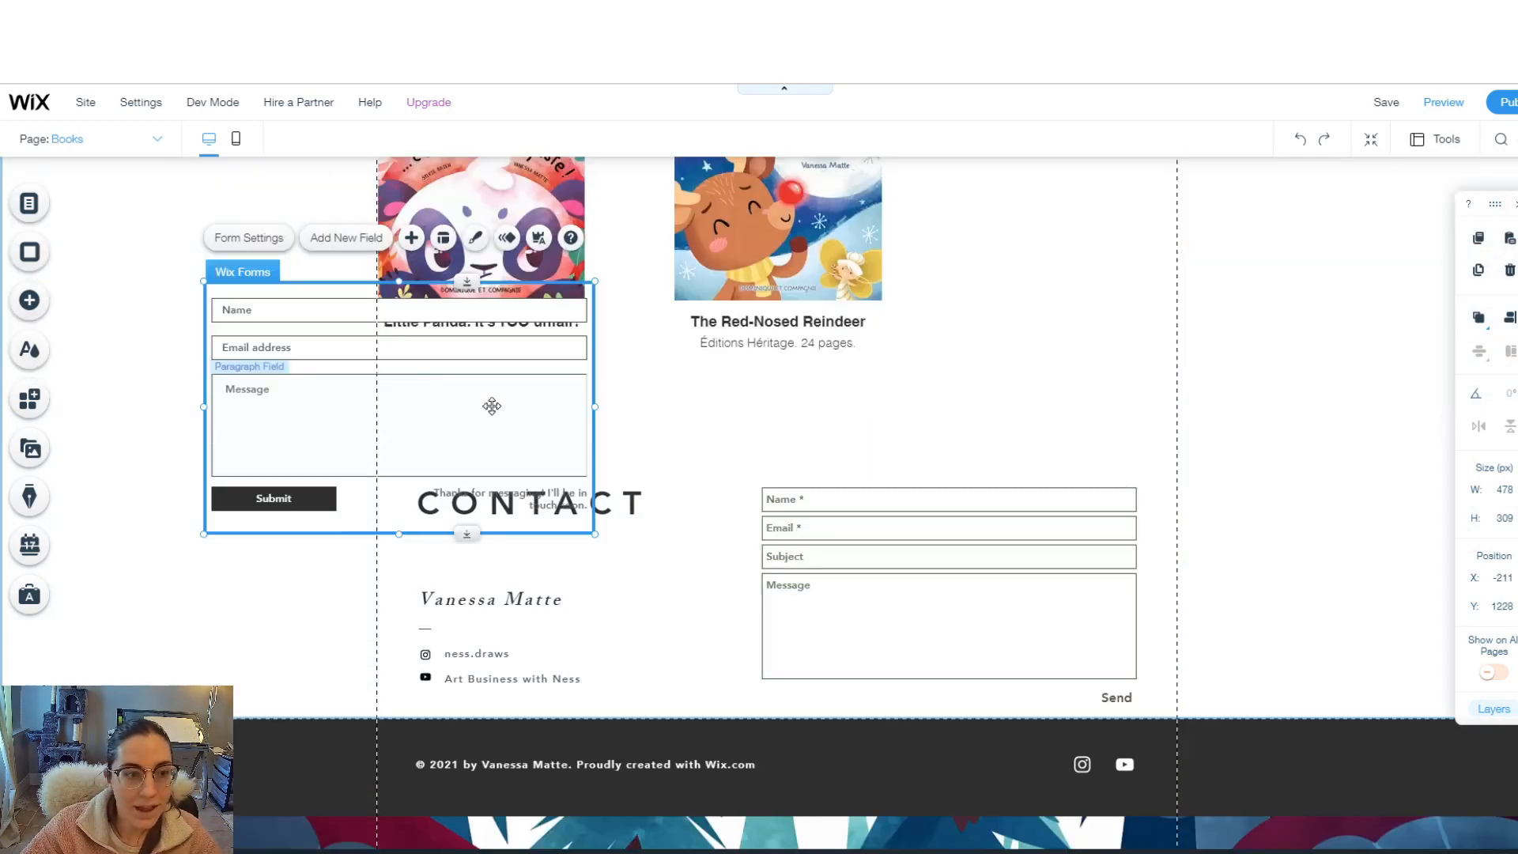
- Paste the form on the Books page and position it beside the CONTACT heading
left_click_drag(491, 403, 1302, 434)
left_click(941, 638)
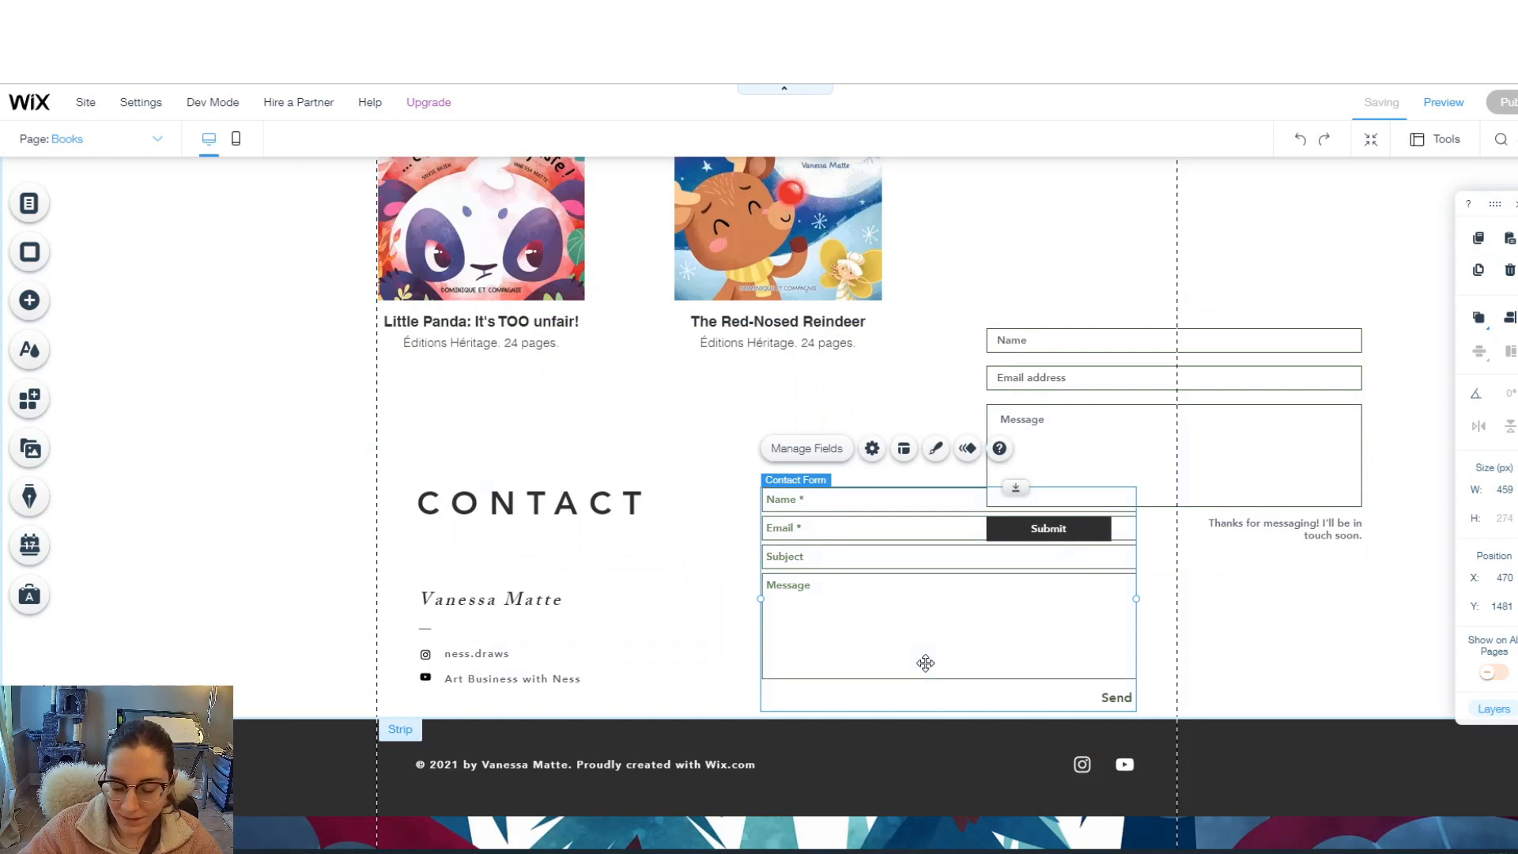
left_click_drag(1146, 438, 936, 570)
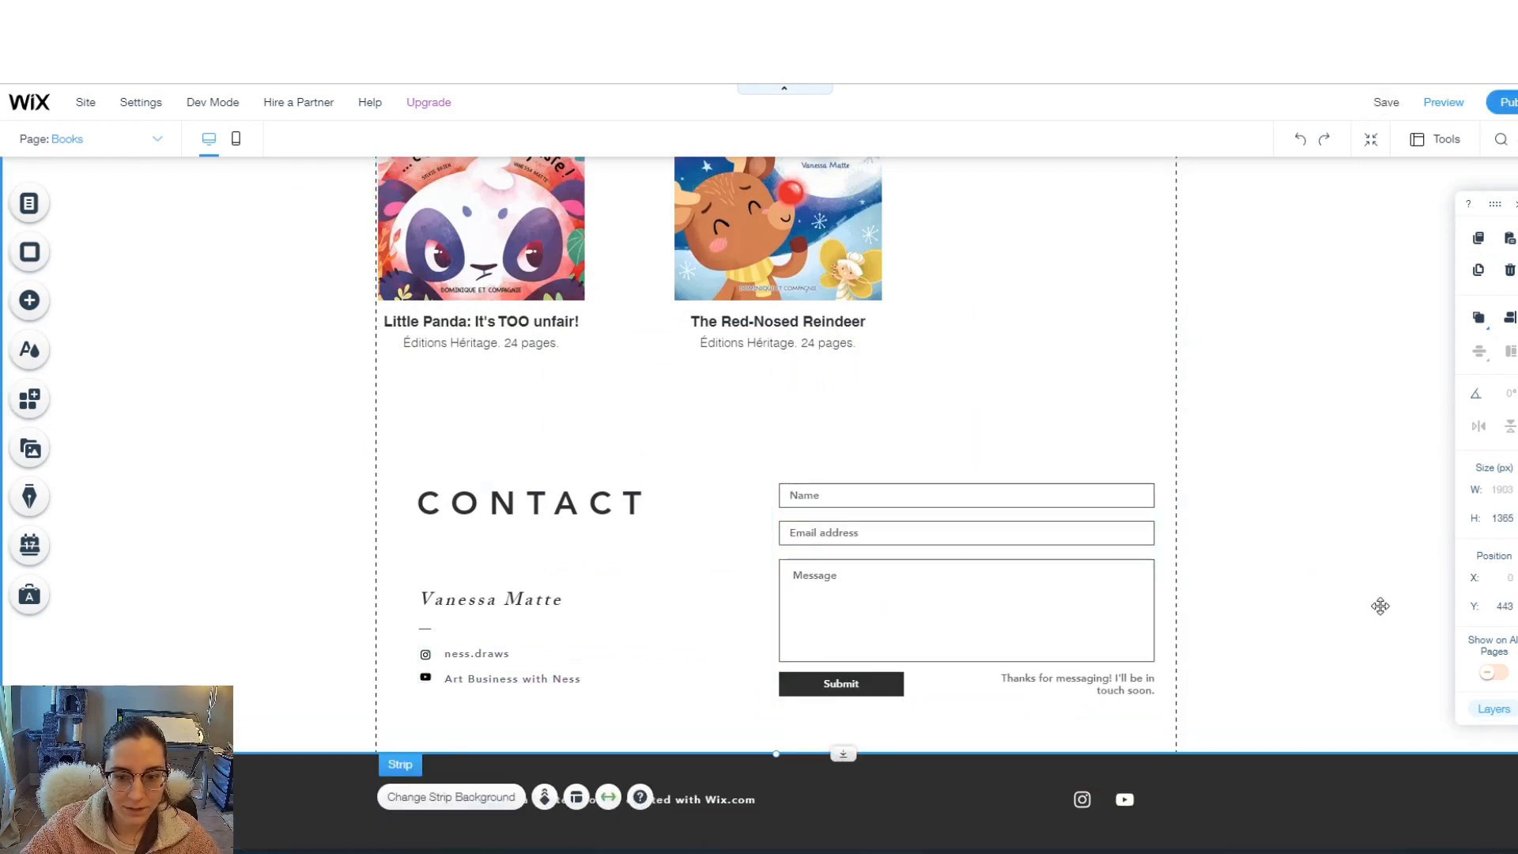
left_click(1319, 597)
scroll(1313, 597, "up", 4)
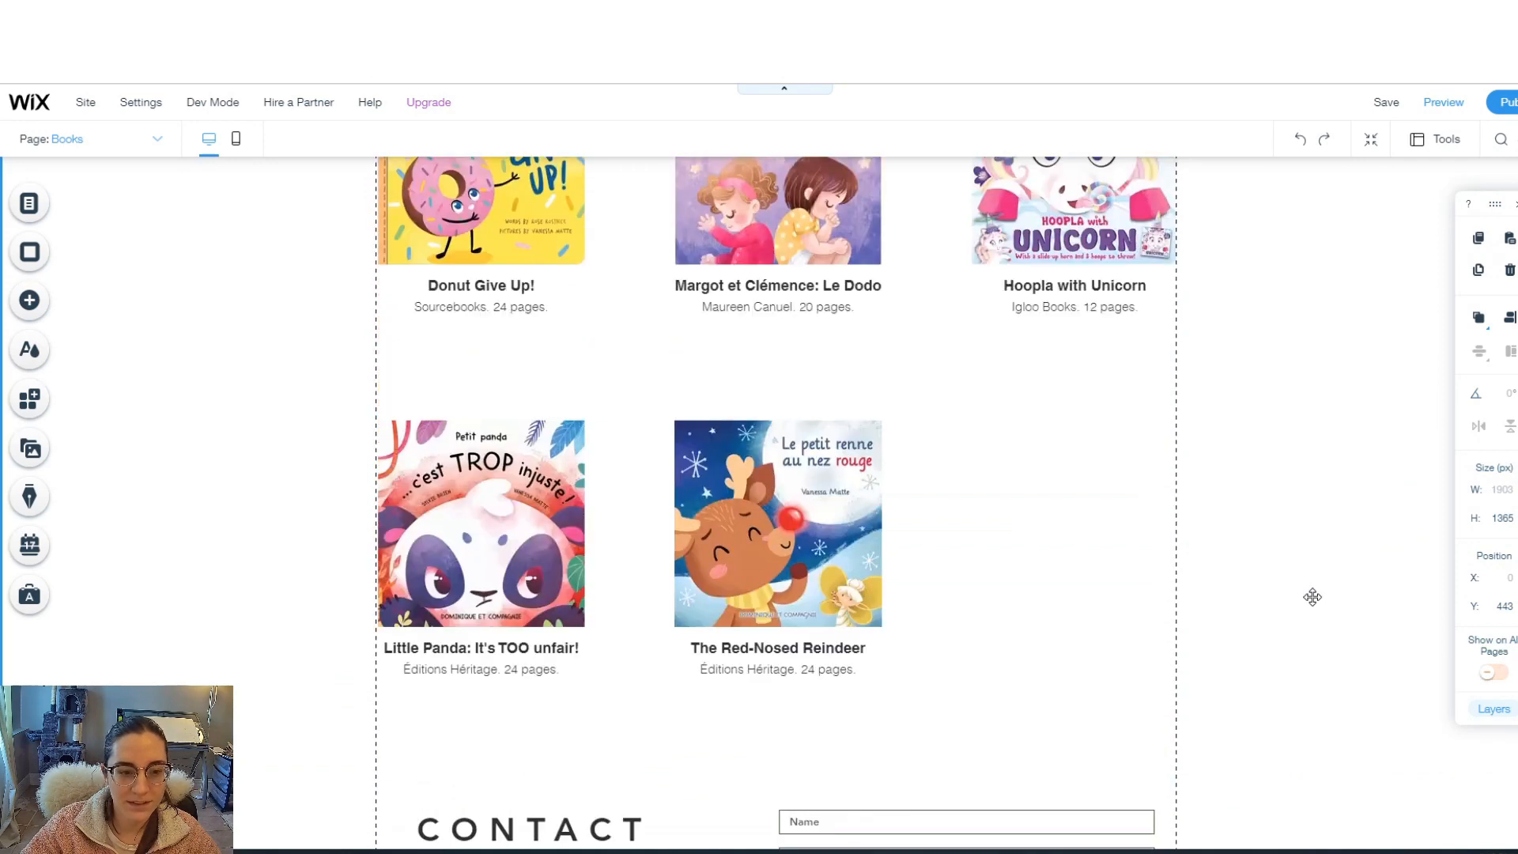
scroll(1312, 597, "up", 5)
scroll(1313, 597, "down", 9)
left_click(704, 486)
left_click(719, 471)
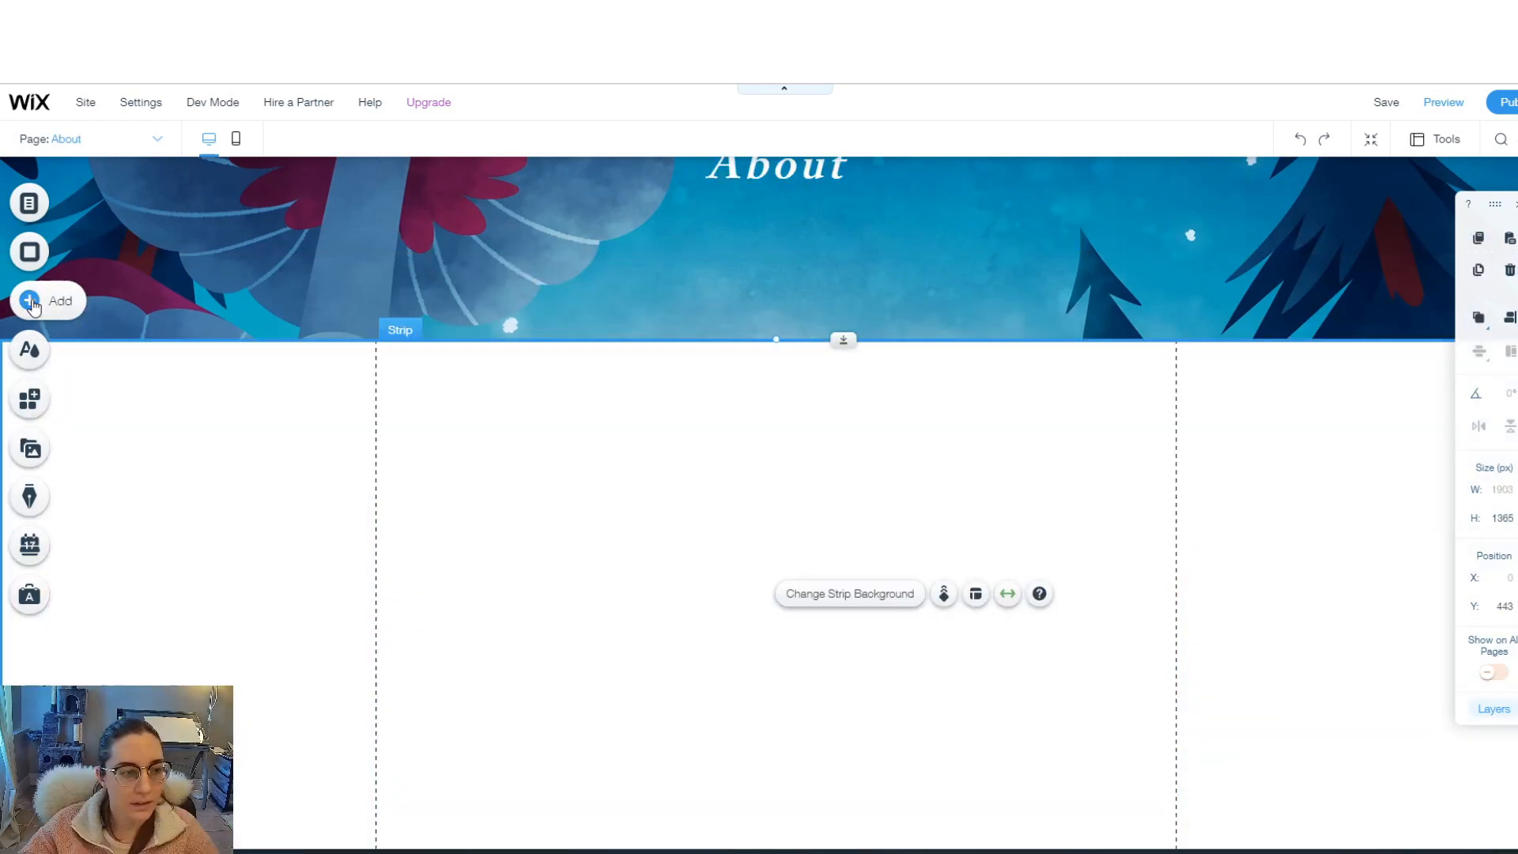
- Add the About.png portrait, resize it to about 344 by 449 px, and place it at the left
left_click(29, 300)
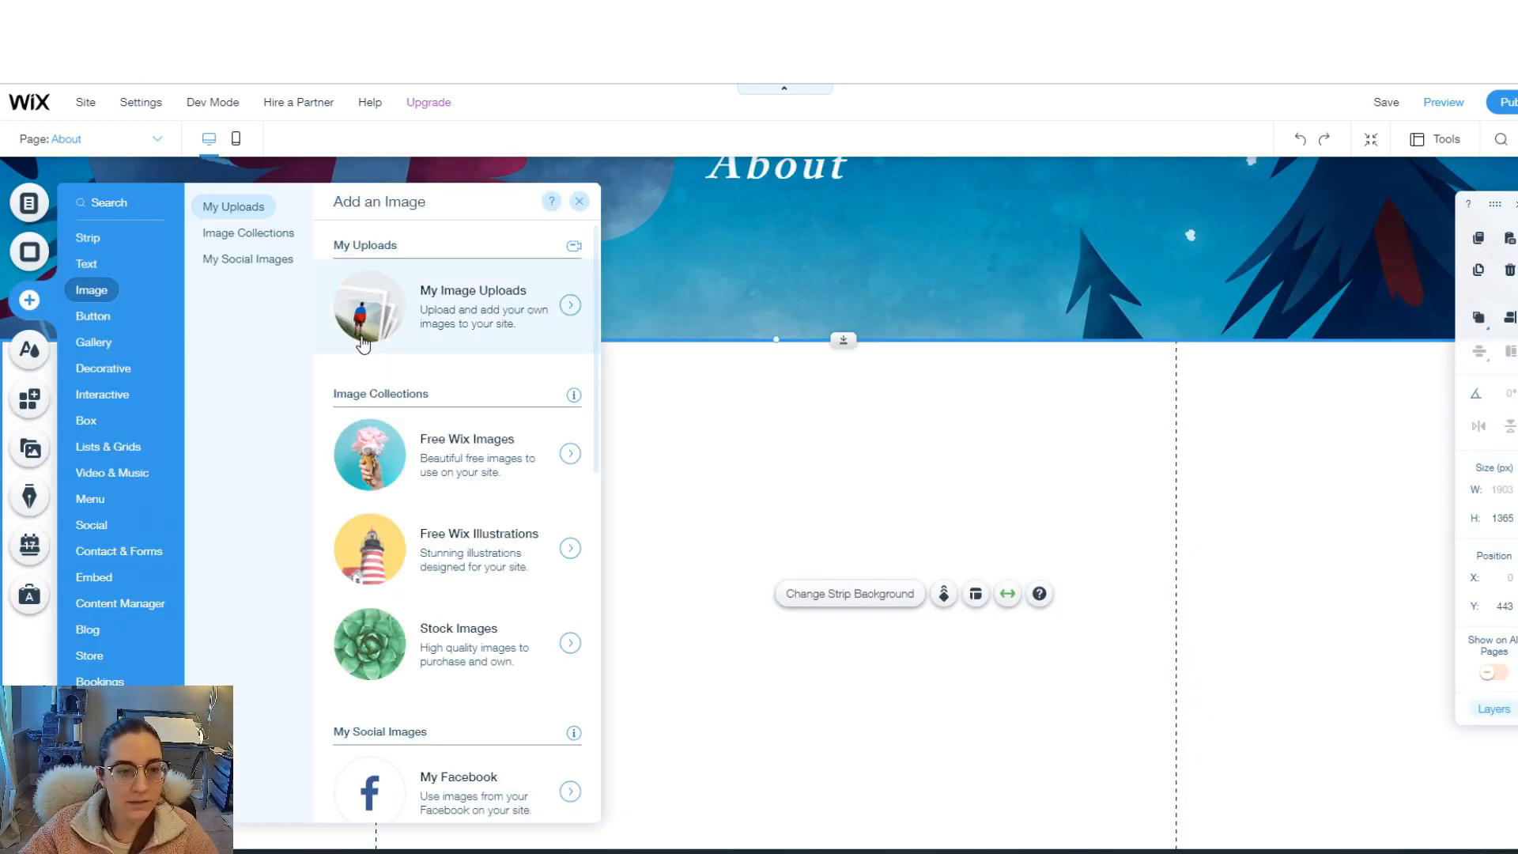
left_click(462, 301)
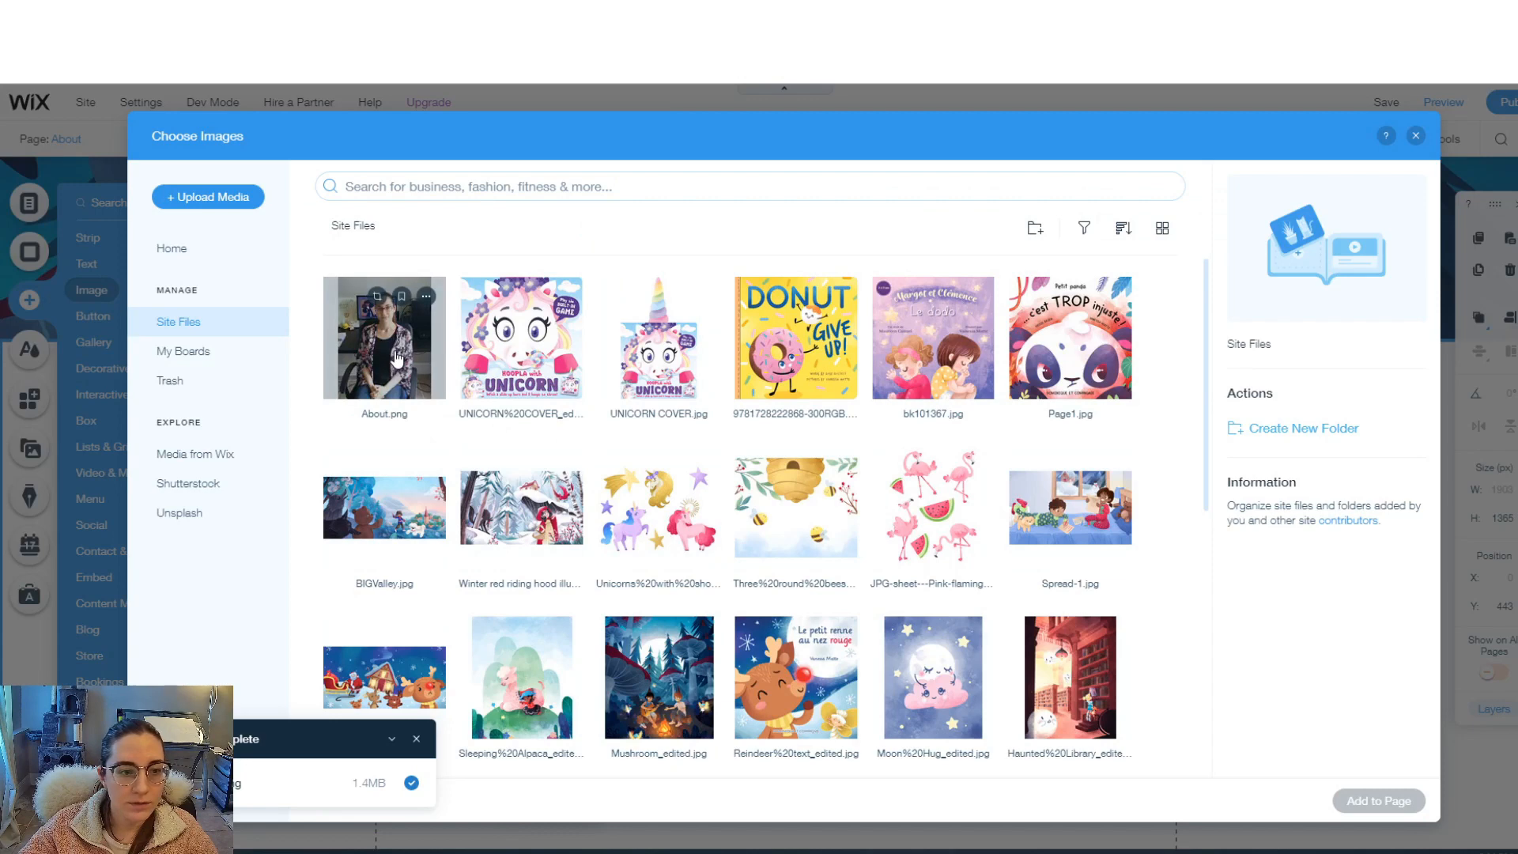
left_click(396, 357)
left_click(1378, 801)
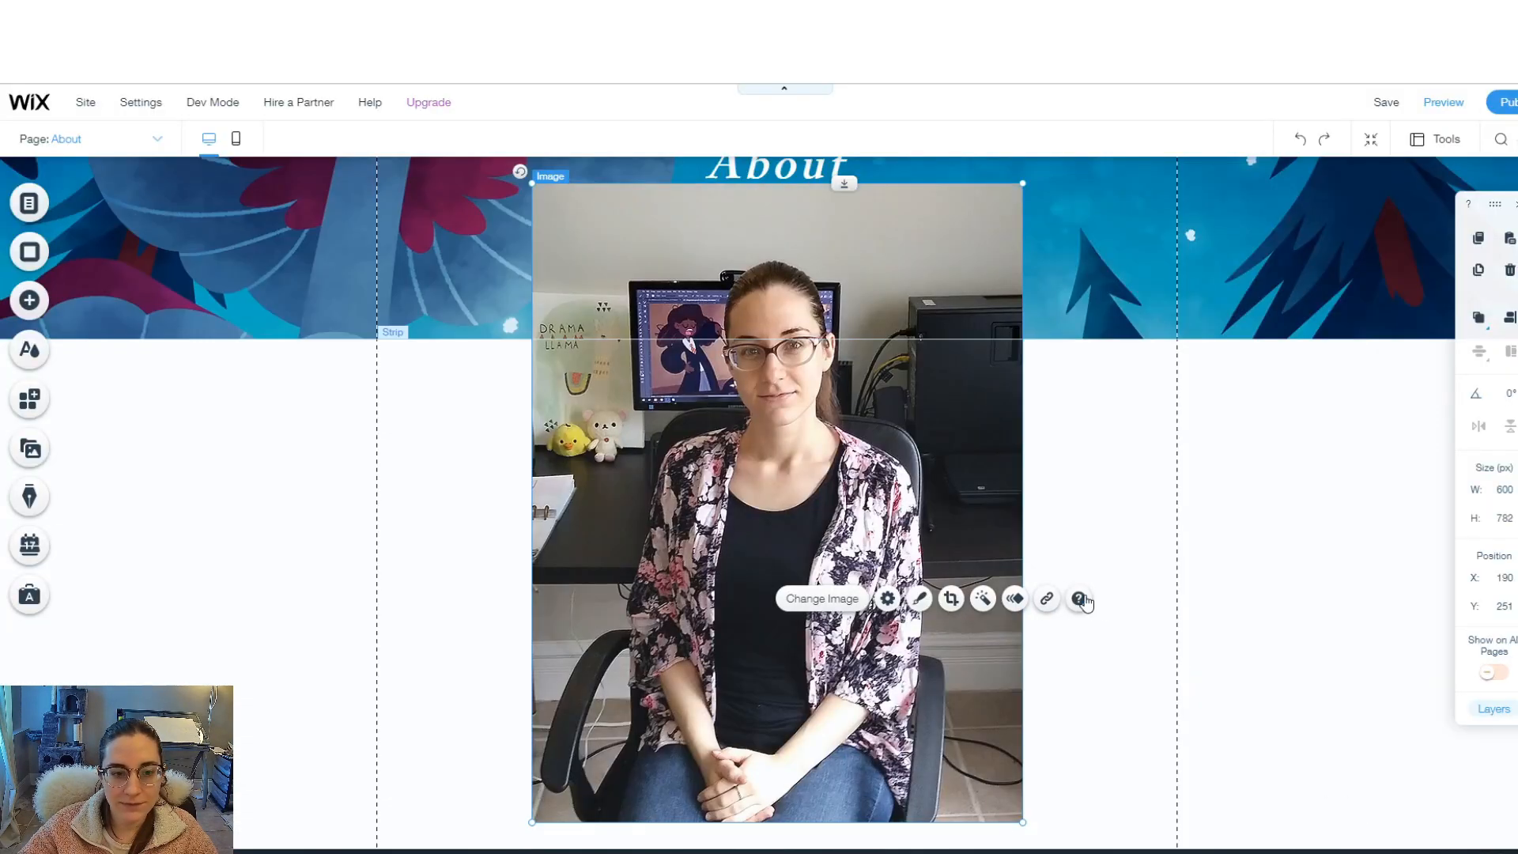
left_click_drag(1025, 182, 813, 454)
left_click_drag(733, 558, 578, 507)
scroll(807, 514, "down", 1)
left_click_drag(660, 402, 670, 445)
left_click(713, 449)
- Add a 'Hi!' heading and a bio paragraph to the right of the photo
left_click(29, 300)
left_click(87, 264)
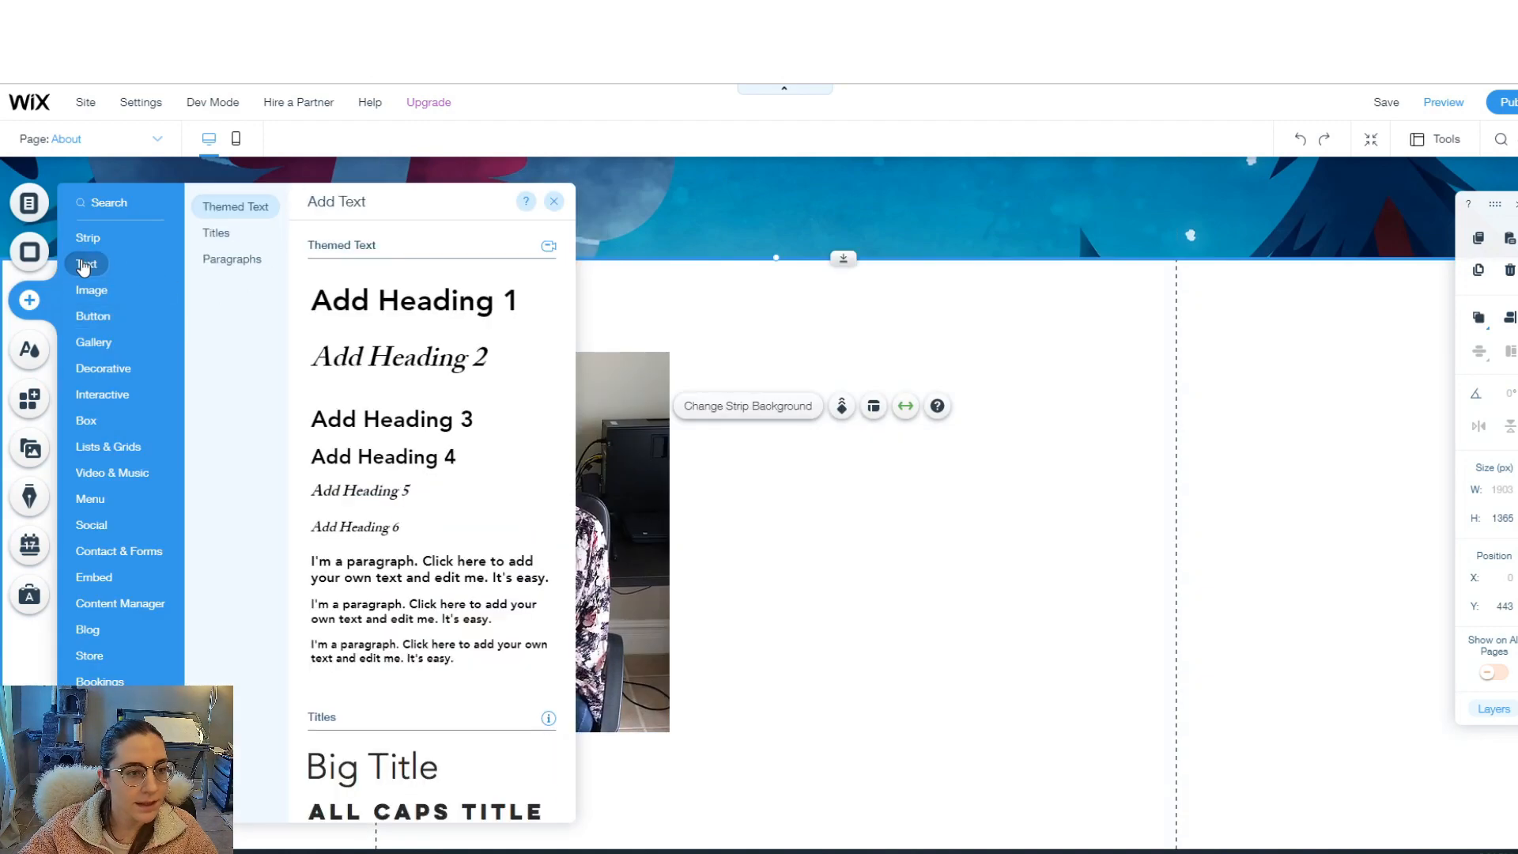
left_click_drag(388, 360, 793, 376)
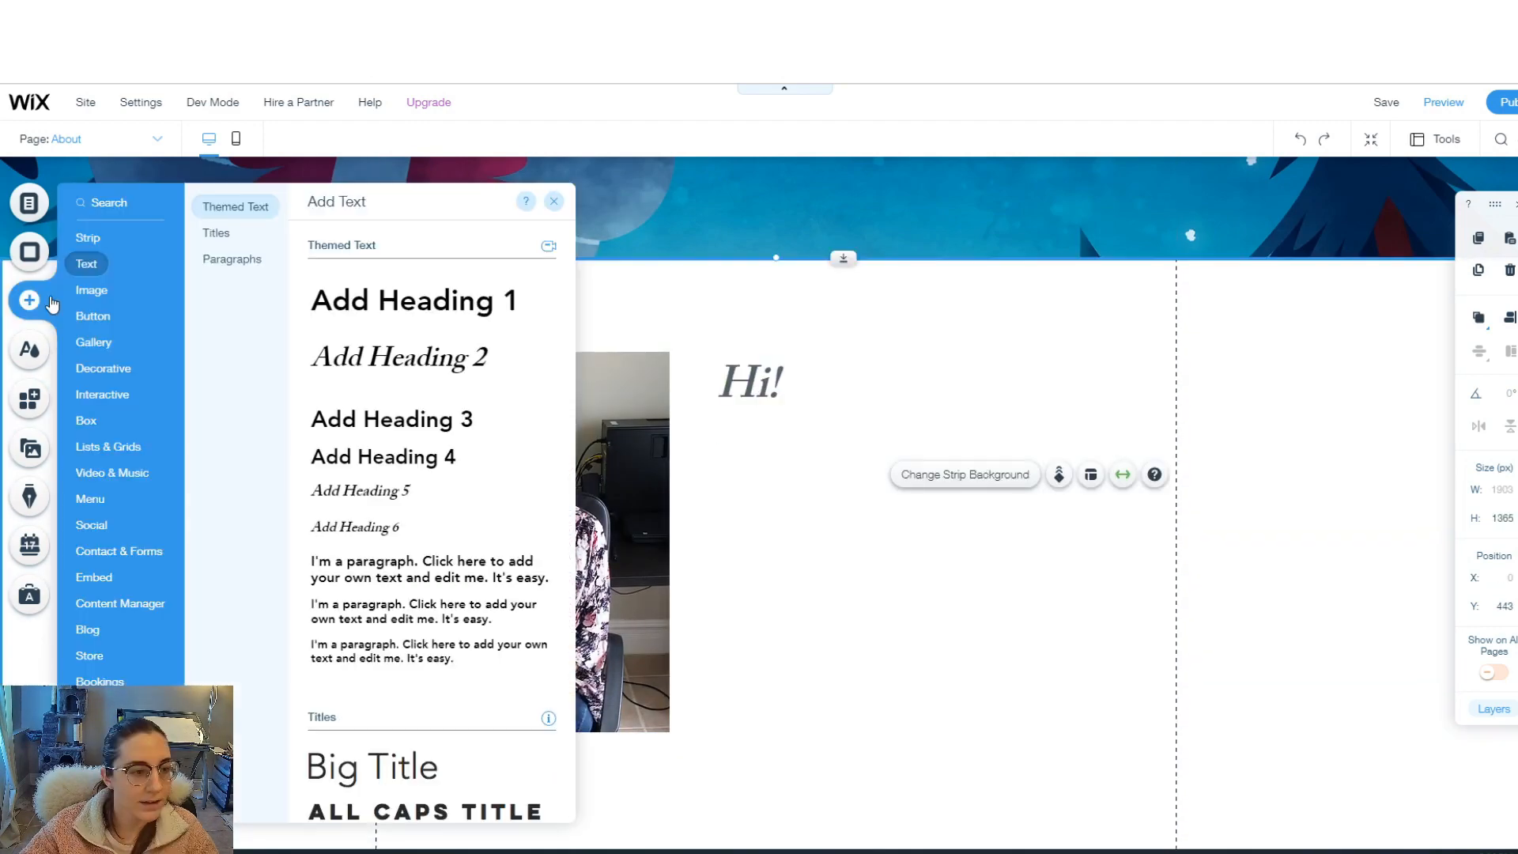
left_click(91, 293)
left_click(87, 265)
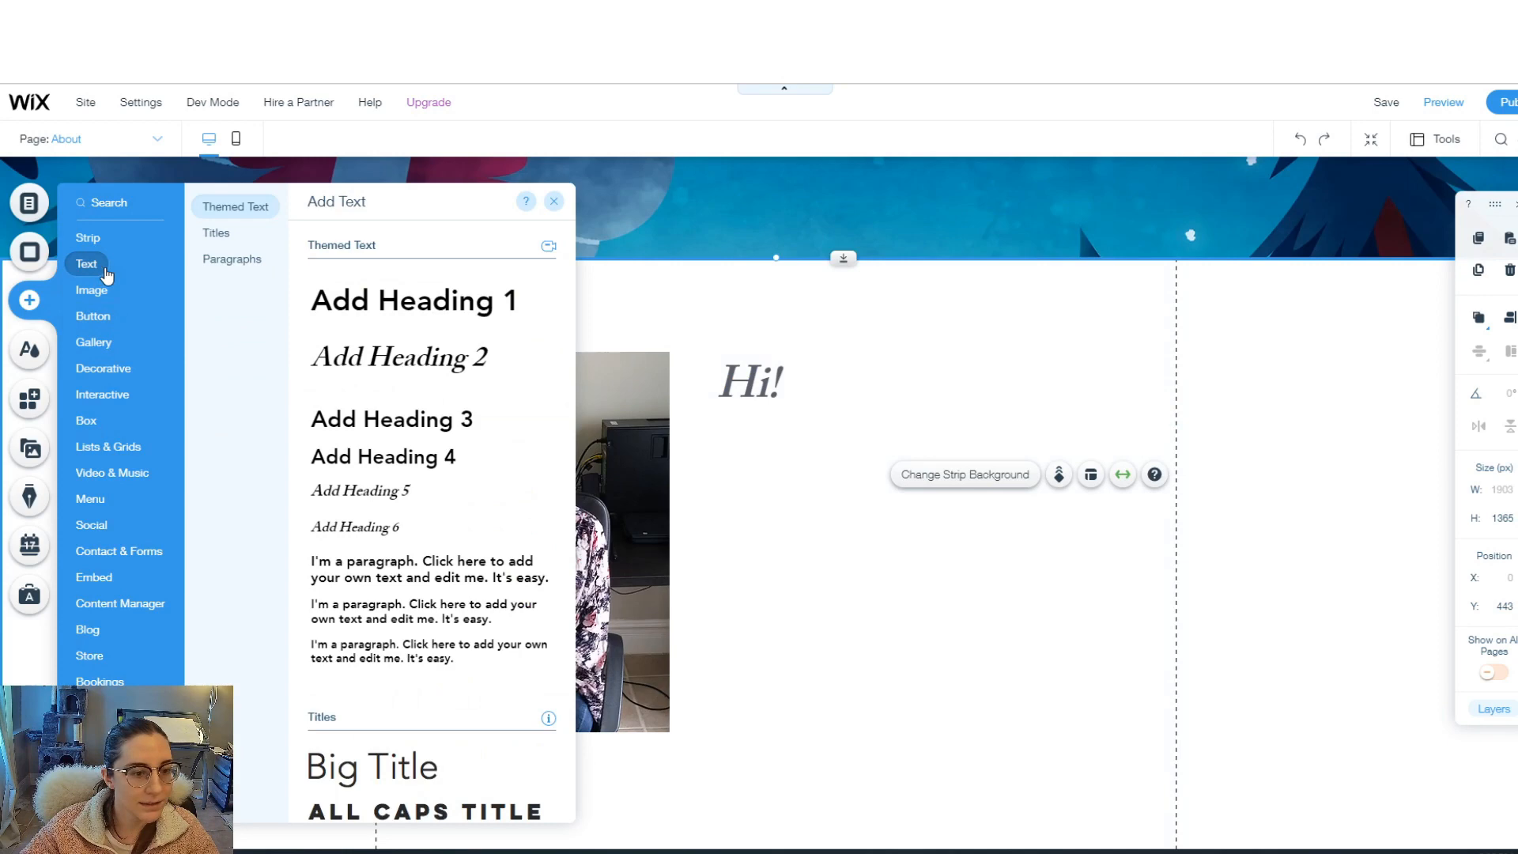
left_click_drag(387, 575, 835, 454)
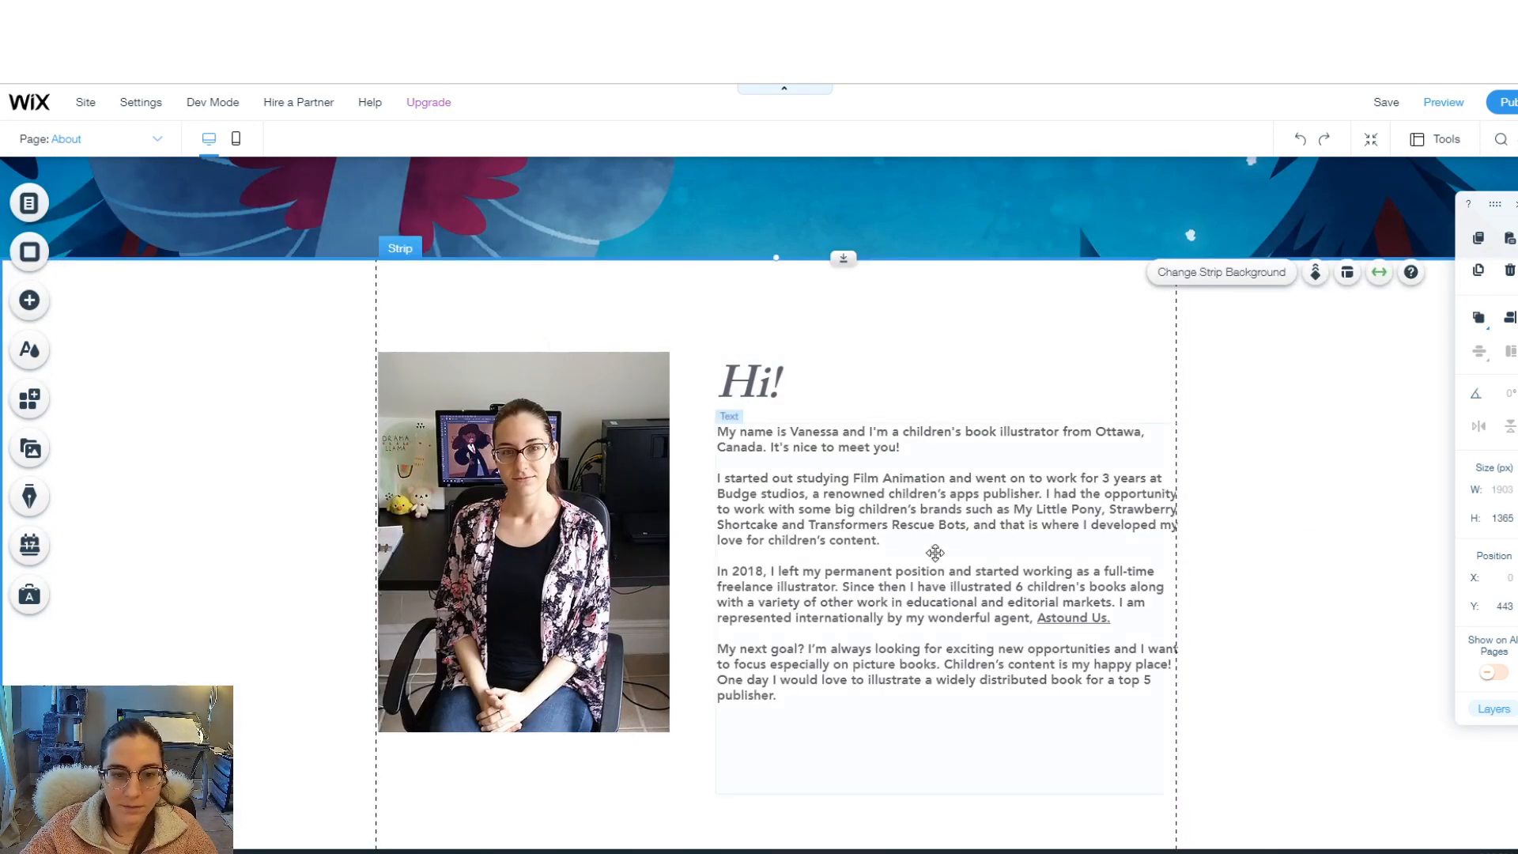
left_click(917, 582)
scroll(771, 493, "down", 5)
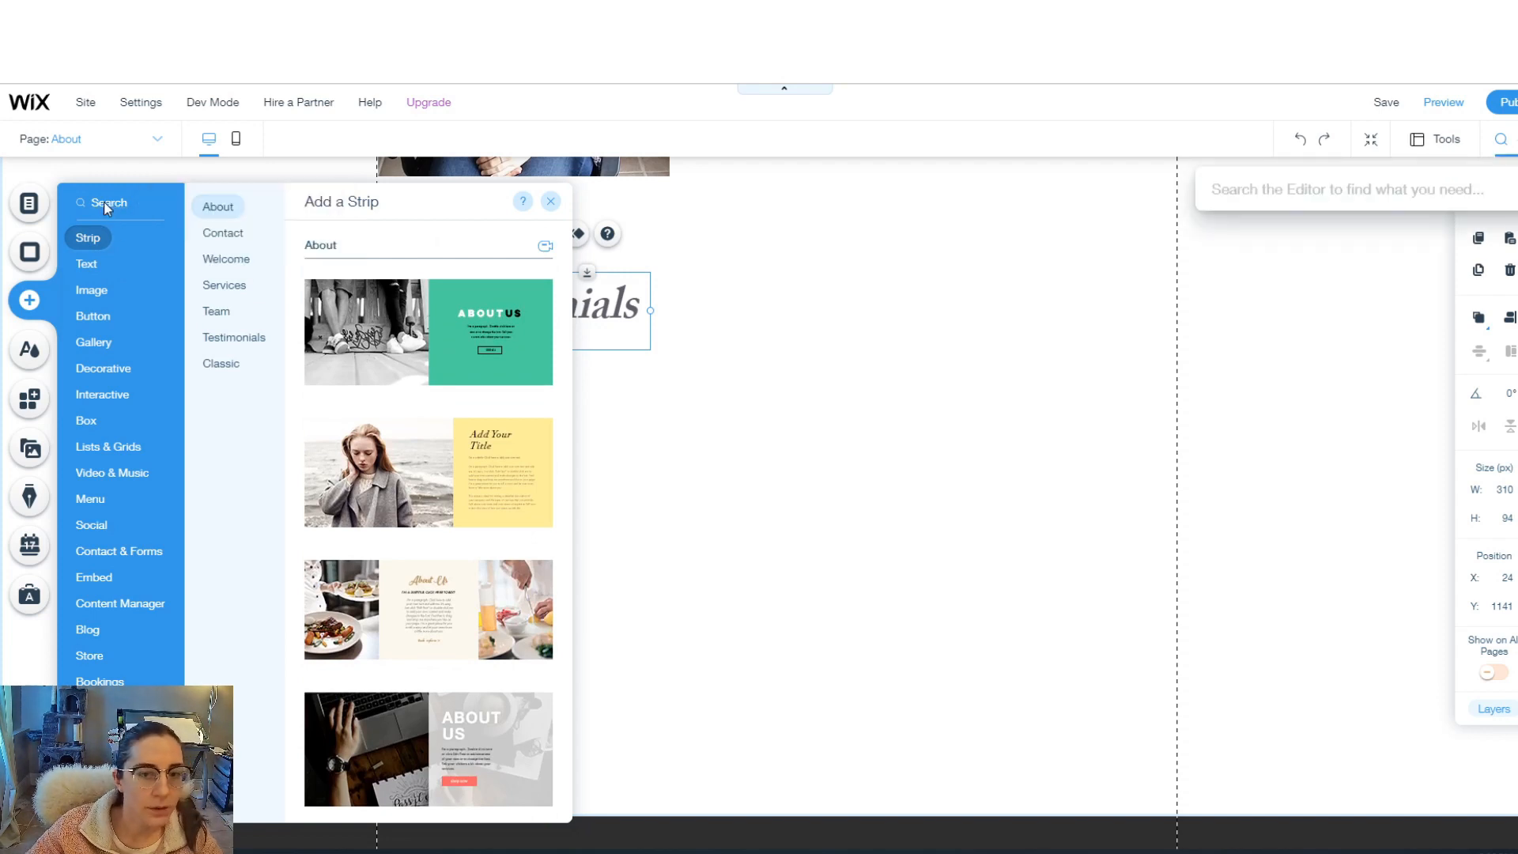
- Search 'testimonial' and add a Testimonials strip to the About page
type("testimonial")
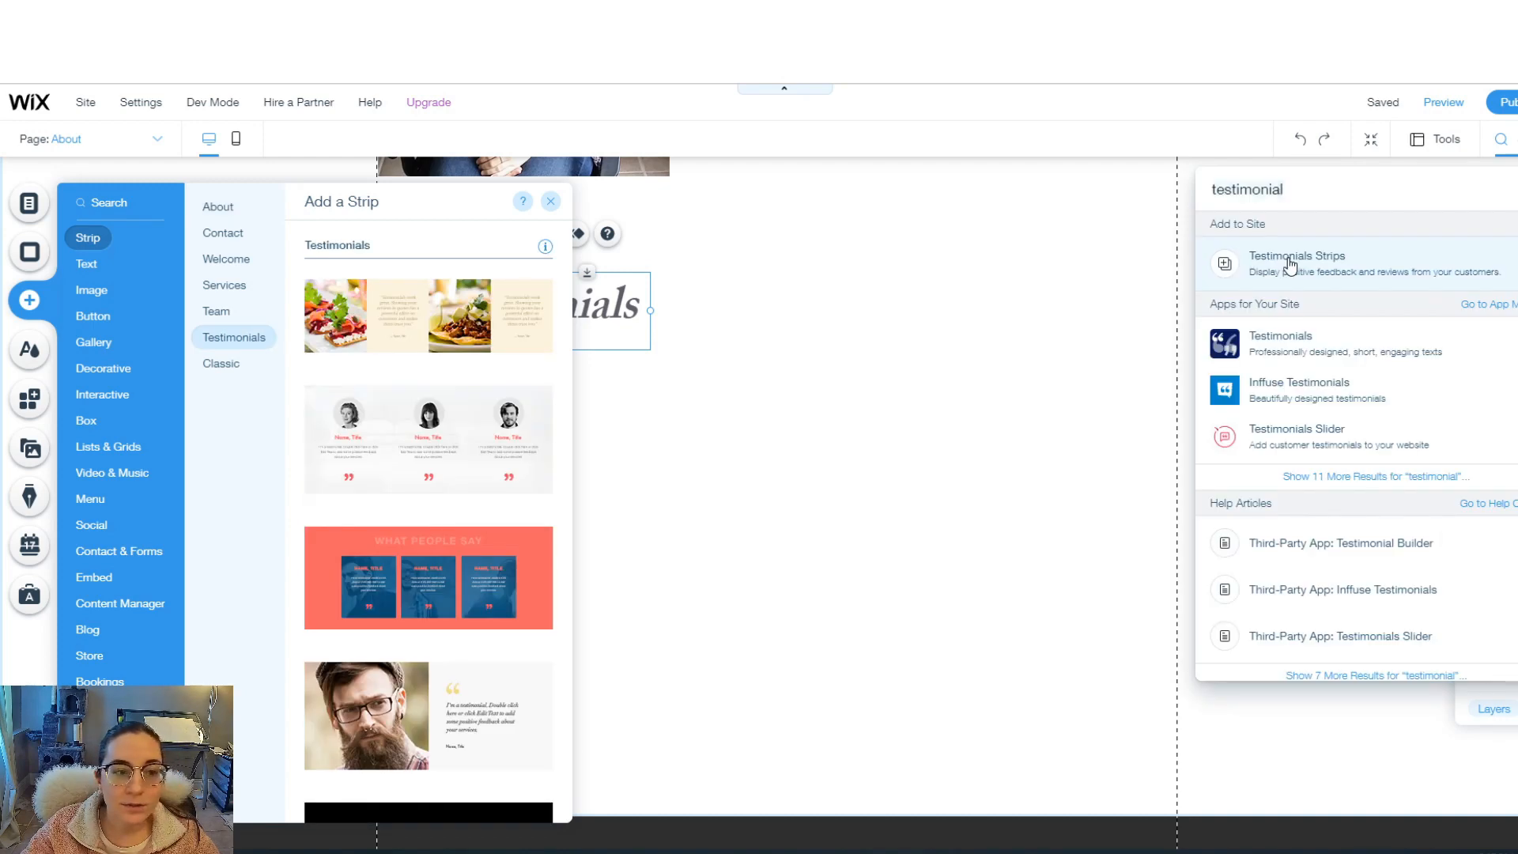
left_click(1291, 266)
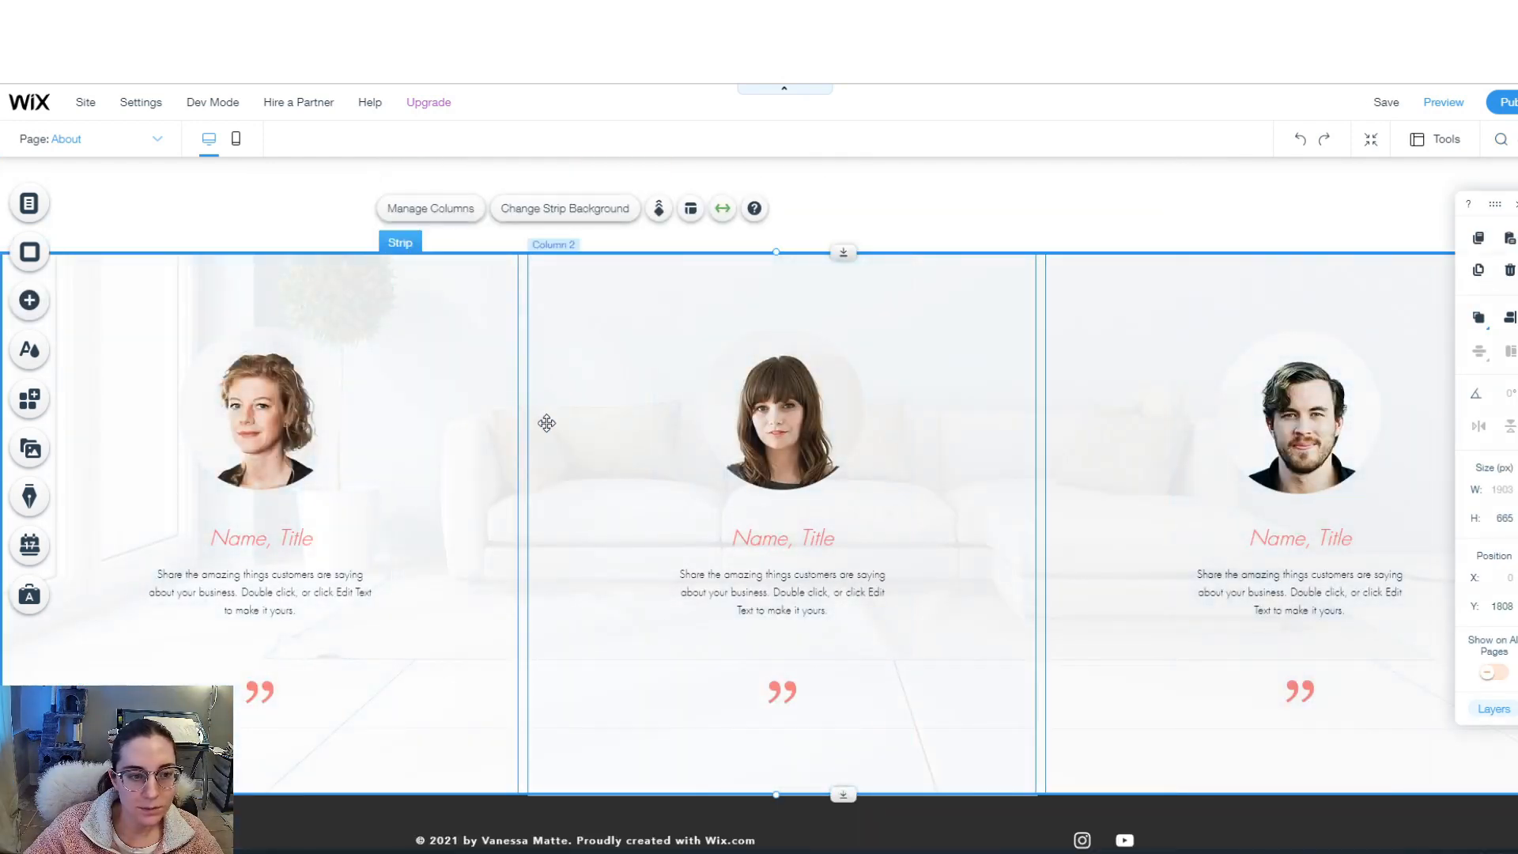
left_click(666, 598)
left_click(1129, 395)
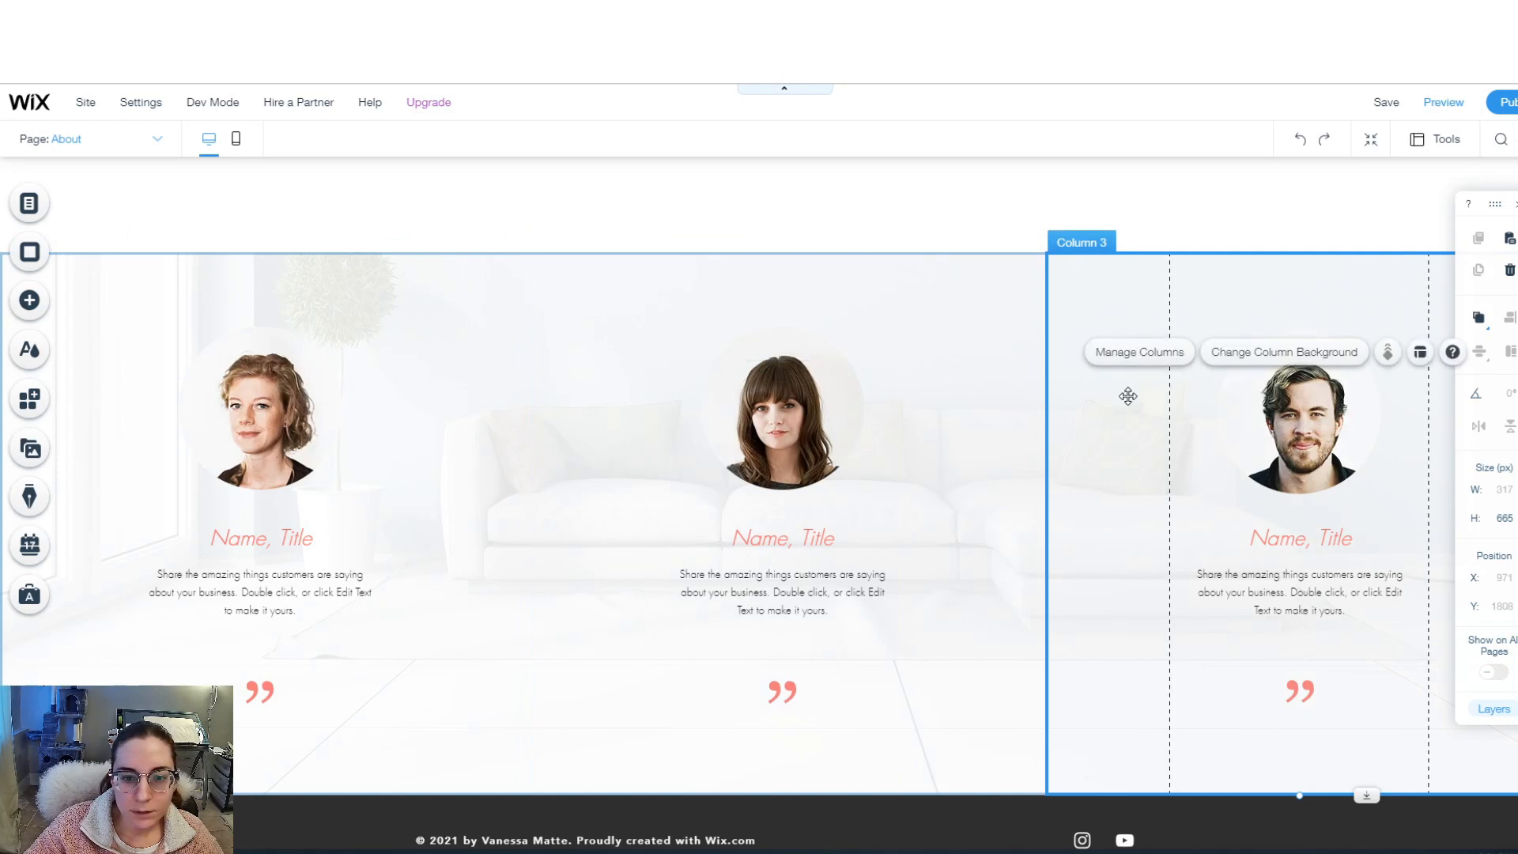
left_click(858, 452)
- Delete the third testimonial column, leaving two columns
left_click(487, 378)
left_click(498, 329)
left_click(250, 372)
left_click(315, 383)
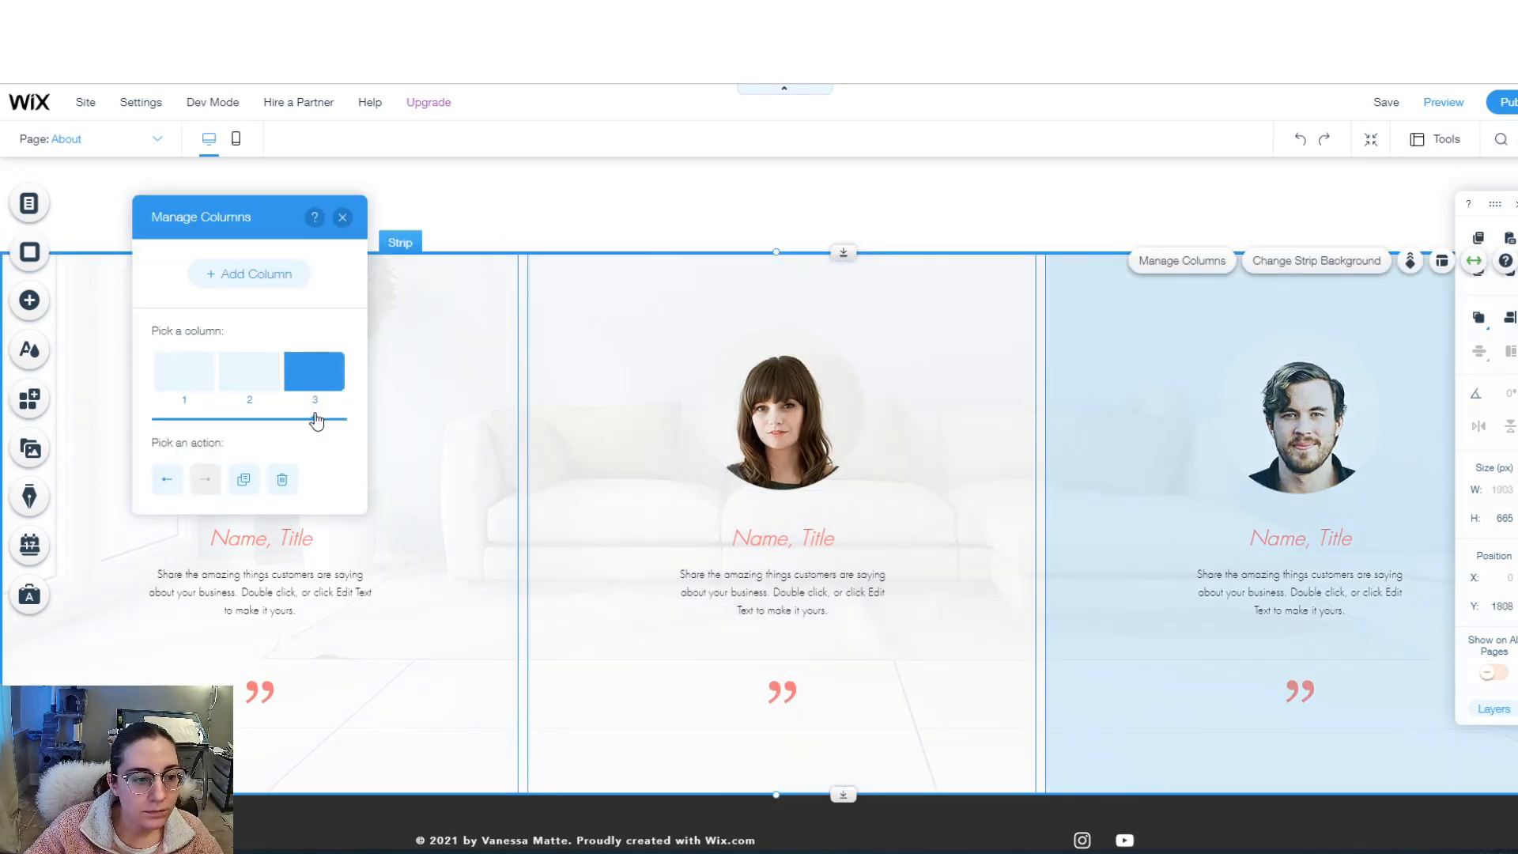
left_click(283, 480)
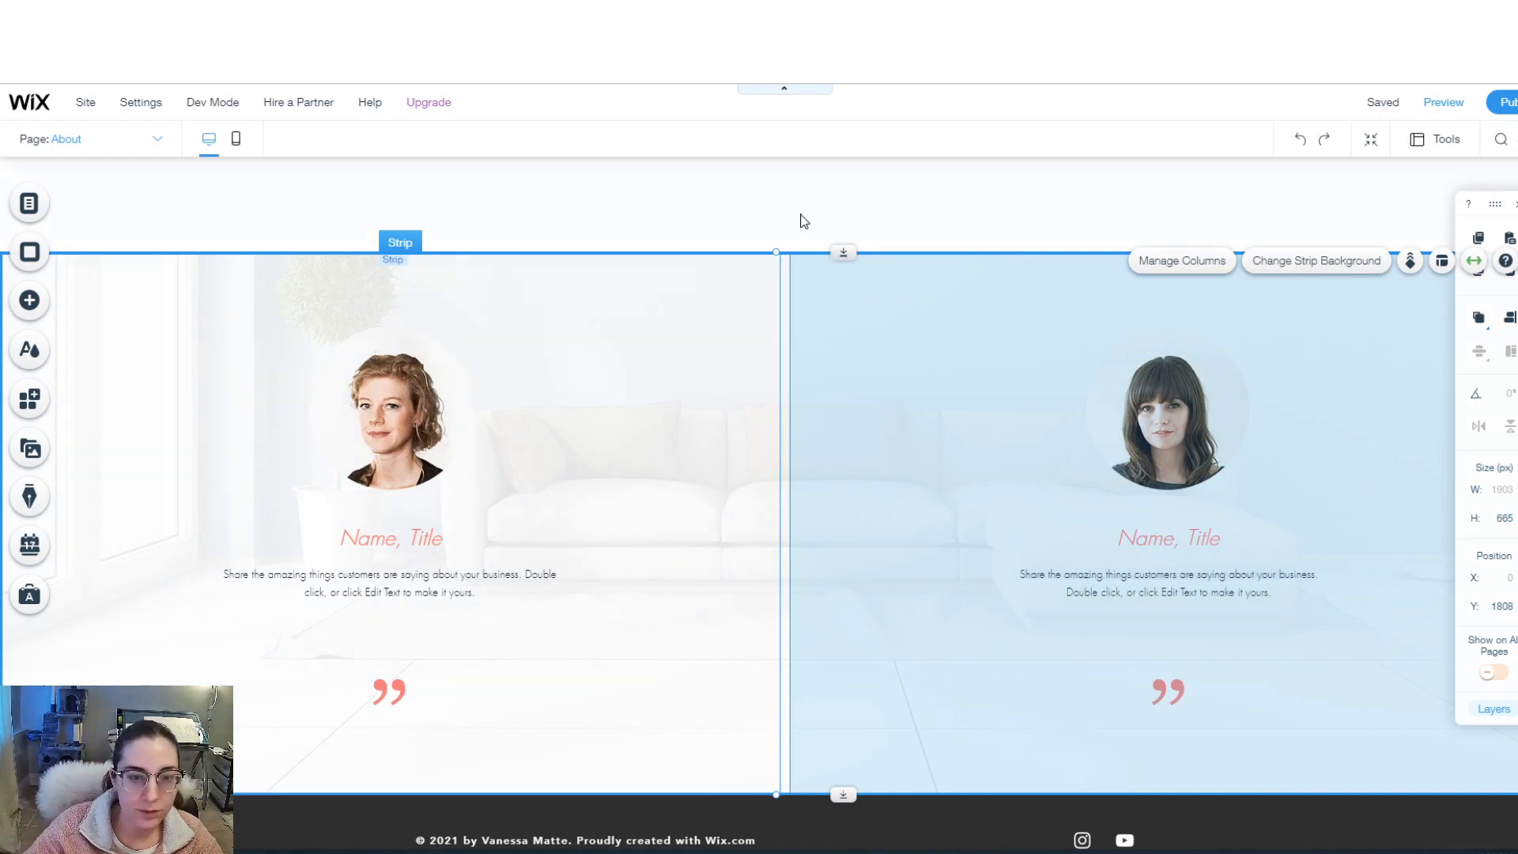
- Open the first column's background settings and choose a plain colour background
left_click(731, 454)
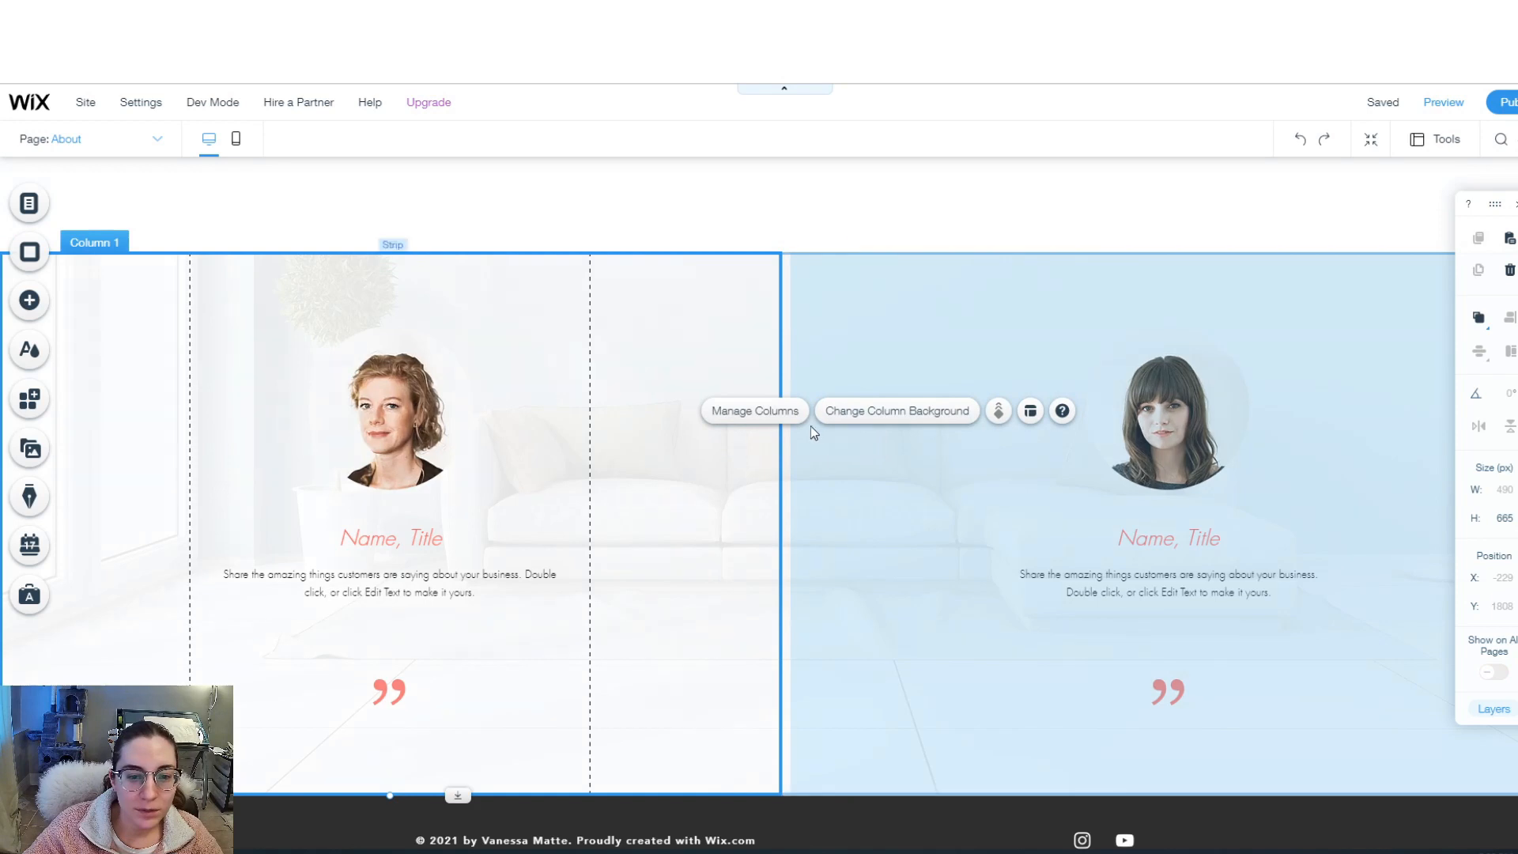
left_click(851, 413)
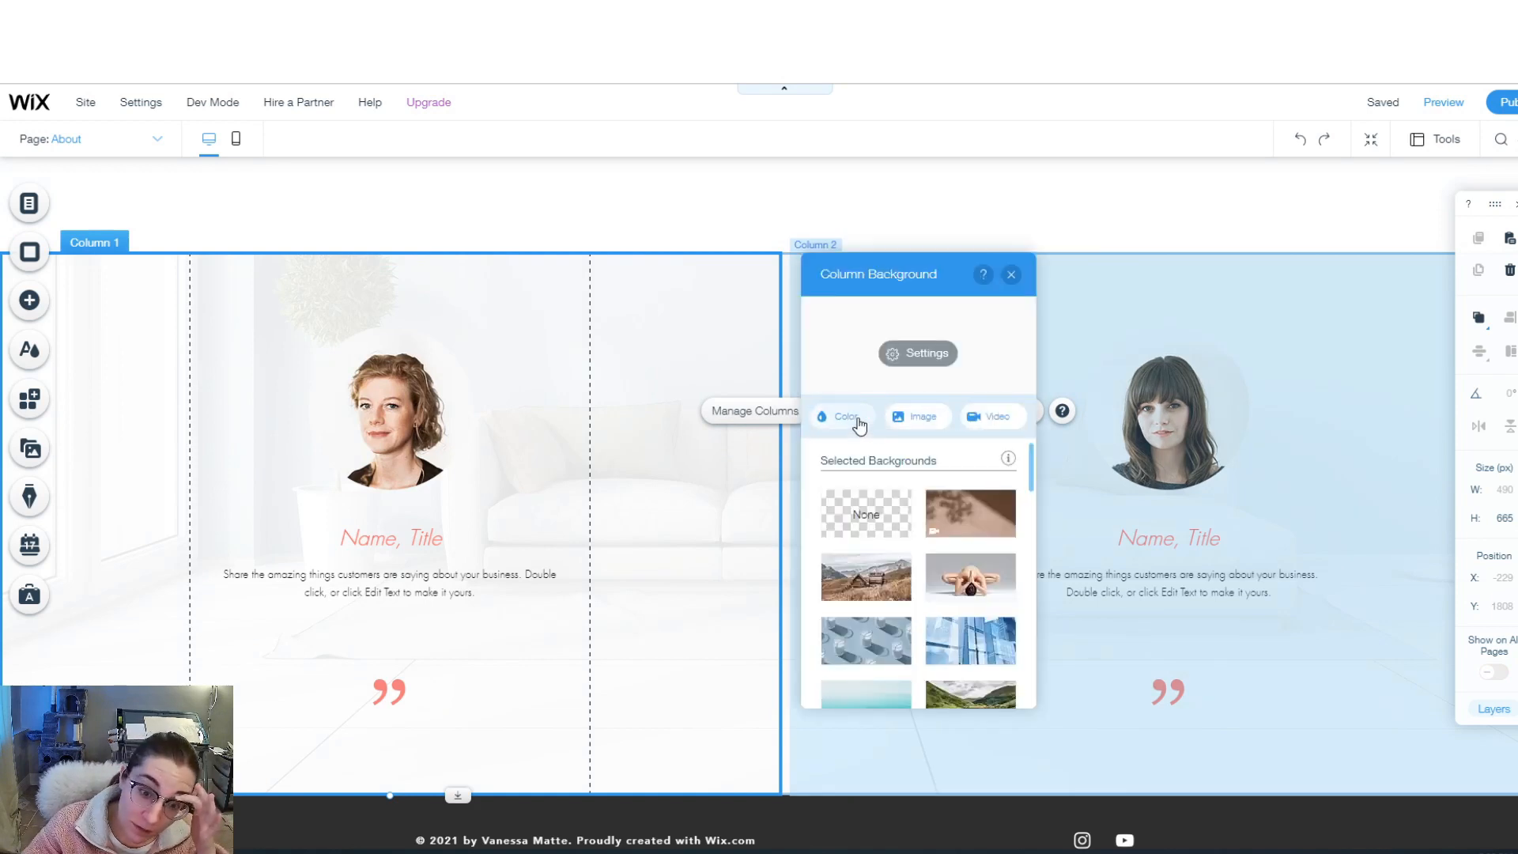
left_click(855, 417)
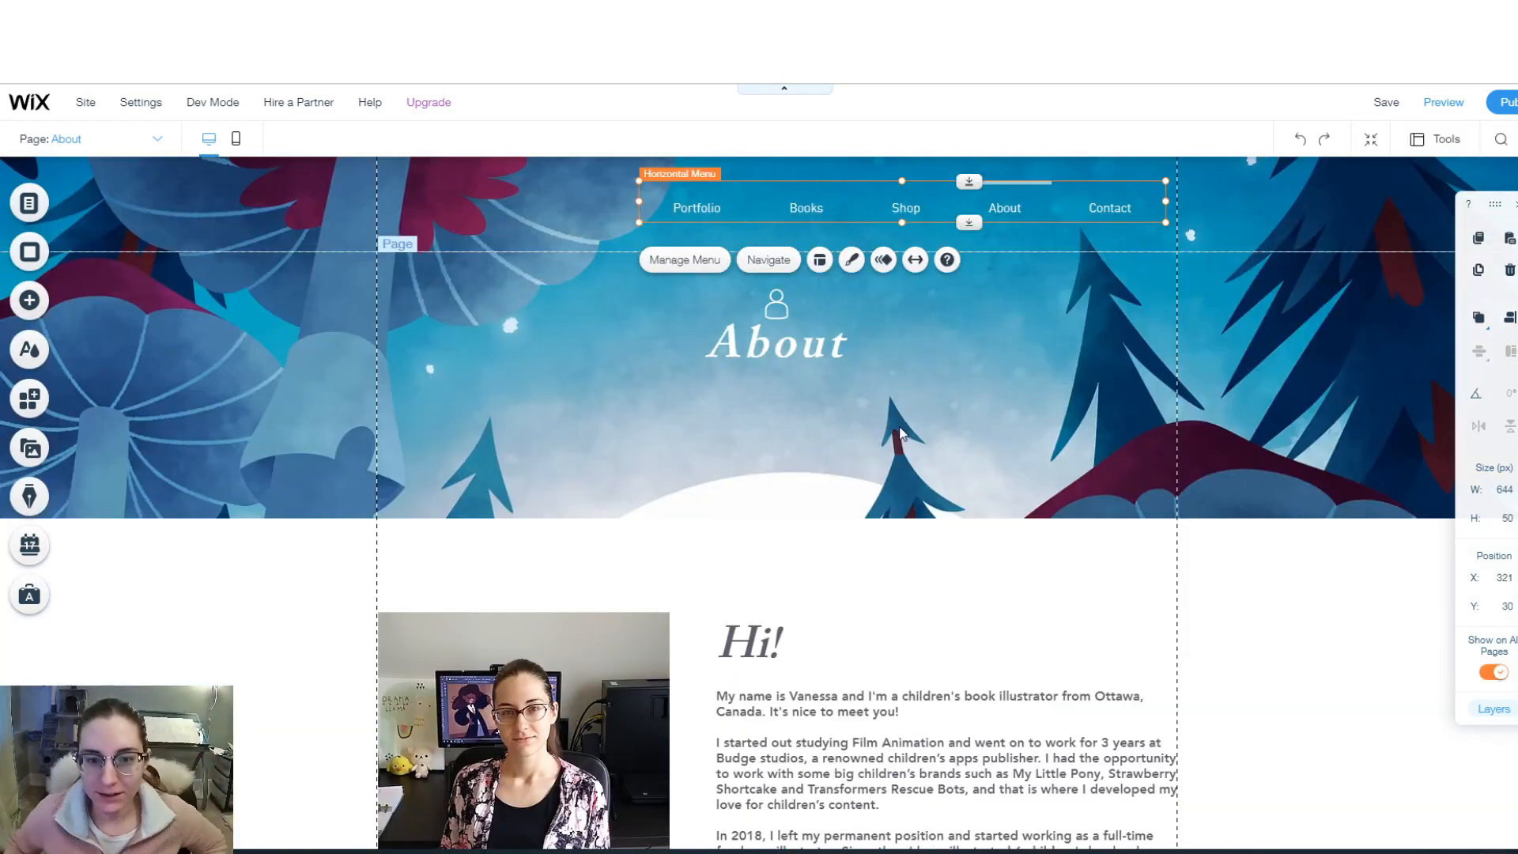
- On the Shop page, add a Wix online store with a product grid to the site
left_click(110, 140)
left_click(72, 220)
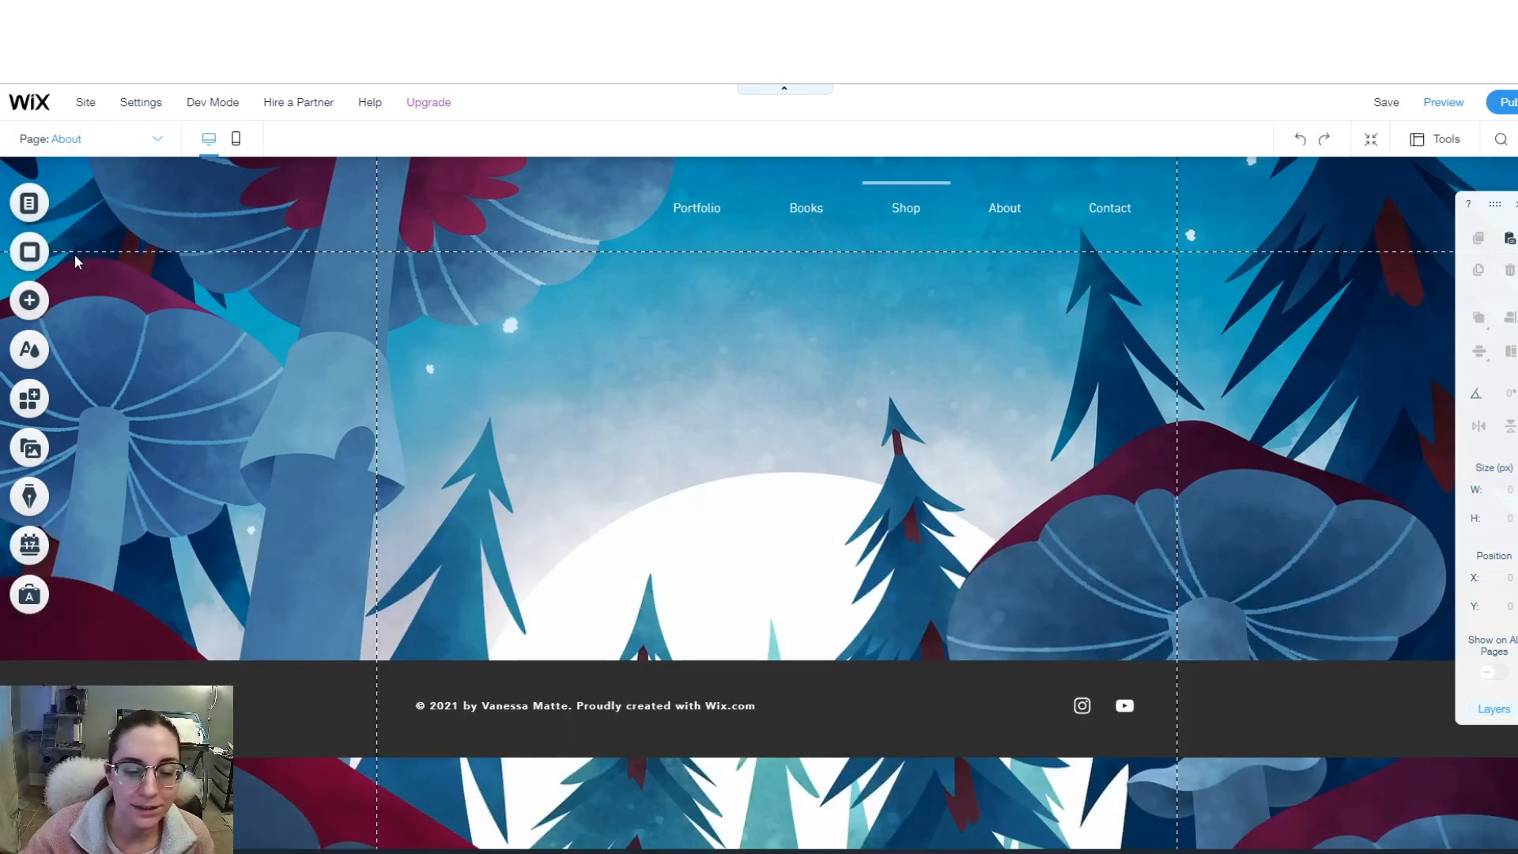
left_click(32, 302)
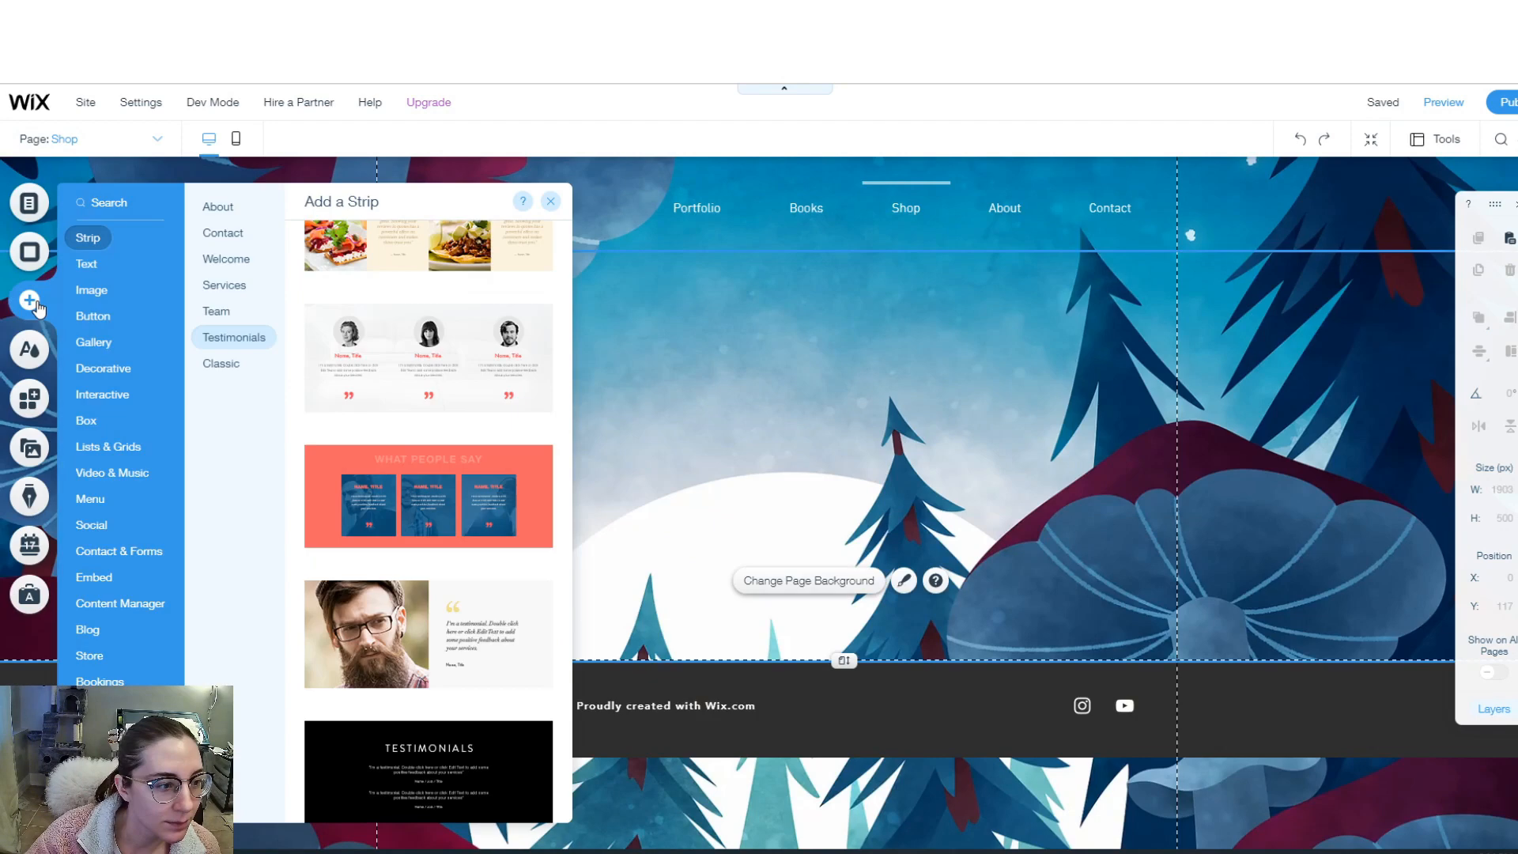
left_click(89, 656)
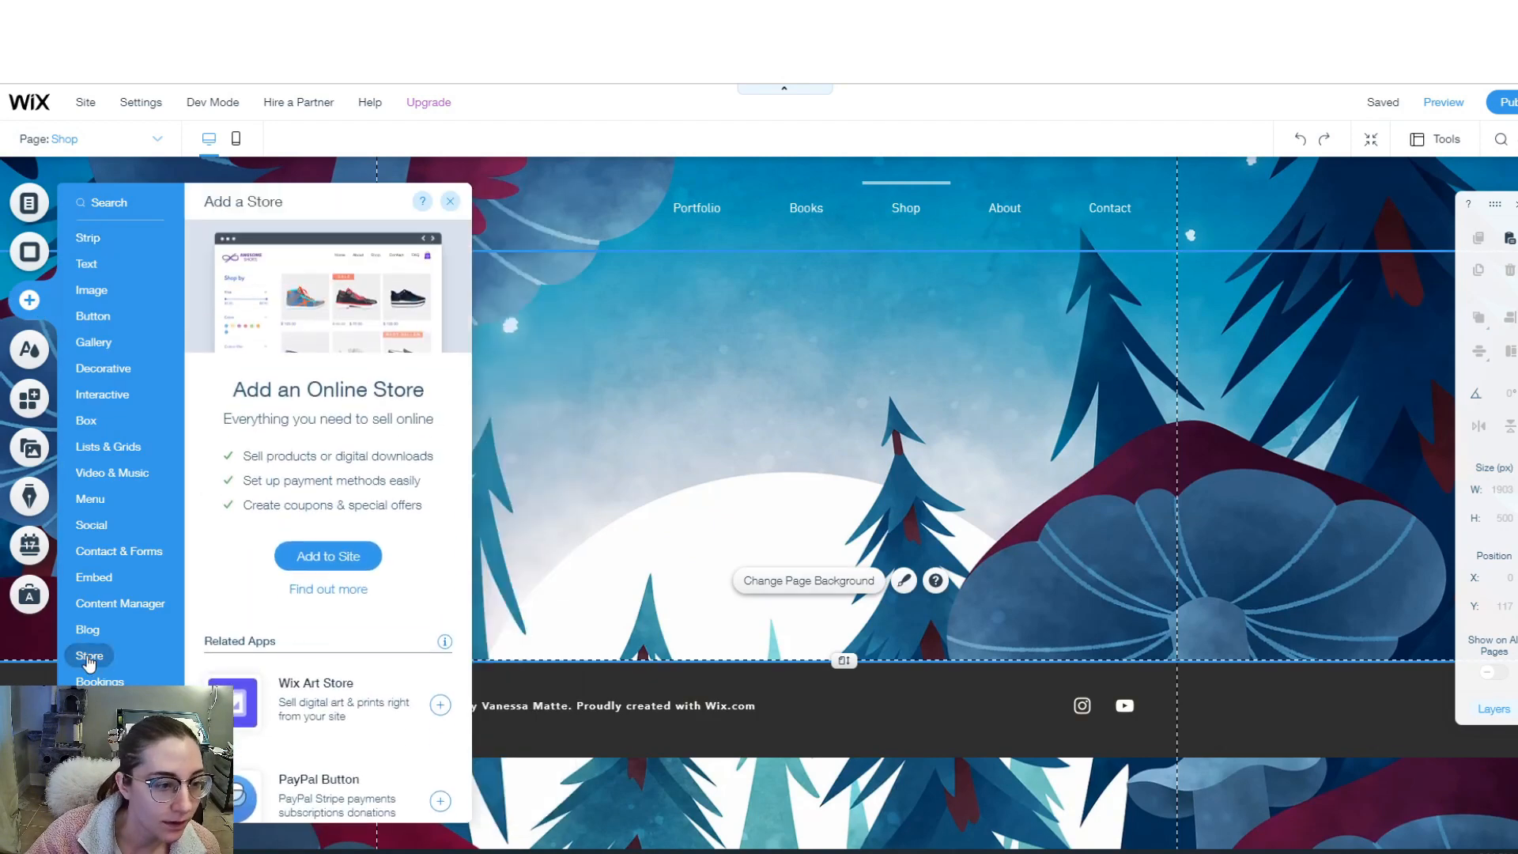
left_click(331, 553)
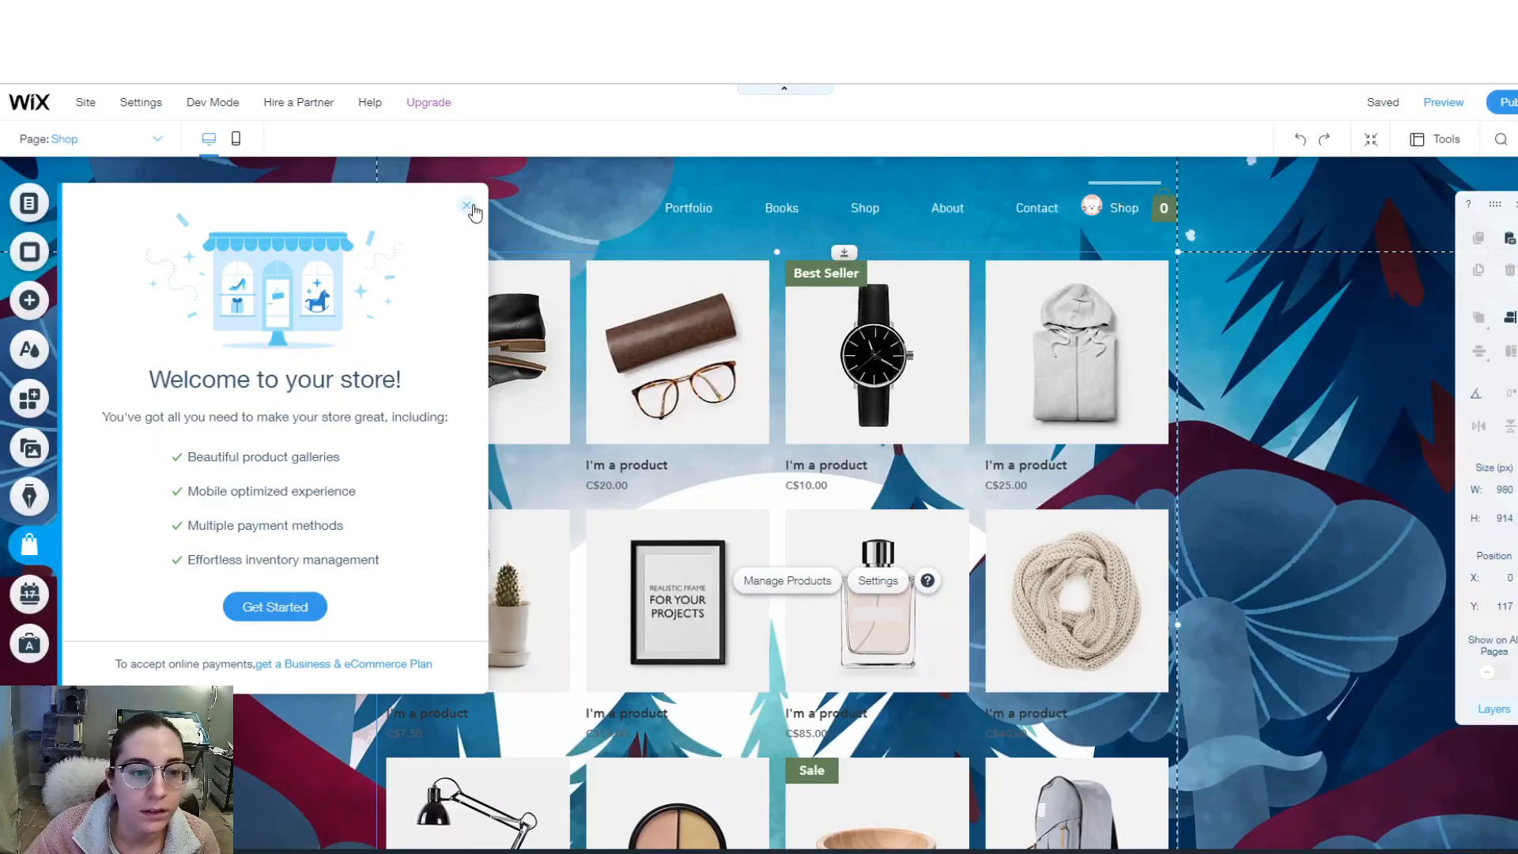
left_click(466, 205)
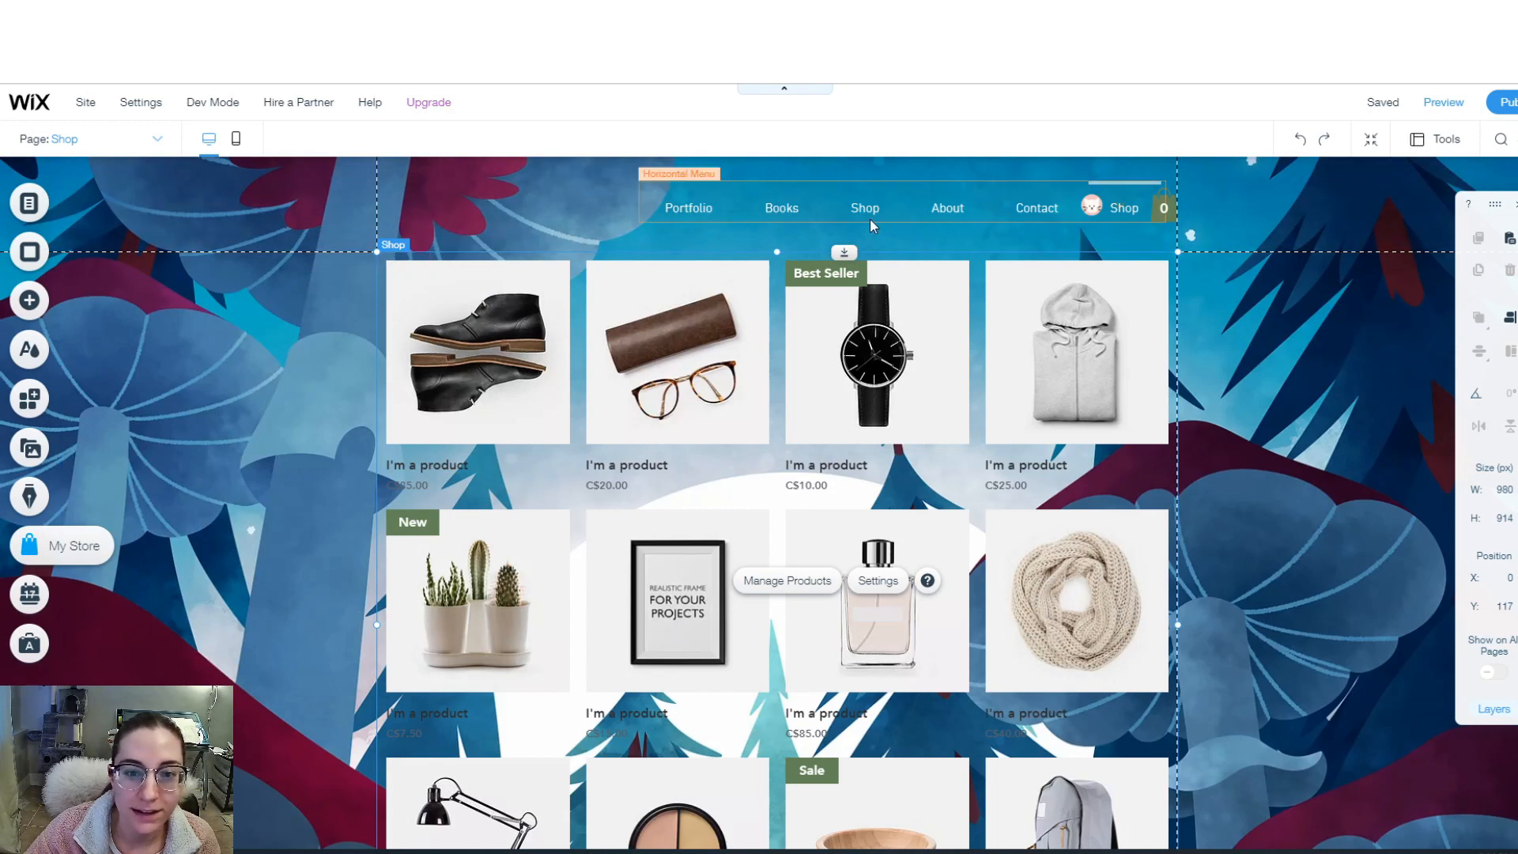
- Delete the older duplicate Shop page from the site menu
left_click(158, 140)
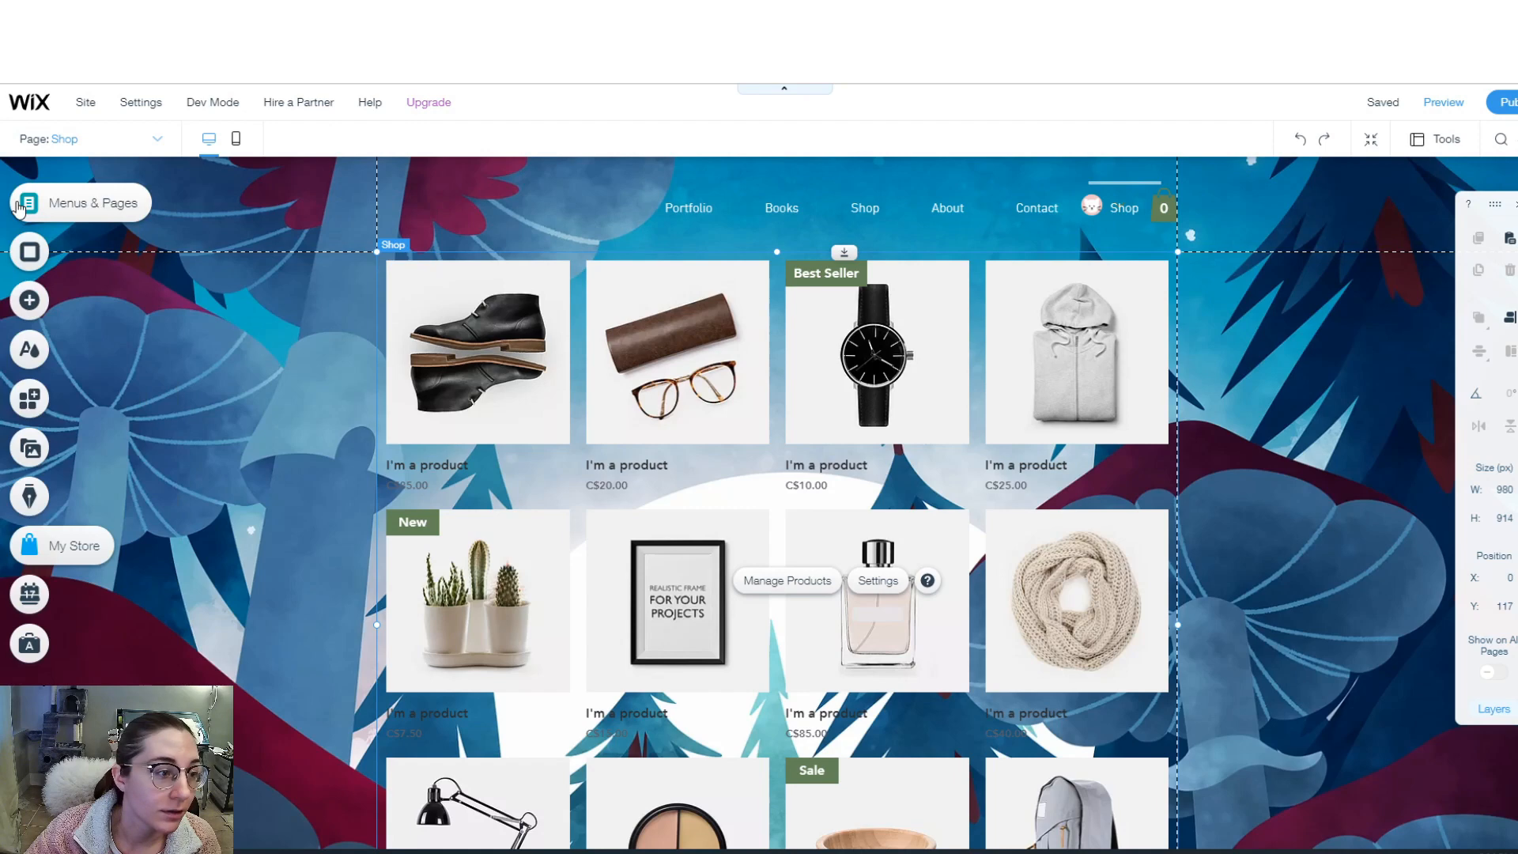
left_click(29, 203)
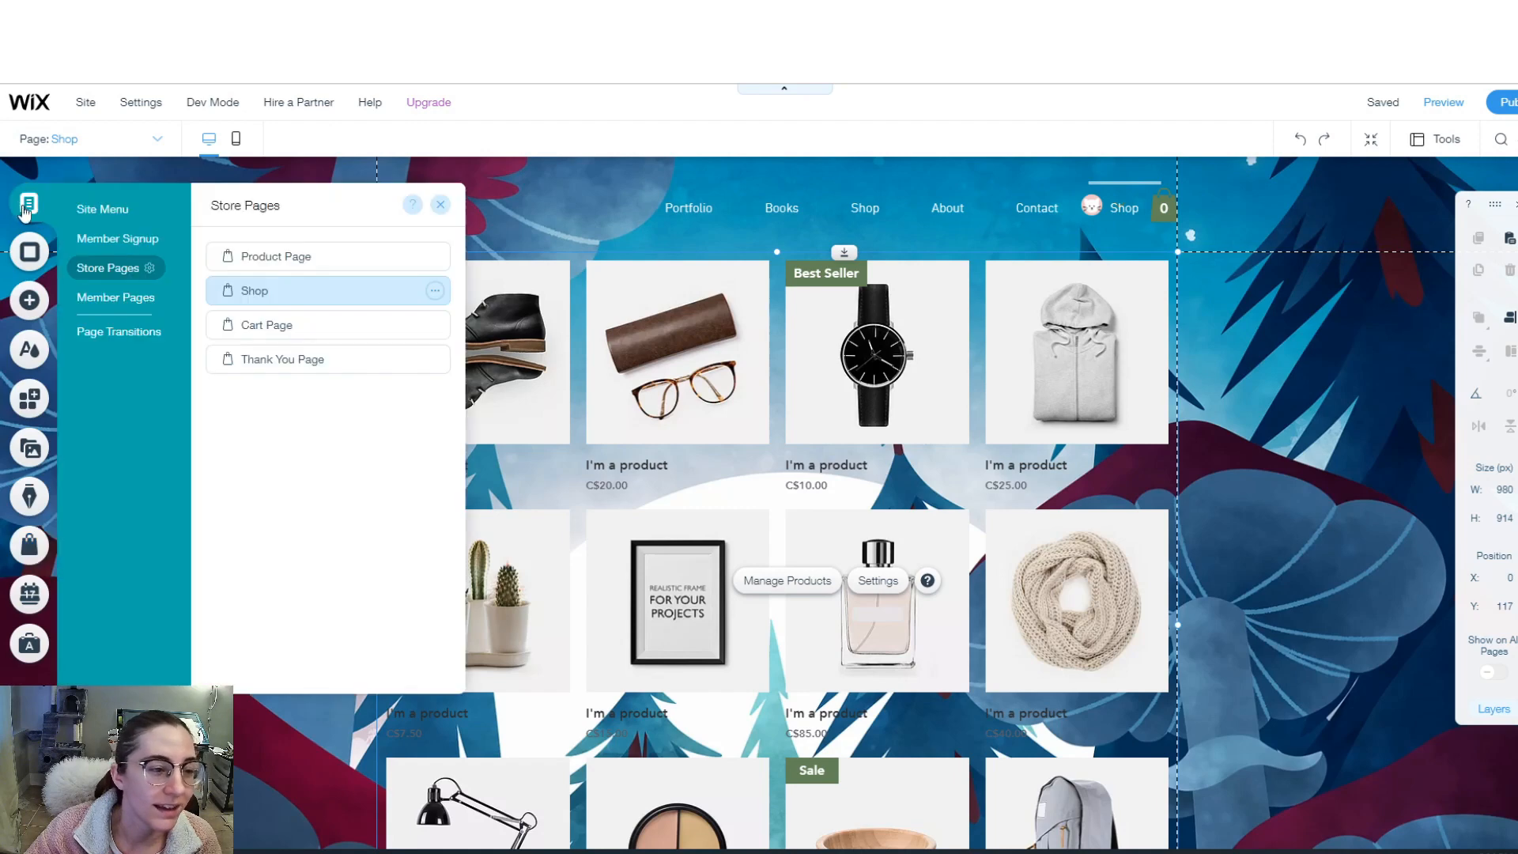
left_click(109, 210)
left_click(435, 326)
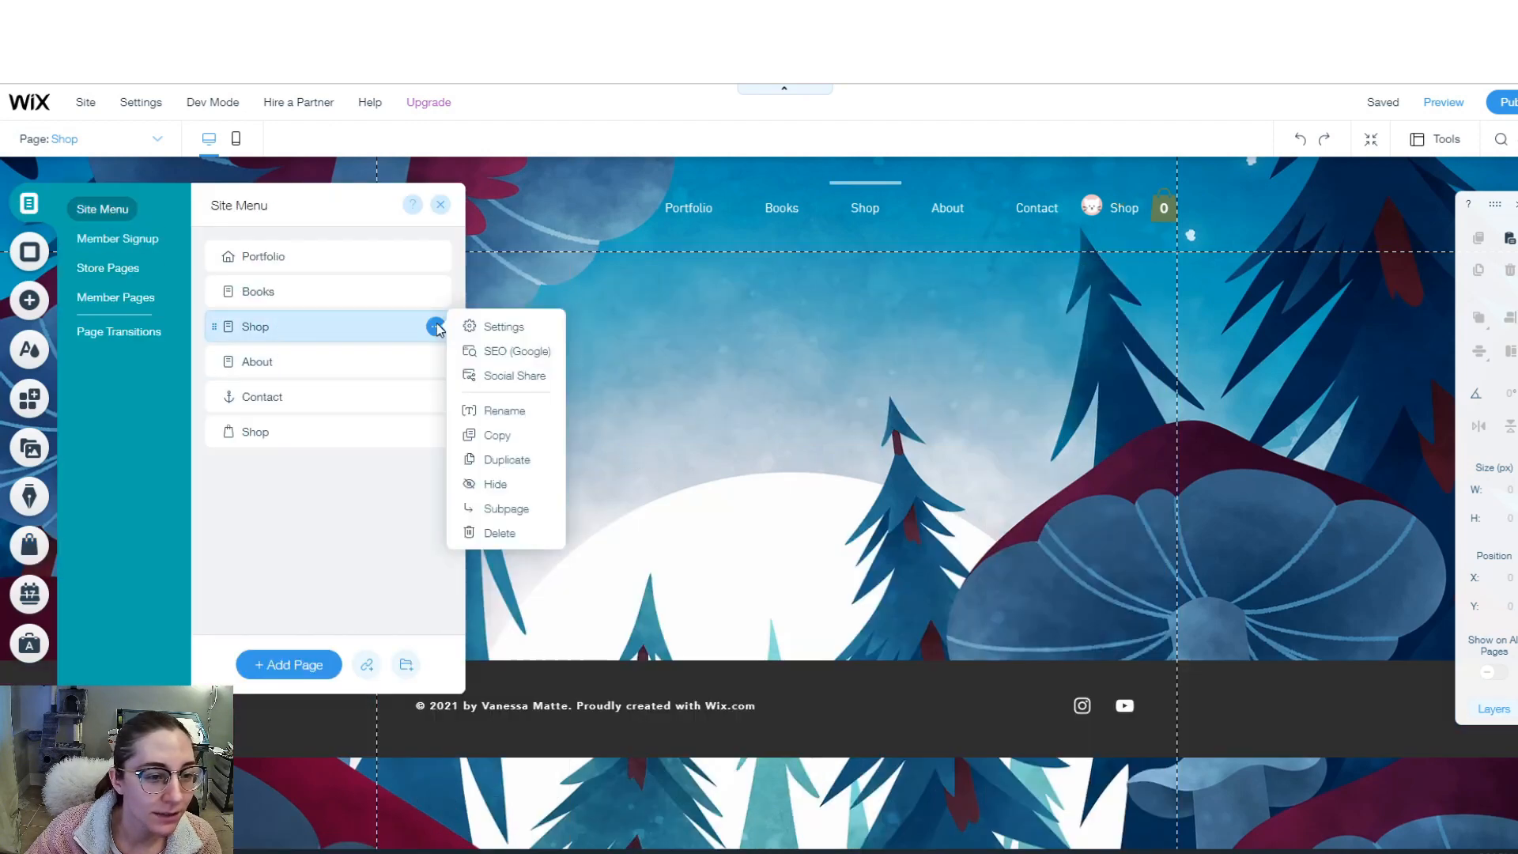
left_click(509, 534)
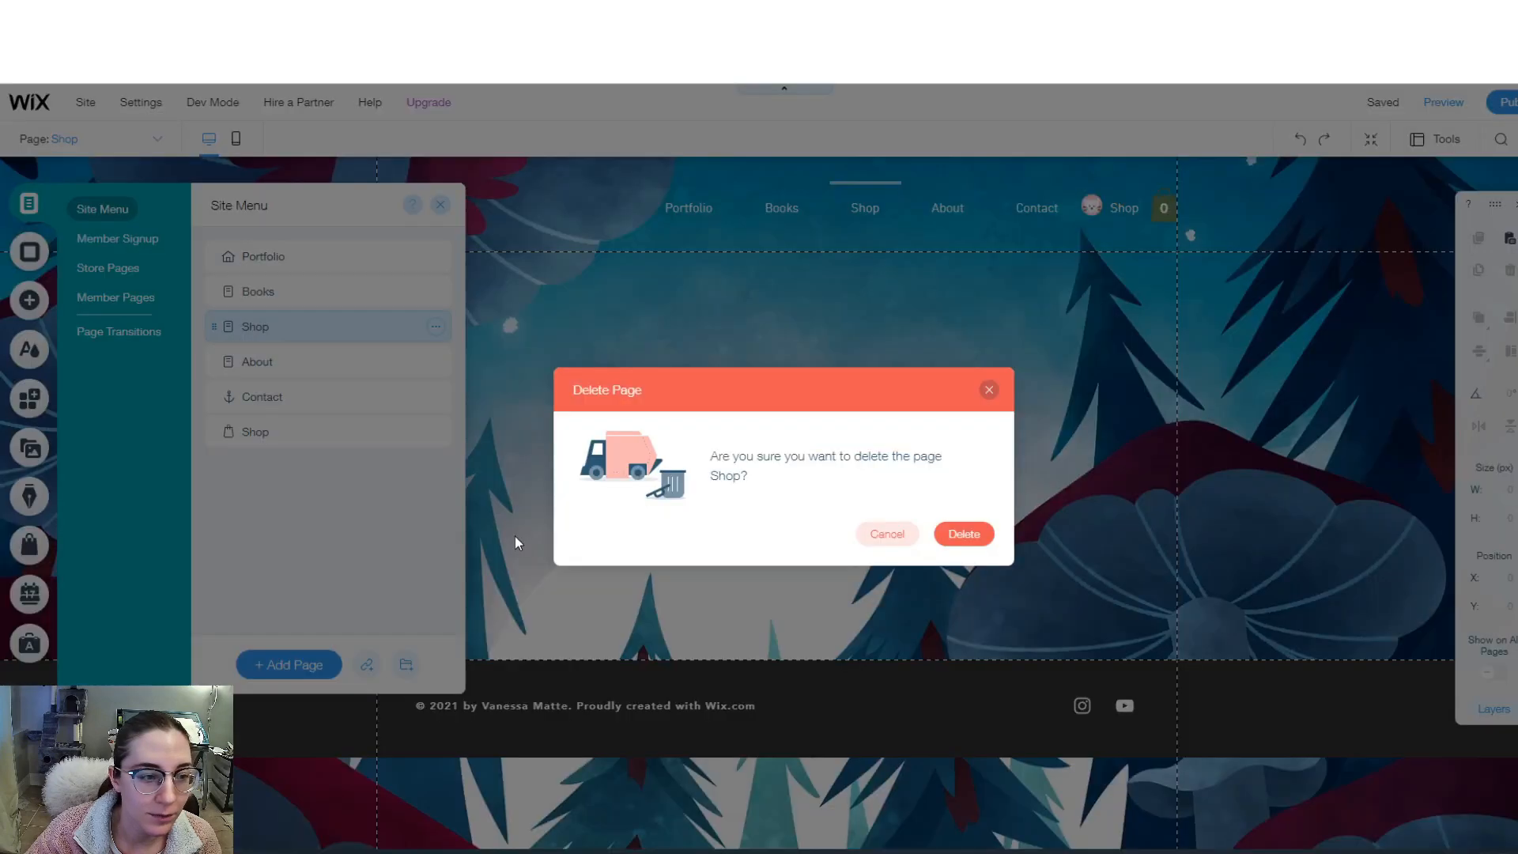
left_click(964, 536)
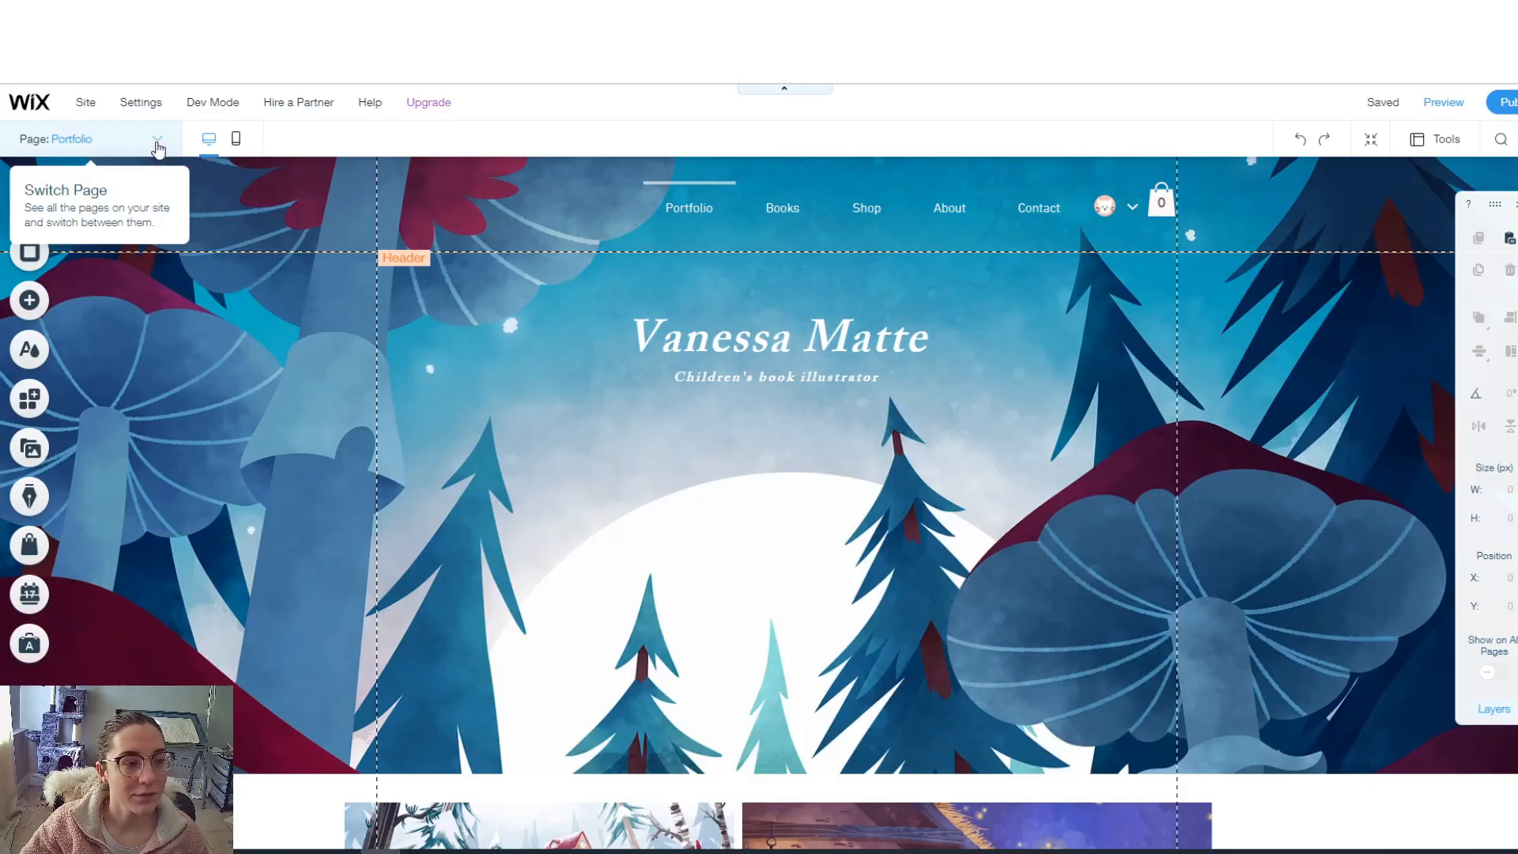
left_click(158, 145)
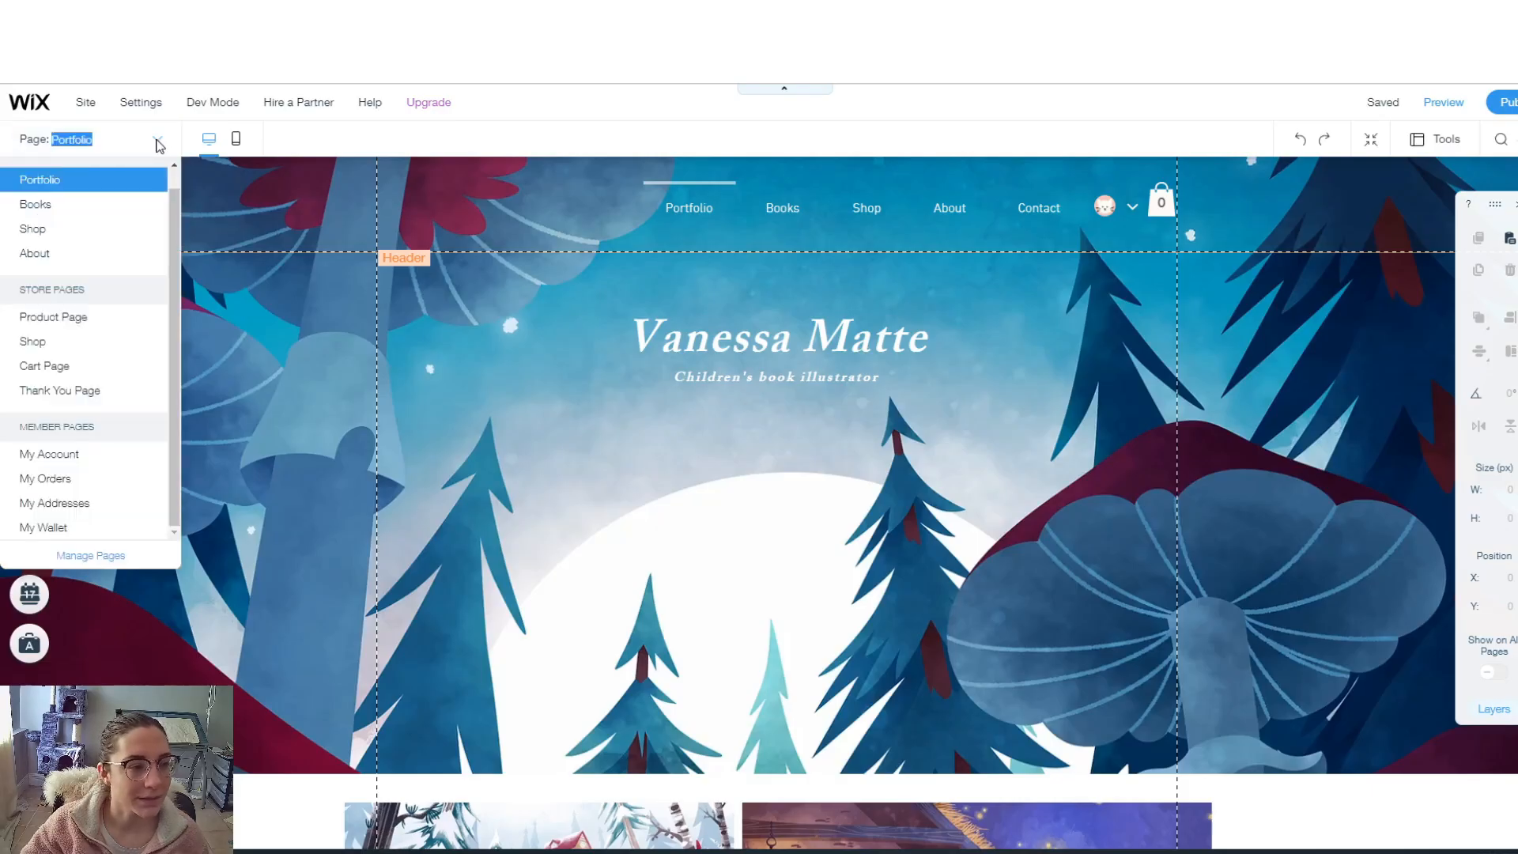
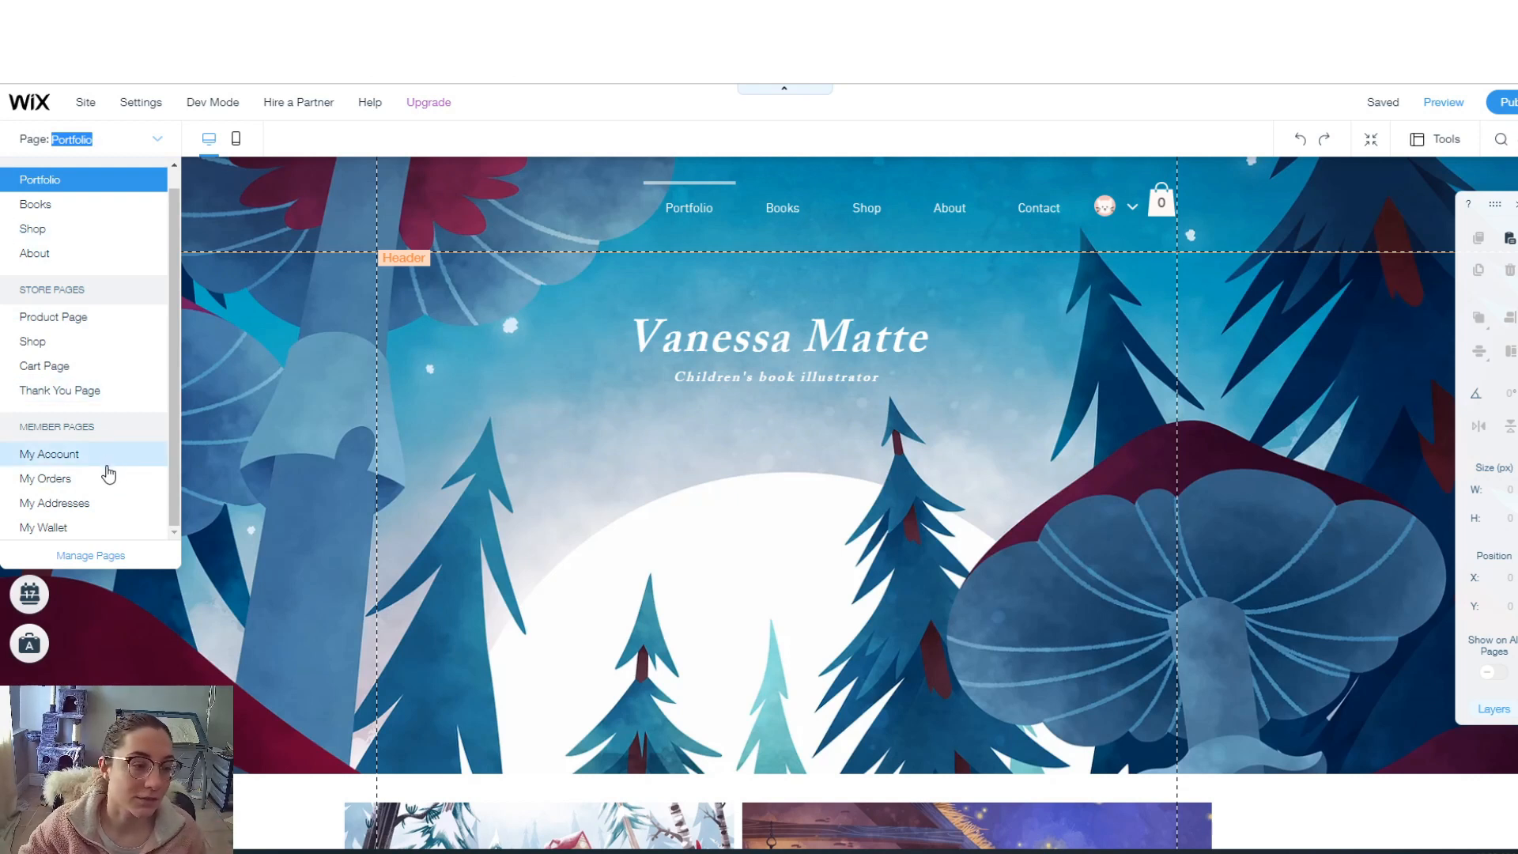
- Preview the live site, open and close the empty Cart panel, then return to the editor
left_click(68, 529)
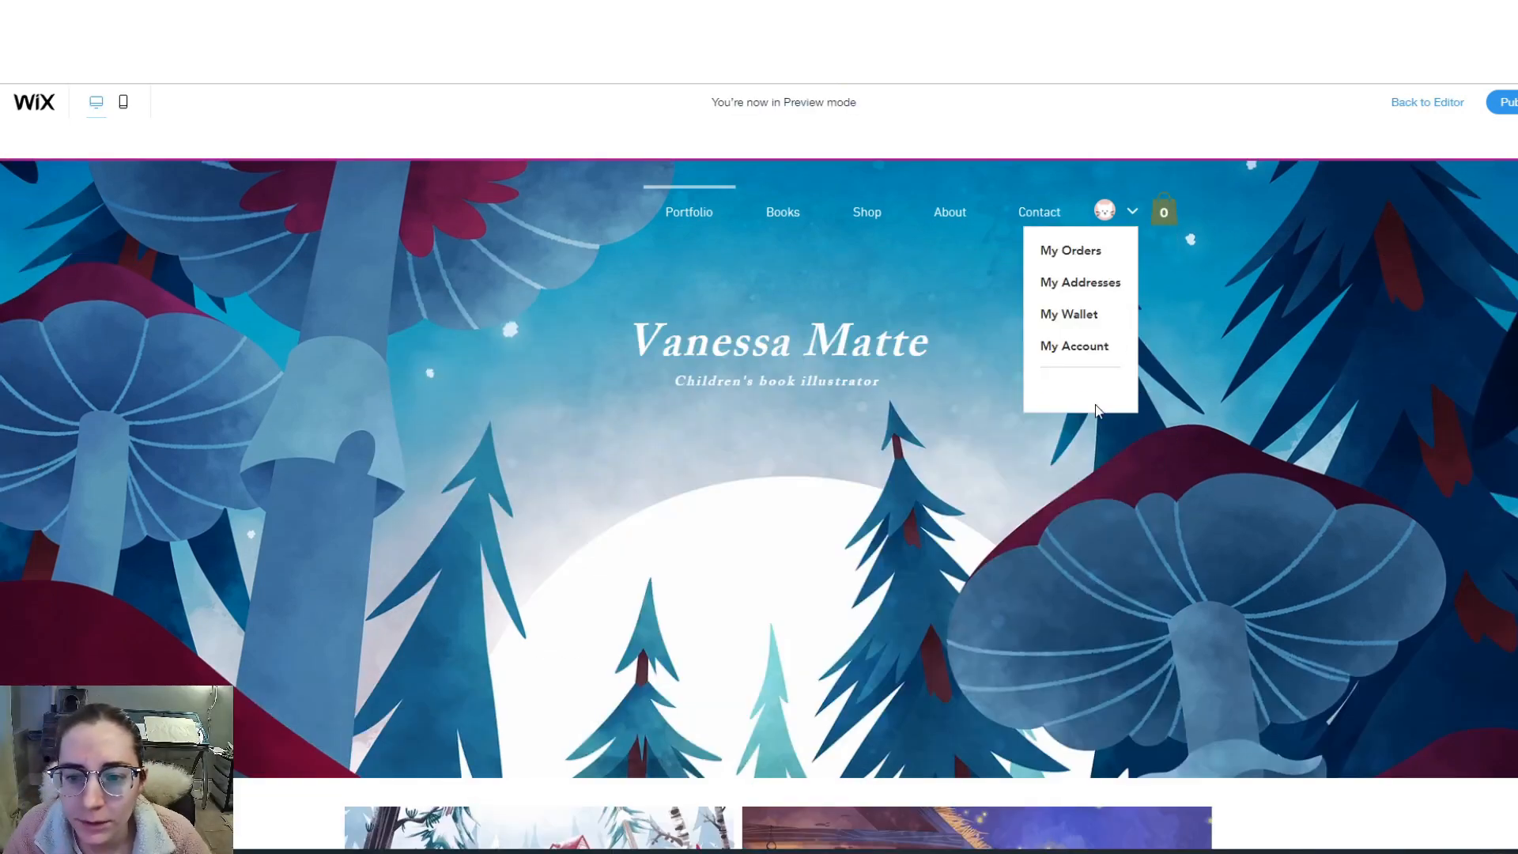
left_click(1166, 212)
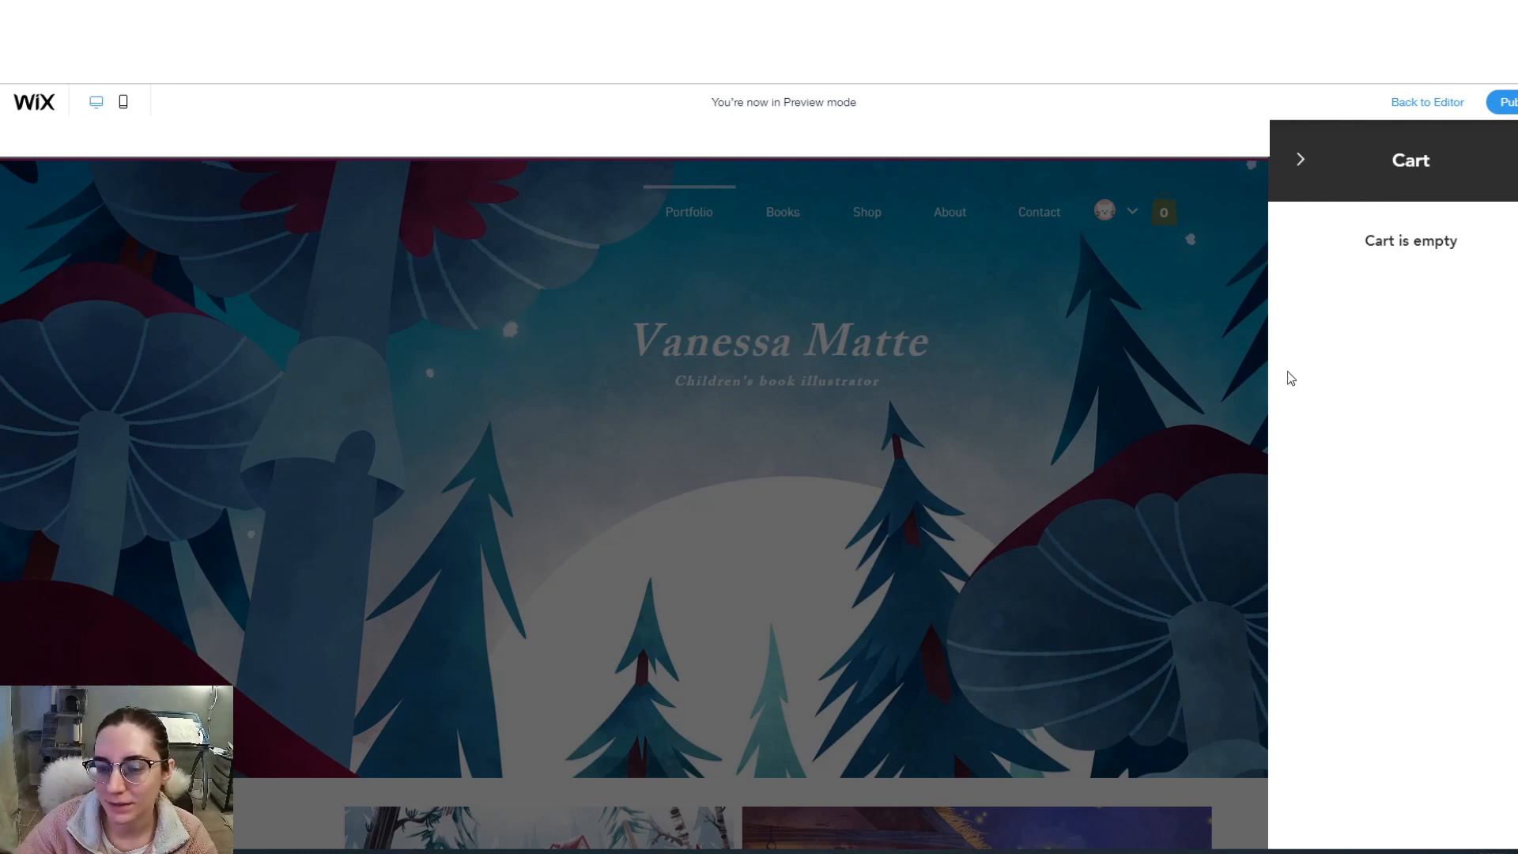
left_click(1300, 160)
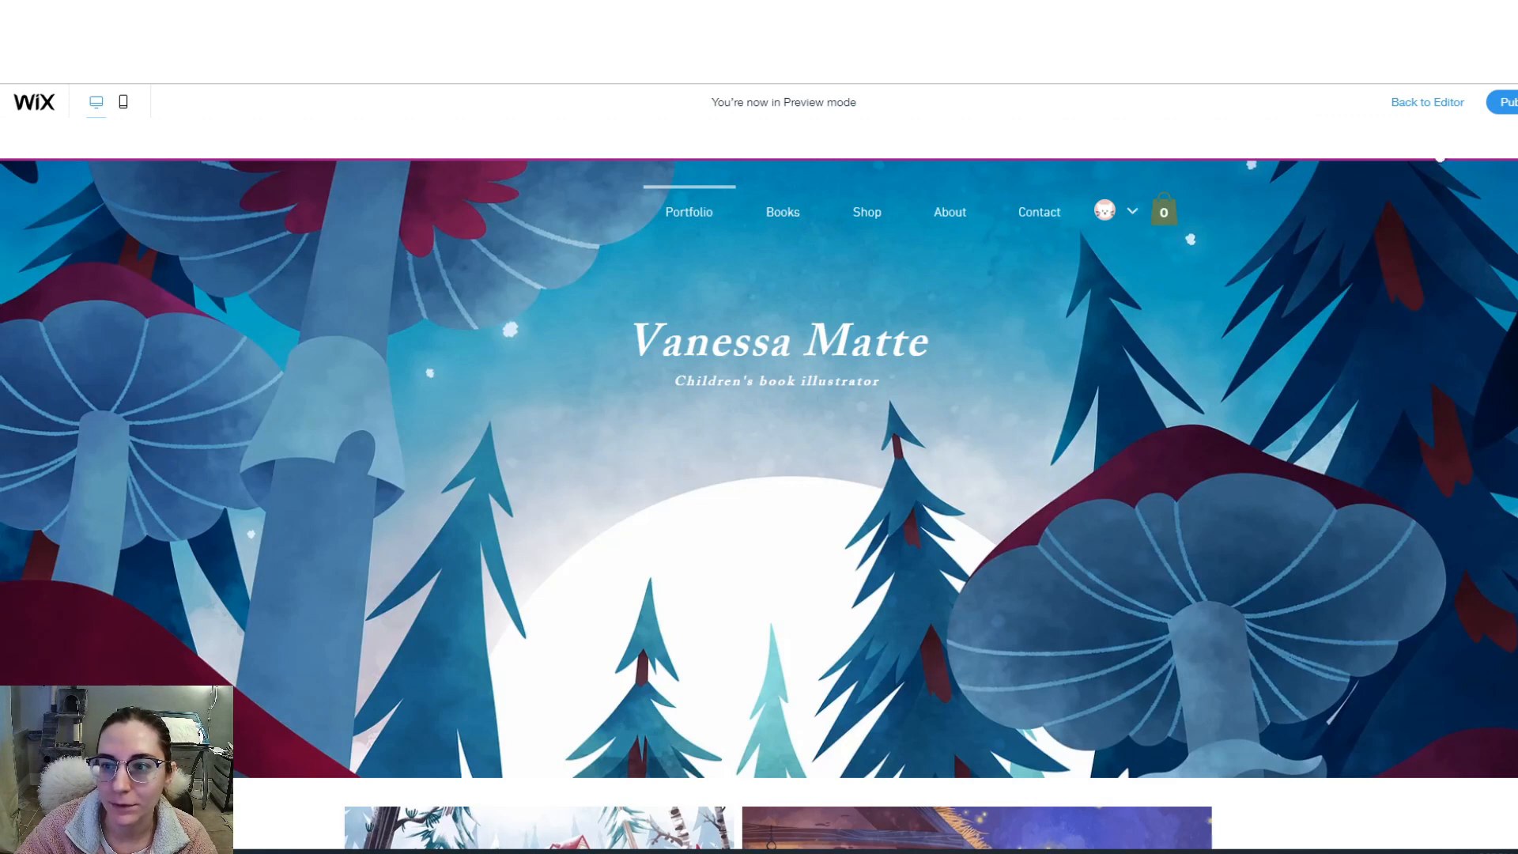
left_click(1459, 108)
- Make the header cart icon white and apply the new colour to the cart count
left_click(365, 686)
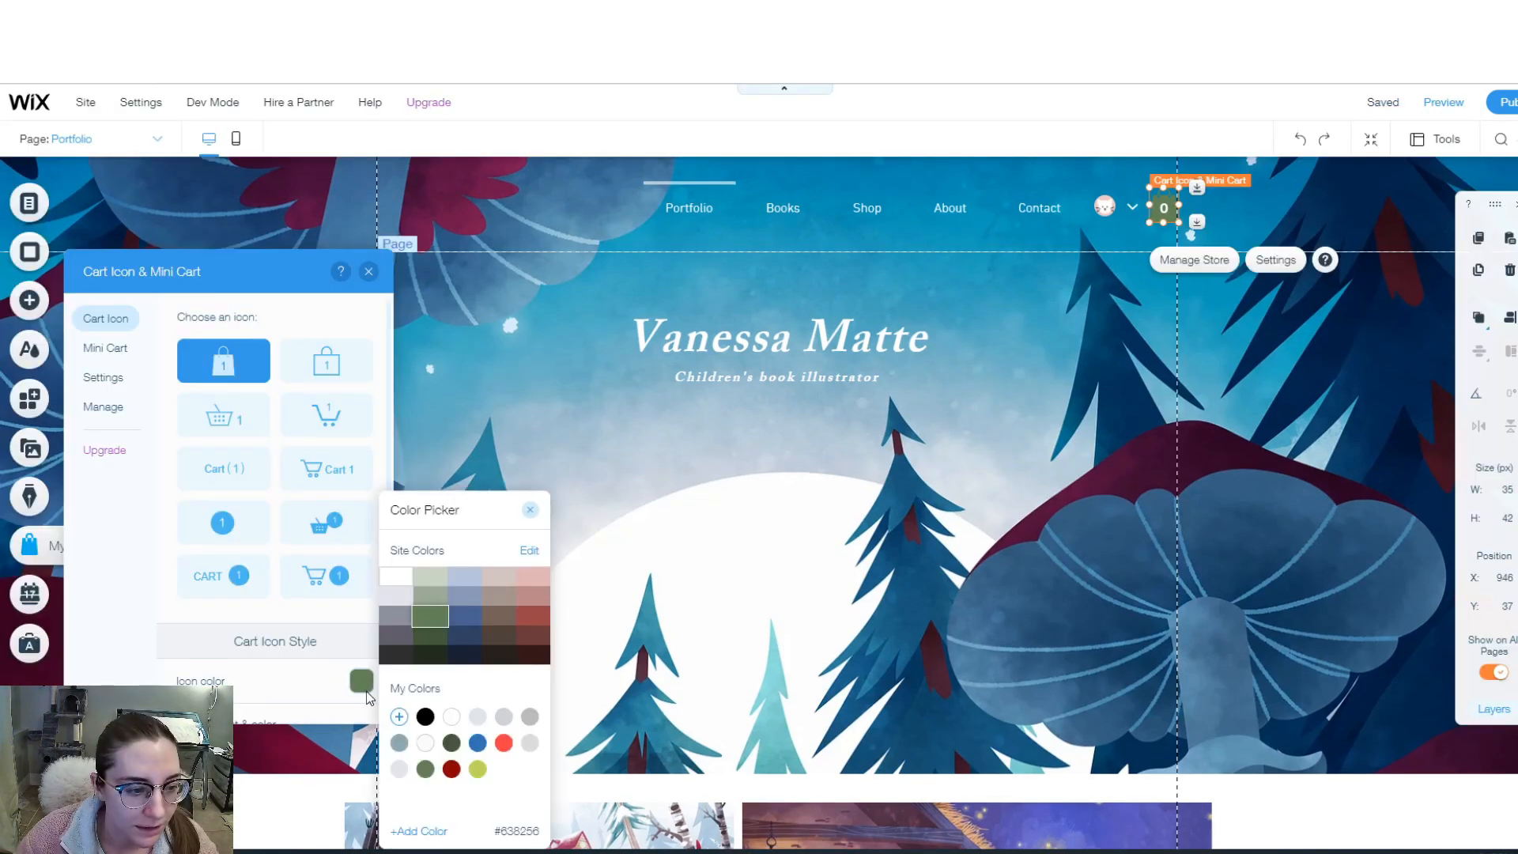
left_click(401, 583)
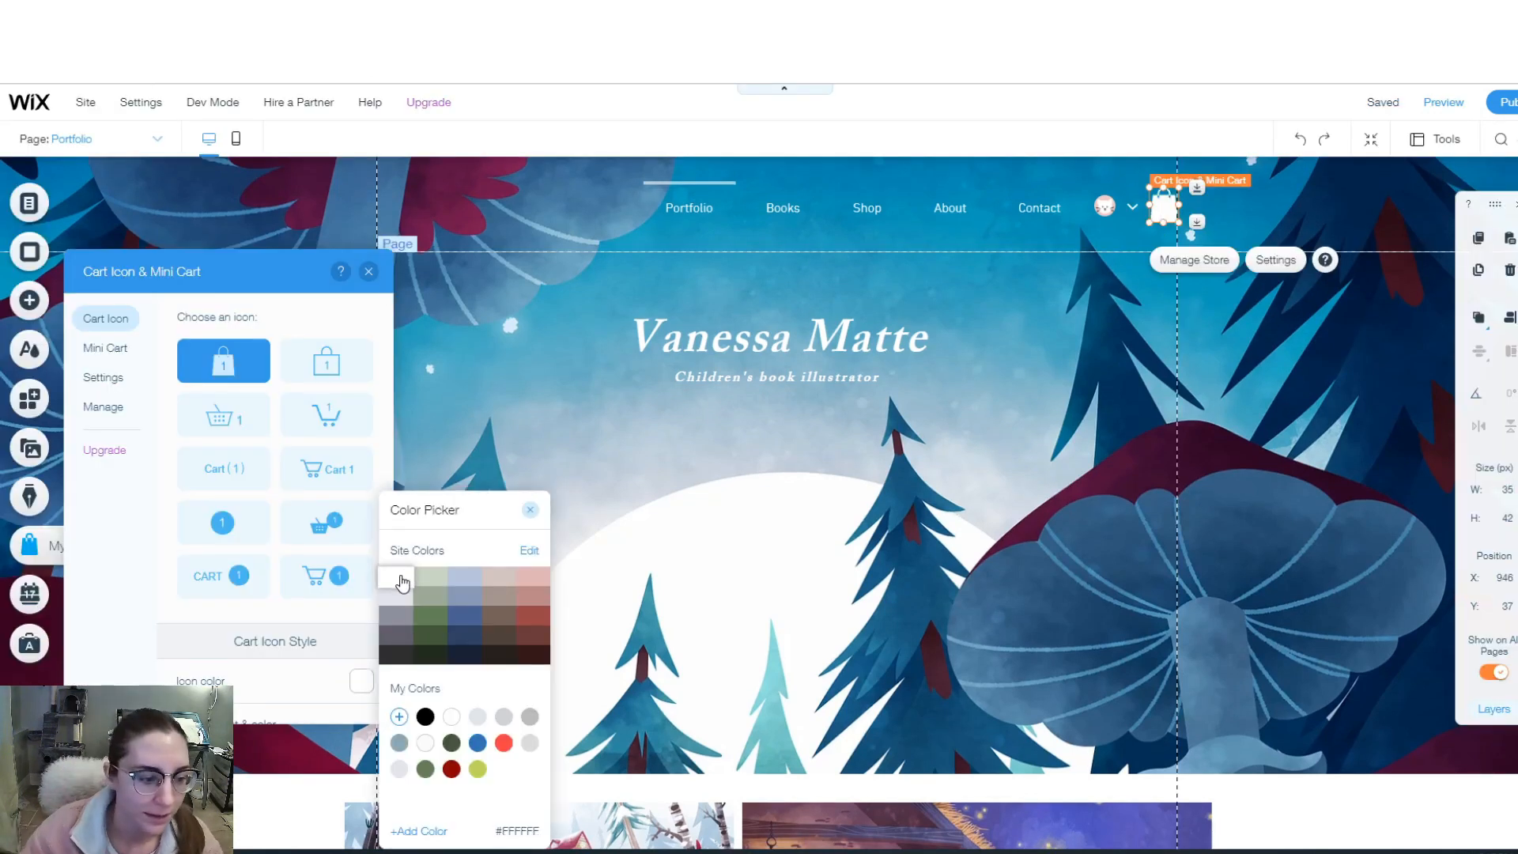
left_click(264, 691)
scroll(348, 633, "down", 2)
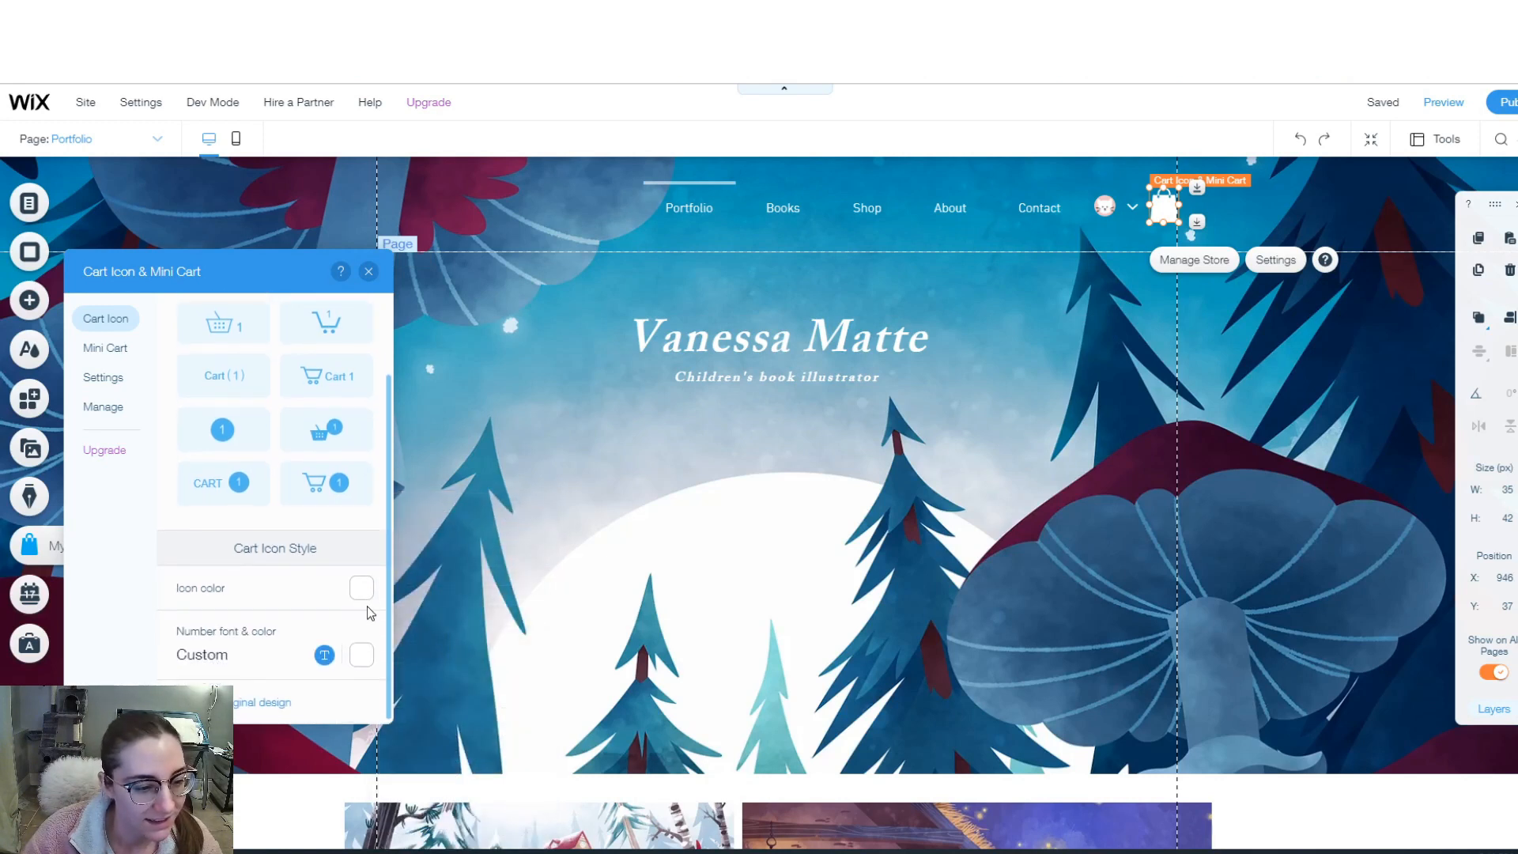
left_click(362, 655)
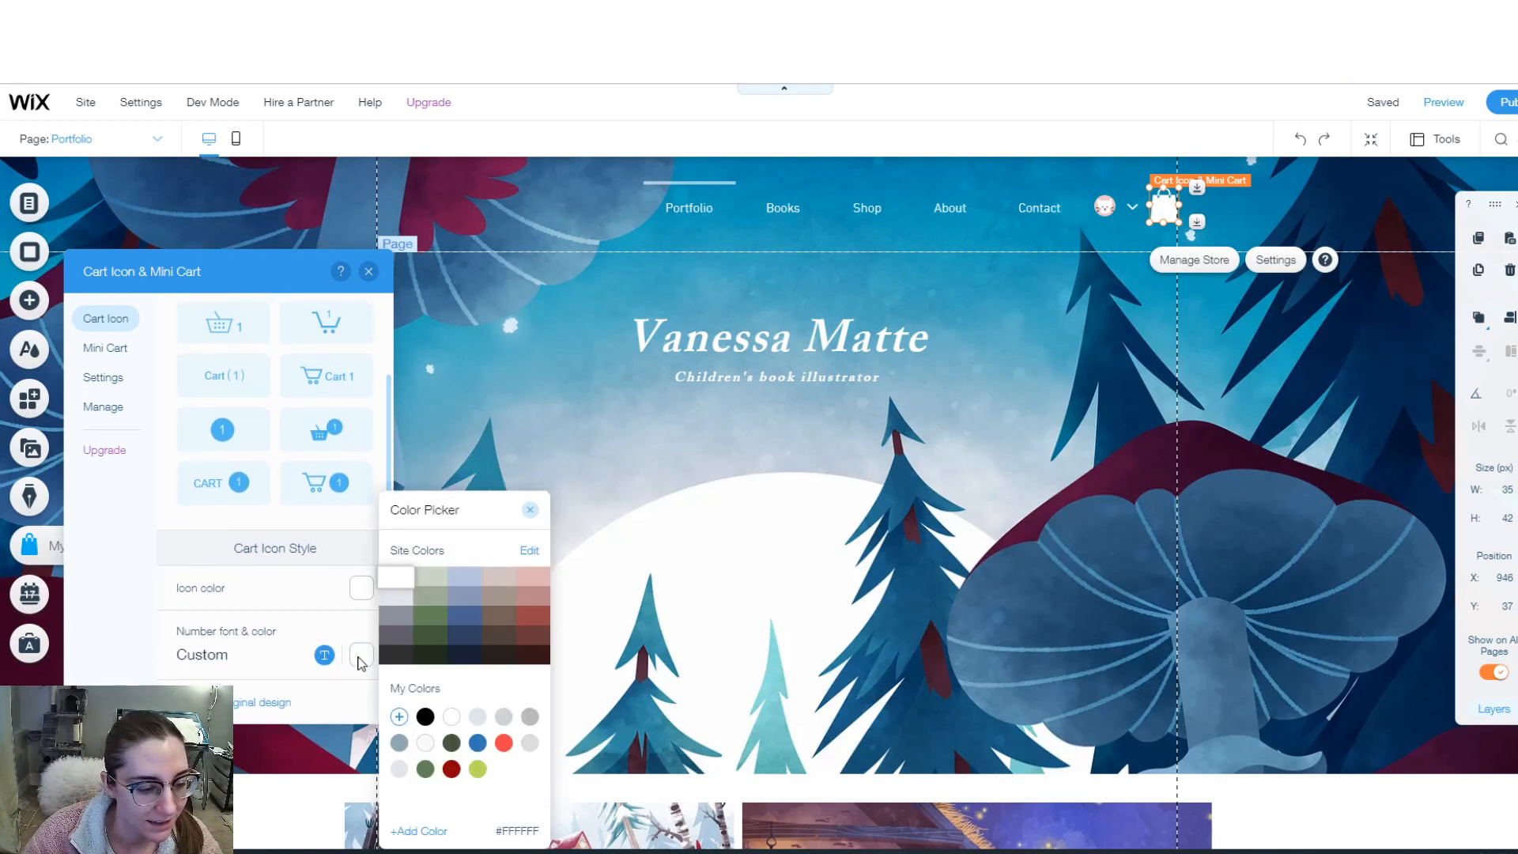
left_click(402, 642)
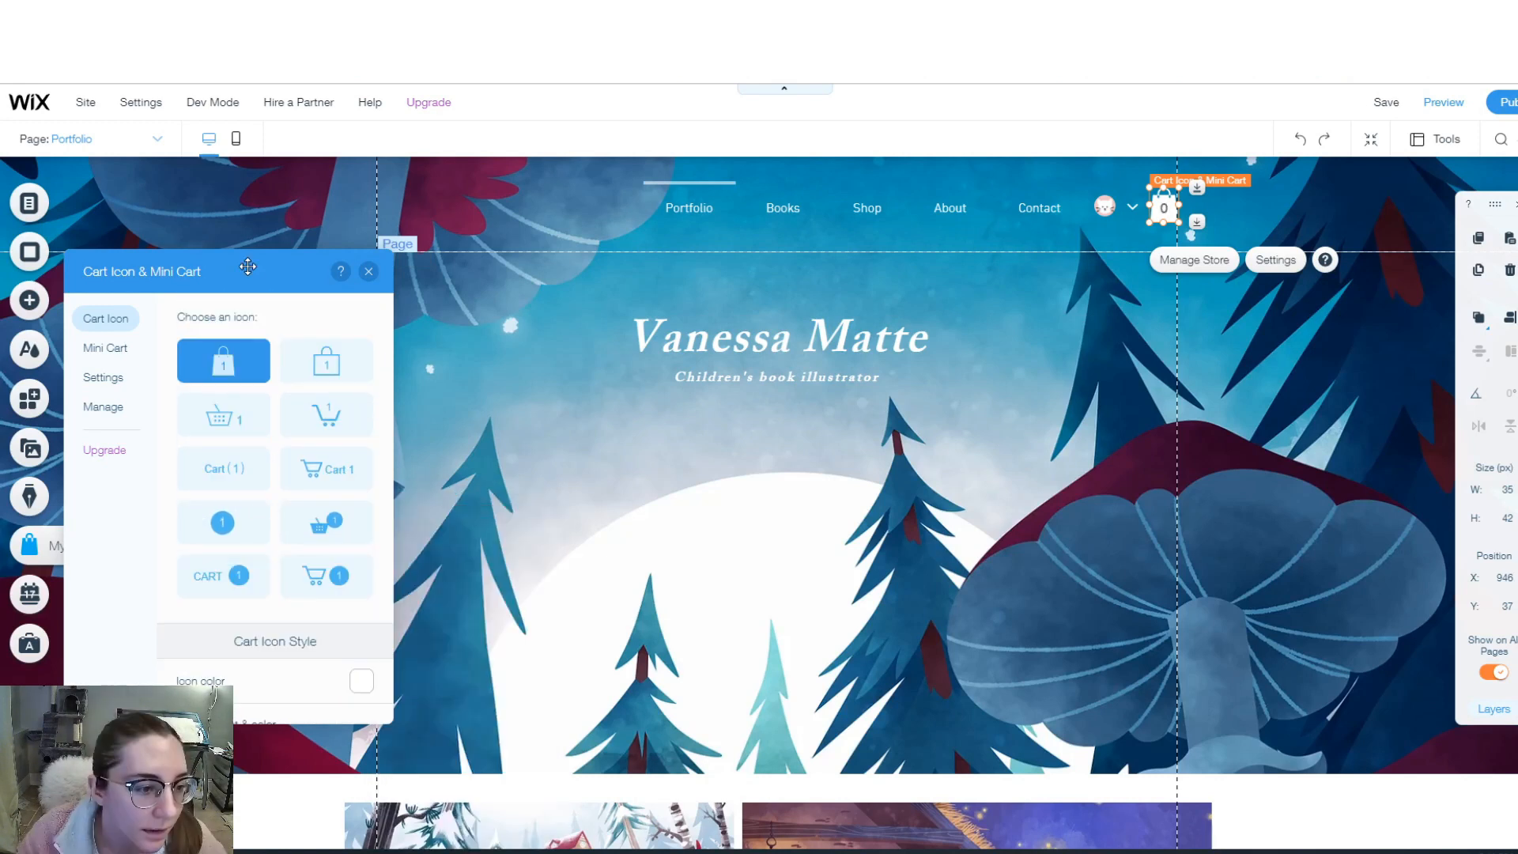
- Browse the Mini Cart design settings and the store management options
left_click(106, 350)
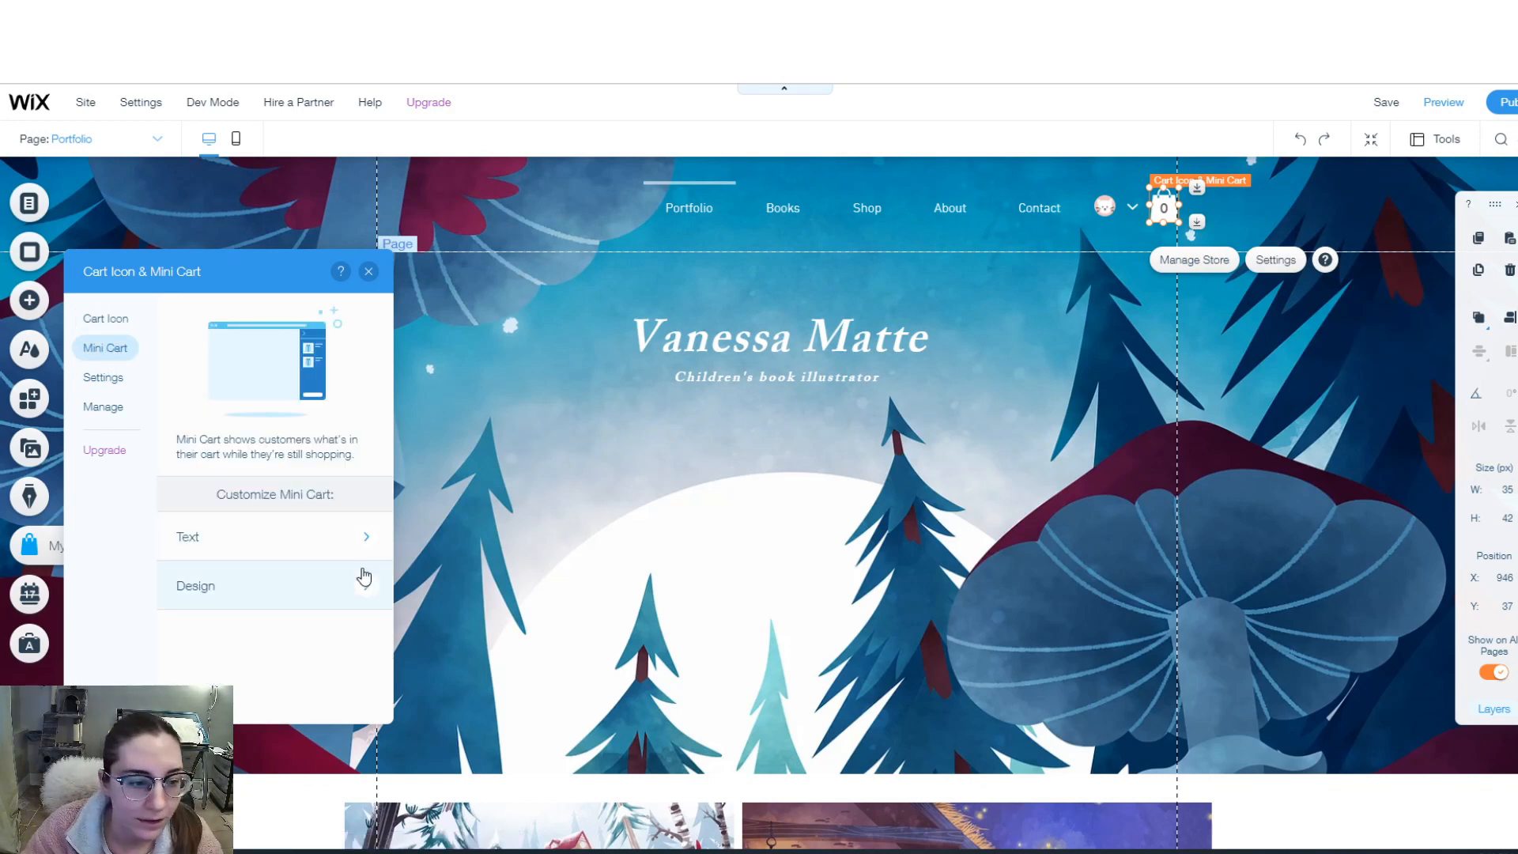
left_click(362, 581)
scroll(284, 586, "down", 2)
scroll(284, 586, "down", 2)
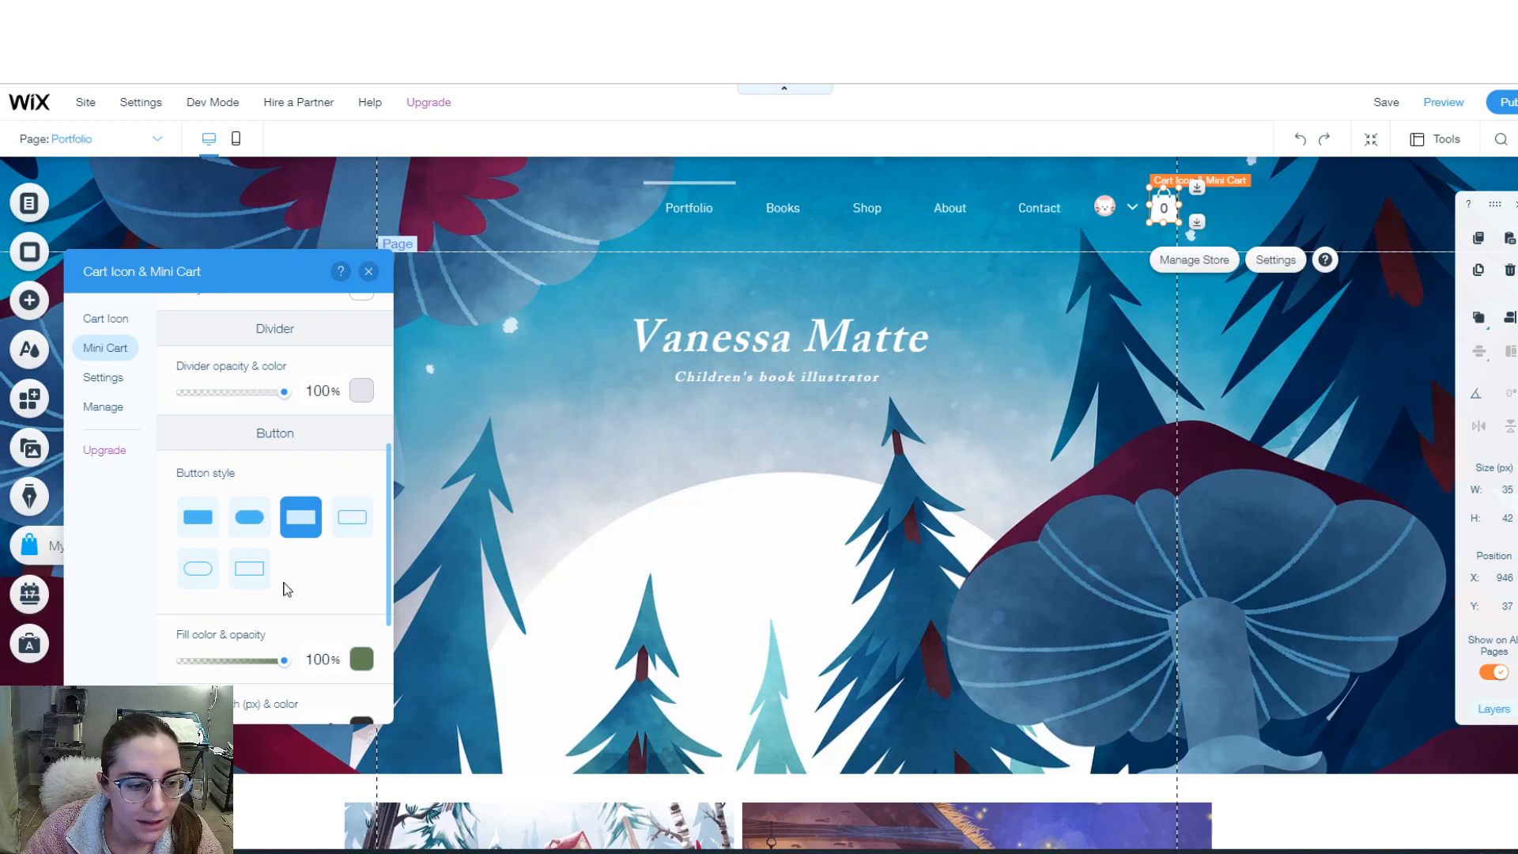
scroll(285, 589, "down", 2)
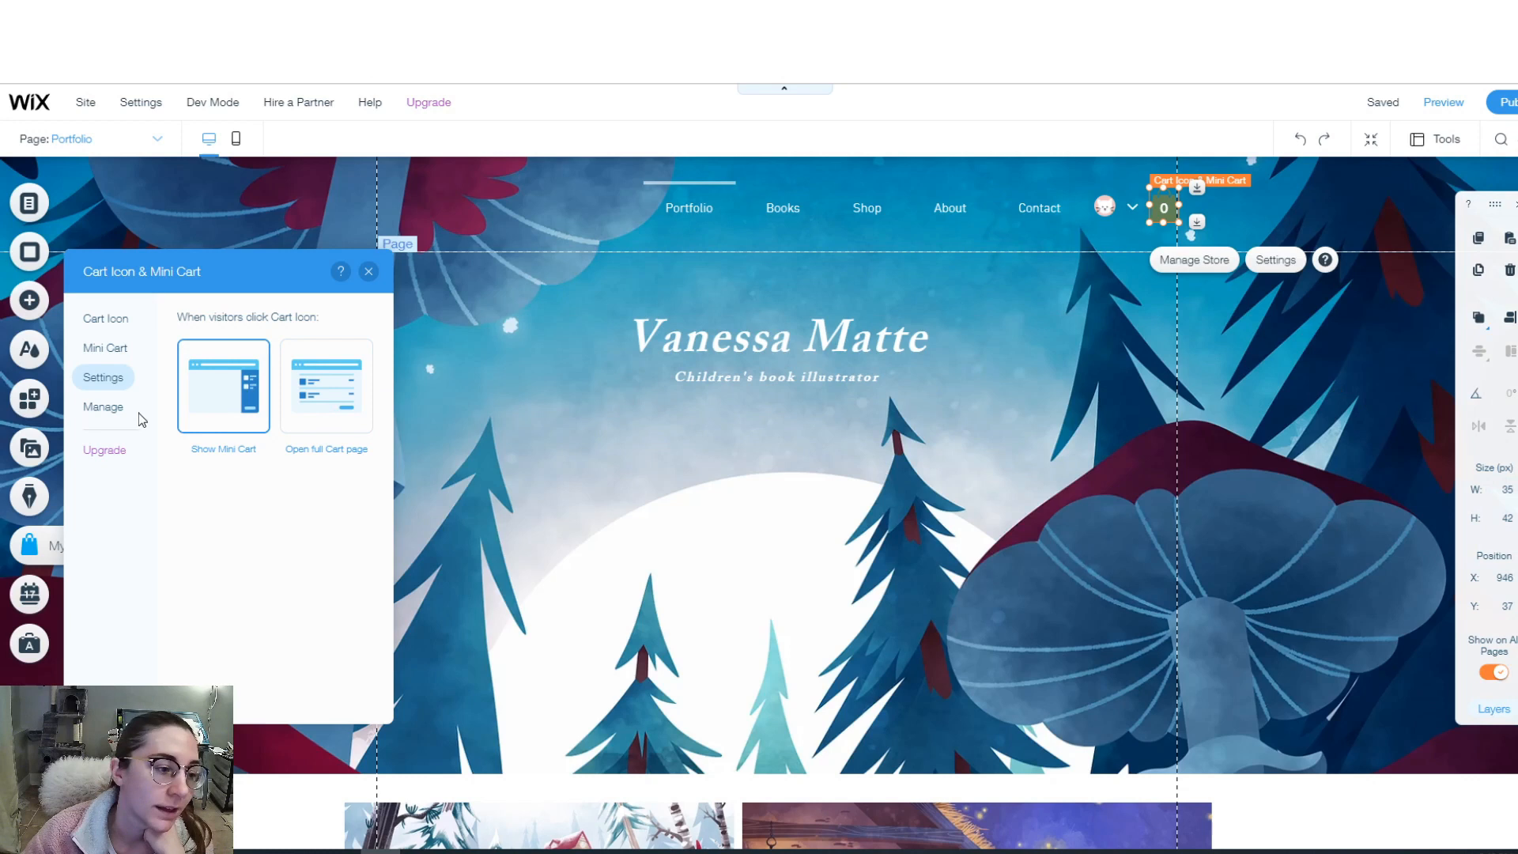
left_click(104, 408)
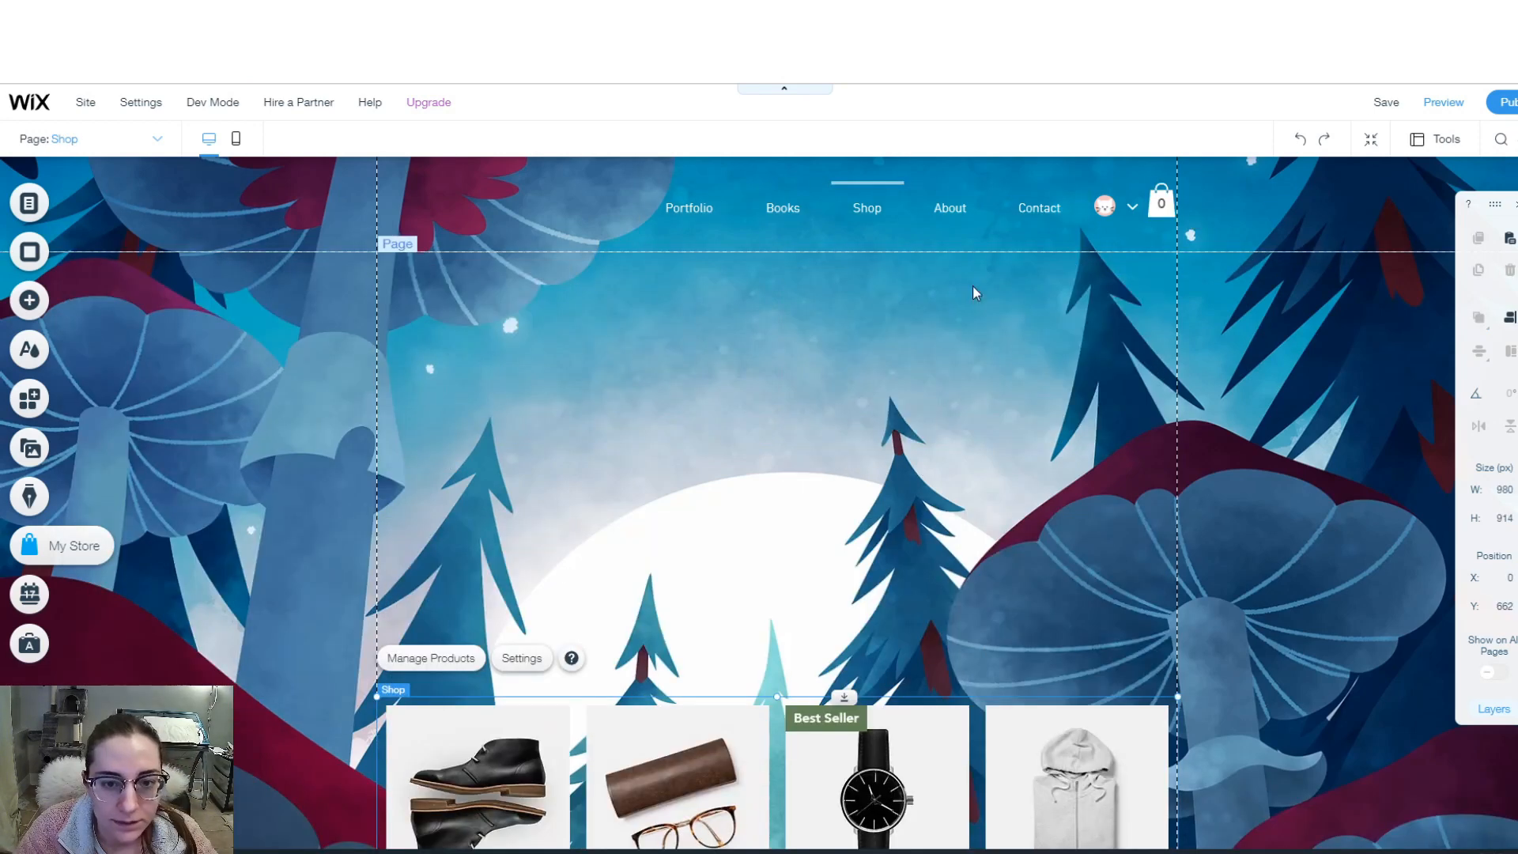
- Switch to the About page and select its bio section
left_click(64, 140)
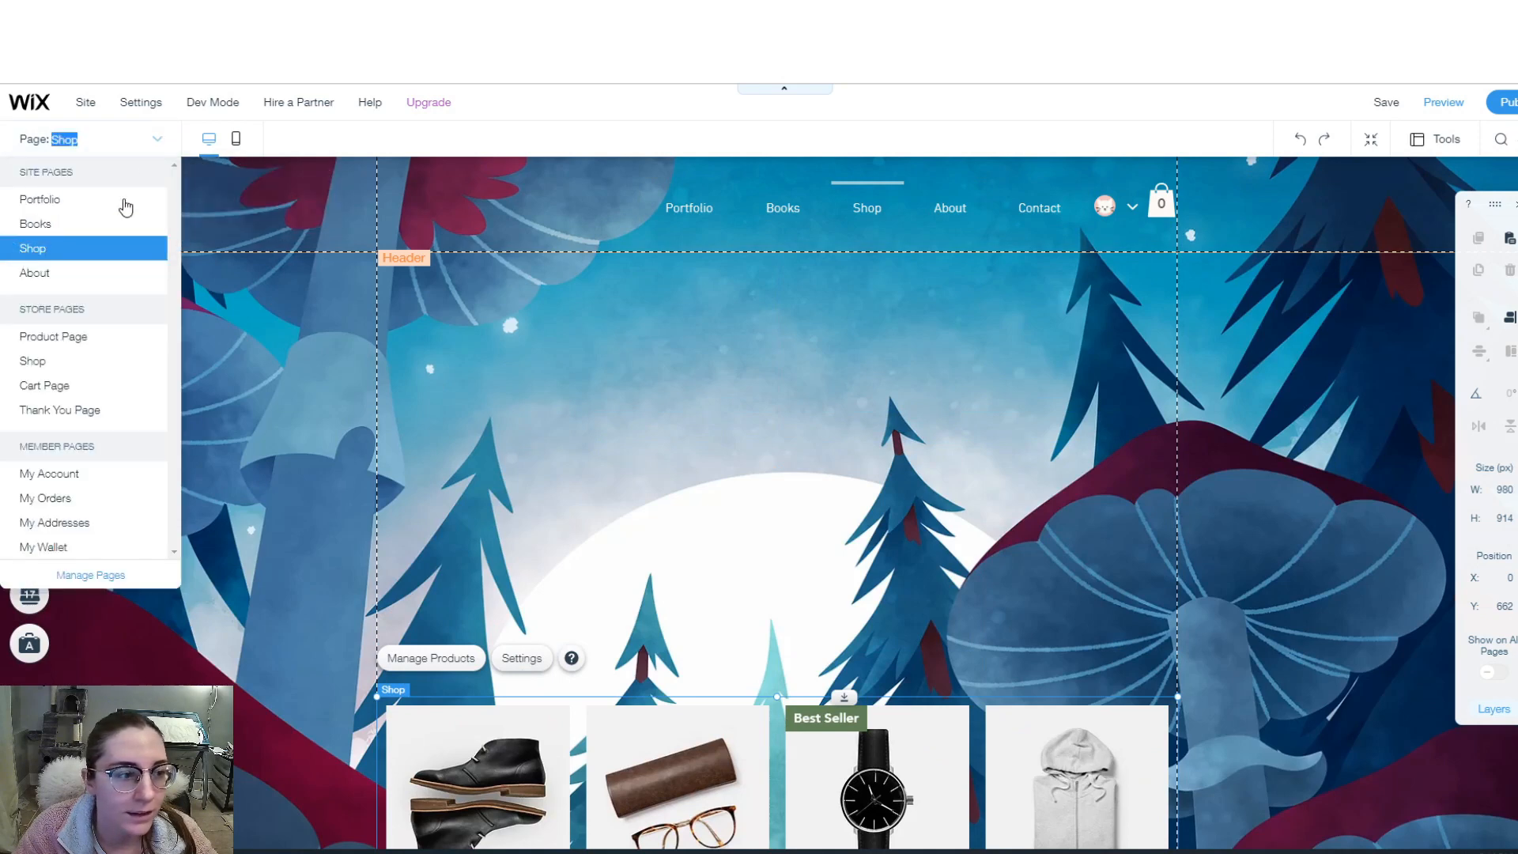
left_click(56, 272)
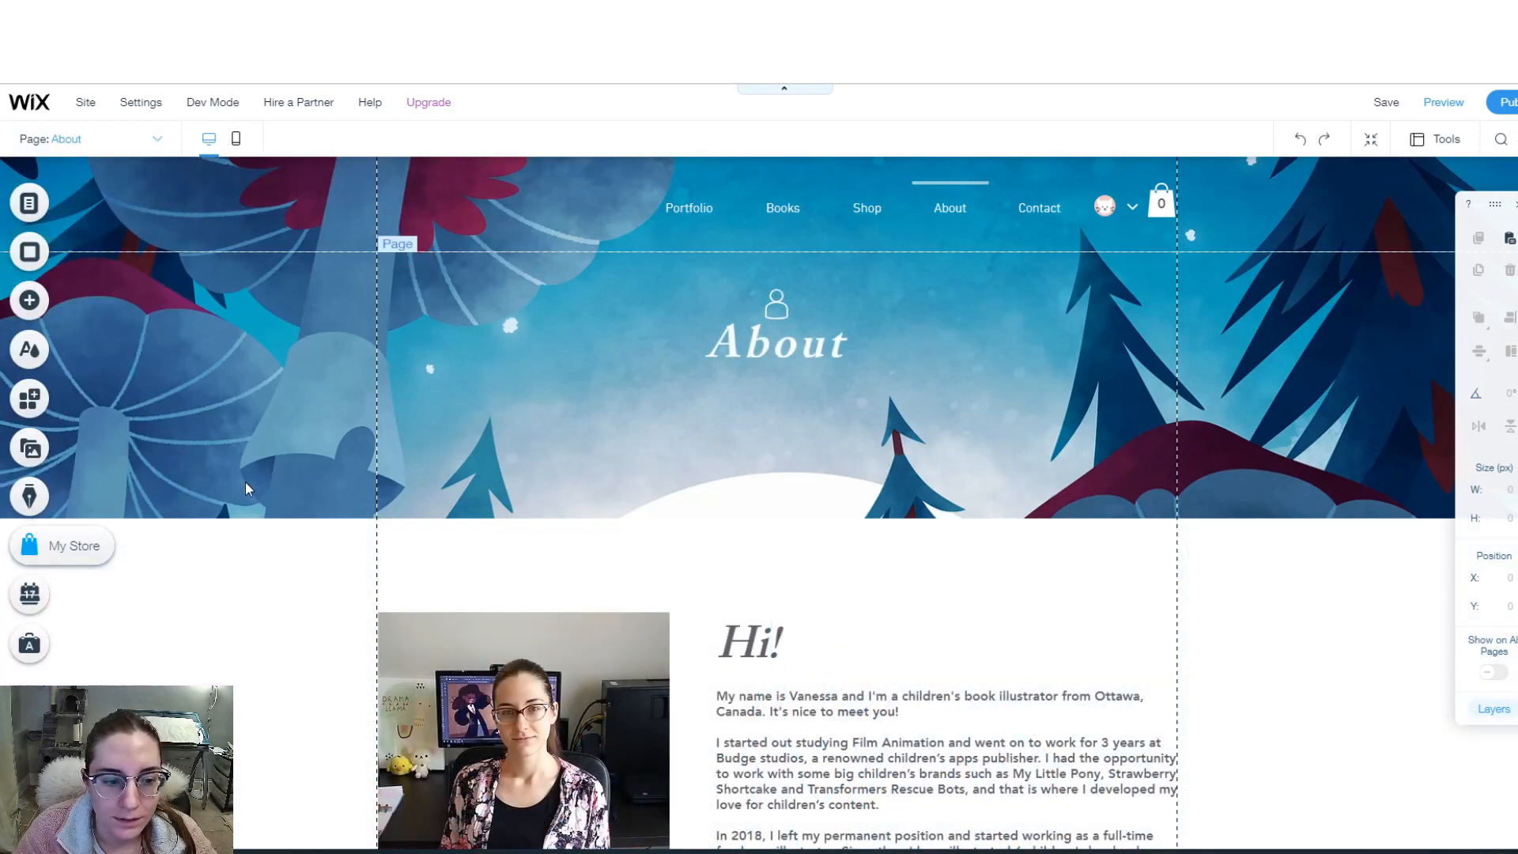
left_click(448, 554)
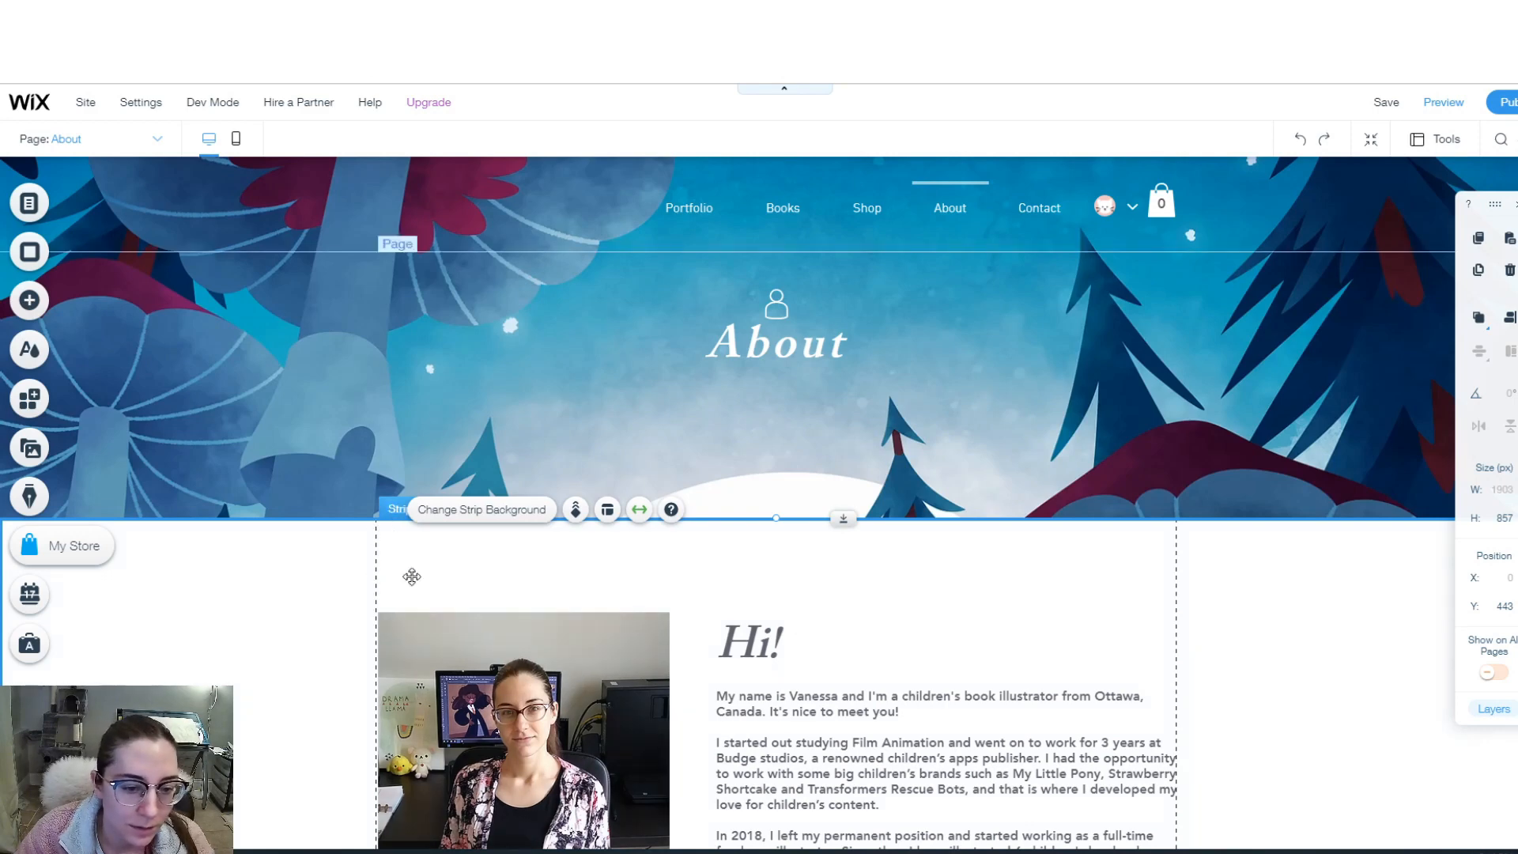
scroll(484, 581, "down", 4)
scroll(347, 615, "up", 4)
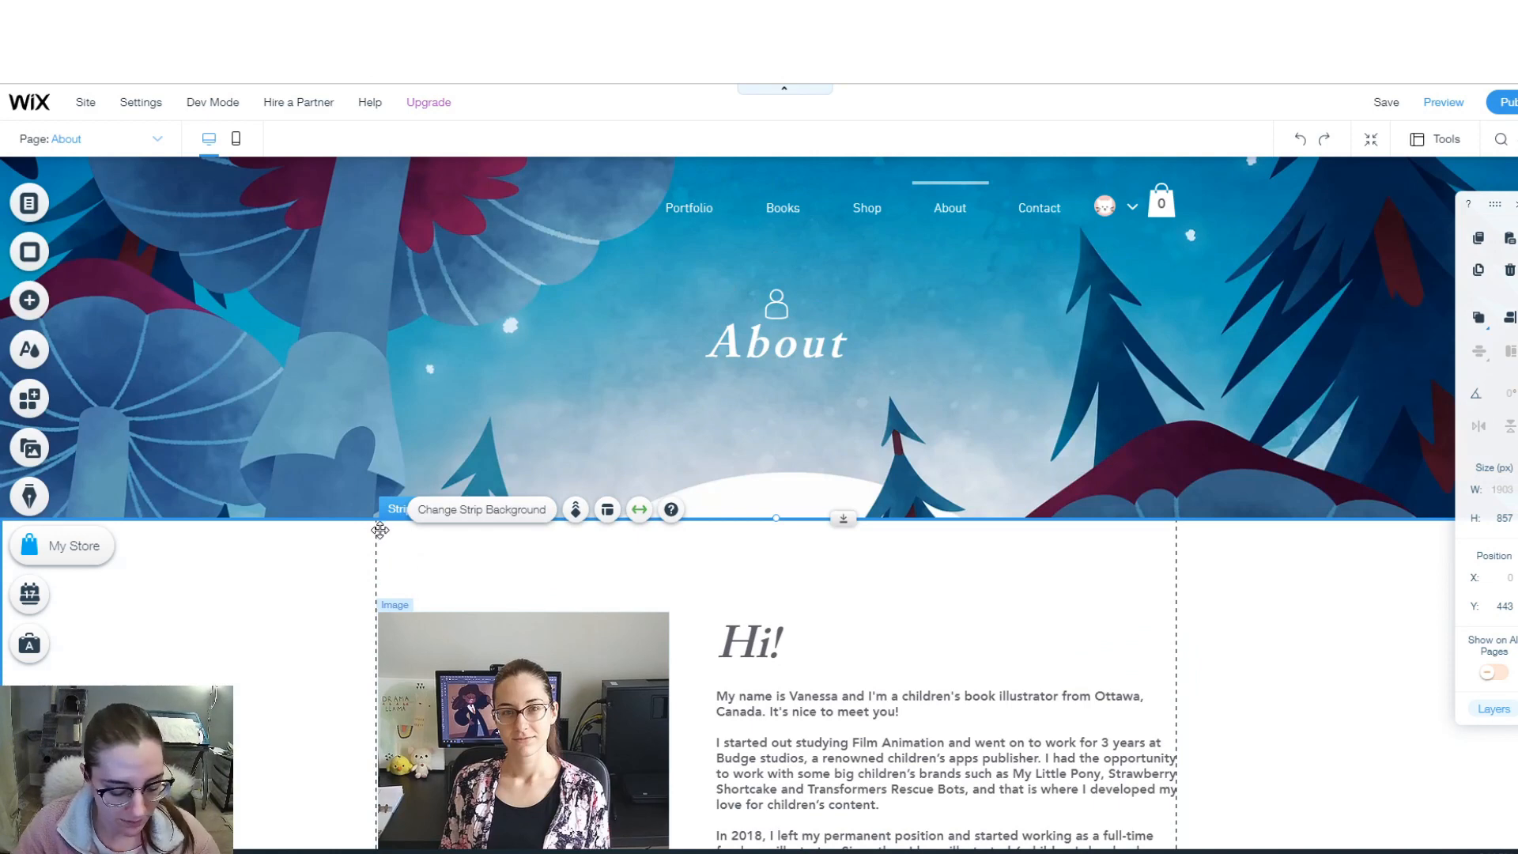
- Paste the copied bio section onto the Shop page, then return to the About page
left_click(157, 139)
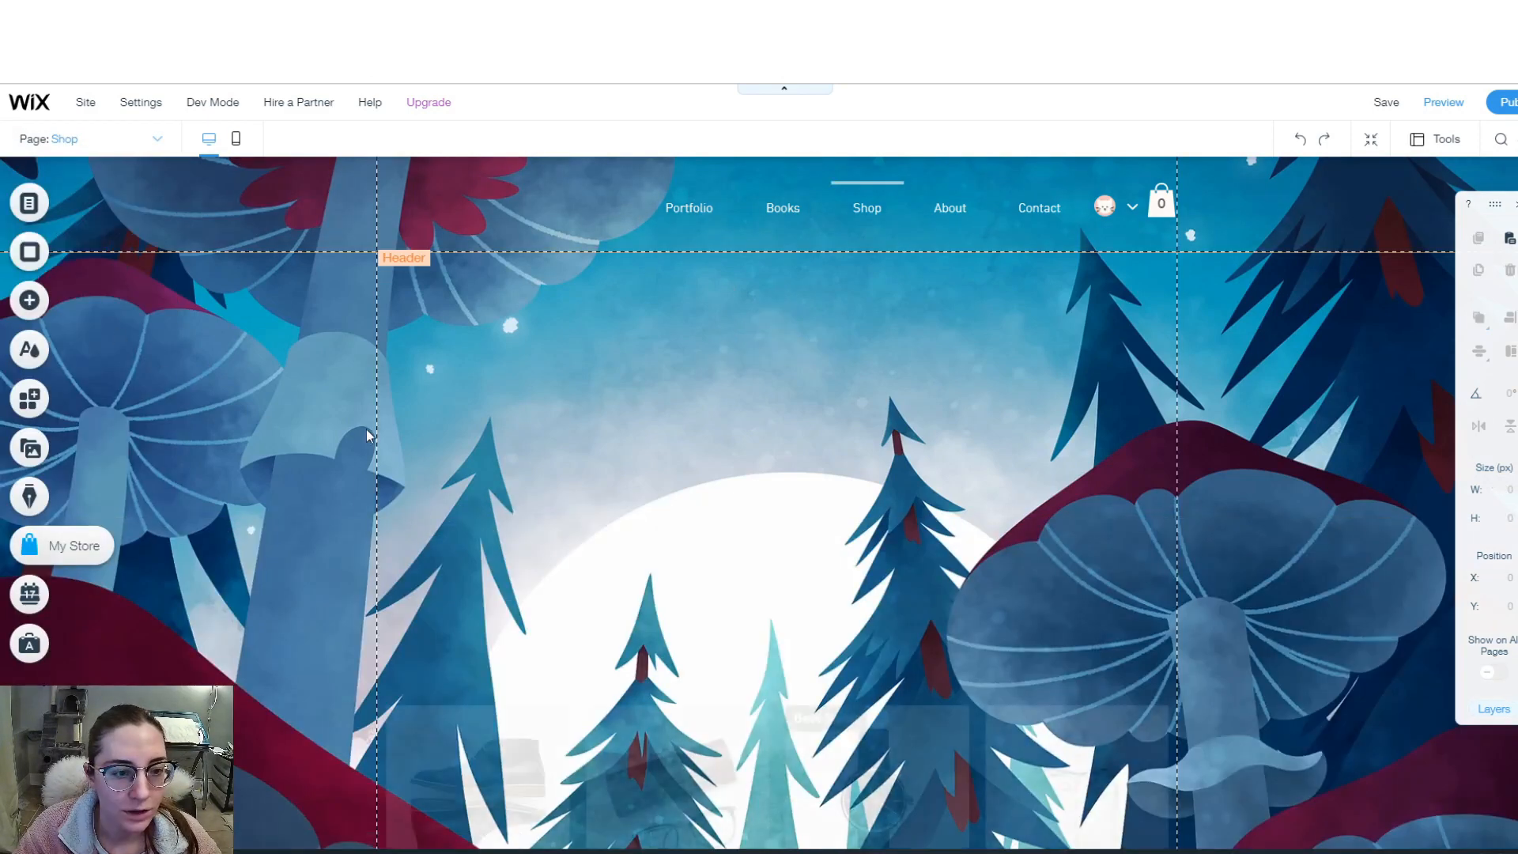
left_click(566, 437)
scroll(569, 443, "up", 2)
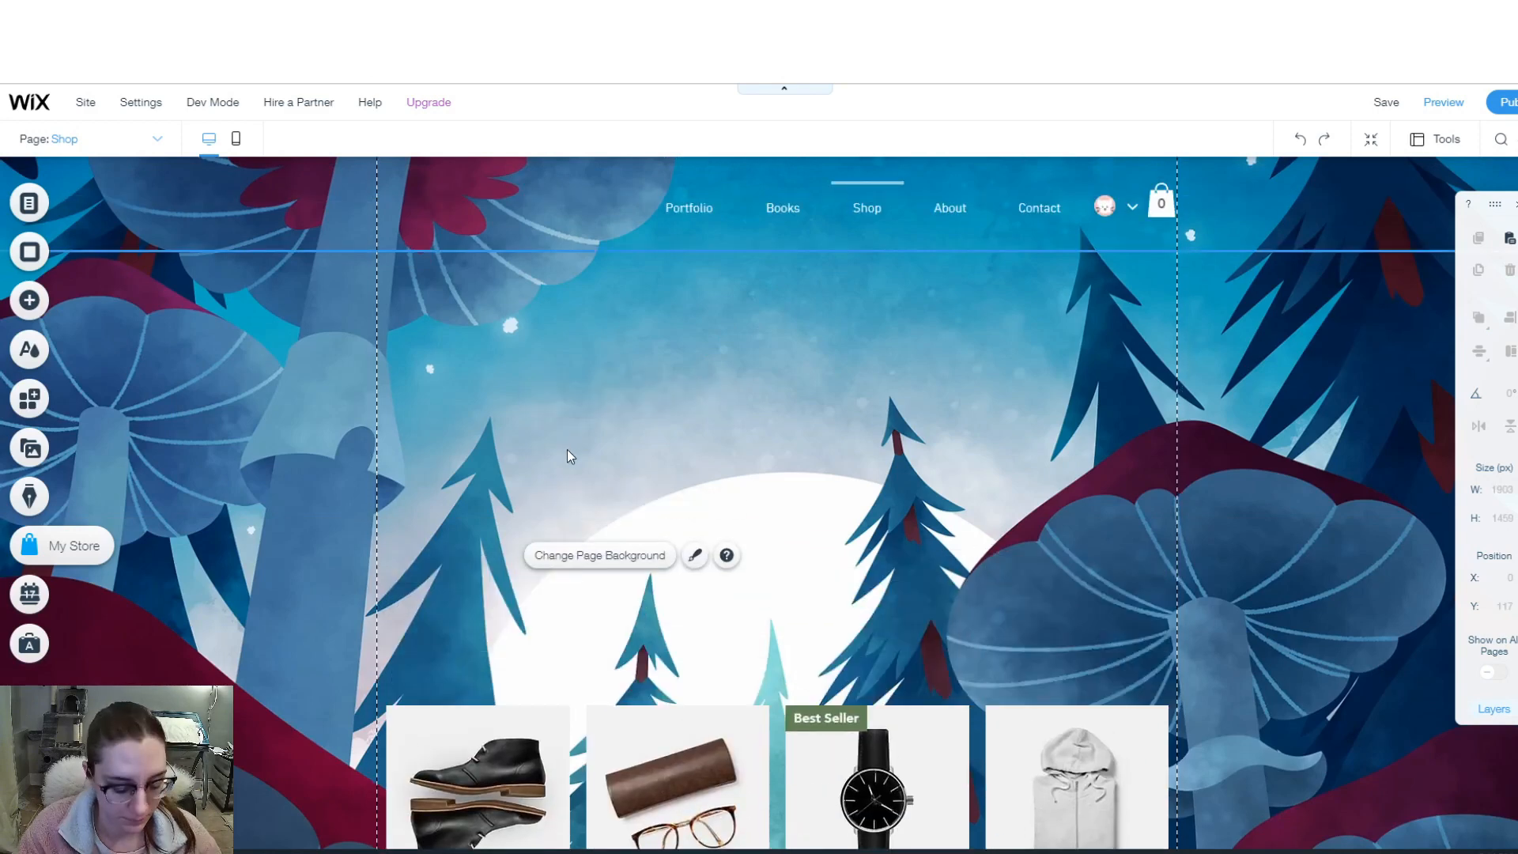
key("ctrl+v")
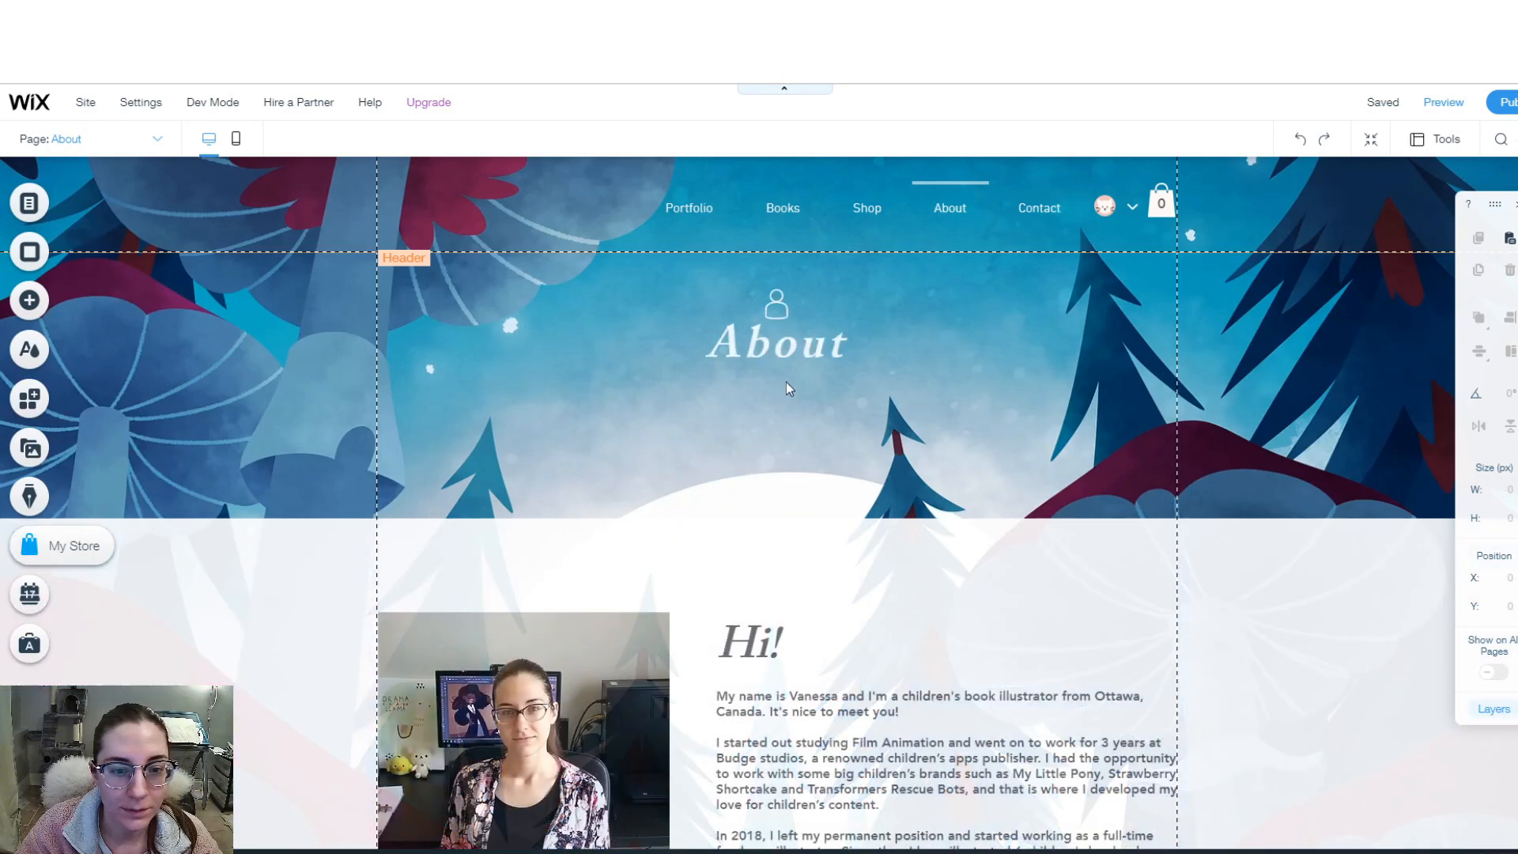
left_click(786, 350)
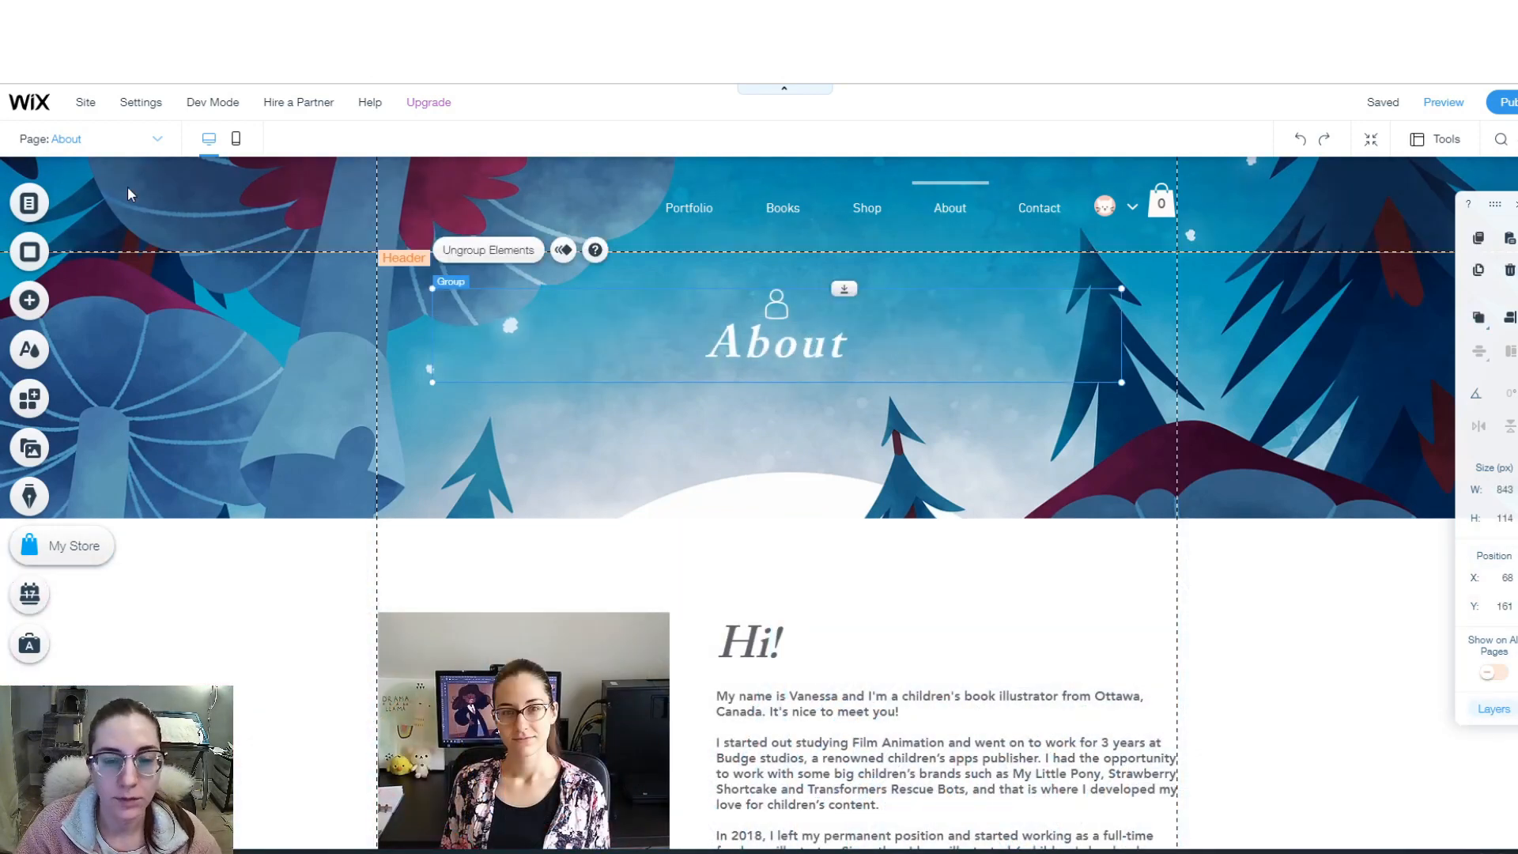
- On the Shop page, drag the product gallery up beneath the Shop banner
left_click(158, 139)
left_click(62, 248)
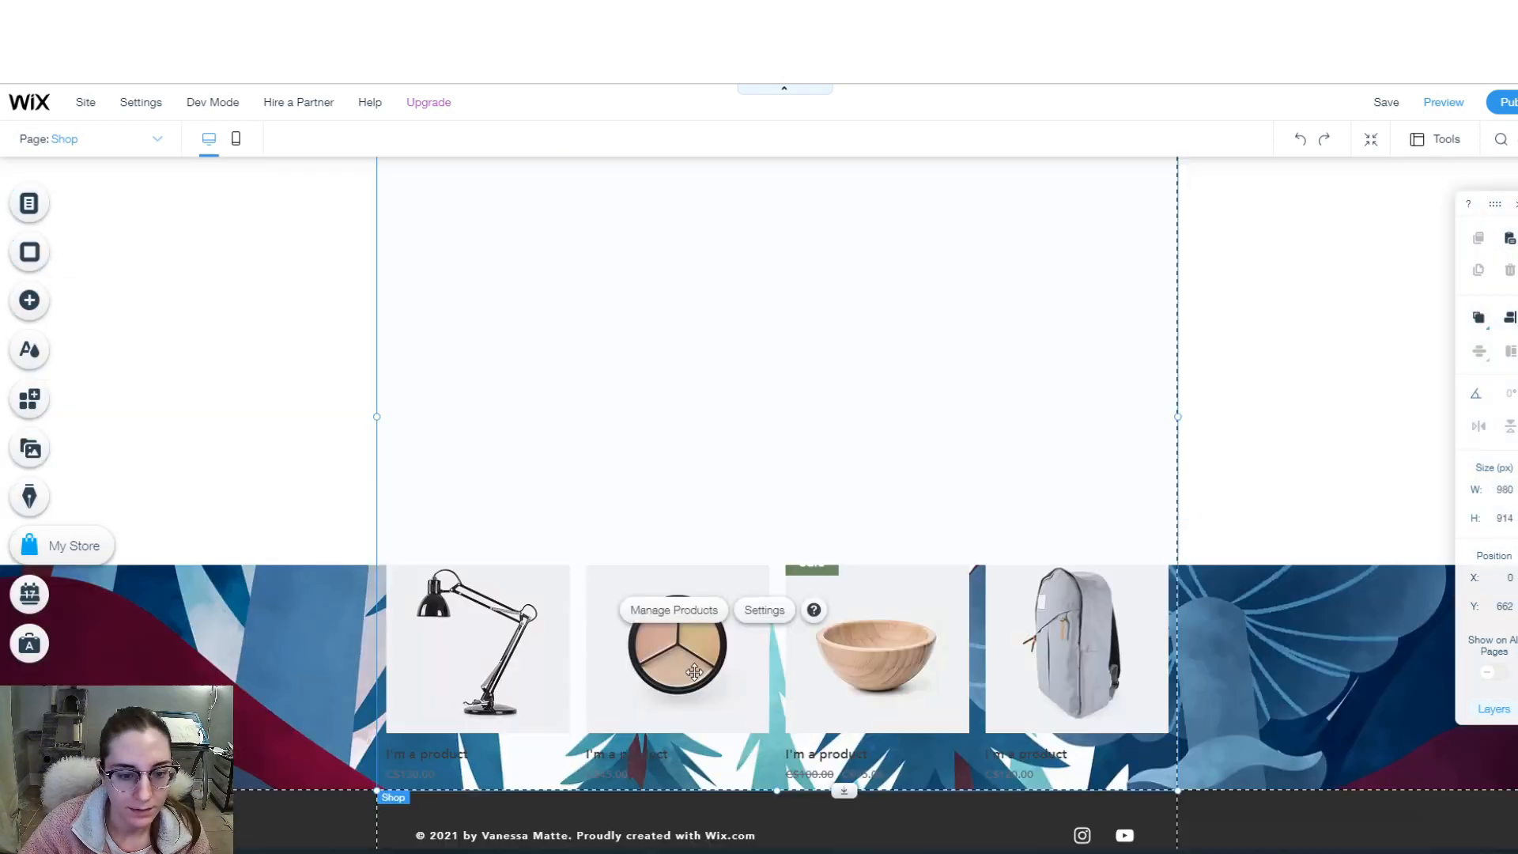
left_click(712, 691)
left_click_drag(713, 682, 716, 564)
scroll(723, 648, "up", 2)
scroll(720, 652, "up", 3)
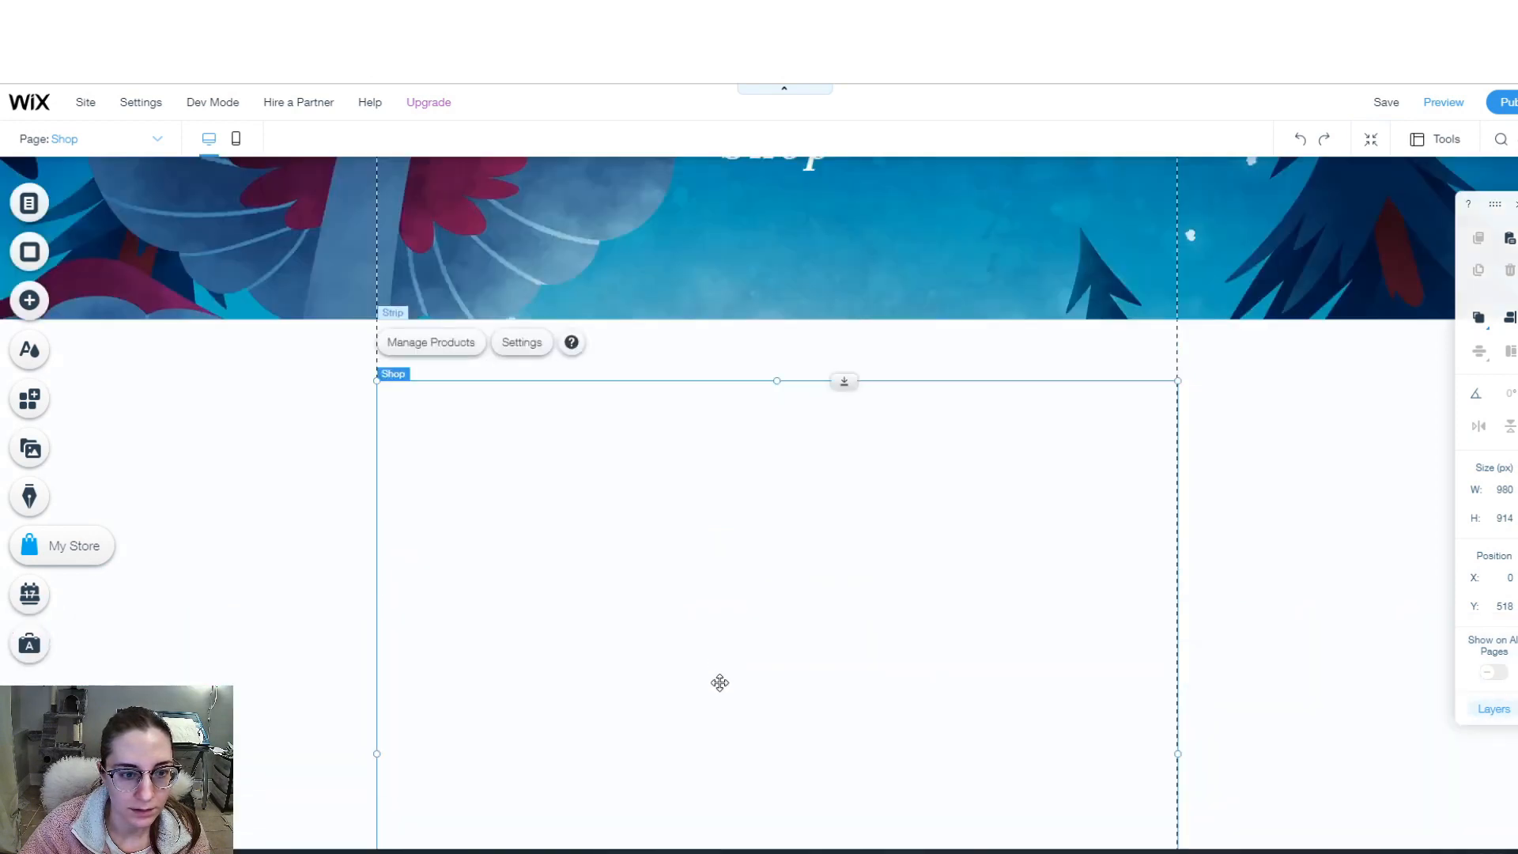
scroll(681, 634, "down", 5)
- Check the gallery's arrangement options, then go to the store's product management
right_click(684, 639)
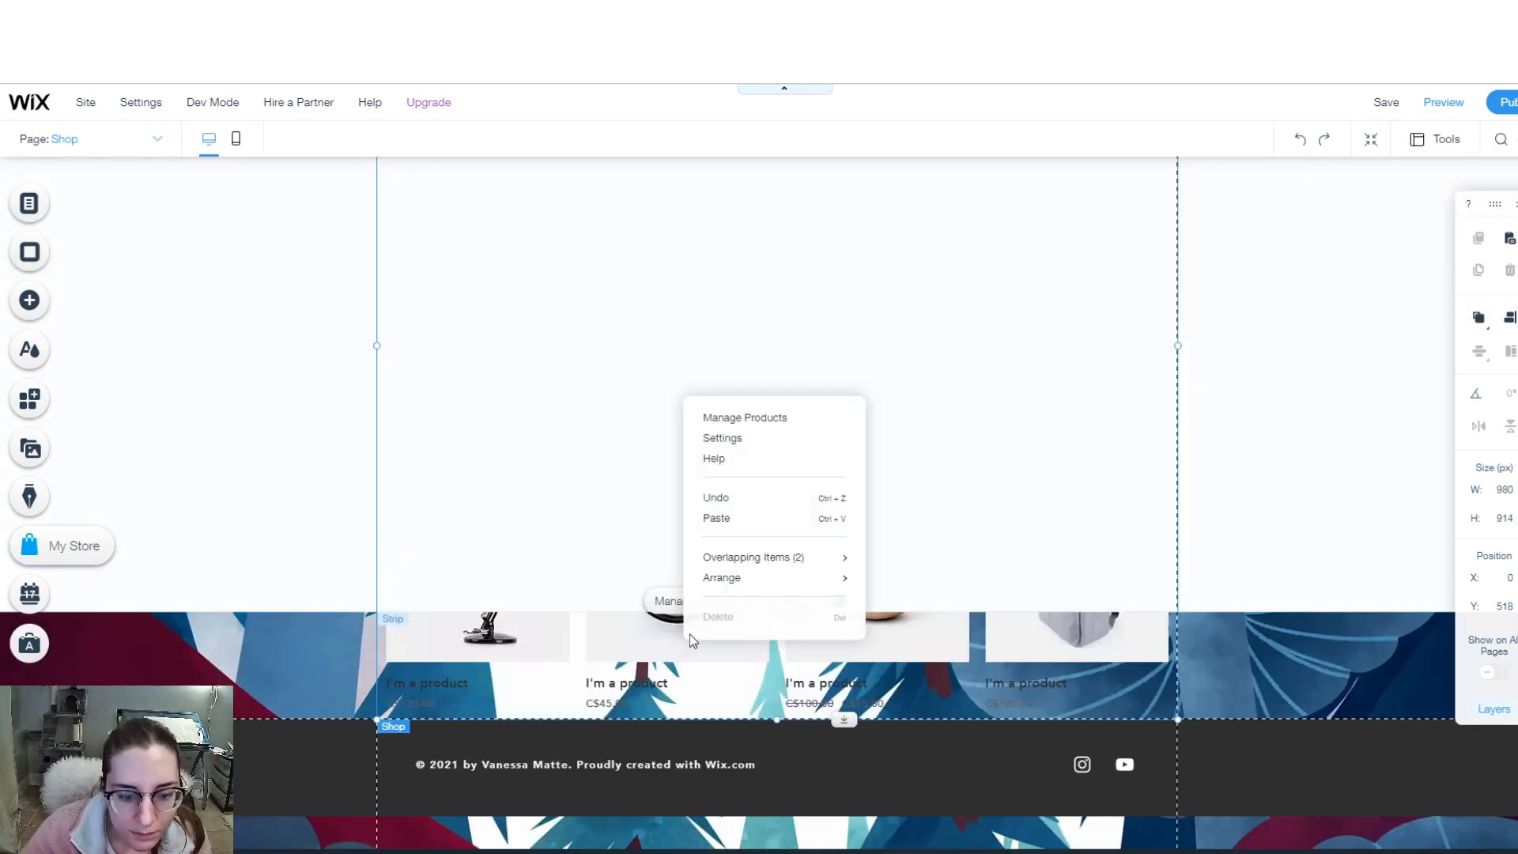
mouse_move(739, 580)
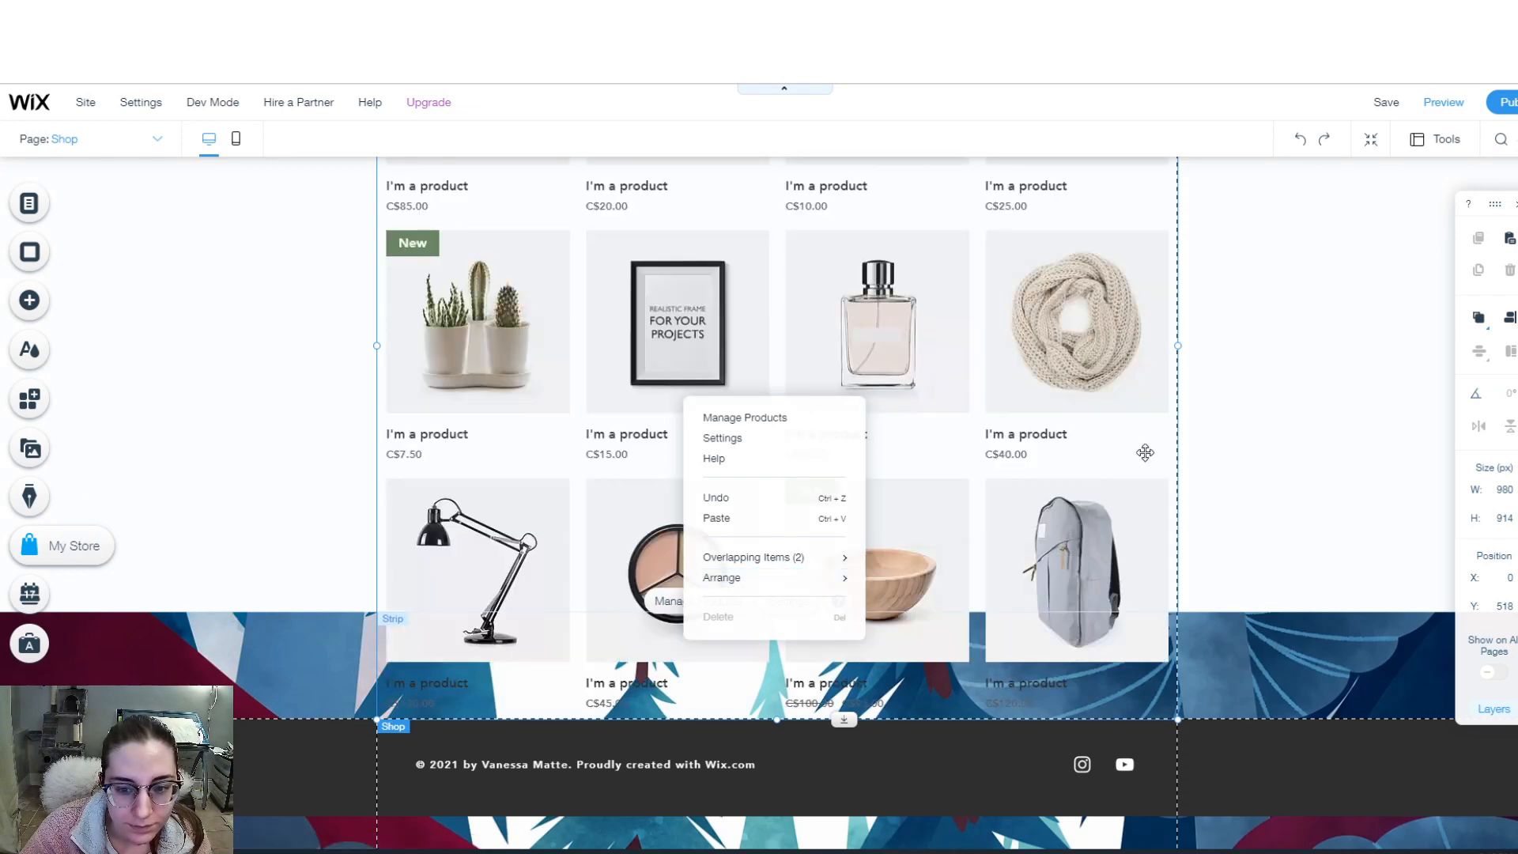
left_click(1257, 422)
scroll(712, 522, "up", 5)
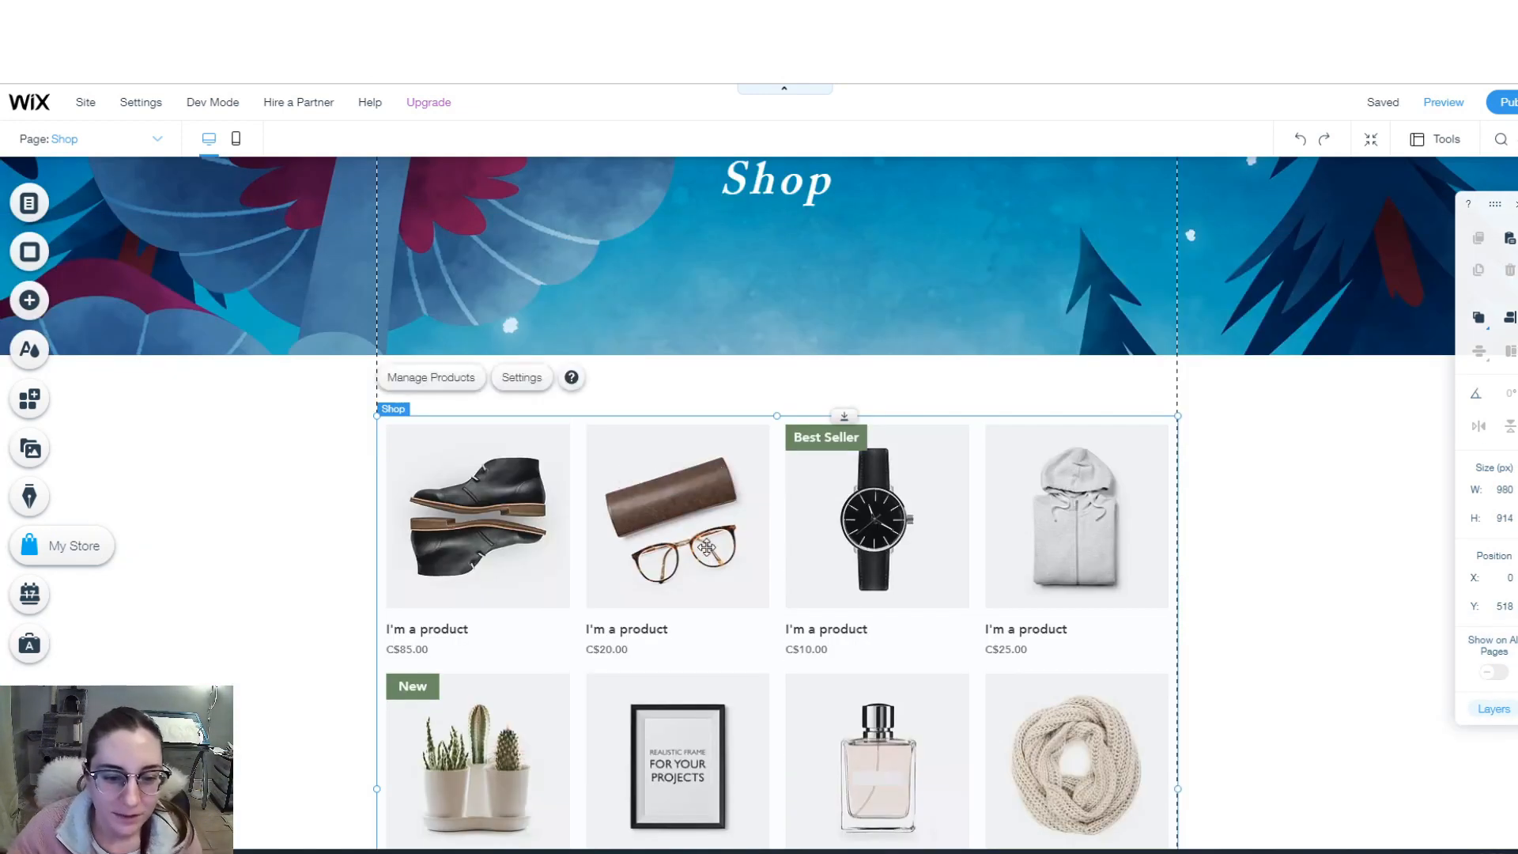
left_click(472, 382)
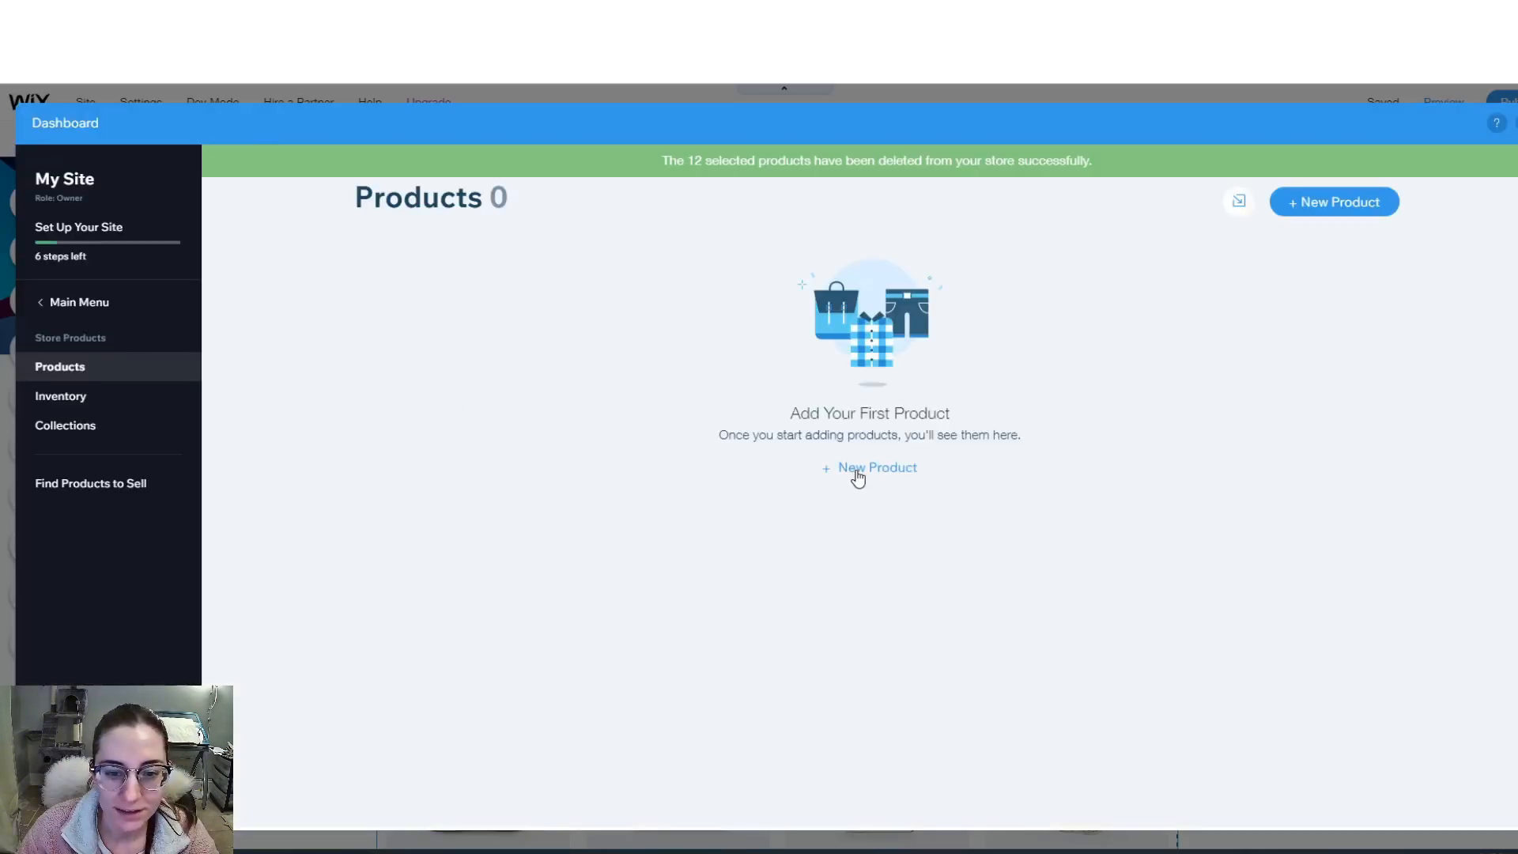
- Start a new store product, cancelling a digital one and choosing a physical product
left_click(858, 473)
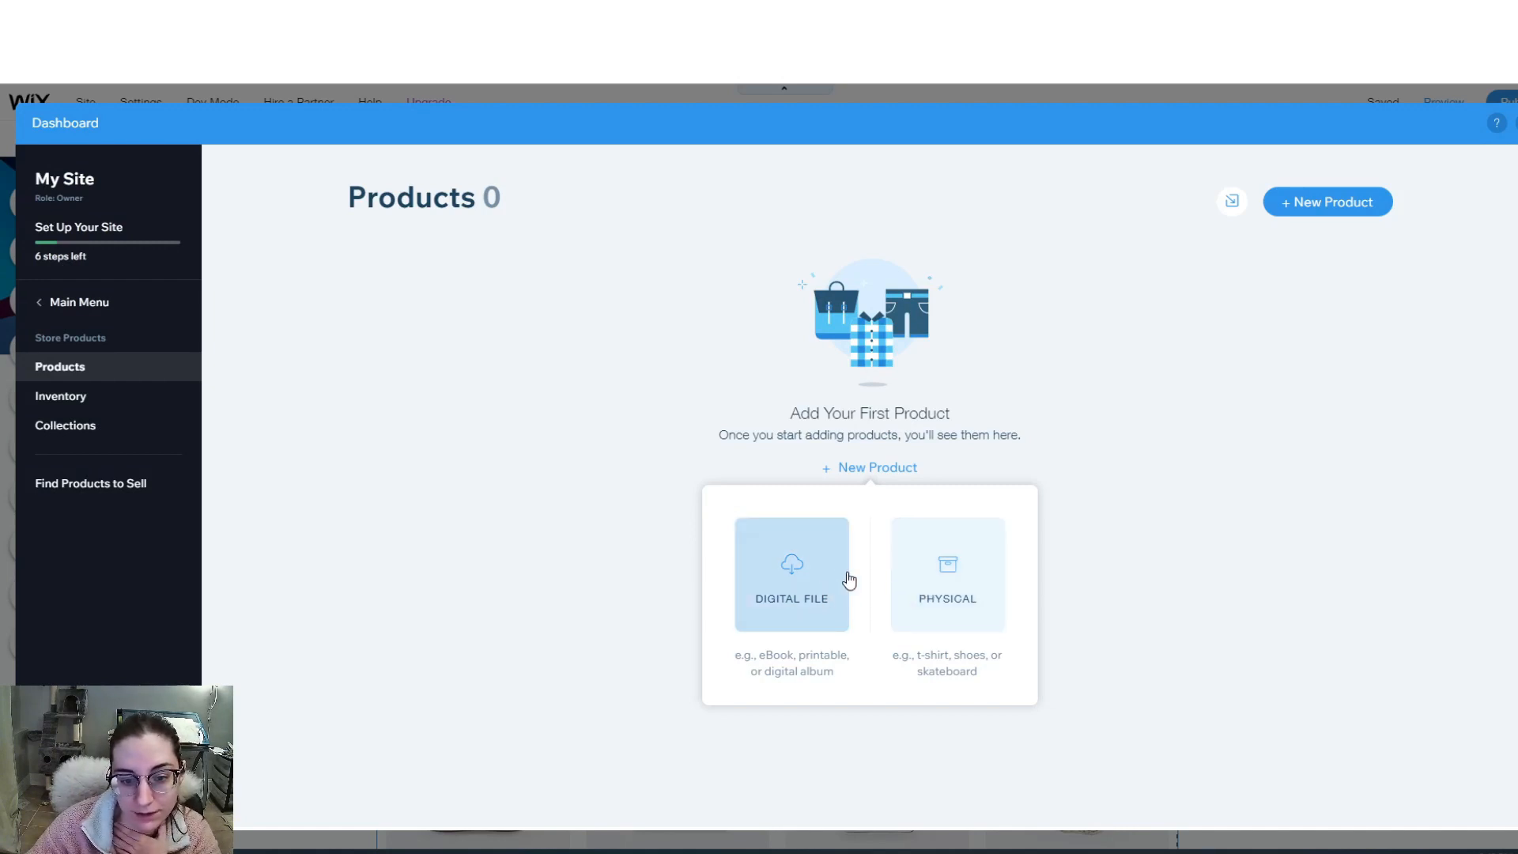
left_click(808, 596)
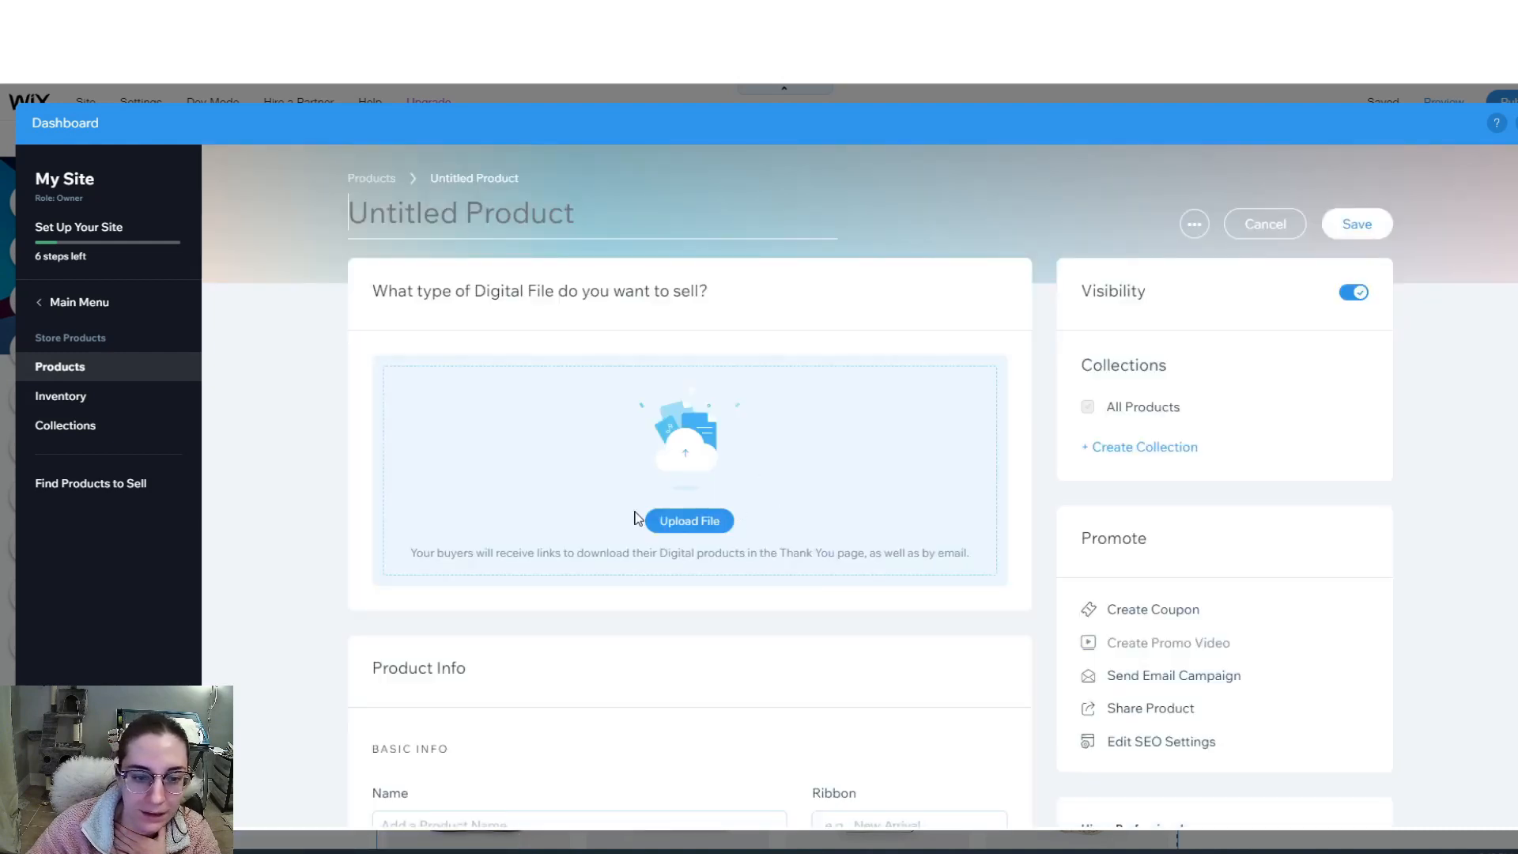
left_click(1283, 225)
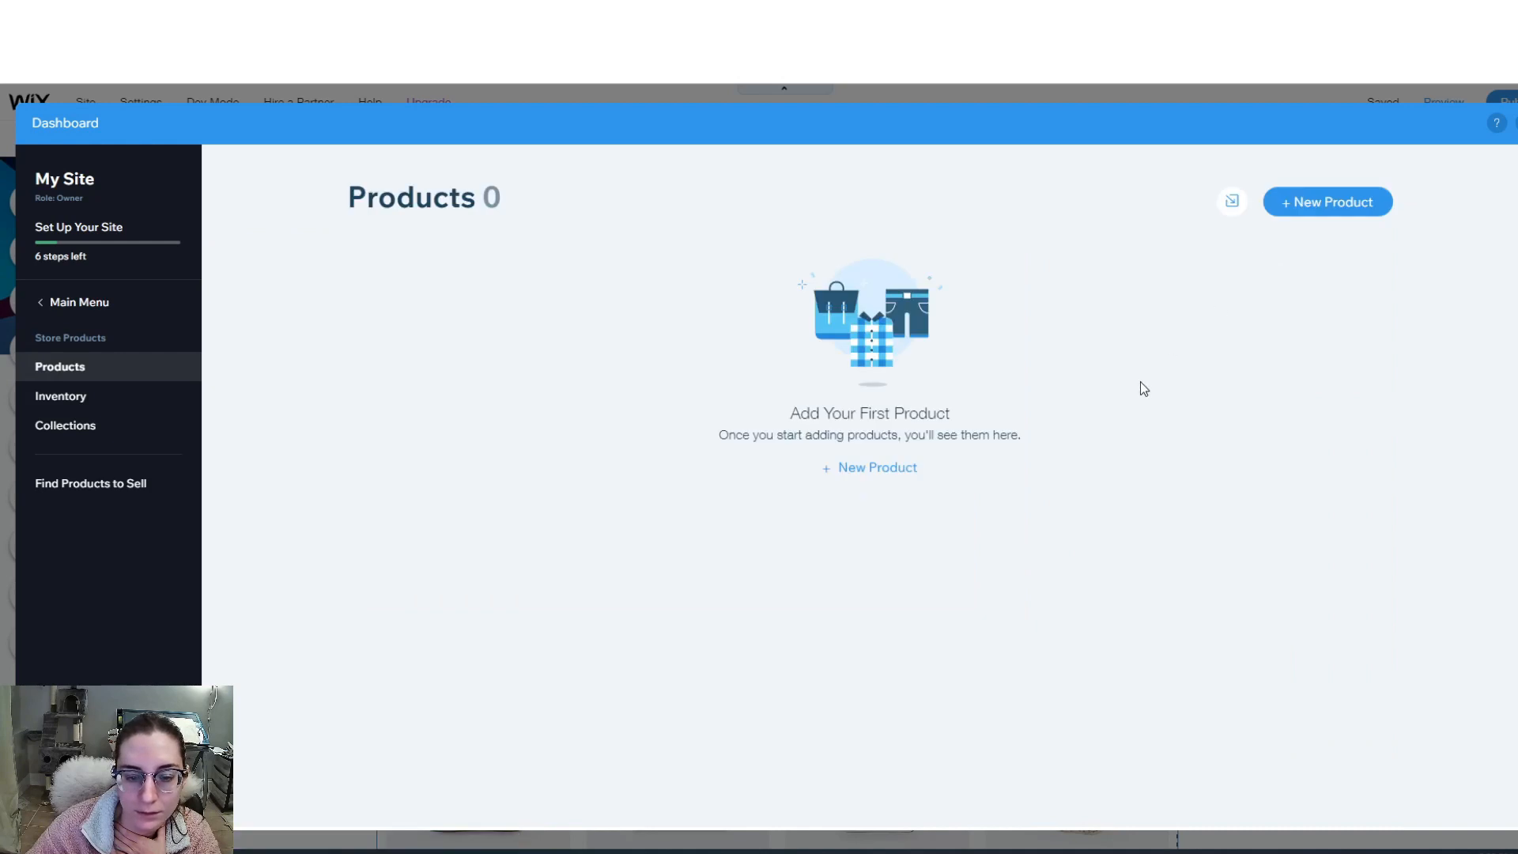
left_click(882, 469)
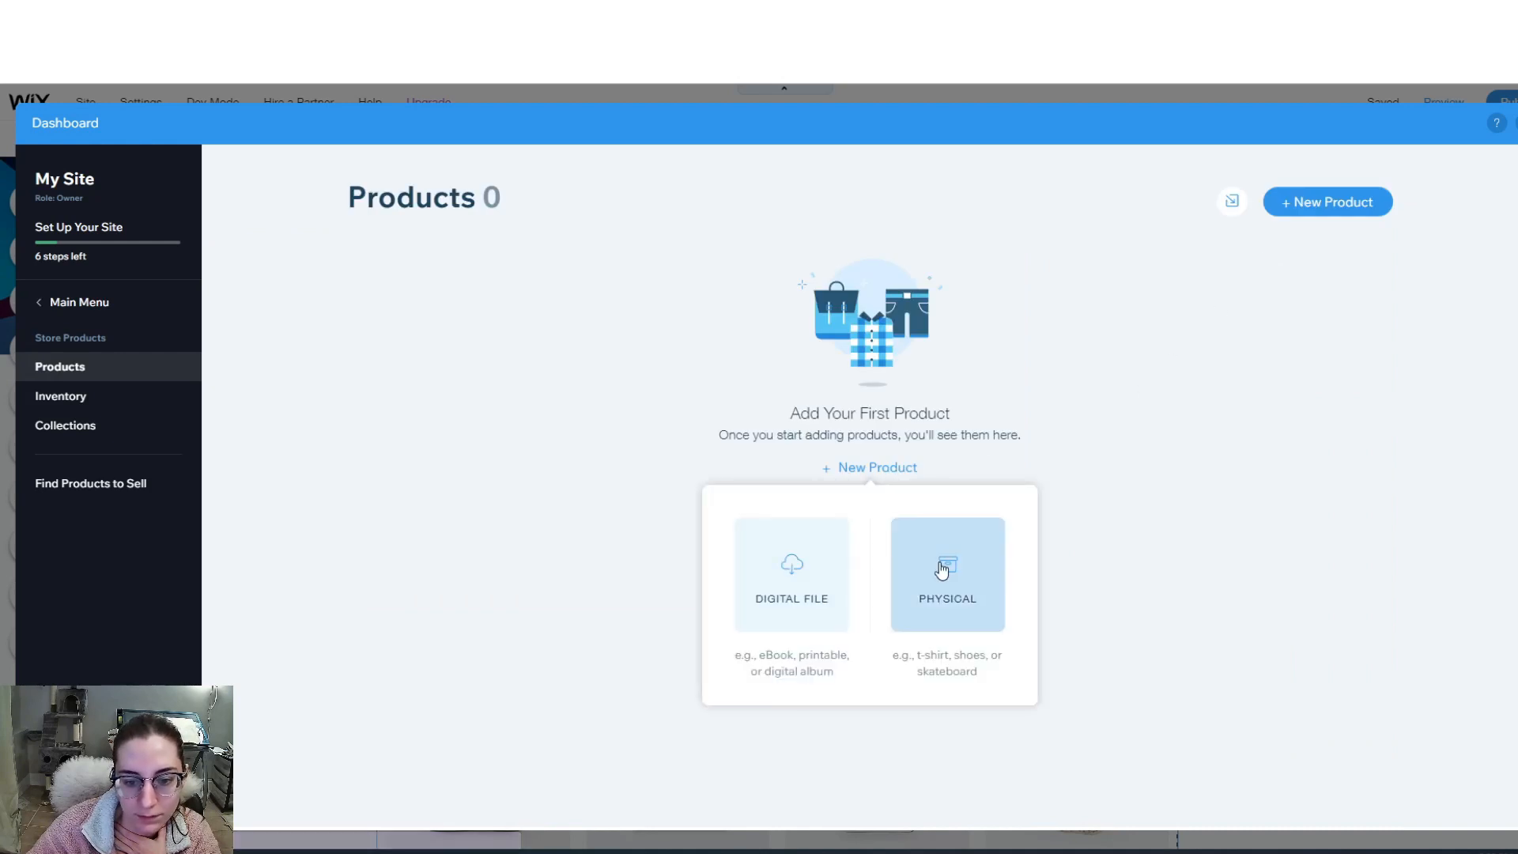
left_click(941, 567)
- Review the Custom pet portrait product and its five price variants, then save it
scroll(645, 480, "down", 1)
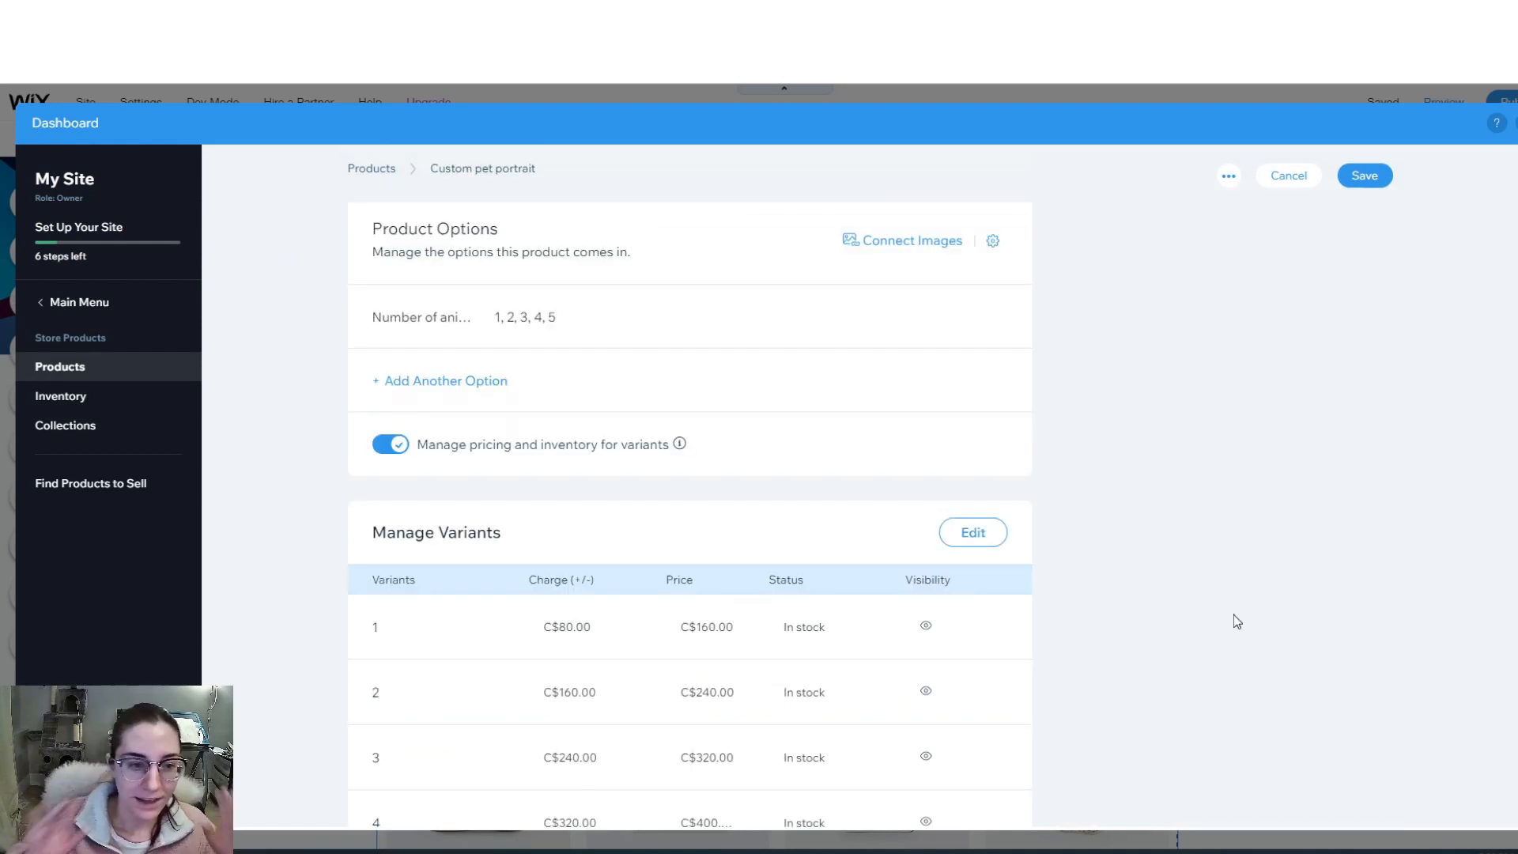
scroll(1235, 616, "up", 15)
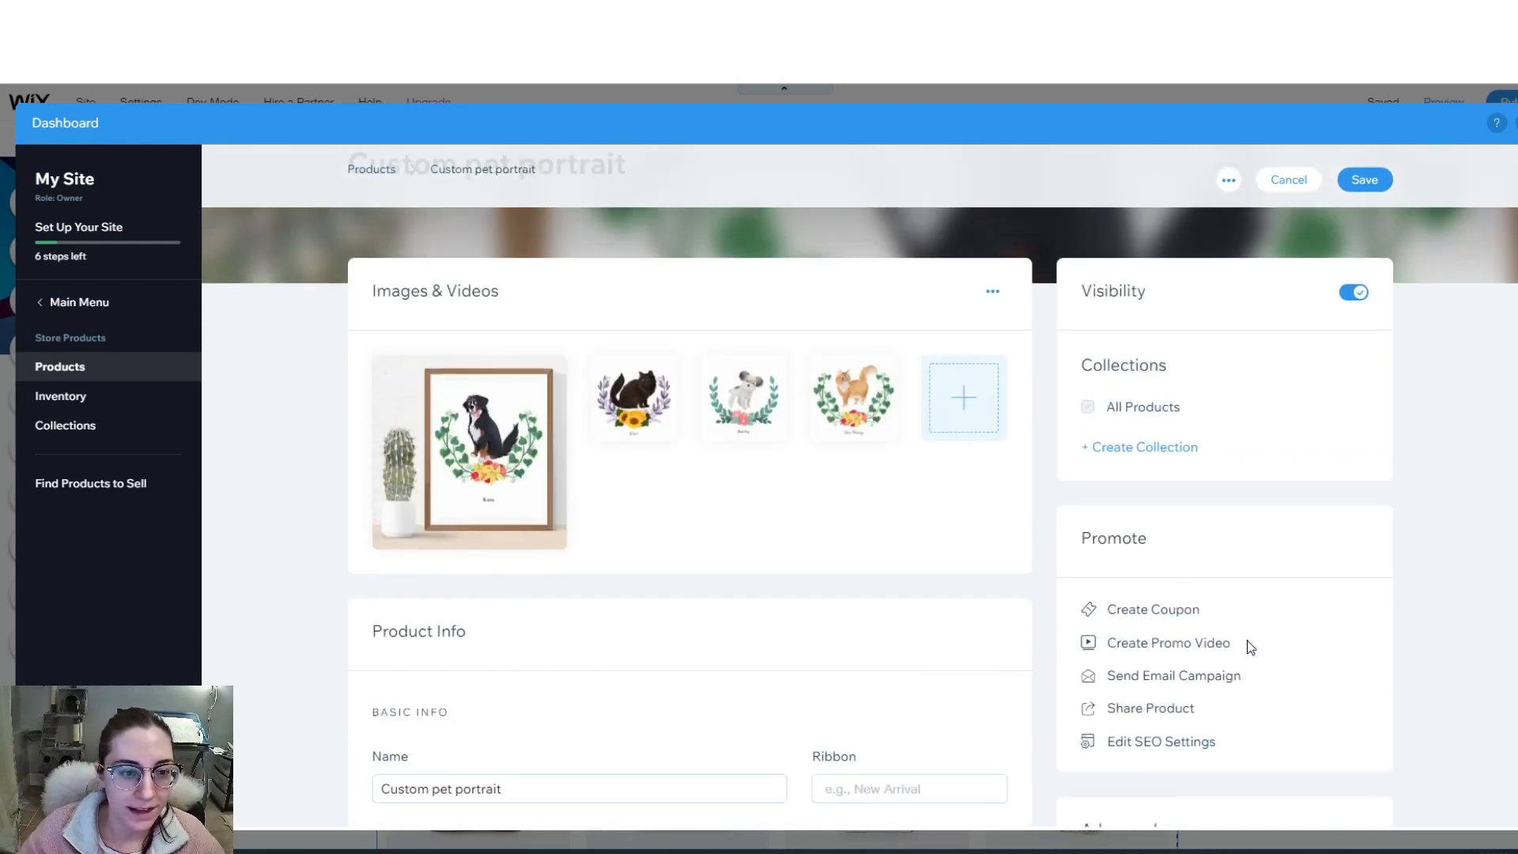
scroll(735, 491, "down", 2)
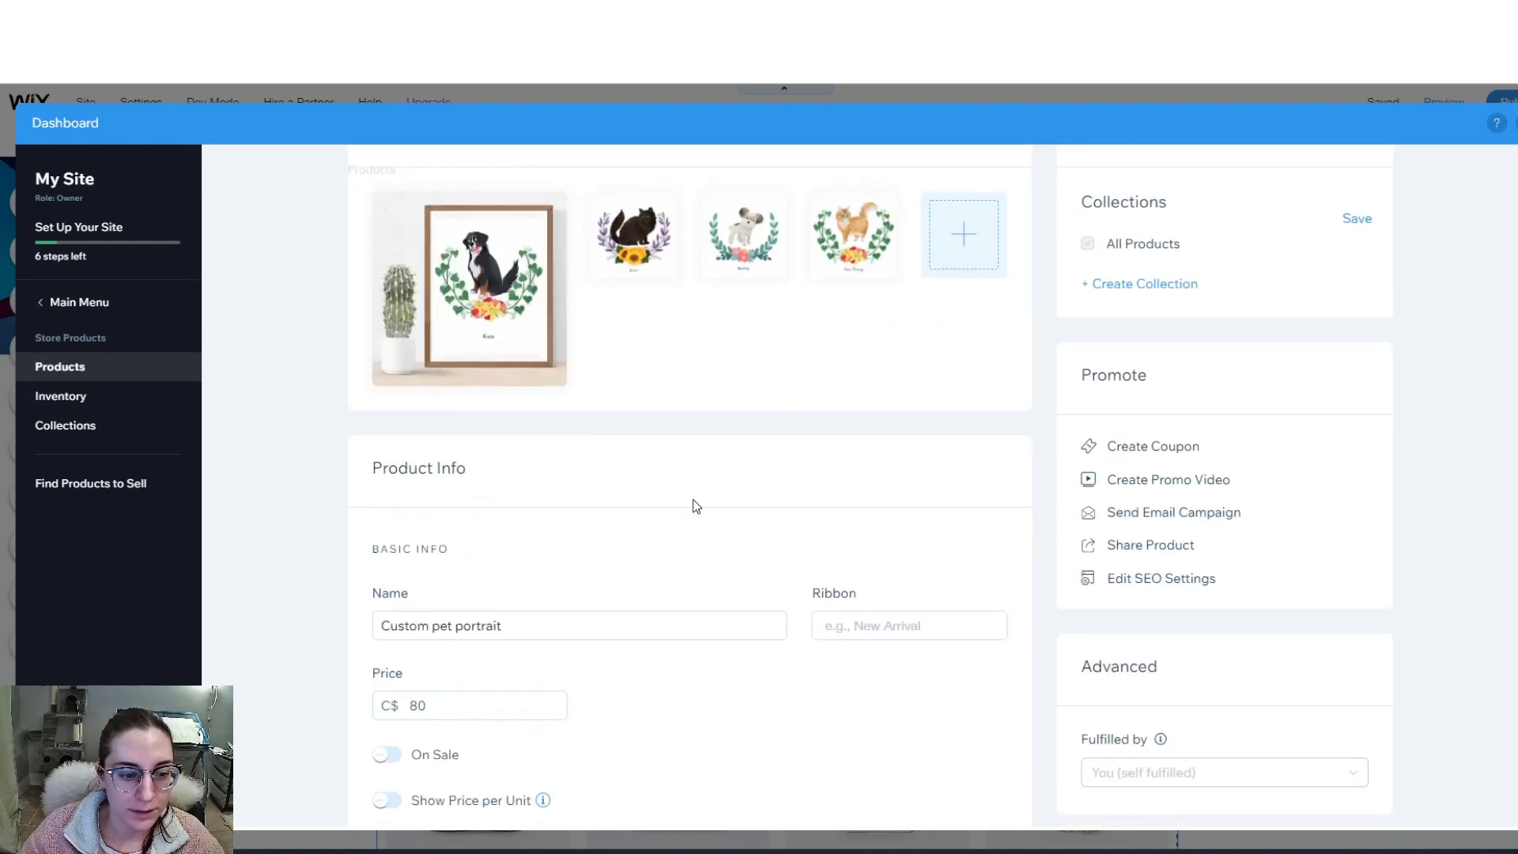
scroll(499, 625, "down", 2)
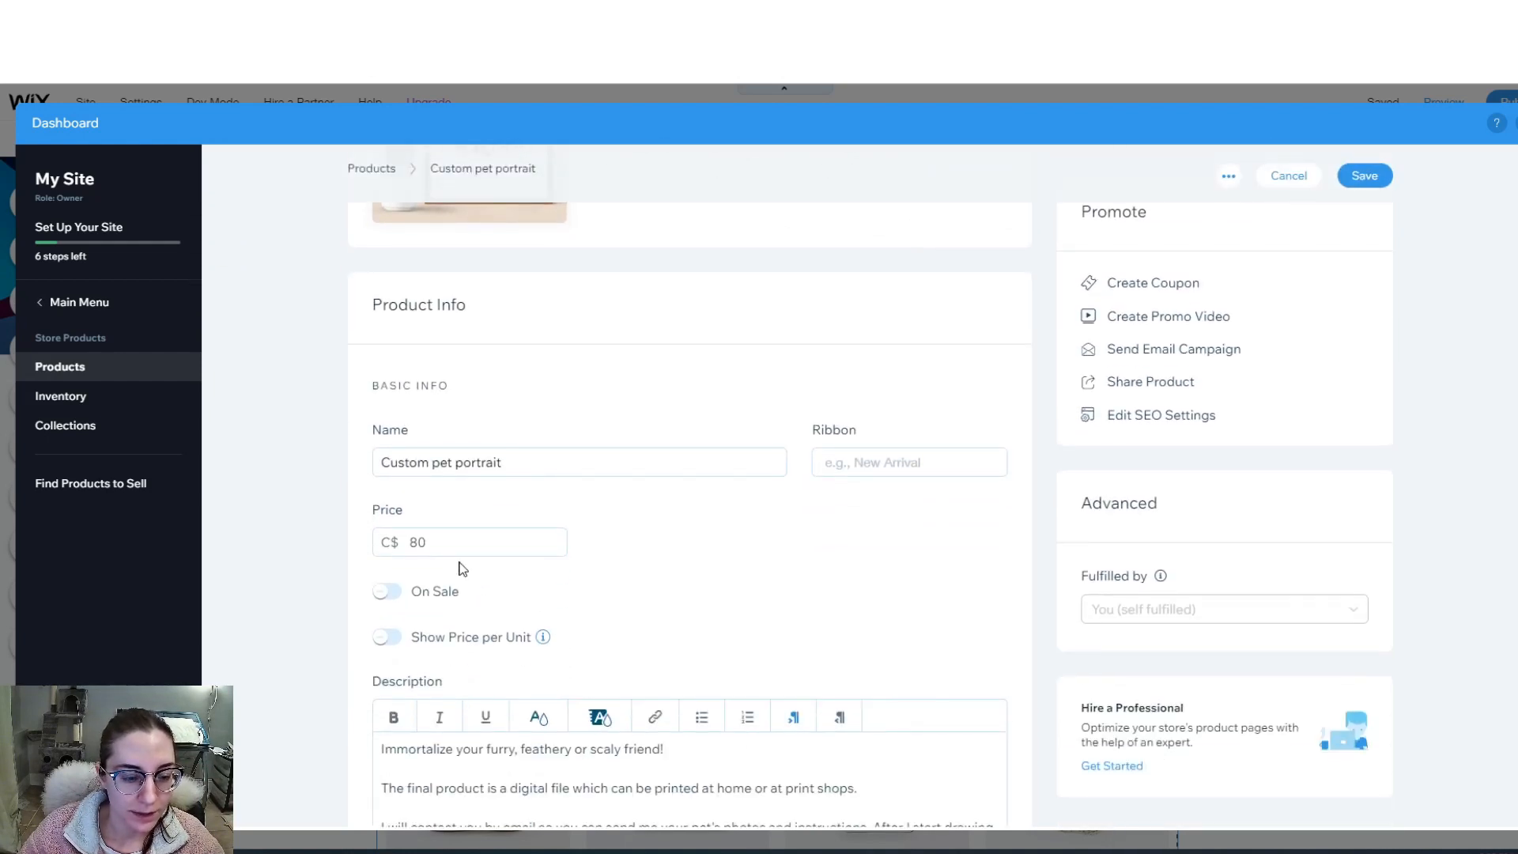
scroll(455, 546, "down", 6)
scroll(383, 502, "up", 2)
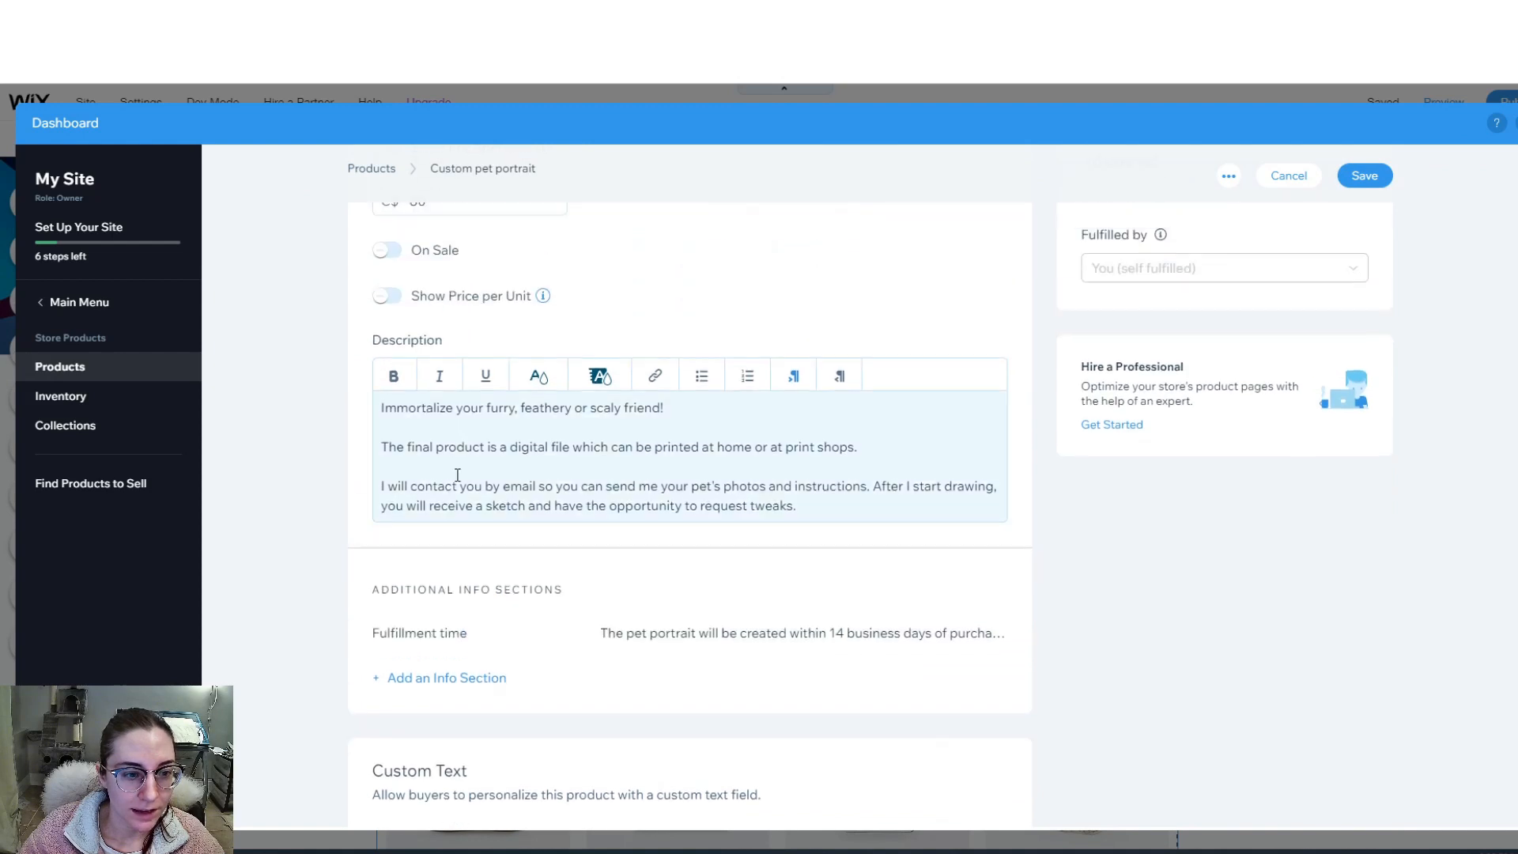
scroll(474, 514, "down", 2)
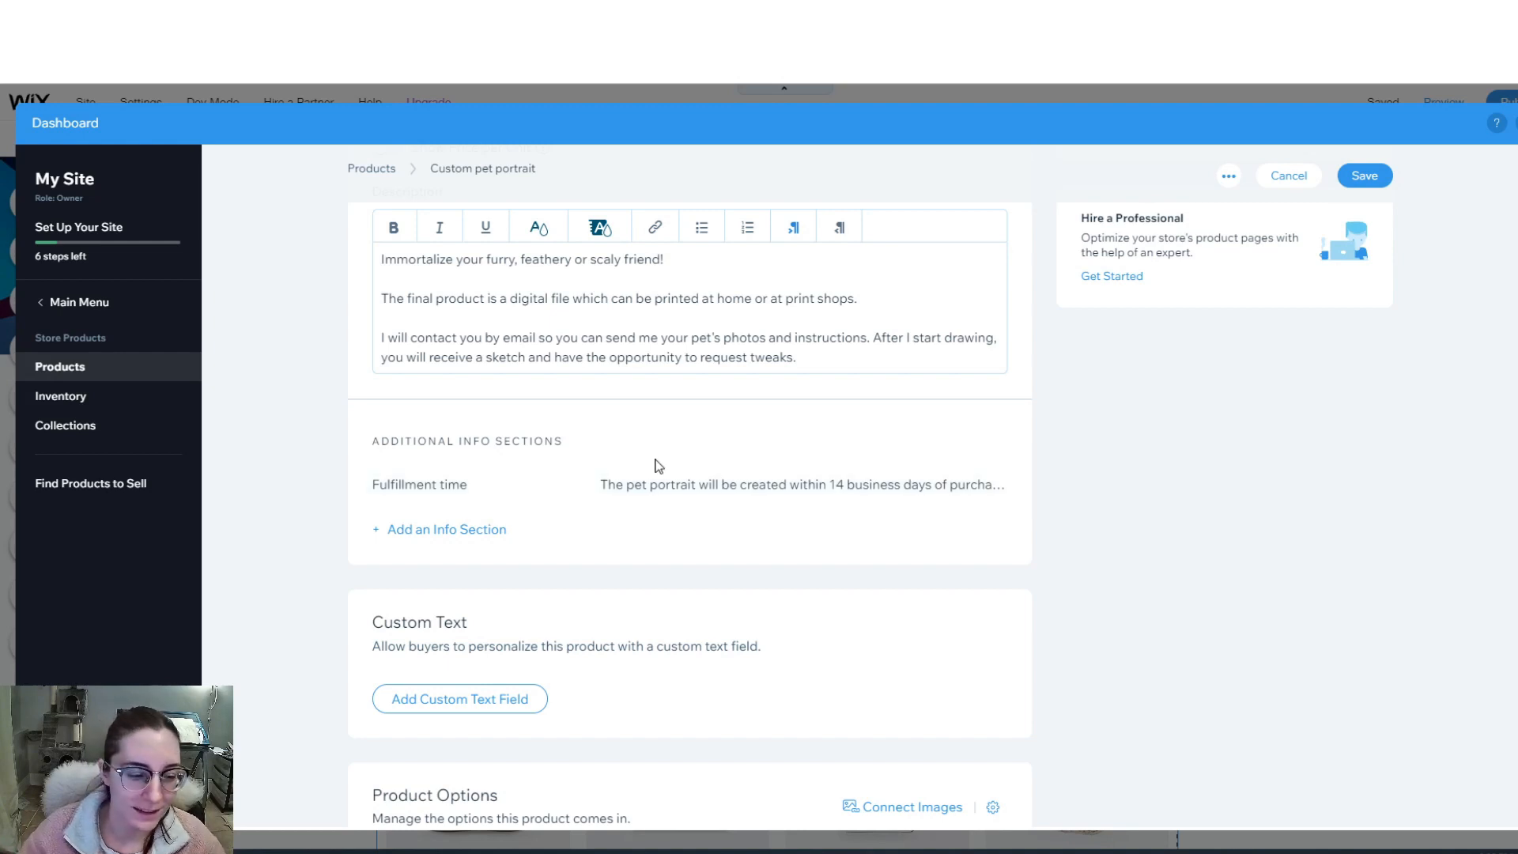
scroll(755, 544, "down", 1)
scroll(755, 544, "down", 2)
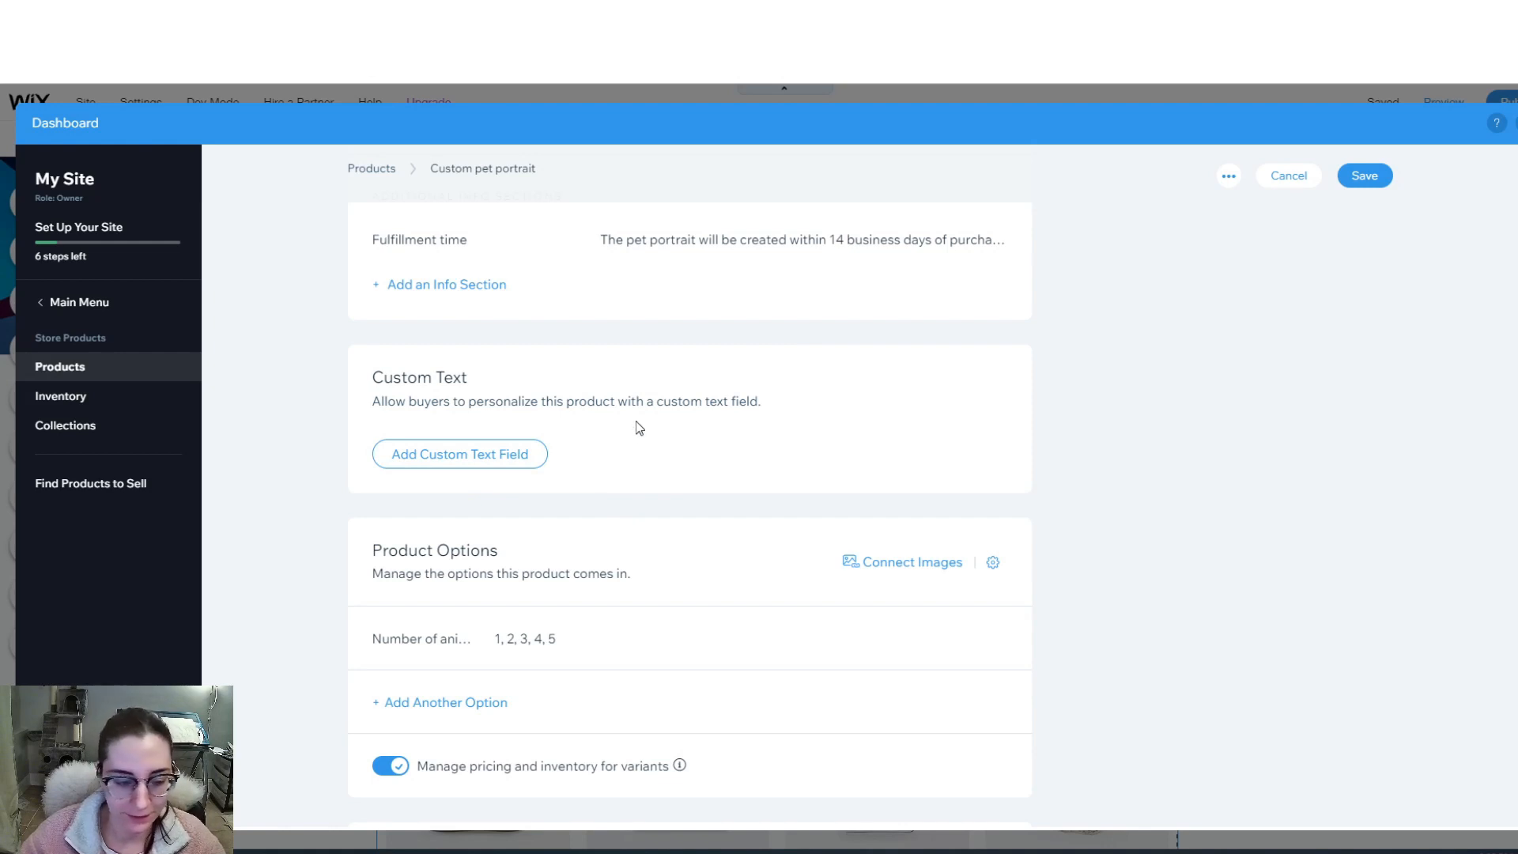
scroll(708, 554, "down", 3)
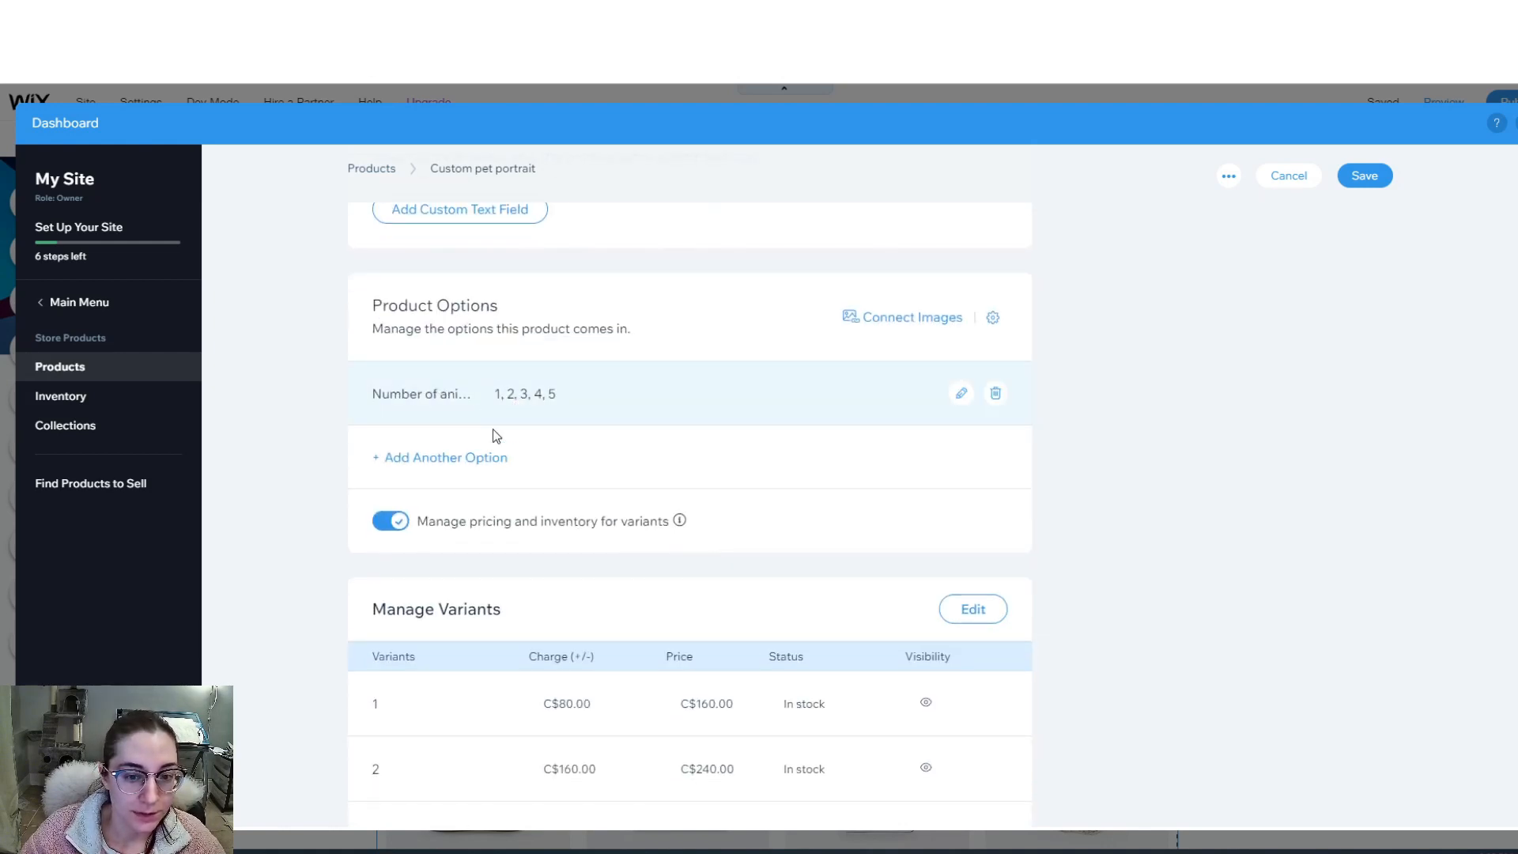
scroll(490, 475, "down", 3)
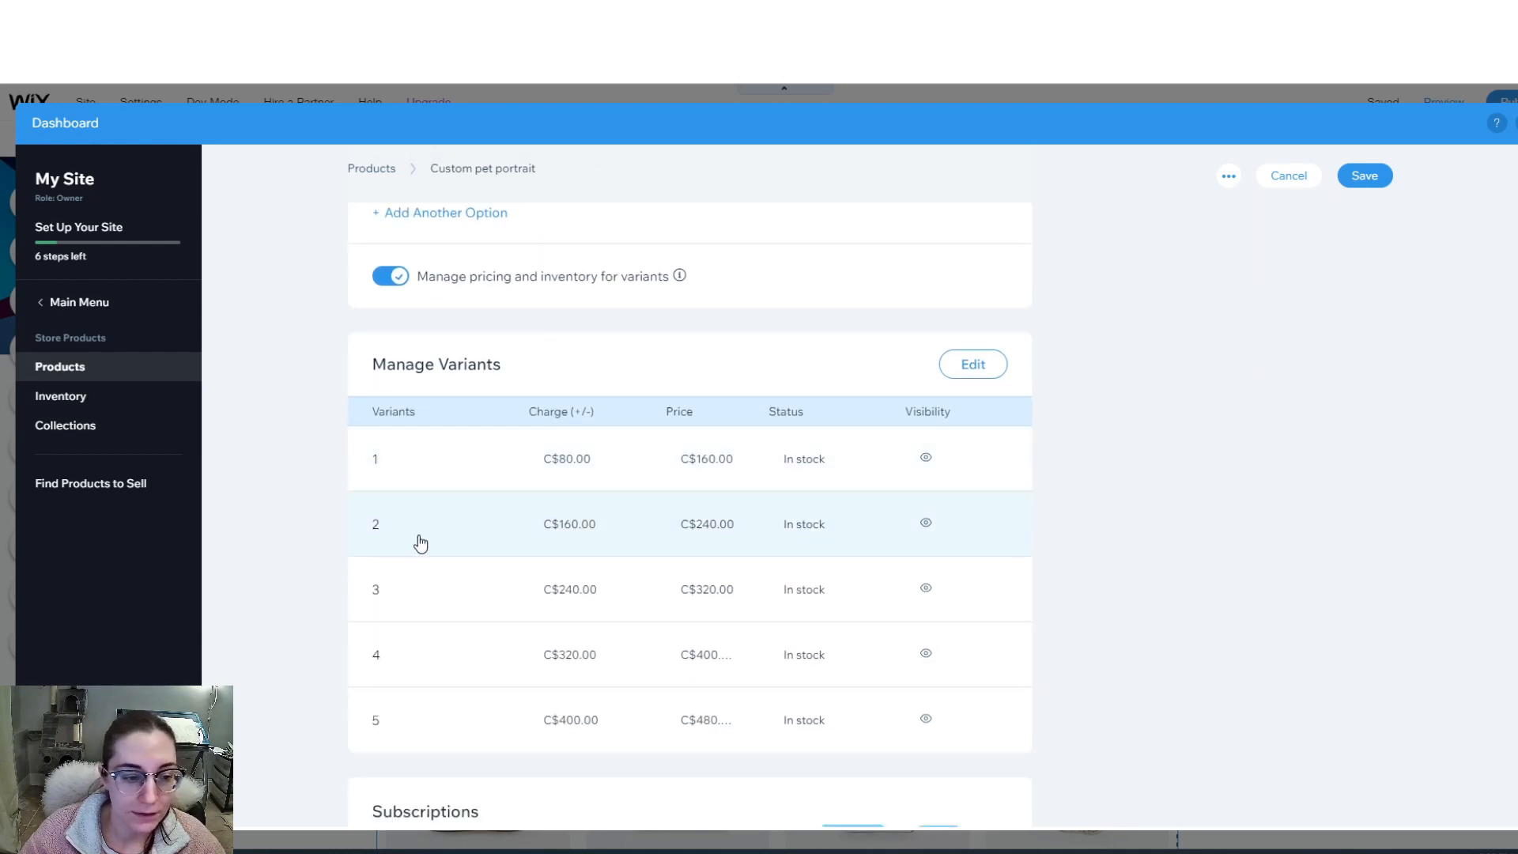
scroll(579, 541, "down", 3)
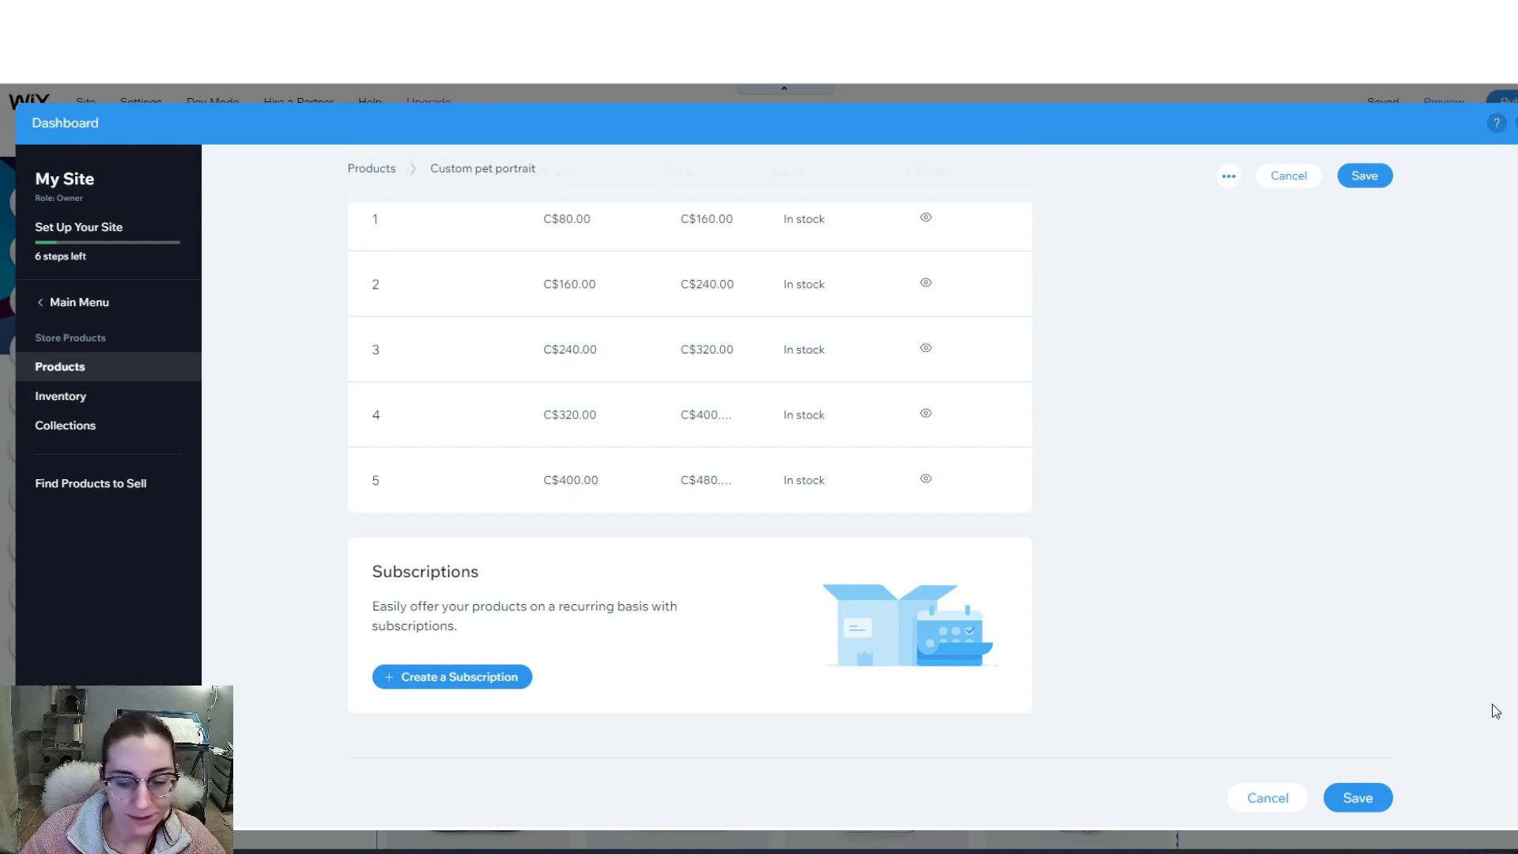
left_click(1382, 799)
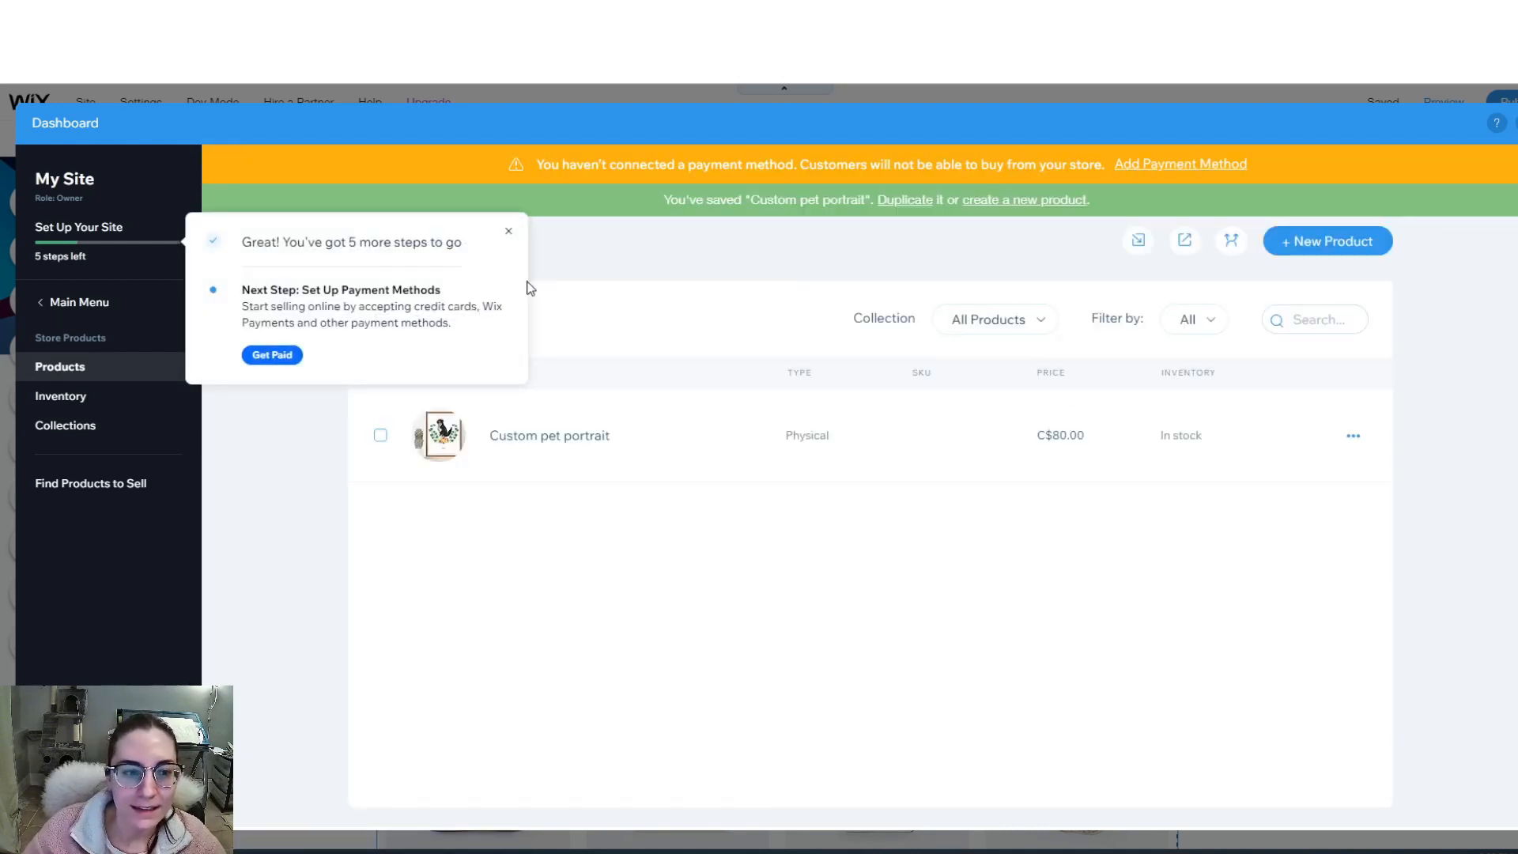
- Add Credit/Debit Cards and PayPal as the store's payment methods
left_click(278, 360)
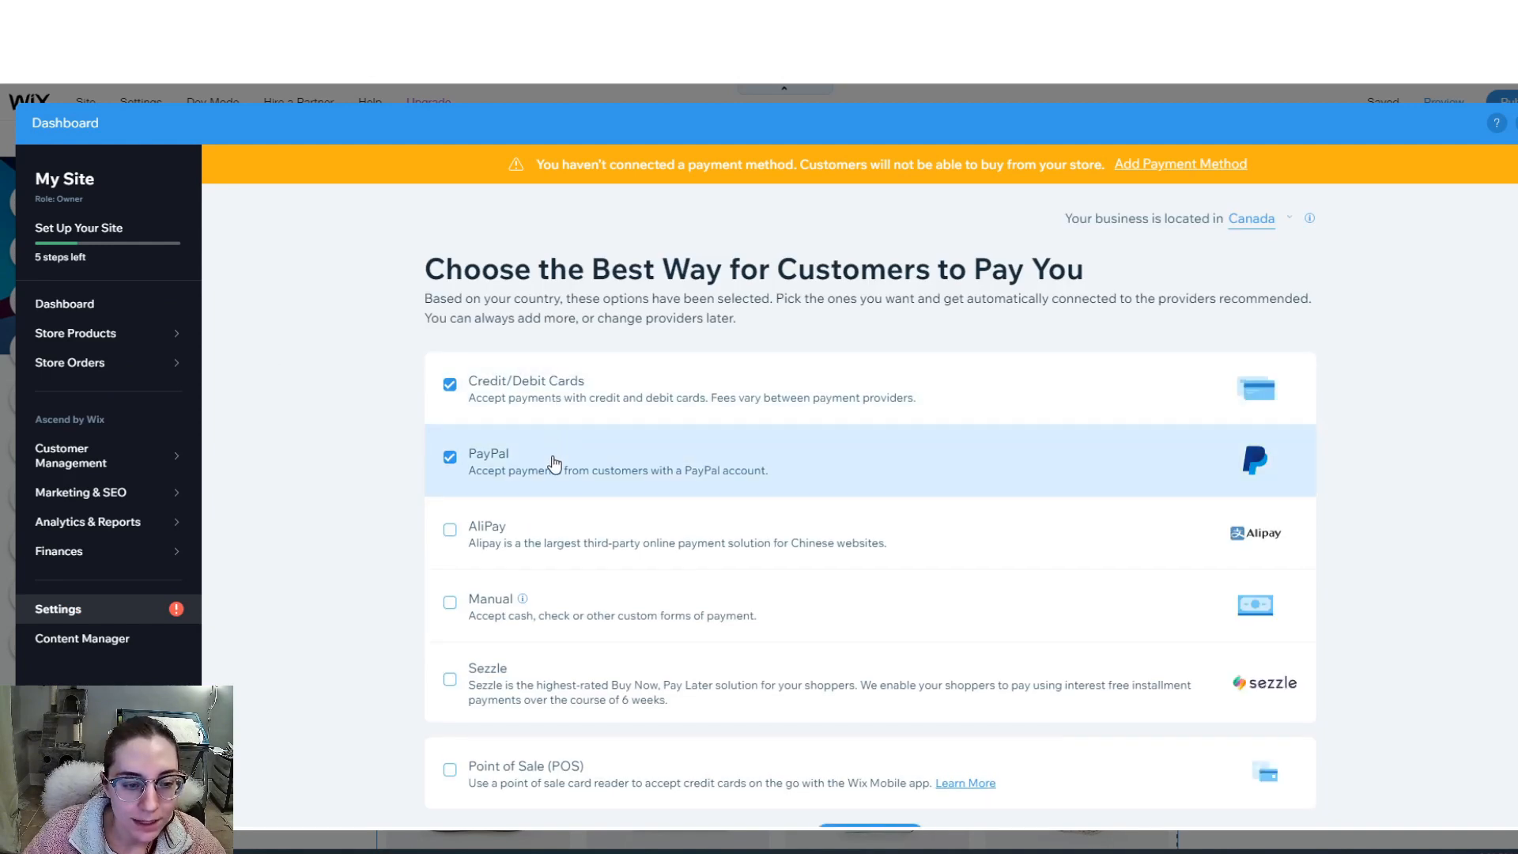
scroll(407, 494, "down", 1)
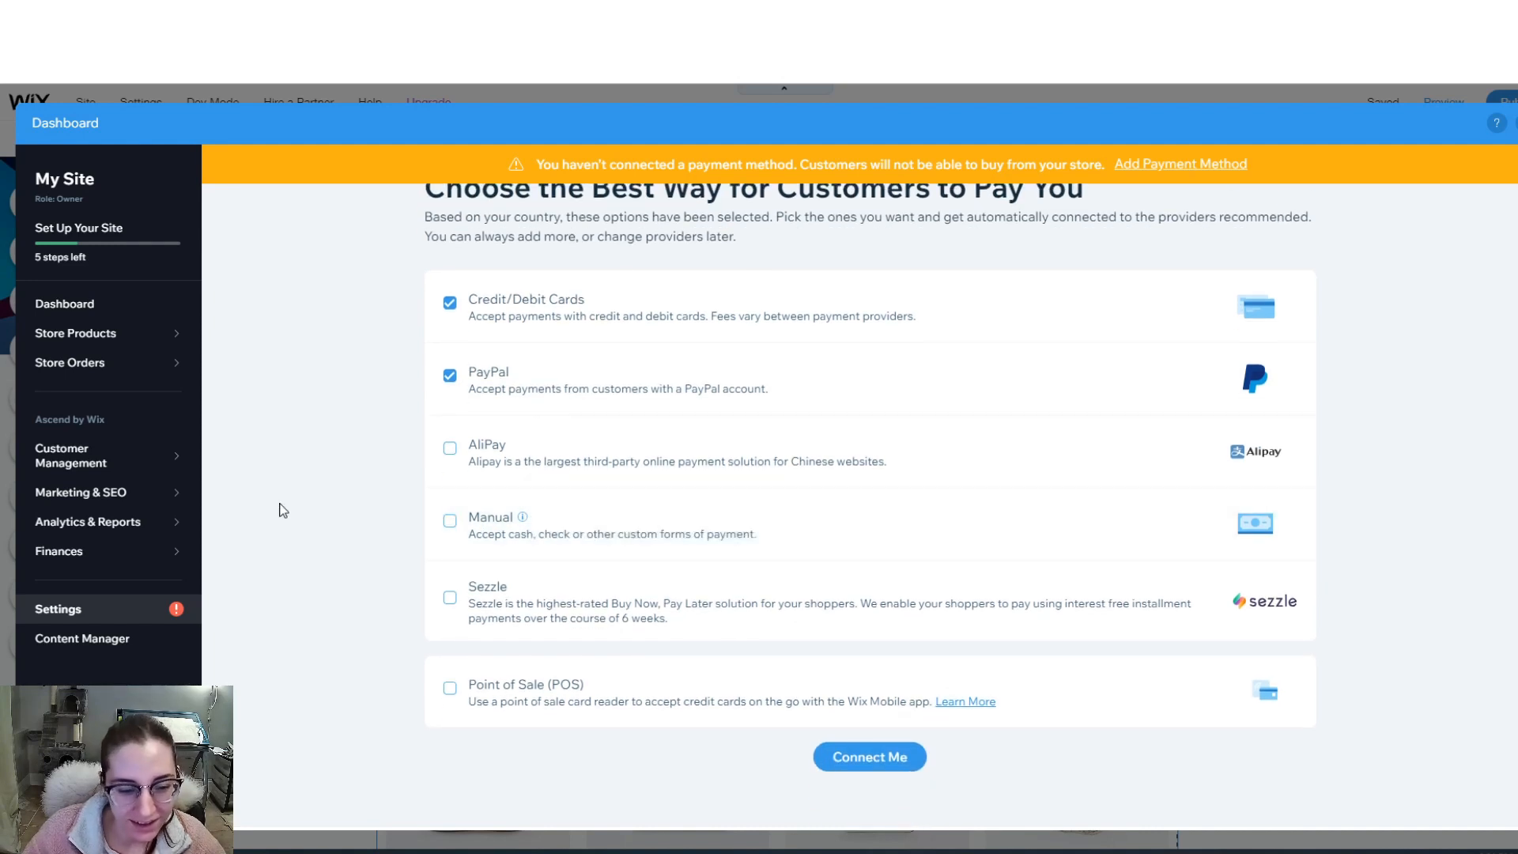
scroll(332, 491, "up", 1)
scroll(831, 712, "down", 2)
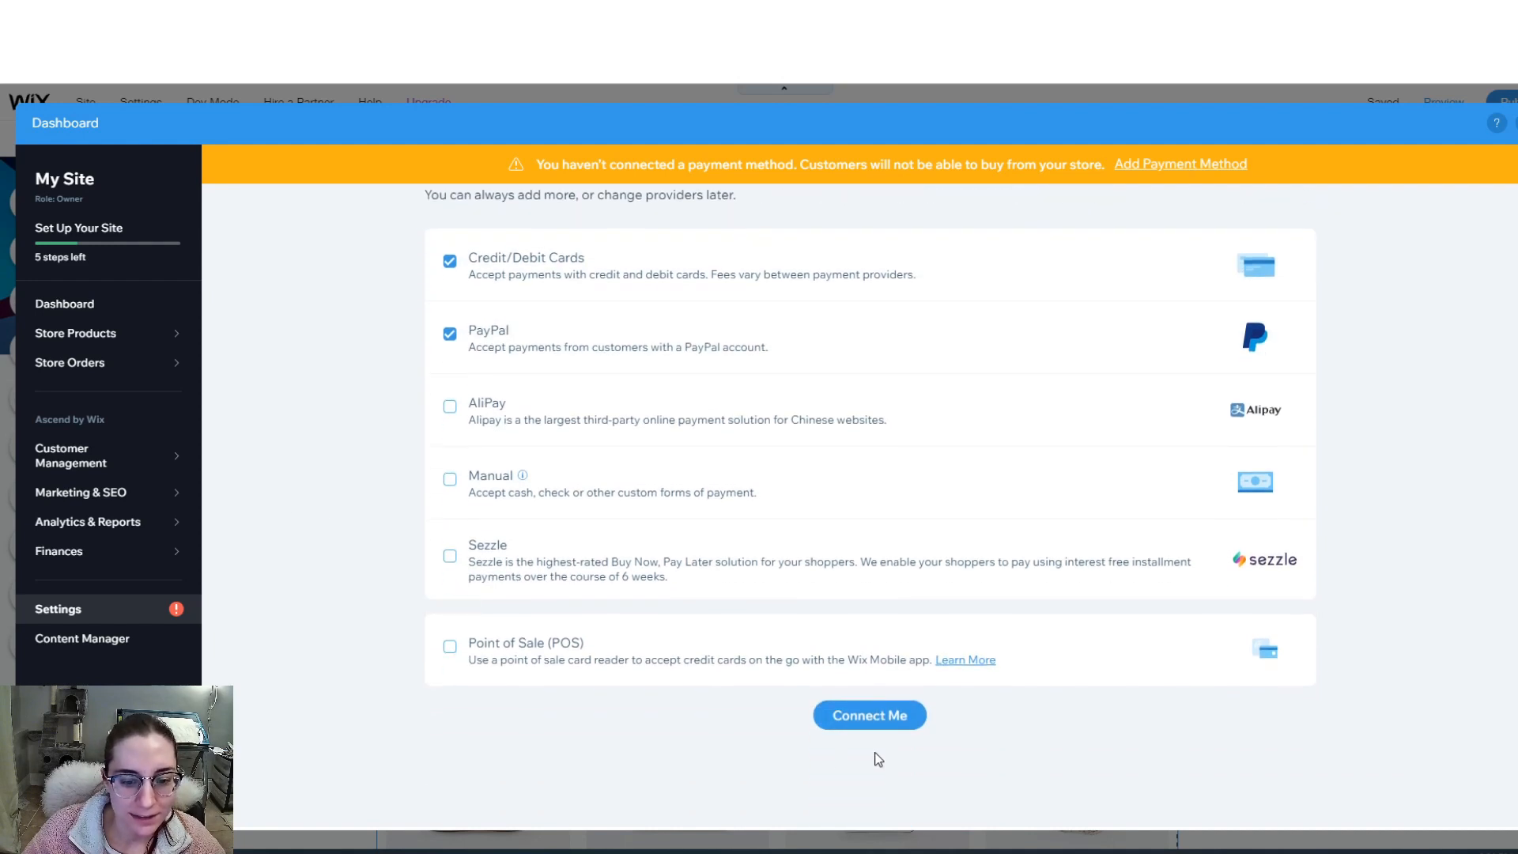
left_click(888, 718)
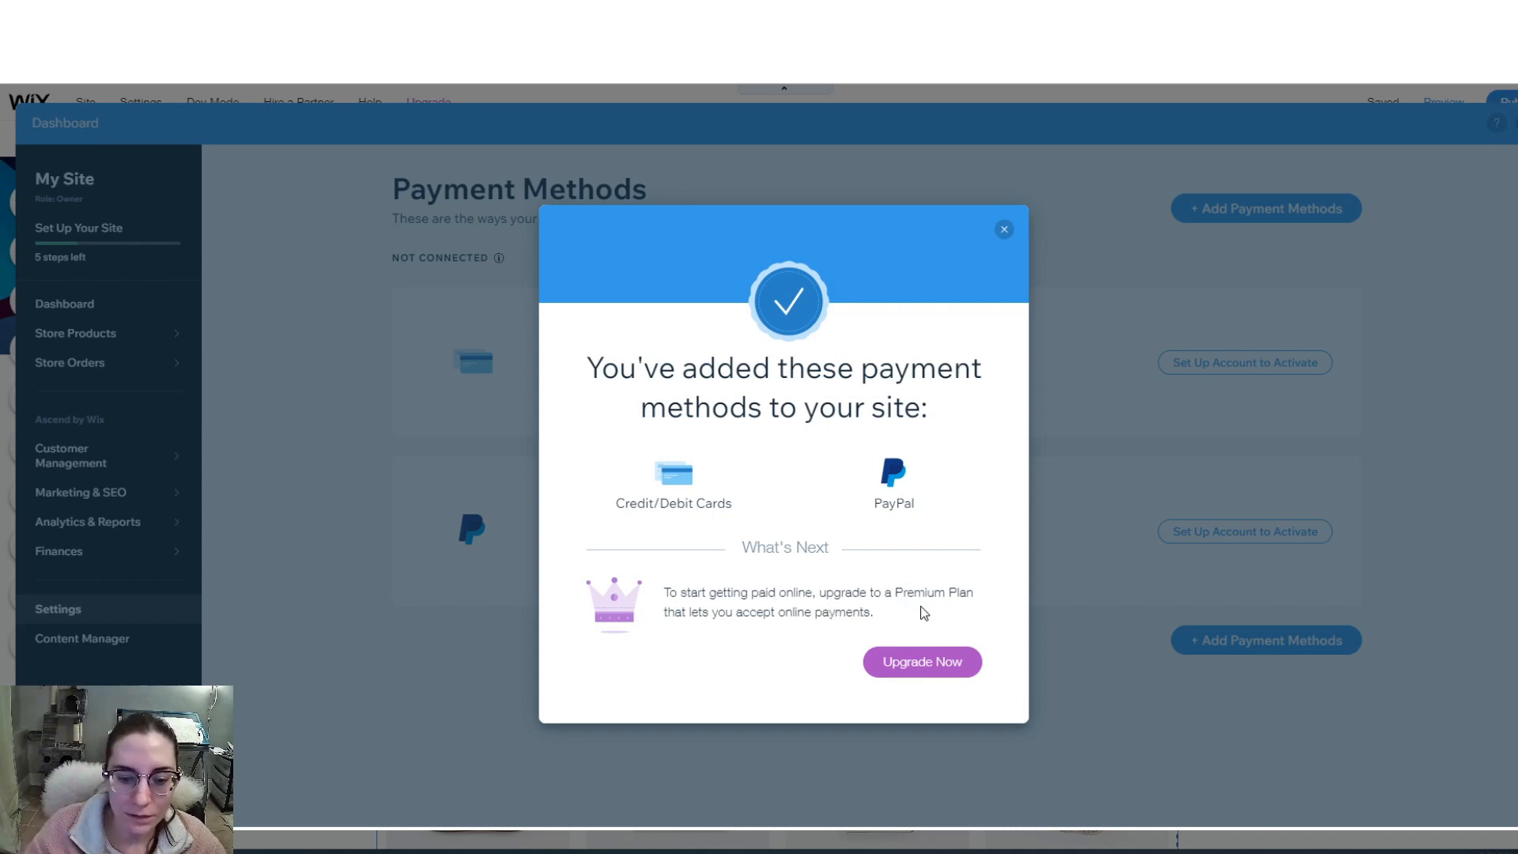
left_click(924, 663)
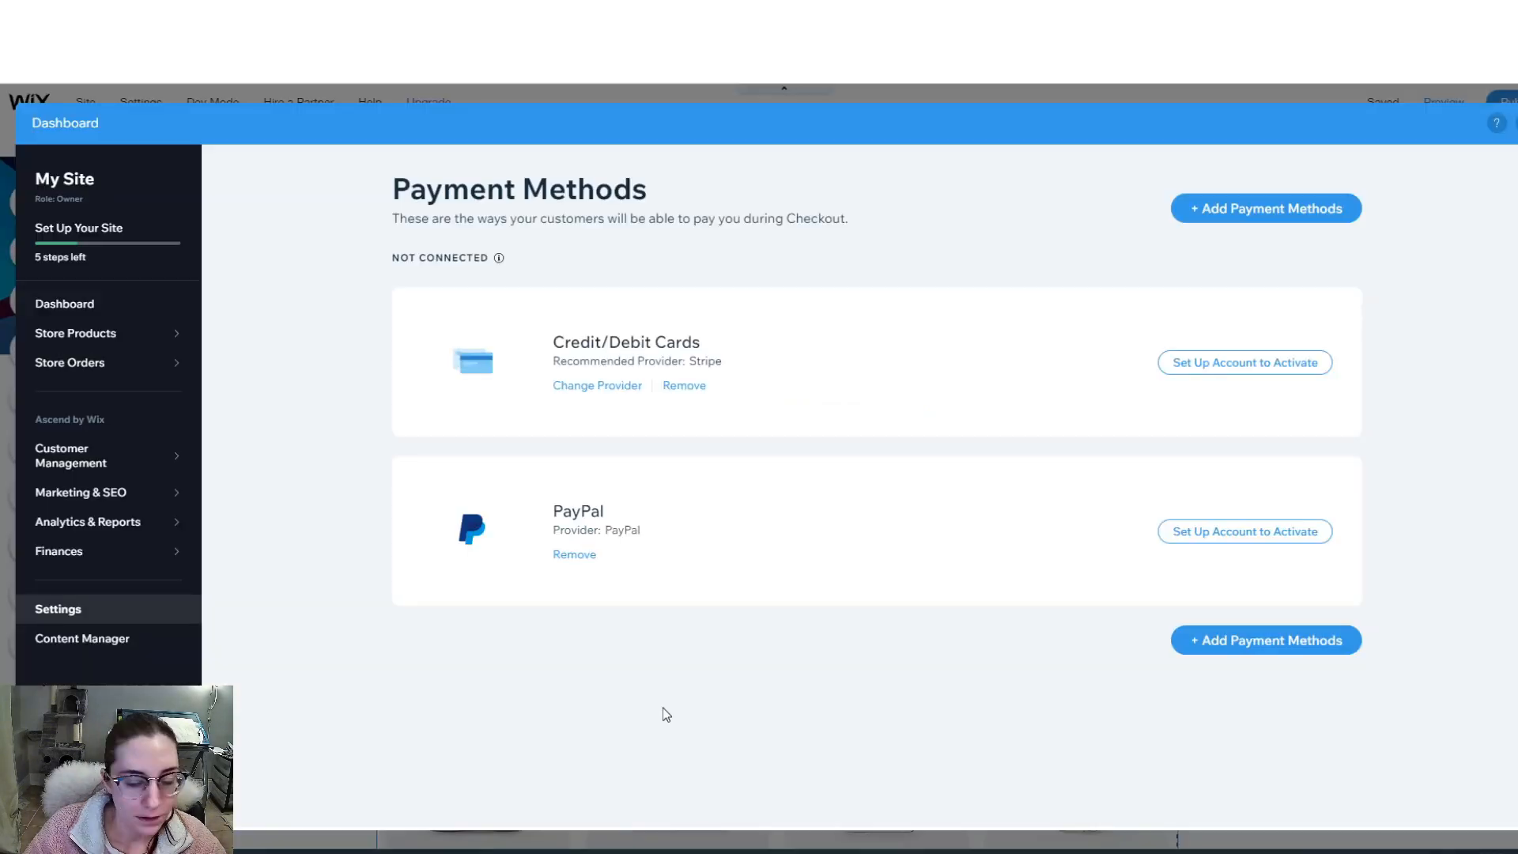
- Skip the Stripe card setup and connect an existing PayPal account to the site
left_click(1222, 365)
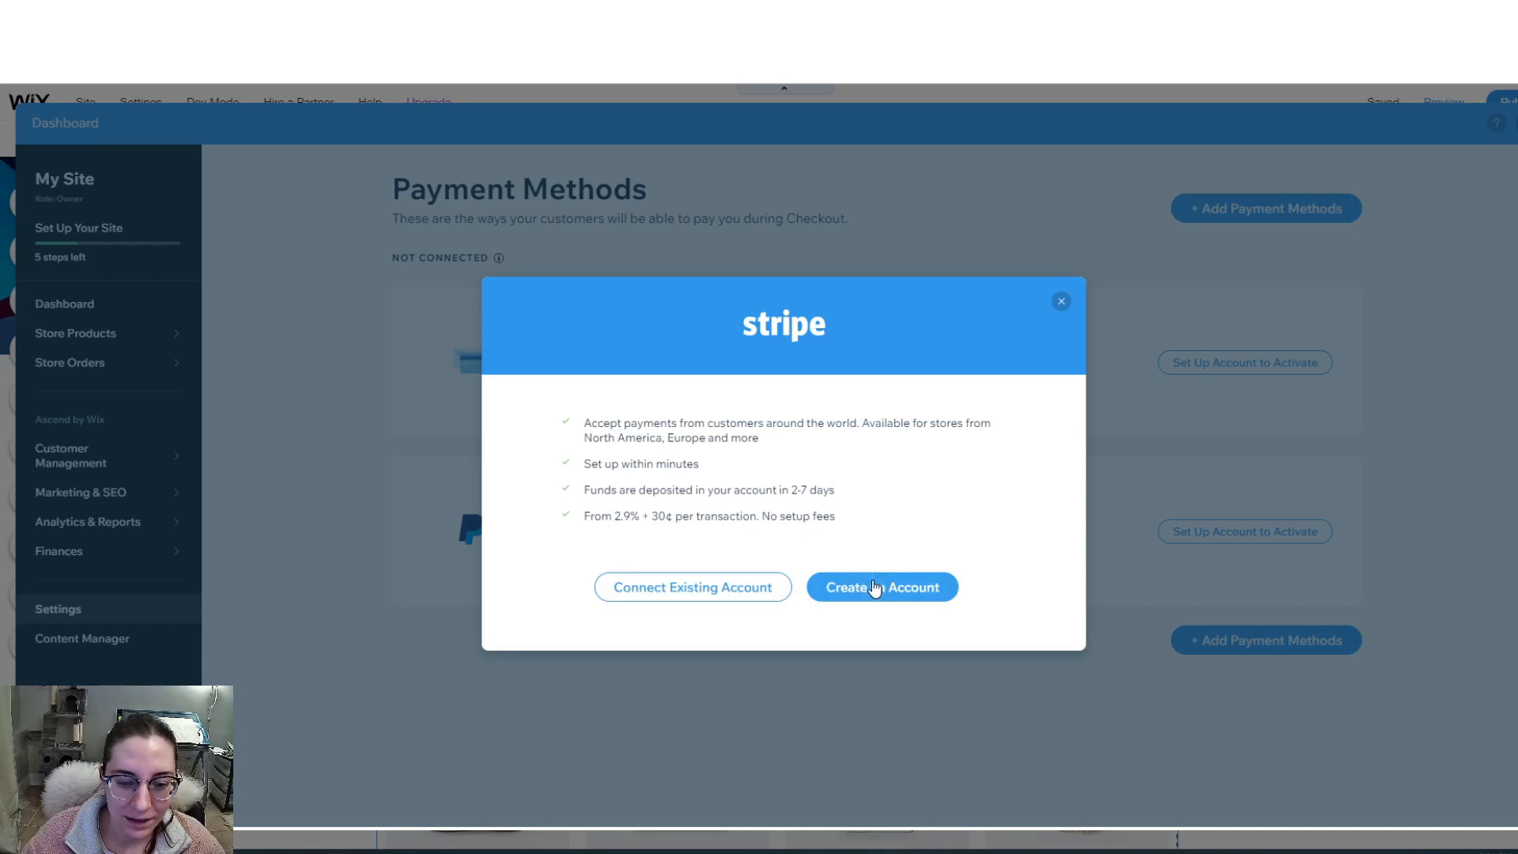
left_click(707, 599)
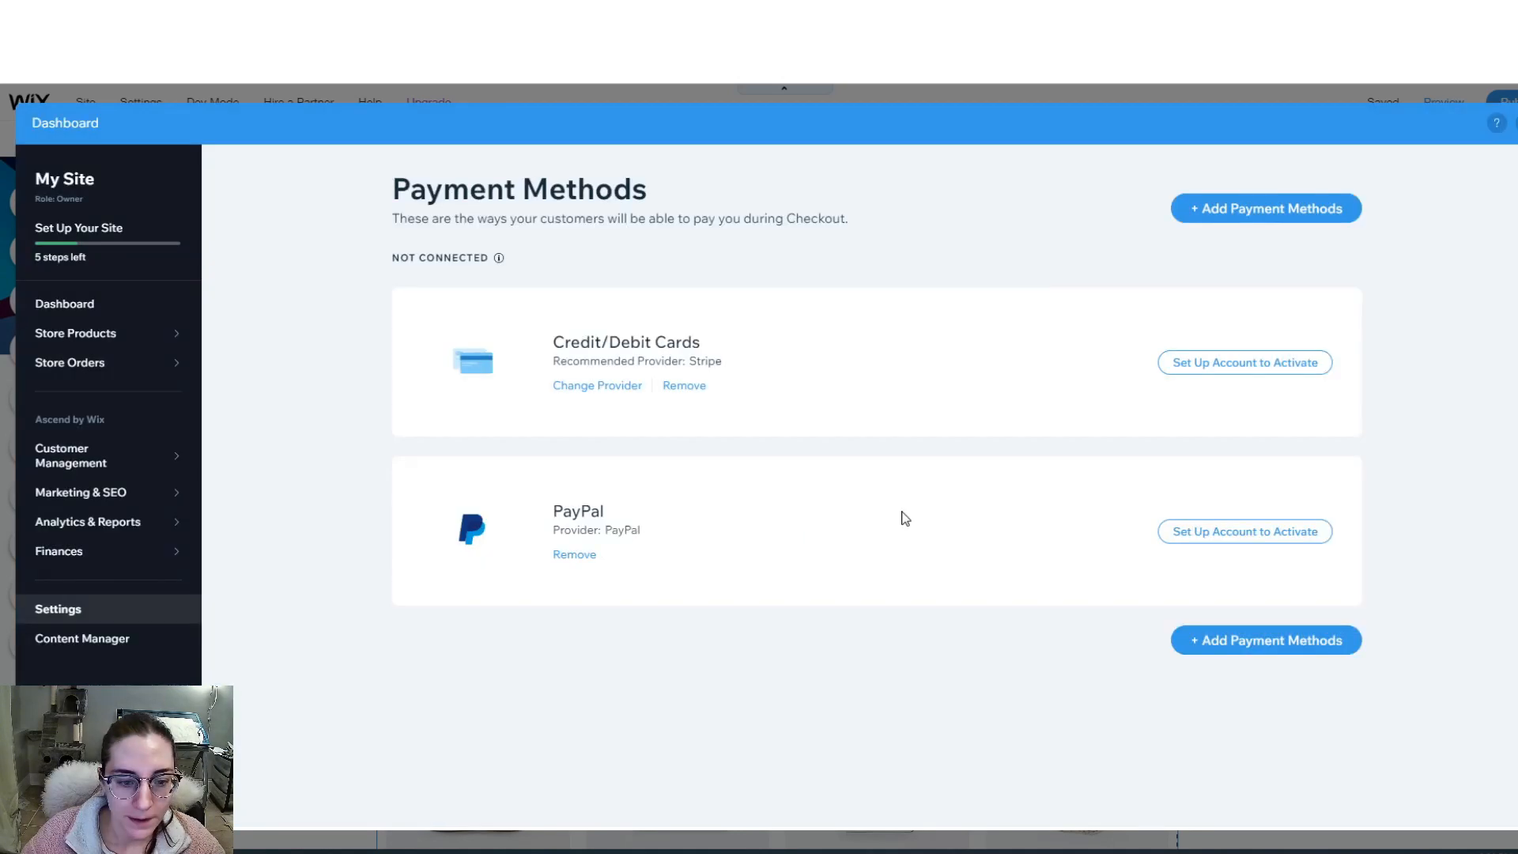
left_click(1254, 533)
left_click(735, 579)
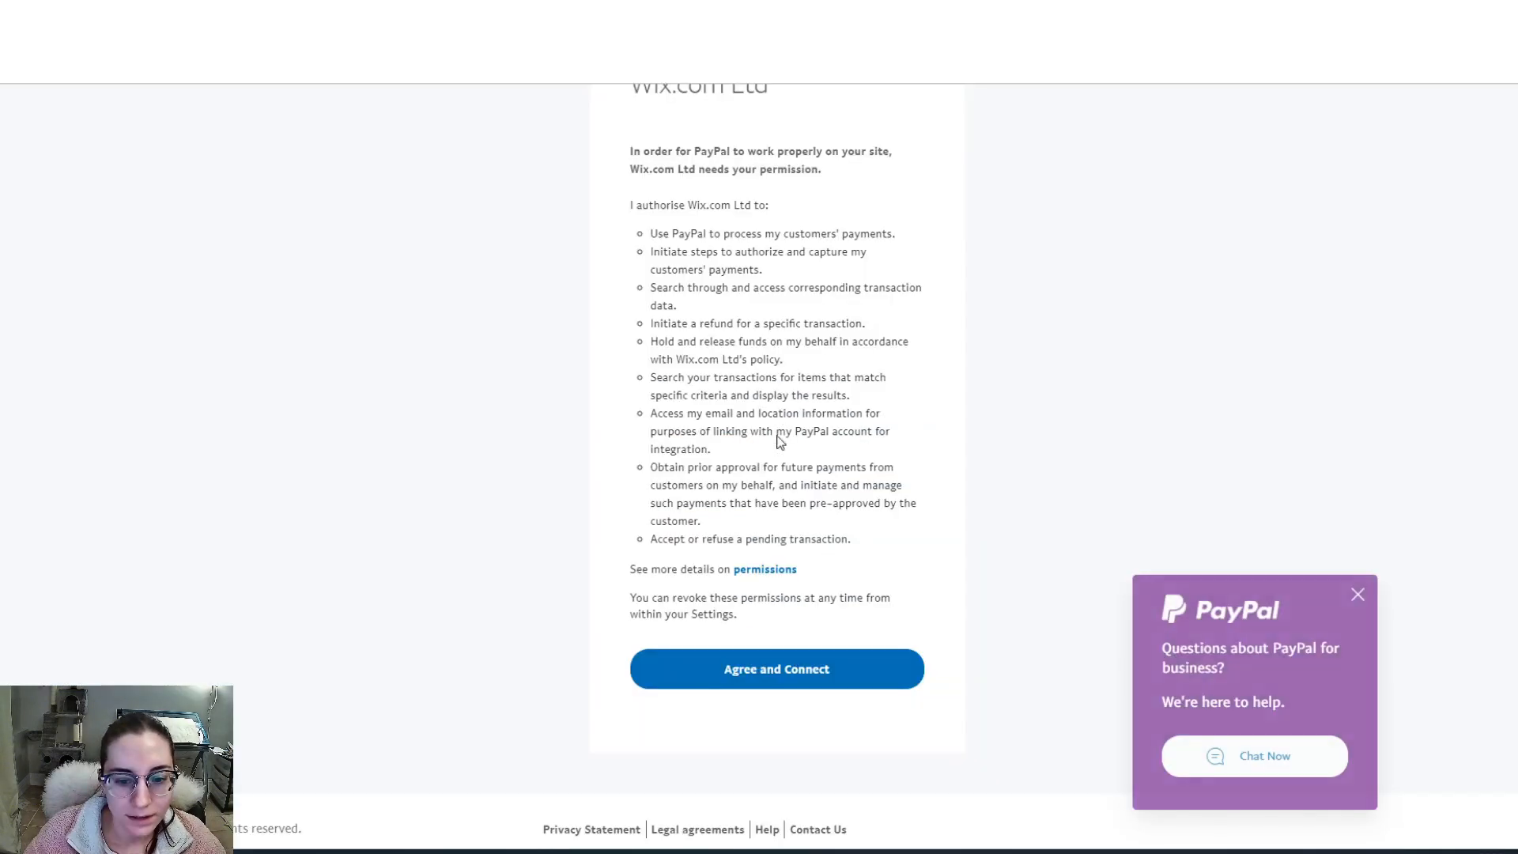
left_click(779, 669)
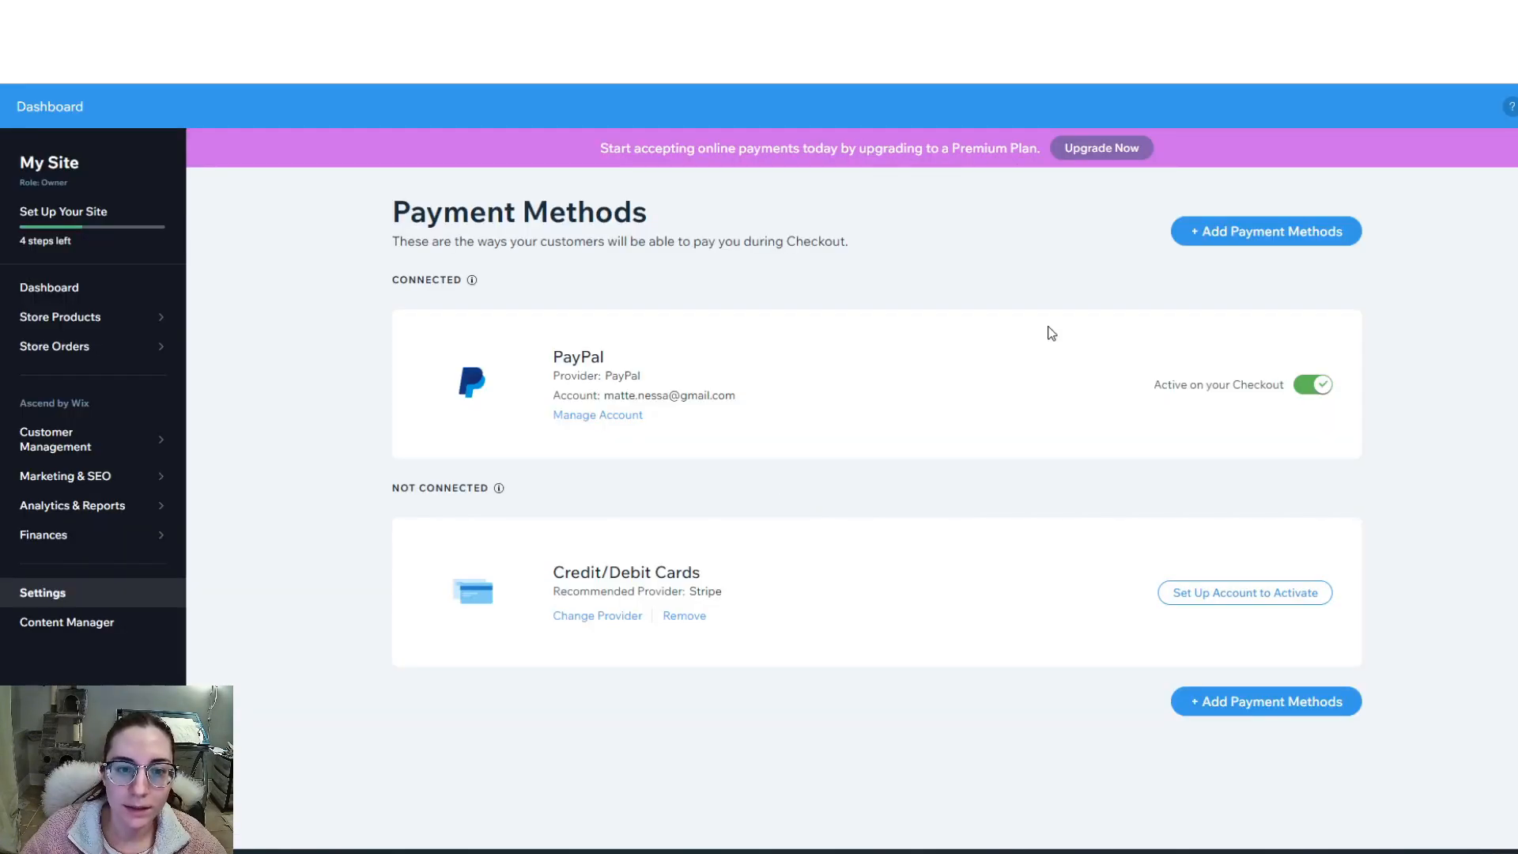
mouse_move(59, 449)
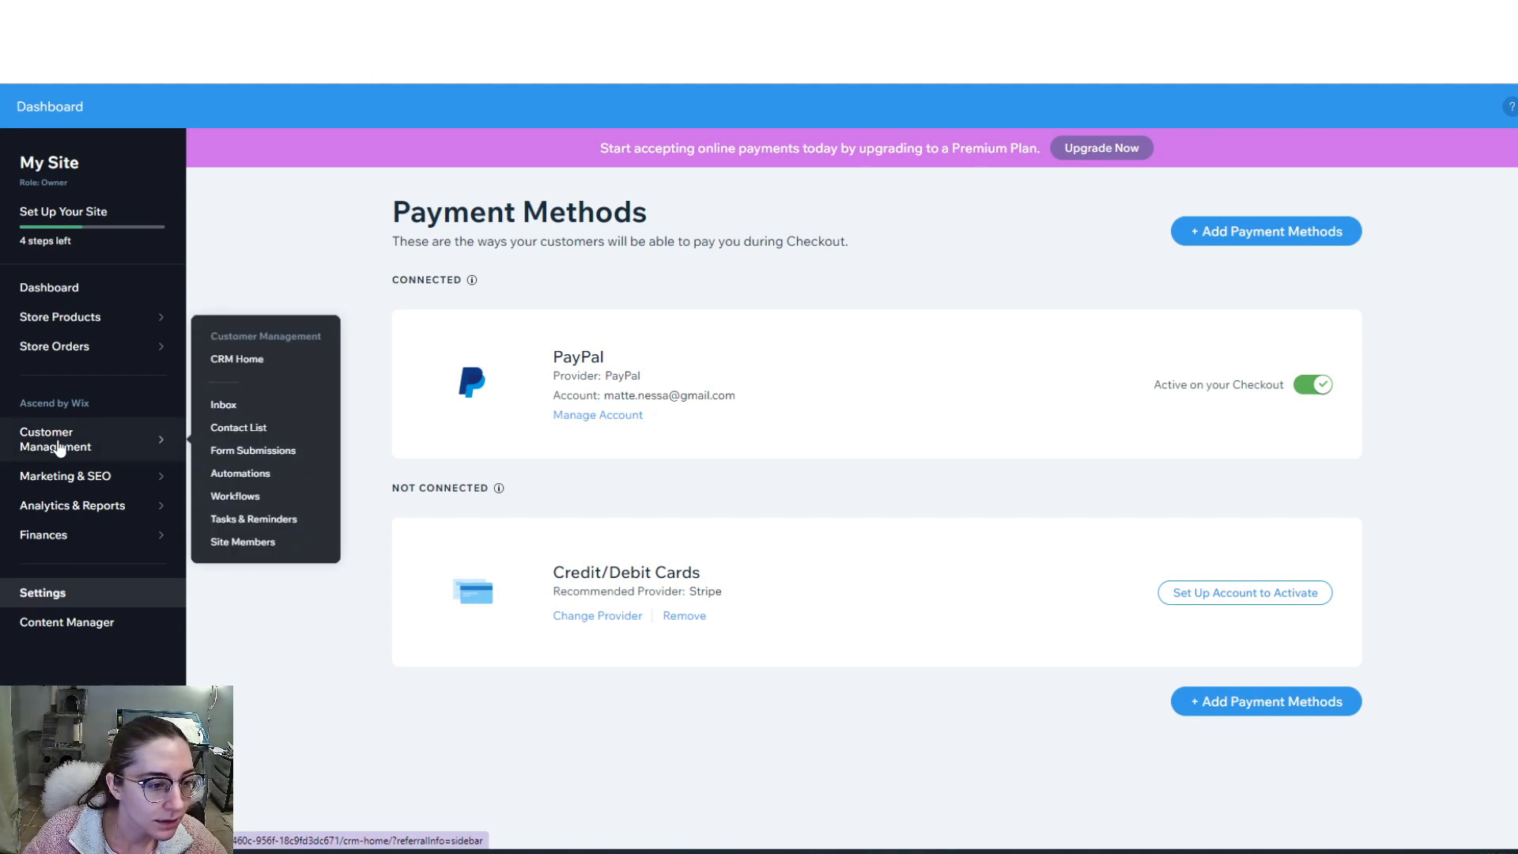
- Open the customer Contact List and scroll through the CRM Home page
left_click(238, 428)
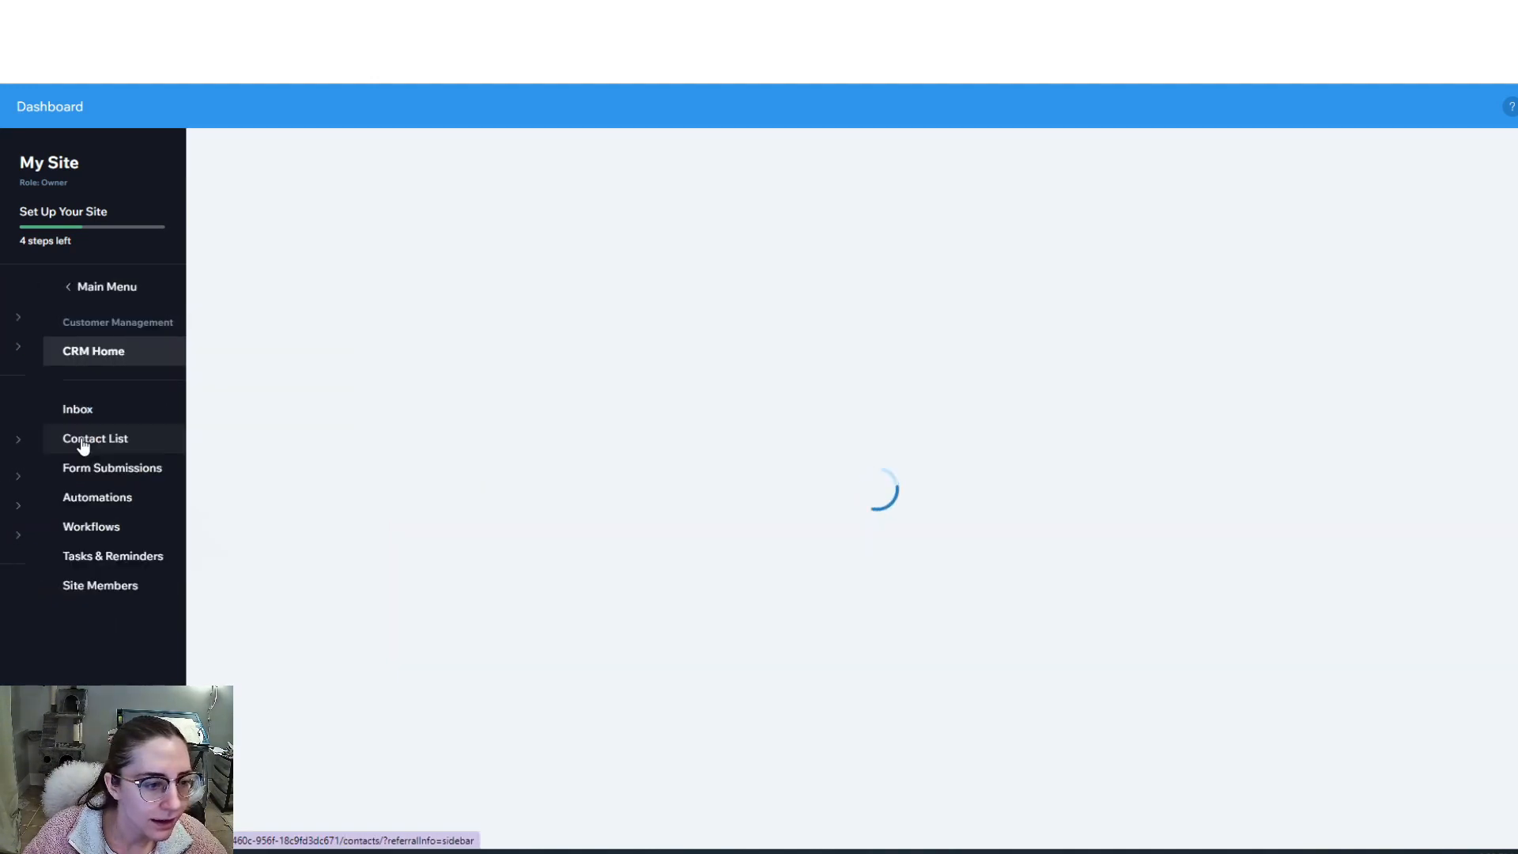
scroll(590, 435, "down", 3)
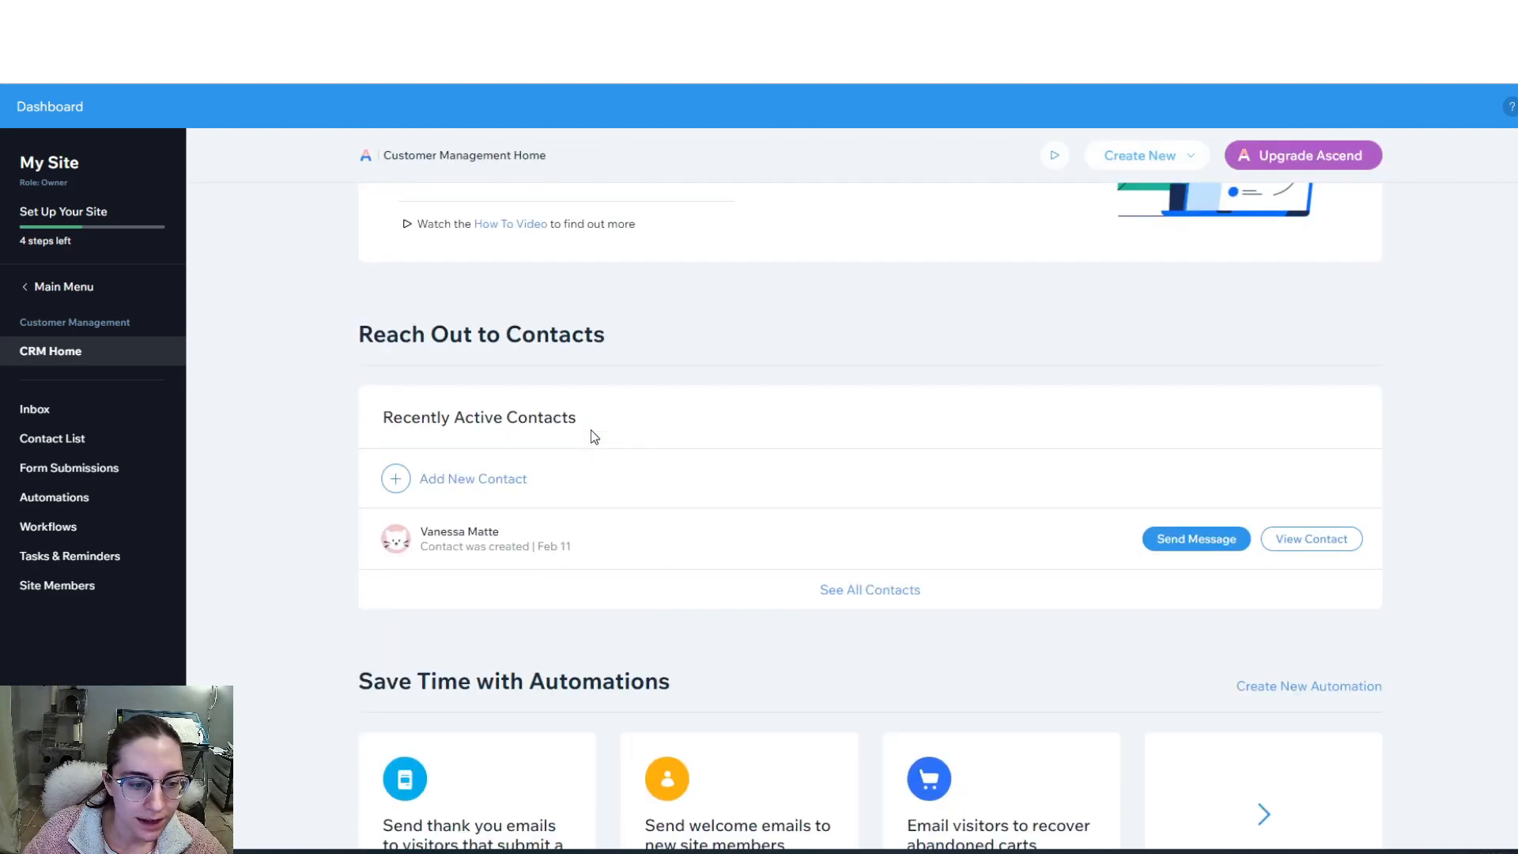
scroll(591, 432, "down", 4)
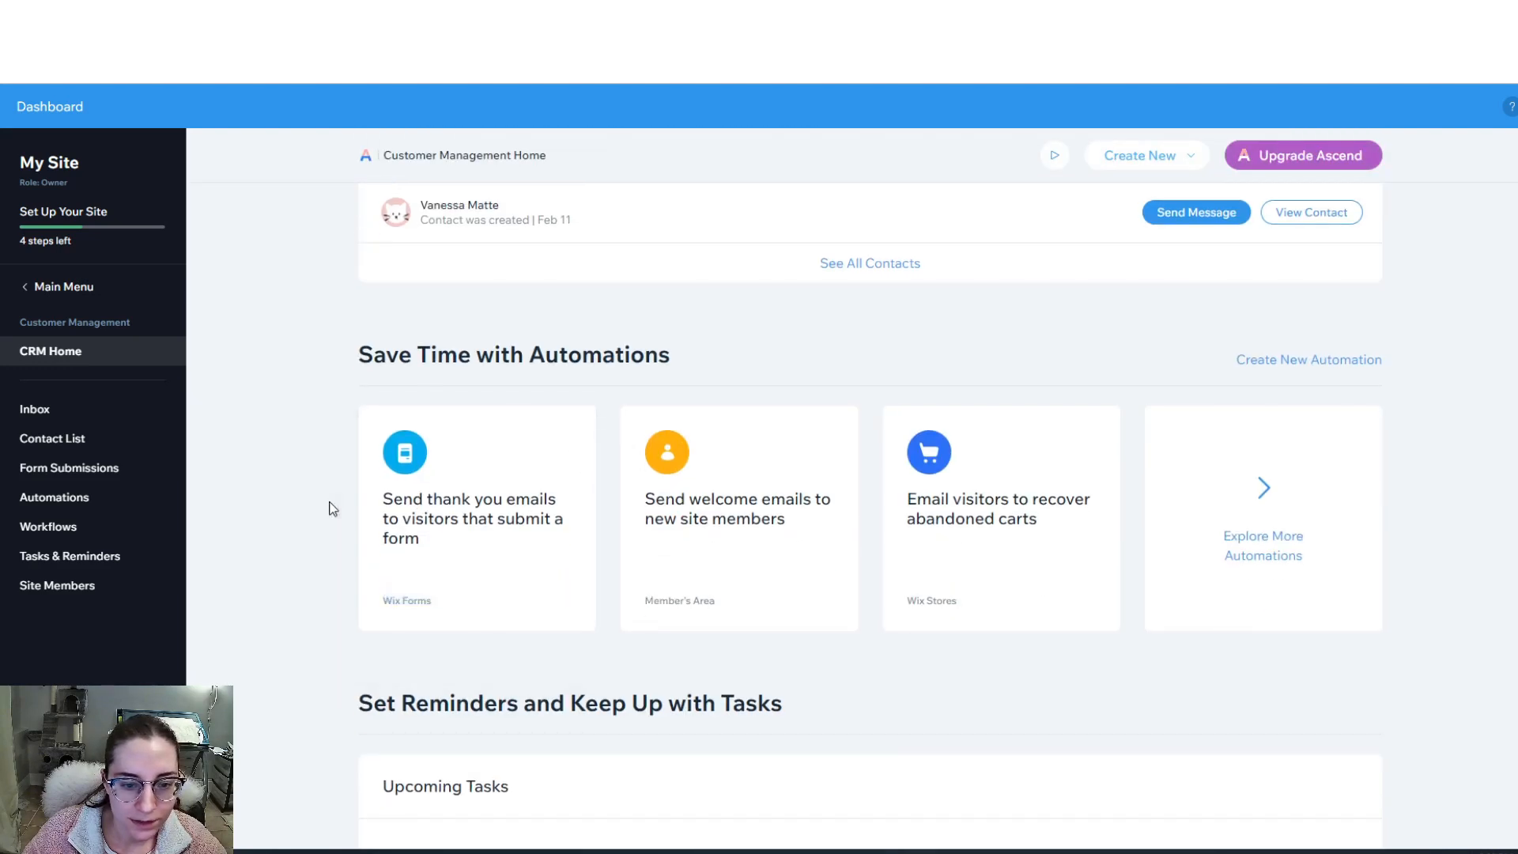
scroll(332, 509, "down", 5)
scroll(333, 509, "down", 2)
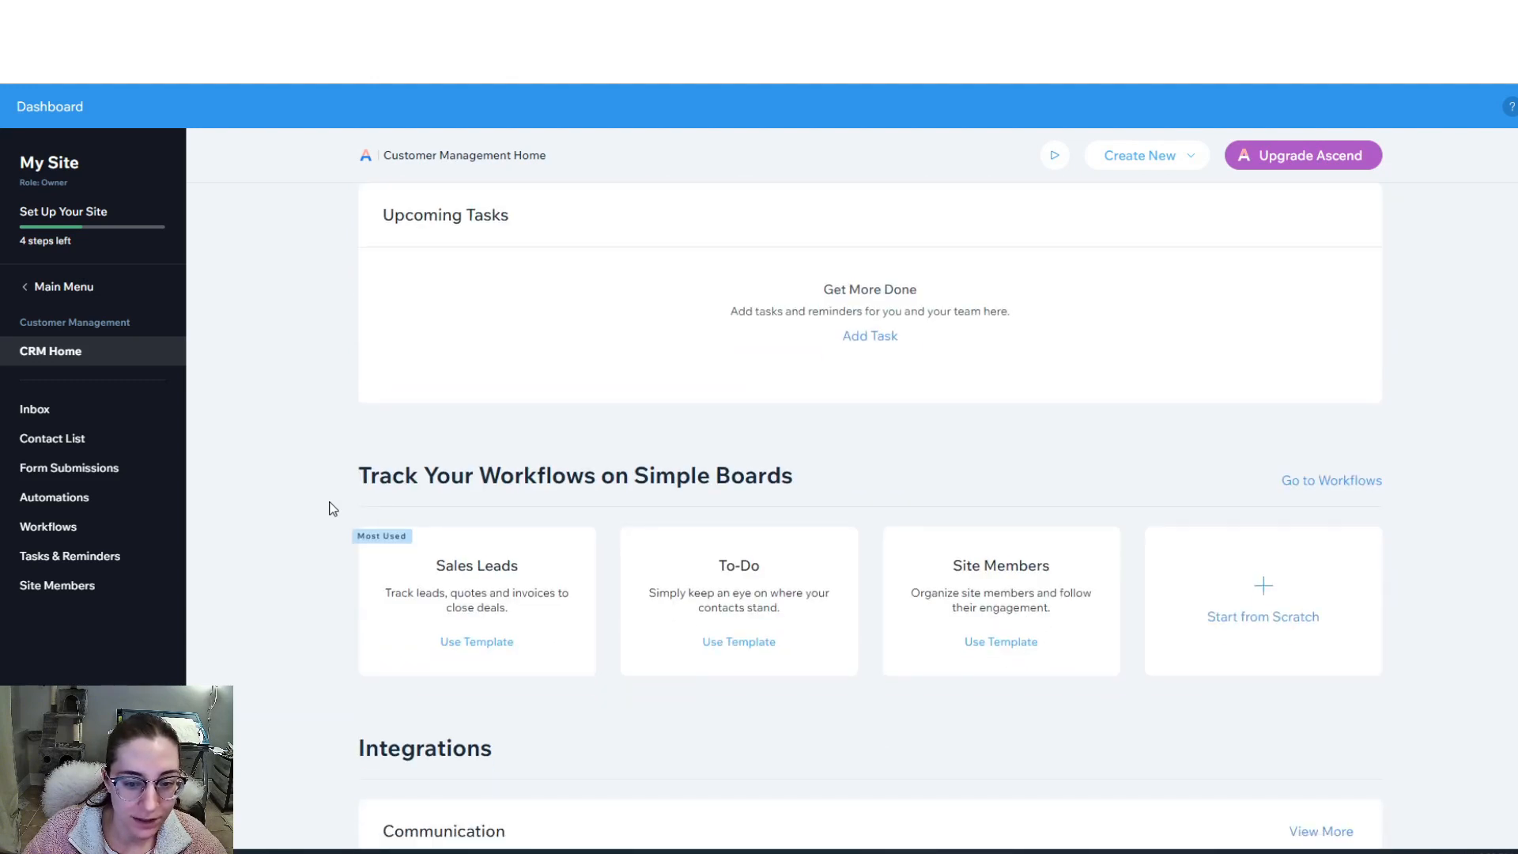
scroll(333, 508, "down", 9)
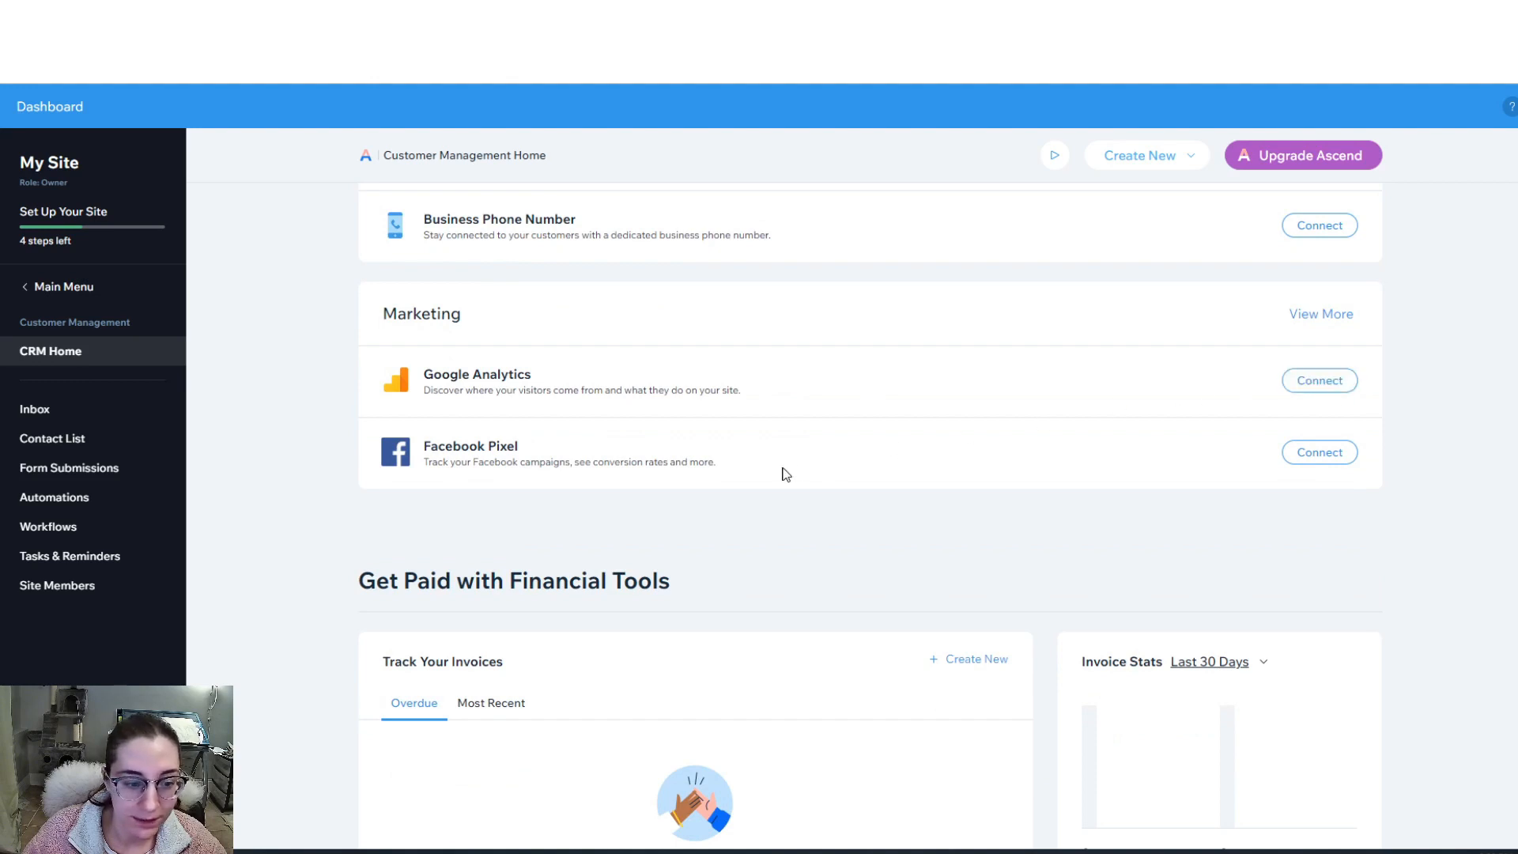
scroll(786, 475, "down", 10)
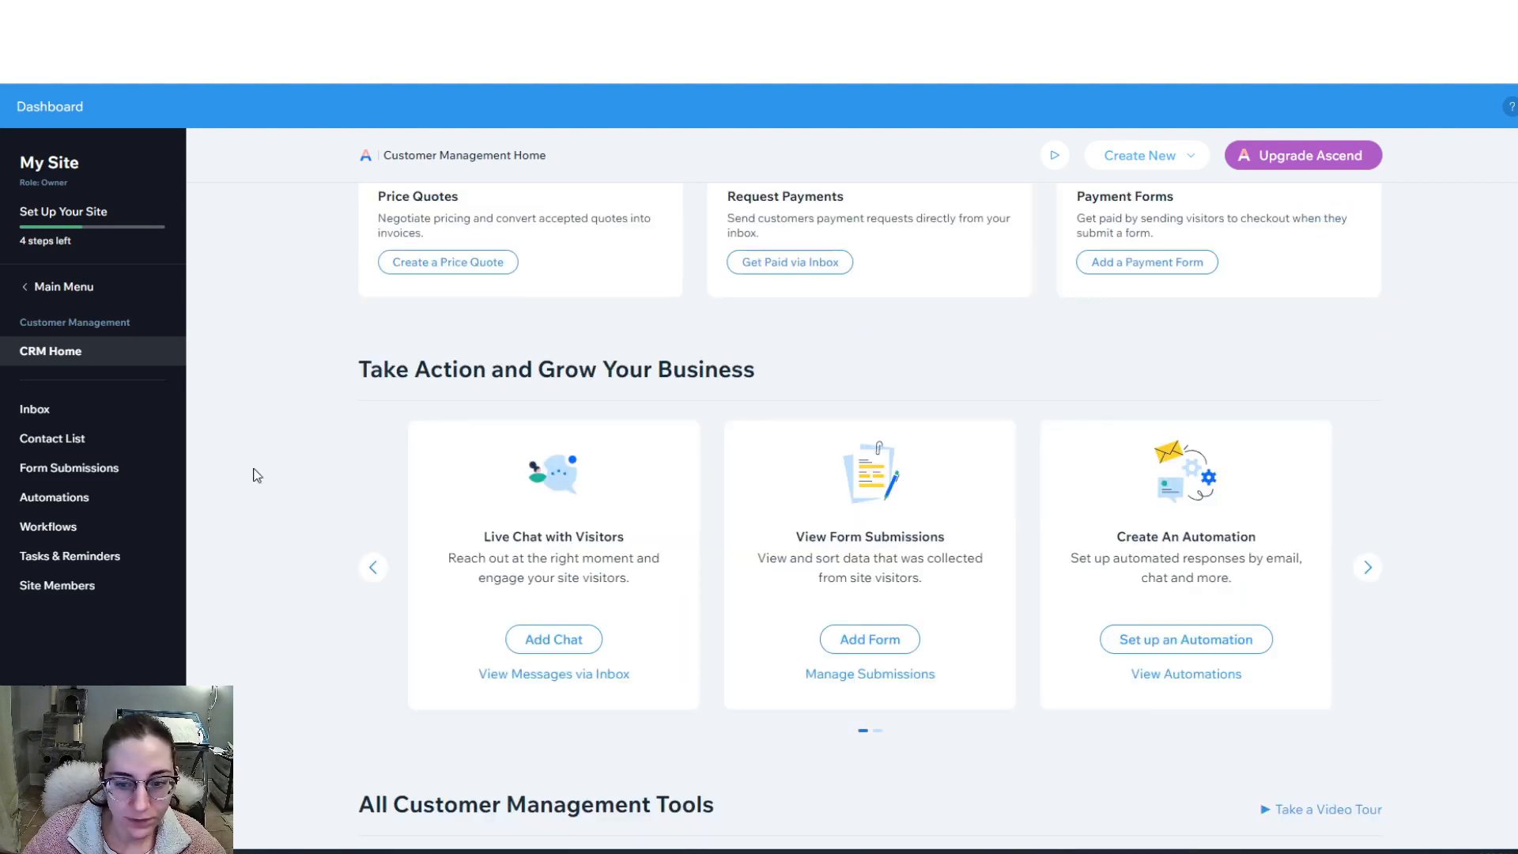
scroll(257, 475, "down", 2)
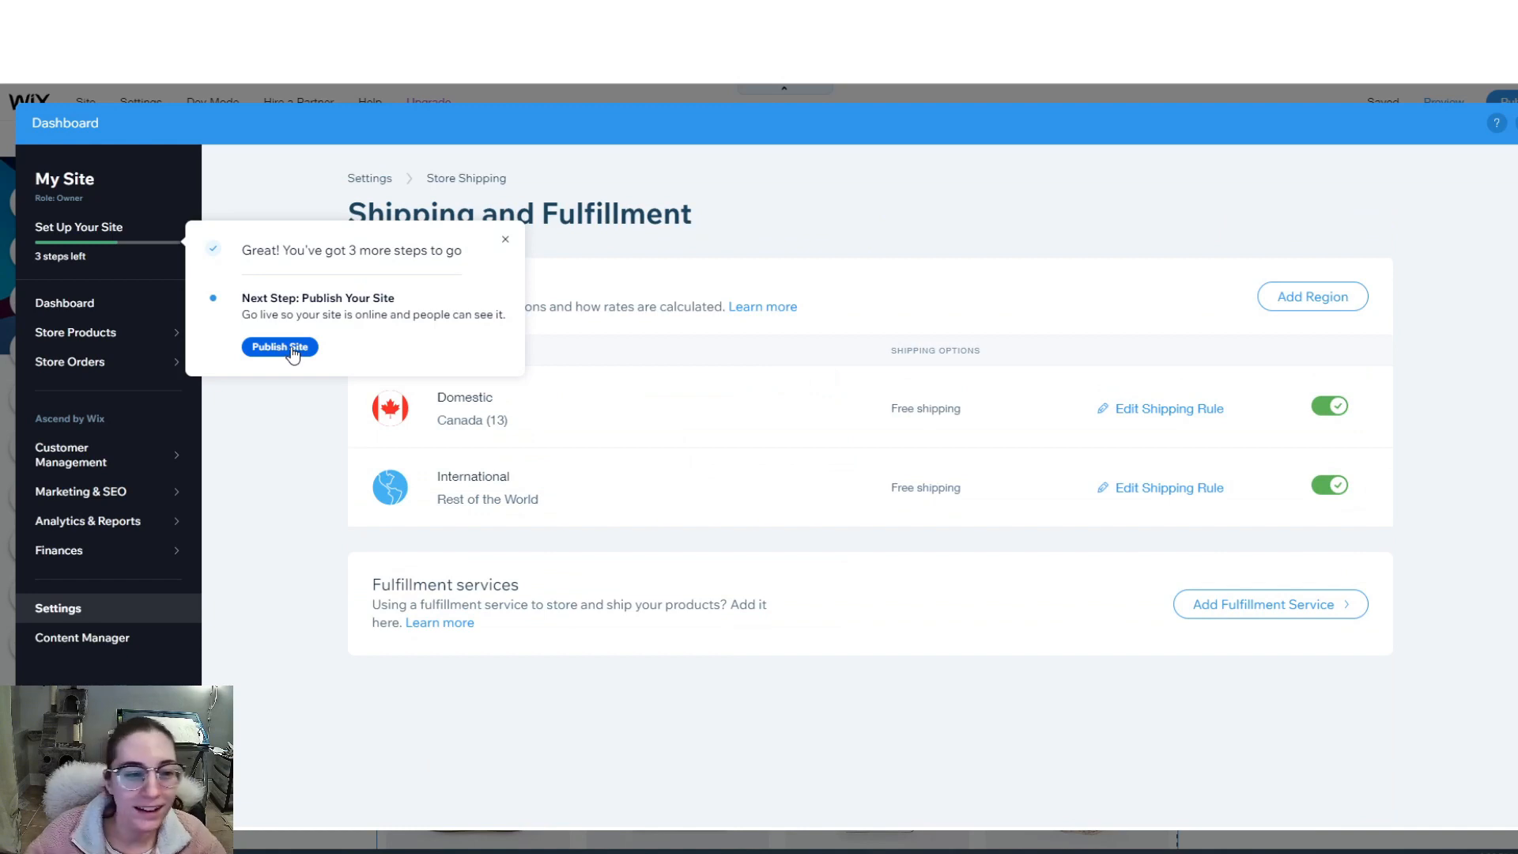
- Close the dashboard to return to the editor on the Shop page
left_click(280, 347)
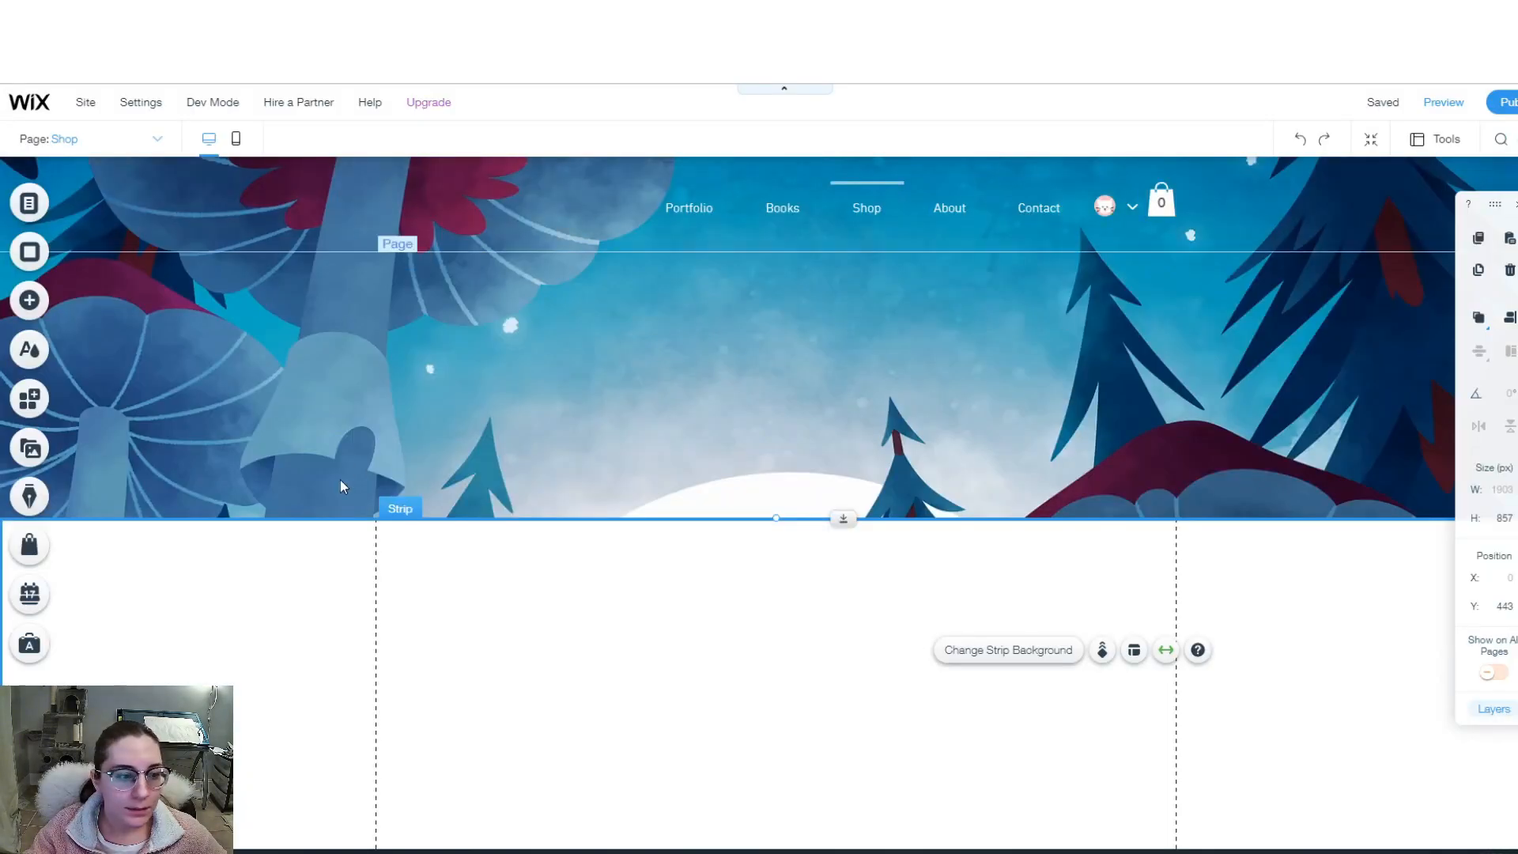
- Add a Product Widget below the Shop header showing the Custom pet portrait
left_click(29, 546)
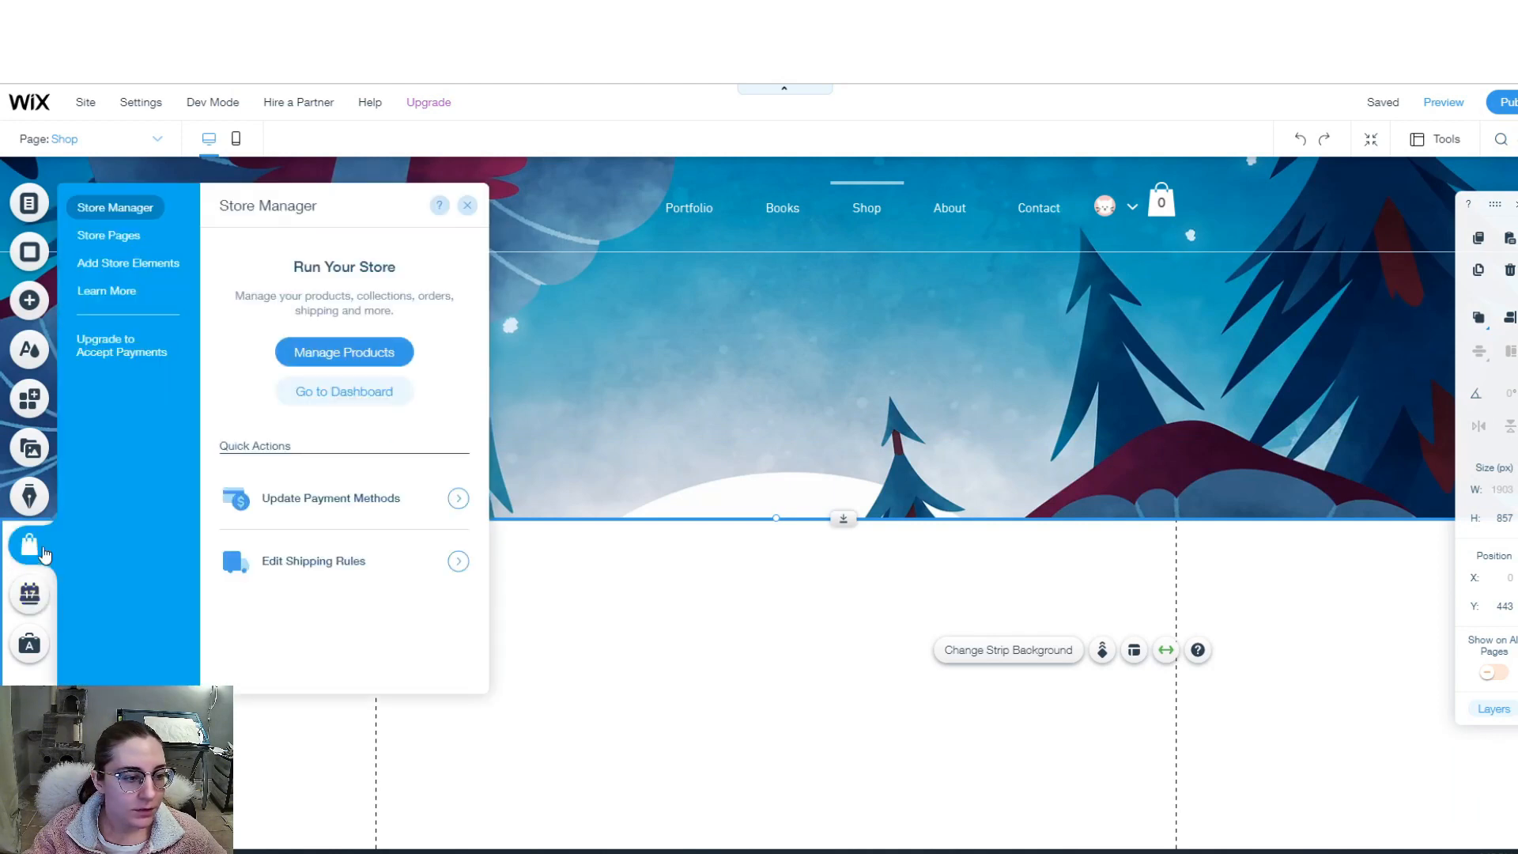
left_click(163, 263)
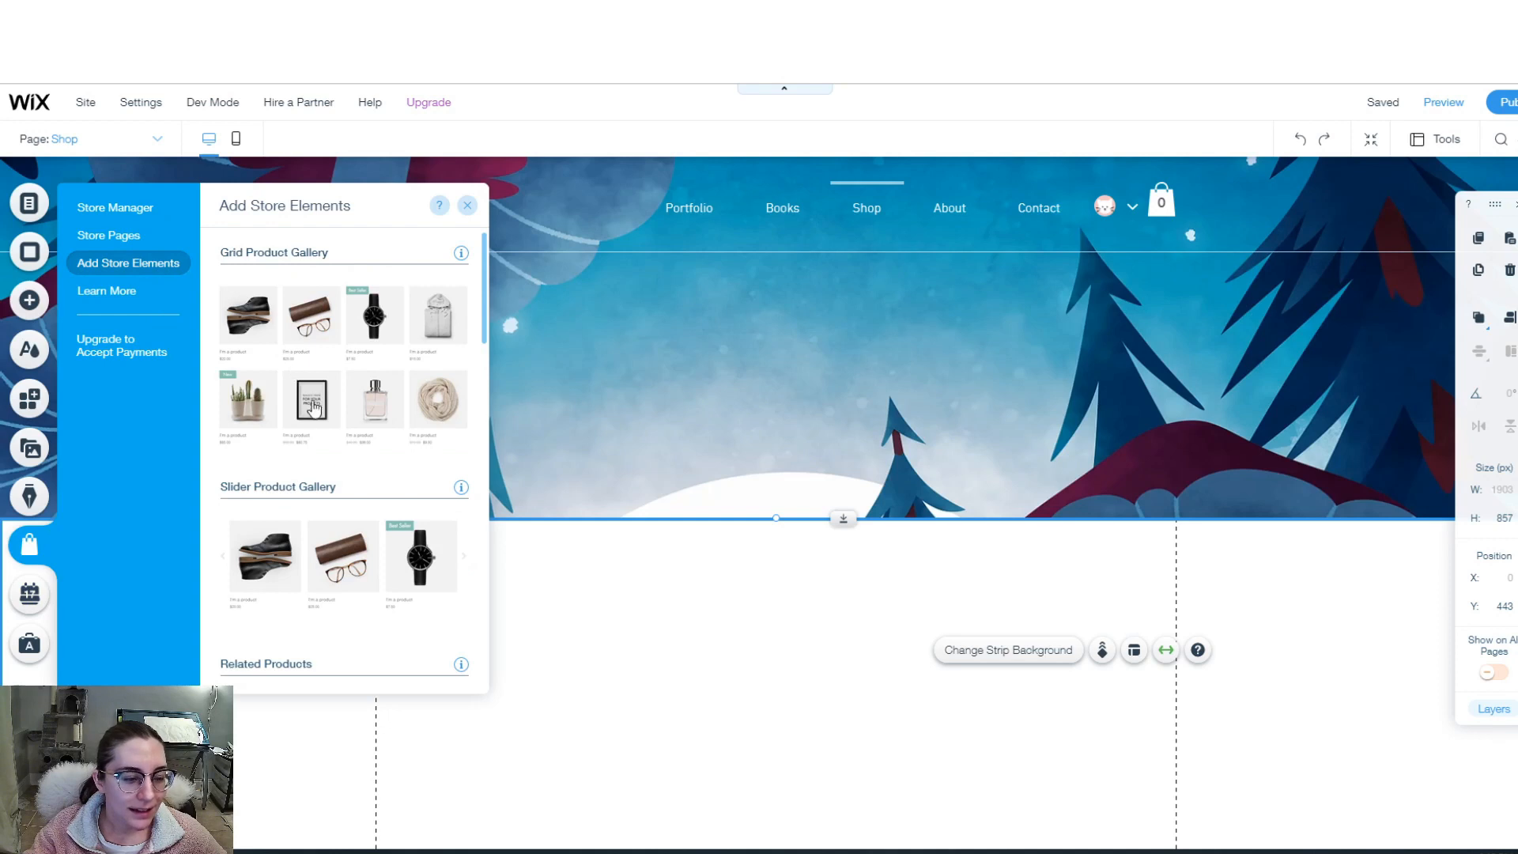
scroll(346, 450, "down", 3)
scroll(355, 460, "down", 1)
scroll(388, 539, "down", 5)
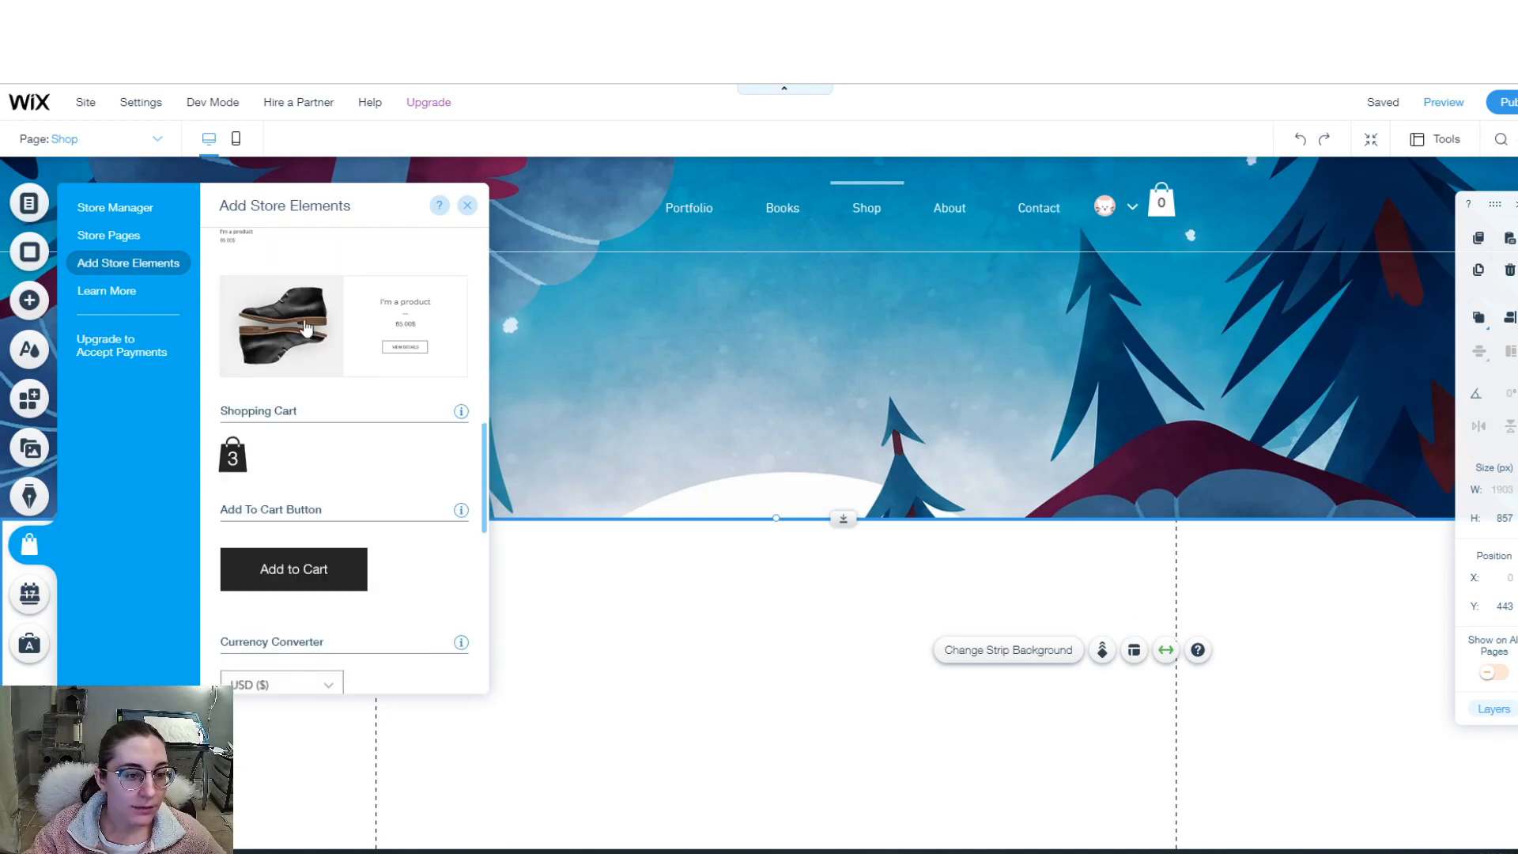
left_click(305, 325)
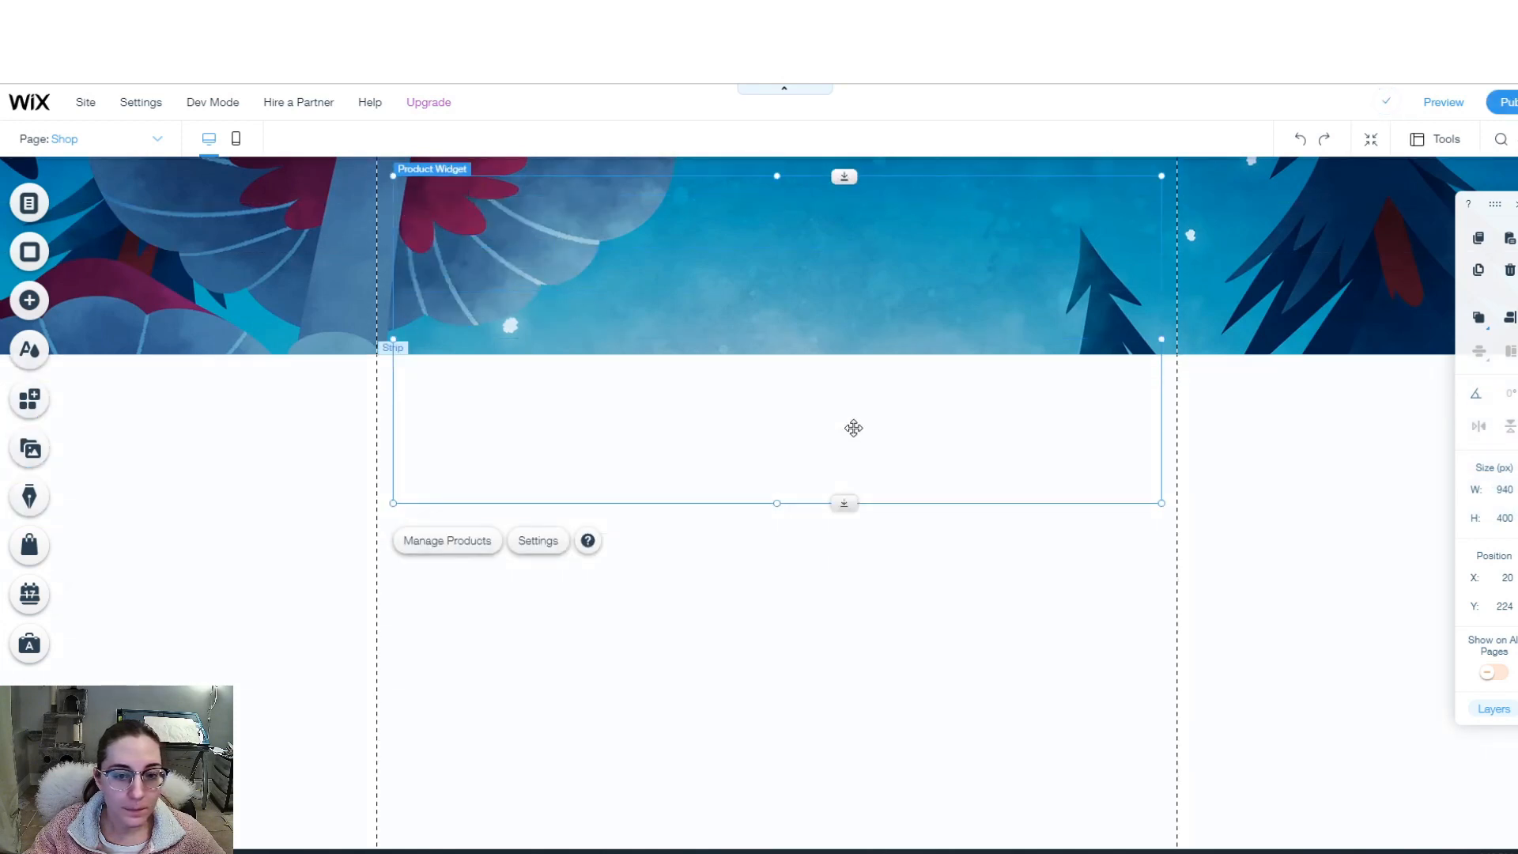
left_click_drag(851, 424, 856, 685)
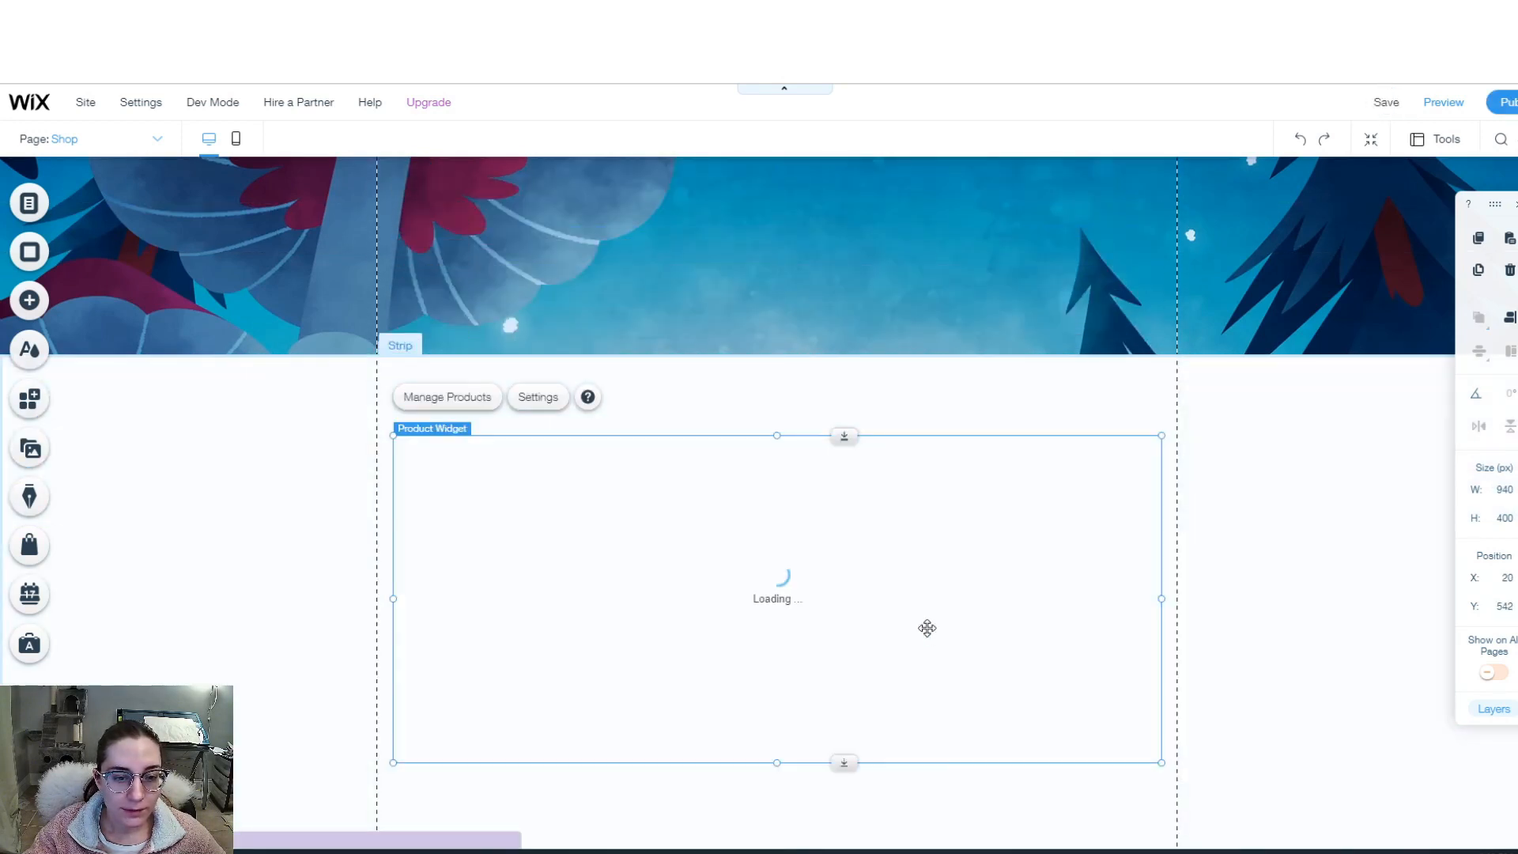
scroll(931, 635, "down", 2)
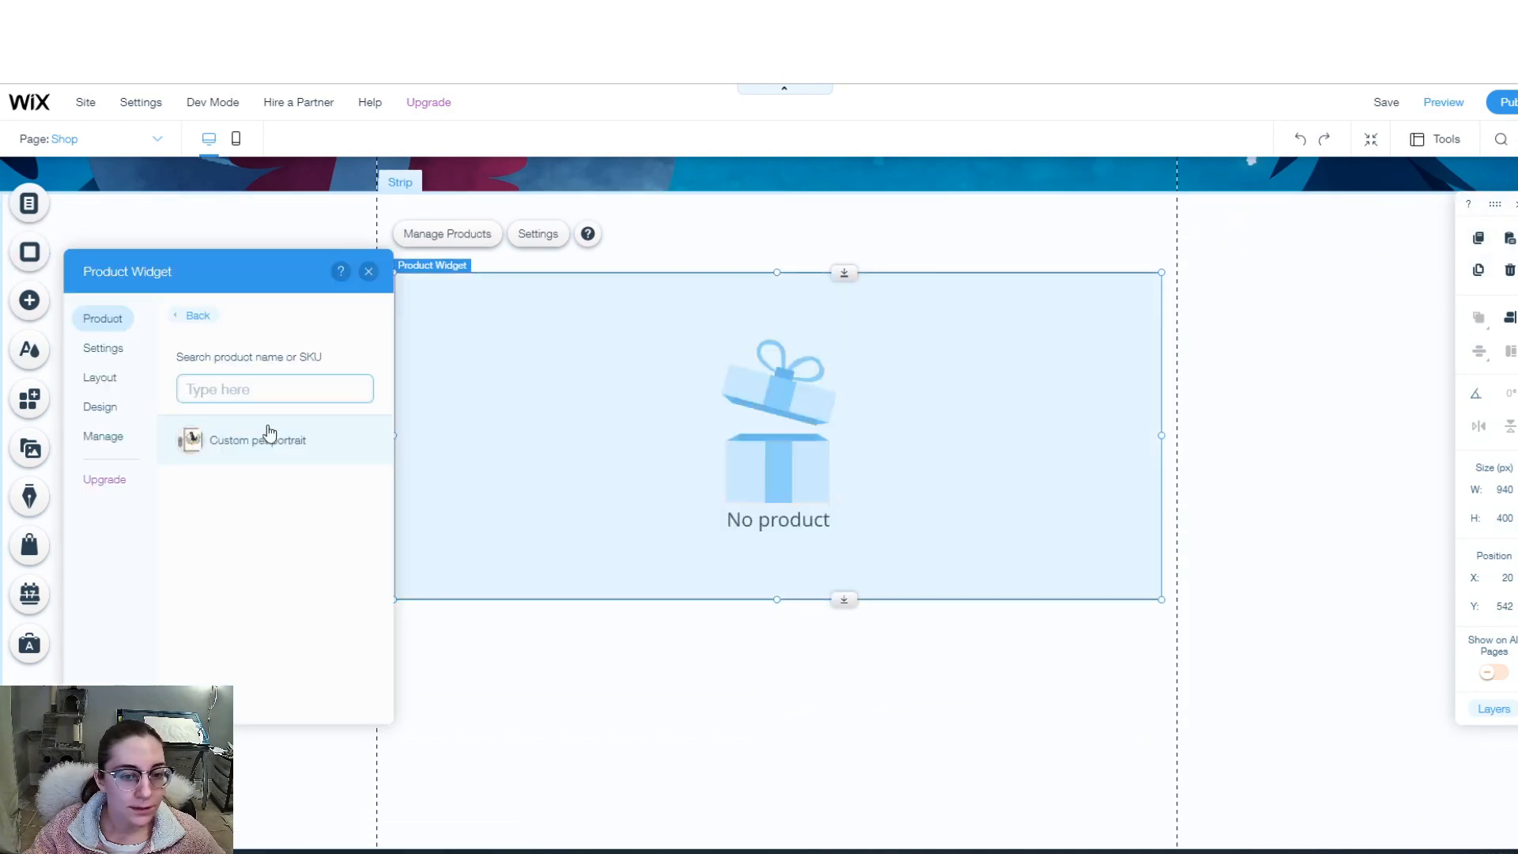
left_click(268, 440)
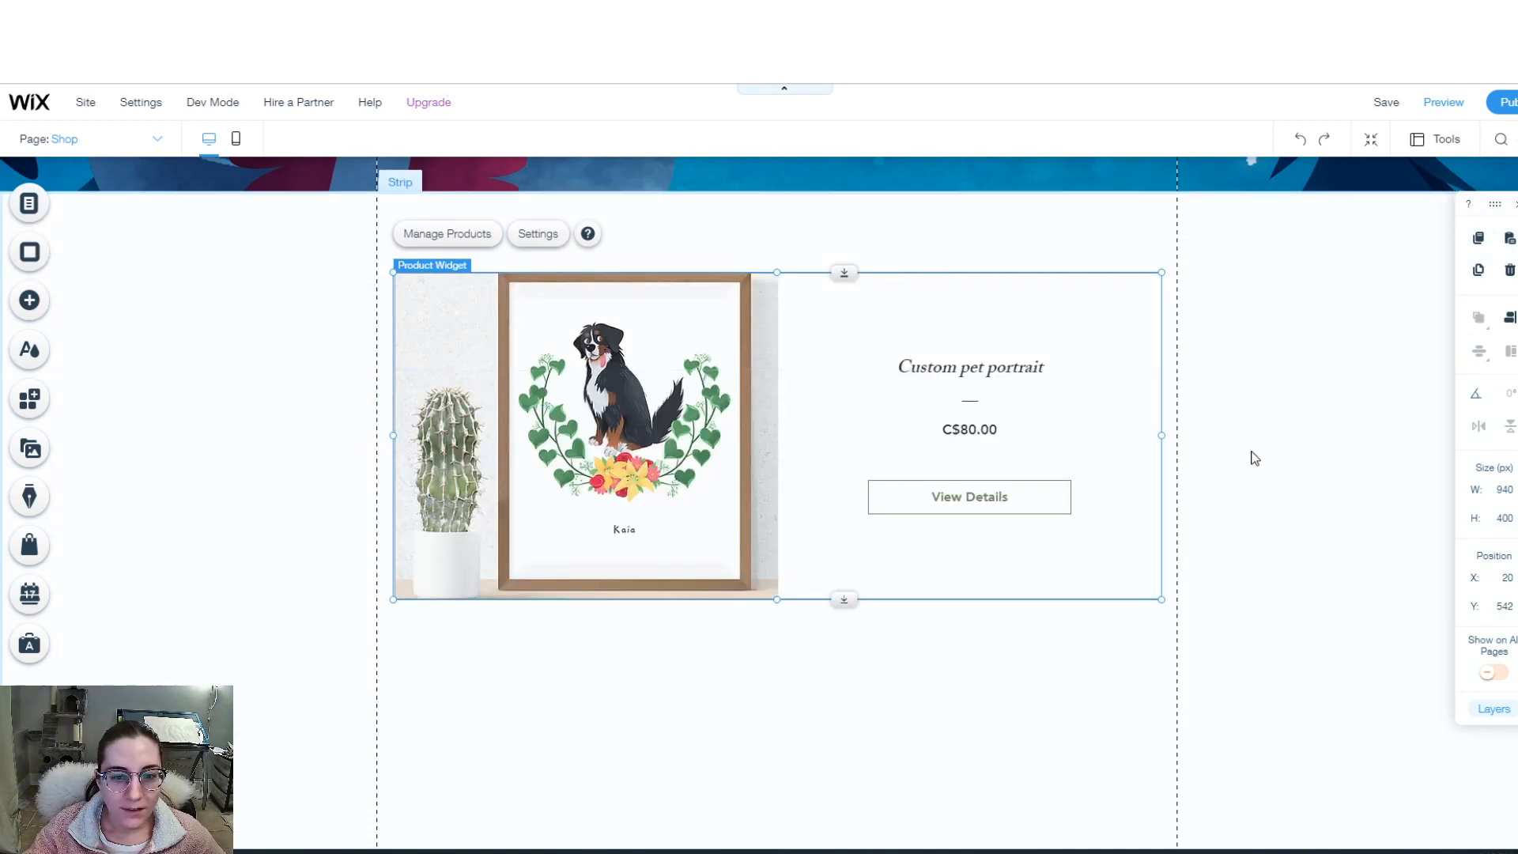
- Fill the product widget's View Details button with the grey site colour
scroll(1253, 449, "up", 4)
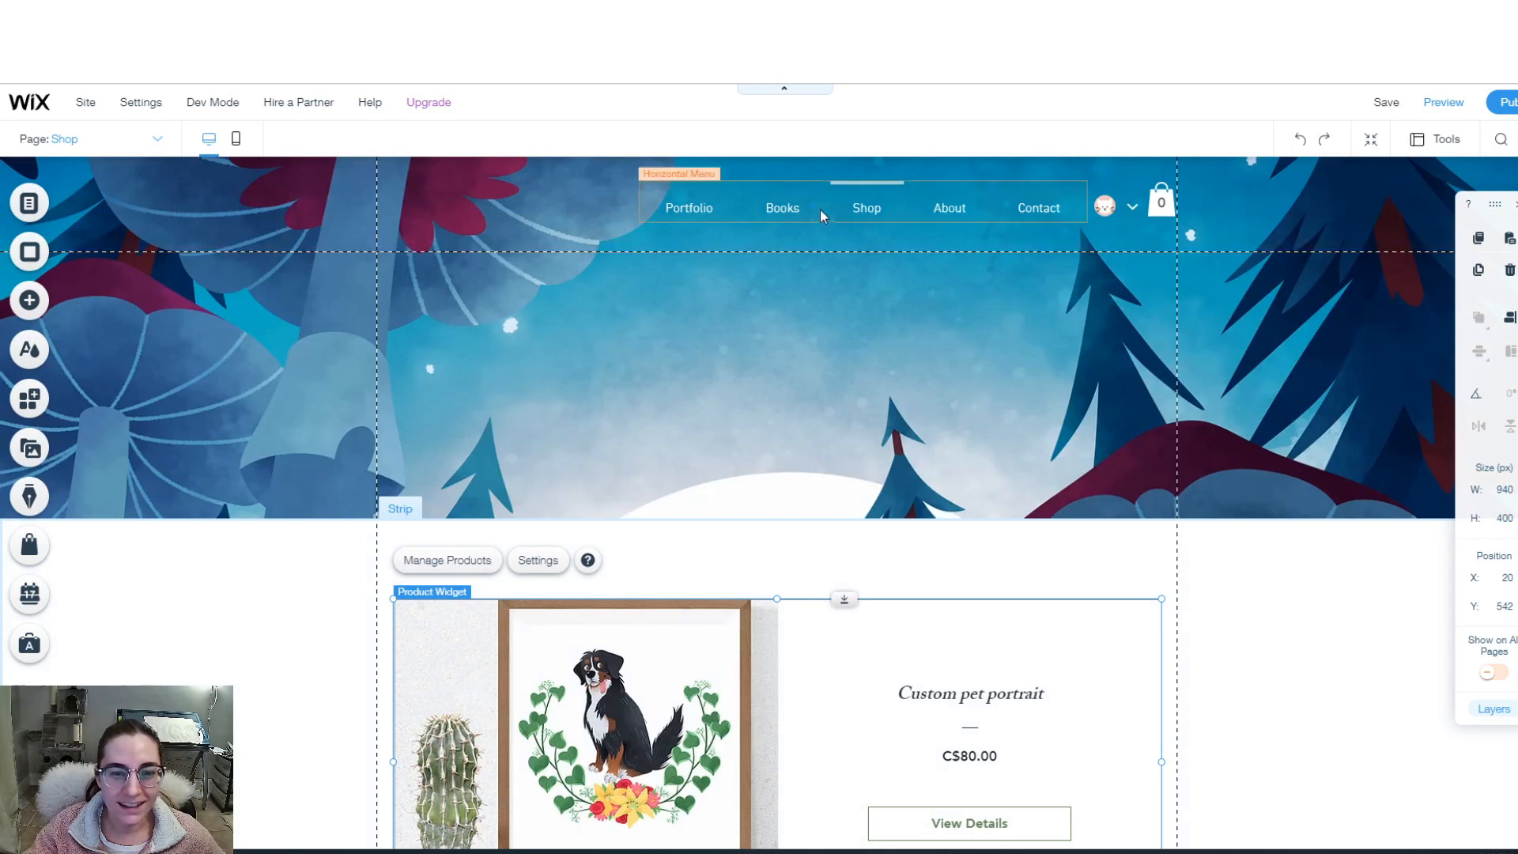
scroll(549, 237, "down", 4)
left_click(541, 236)
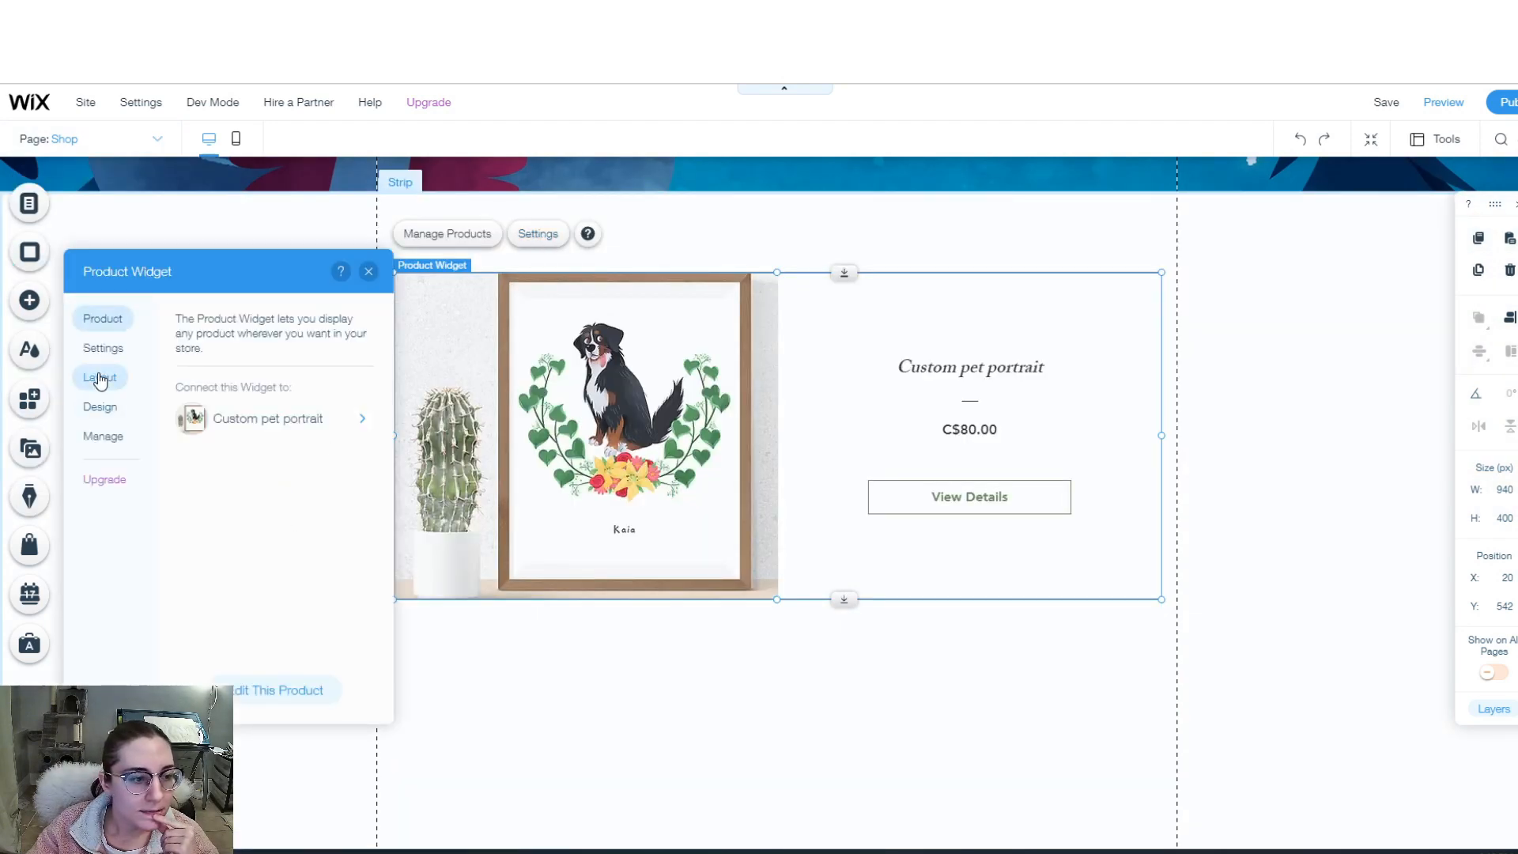
left_click(100, 378)
left_click(98, 408)
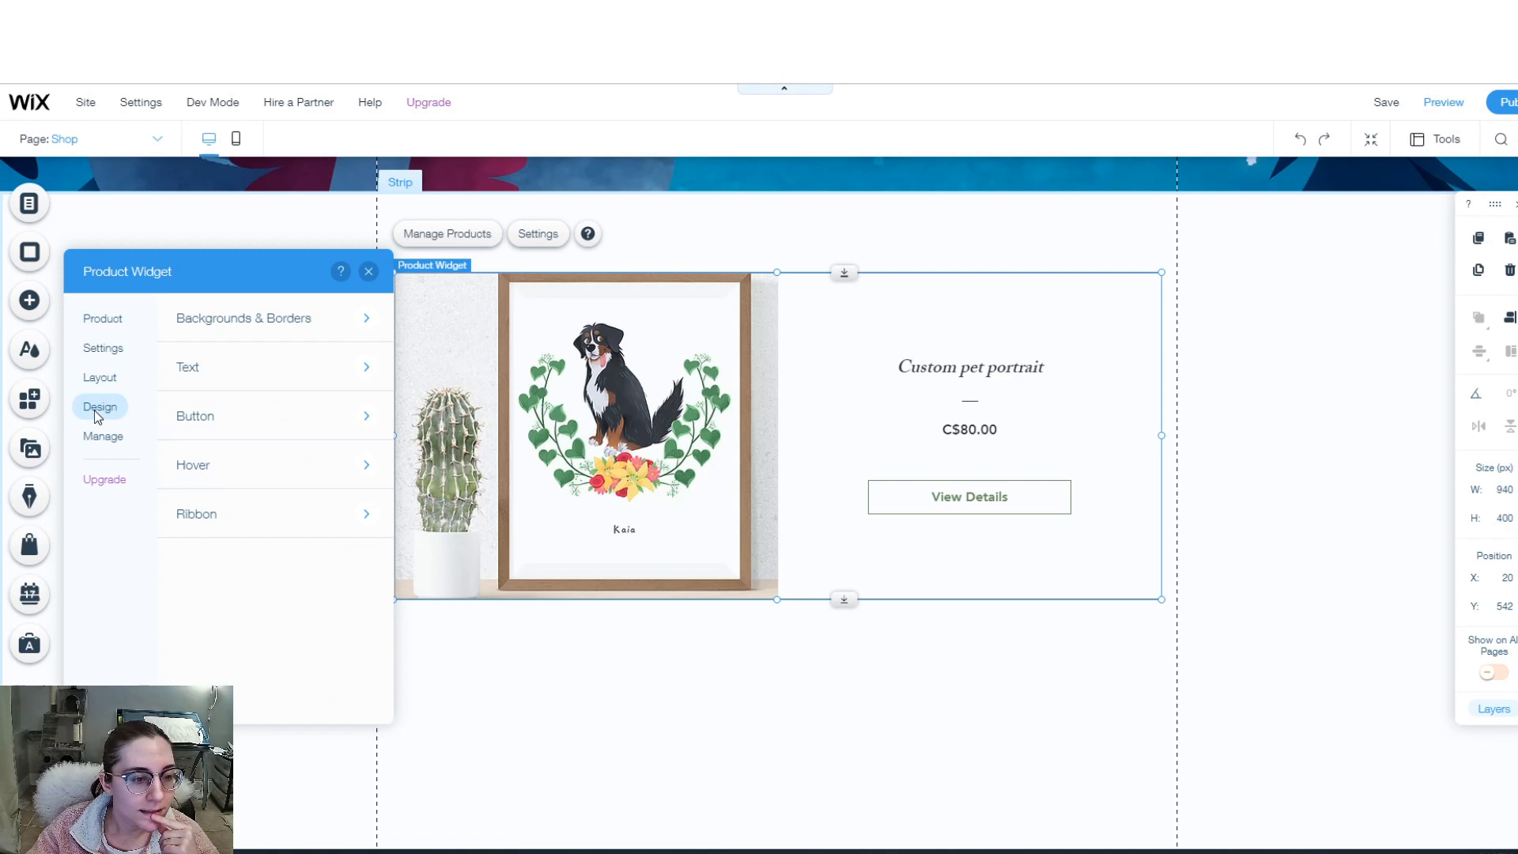
left_click(230, 425)
scroll(267, 484, "down", 2)
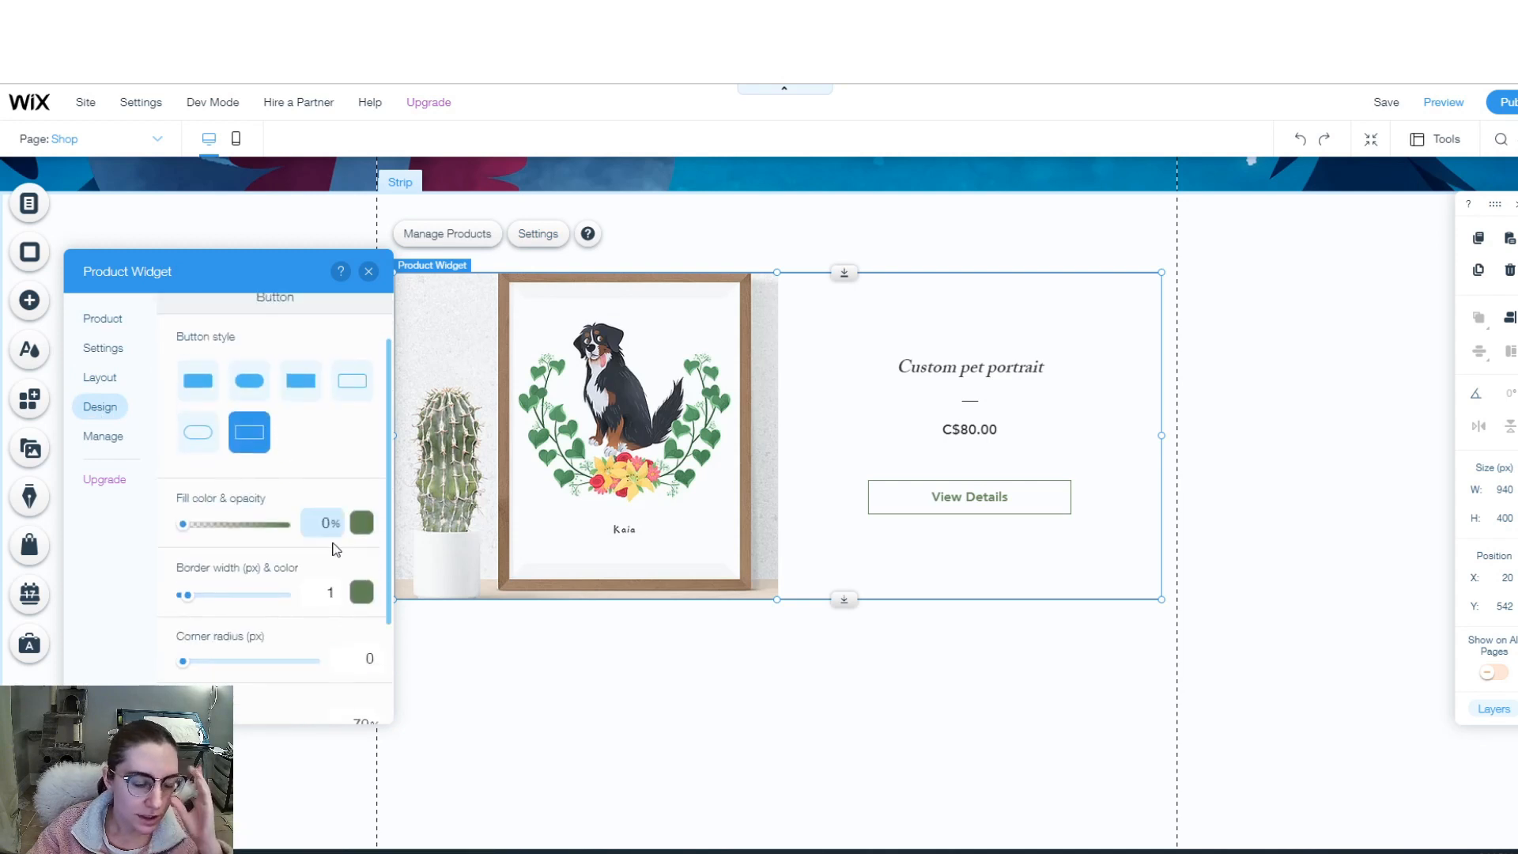
left_click(362, 501)
left_click(394, 616)
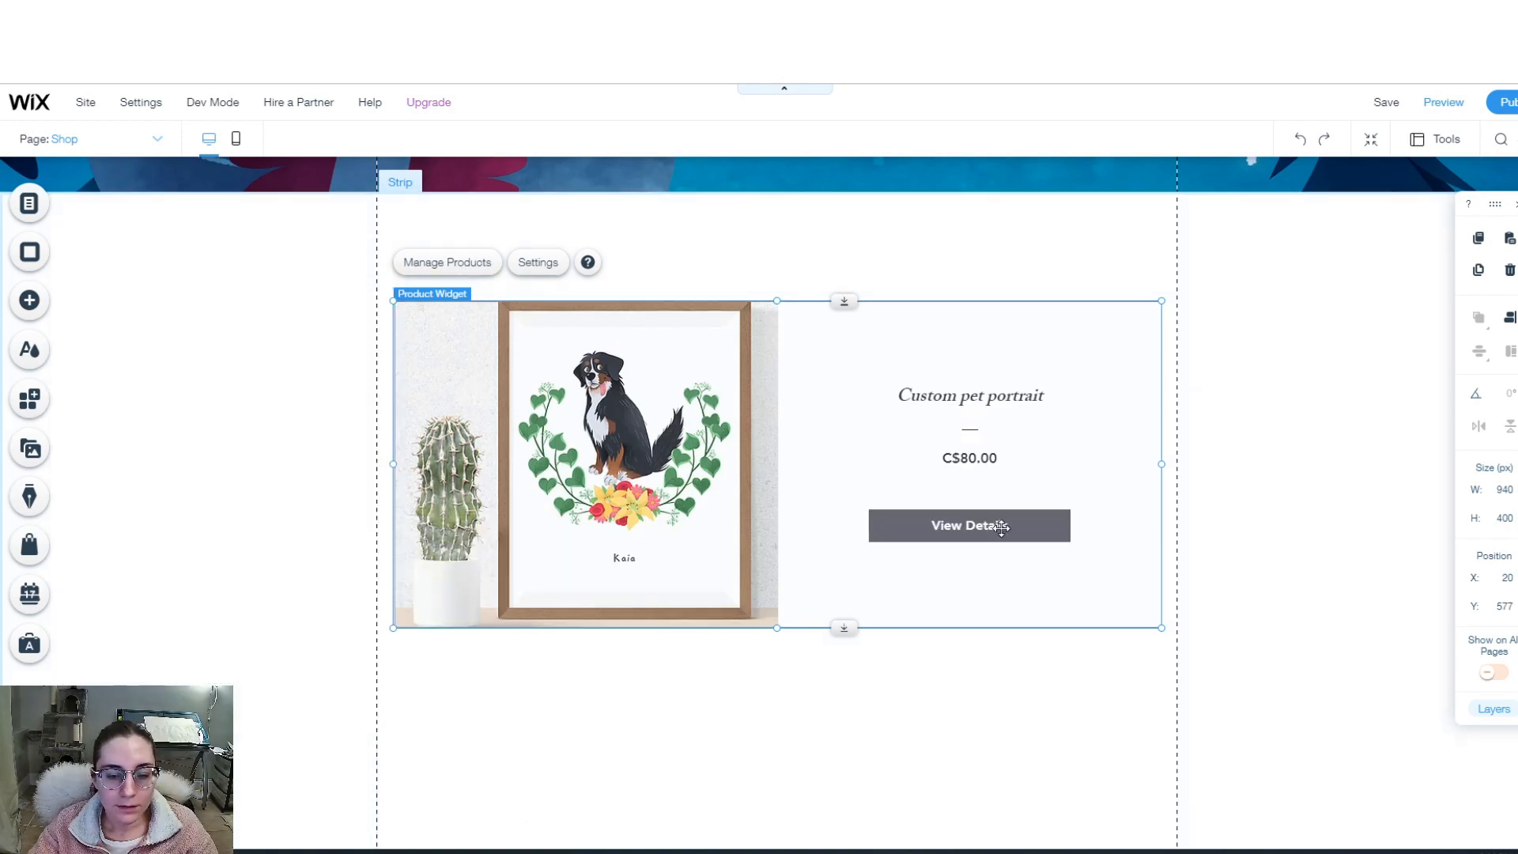
double_click(1003, 524)
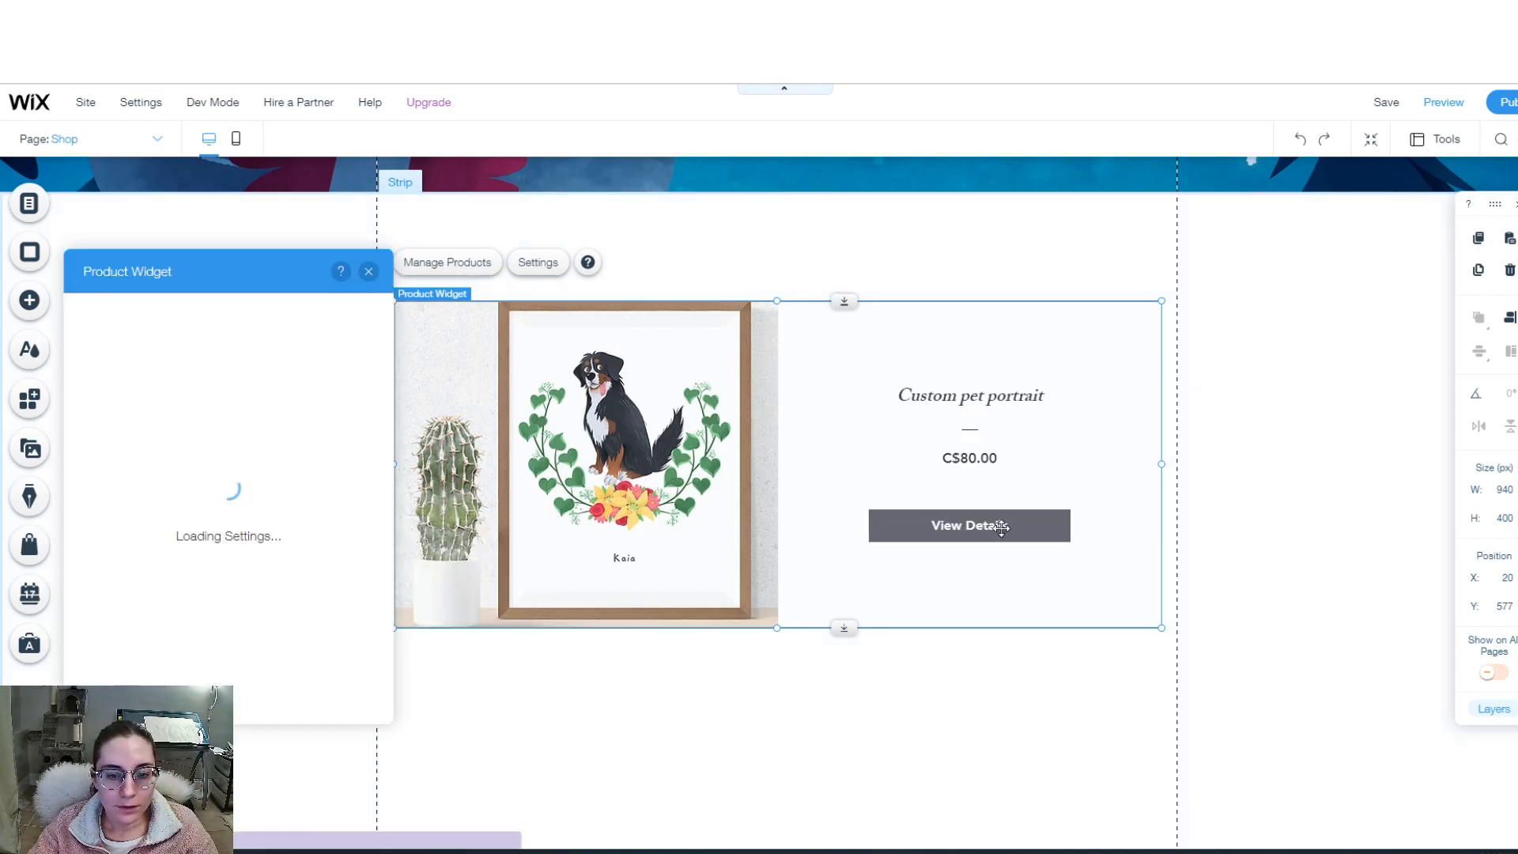
left_click(366, 275)
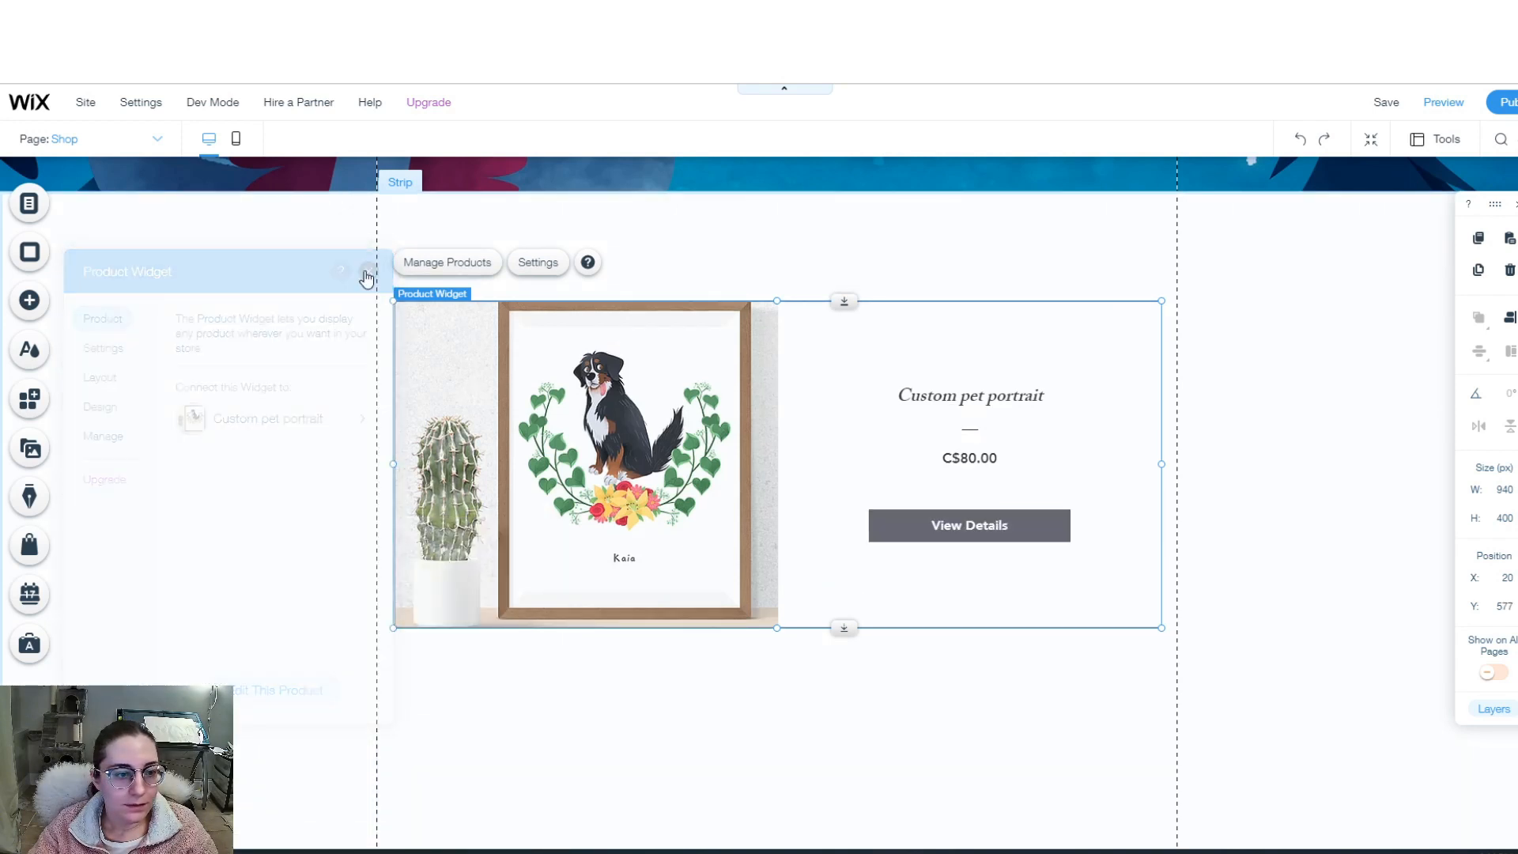
left_click(158, 141)
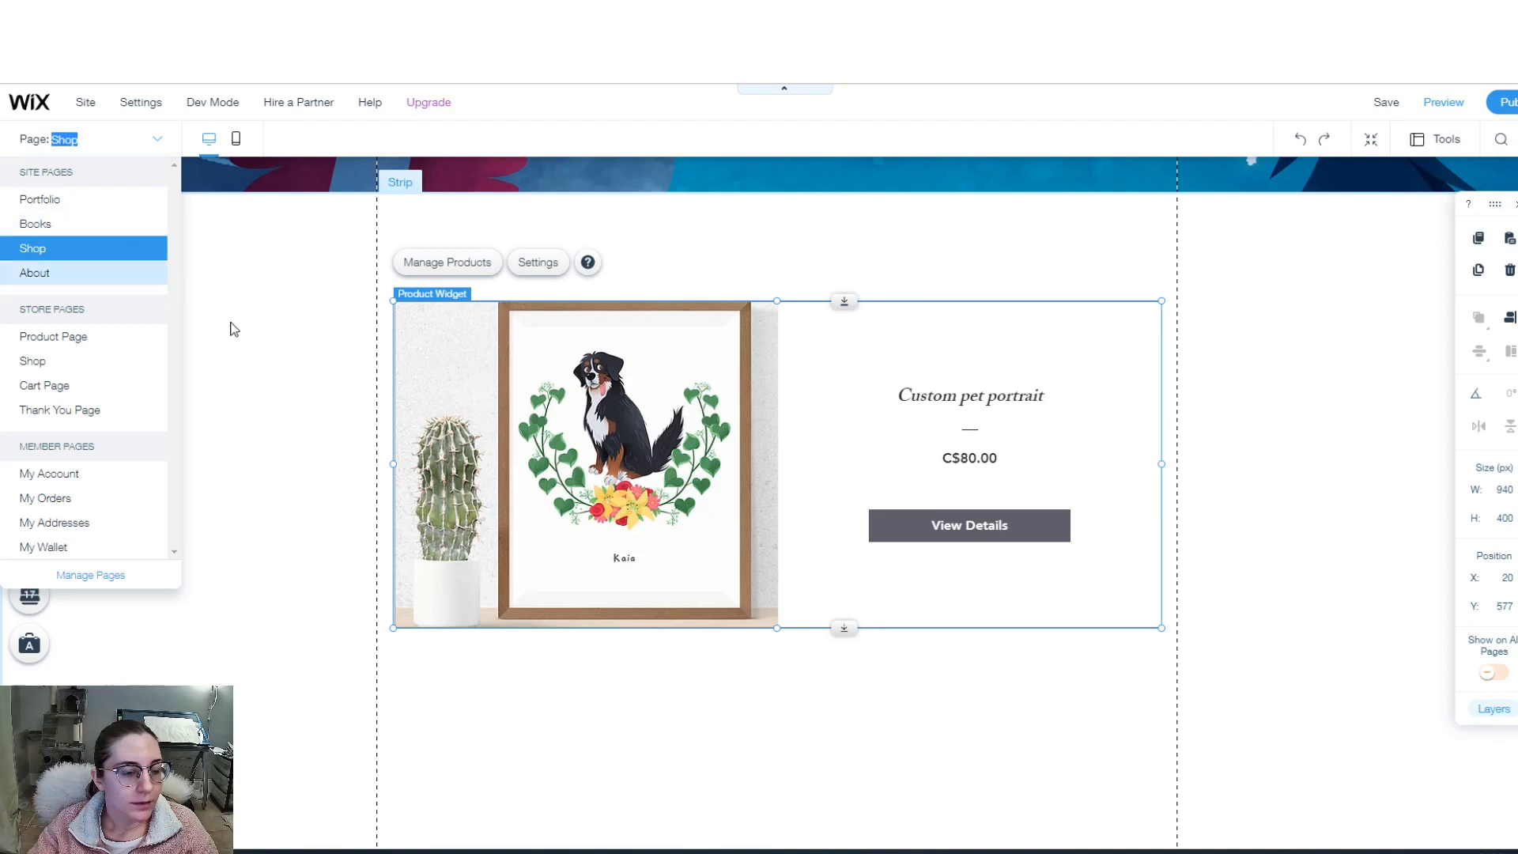
- On the Product Page, extend the white strip and move the product section up under the header
left_click(68, 335)
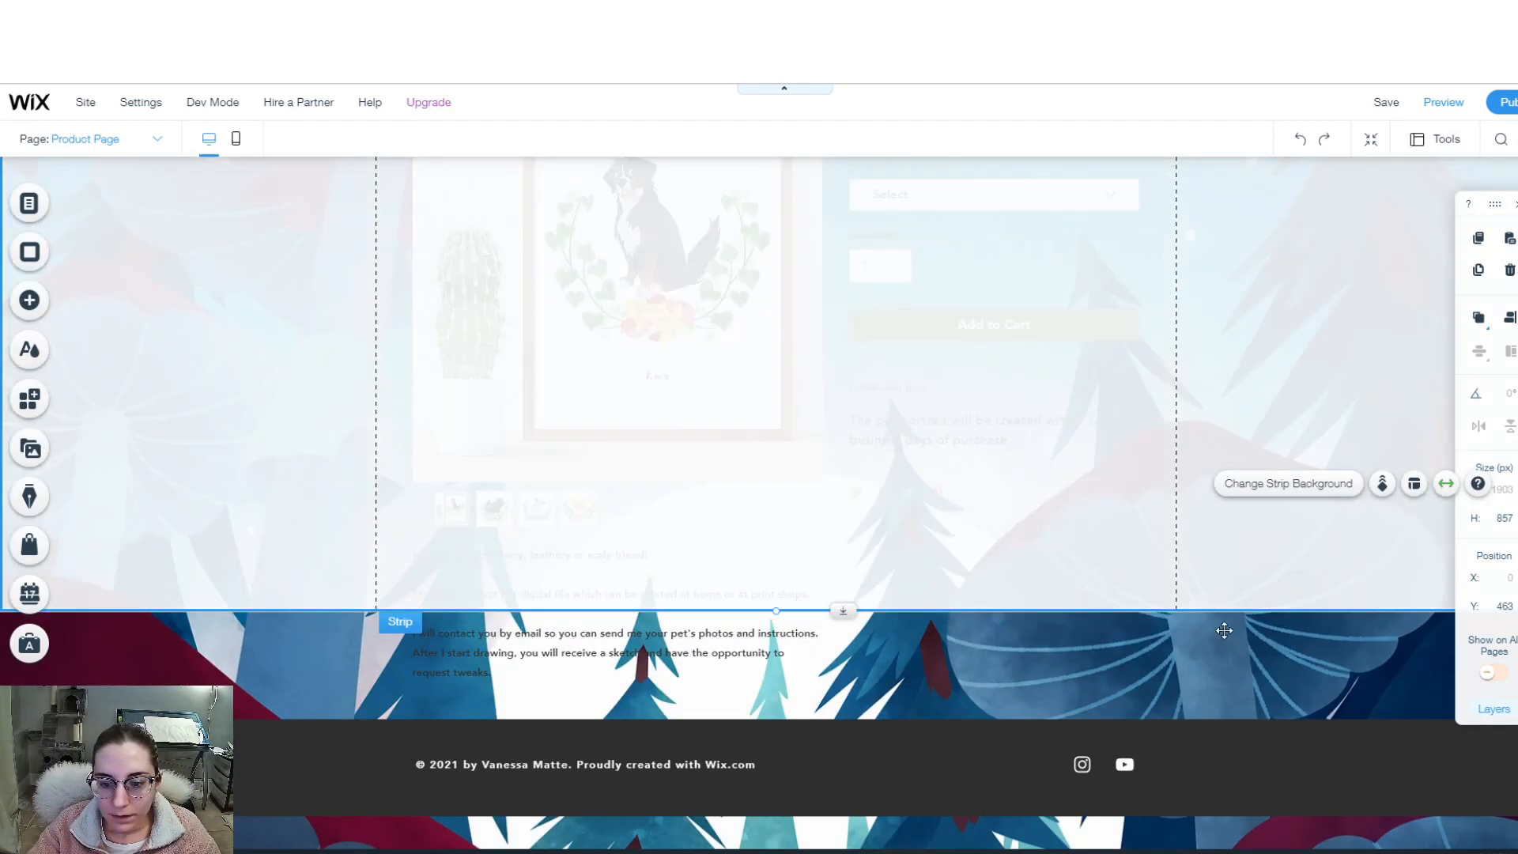
left_click_drag(1224, 627, 1220, 756)
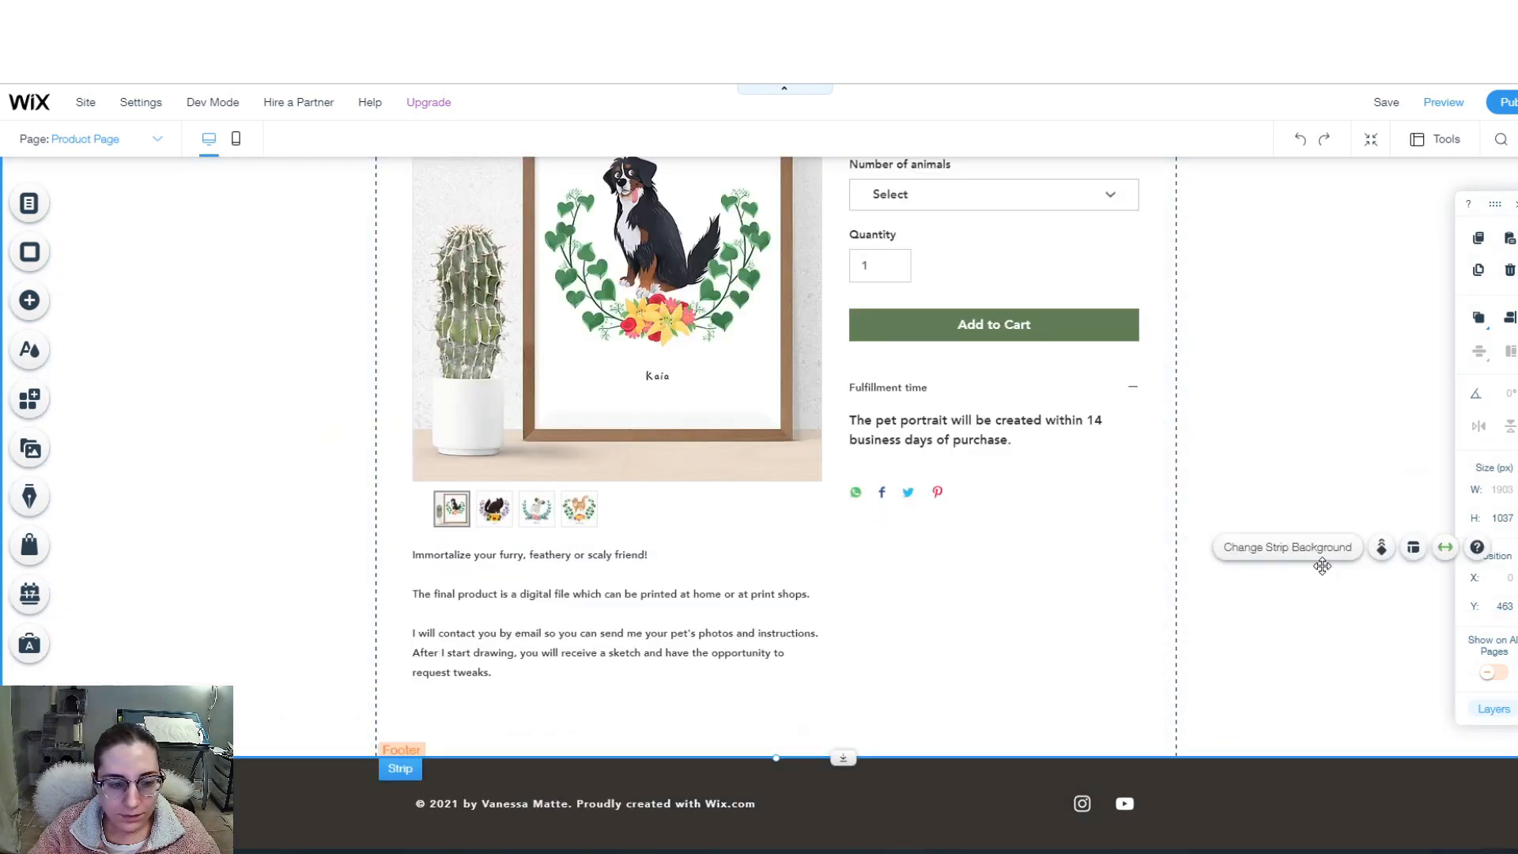
scroll(1280, 580, "up", 8)
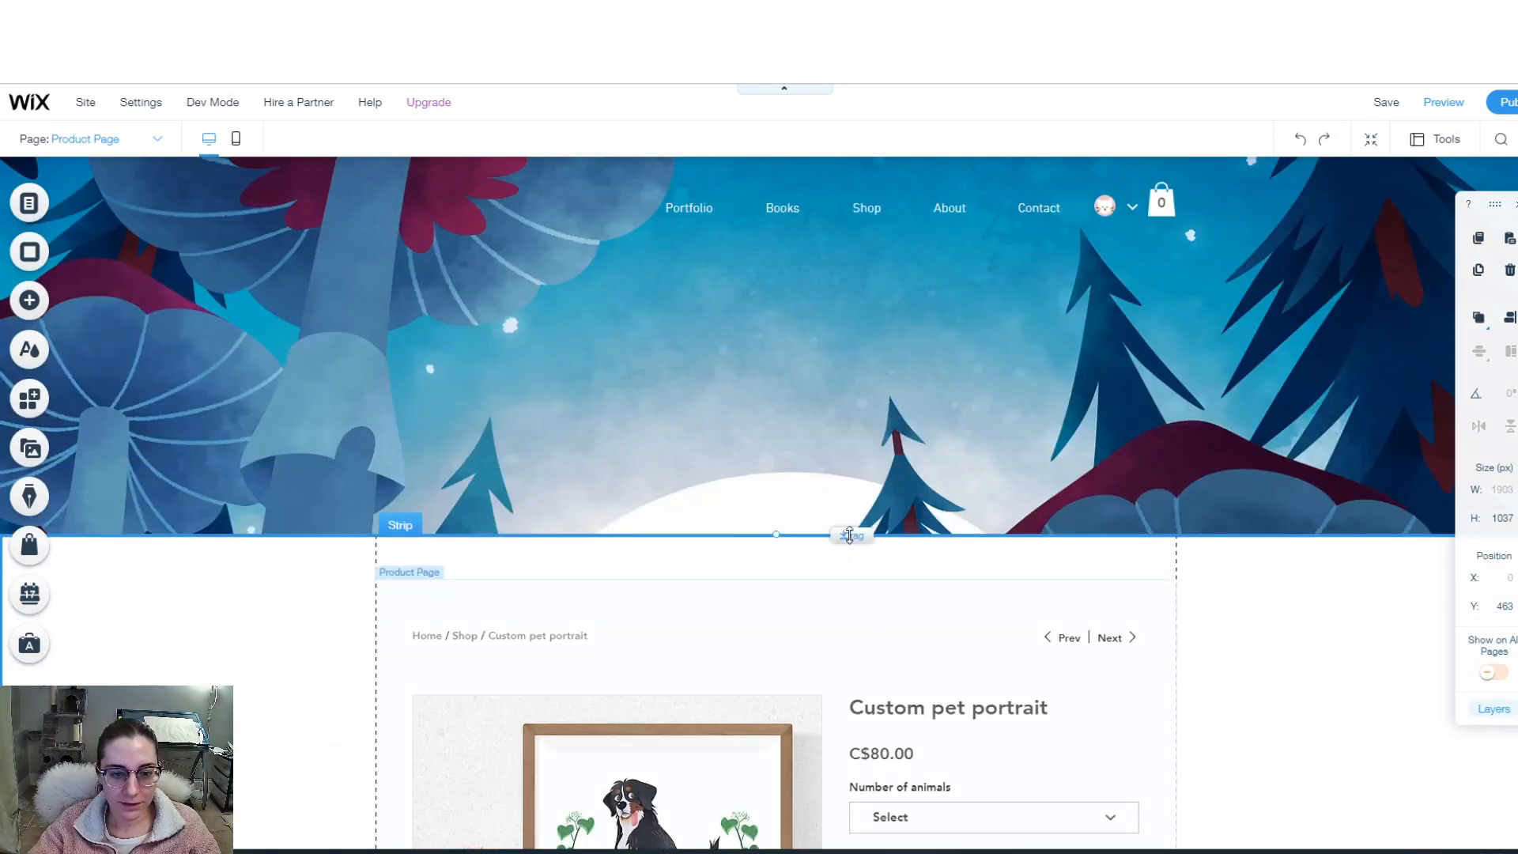
left_click_drag(775, 534, 775, 533)
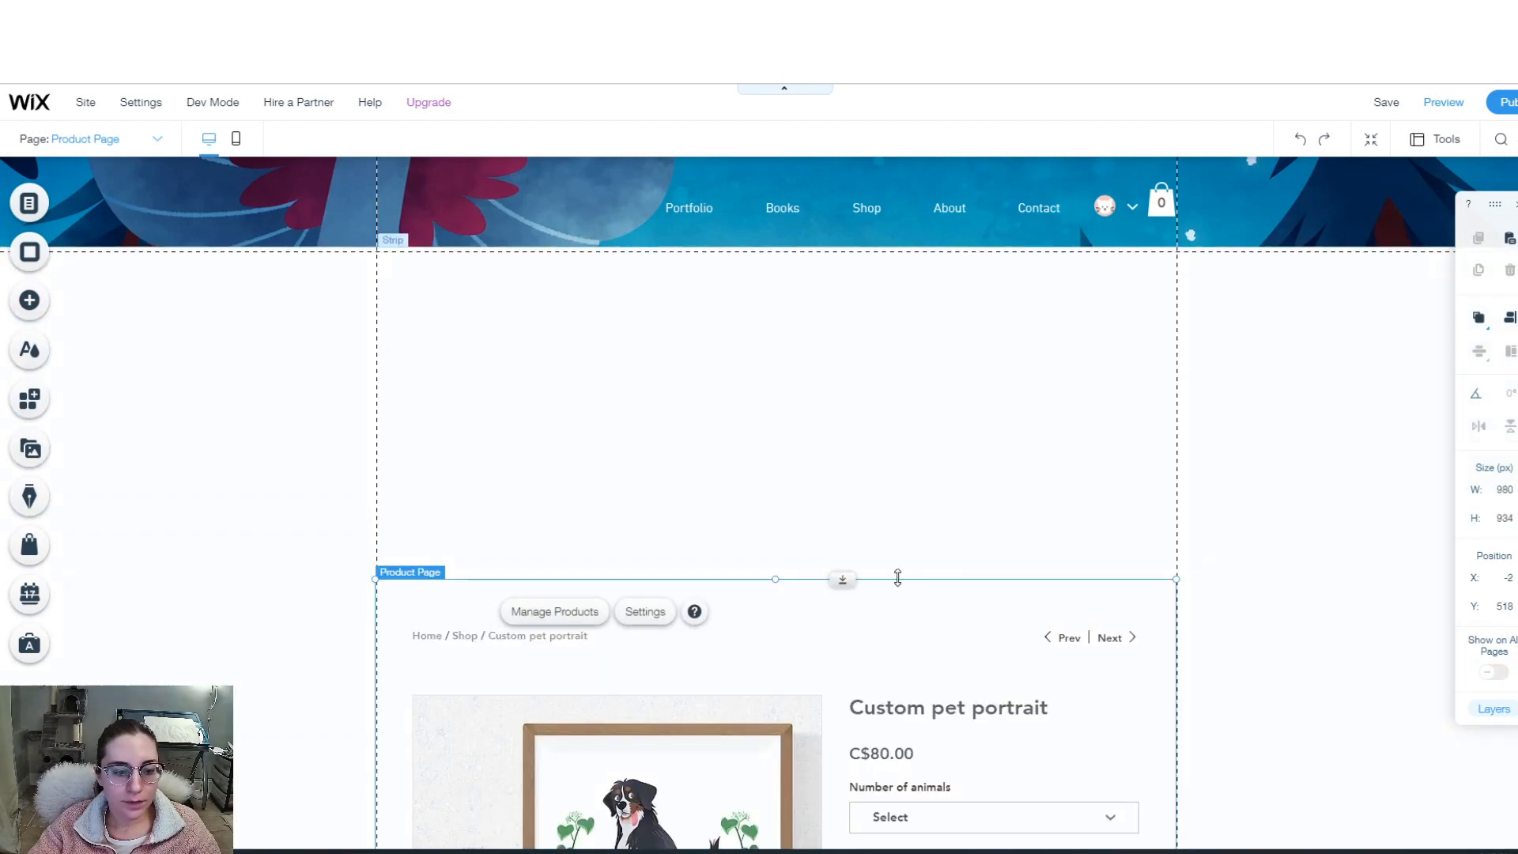
left_click_drag(843, 579, 824, 260)
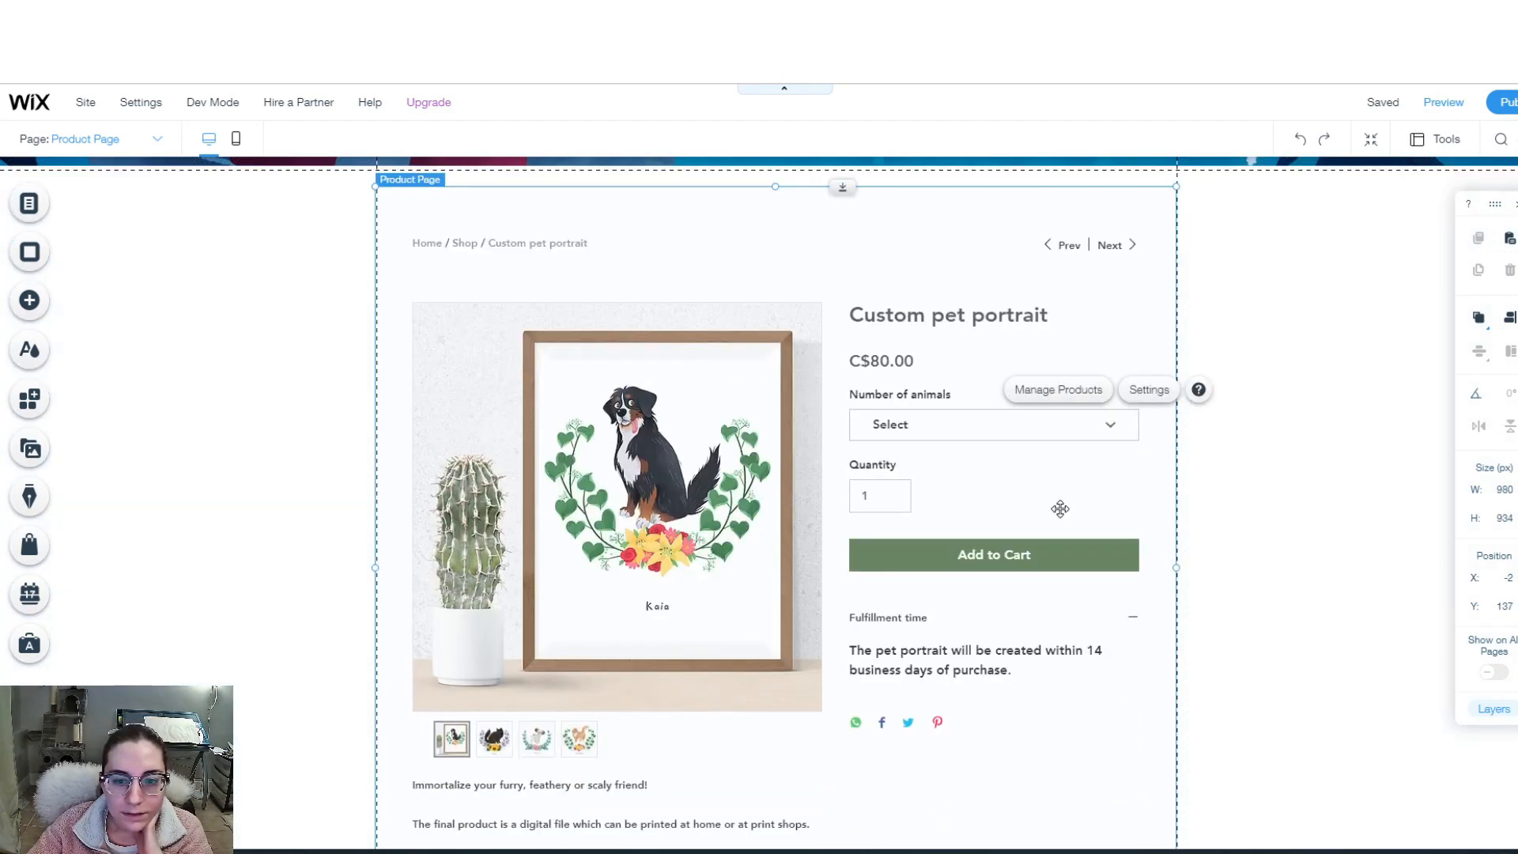
- Switch the product page layout to Spotlight after trying Sleek
left_click(1149, 390)
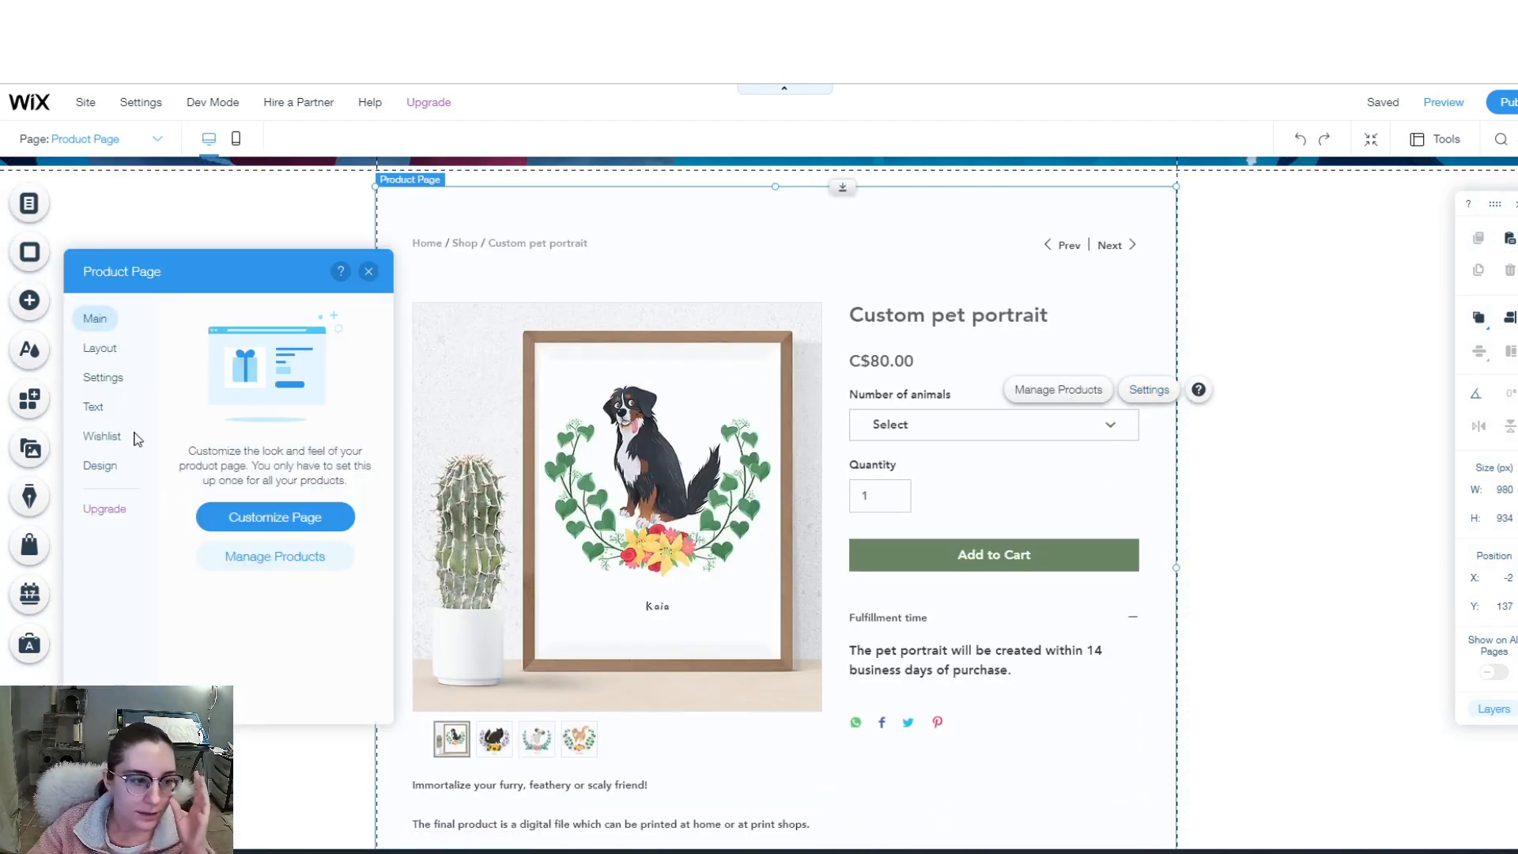
scroll(935, 614, "down", 4)
left_click(631, 557)
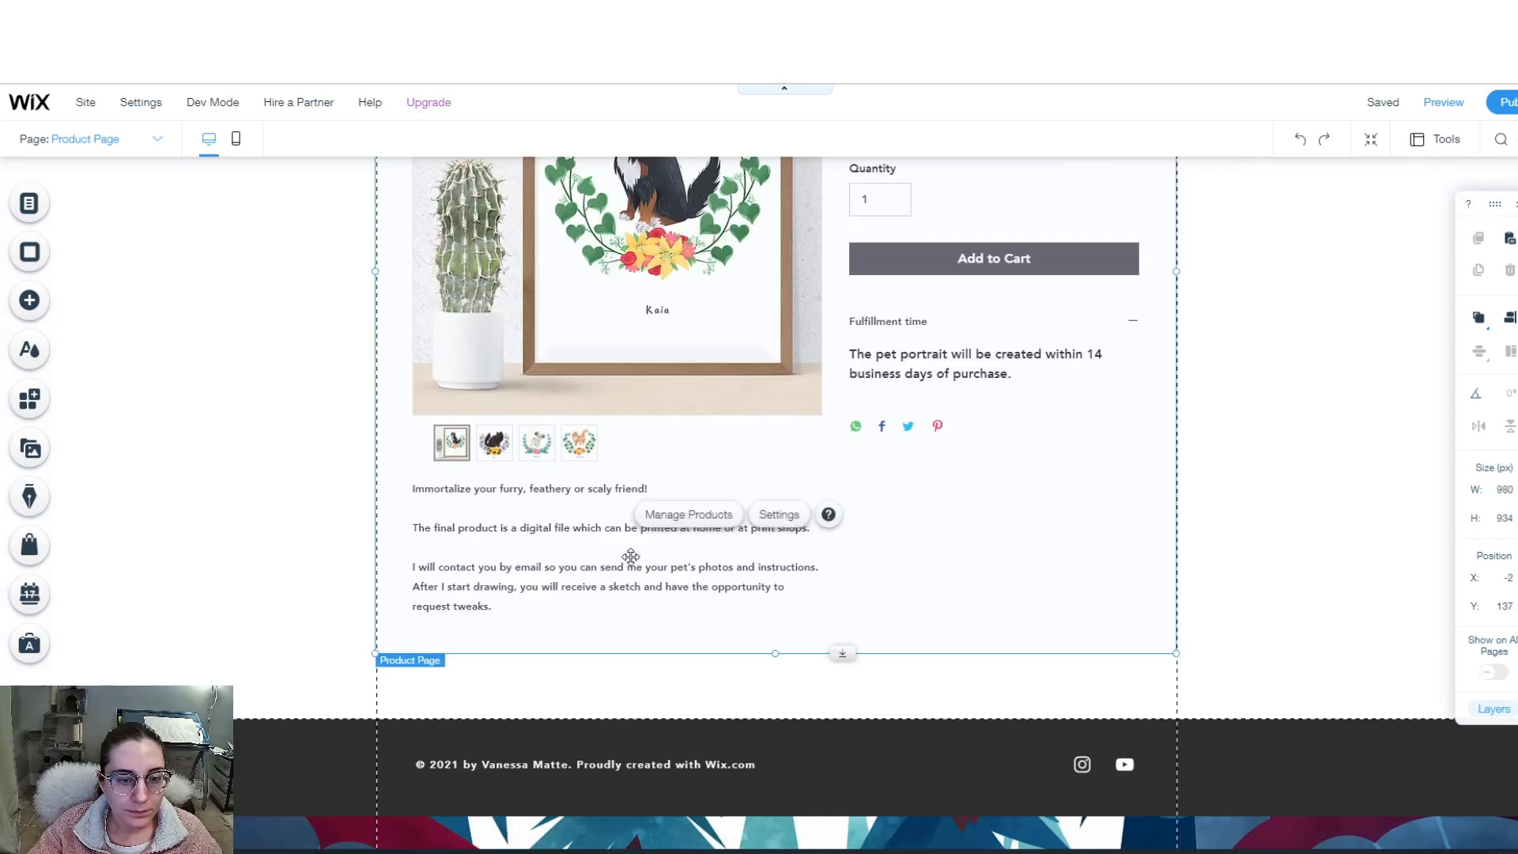
double_click(563, 558)
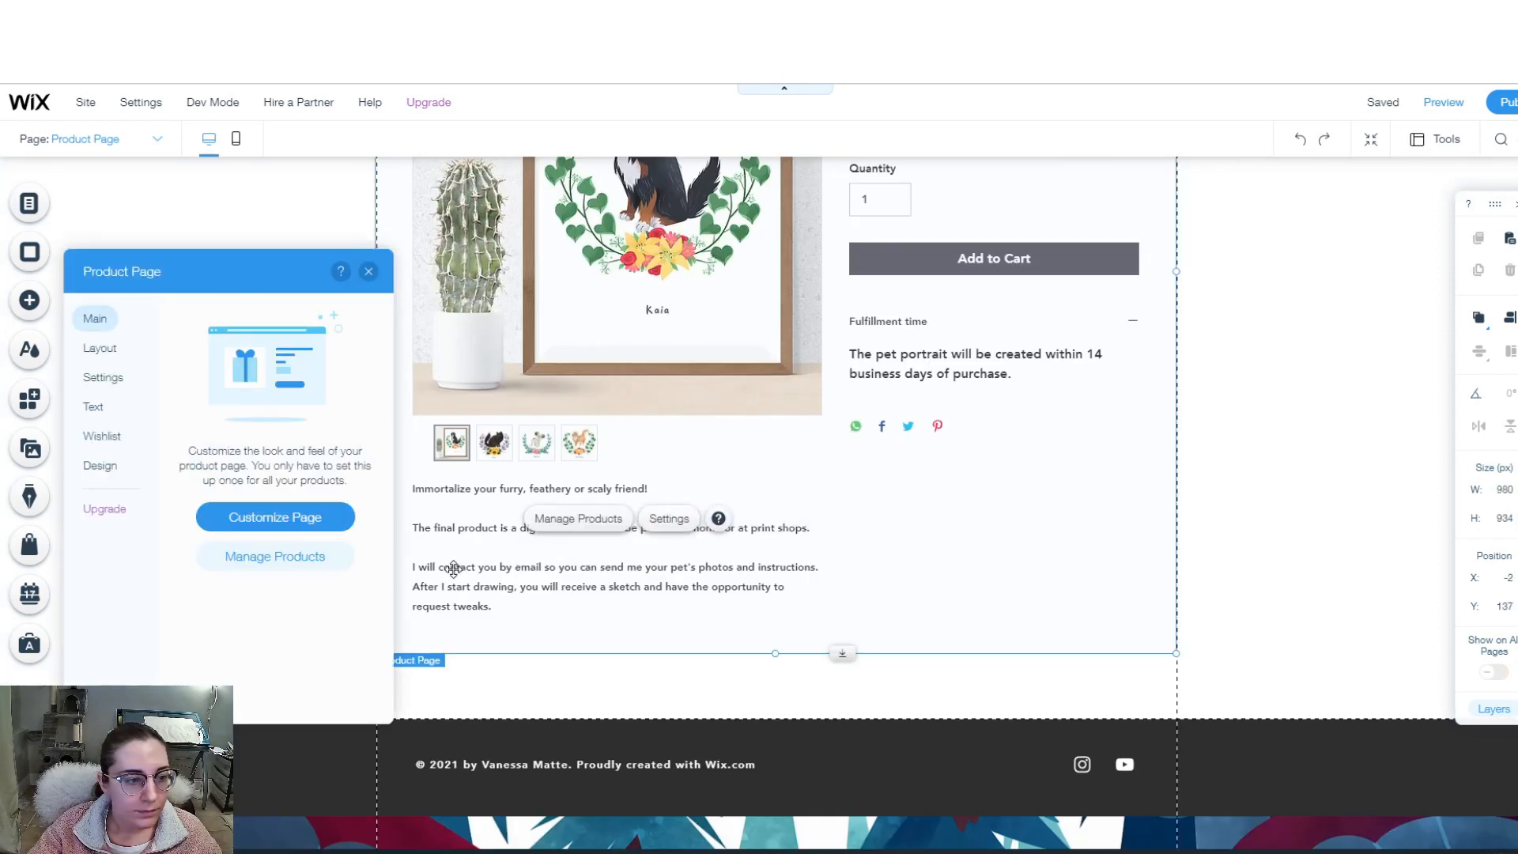
left_click(101, 465)
left_click(101, 351)
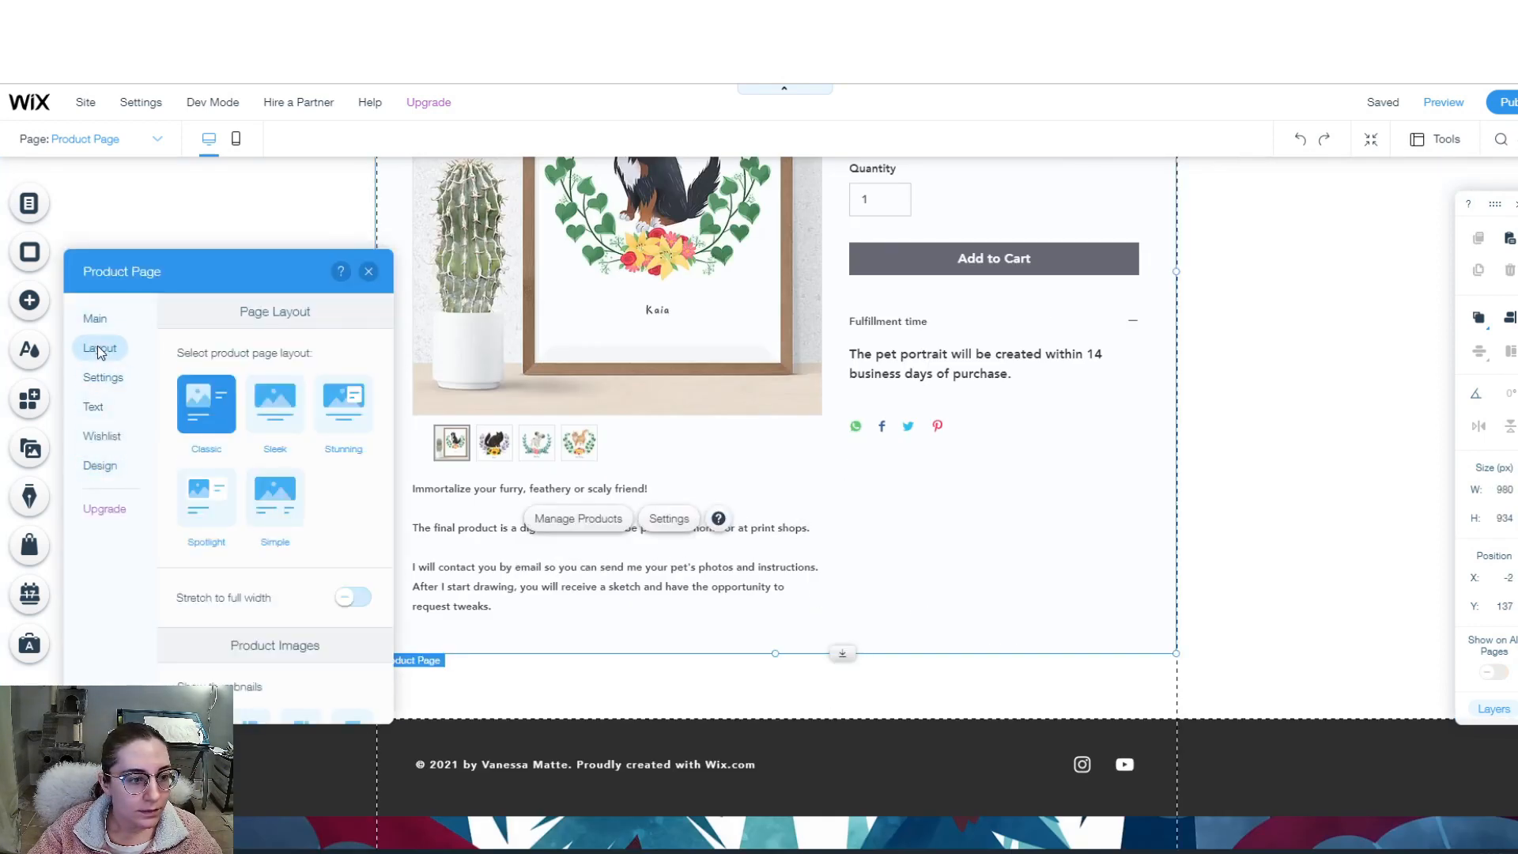
left_click(271, 396)
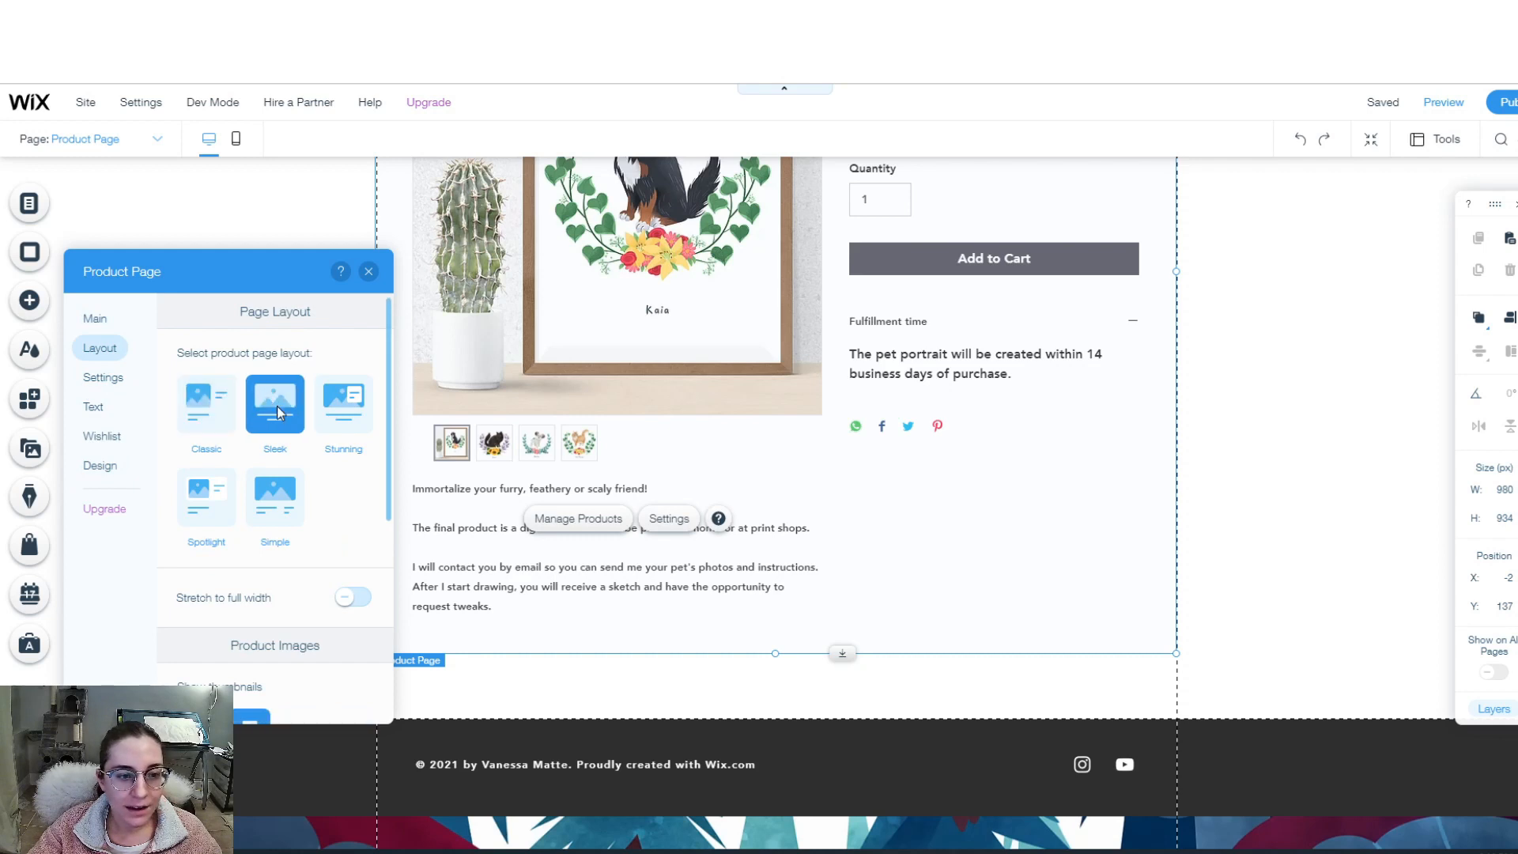
left_click(207, 512)
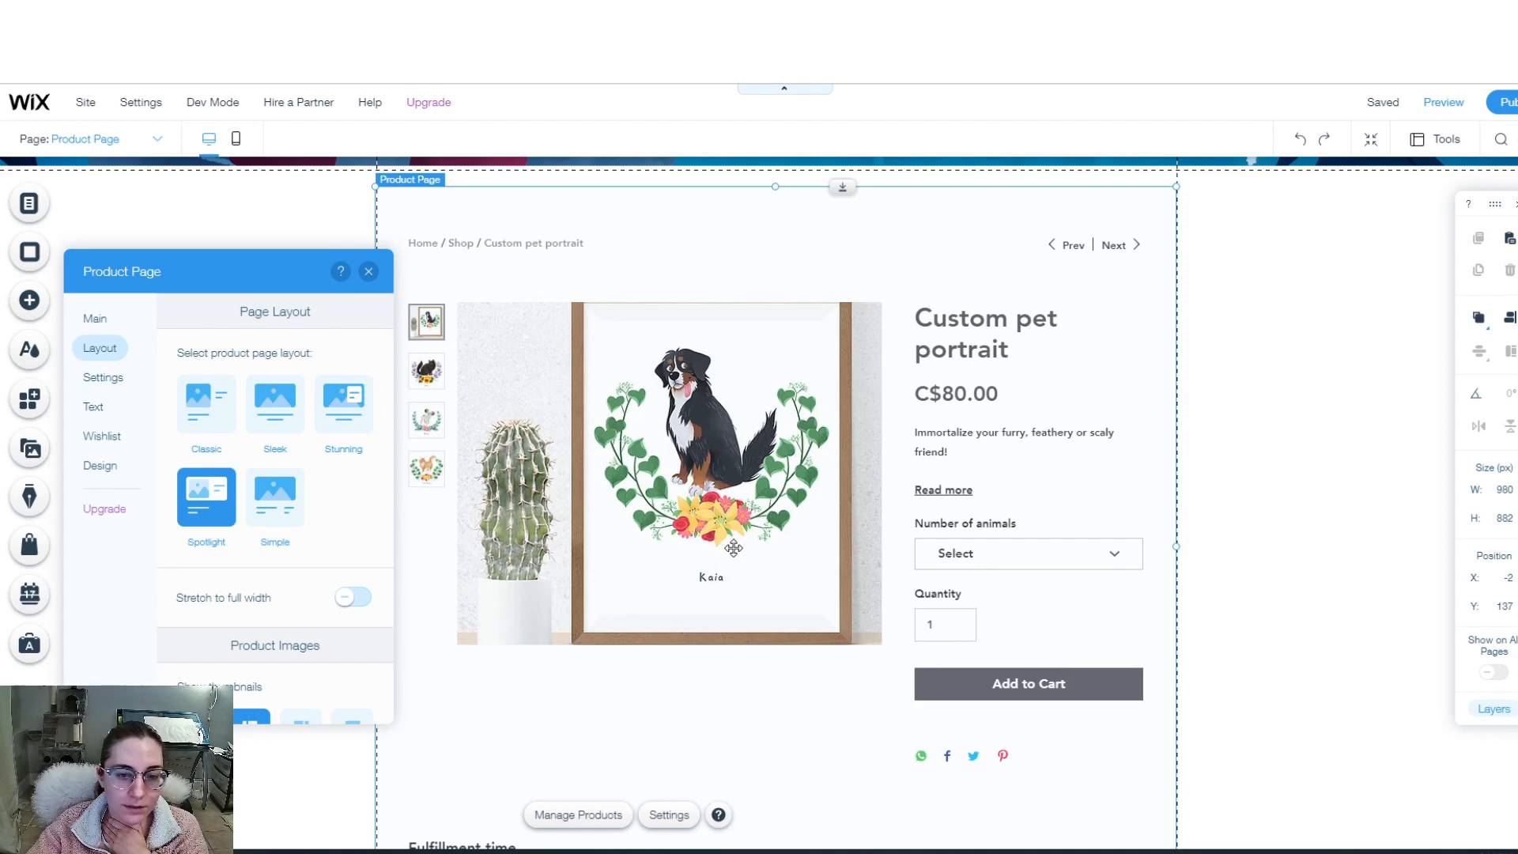
scroll(733, 546, "down", 3)
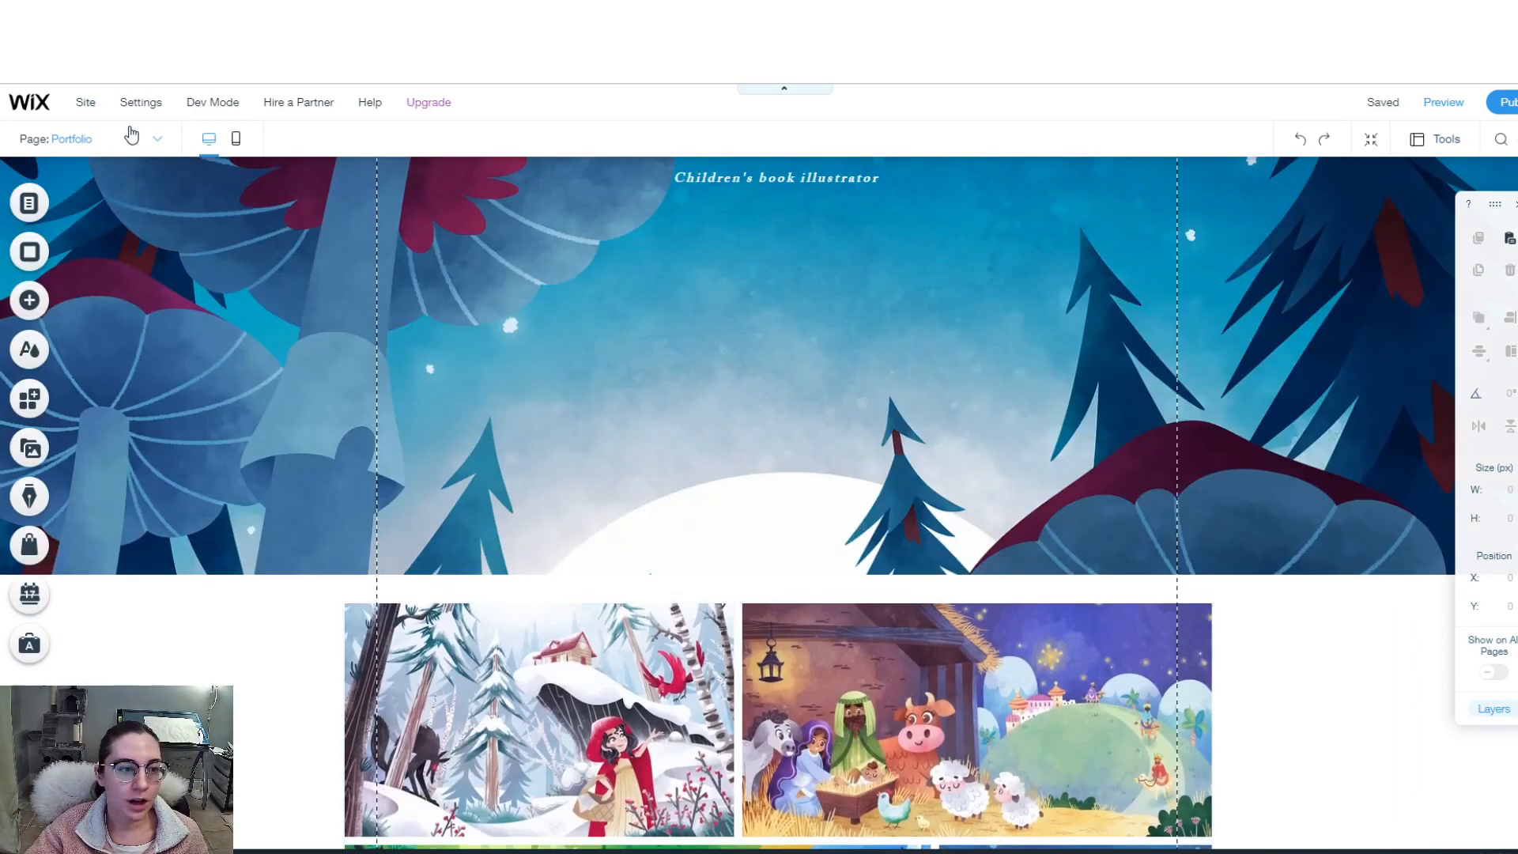
- Paste the copied product gallery strip into the Cart Page's cart area
left_click(161, 143)
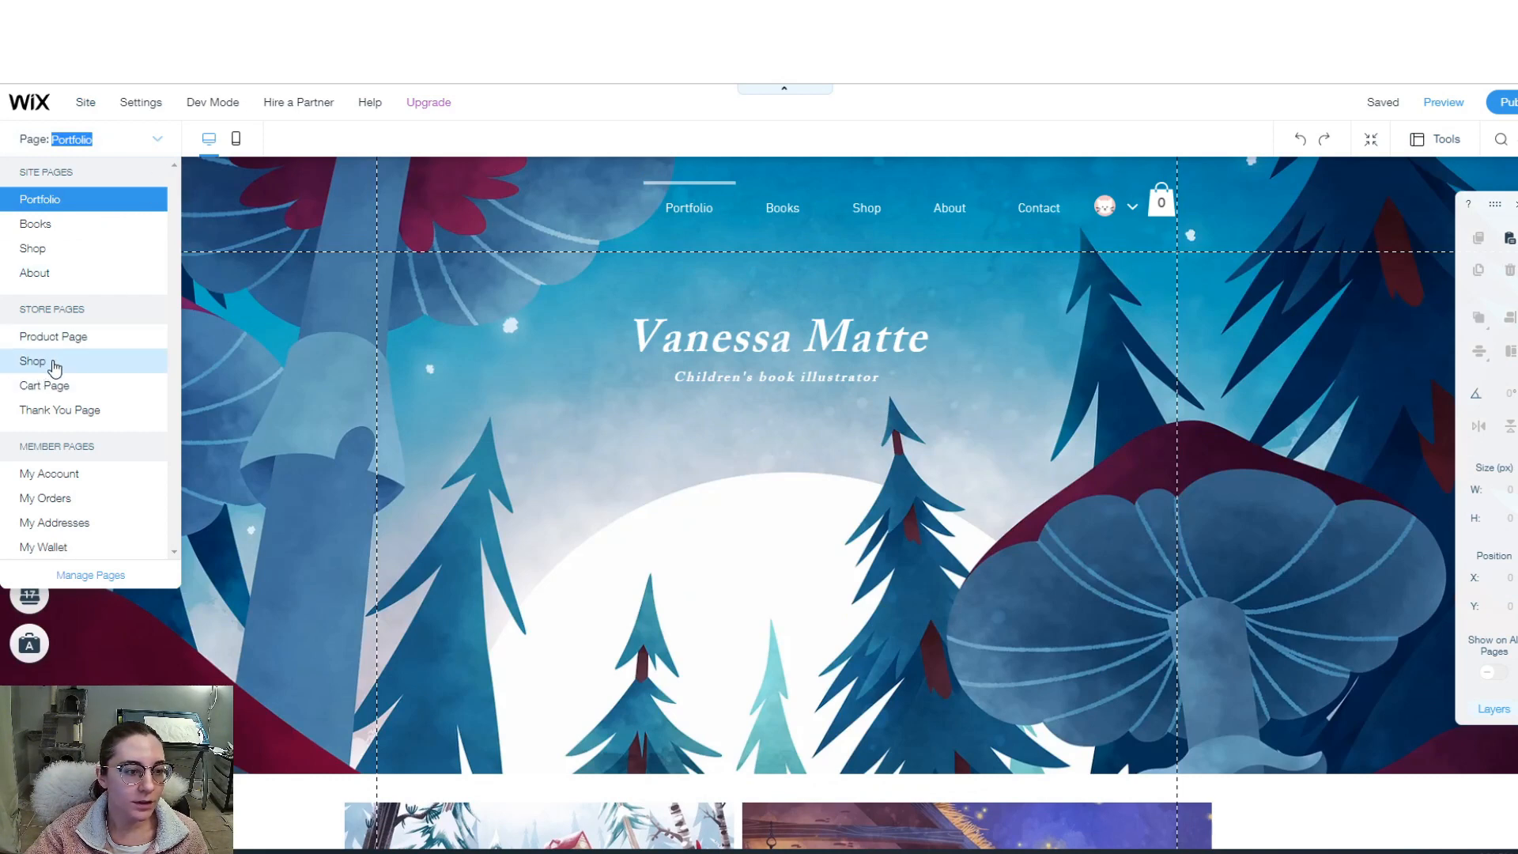
left_click(55, 385)
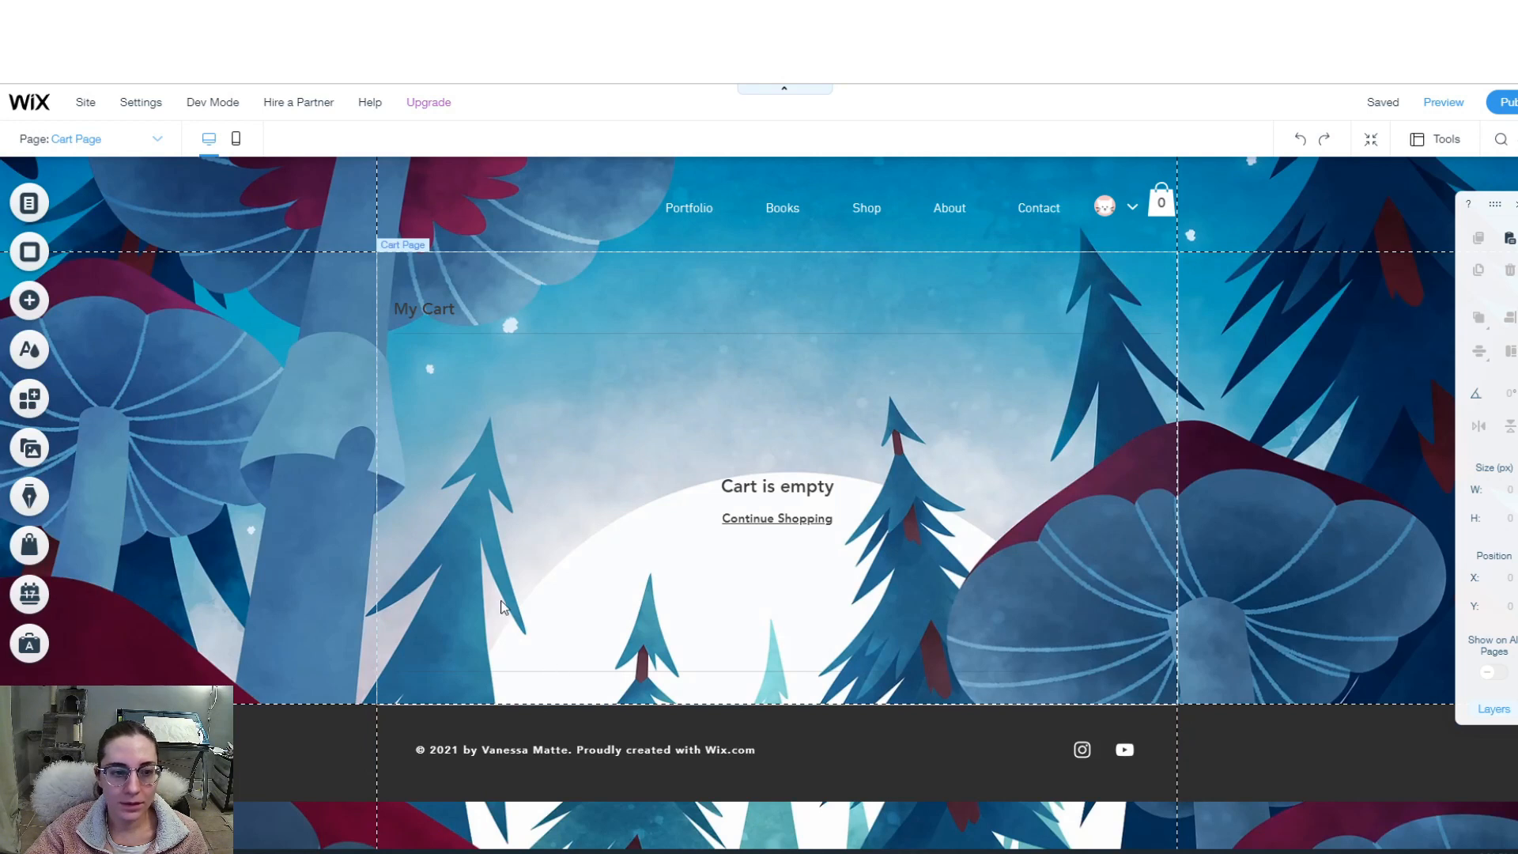
left_click(516, 531)
key("ctrl+v")
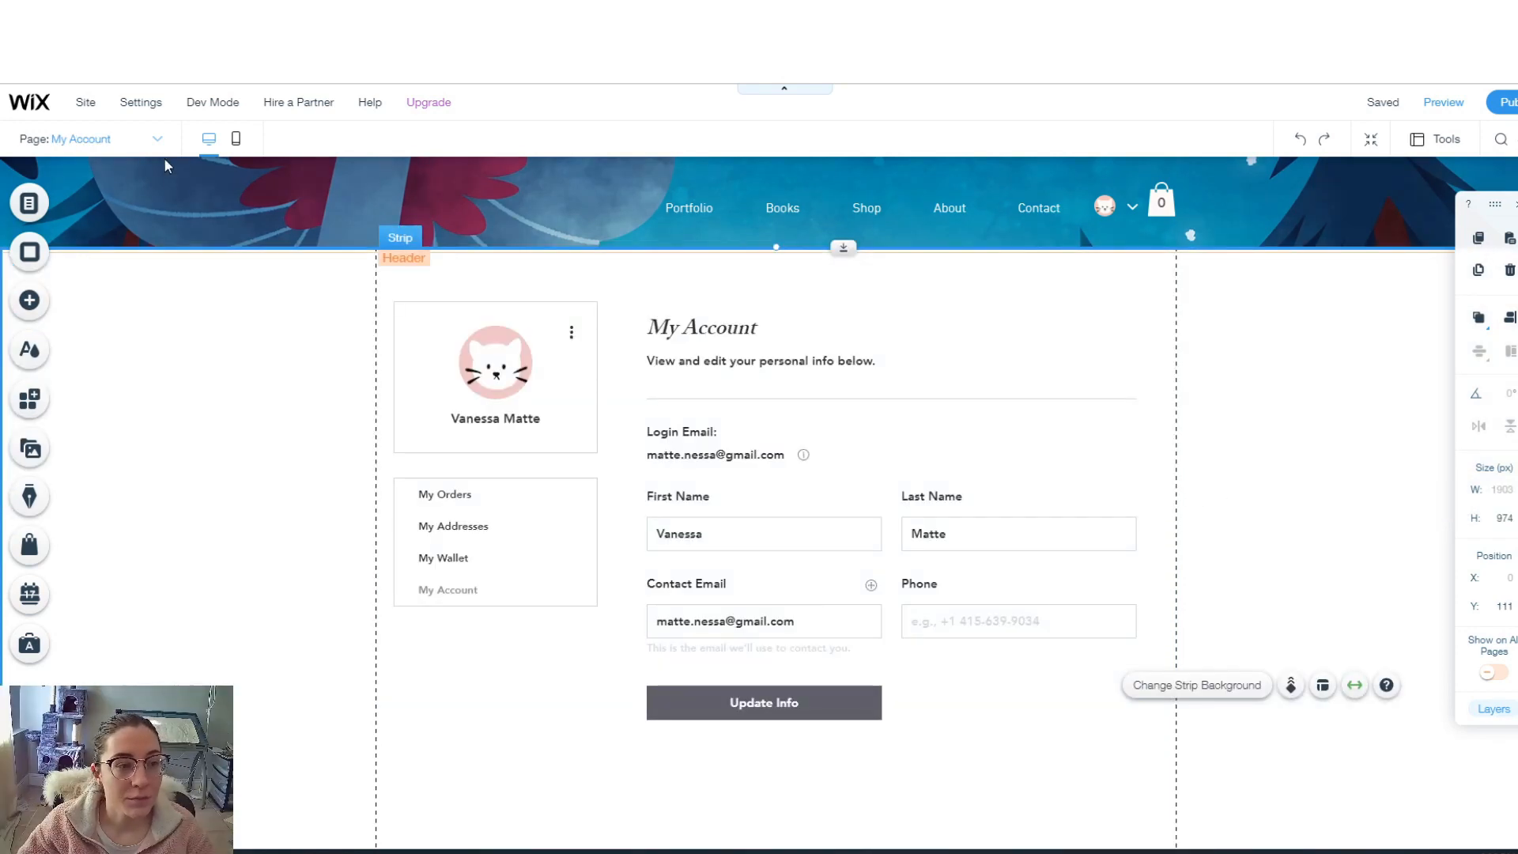
left_click(157, 140)
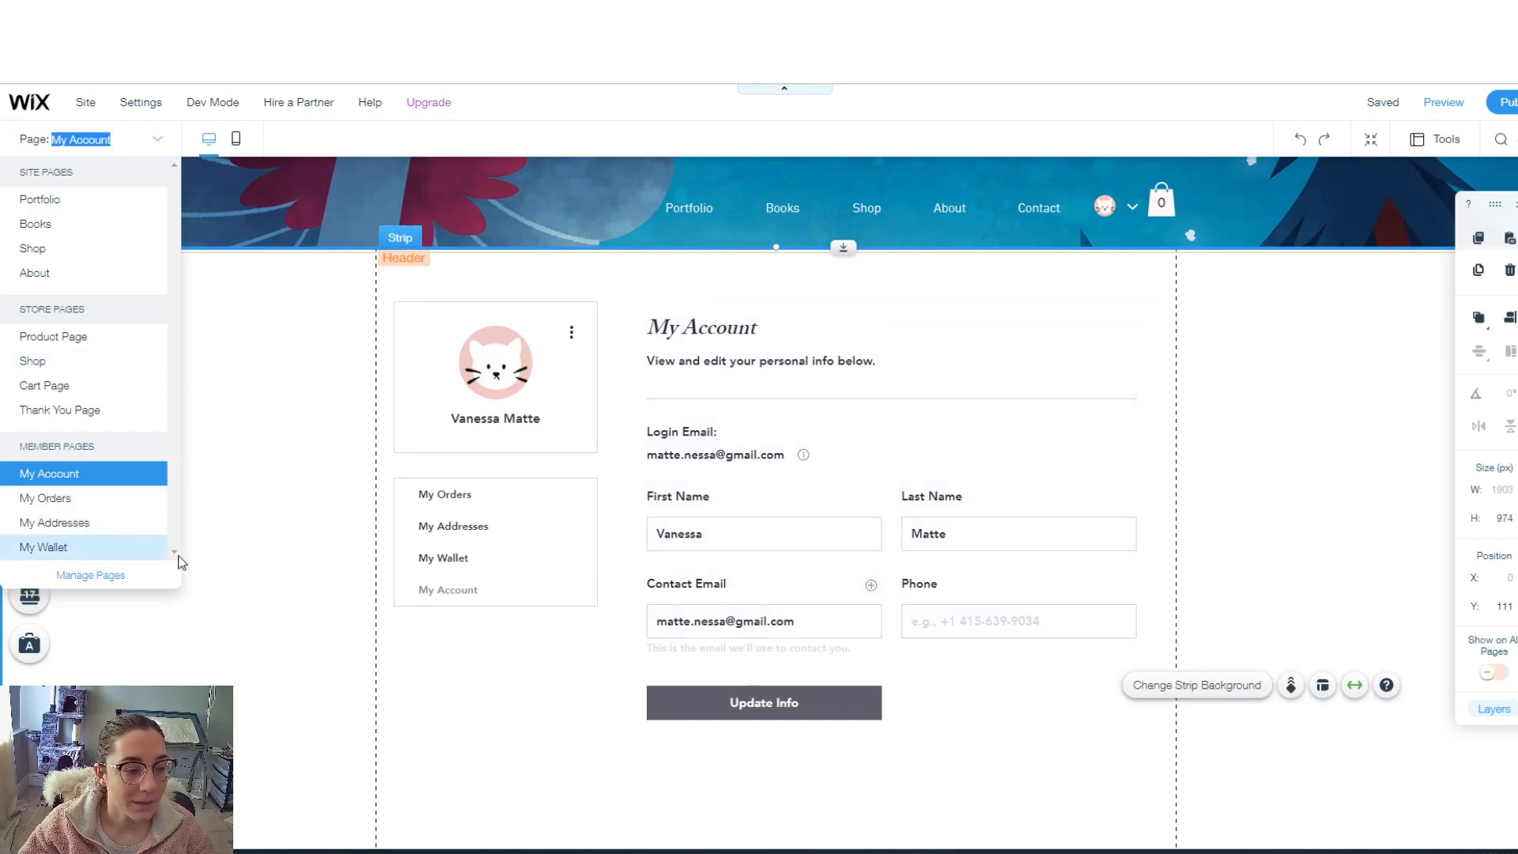
left_click(325, 535)
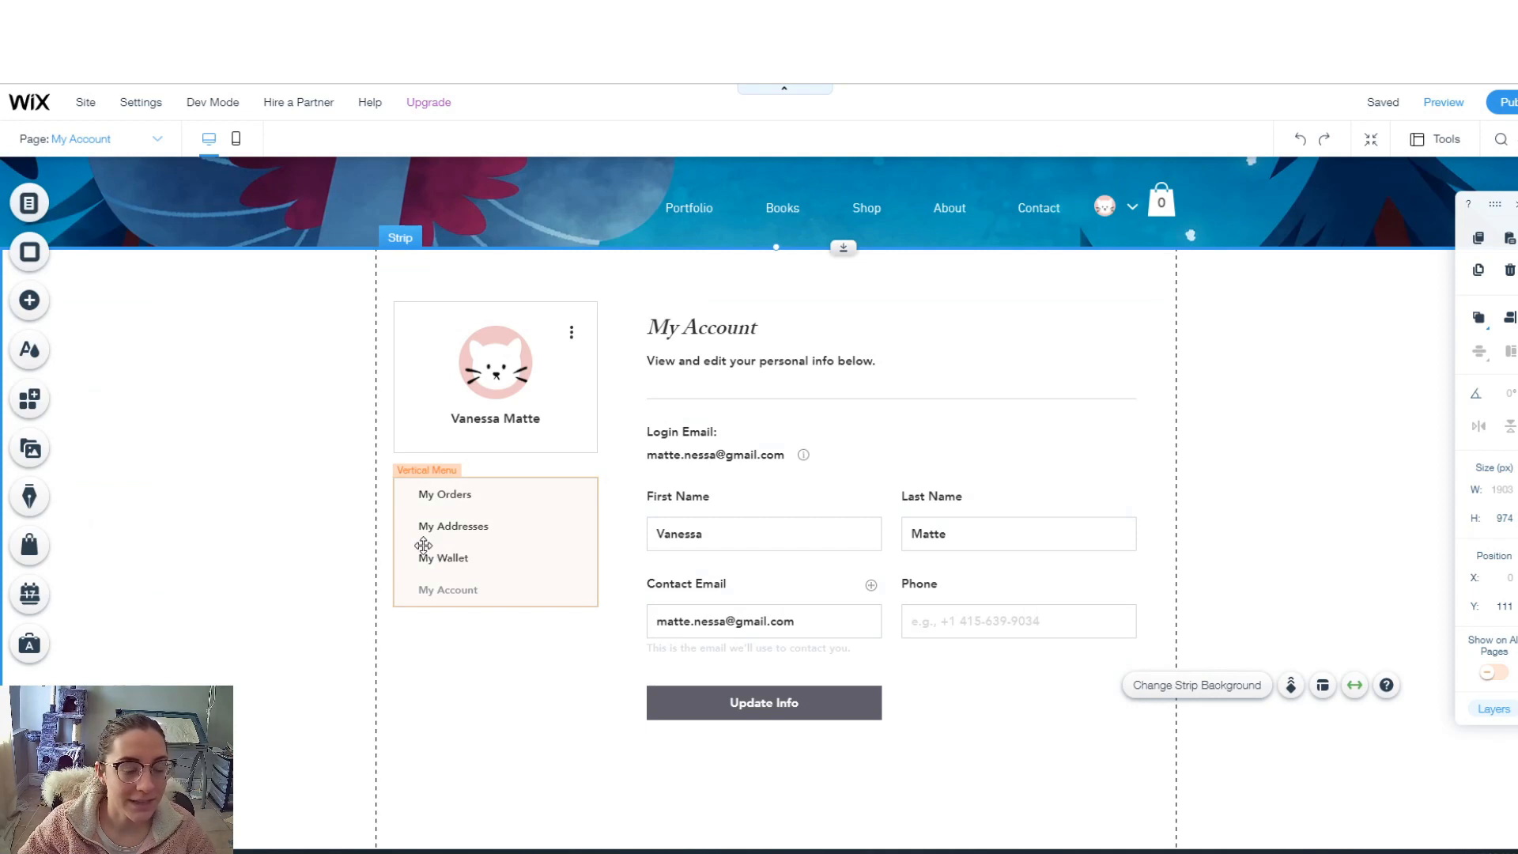
- Set the second site theme colour to grey #5F5E69 and close the Site Colors panel
left_click(60, 363)
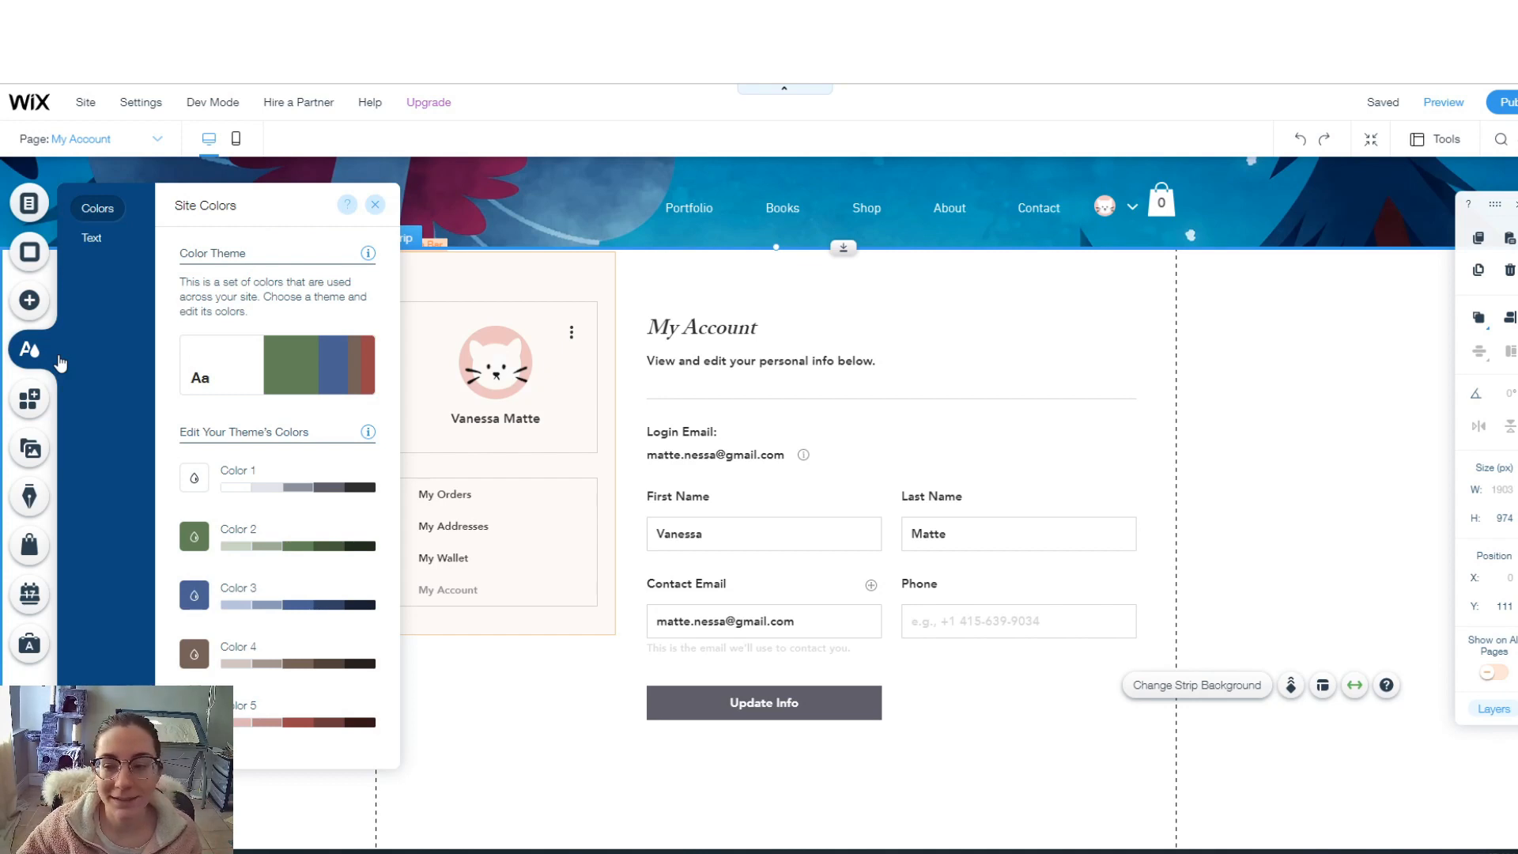
left_click(193, 538)
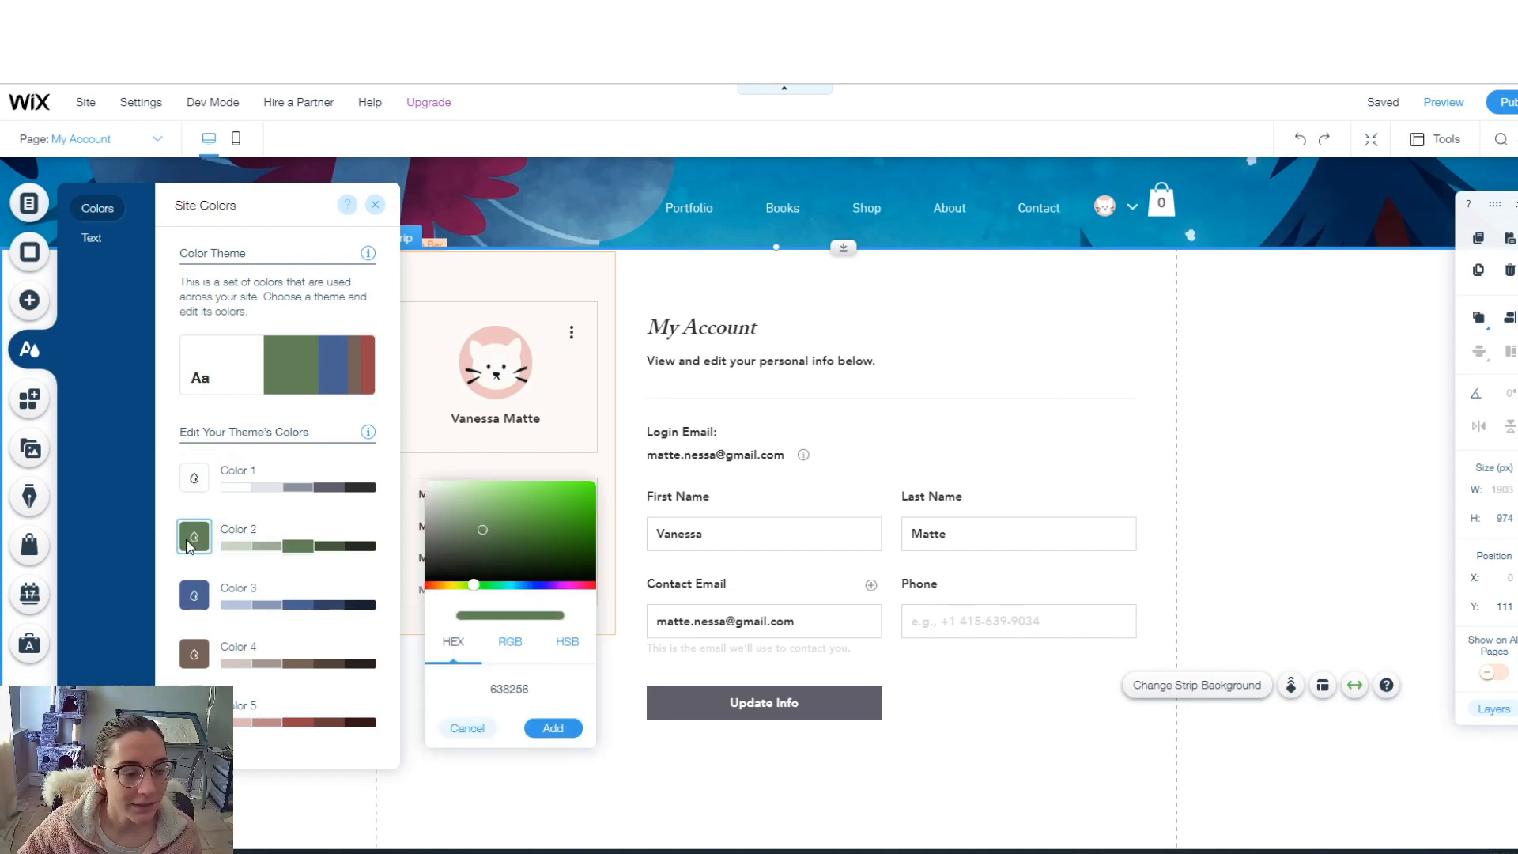
left_click(548, 692)
type("#5F5E69")
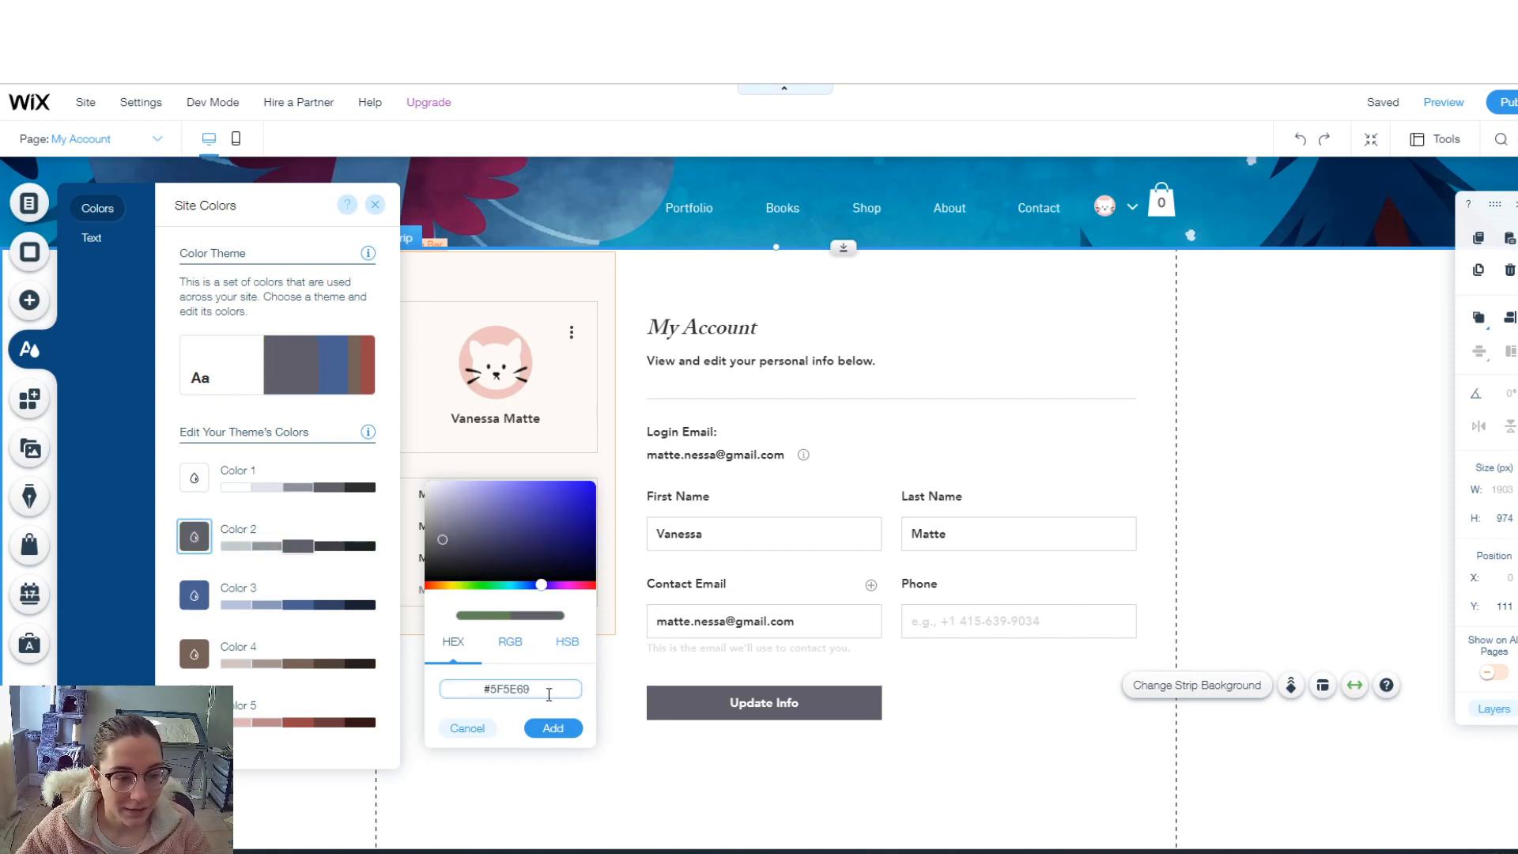
left_click(552, 726)
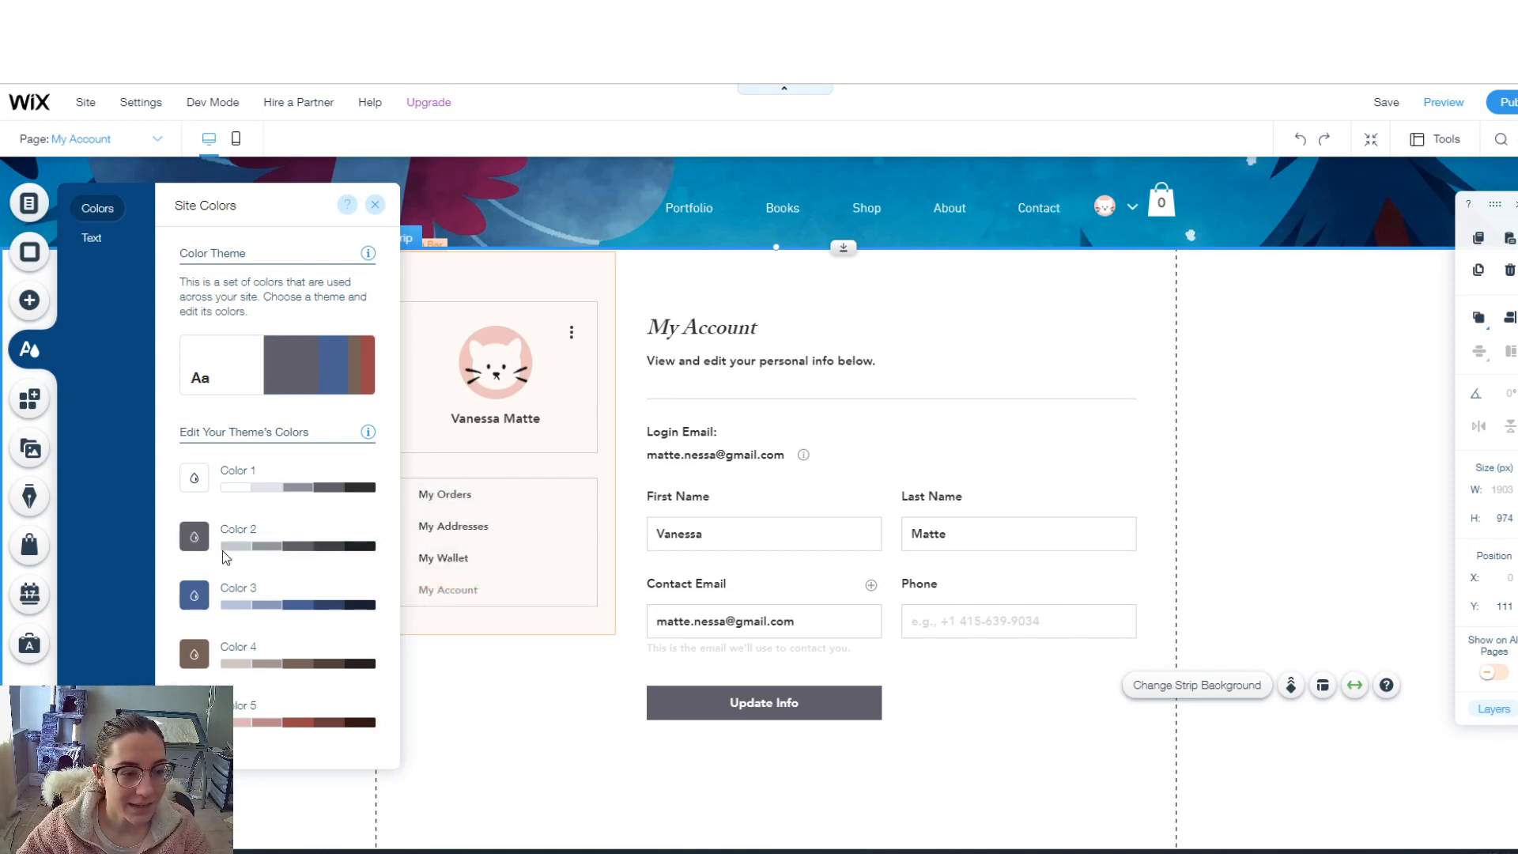
left_click(376, 208)
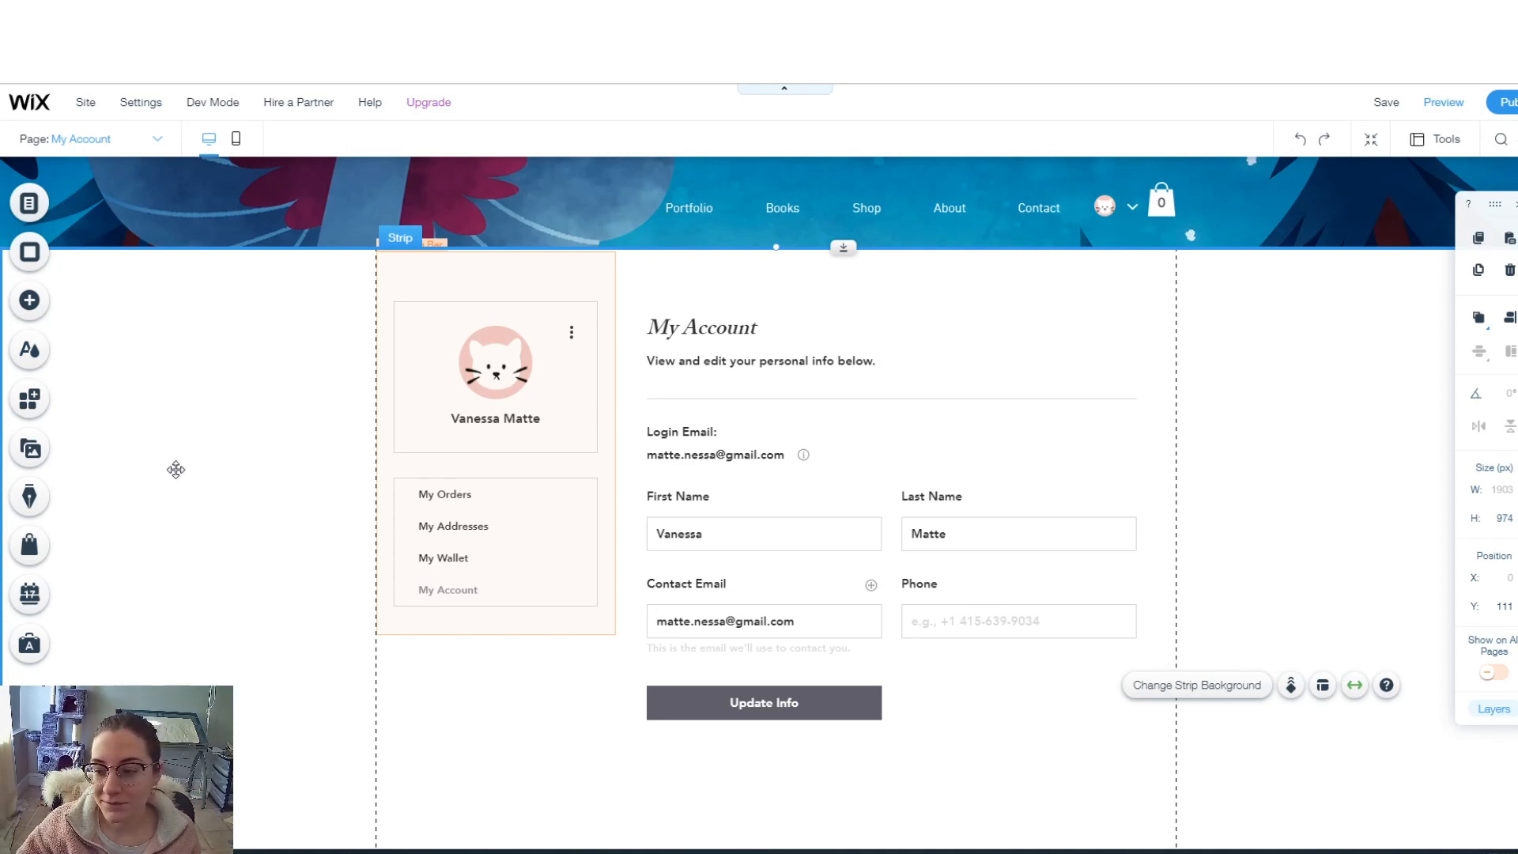
- Switch to the Portfolio page, review its gallery, bio and contact sections, then open App Market
left_click(156, 140)
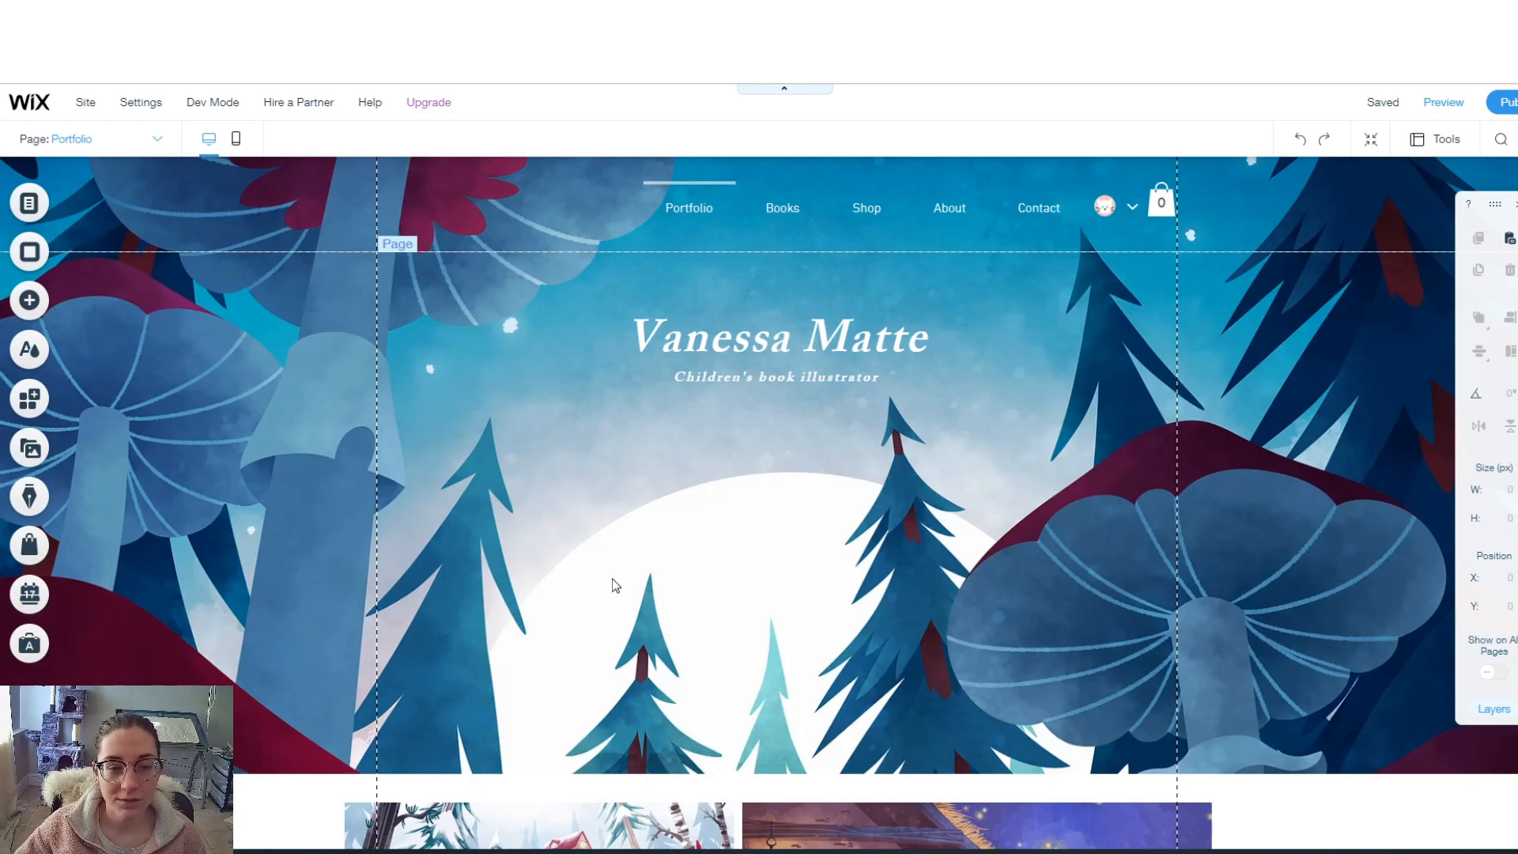
scroll(922, 576, "down", 4)
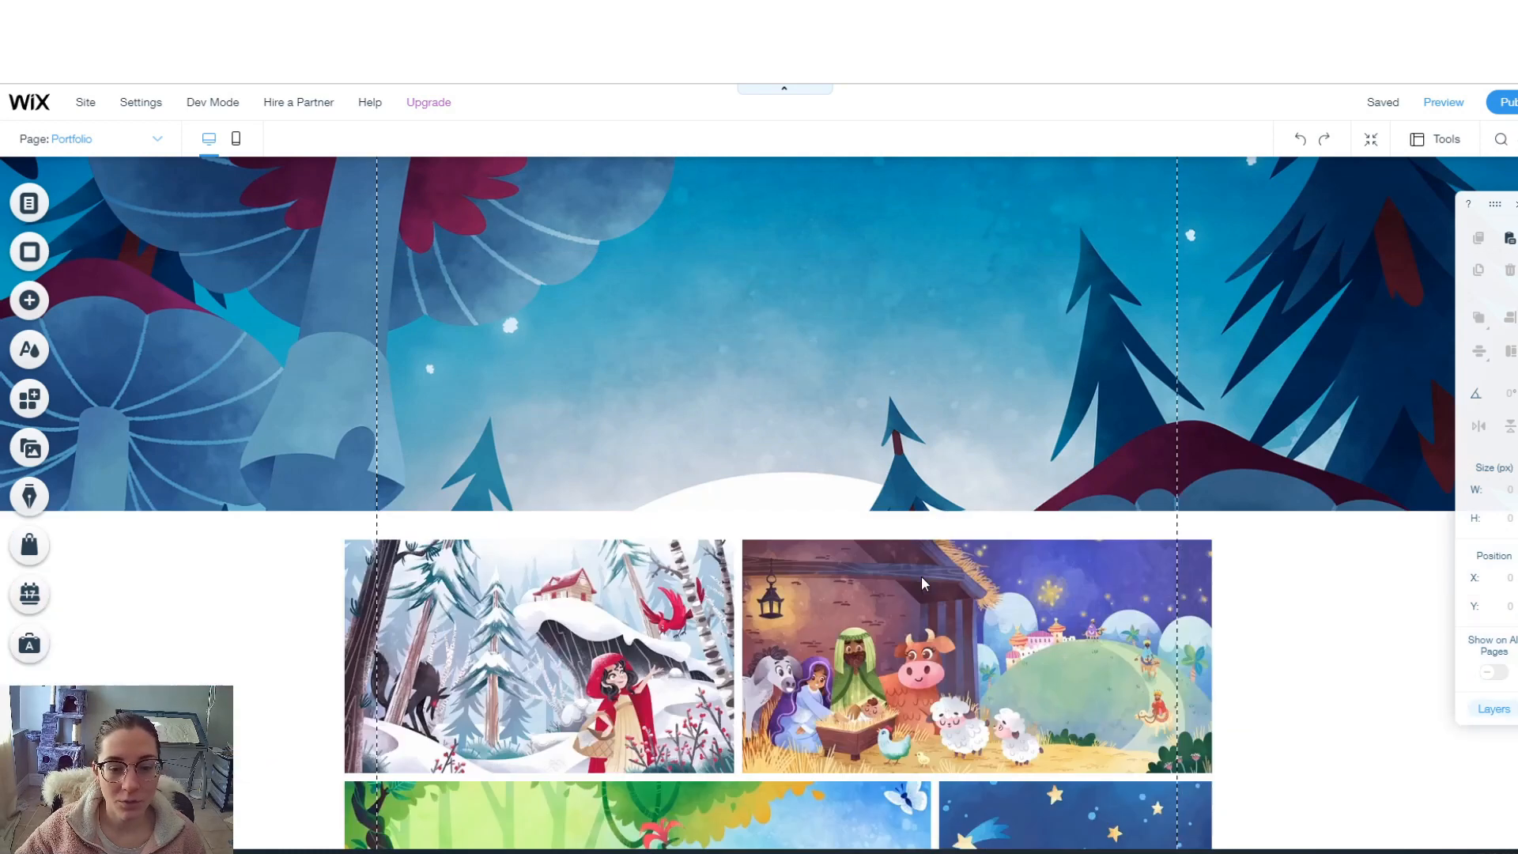
scroll(335, 291, "up", 4)
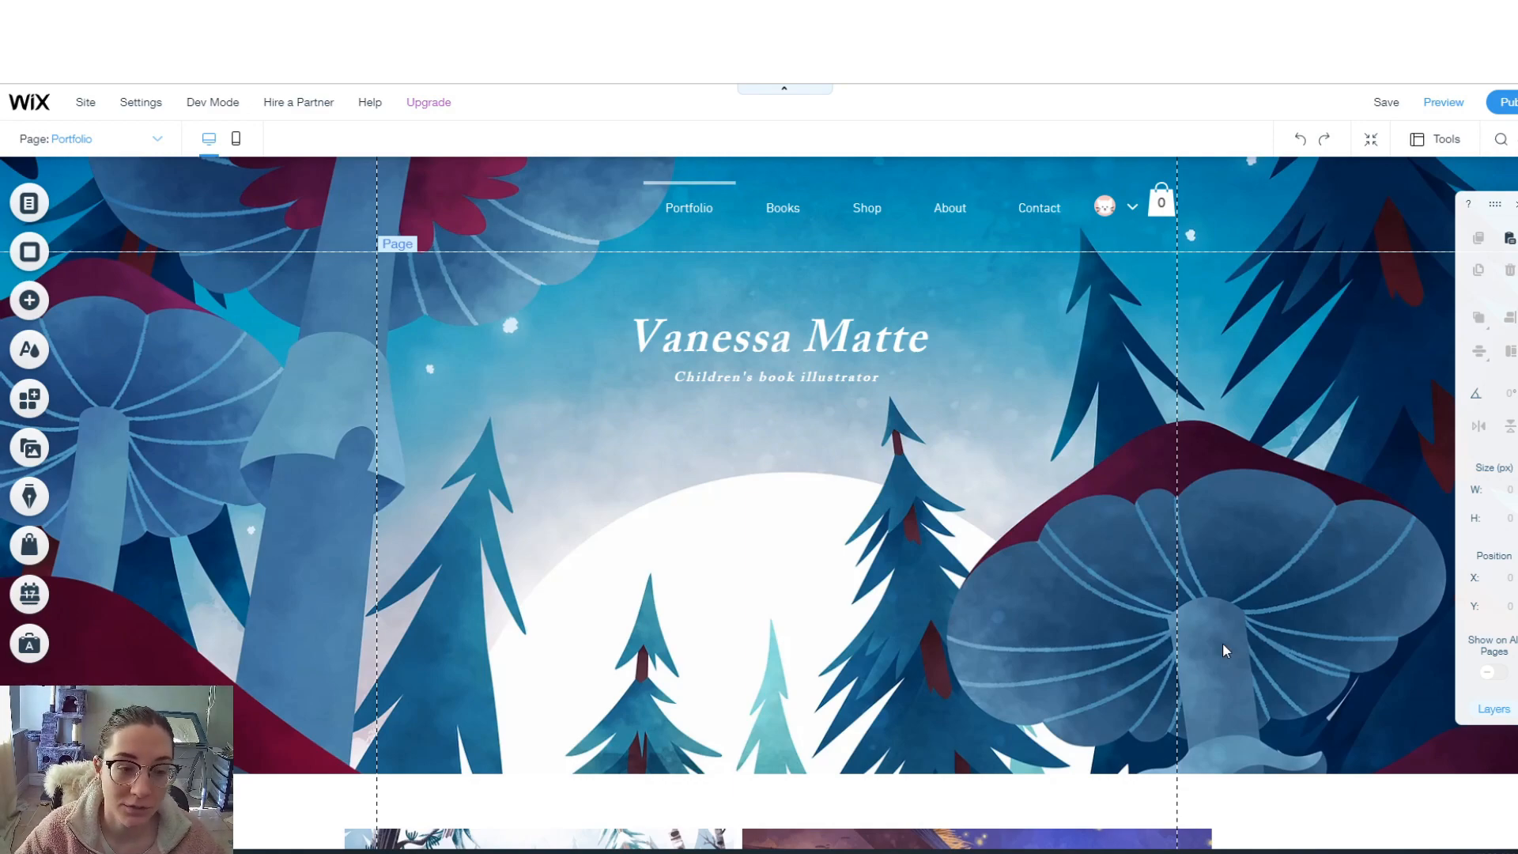
scroll(1022, 427, "down", 20)
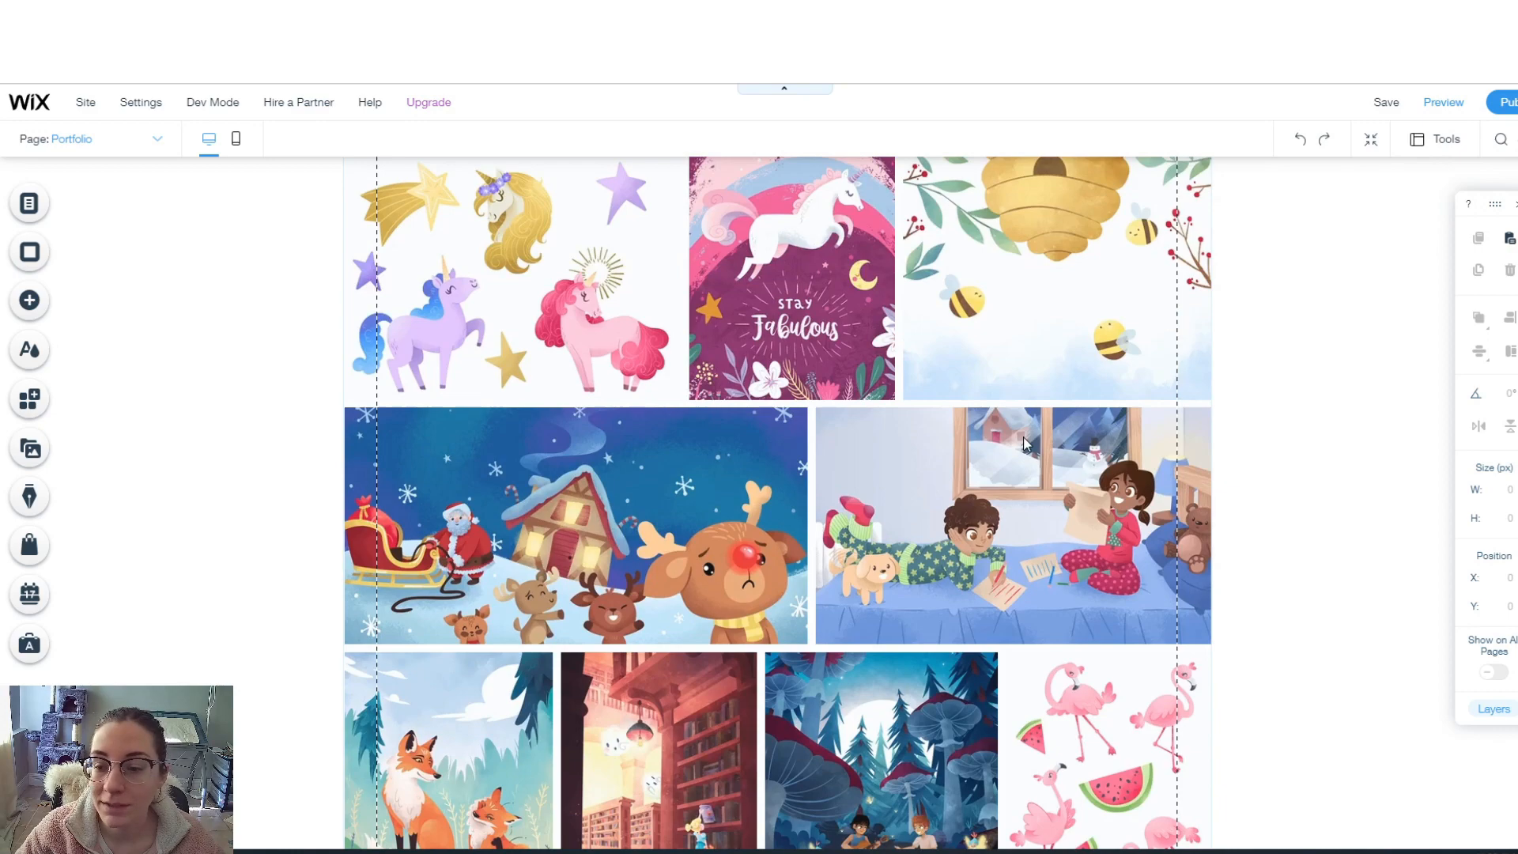
scroll(1025, 443, "down", 10)
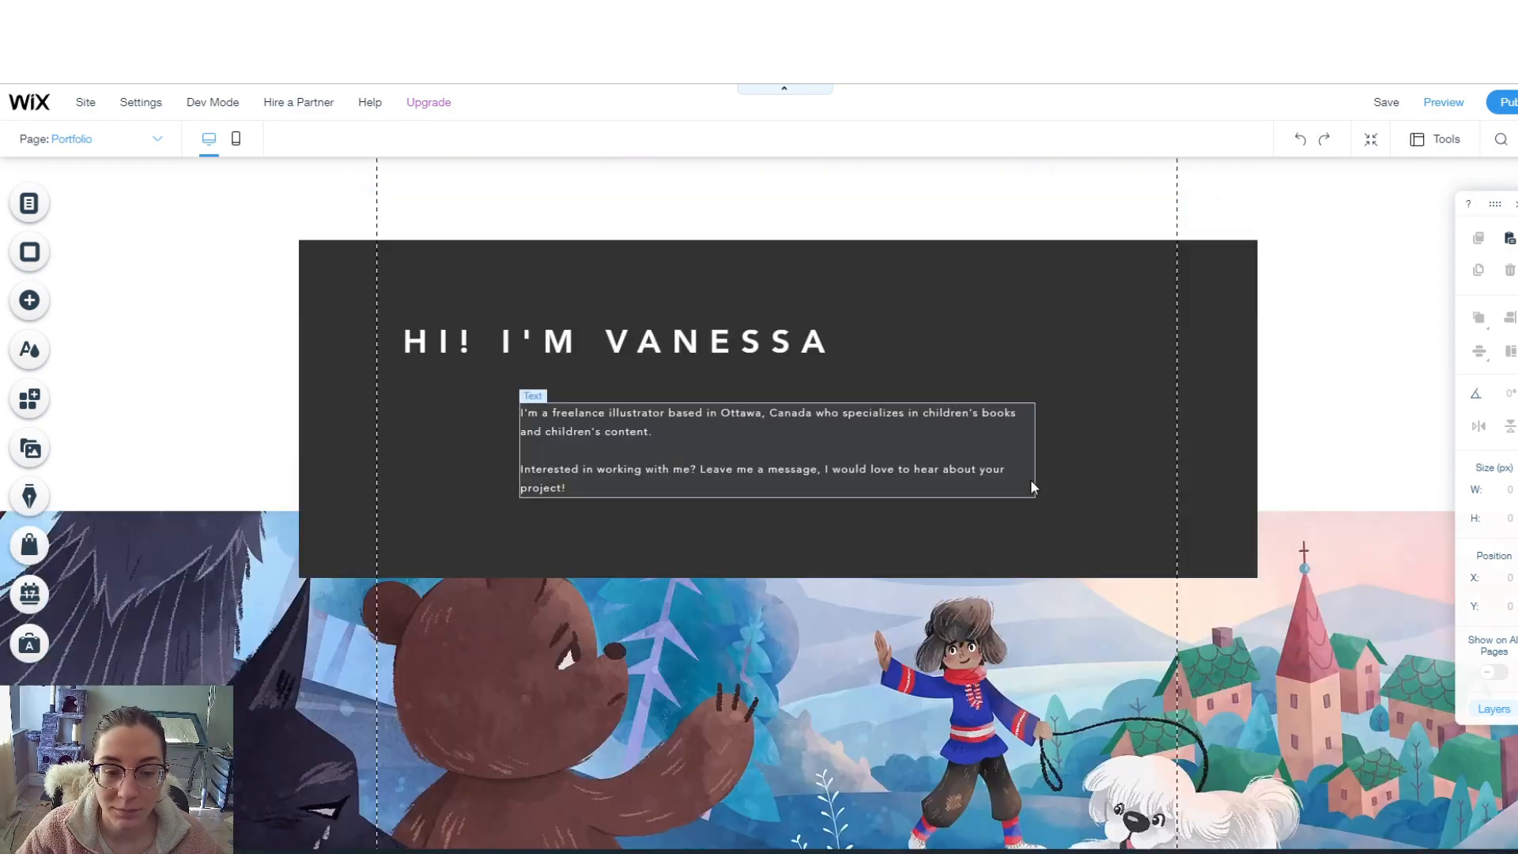
scroll(1030, 468, "up", 1)
scroll(867, 369, "up", 3)
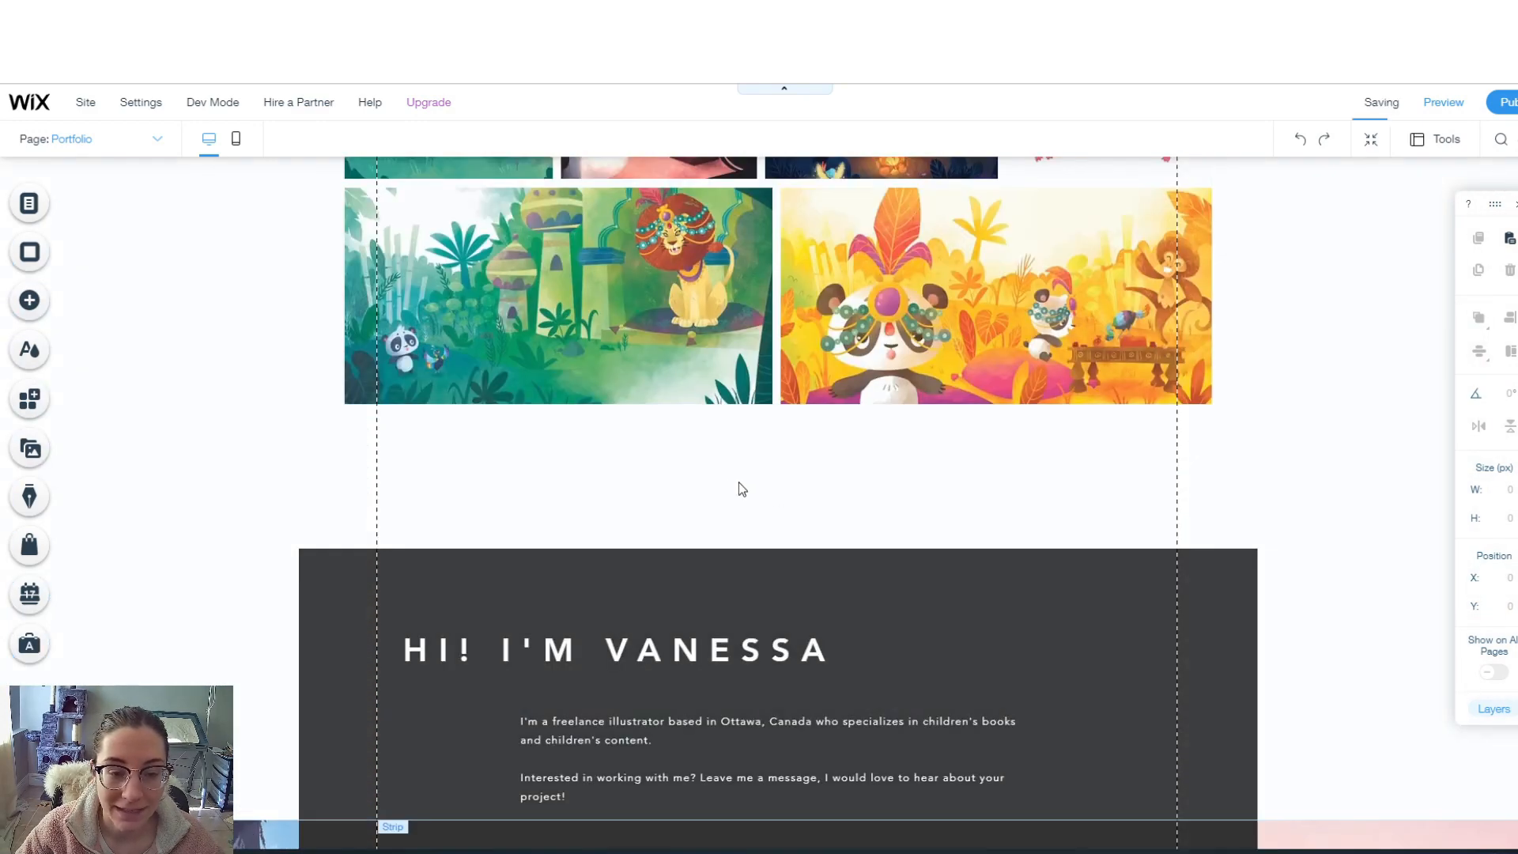
scroll(722, 486, "down", 10)
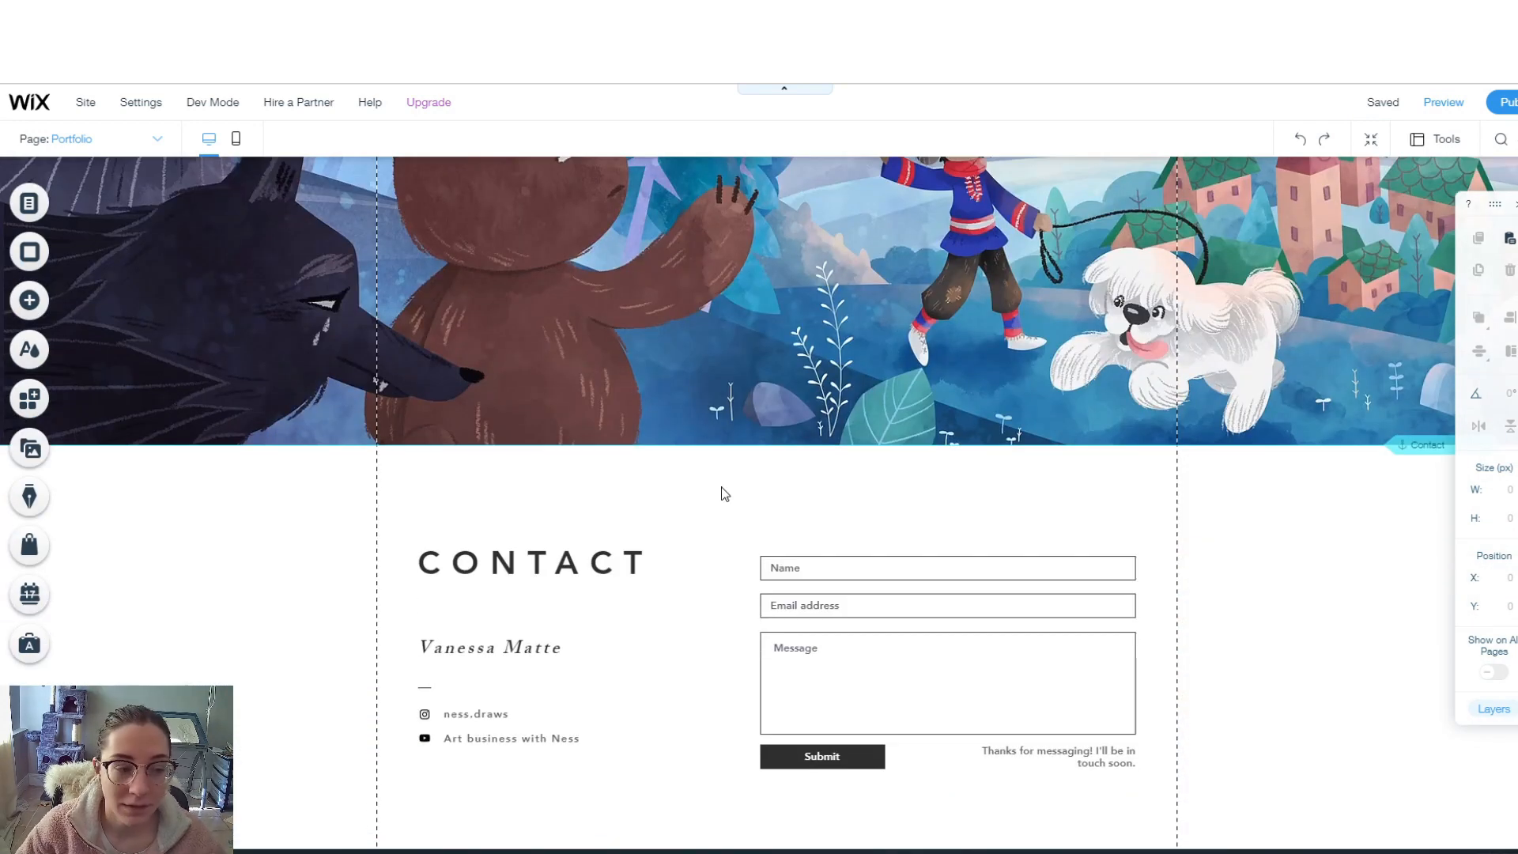
scroll(721, 487, "up", 4)
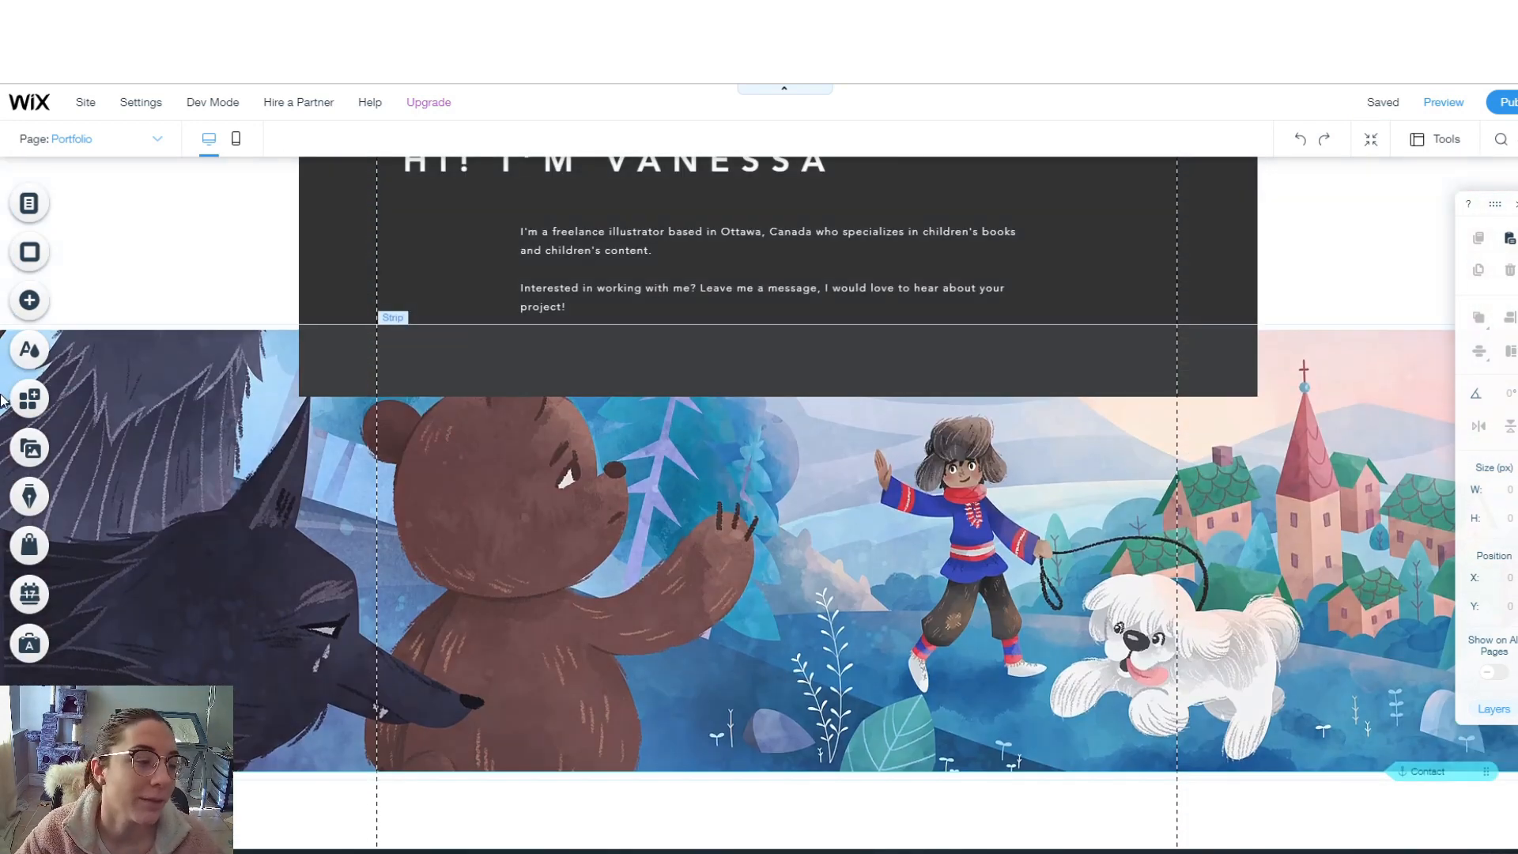
left_click(29, 398)
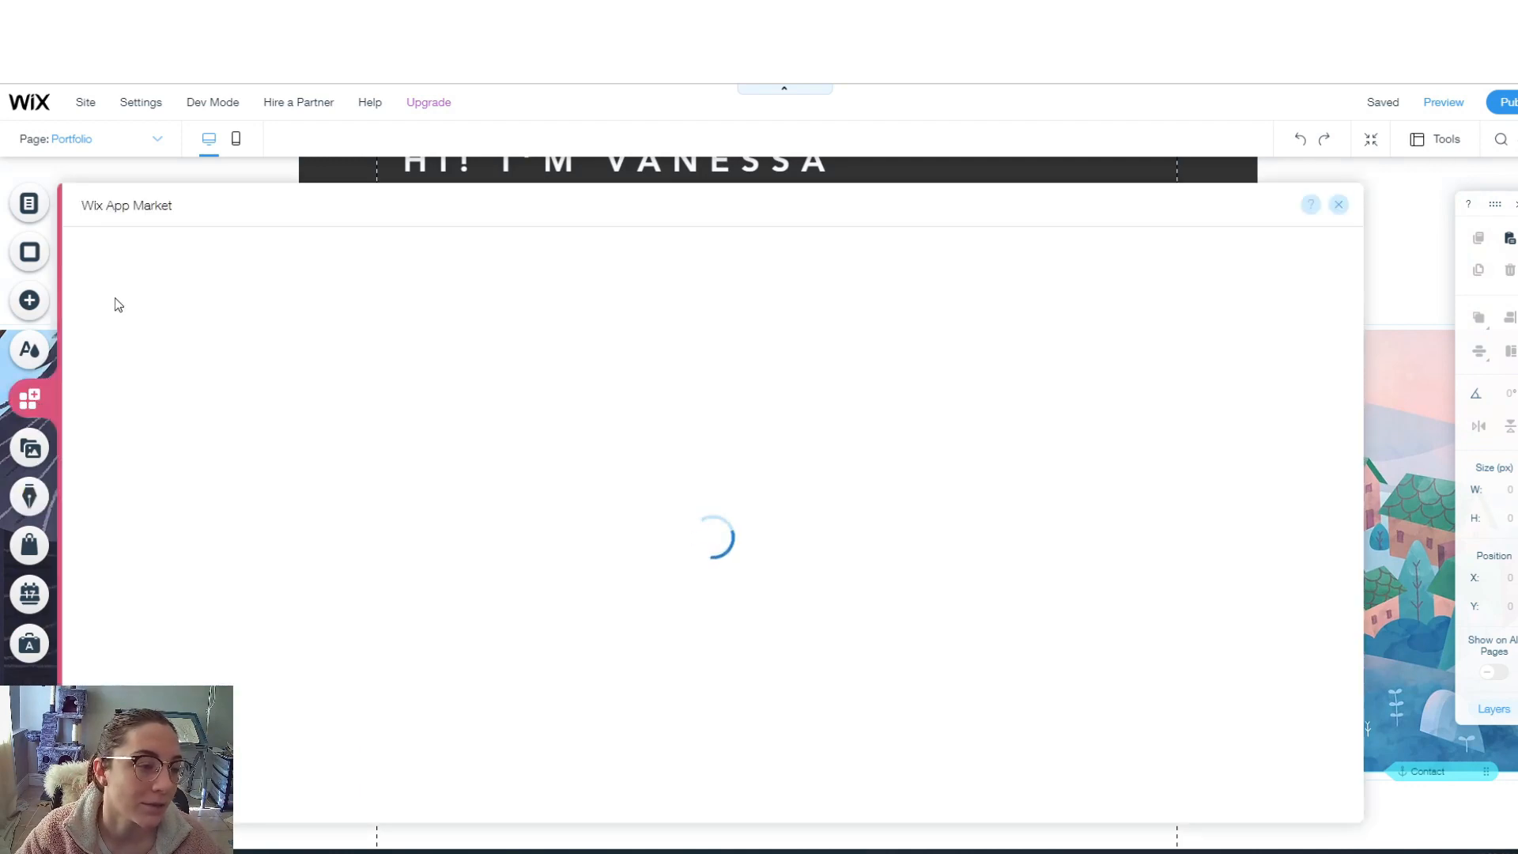
- Search App Market for 'back to top', check the results, and close it
left_click(125, 254)
type("back to top")
key("Return")
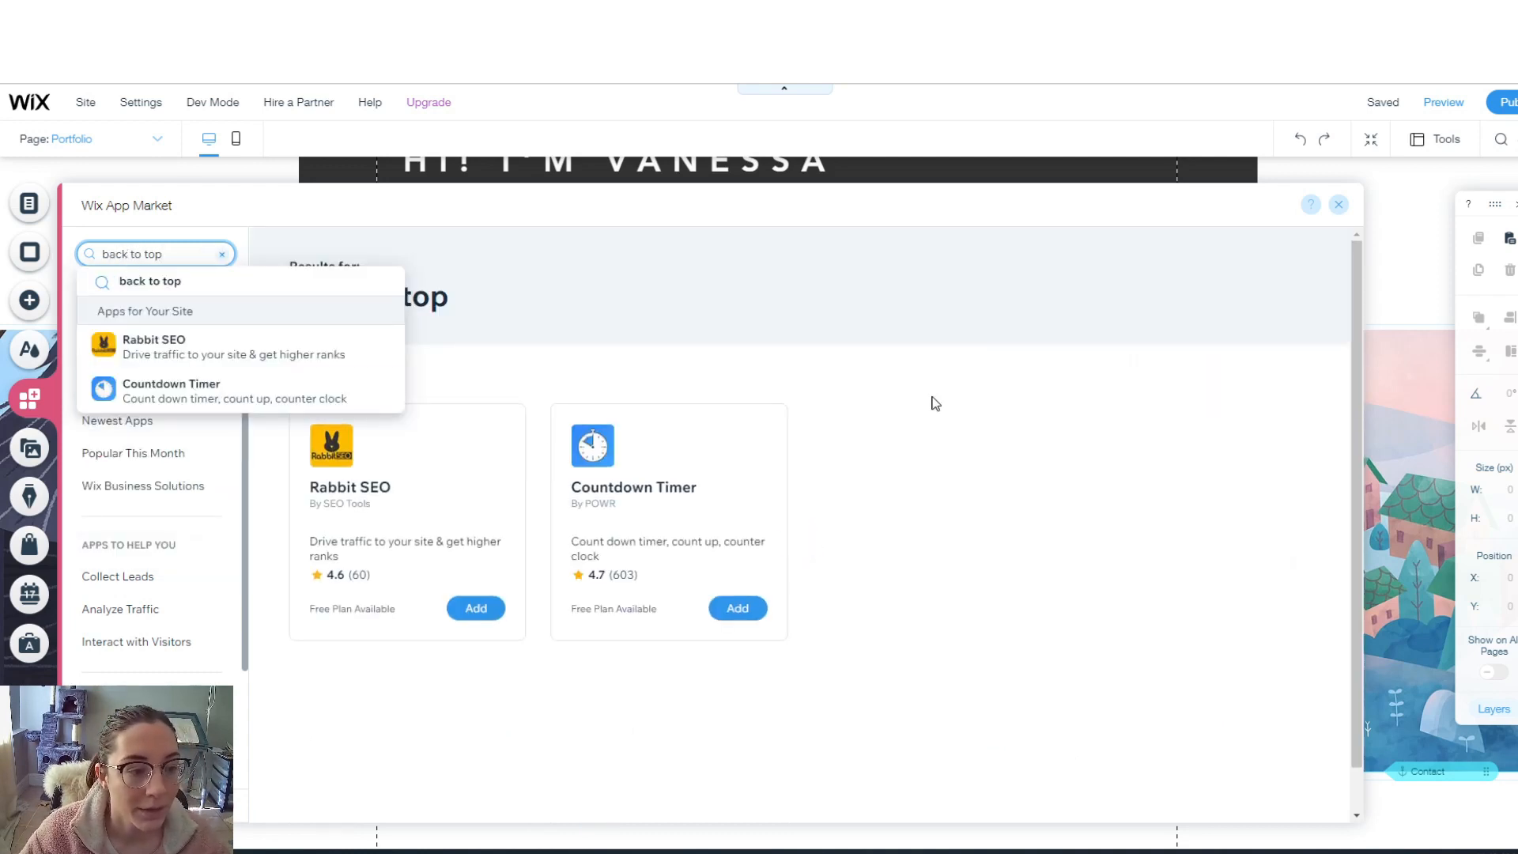
left_click(744, 303)
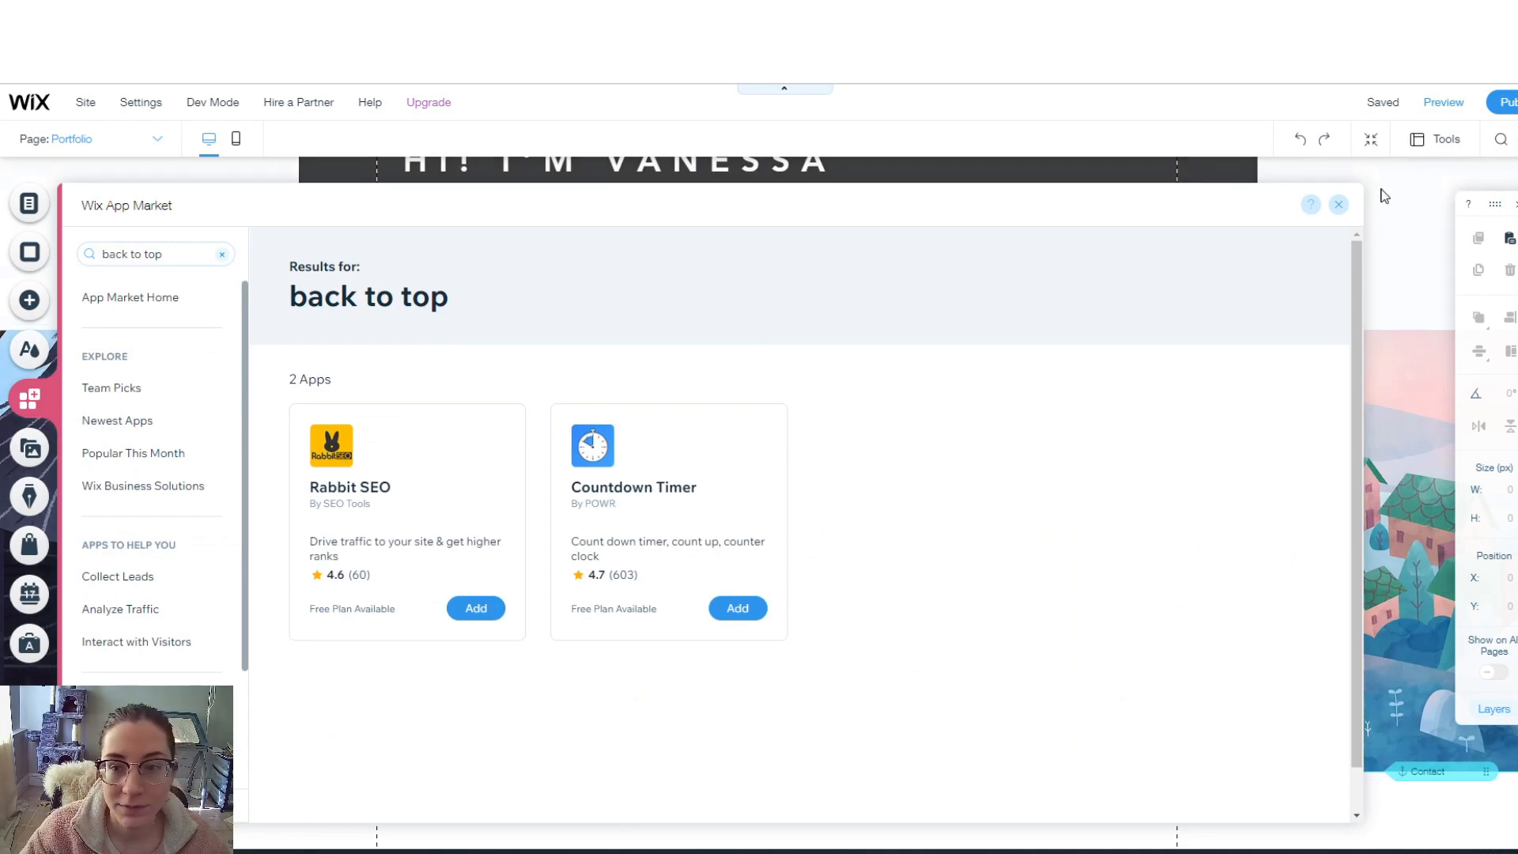
left_click(1339, 204)
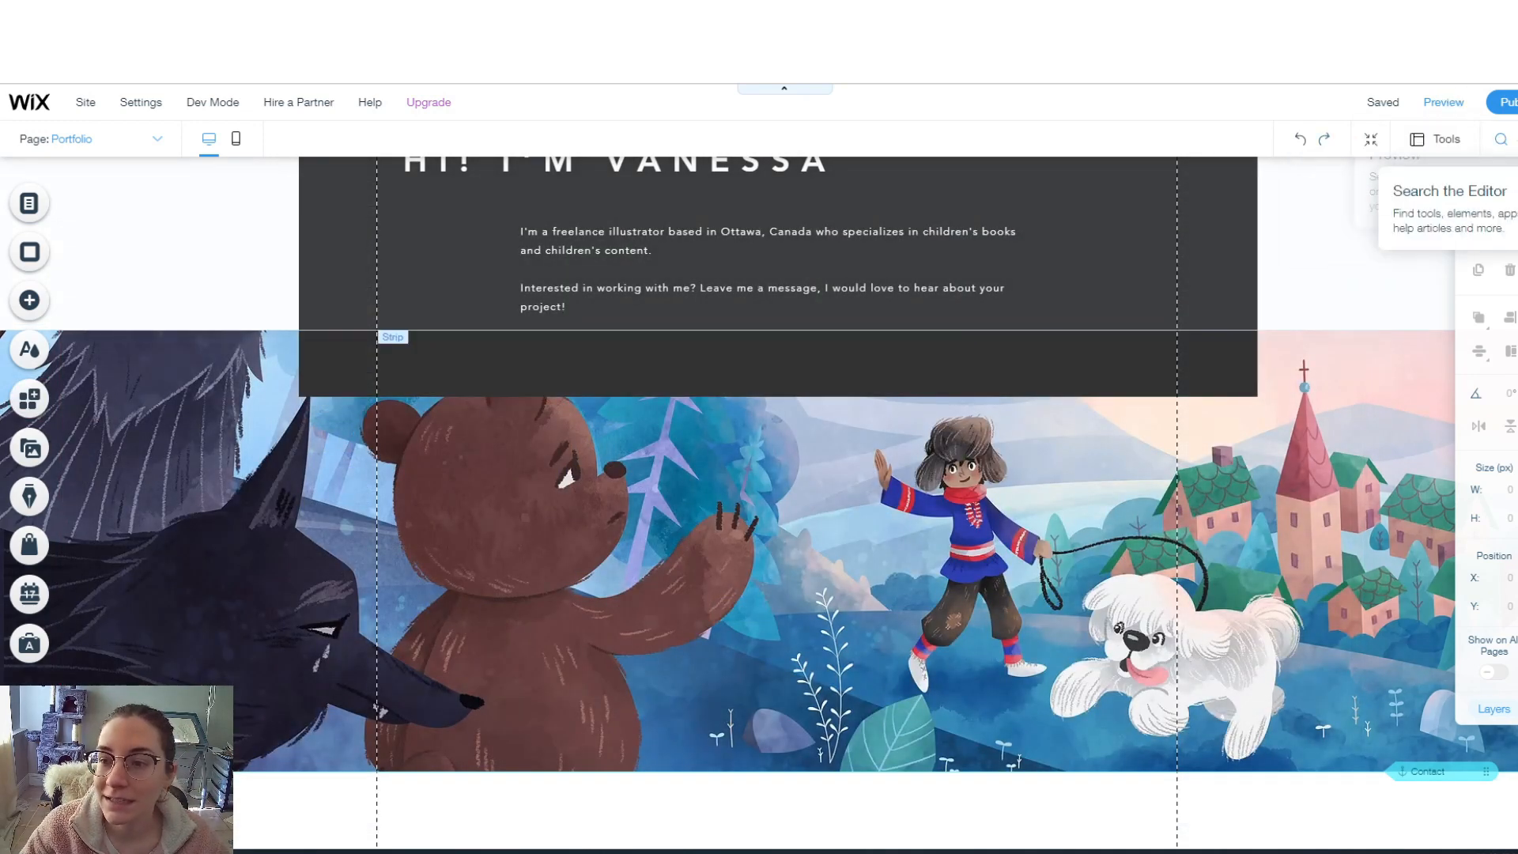
- Find and open the Help Center article on creating a Back to Top button
left_click(1501, 139)
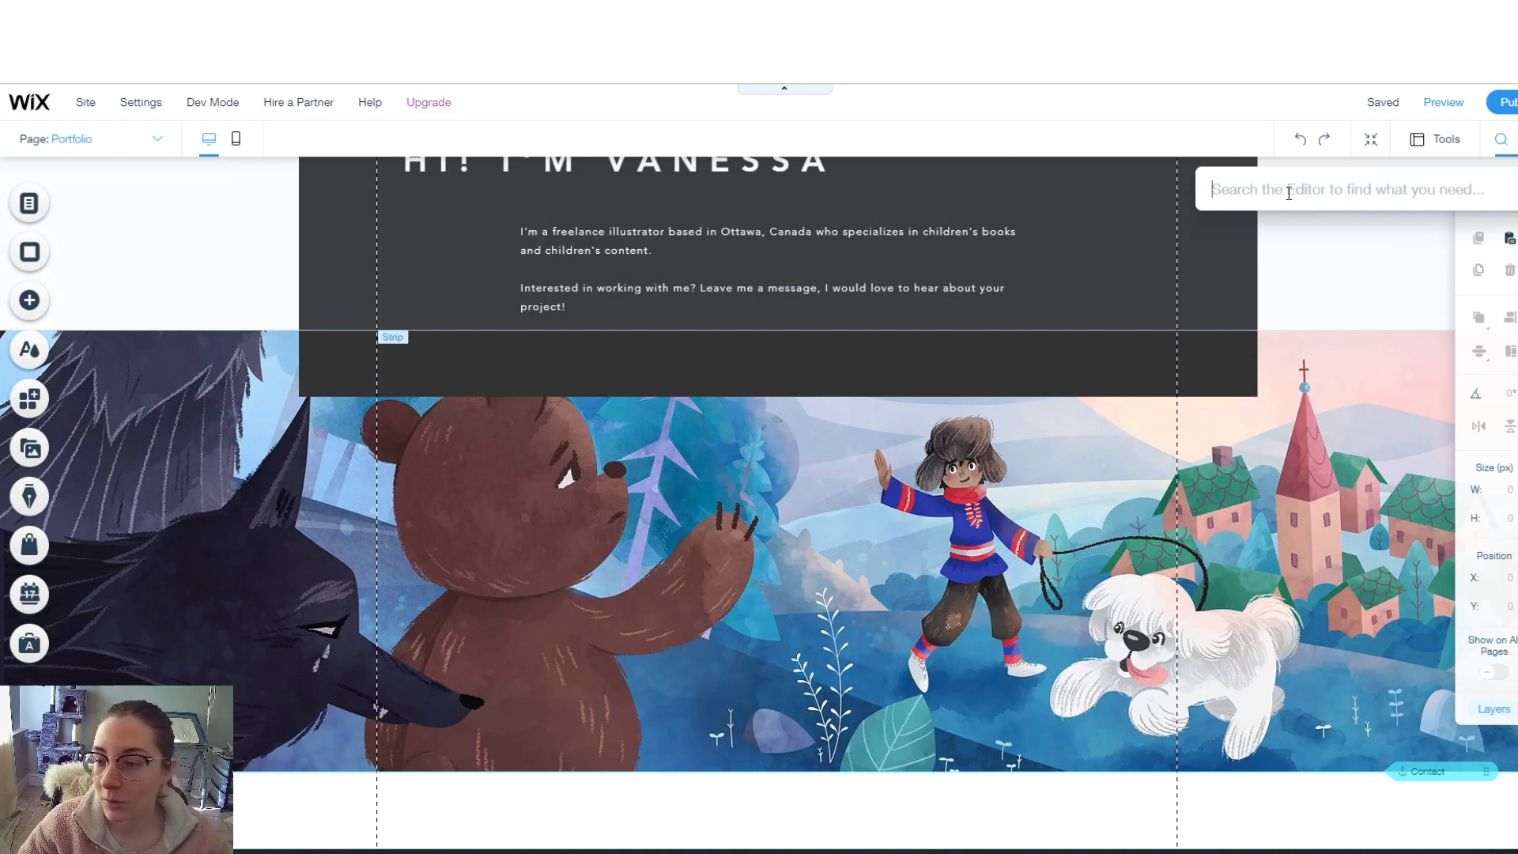
type("back to top")
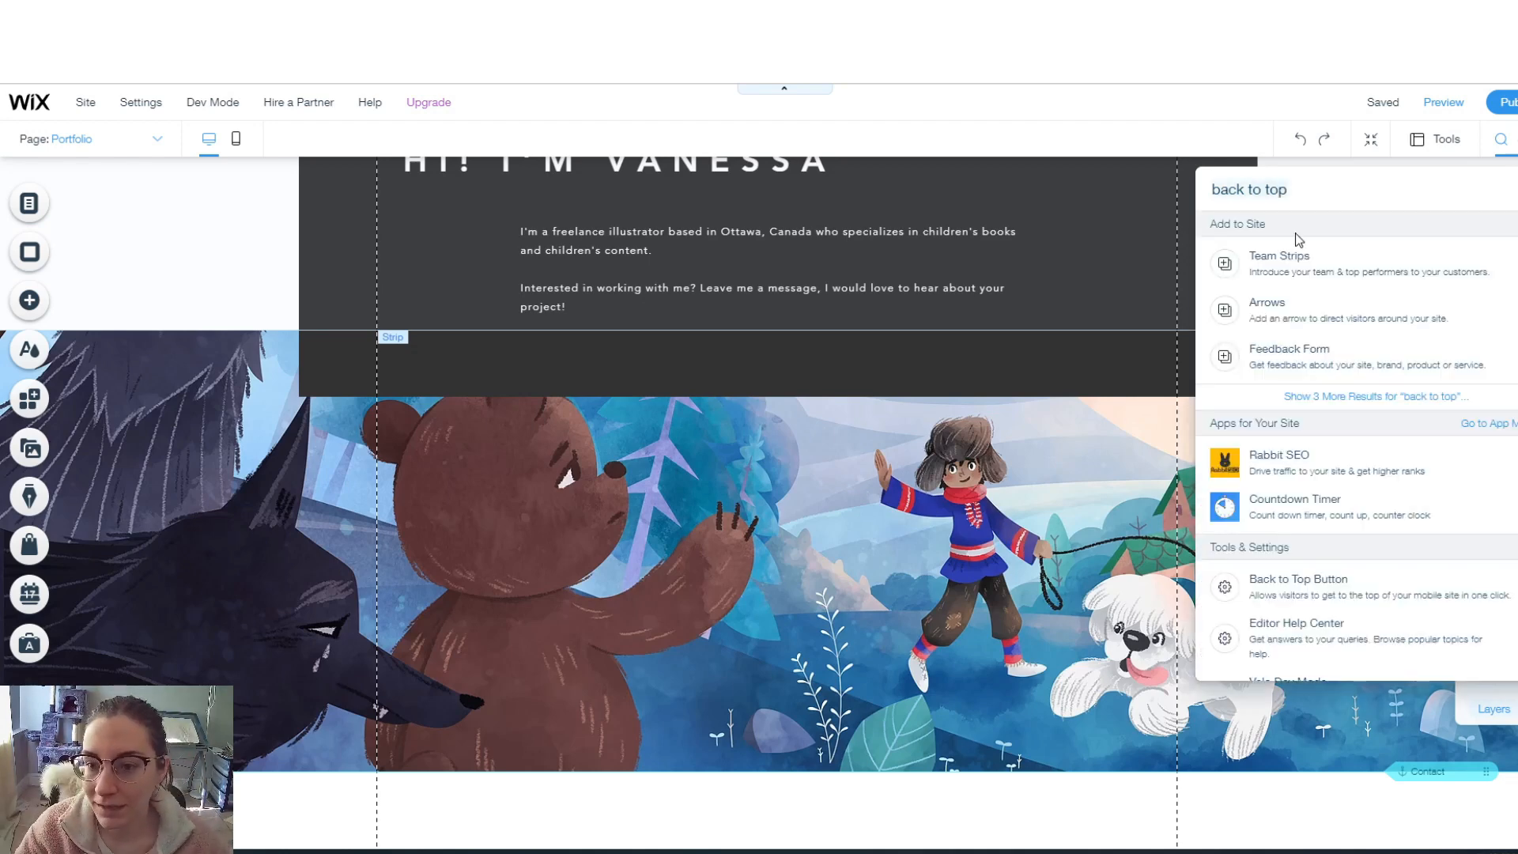
scroll(1351, 360, "down", 4)
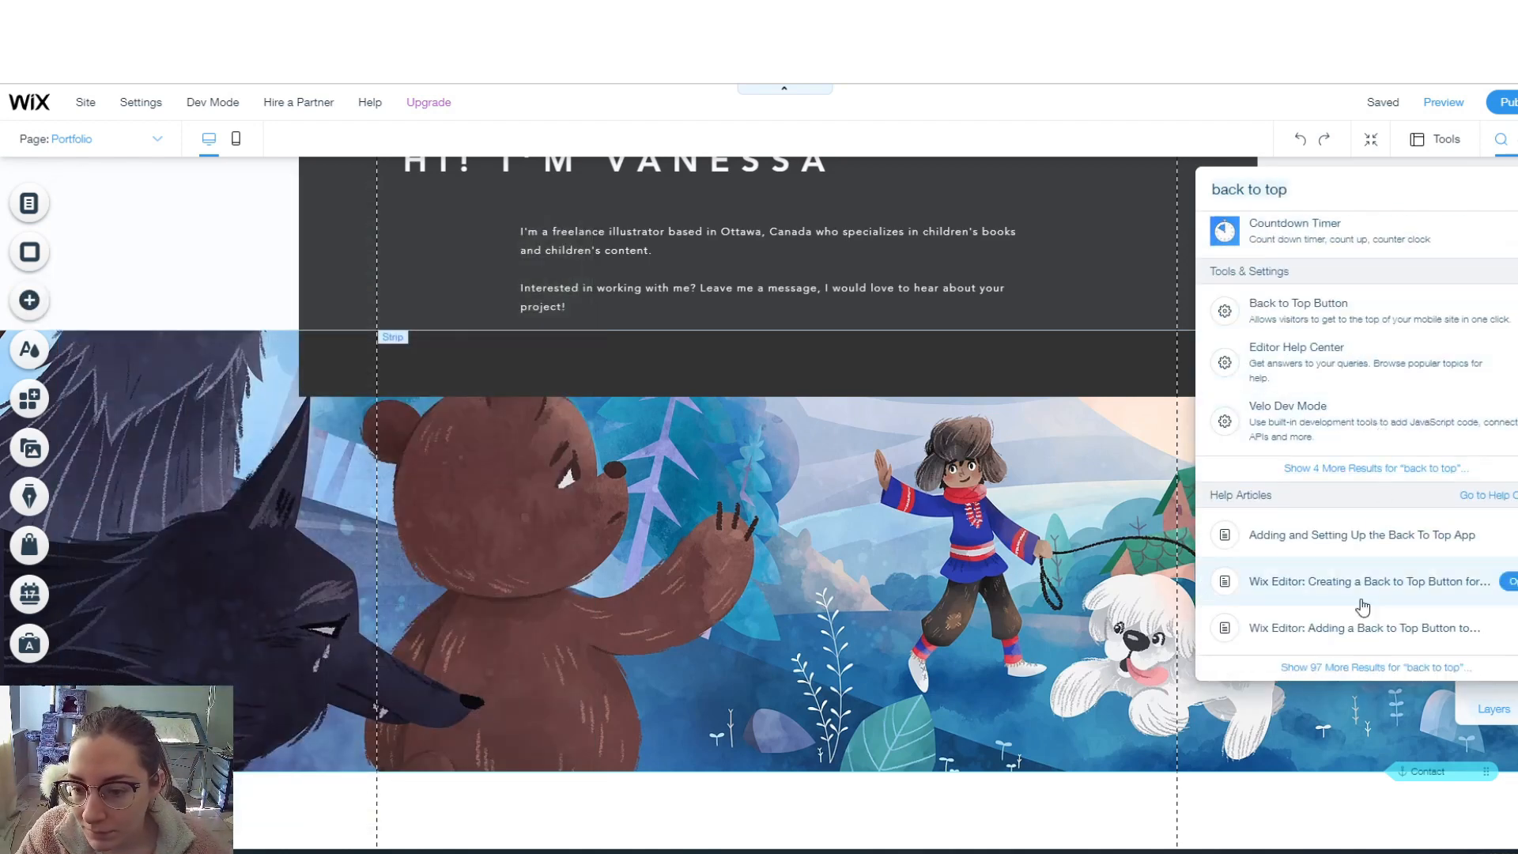
left_click(1312, 585)
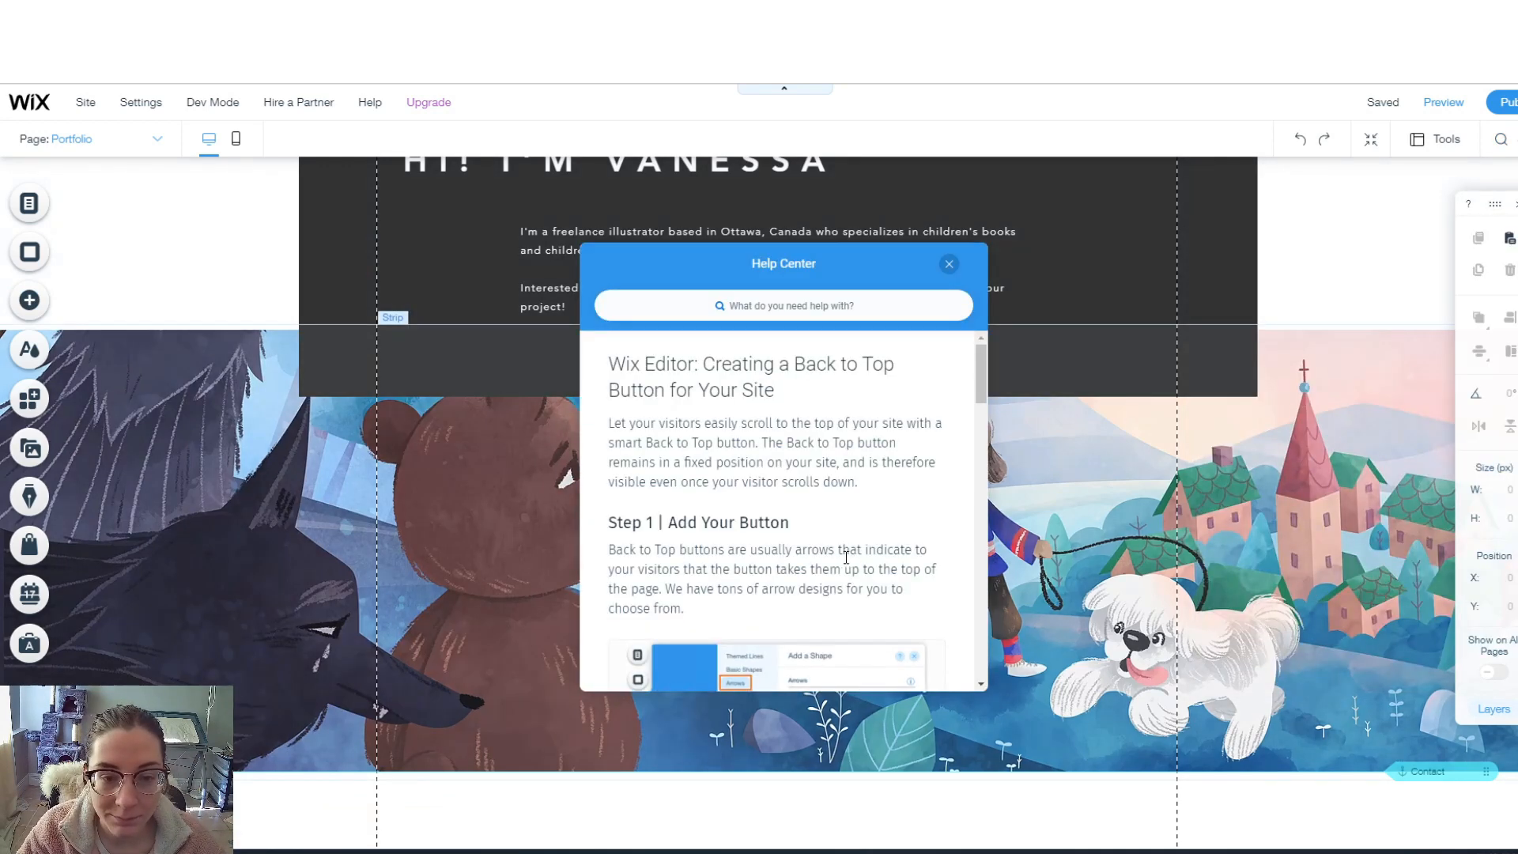
left_click_drag(822, 258, 1255, 216)
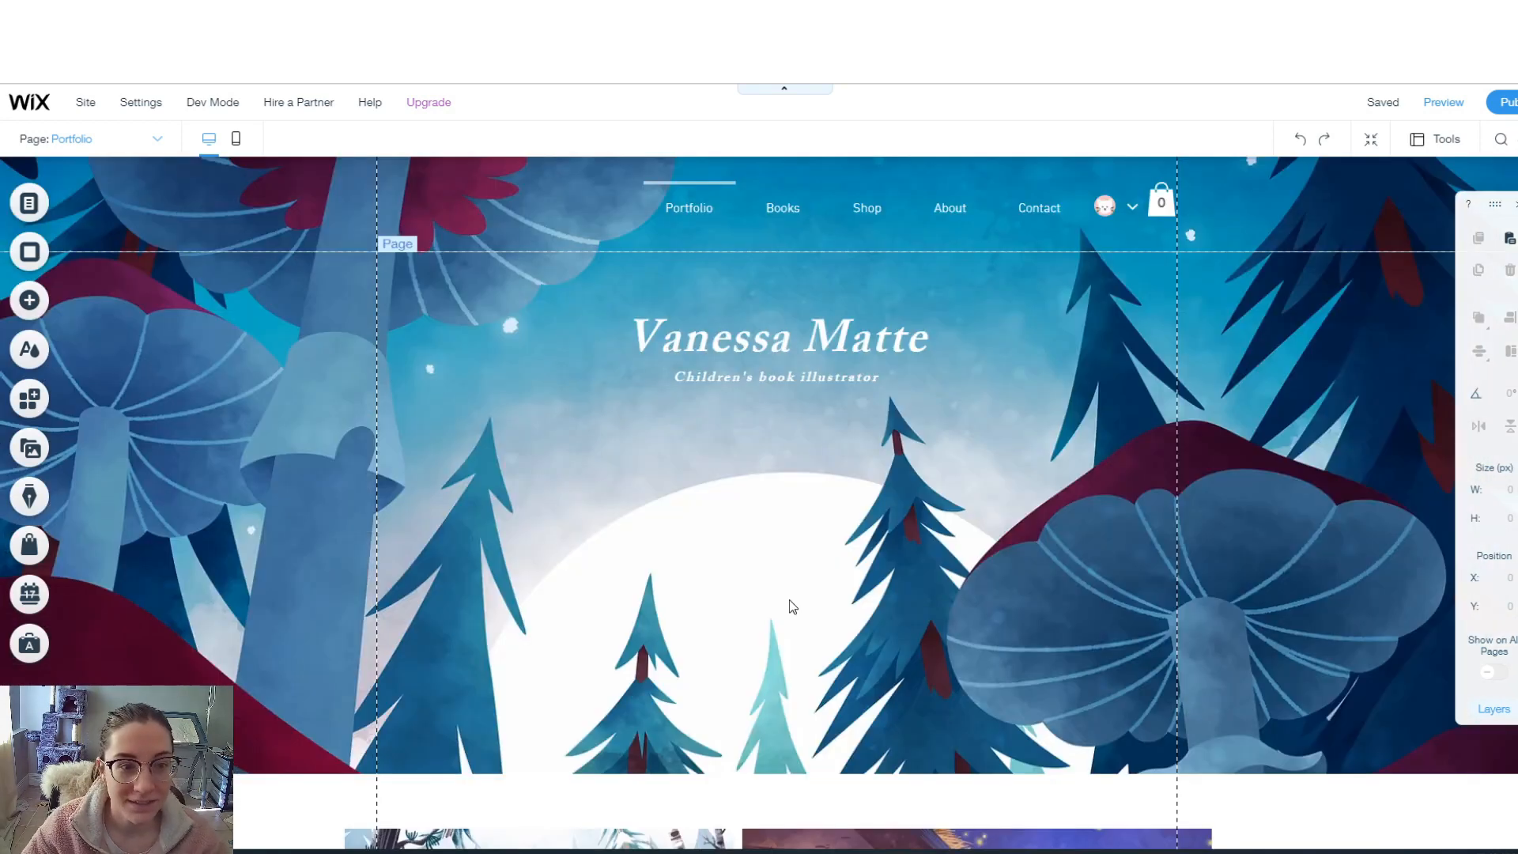
- Add the red circular up-arrow from Decorative > Arrows and recolour it dark grey
left_click(44, 302)
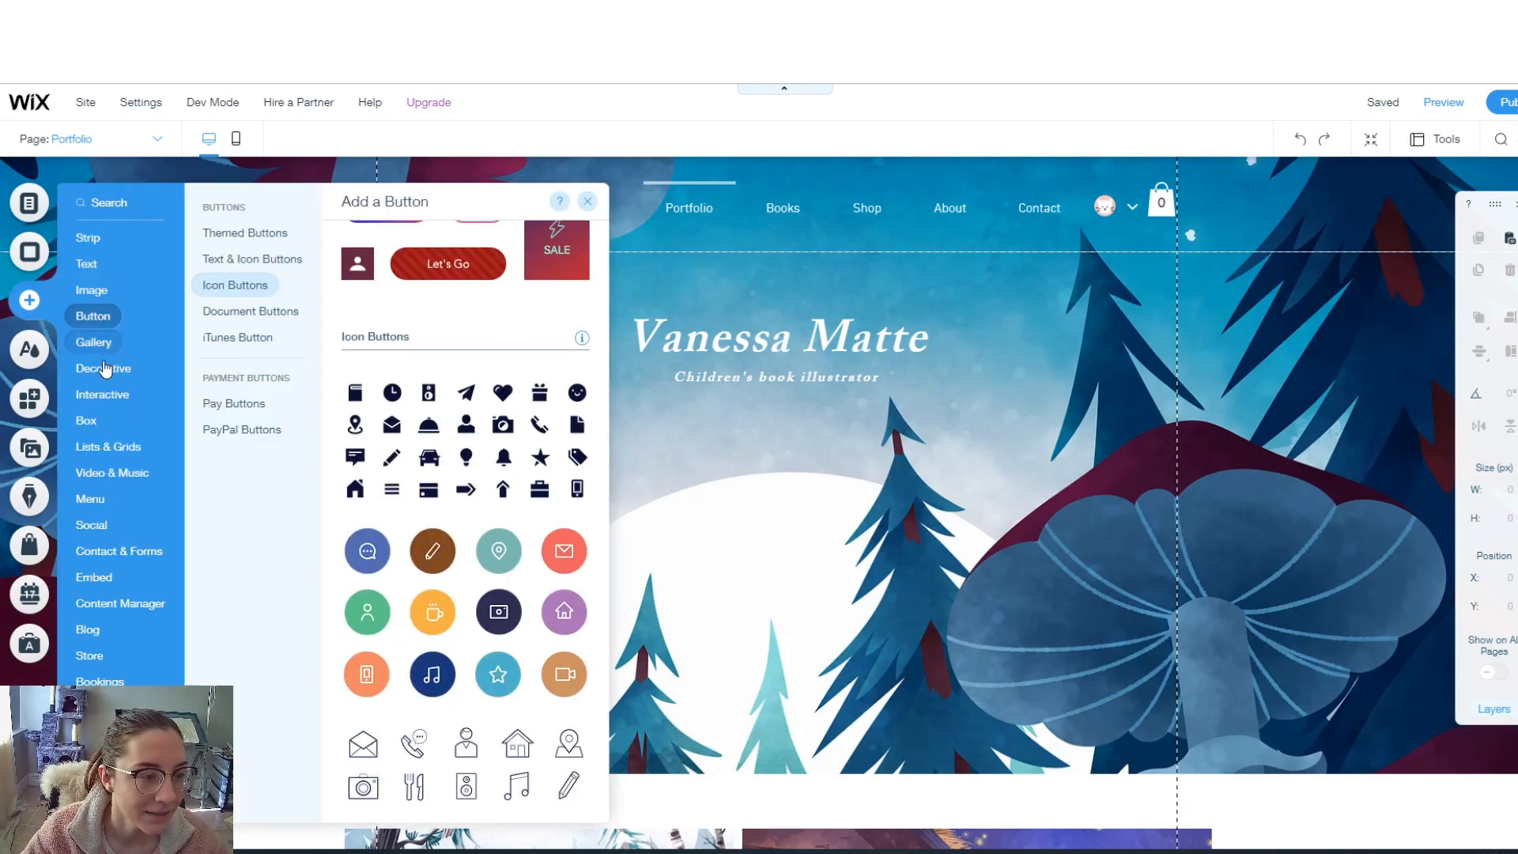
mouse_move(103, 377)
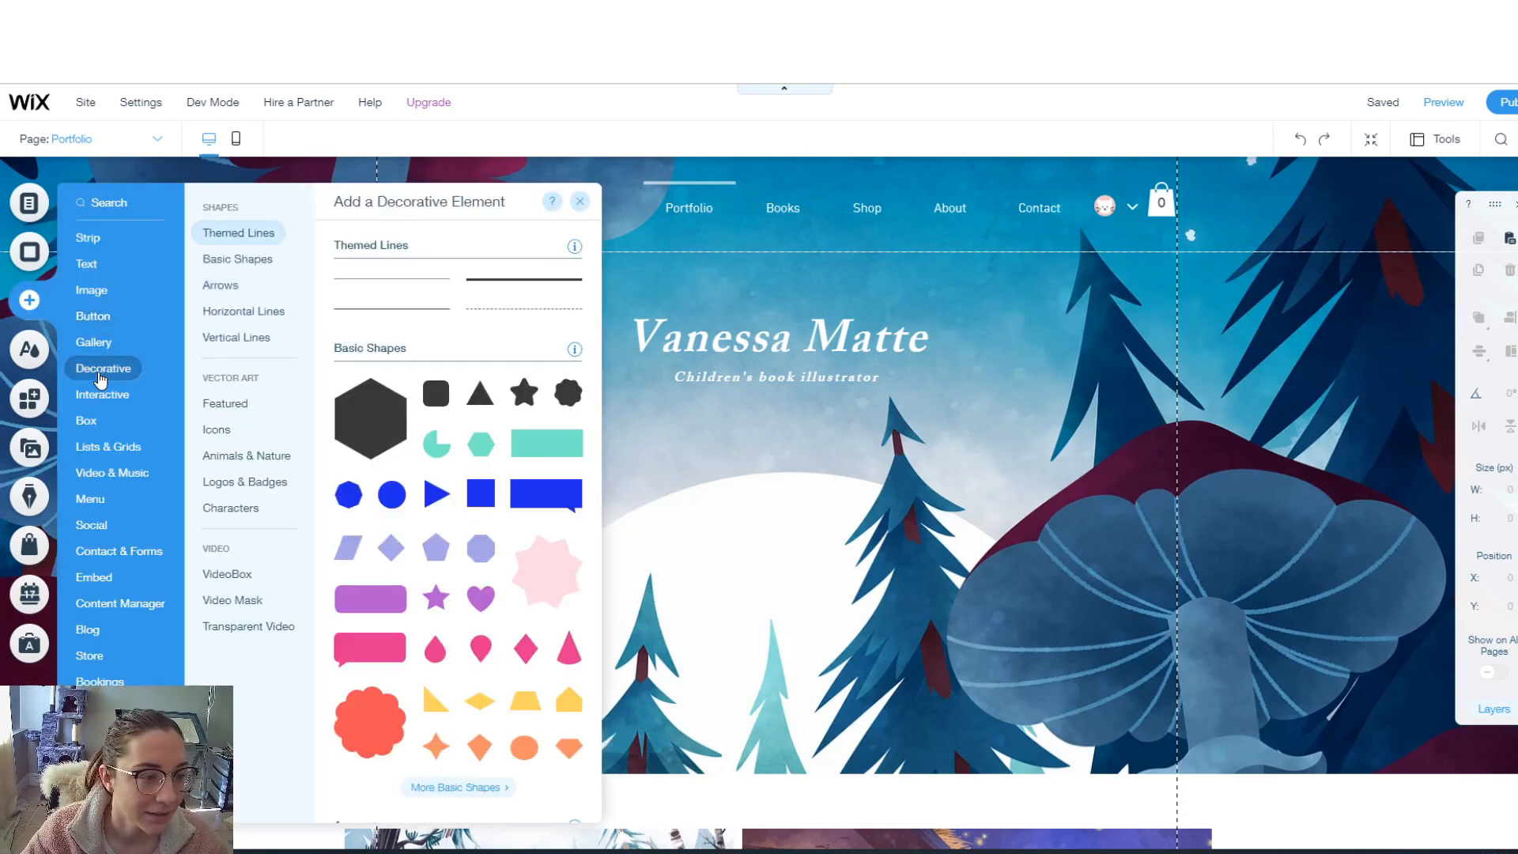
left_click(218, 286)
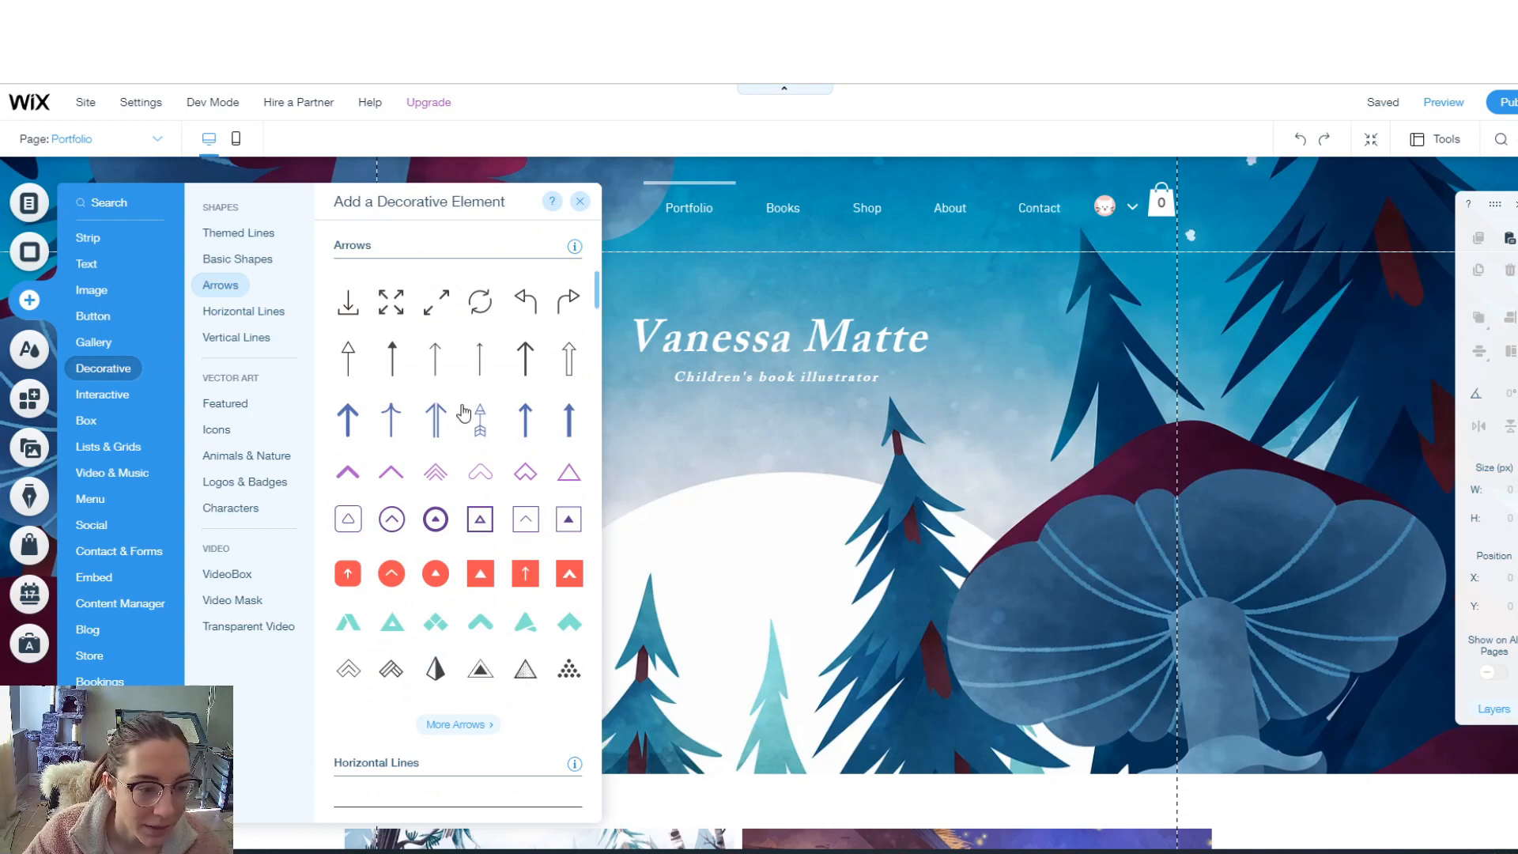
left_click(389, 582)
left_click(684, 341)
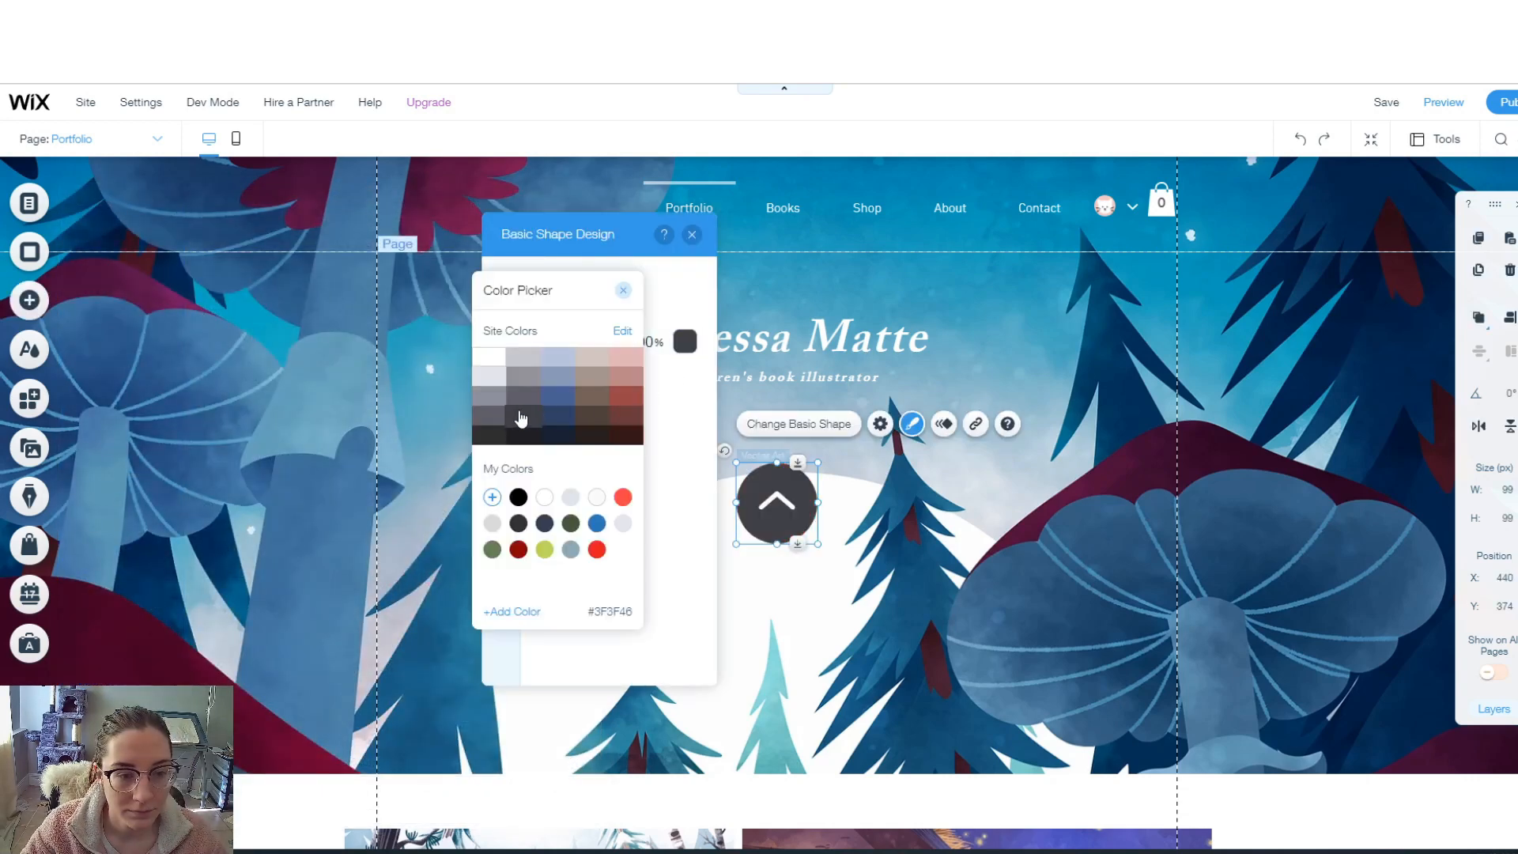
left_click(492, 440)
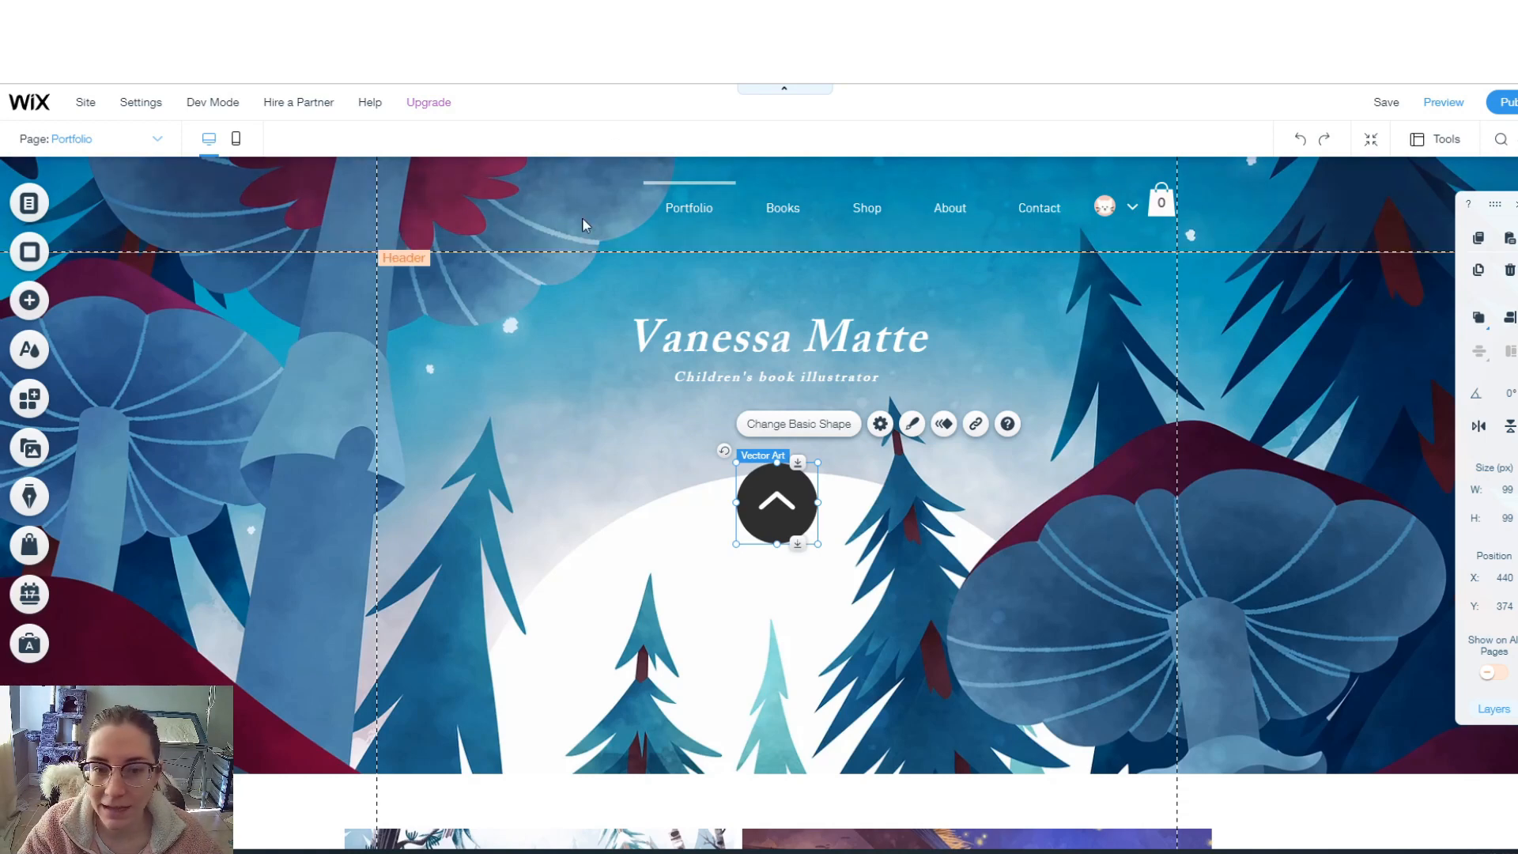
- Add an anchor element to the Portfolio page from the Menu & Anchor elements
left_click(443, 282)
left_click(39, 304)
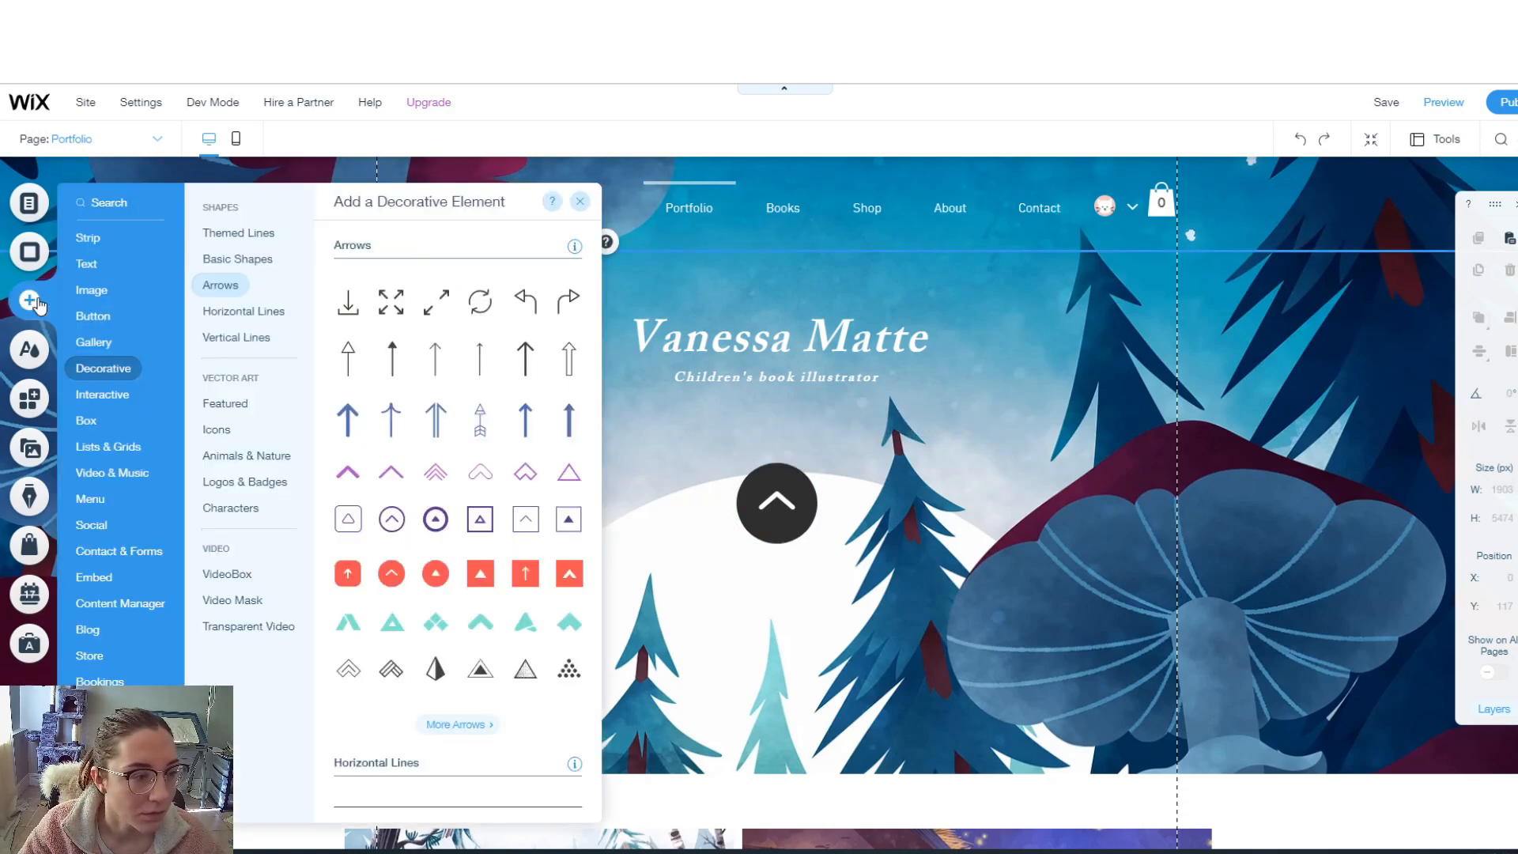
left_click(111, 205)
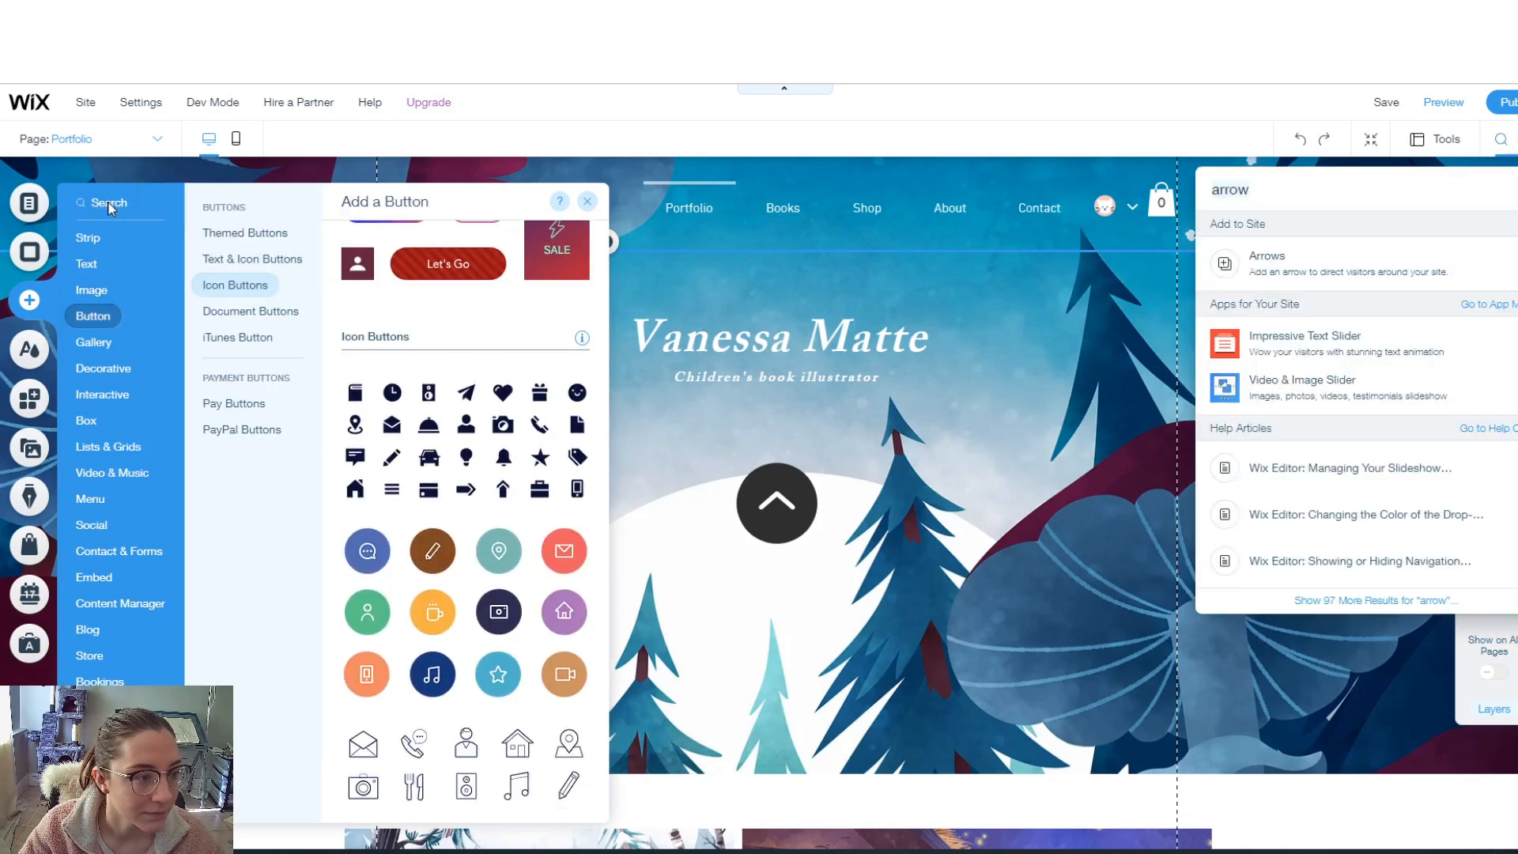
type("anchor")
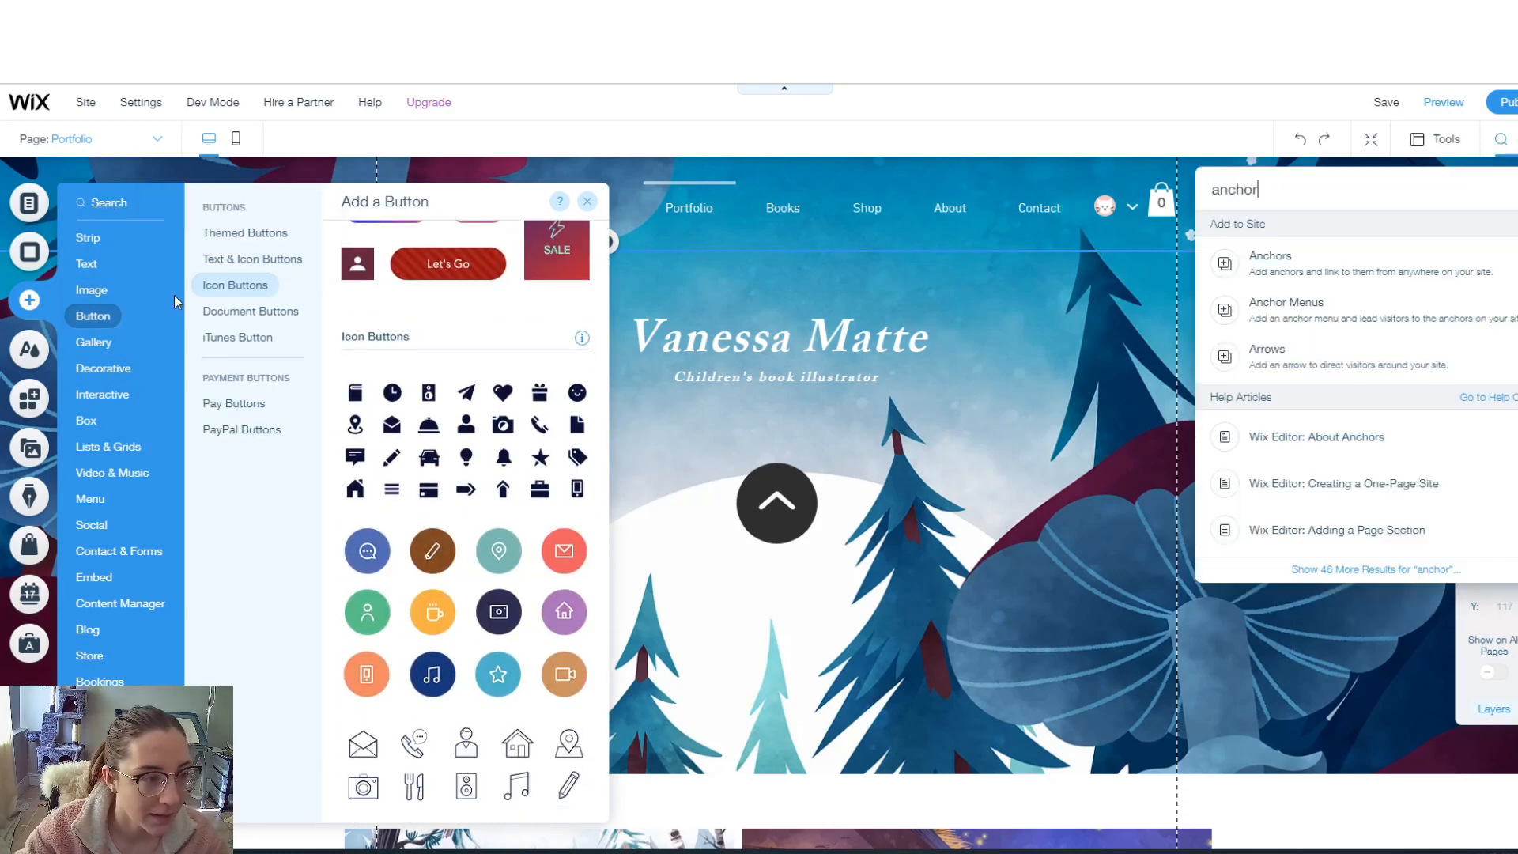
left_click(87, 499)
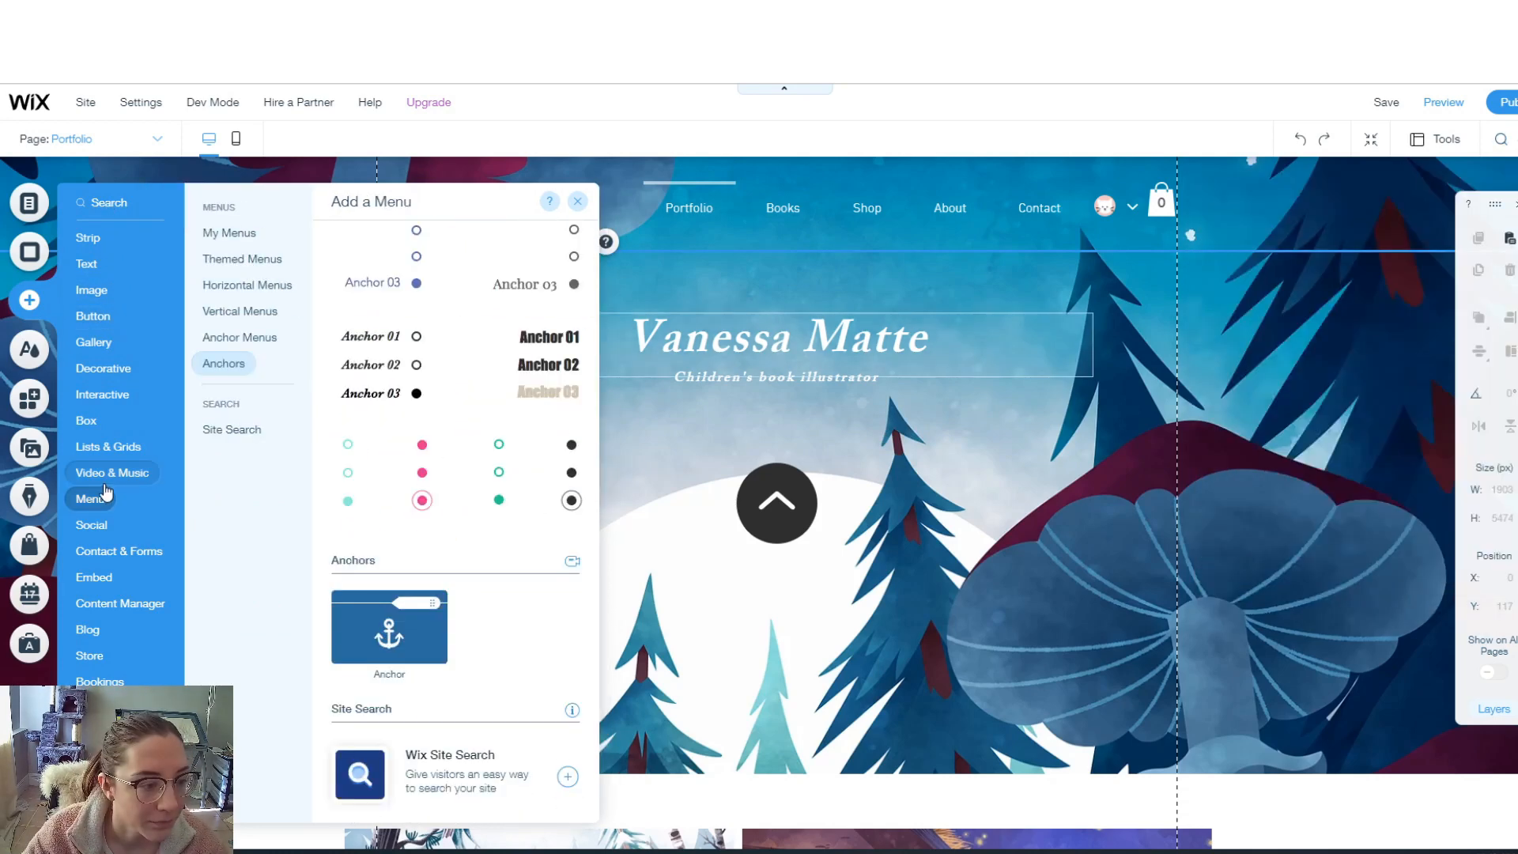
left_click(219, 364)
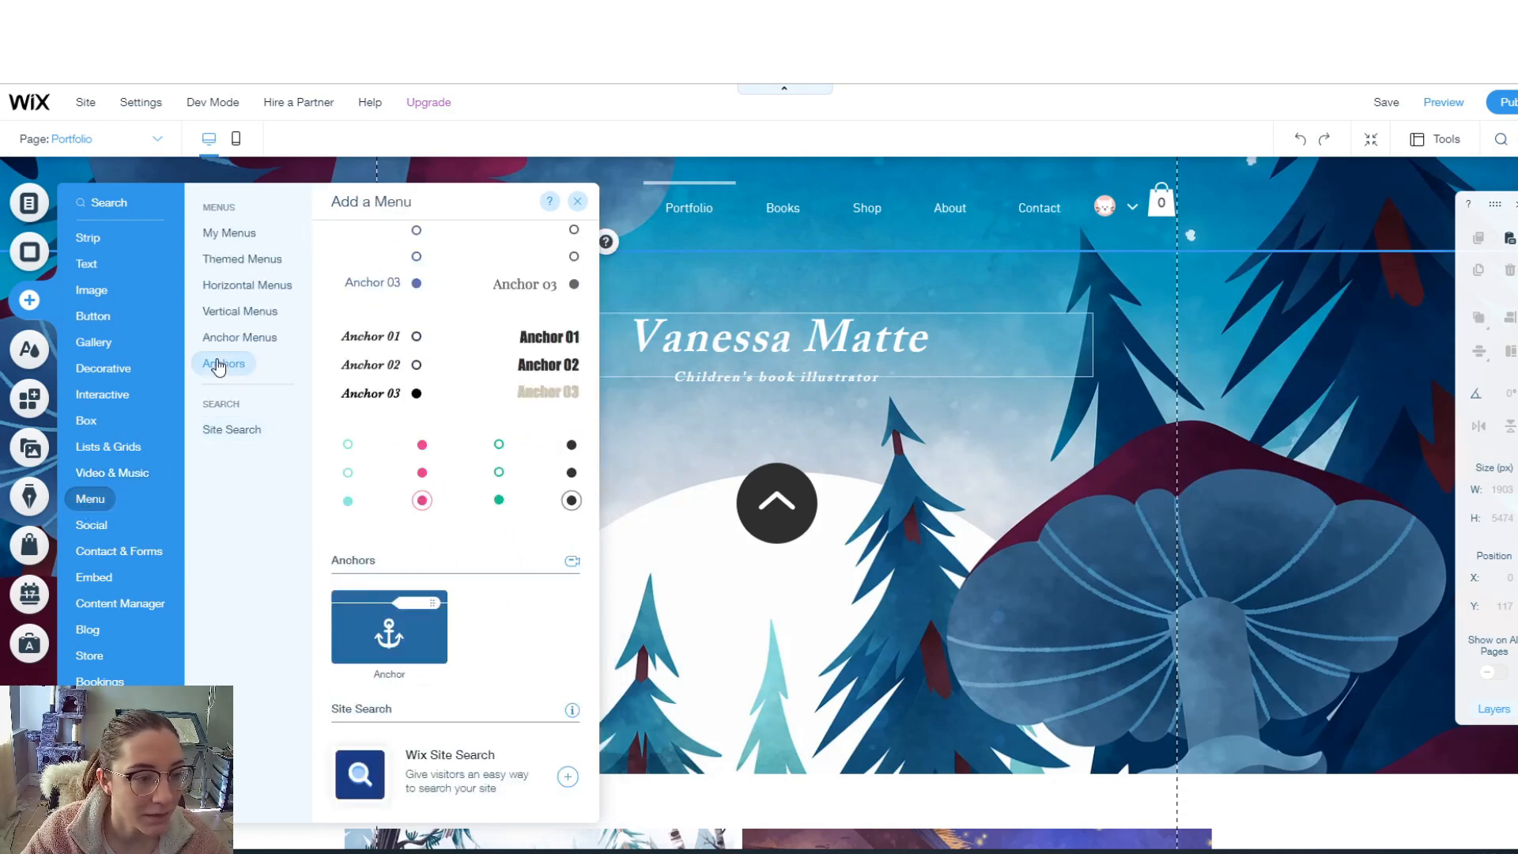
left_click(387, 633)
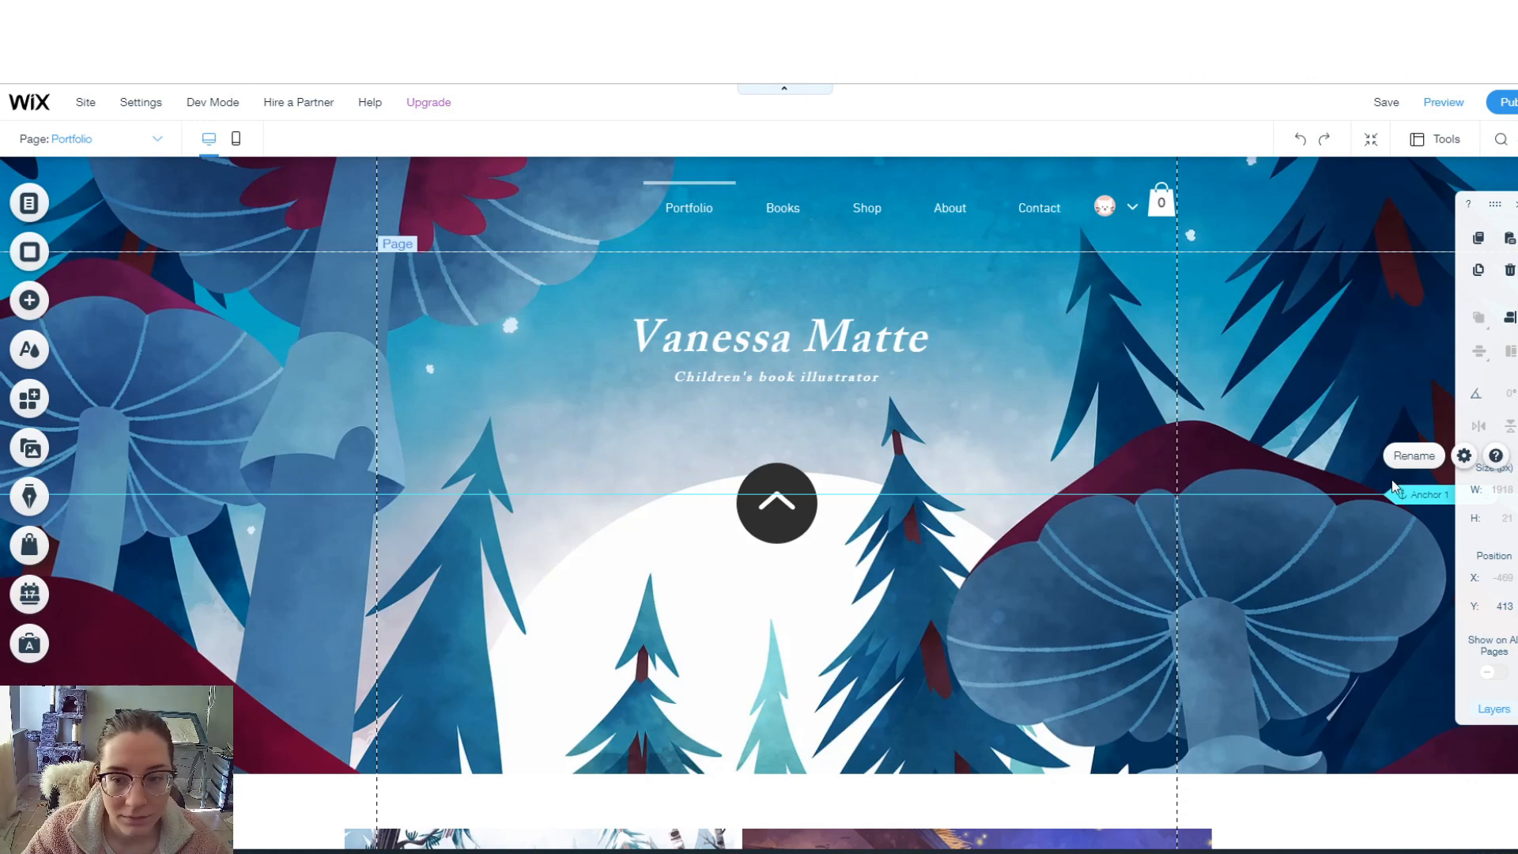
- Move Anchor 1 to the top of the page and rename it 'Top'
left_click_drag(1425, 494, 1410, 253)
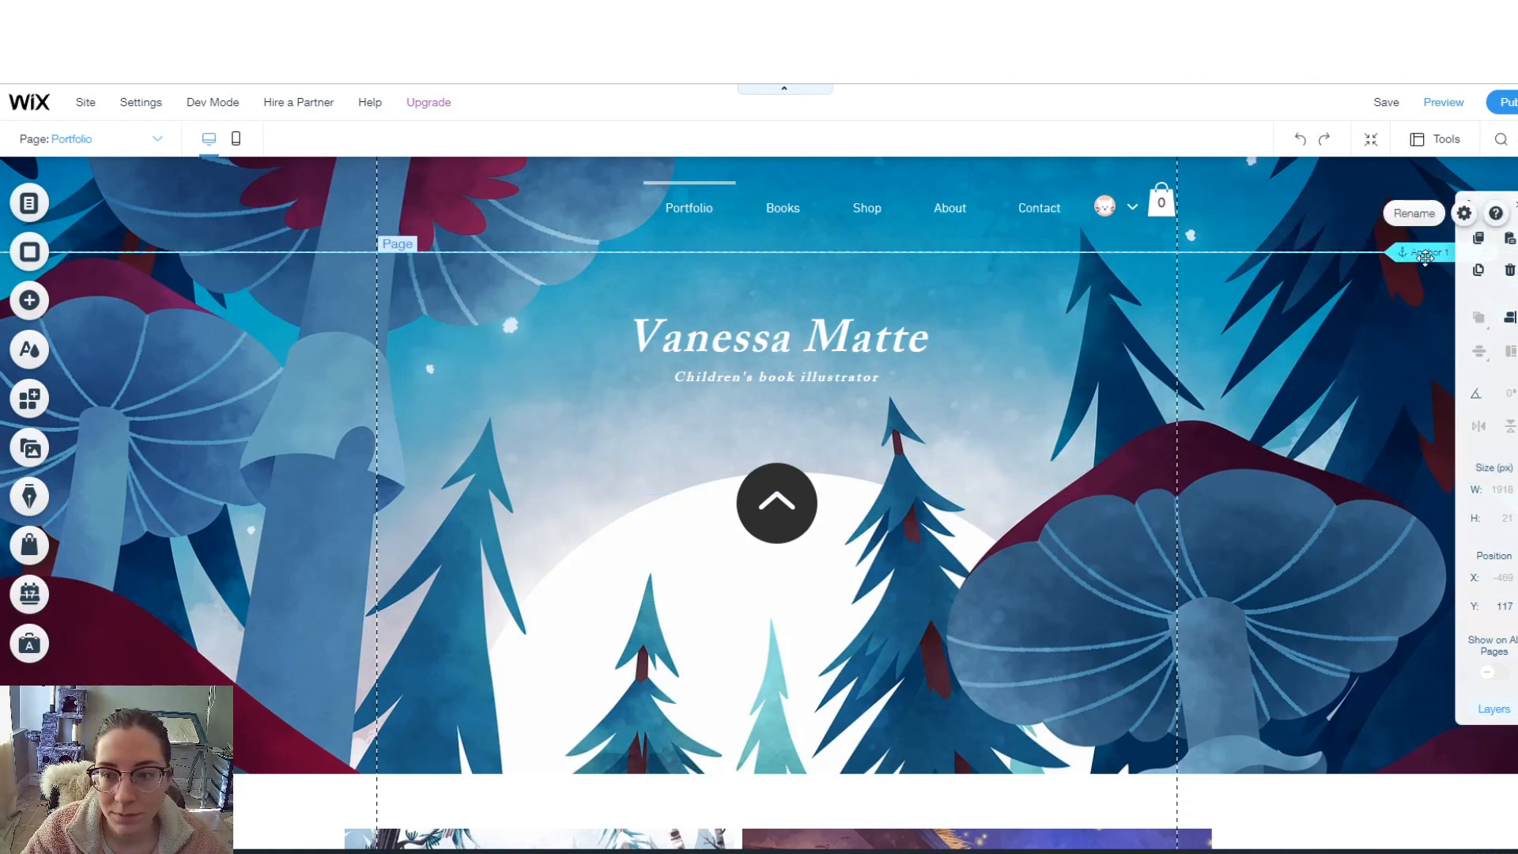
left_click(1464, 213)
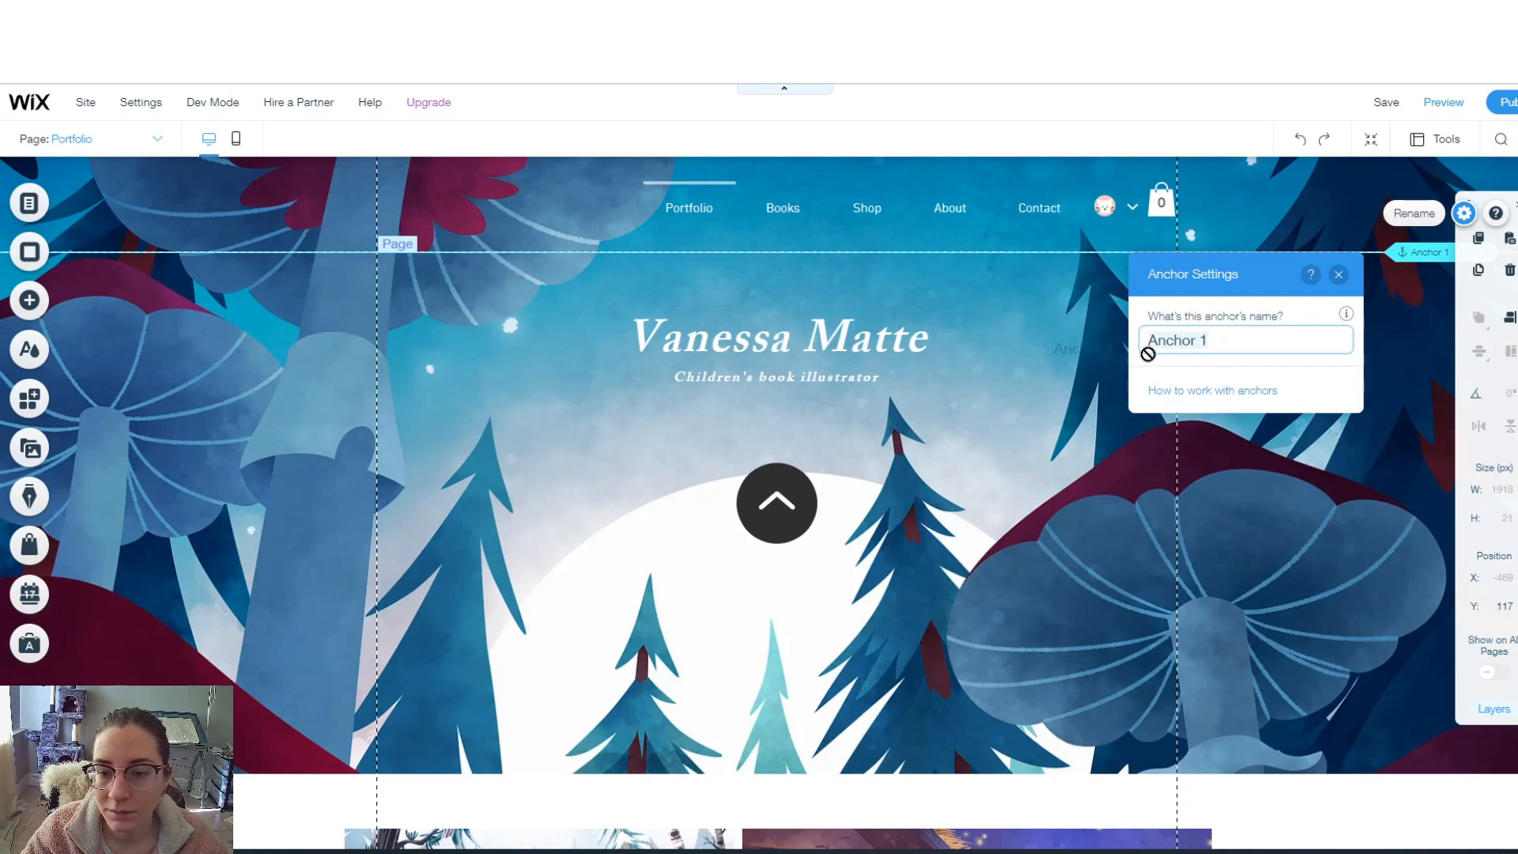
type("T")
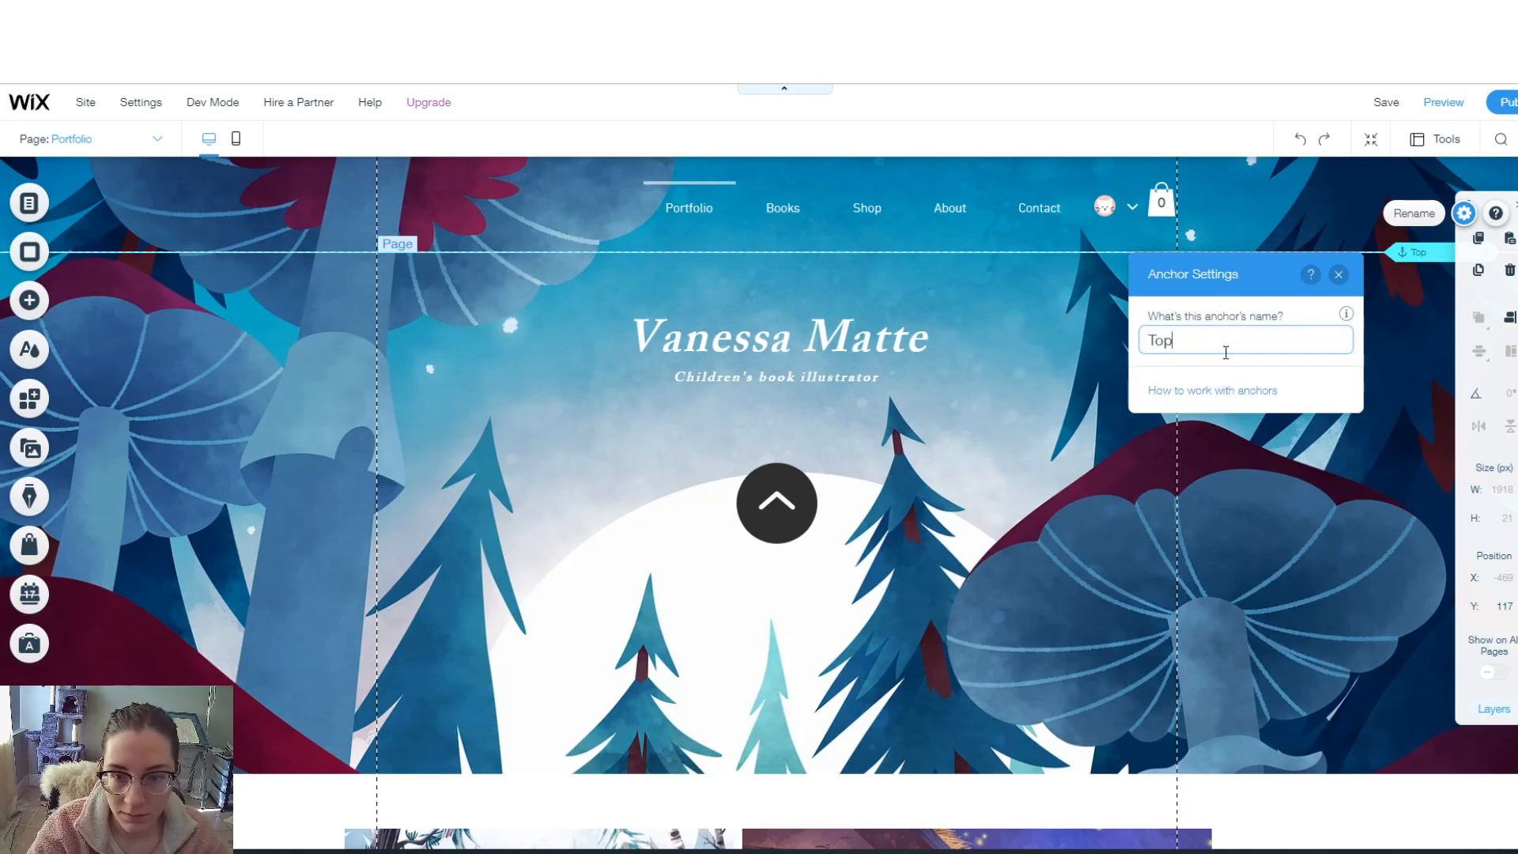
type("op")
key("Return")
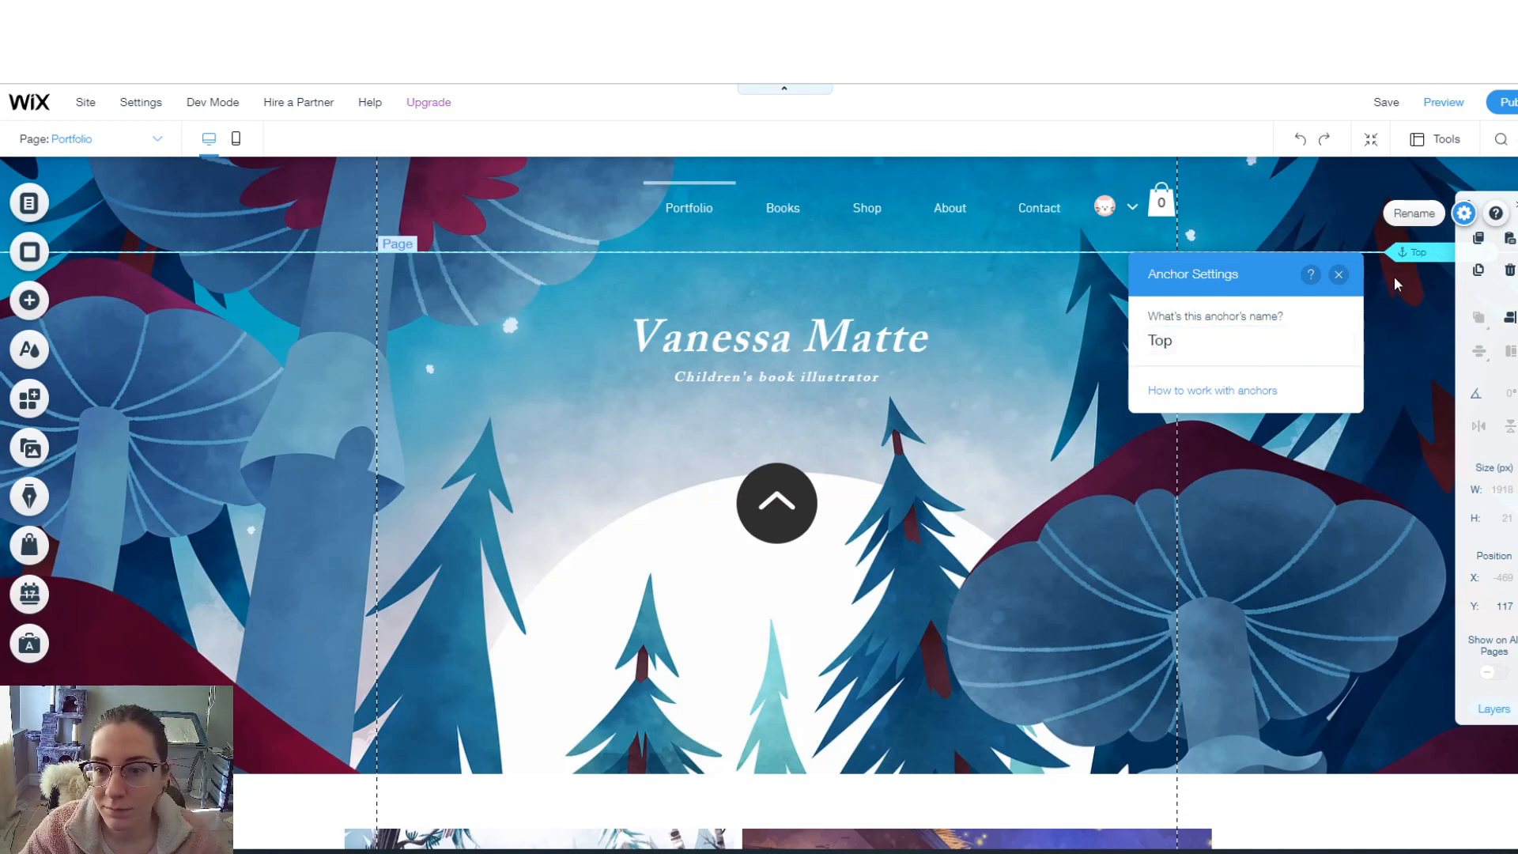
left_click(783, 510)
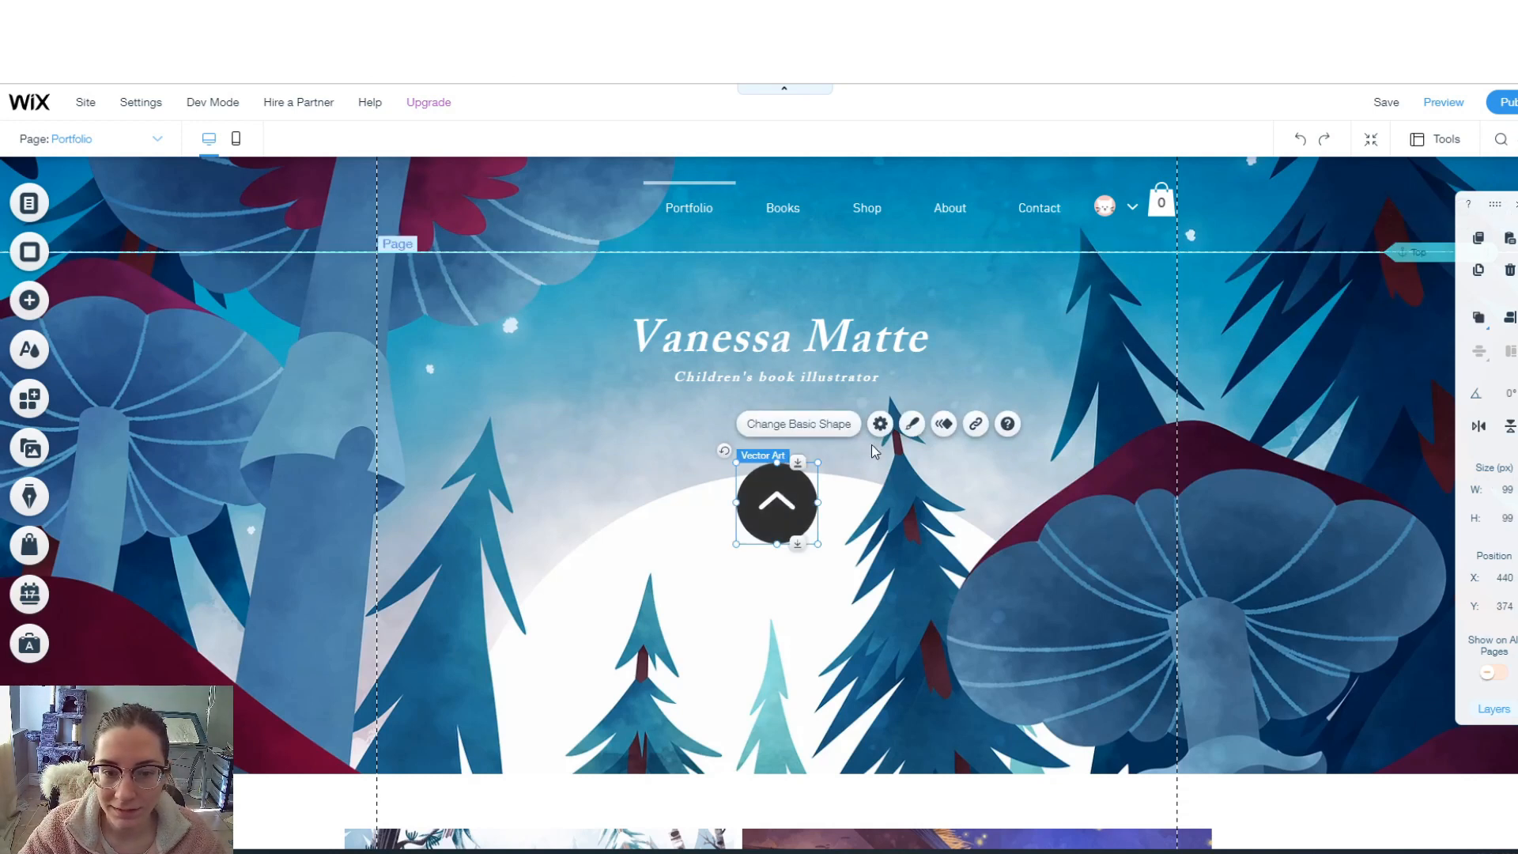
- Link the up-arrow button to the Top anchor on the Portfolio (This) page
left_click(881, 424)
left_click(976, 424)
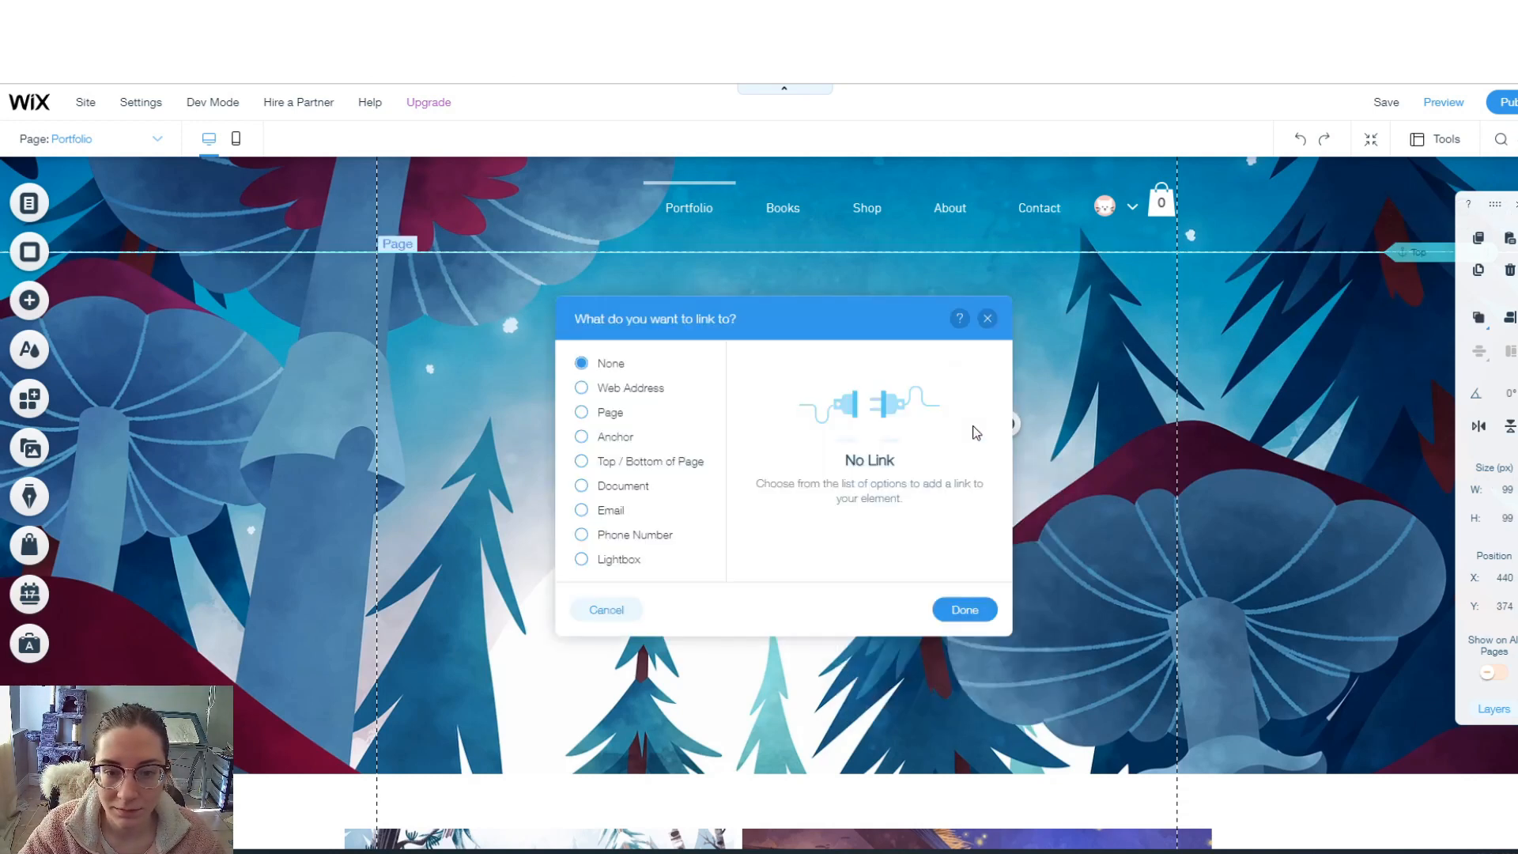
left_click(605, 440)
left_click(817, 453)
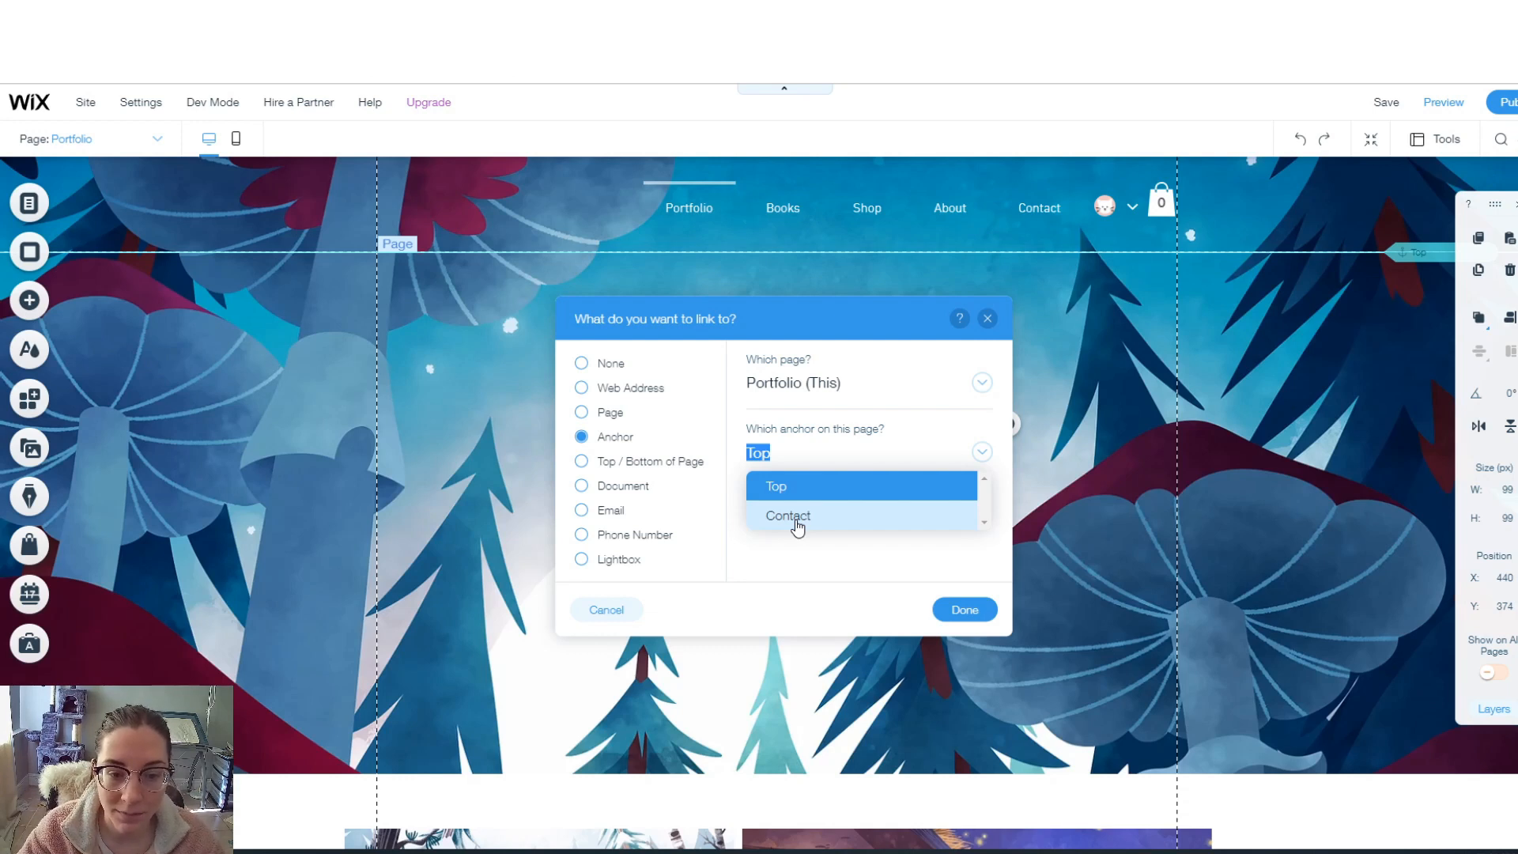
left_click(781, 489)
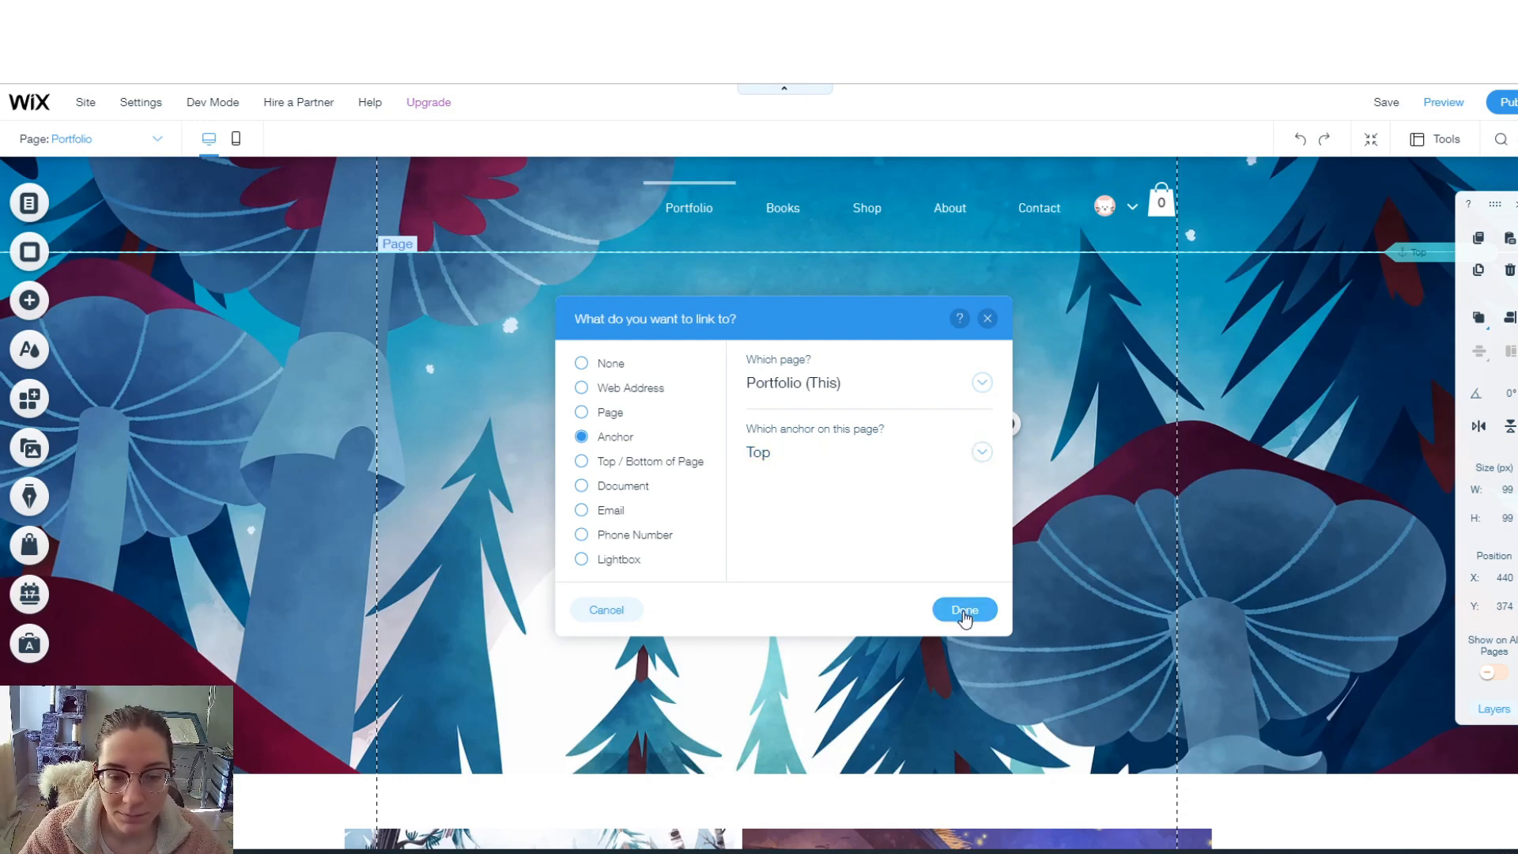
left_click(965, 610)
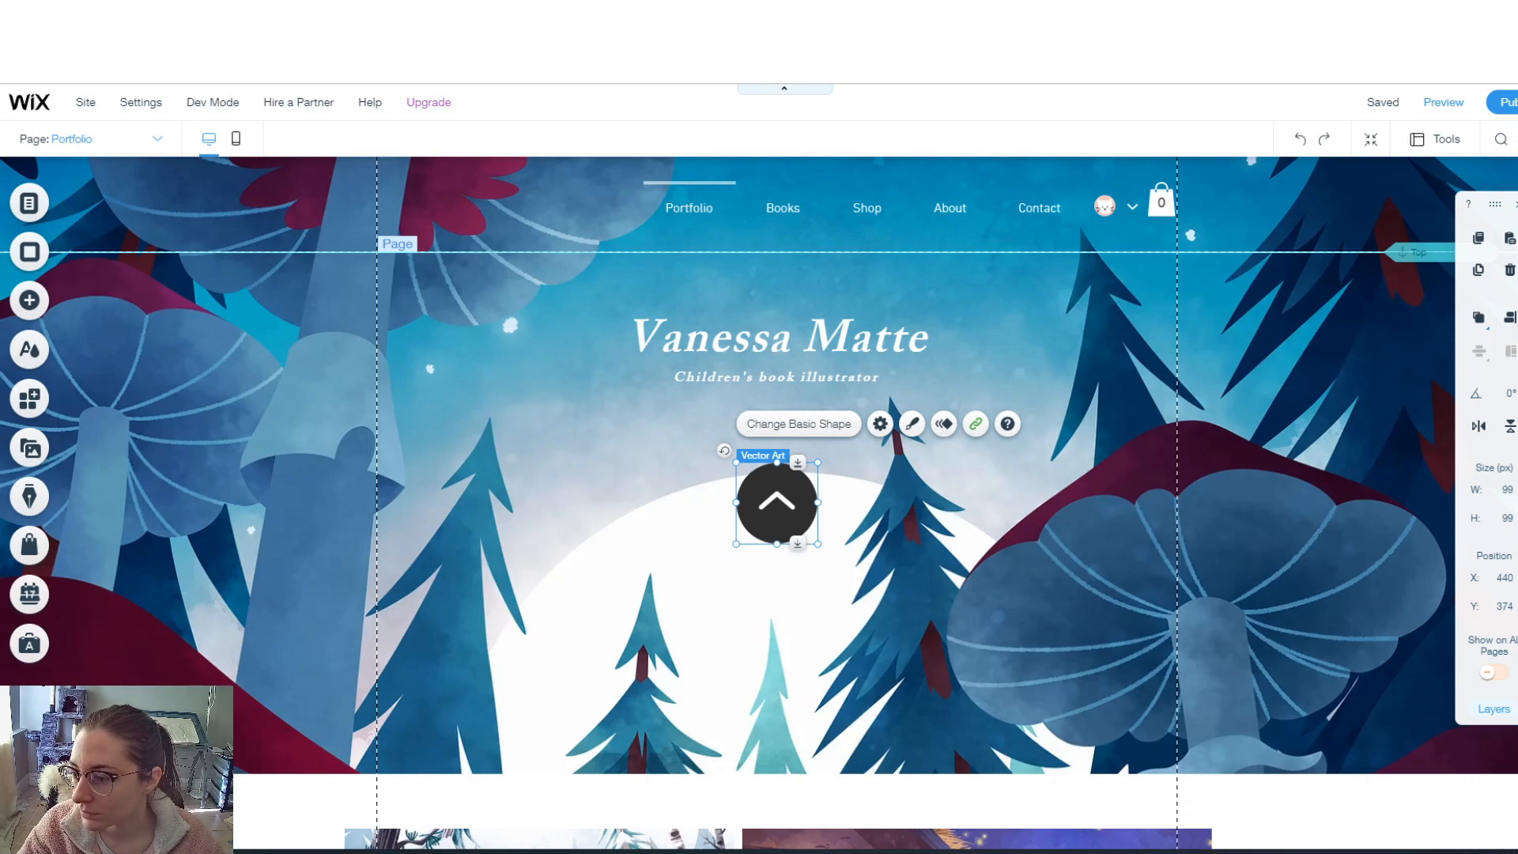
- Pin the up-arrow button to the bottom-right corner of the screen
right_click(779, 502)
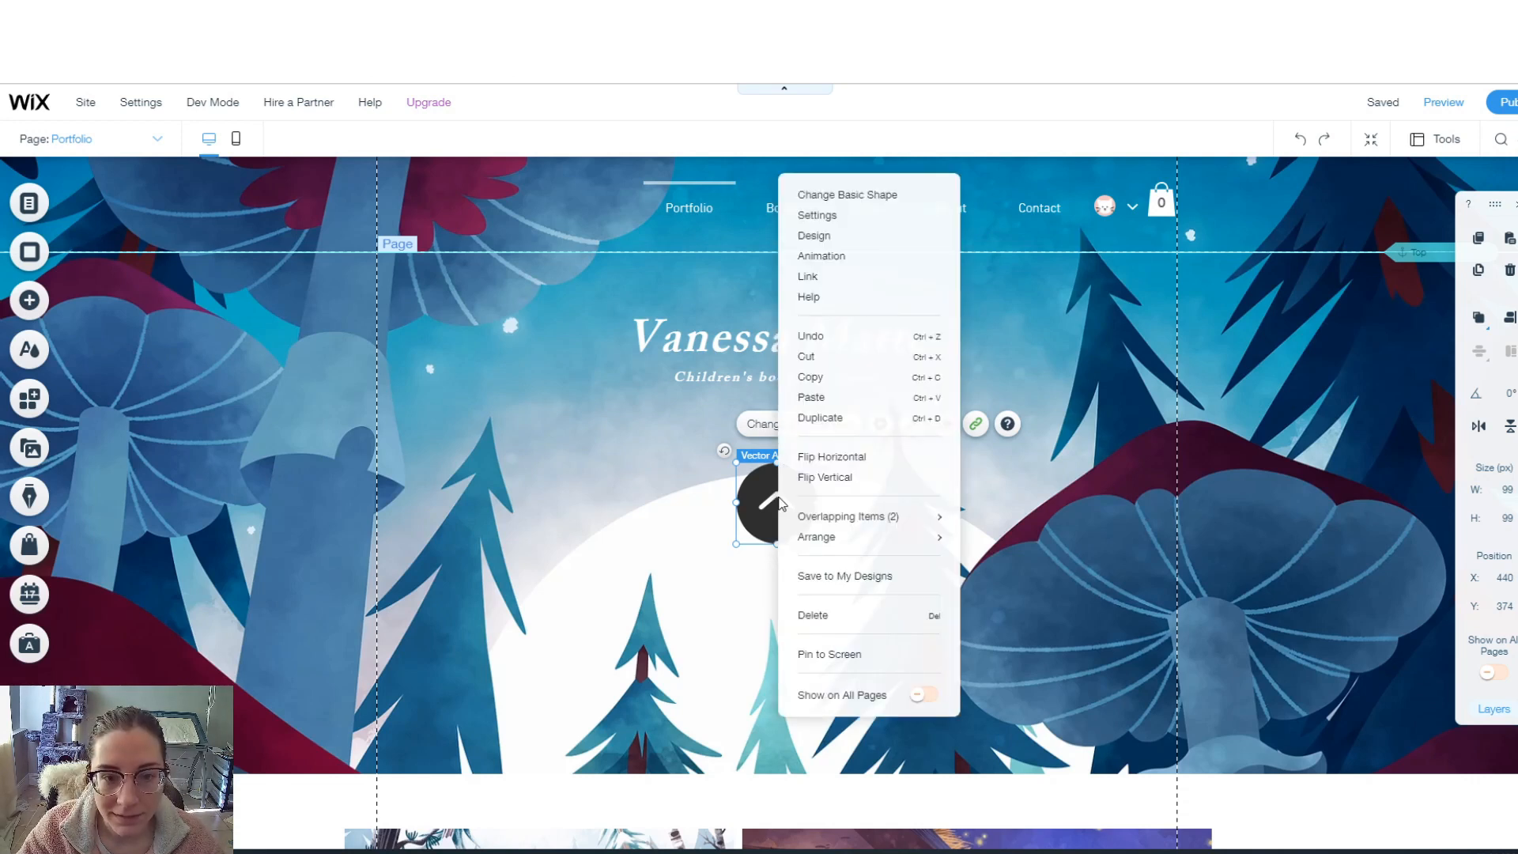
left_click(837, 654)
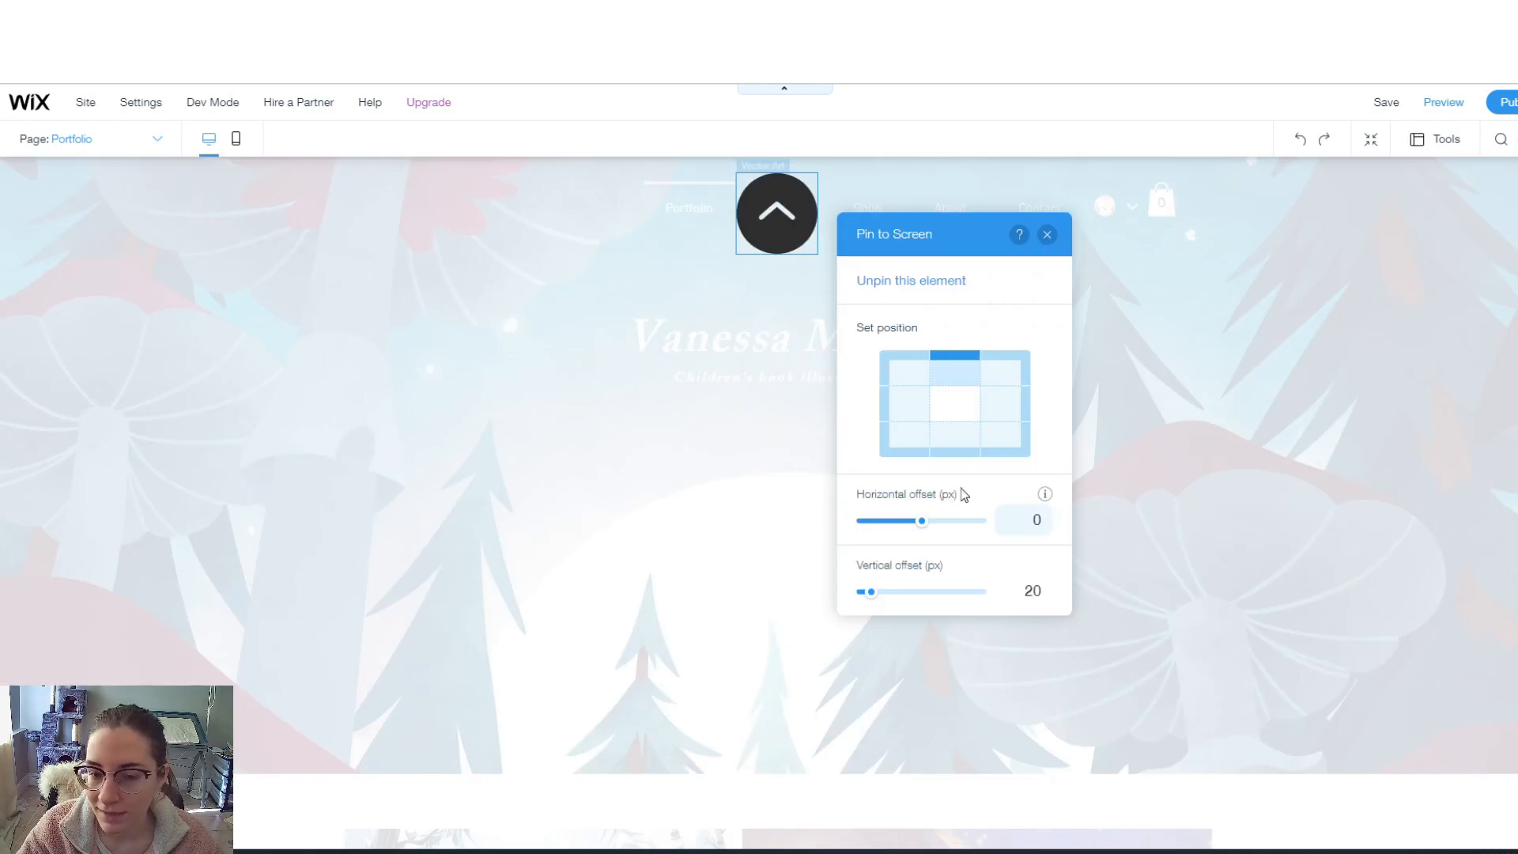
left_click(1000, 443)
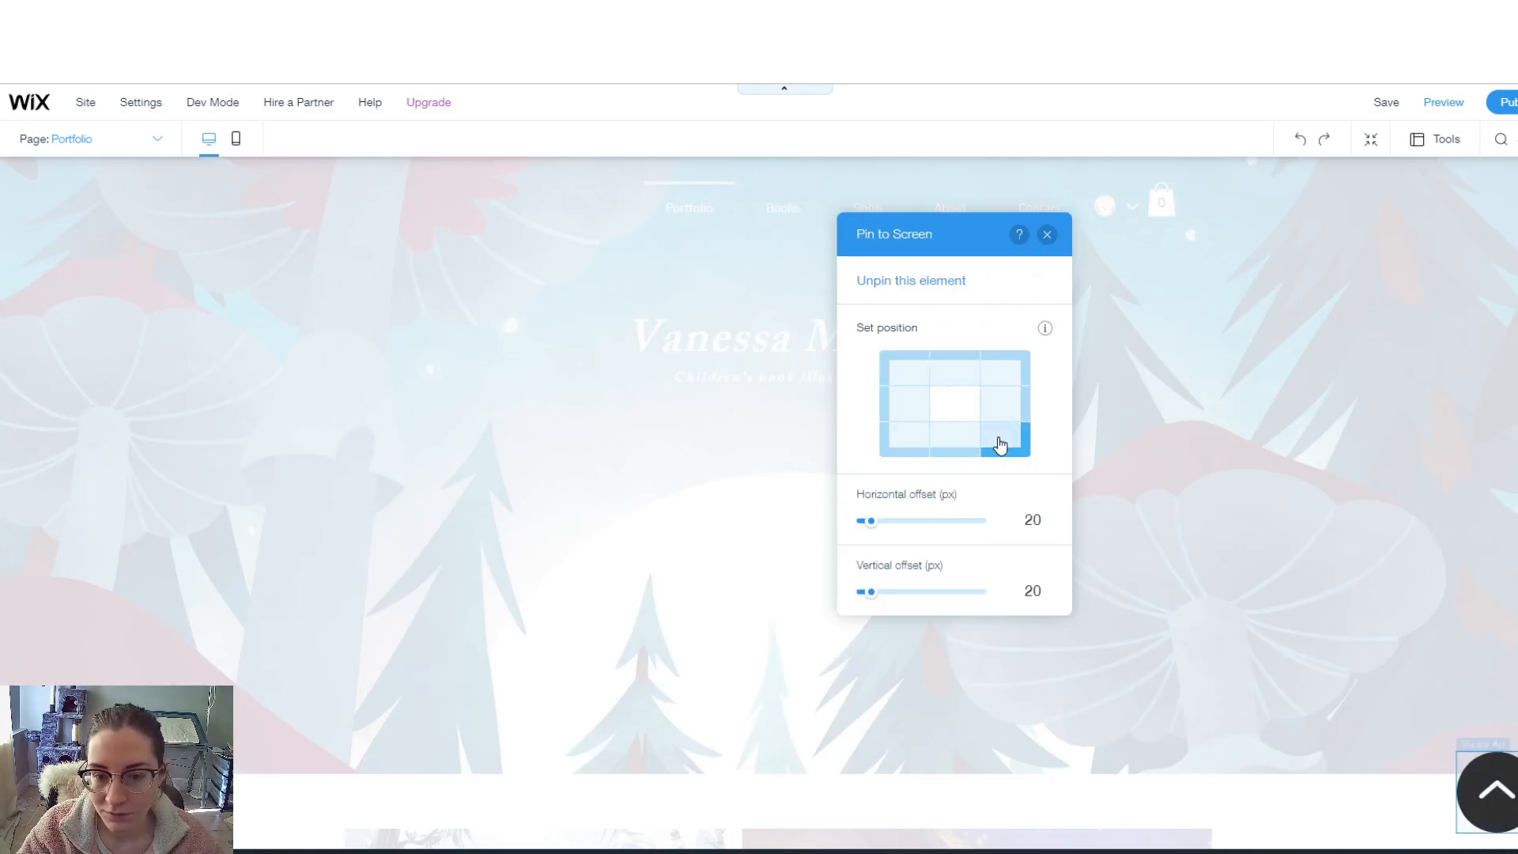
scroll(870, 498, "down", 10)
scroll(838, 506, "up", 1)
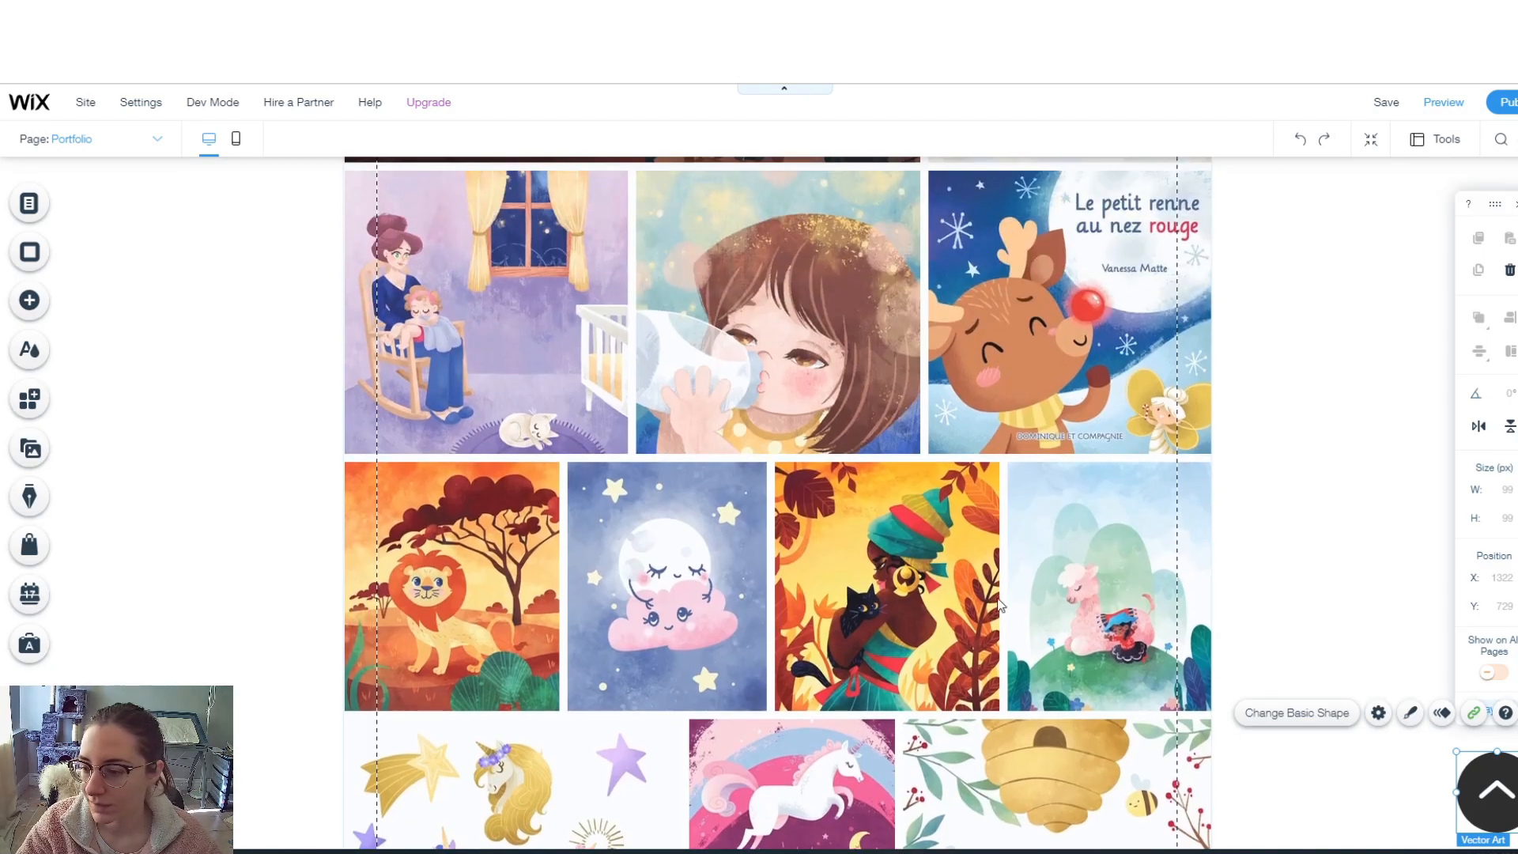
scroll(1492, 795, "down", 5)
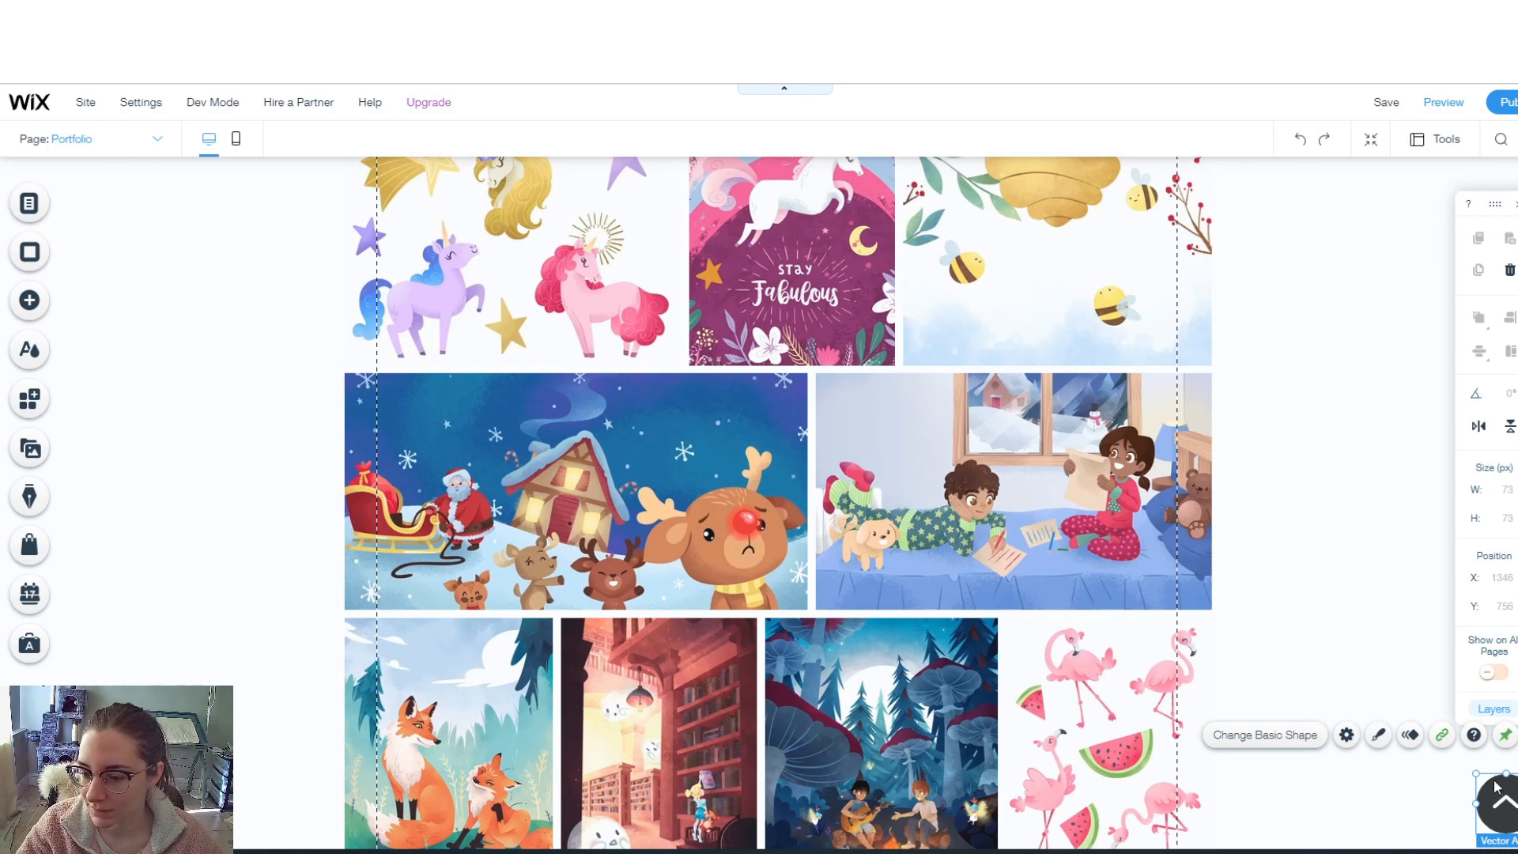
- Set the pinned button to Show on All Pages and save the site
right_click(1503, 801)
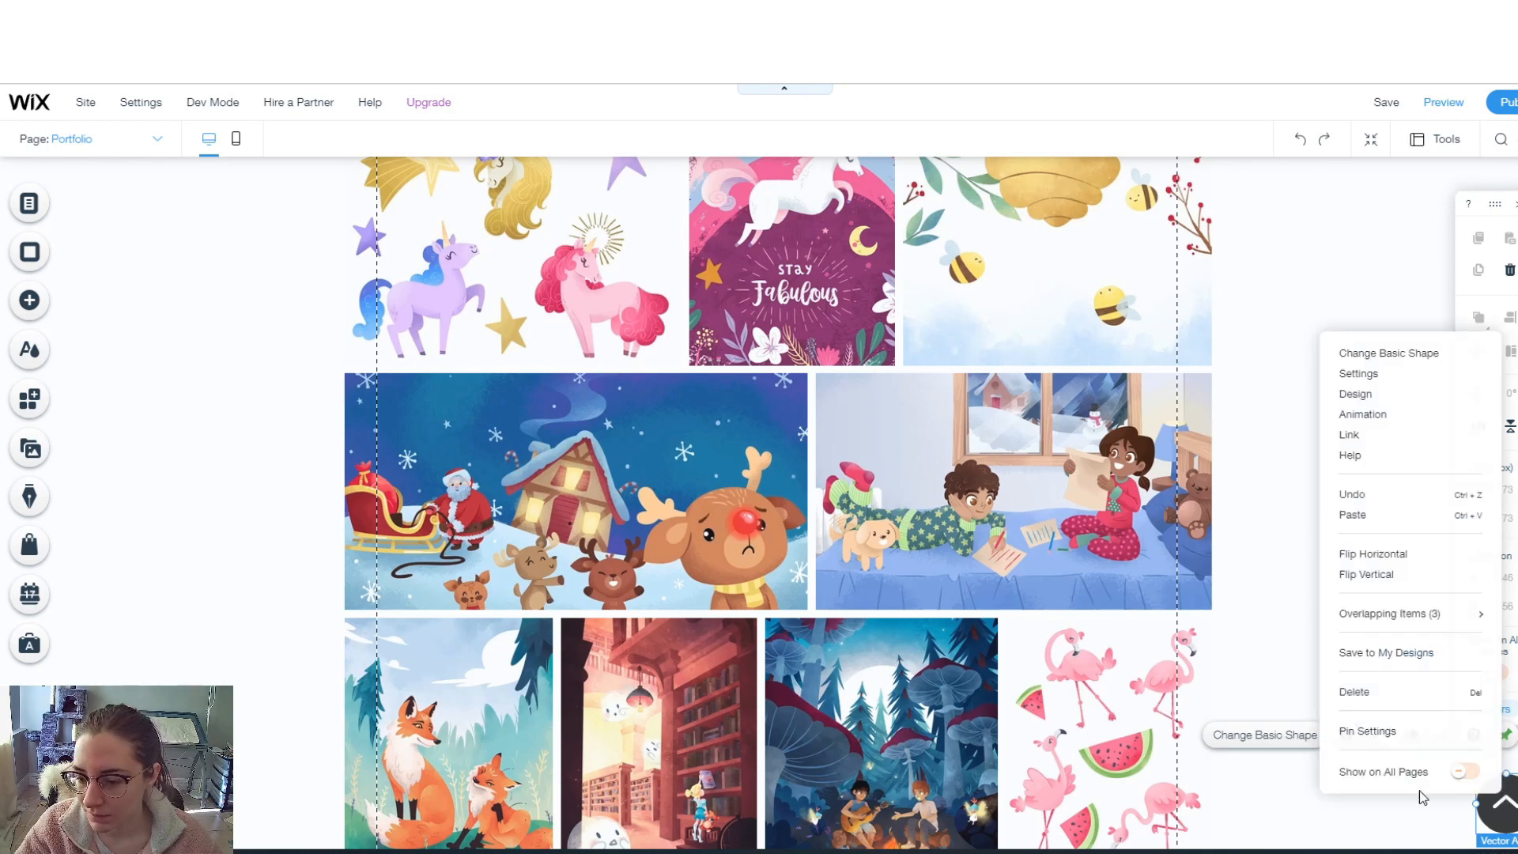
left_click(1465, 772)
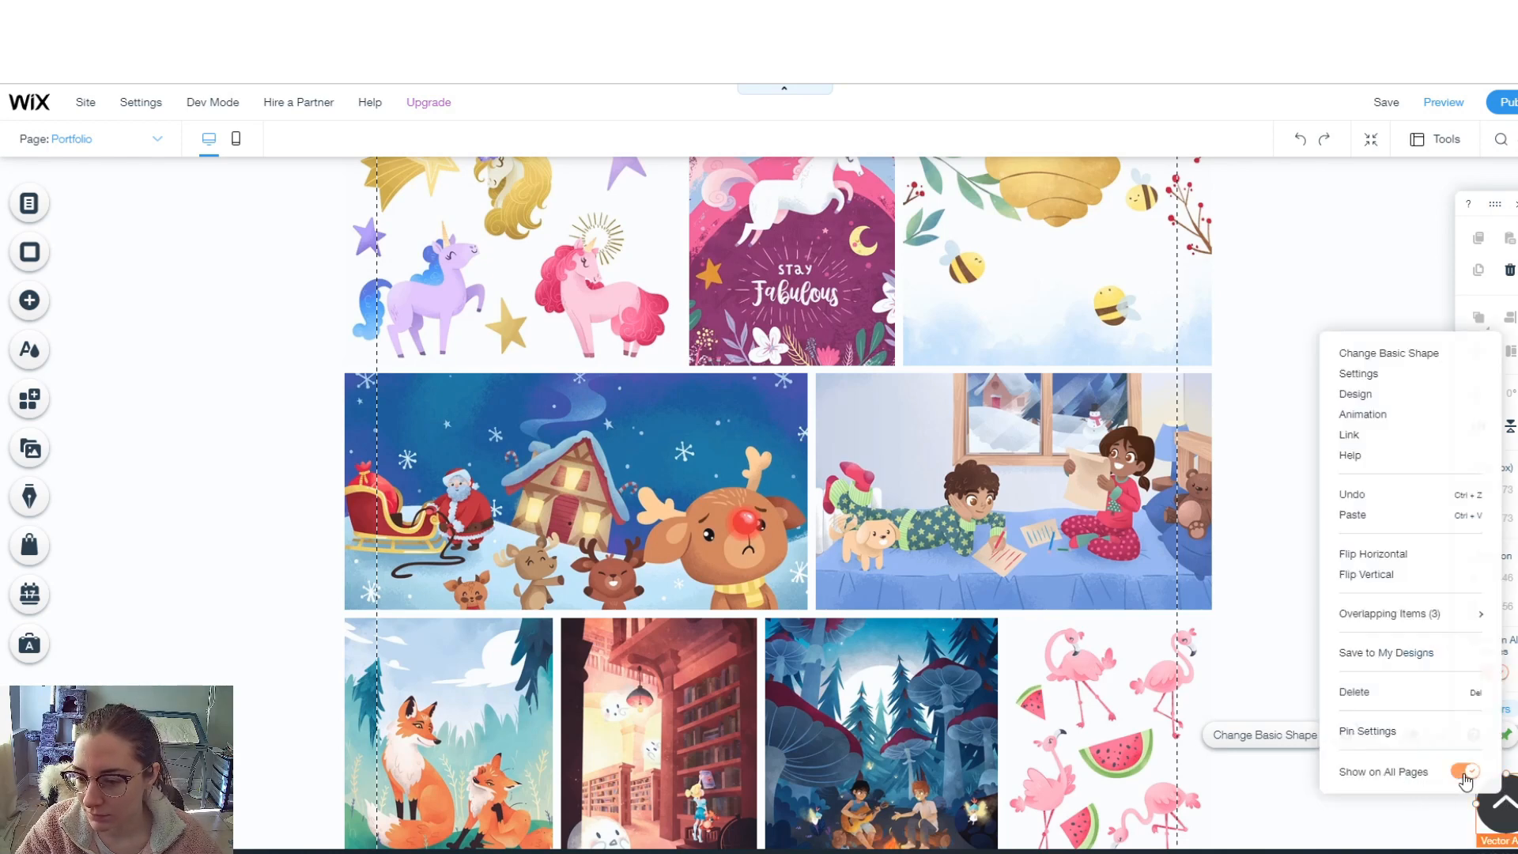
left_click(1433, 816)
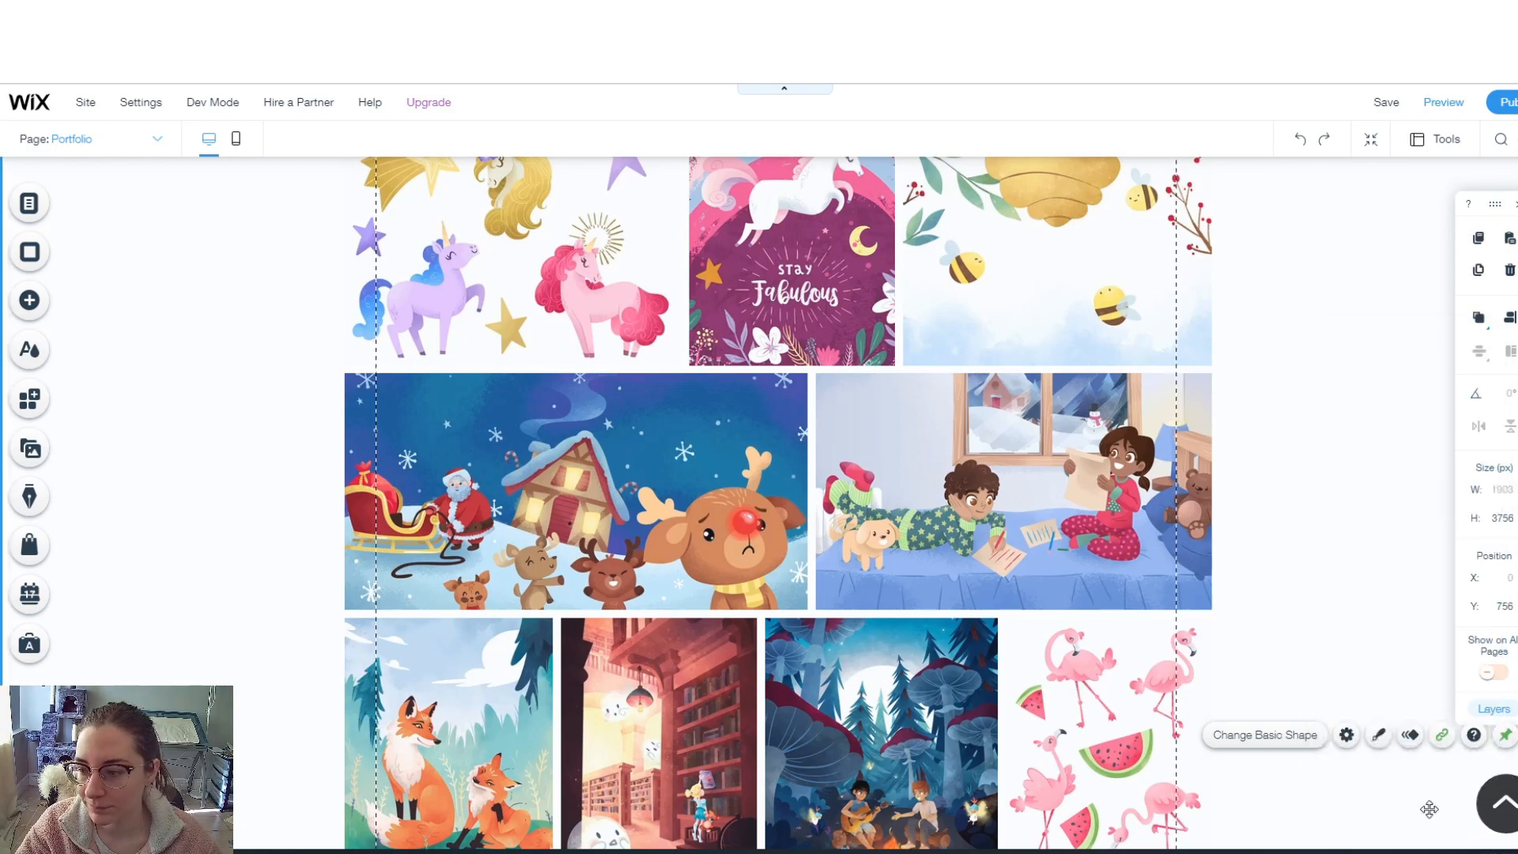
scroll(1345, 530, "up", 10)
scroll(1347, 521, "up", 10)
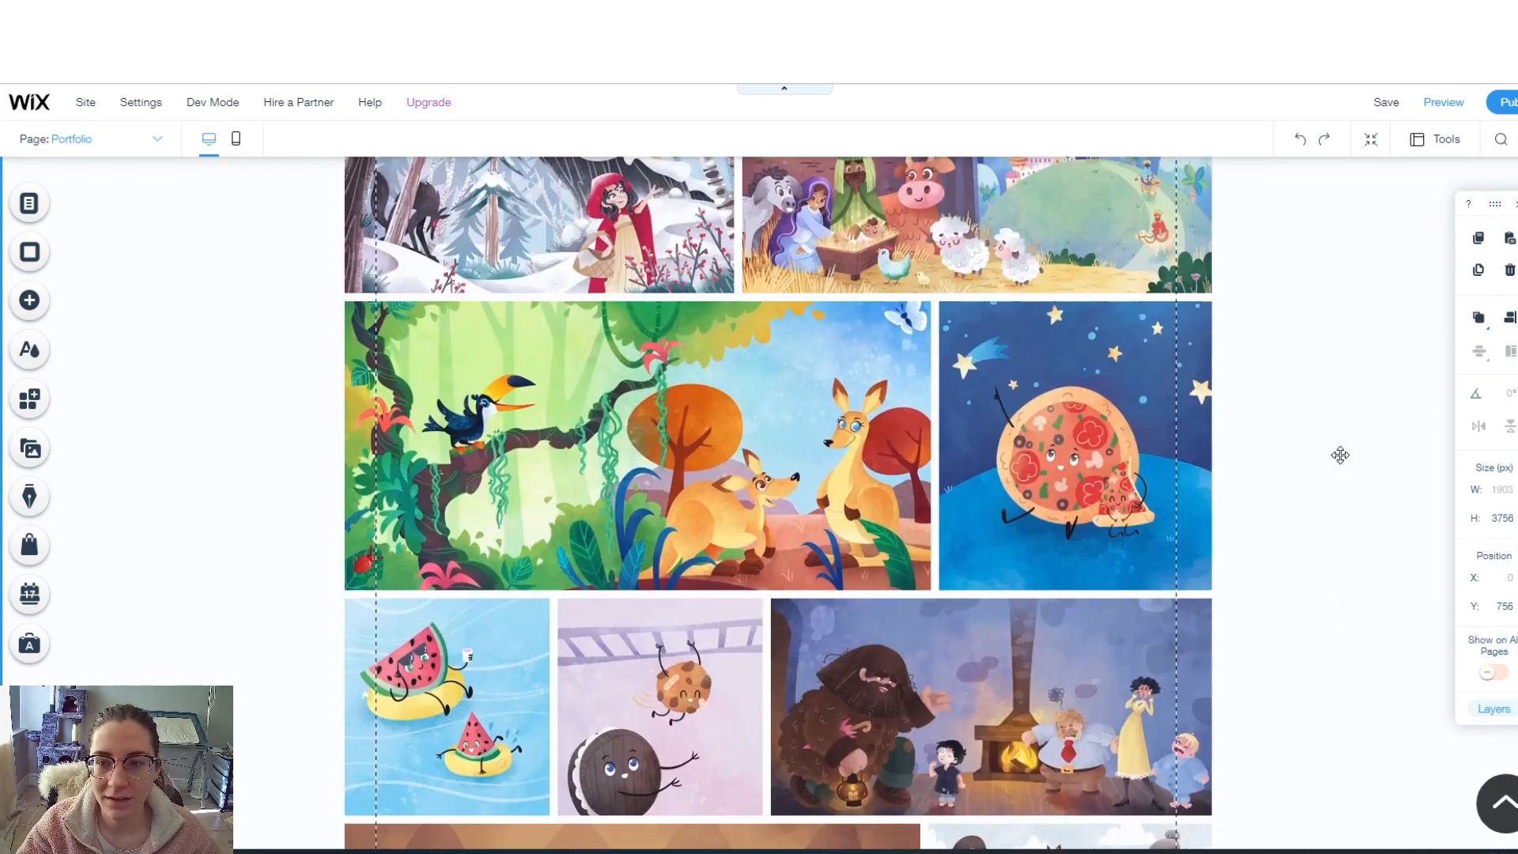
left_click(1395, 104)
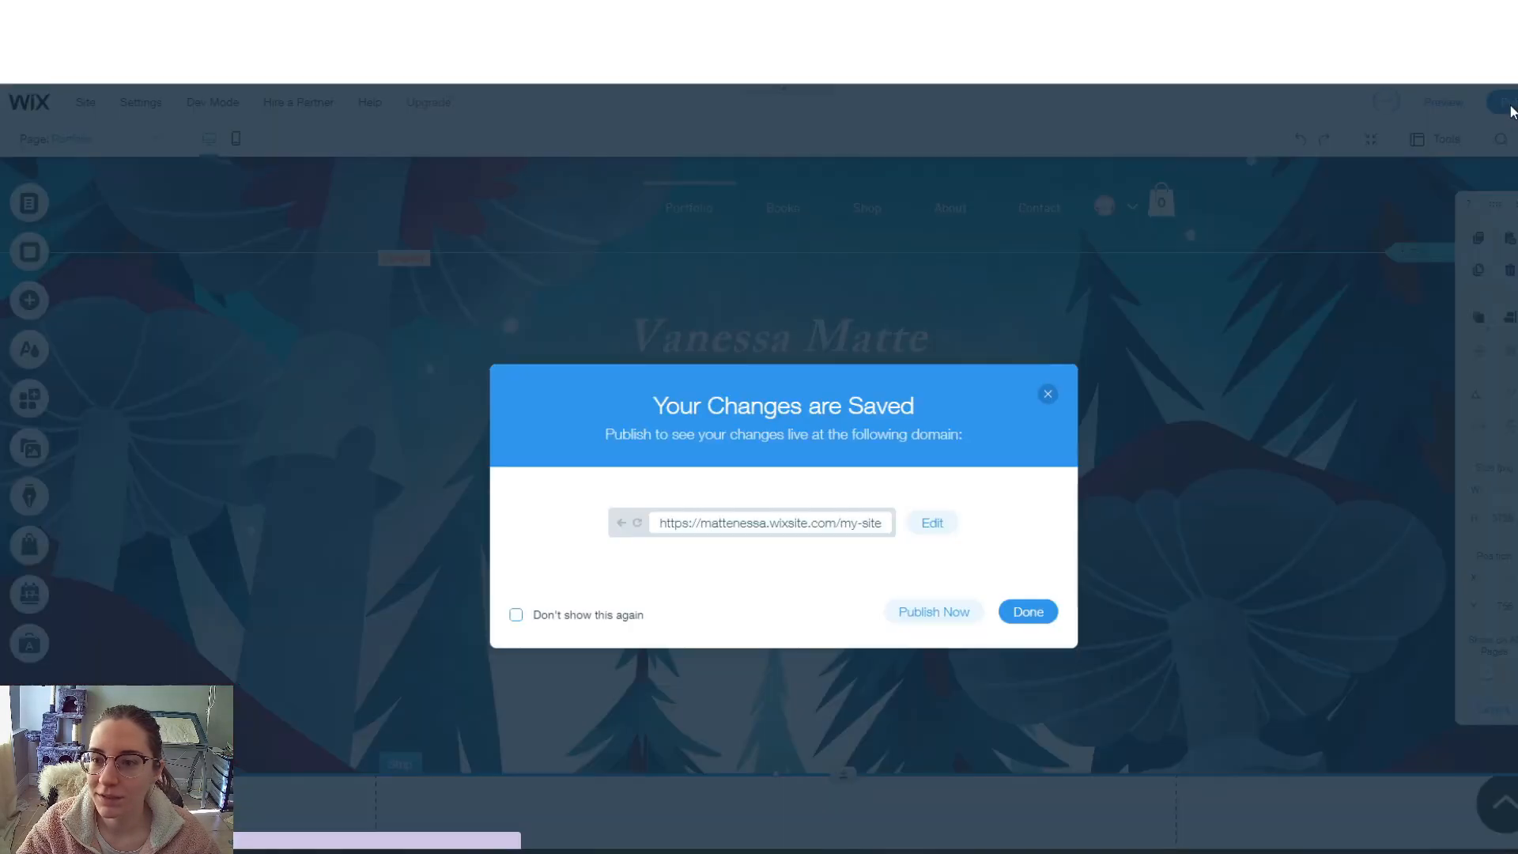
- Browse the live gallery, enlarging the Red Riding Hood illustration and stepping next and back
left_click(1030, 614)
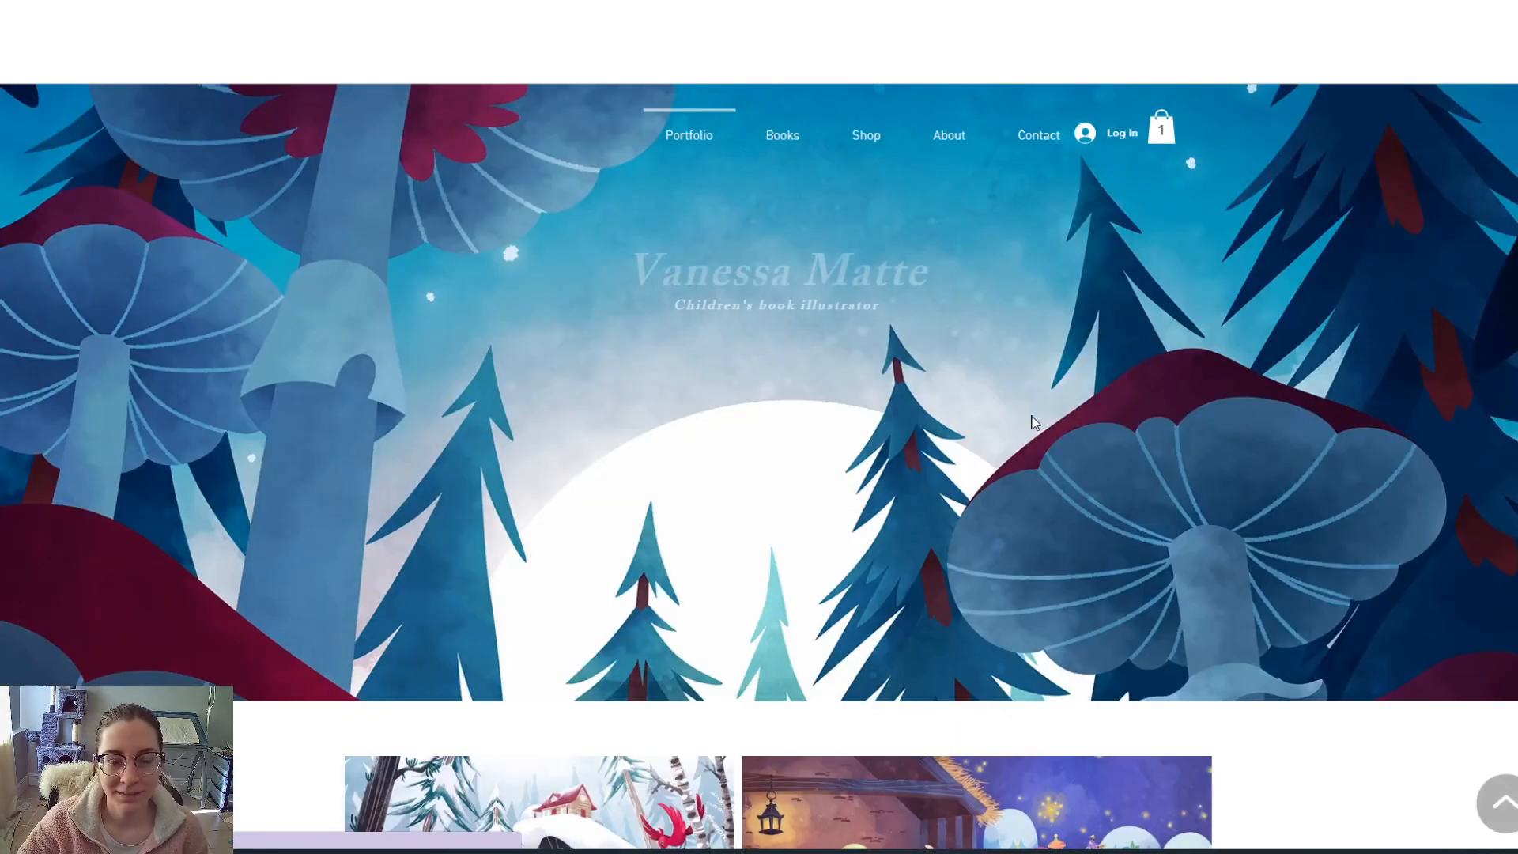
scroll(865, 411, "down", 6)
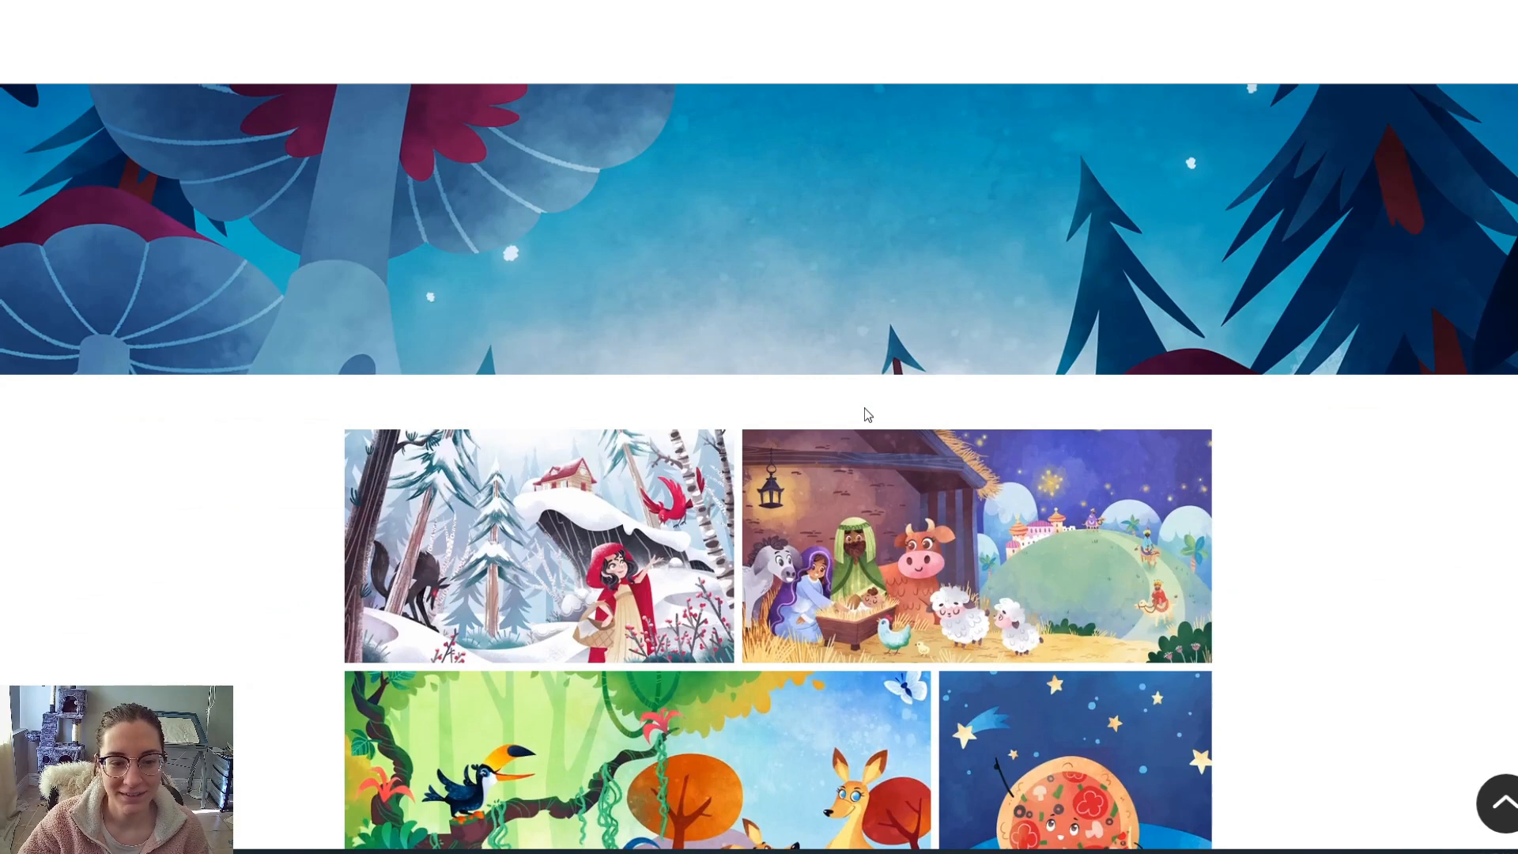
scroll(865, 416, "down", 3)
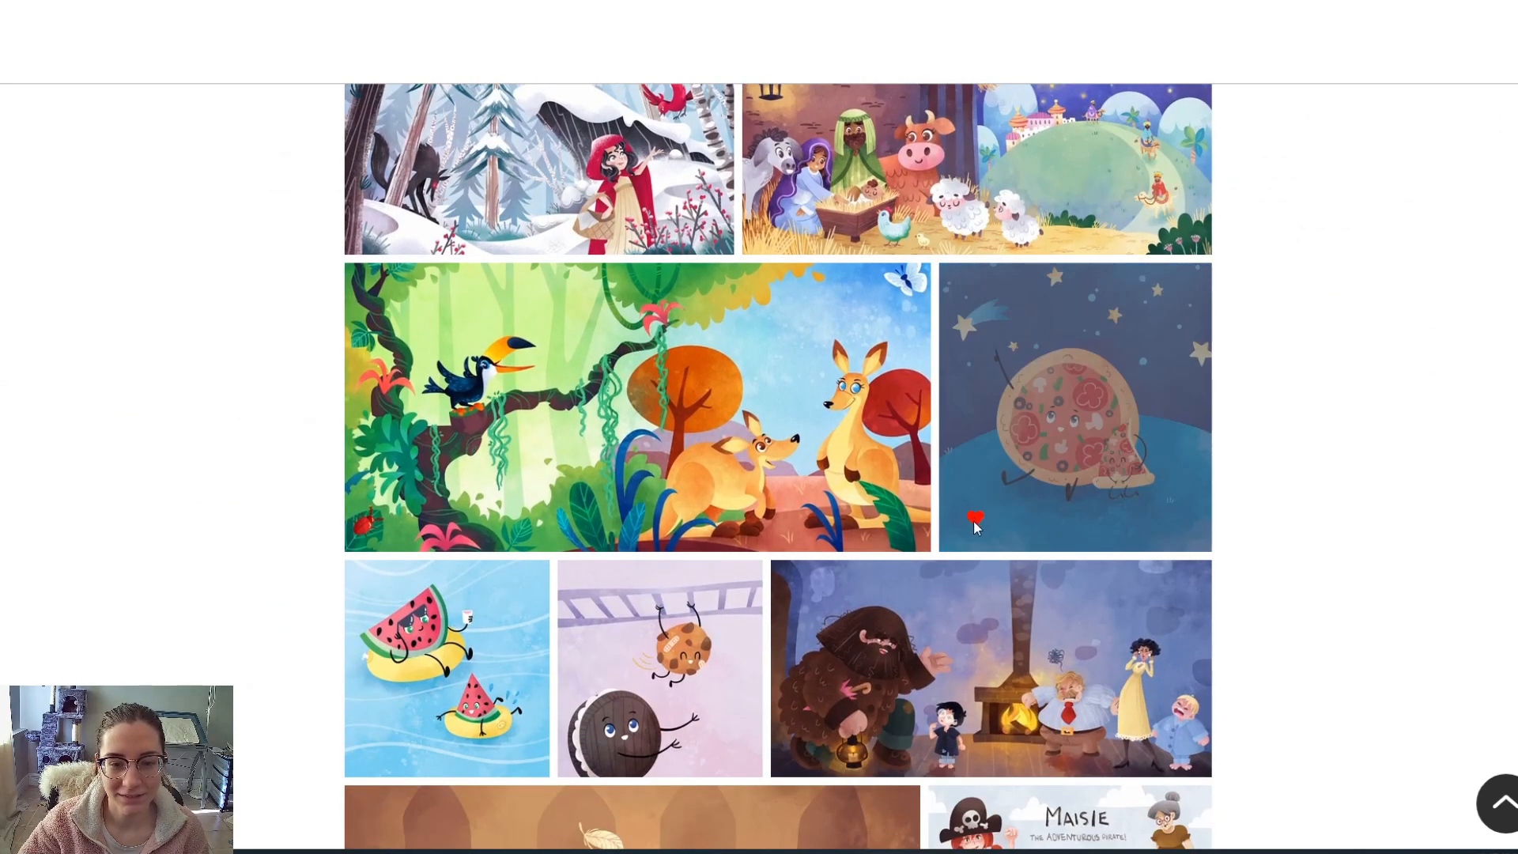
scroll(711, 396, "up", 2)
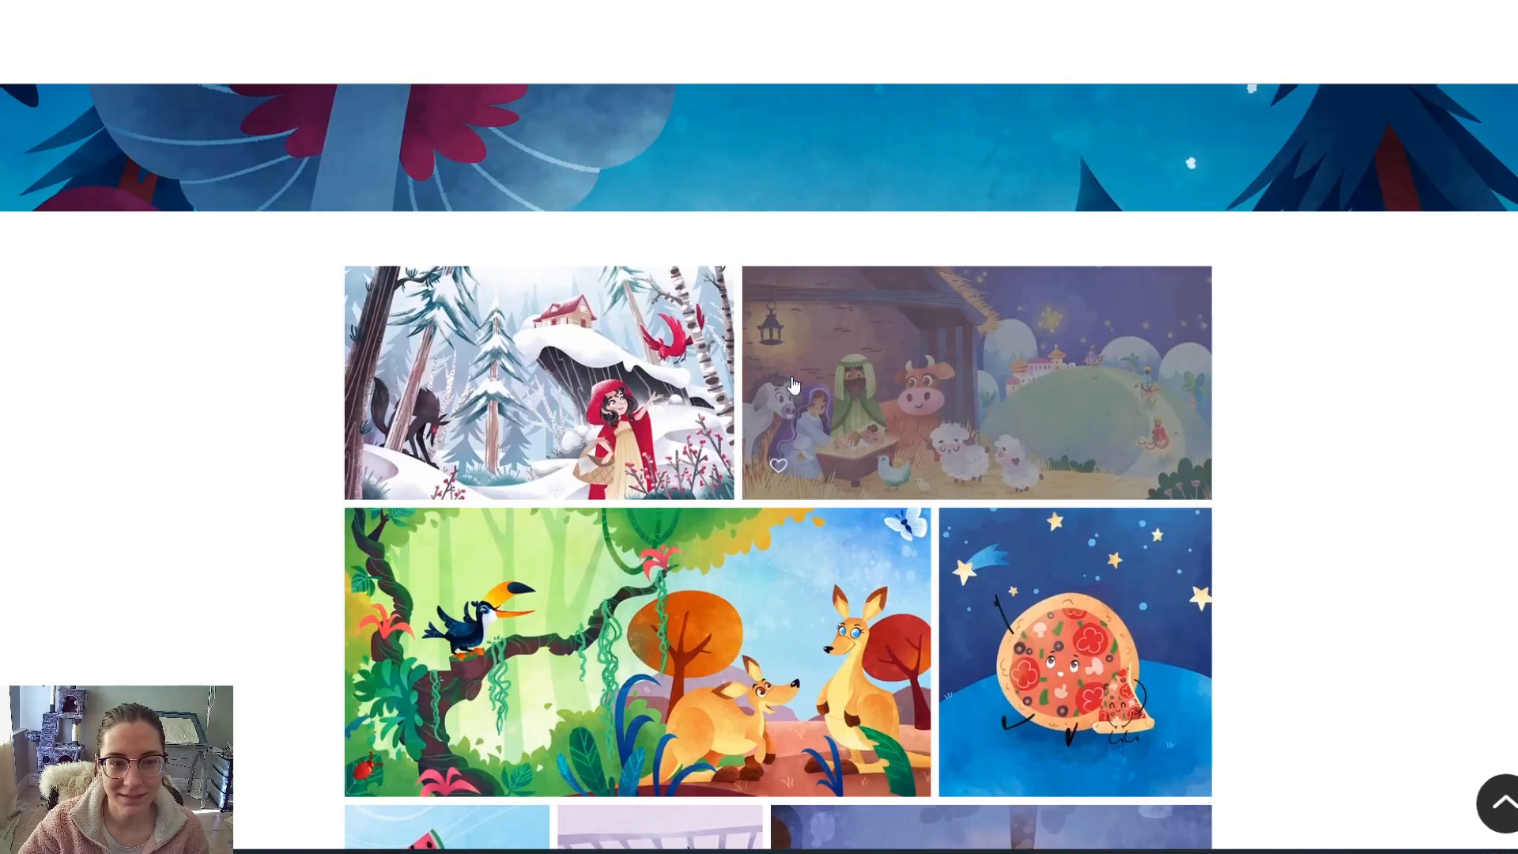
left_click(587, 394)
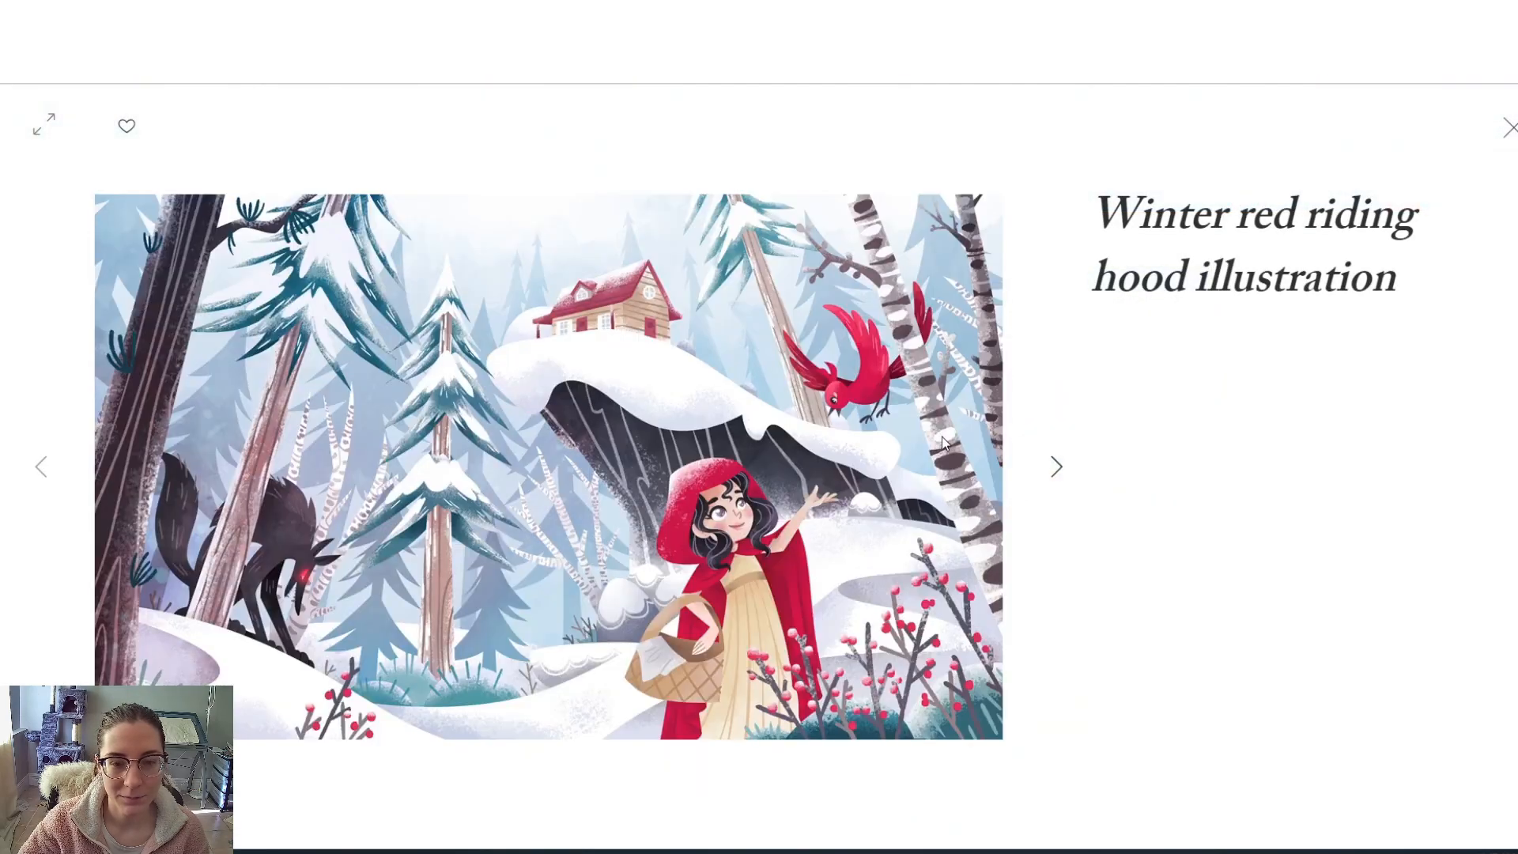
left_click(1057, 468)
left_click(41, 468)
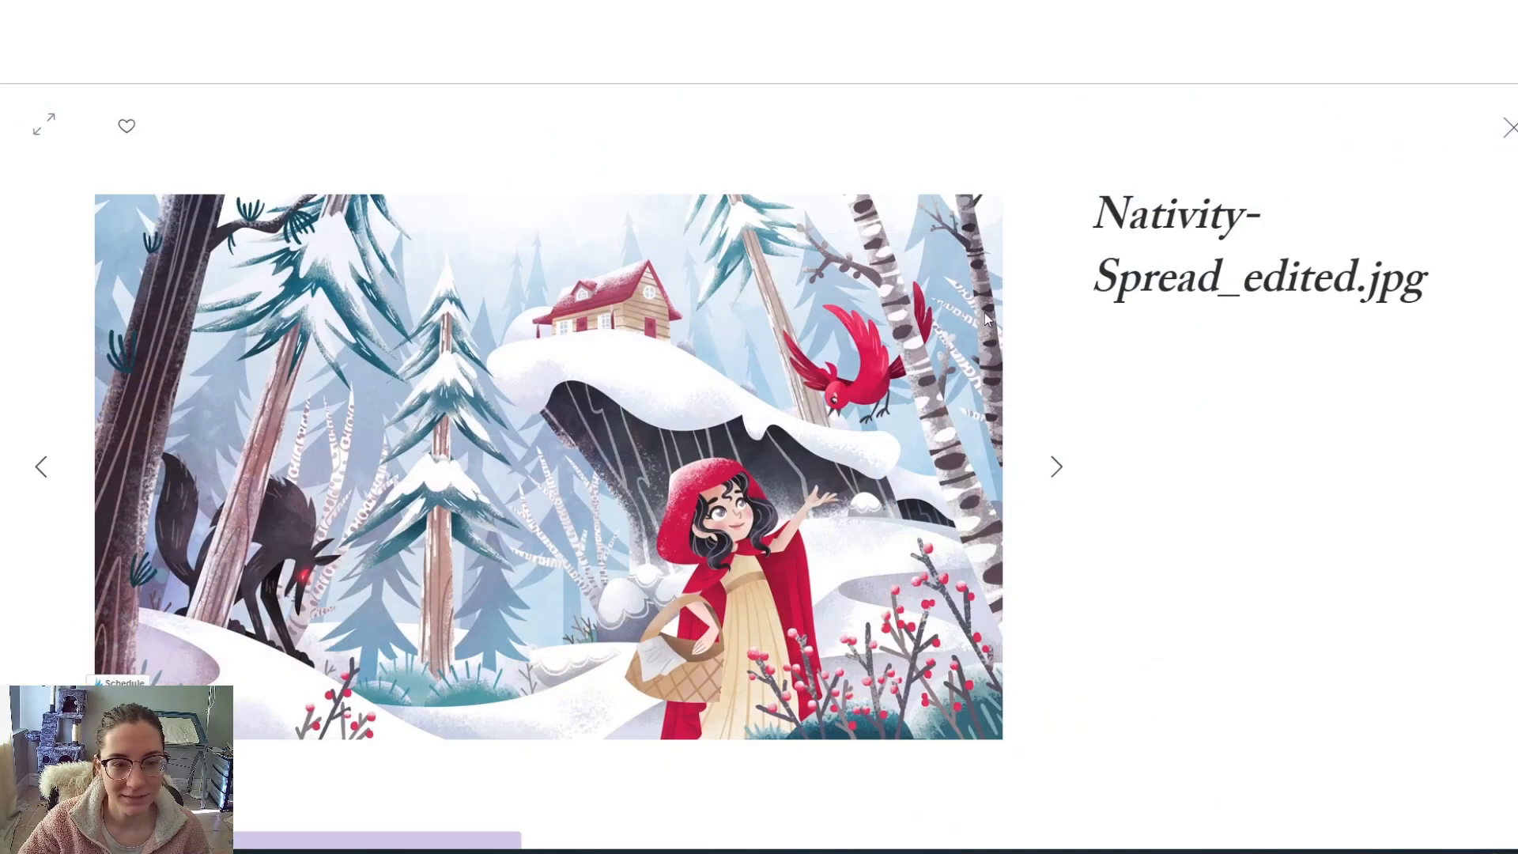
left_click(1509, 129)
- Scroll down and use the pinned up-arrow to jump back to the top
scroll(1200, 433, "down", 5)
scroll(1199, 433, "down", 6)
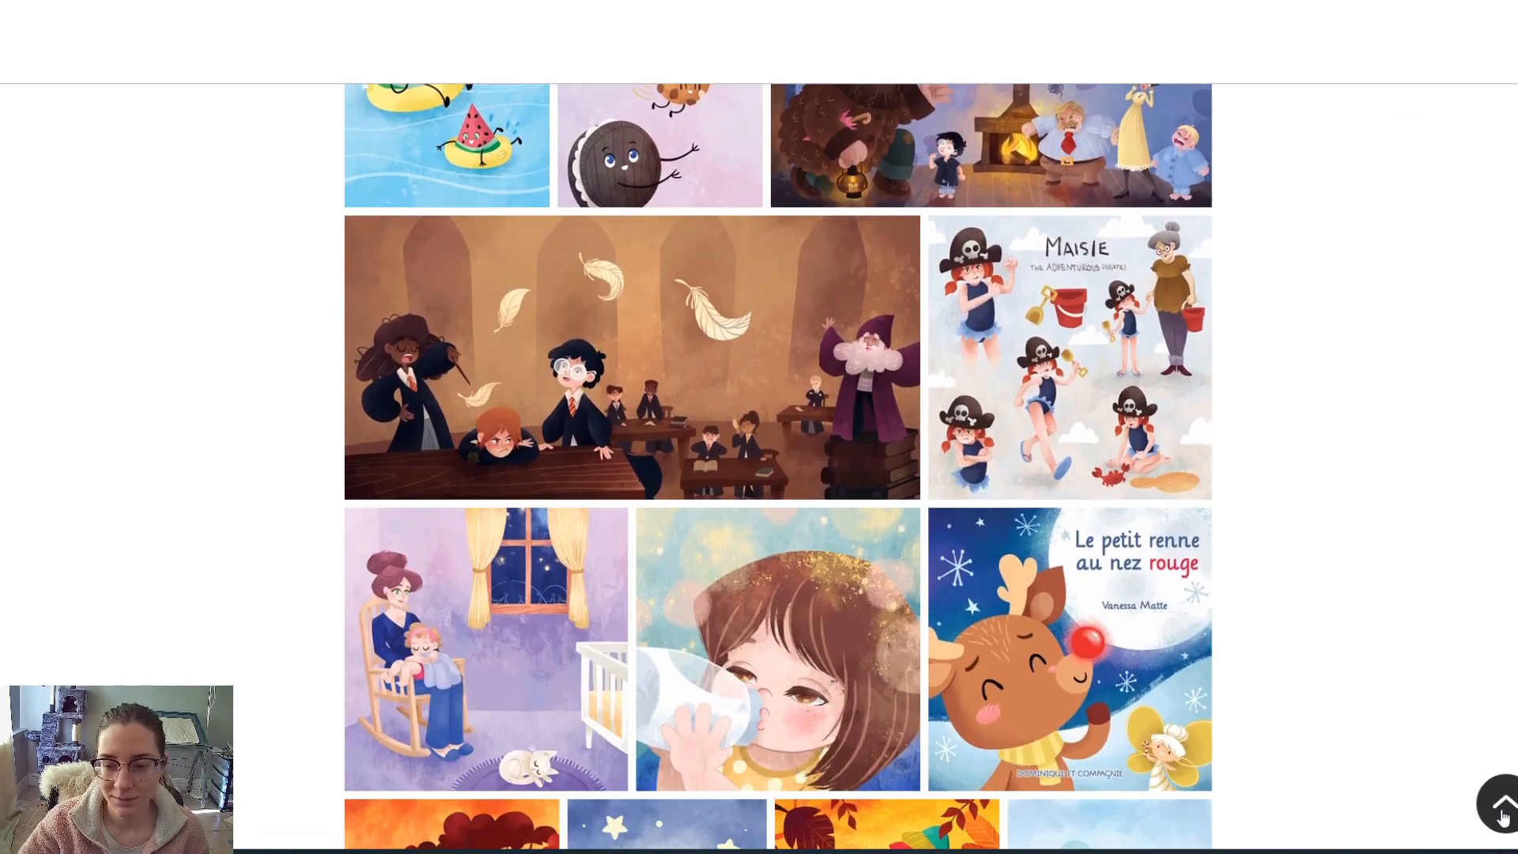
left_click(1500, 807)
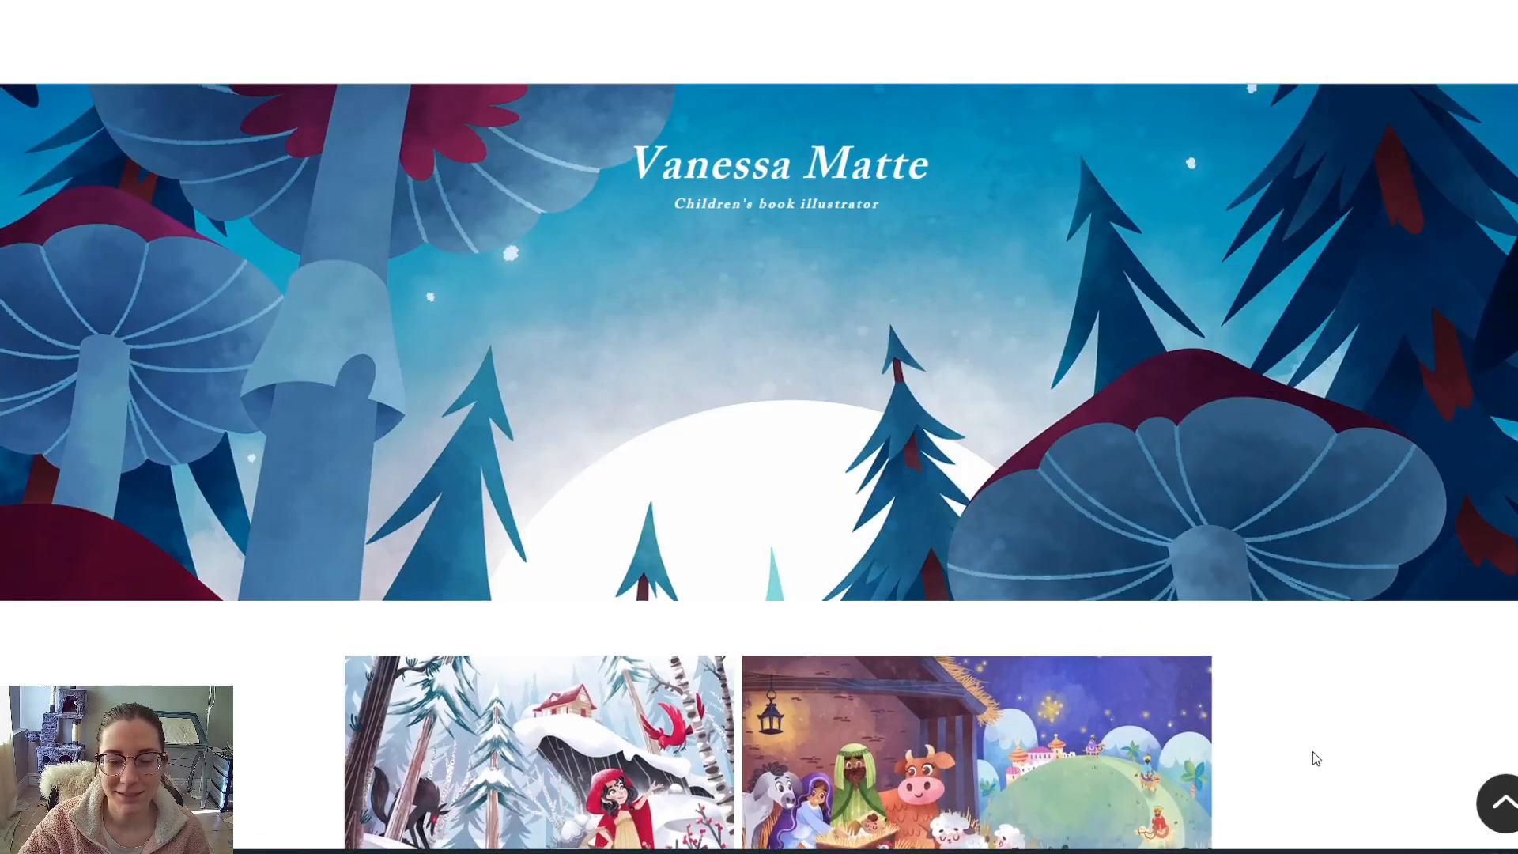
- Scroll down through the portfolio gallery and back up to the top navigation bar
scroll(1315, 755, "down", 15)
scroll(948, 652, "down", 11)
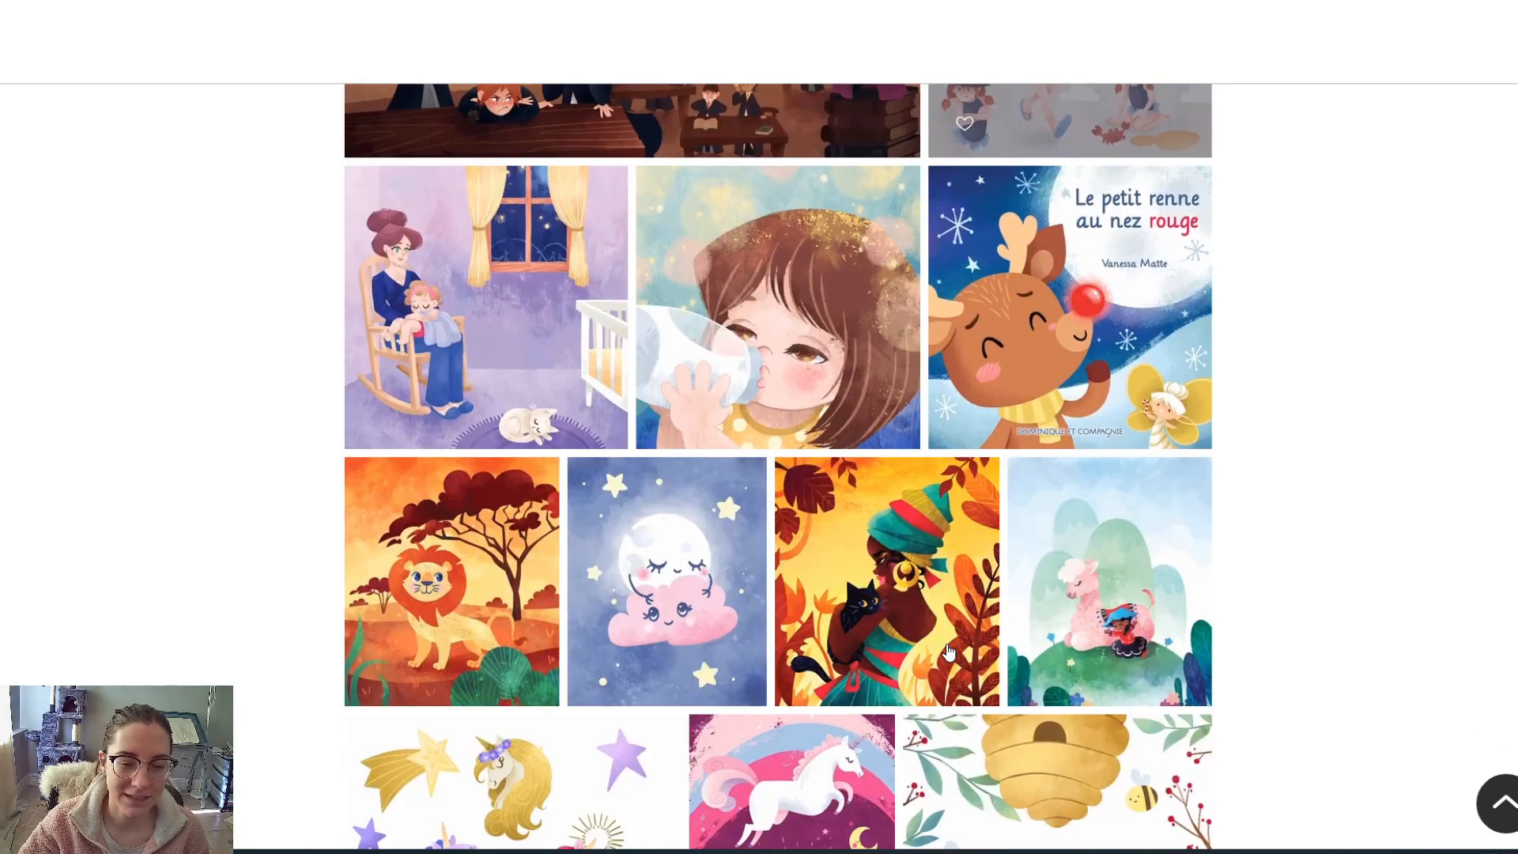
scroll(948, 652, "down", 9)
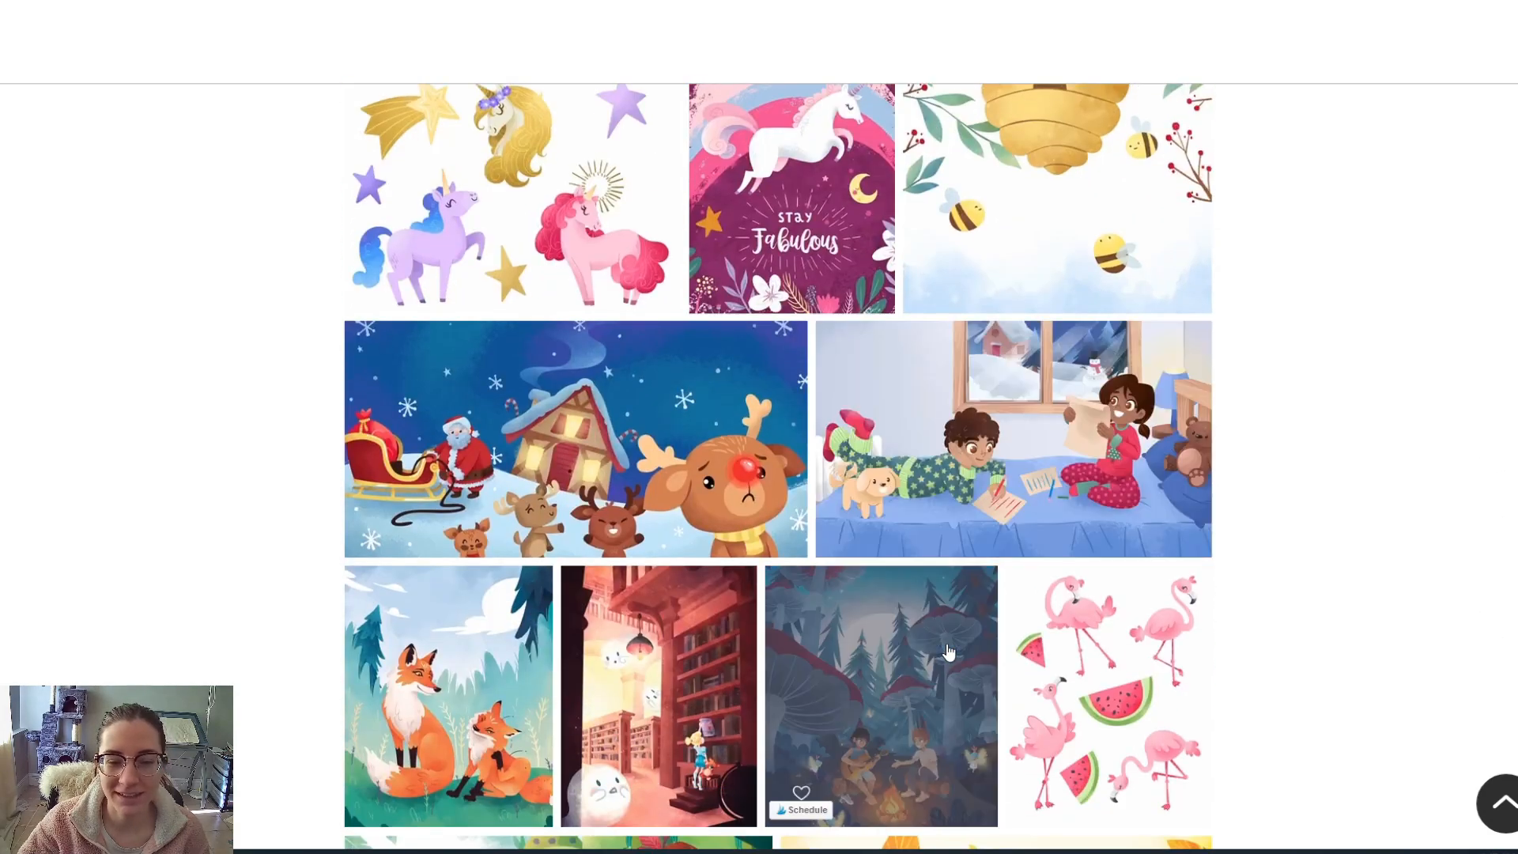
scroll(949, 650, "down", 6)
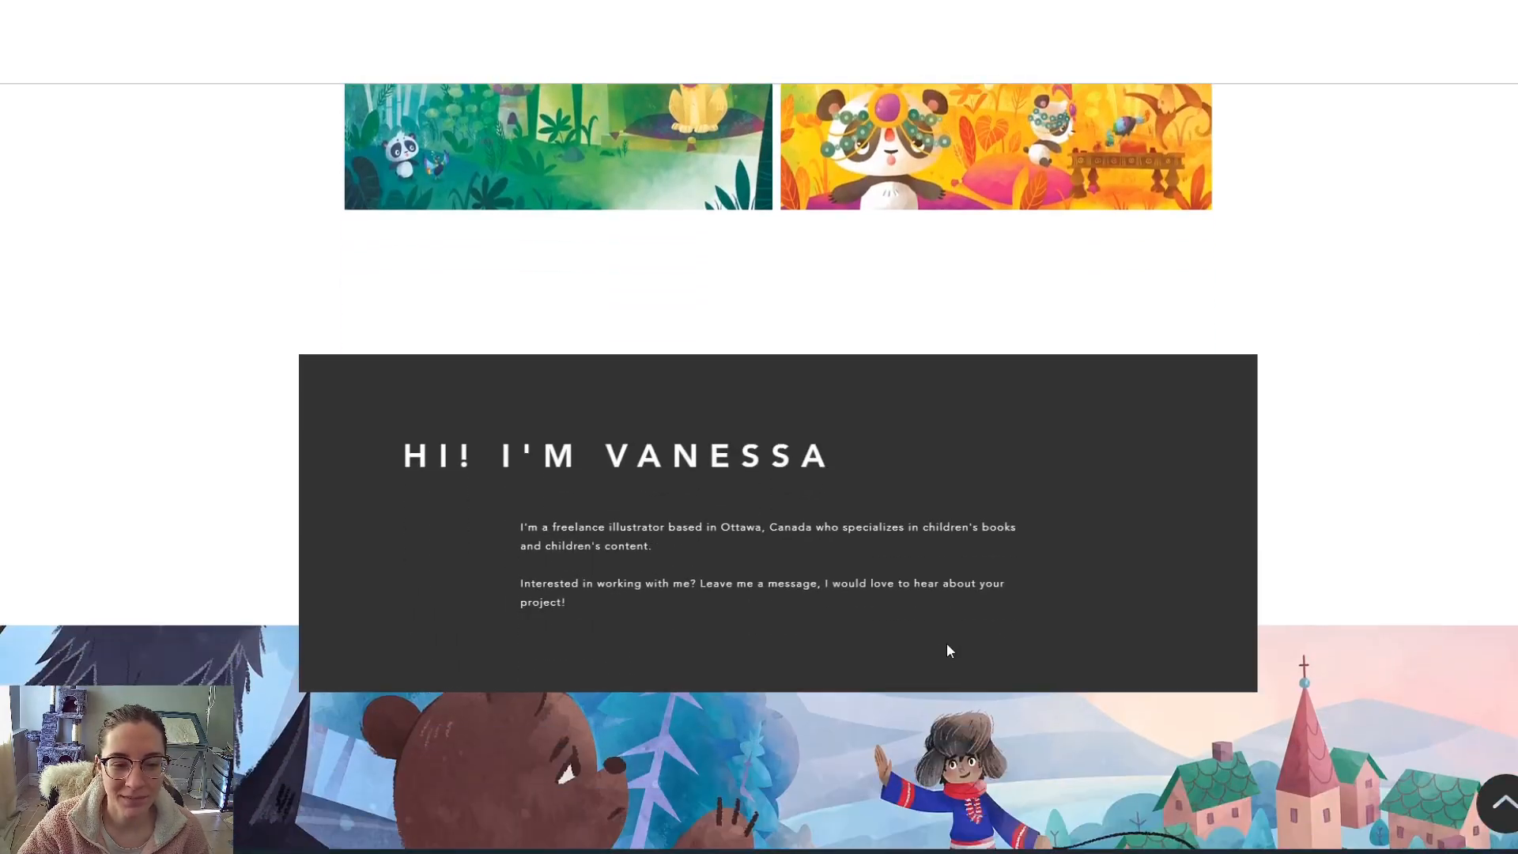
scroll(949, 650, "down", 5)
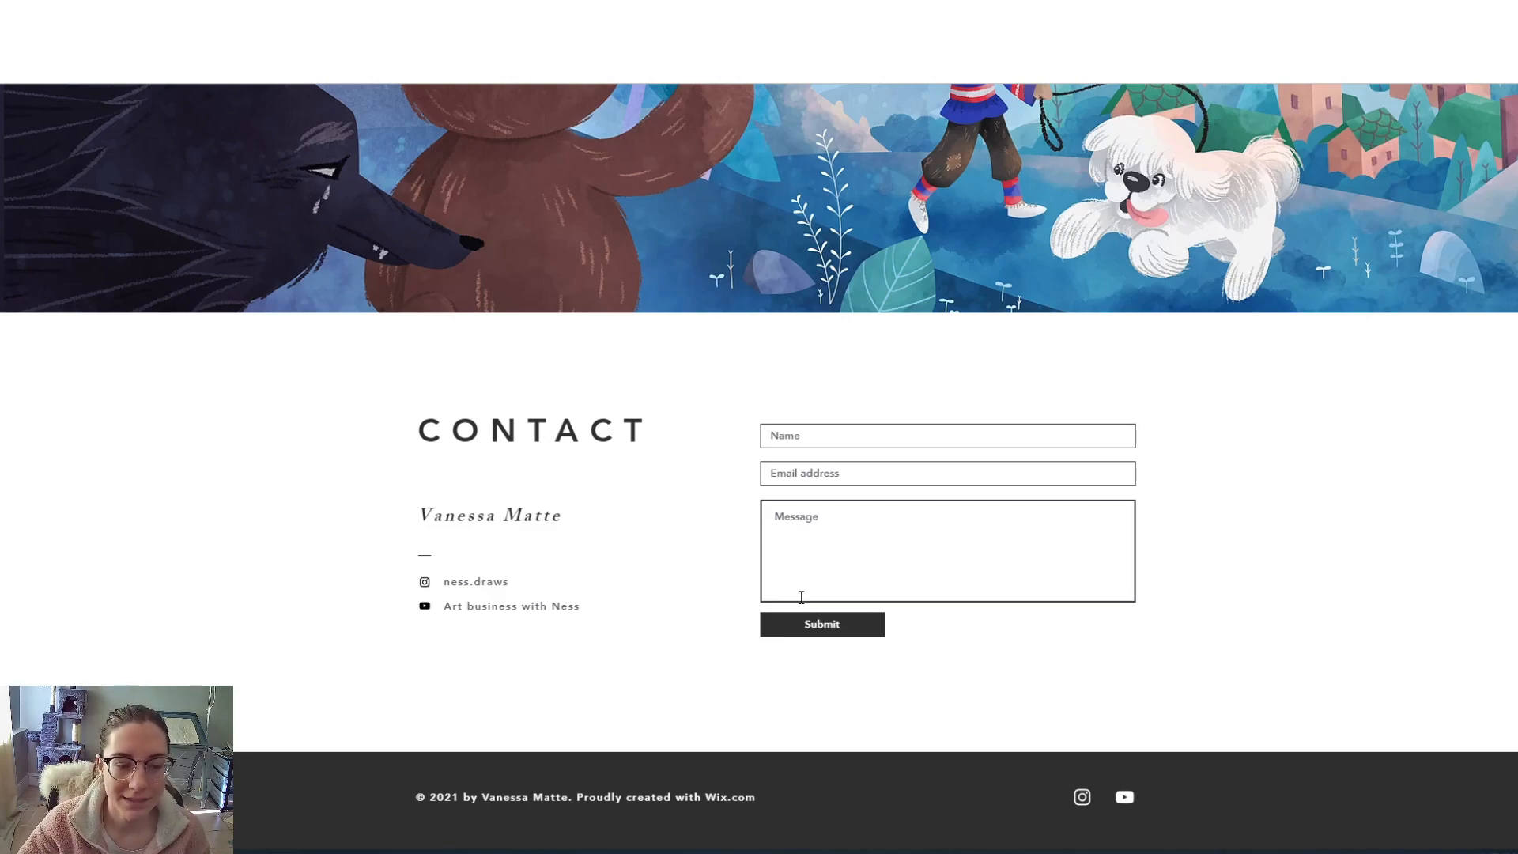
scroll(862, 607, "up", 9)
scroll(862, 609, "down", 9)
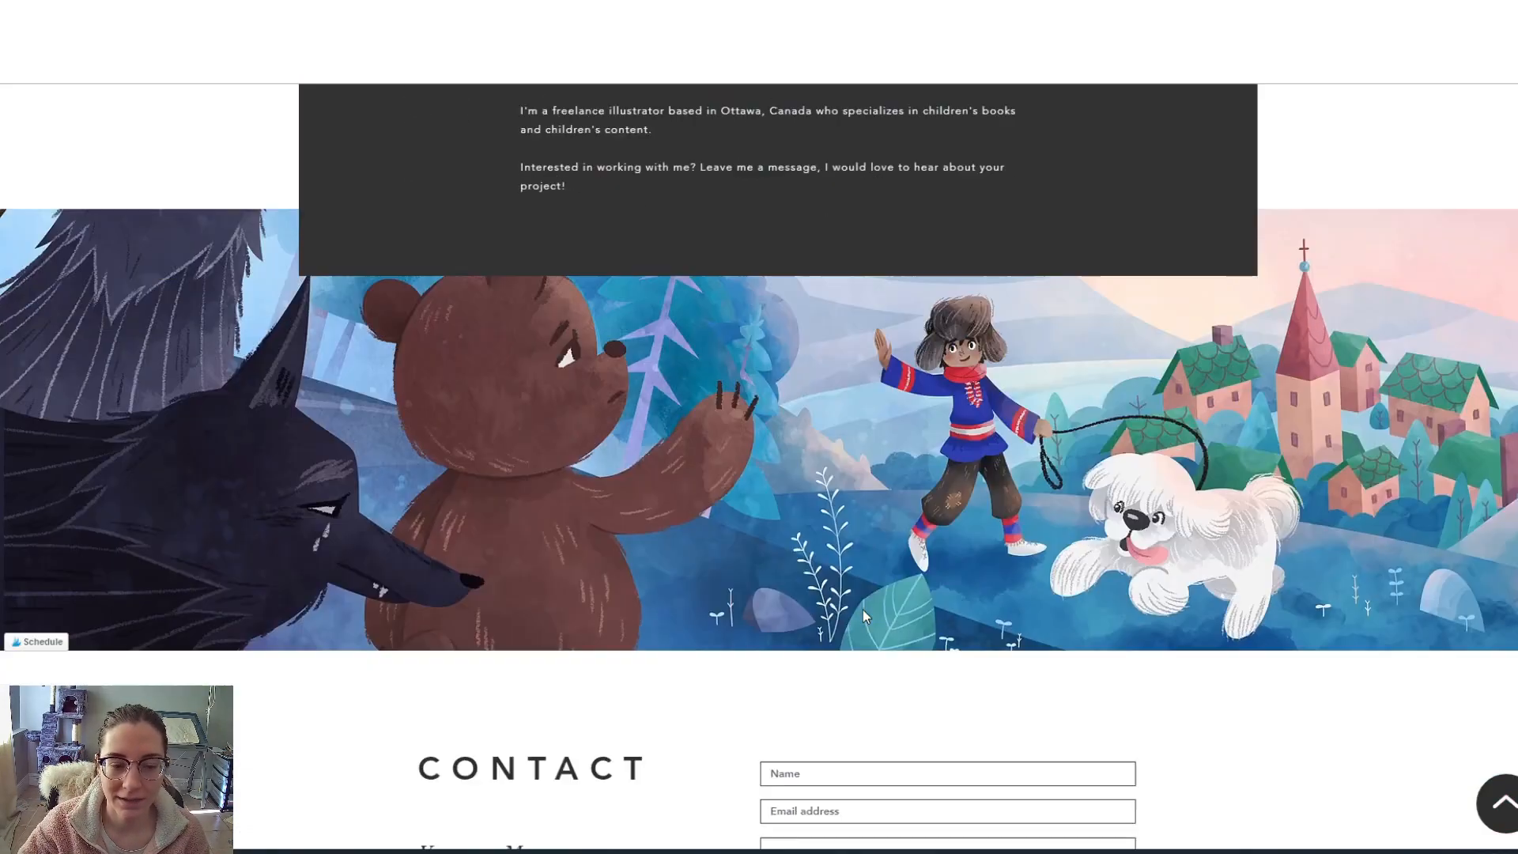
scroll(862, 609, "up", 10)
scroll(861, 605, "down", 8)
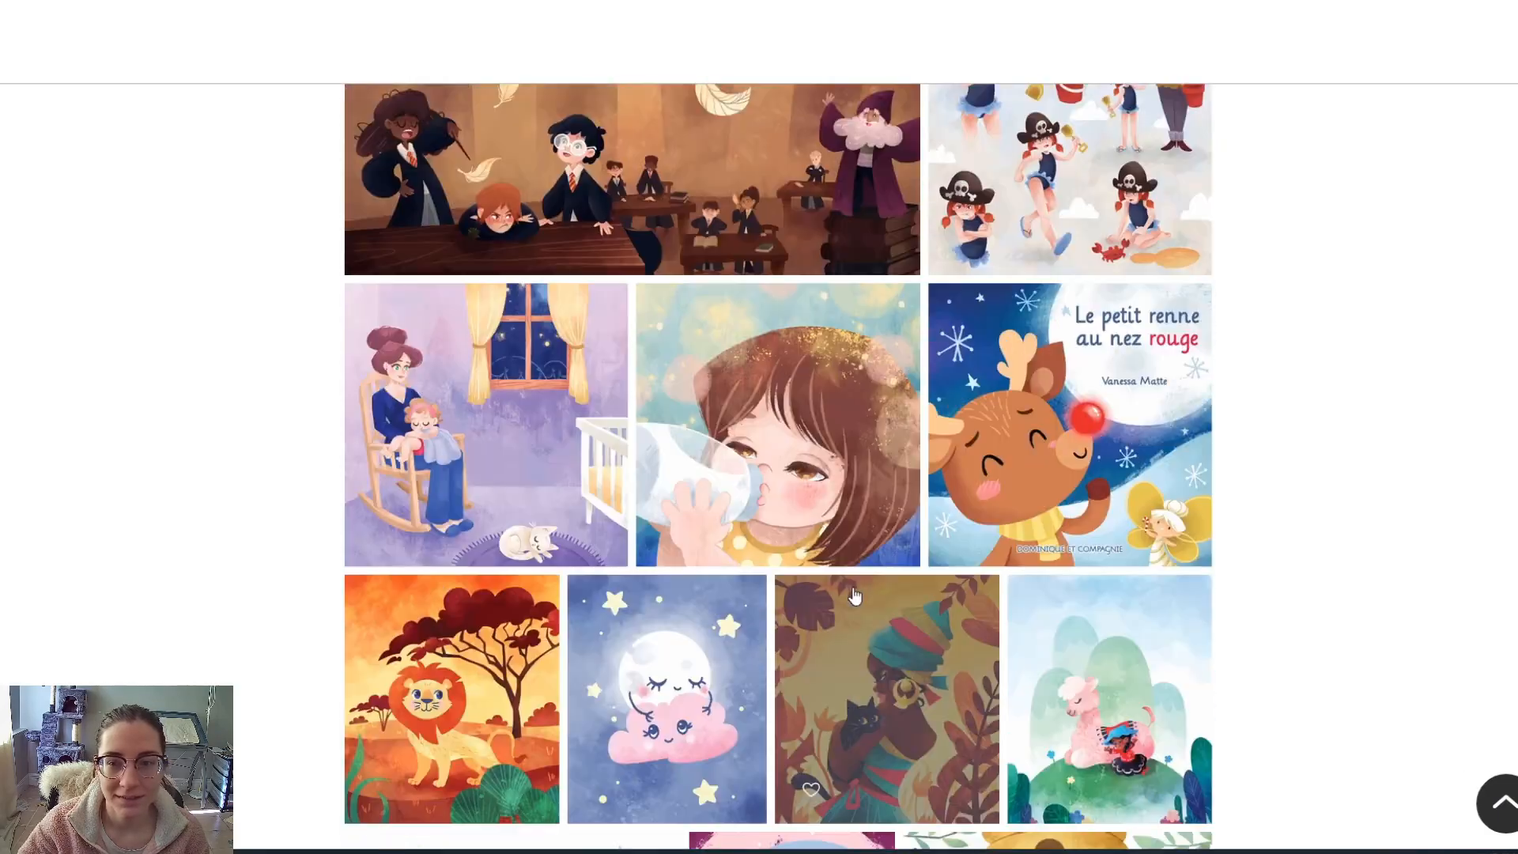
scroll(1125, 769, "down", 6)
scroll(1380, 775, "up", 12)
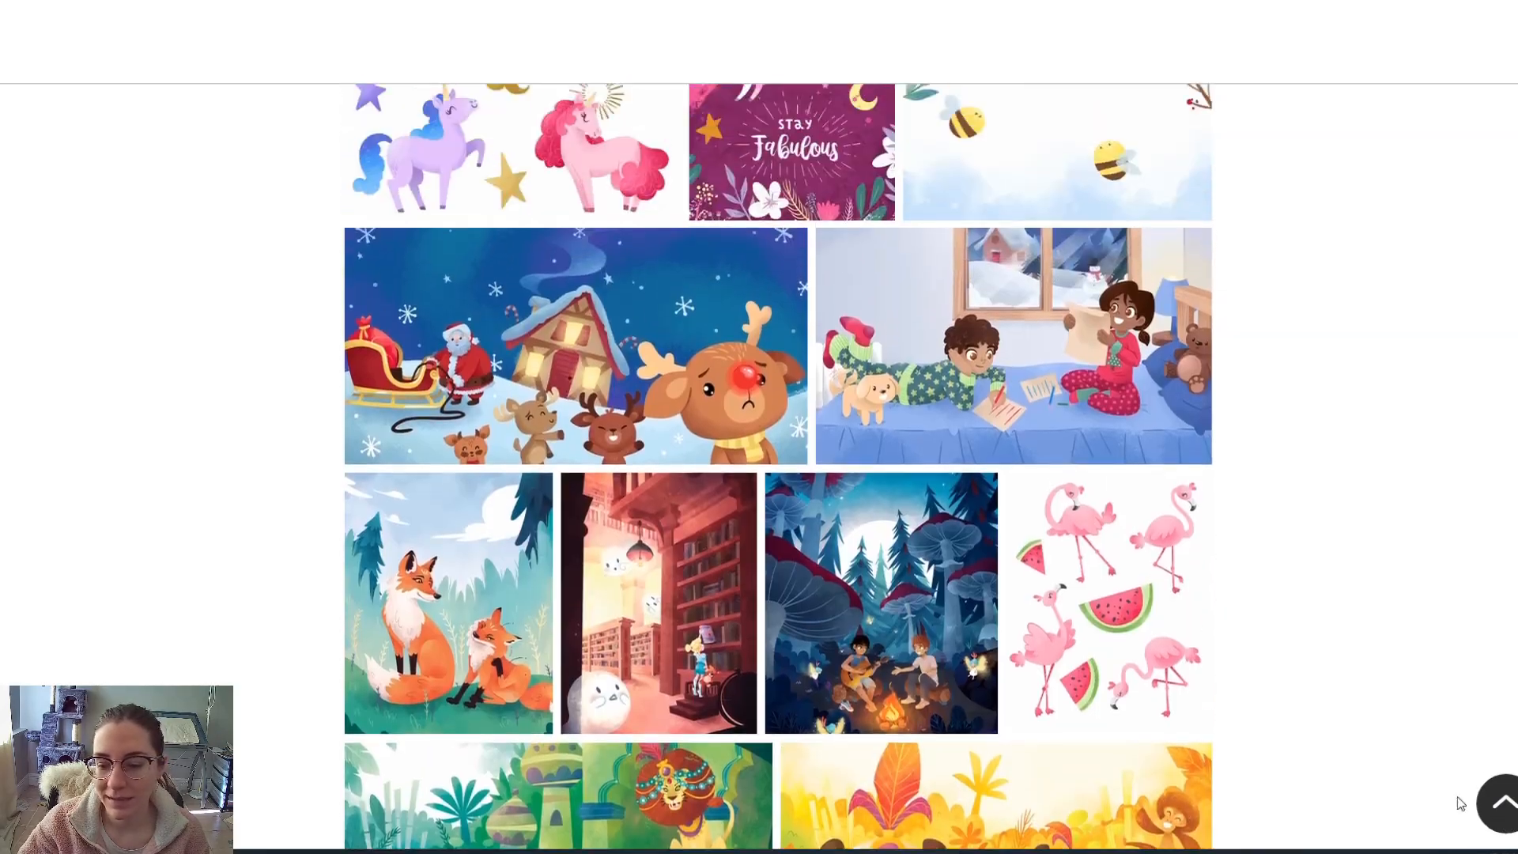
scroll(1380, 775, "up", 10)
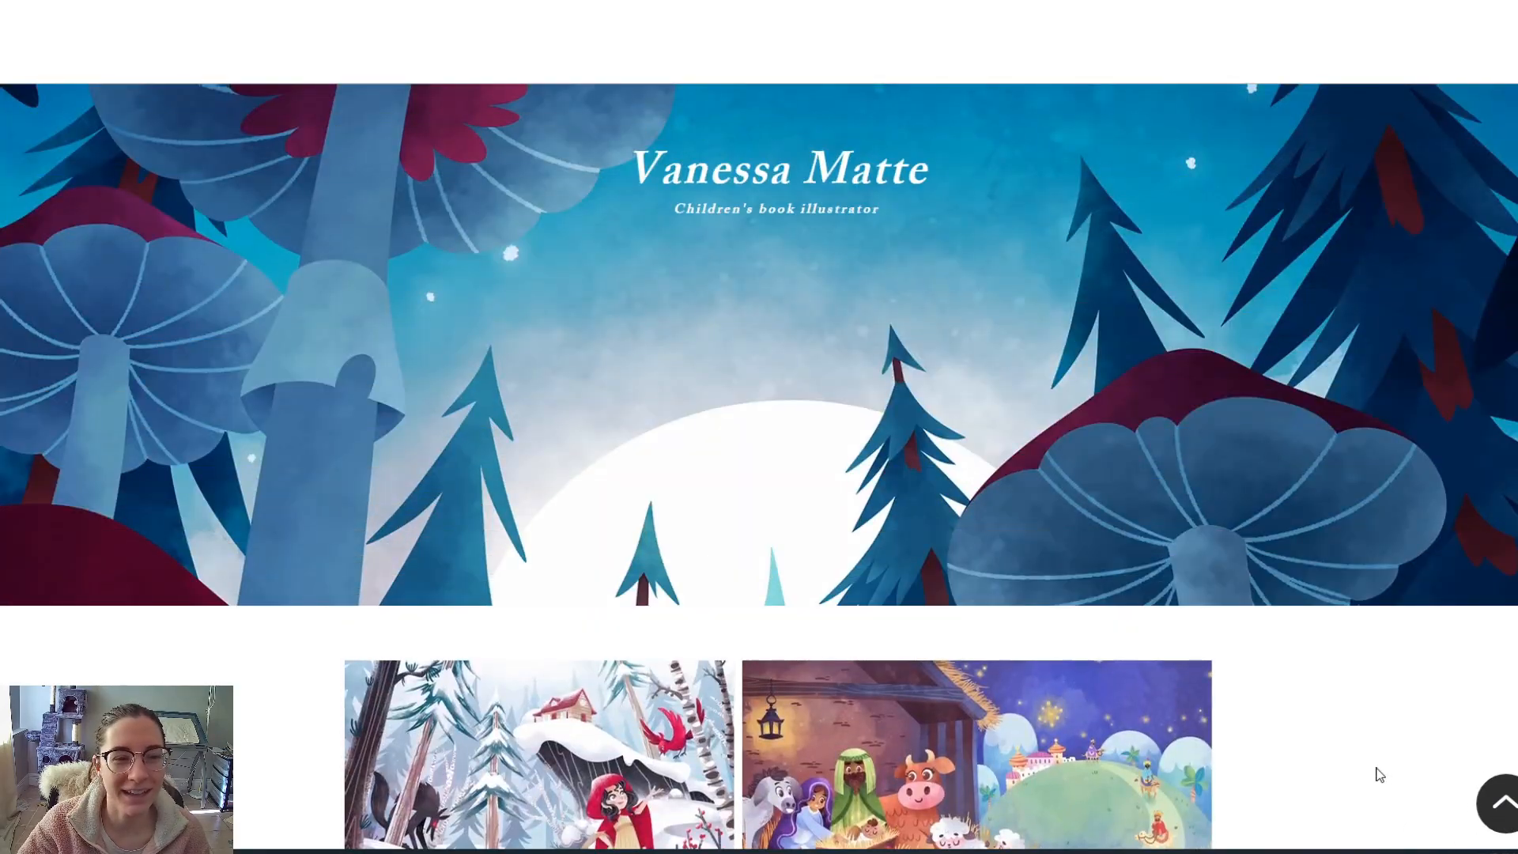
scroll(957, 356, "up", 2)
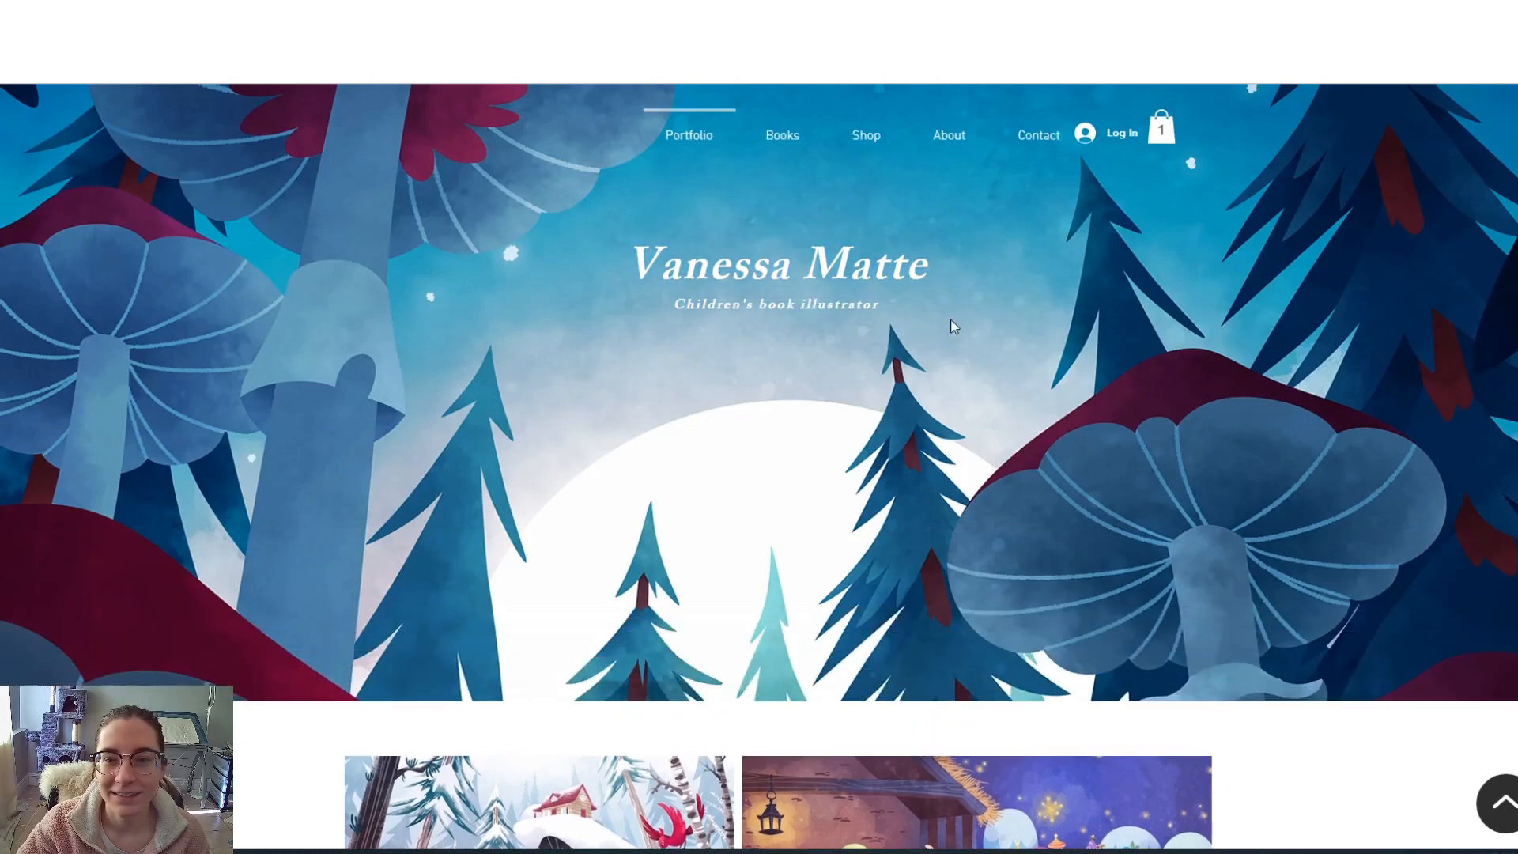
- On the Books page, view enlarged covers from Donut Give Up! through Little Panda
left_click(789, 137)
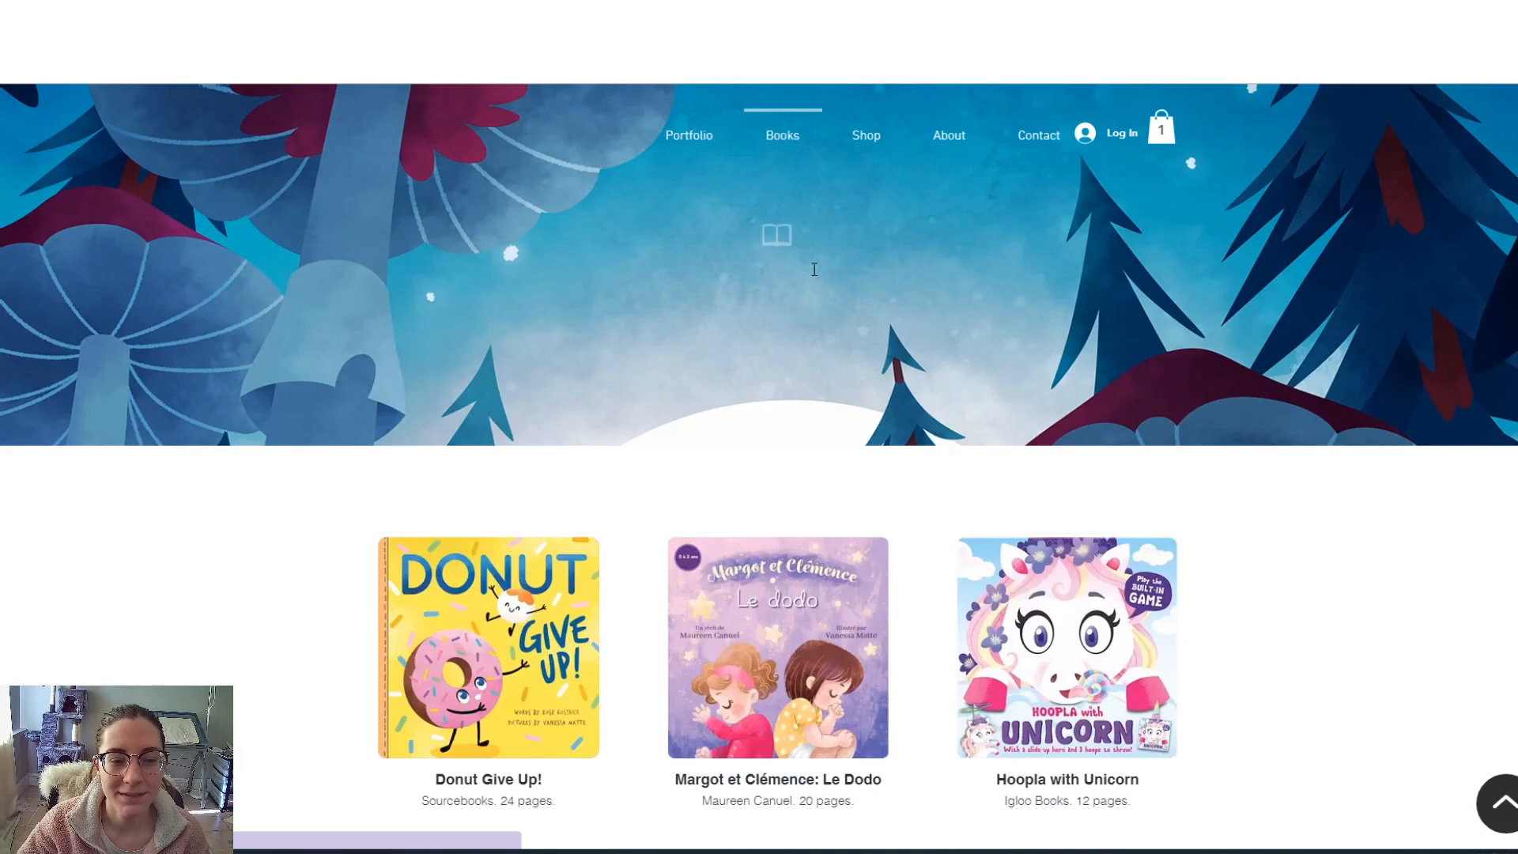
scroll(837, 296, "down", 3)
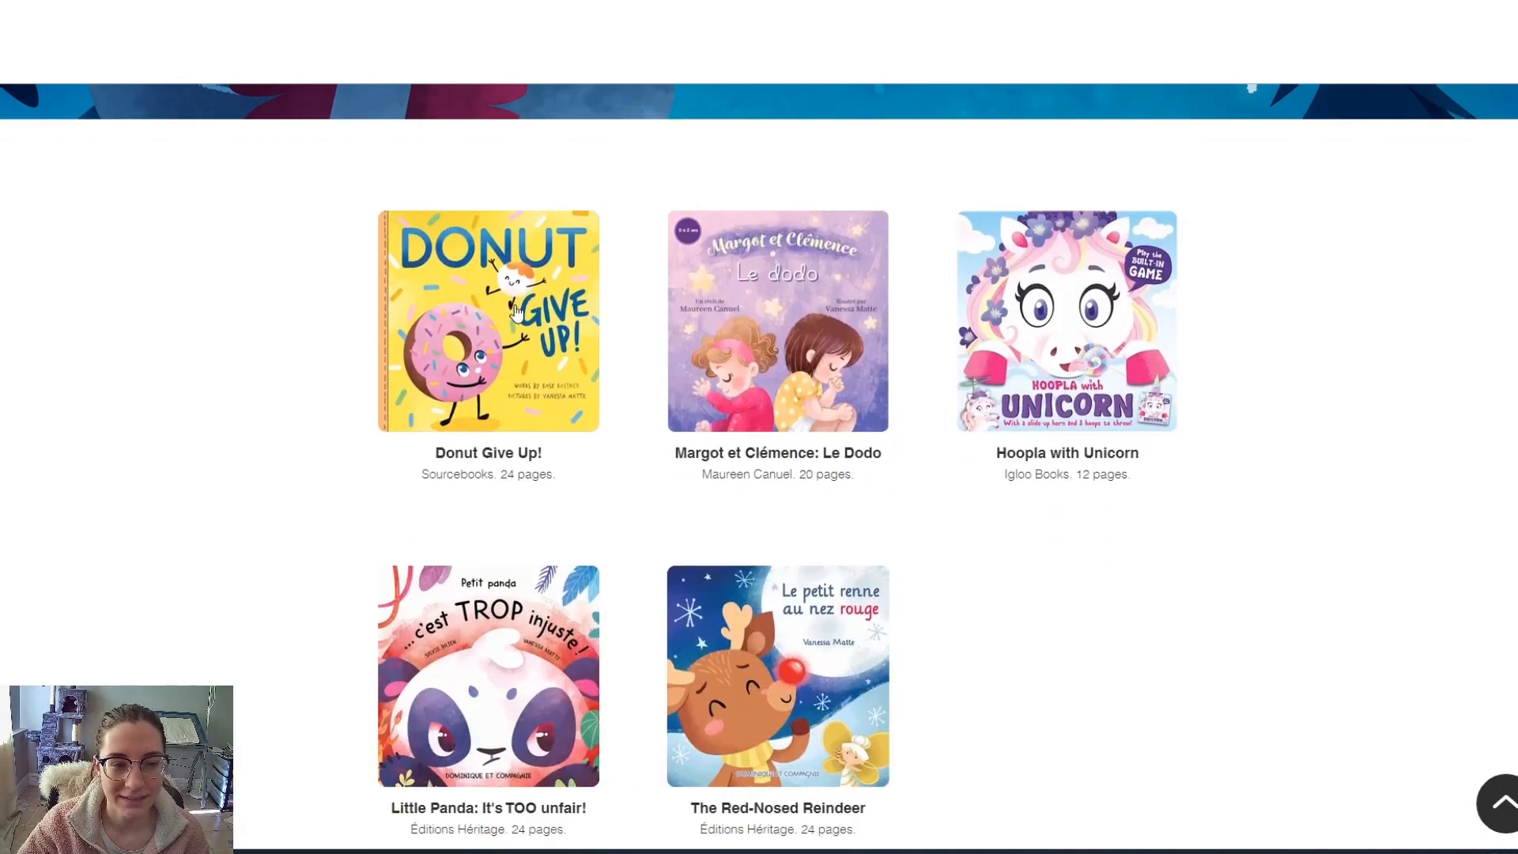
left_click(515, 306)
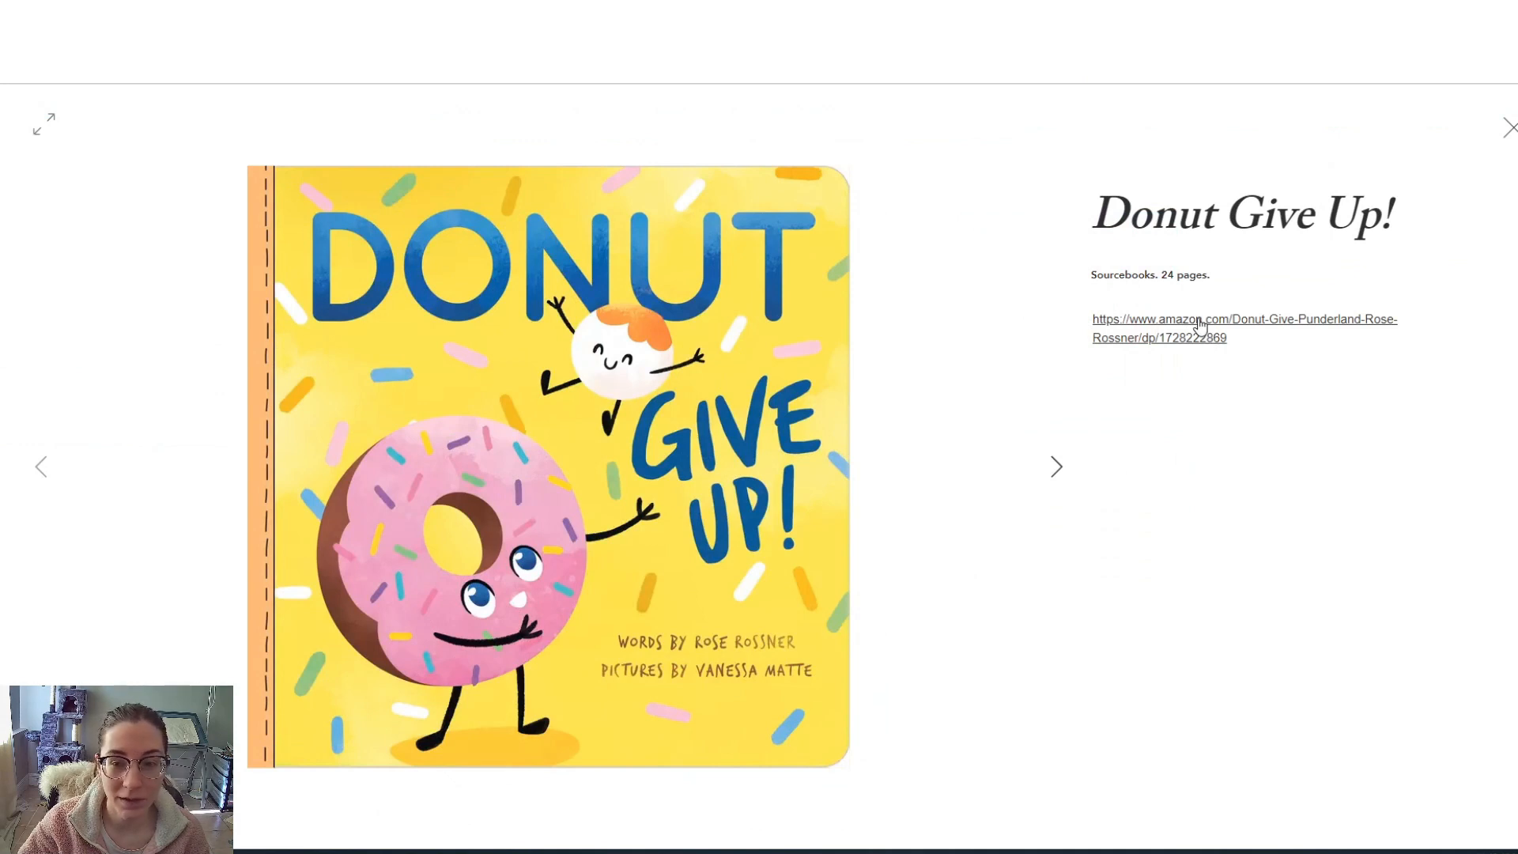
left_click(1054, 475)
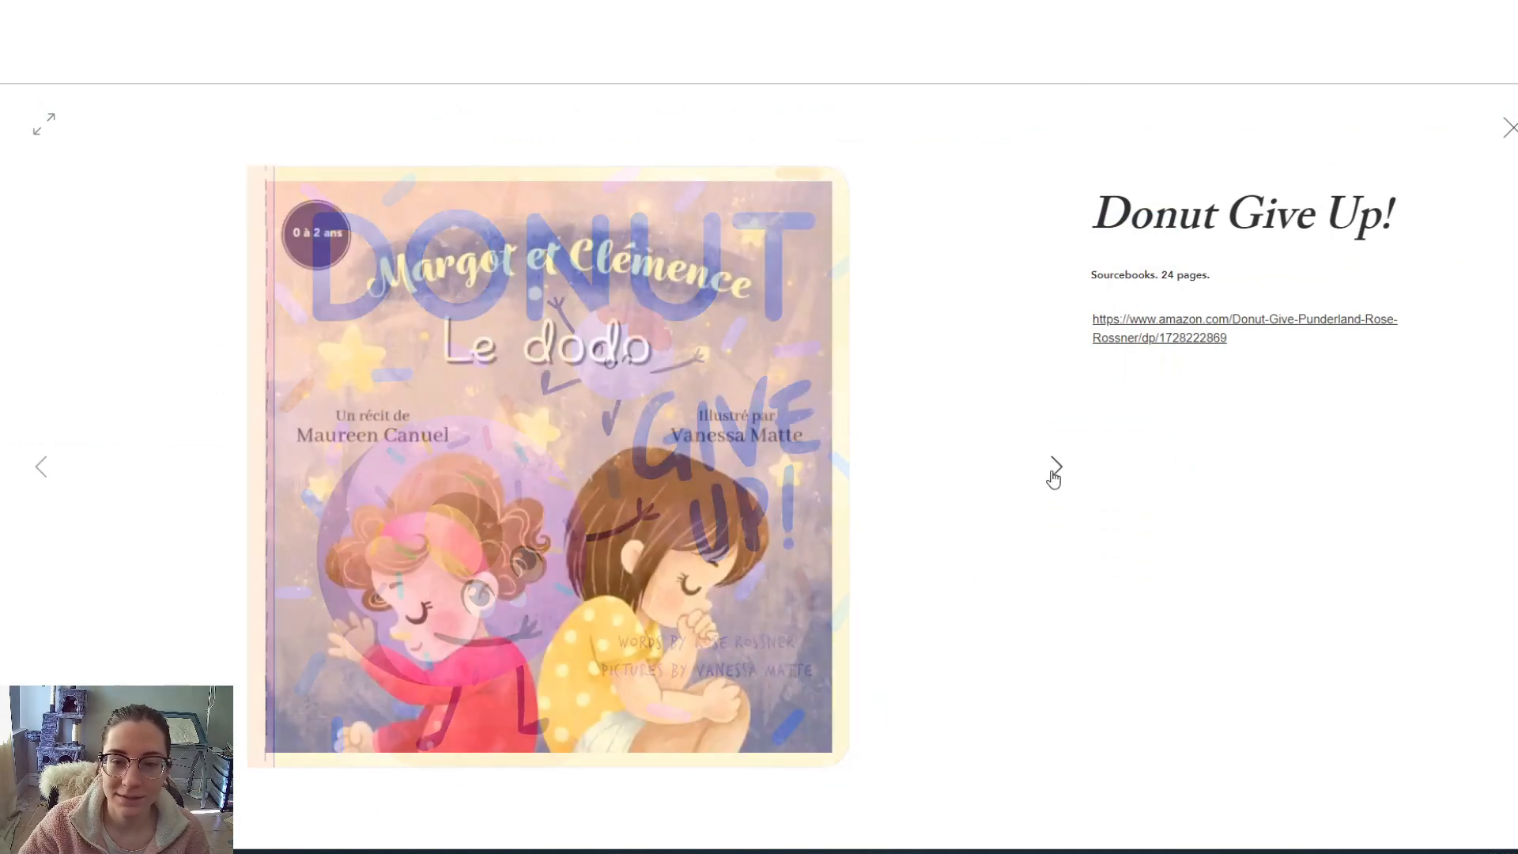
left_click(1055, 474)
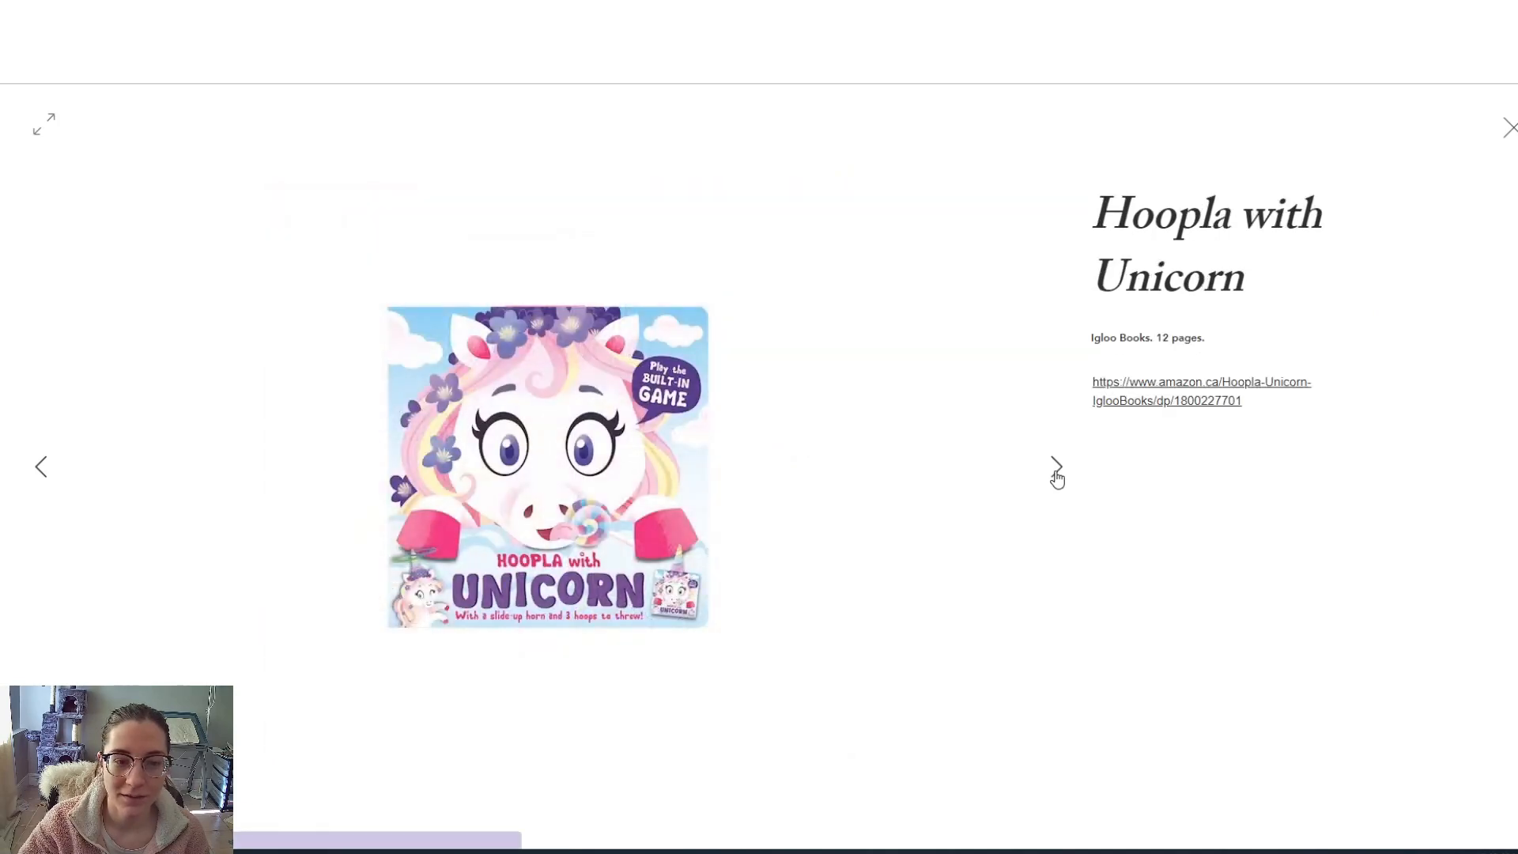
left_click(1055, 475)
left_click(1510, 131)
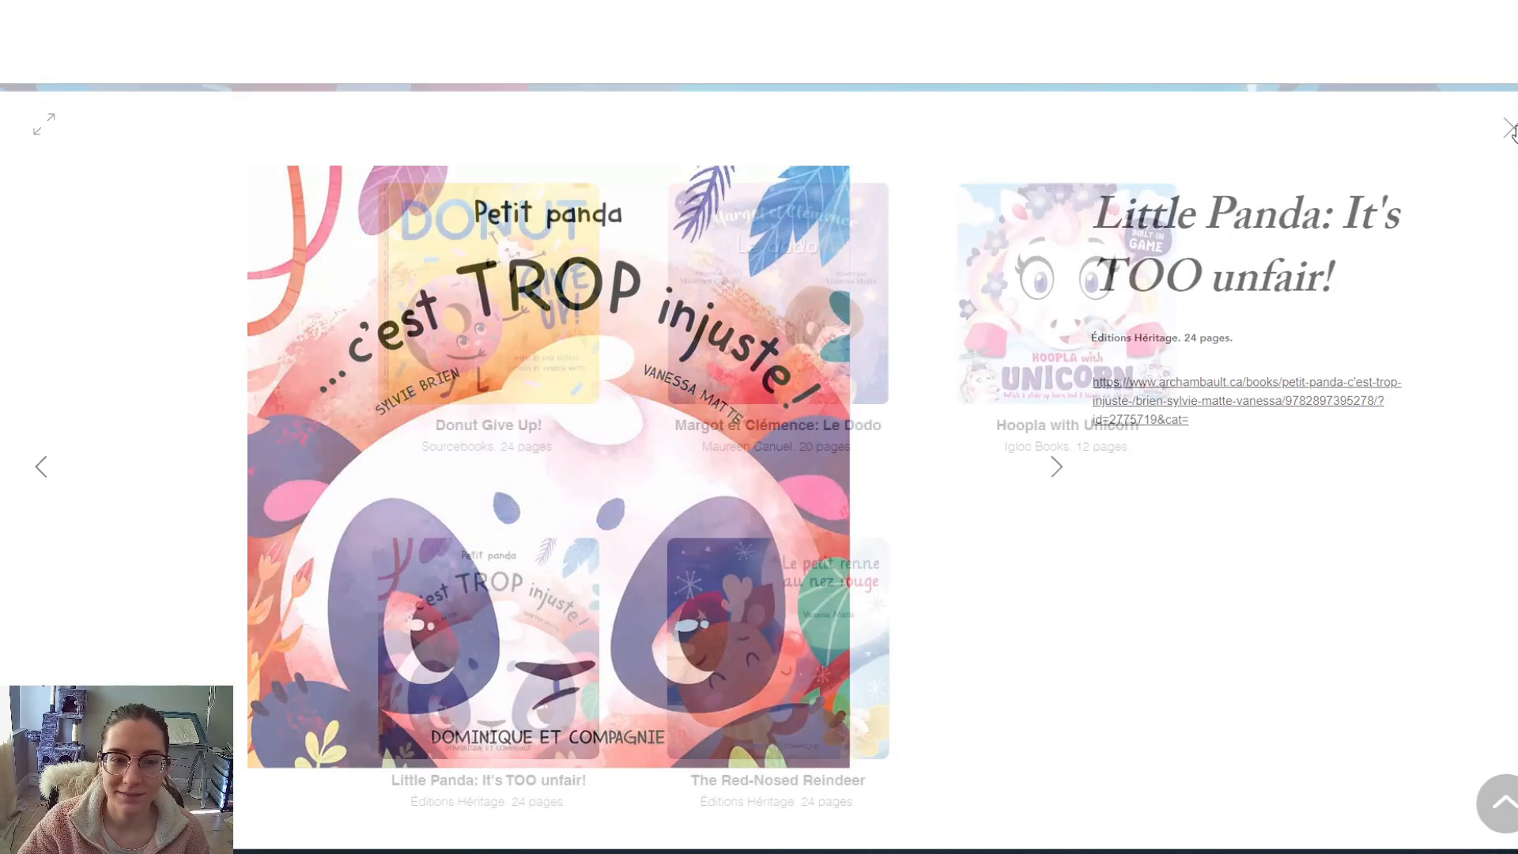
scroll(1399, 272, "down", 3)
scroll(1247, 448, "up", 7)
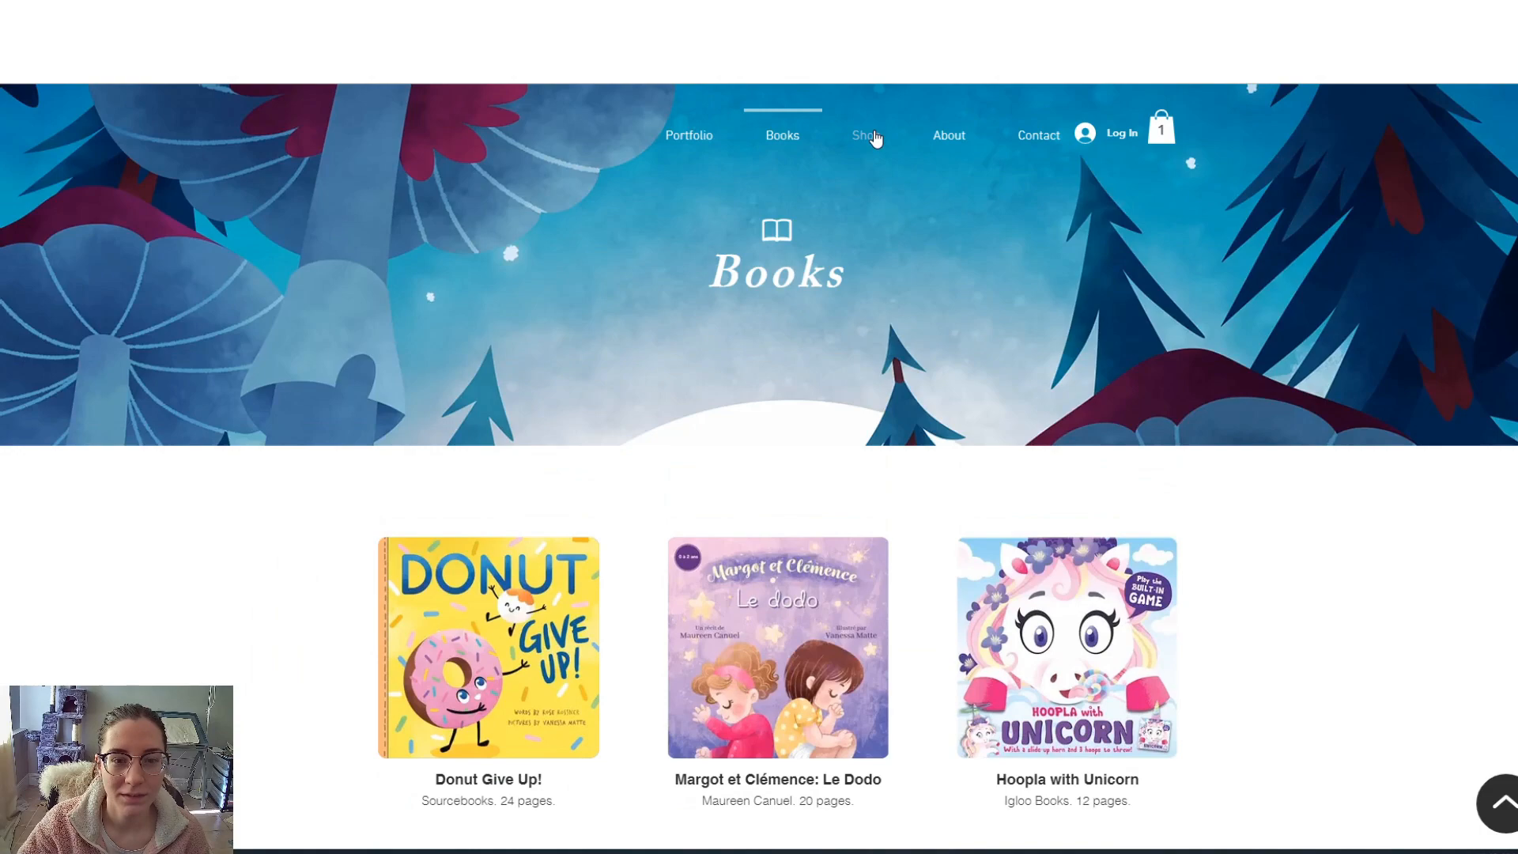
- View the Custom pet portrait's Blair, Harley, Van Purrcy and Kaia images, then open the cart
left_click(870, 136)
scroll(1189, 349, "down", 4)
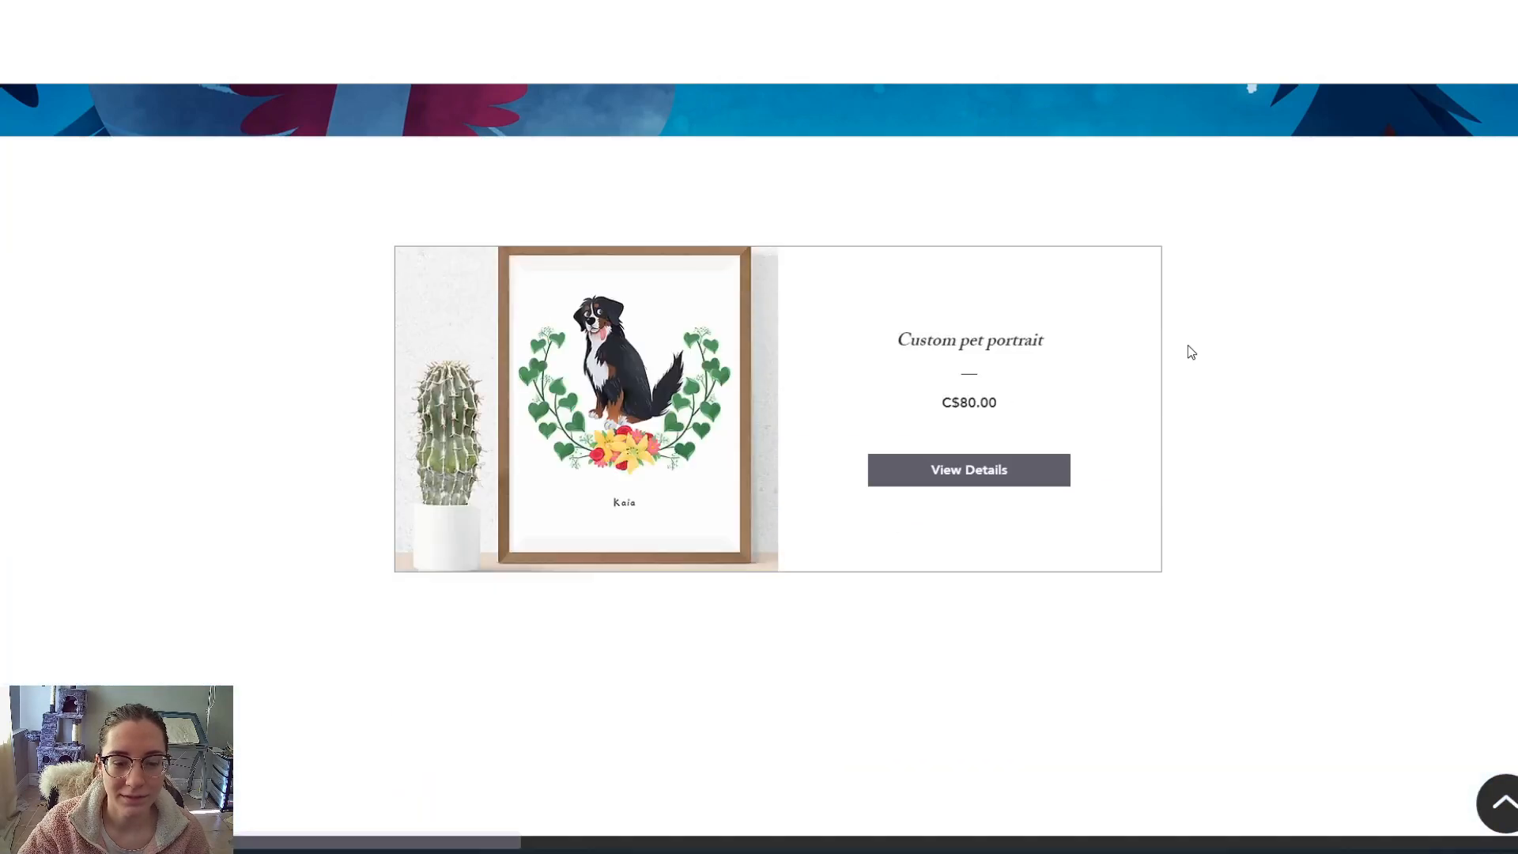
left_click(1018, 463)
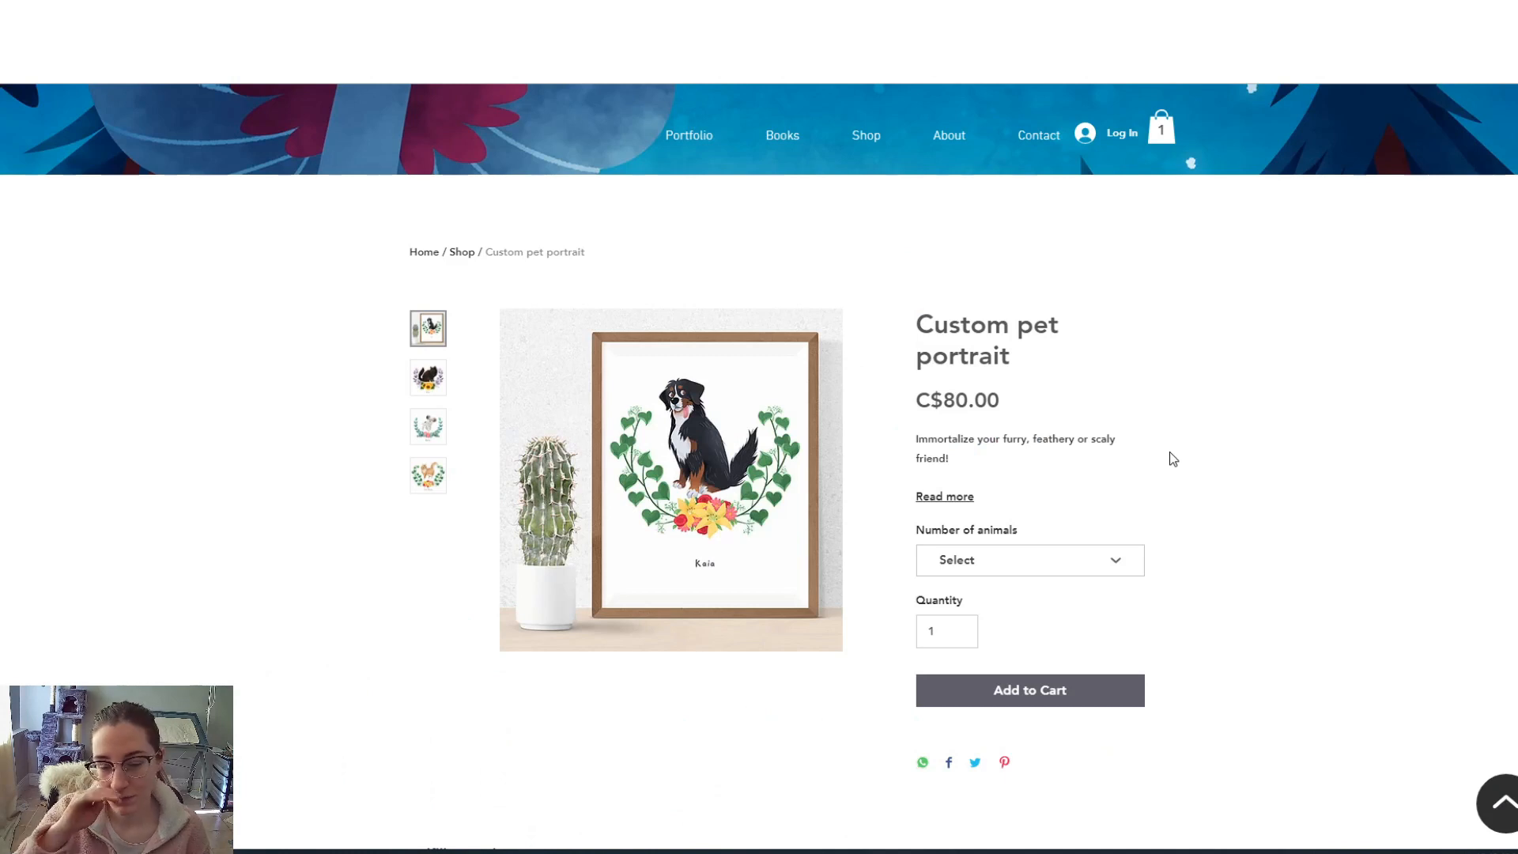
left_click(427, 378)
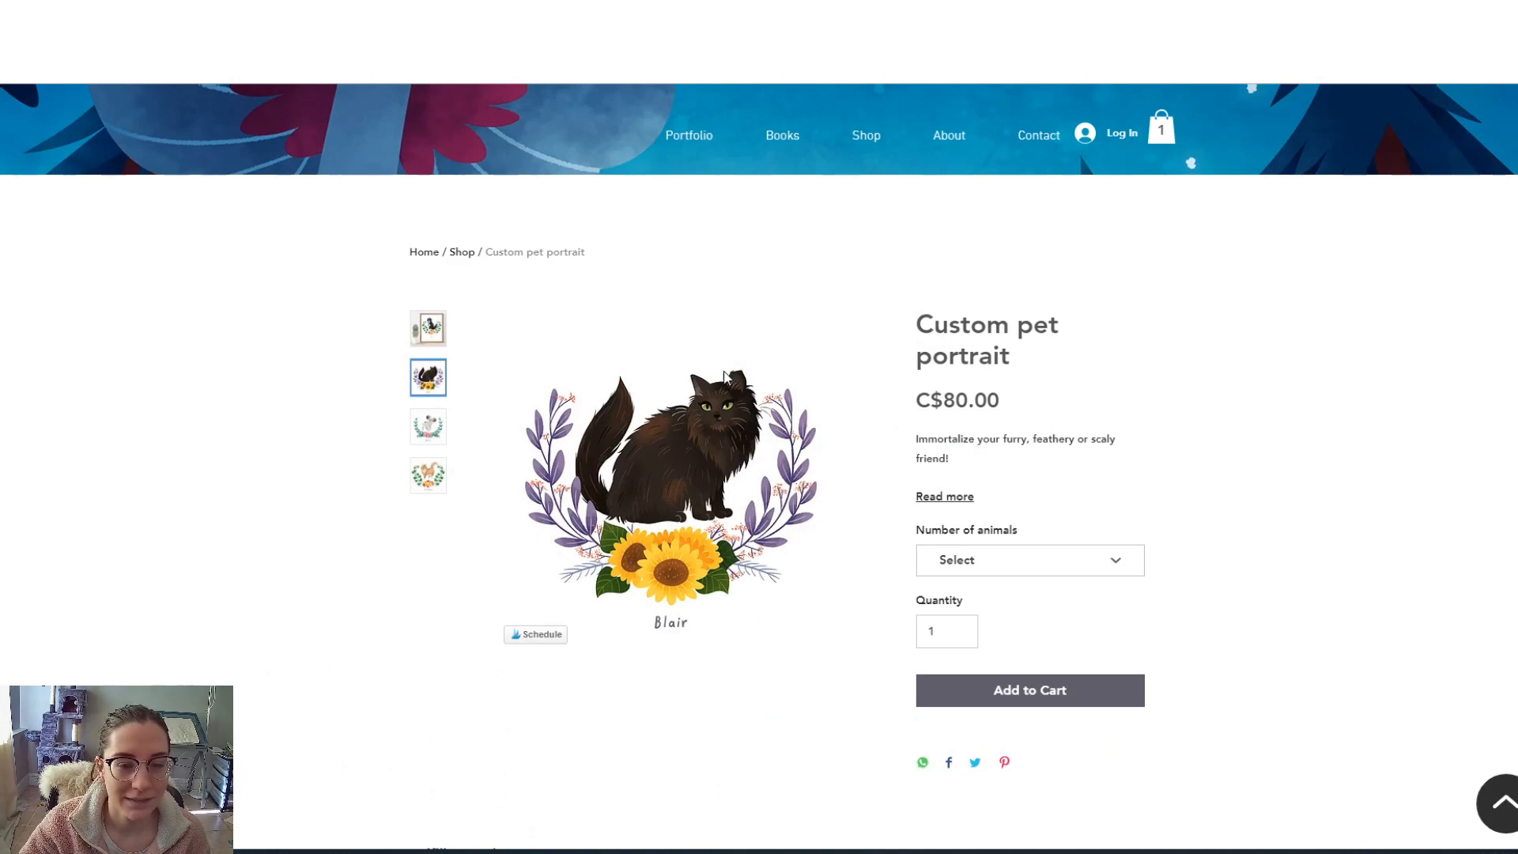
left_click(425, 429)
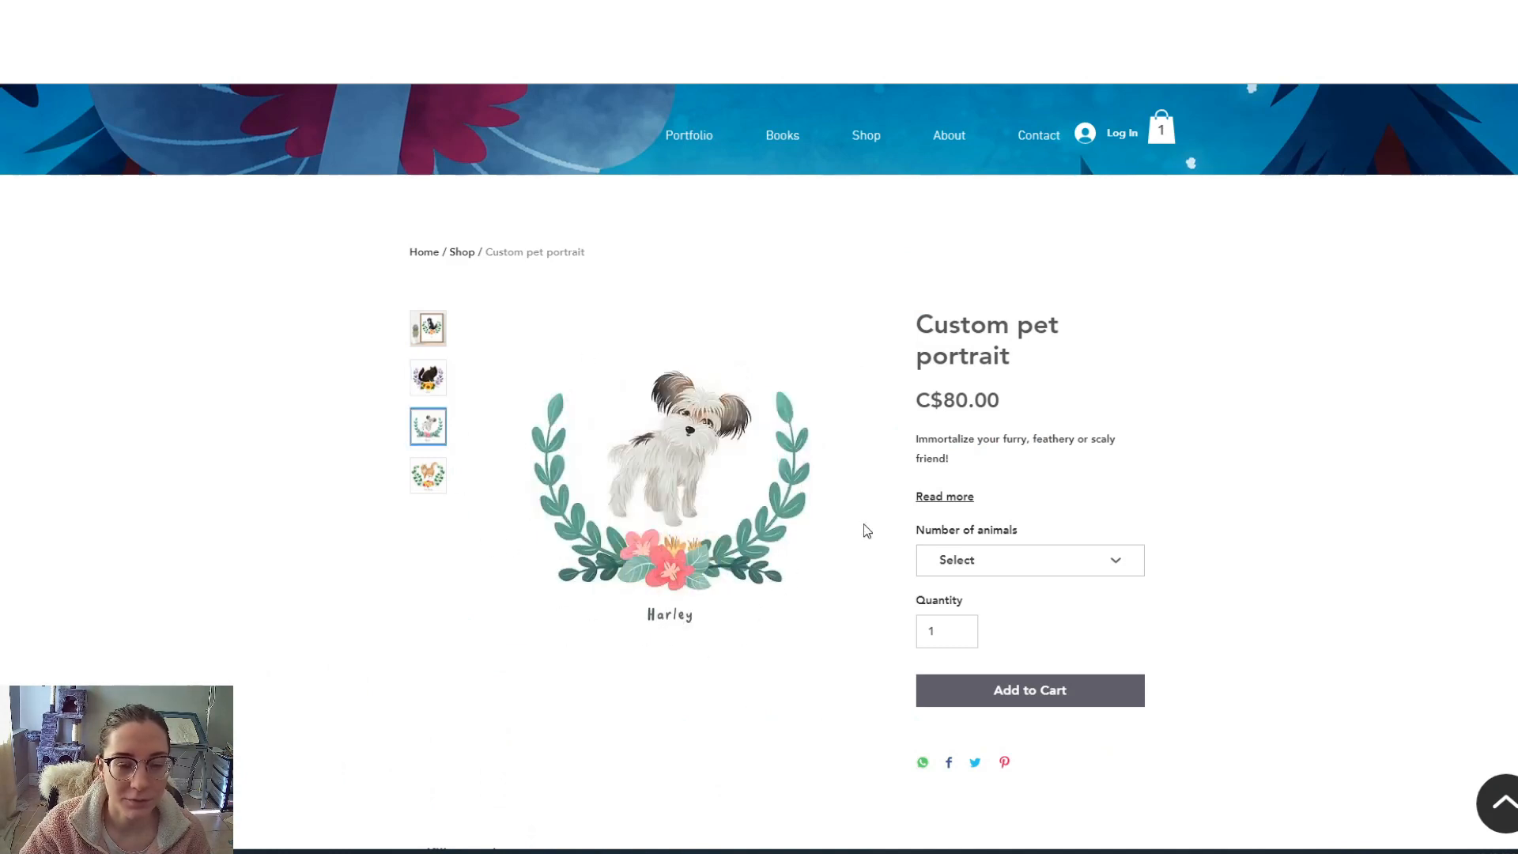
left_click(424, 484)
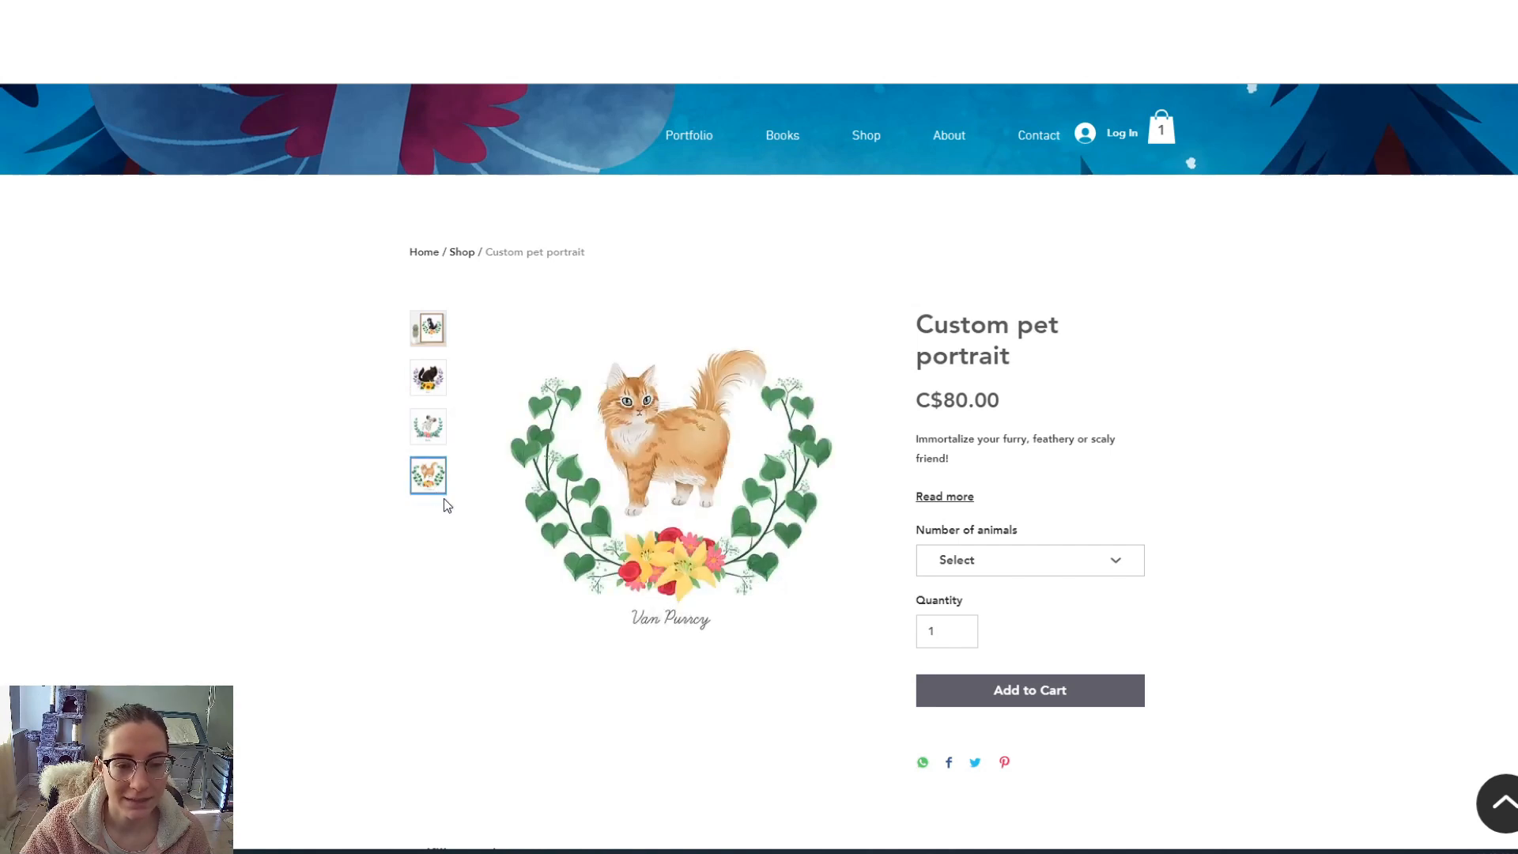
left_click(427, 337)
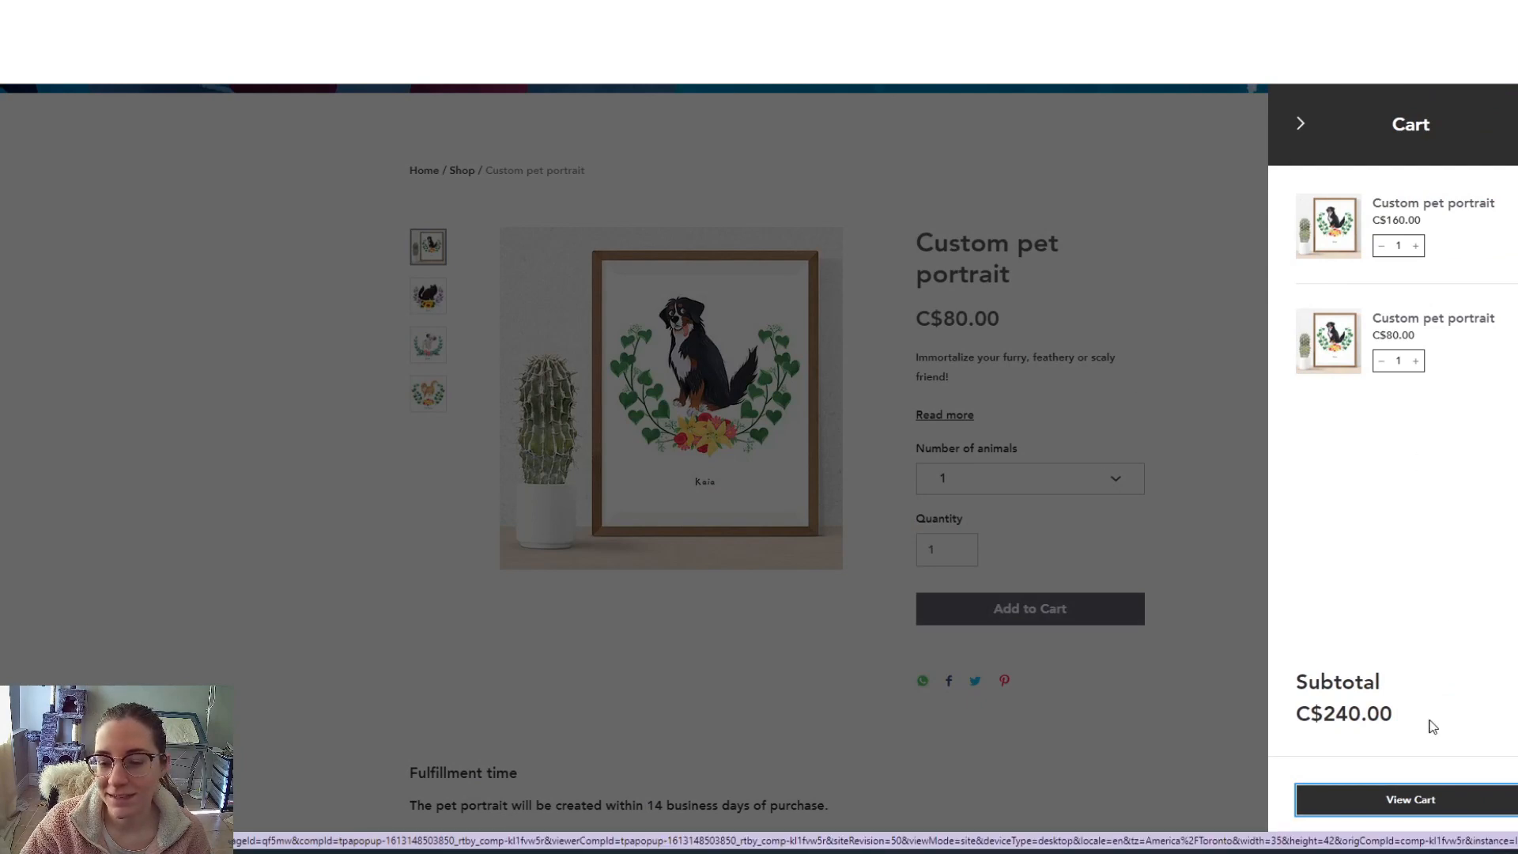
left_click(1411, 800)
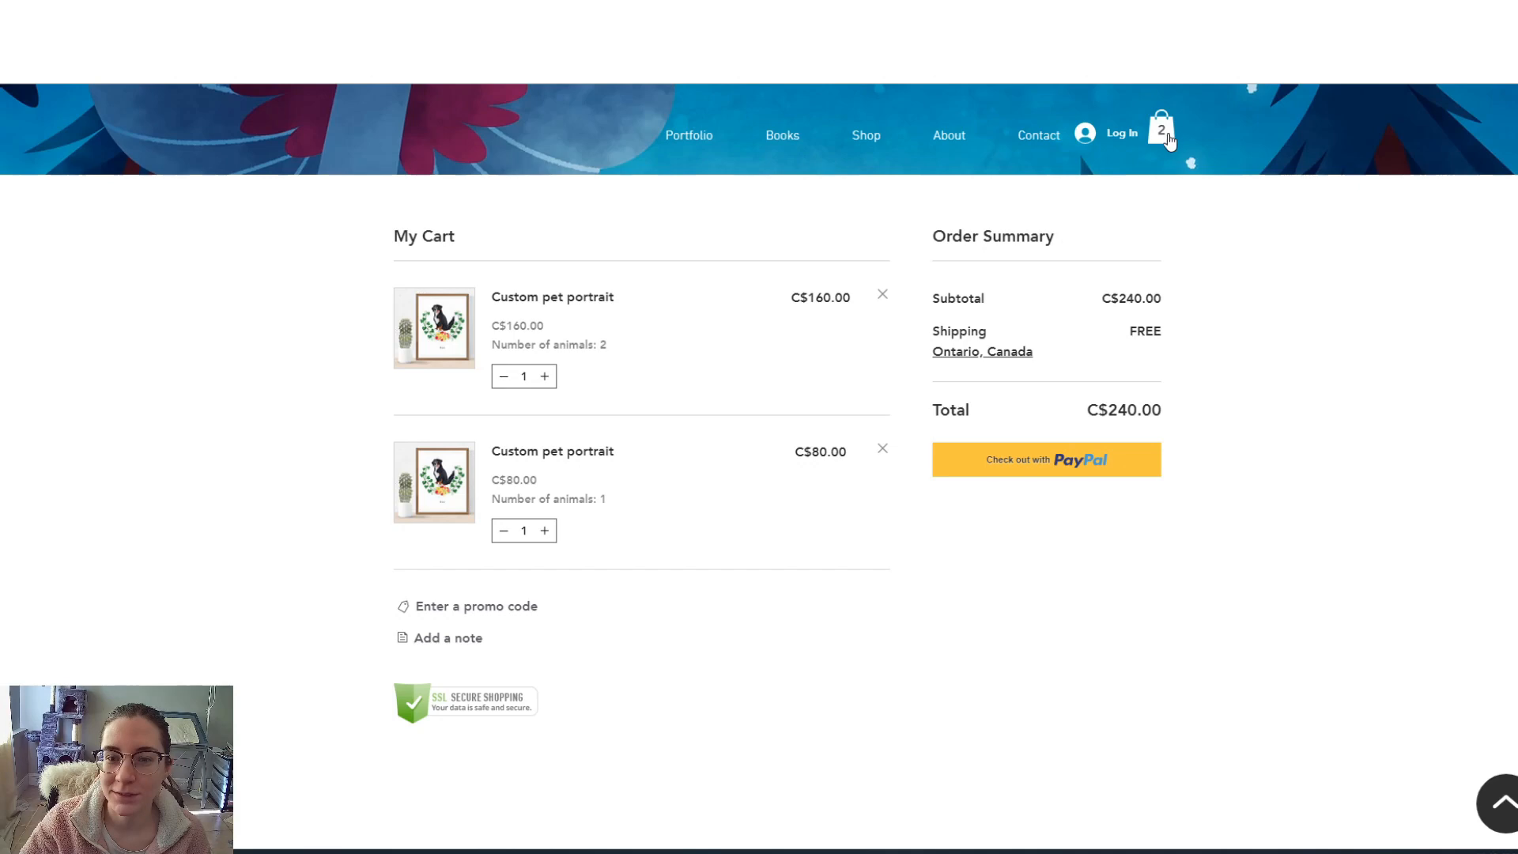
- Open the About page and scroll down through the bio to the Testimonials
left_click(945, 136)
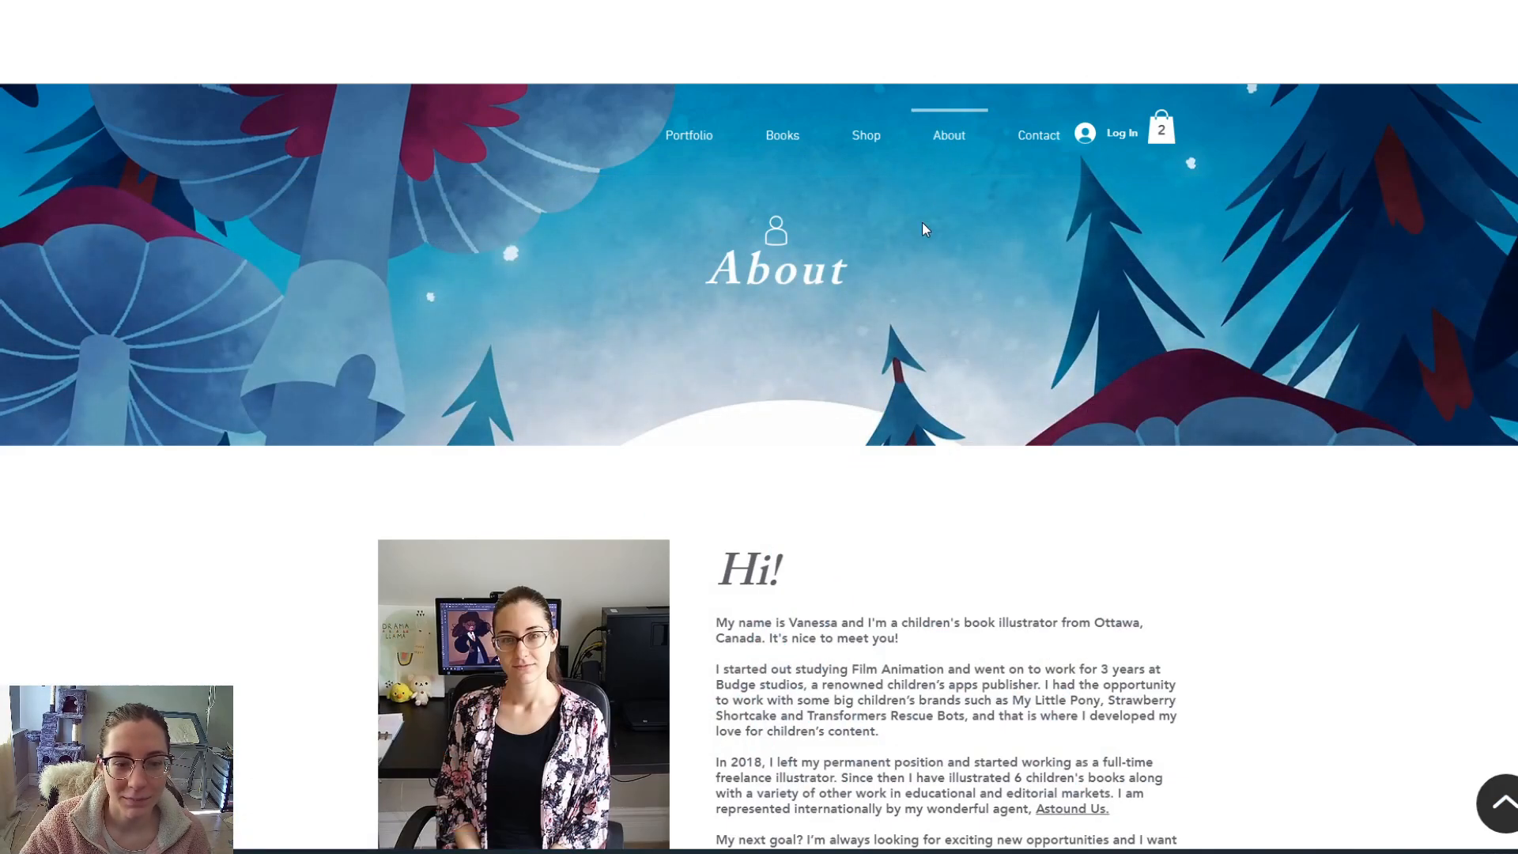
scroll(941, 317, "down", 4)
scroll(881, 336, "down", 6)
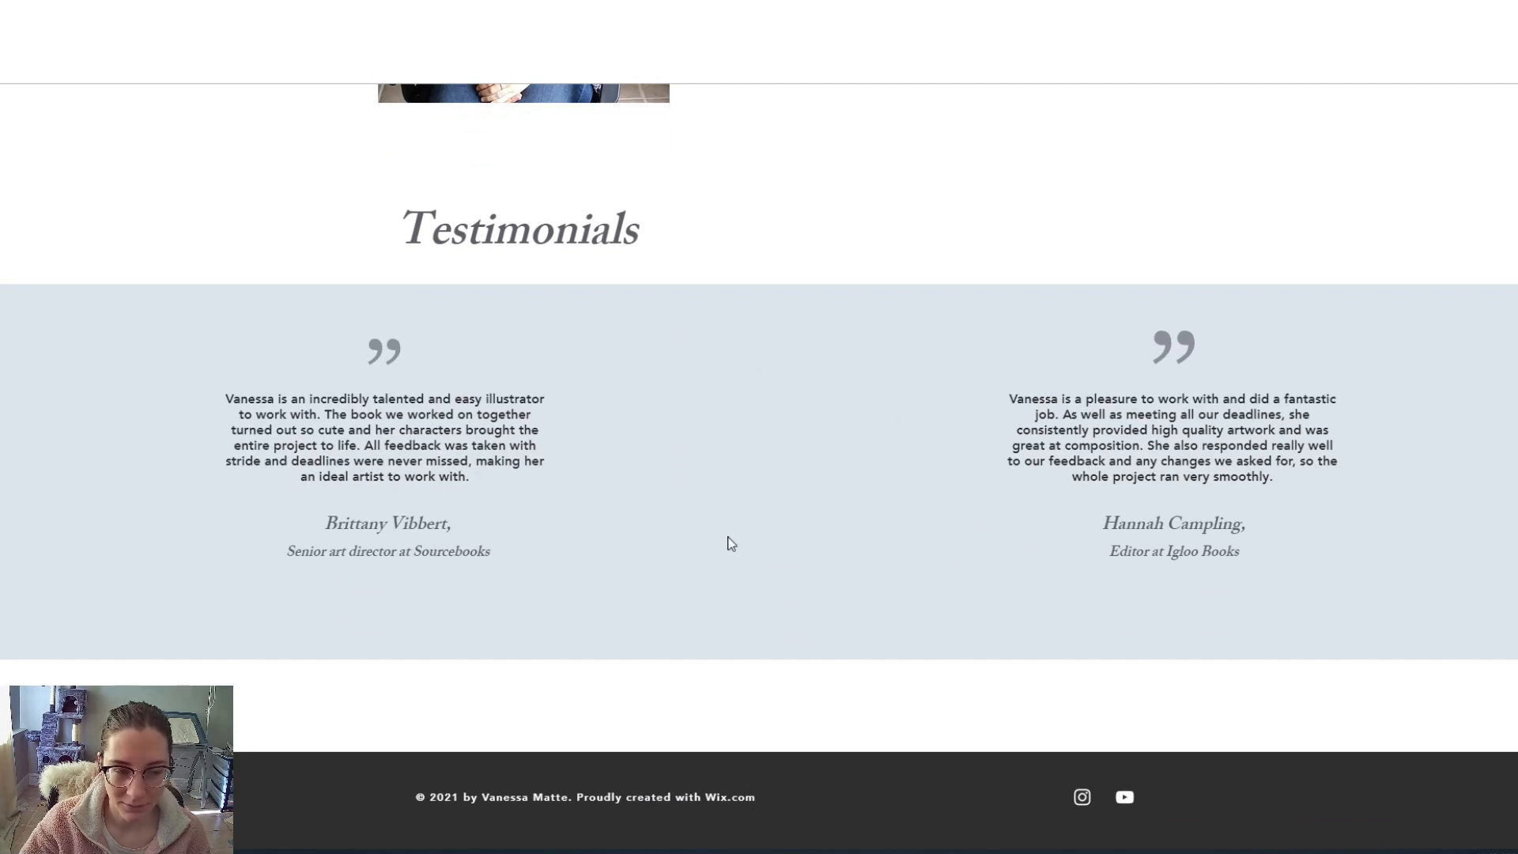
- Jump to the Contact section, then return to the top of the Portfolio home page
scroll(837, 583, "up", 15)
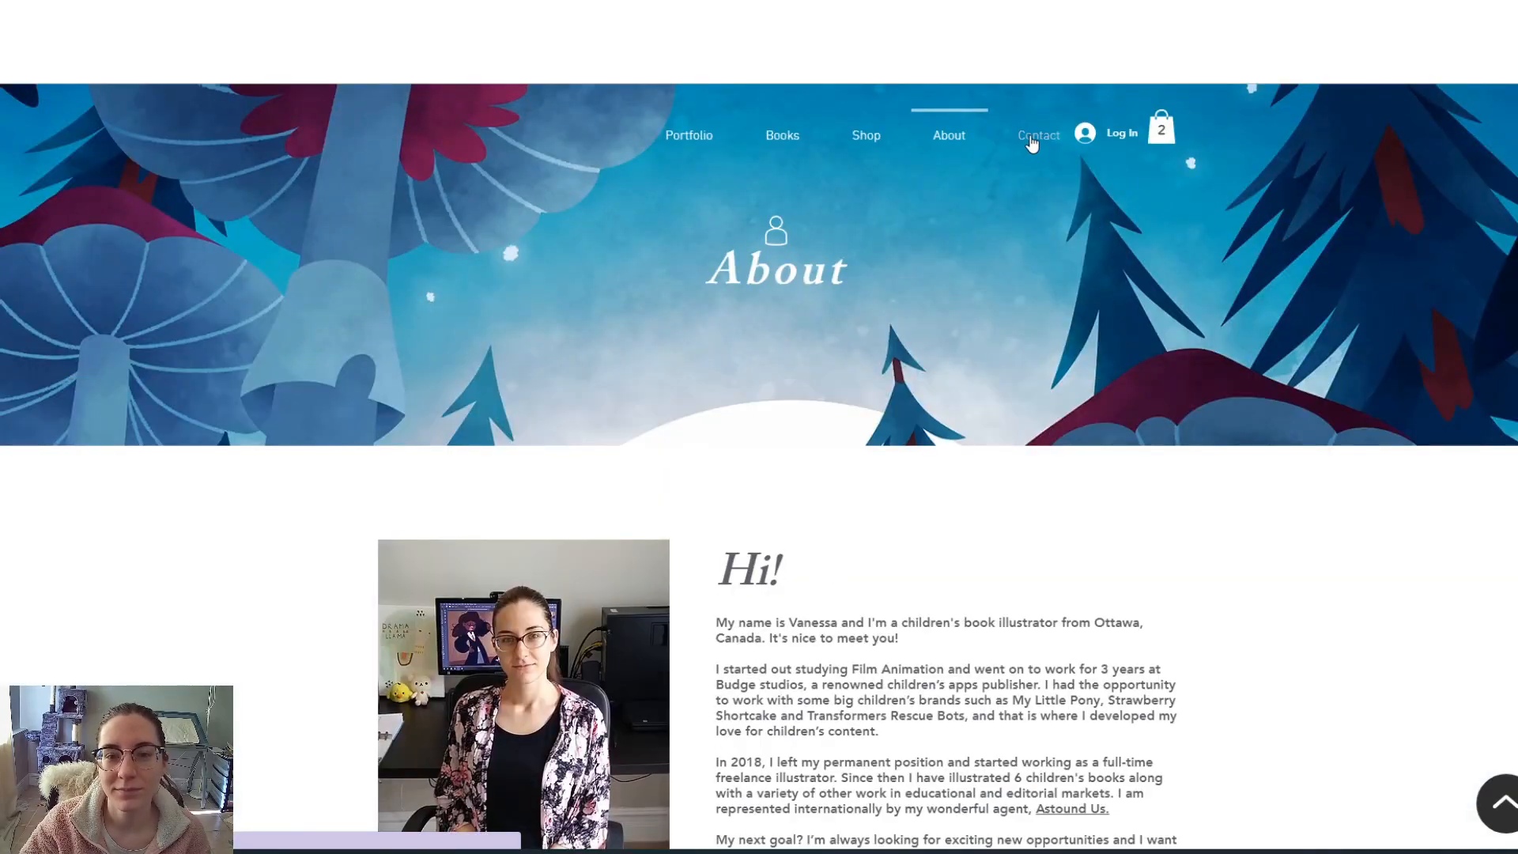
left_click(1032, 139)
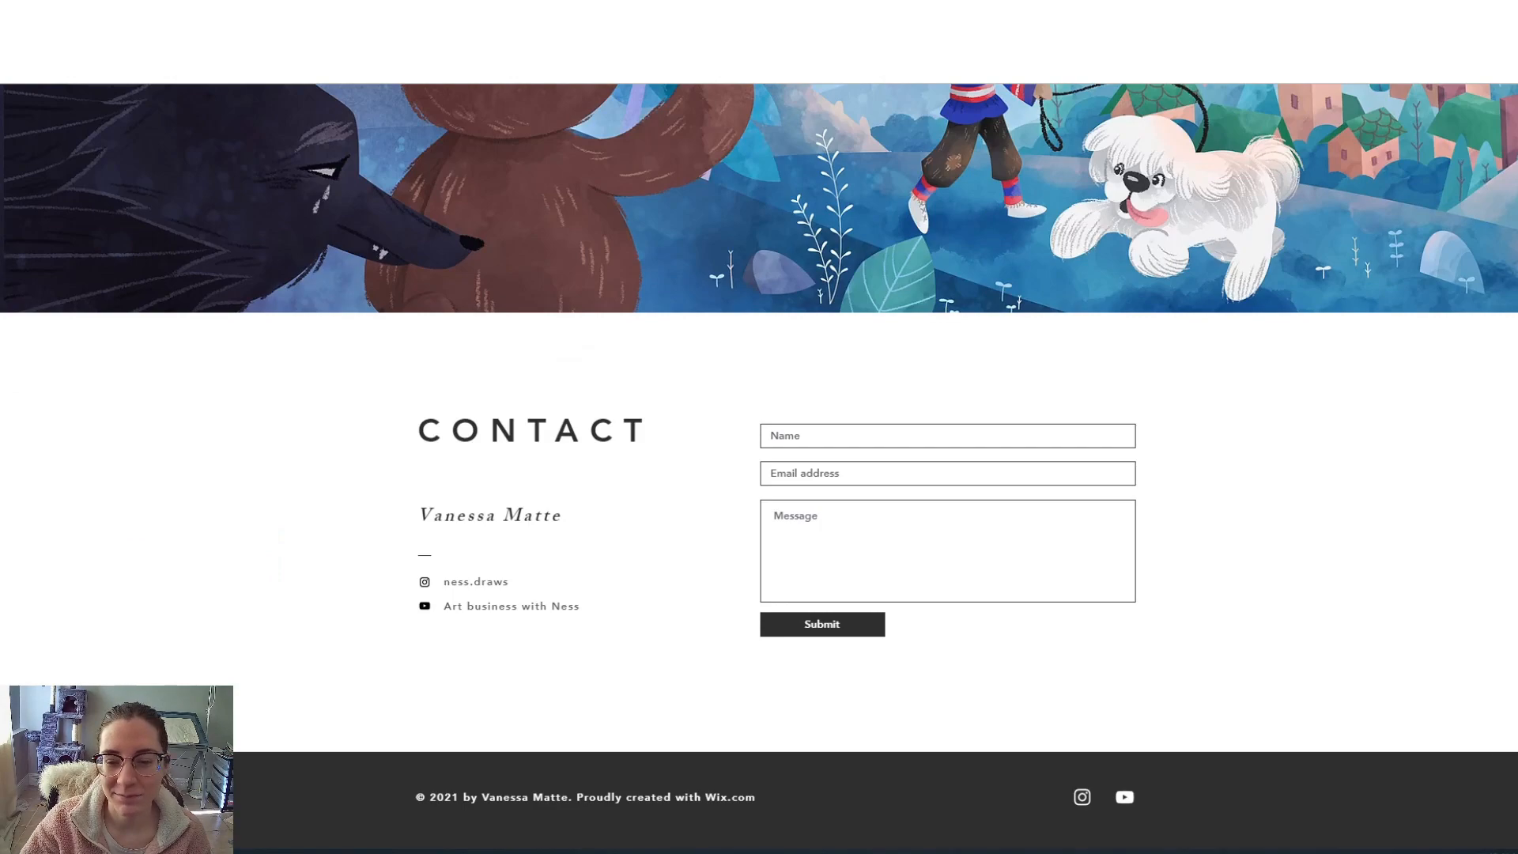
left_click_drag(1516, 759, 1516, 189)
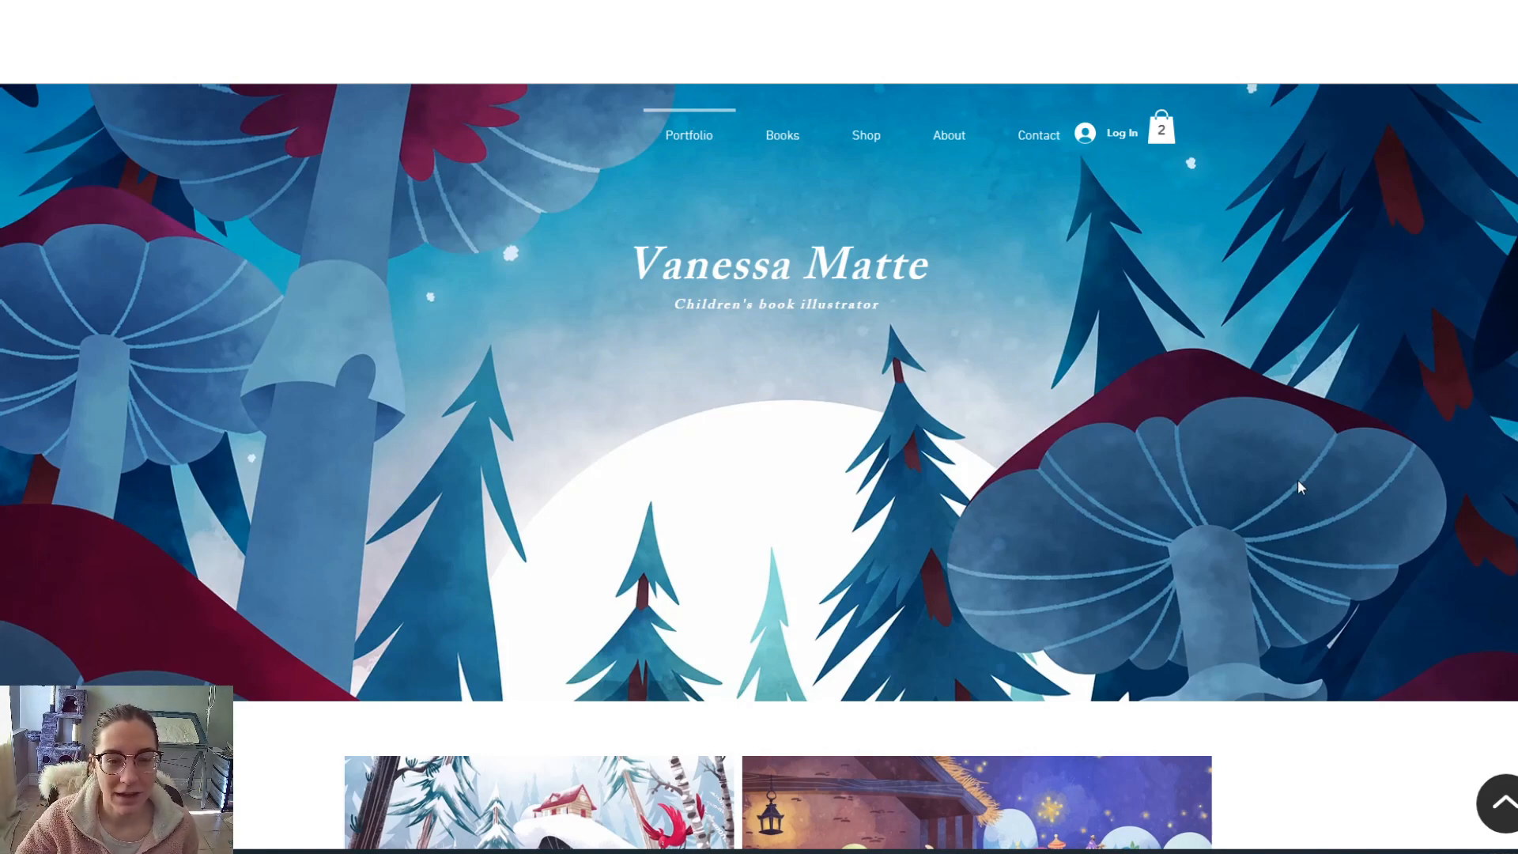
scroll(1298, 479, "down", 8)
scroll(1312, 529, "down", 5)
scroll(1312, 529, "up", 14)
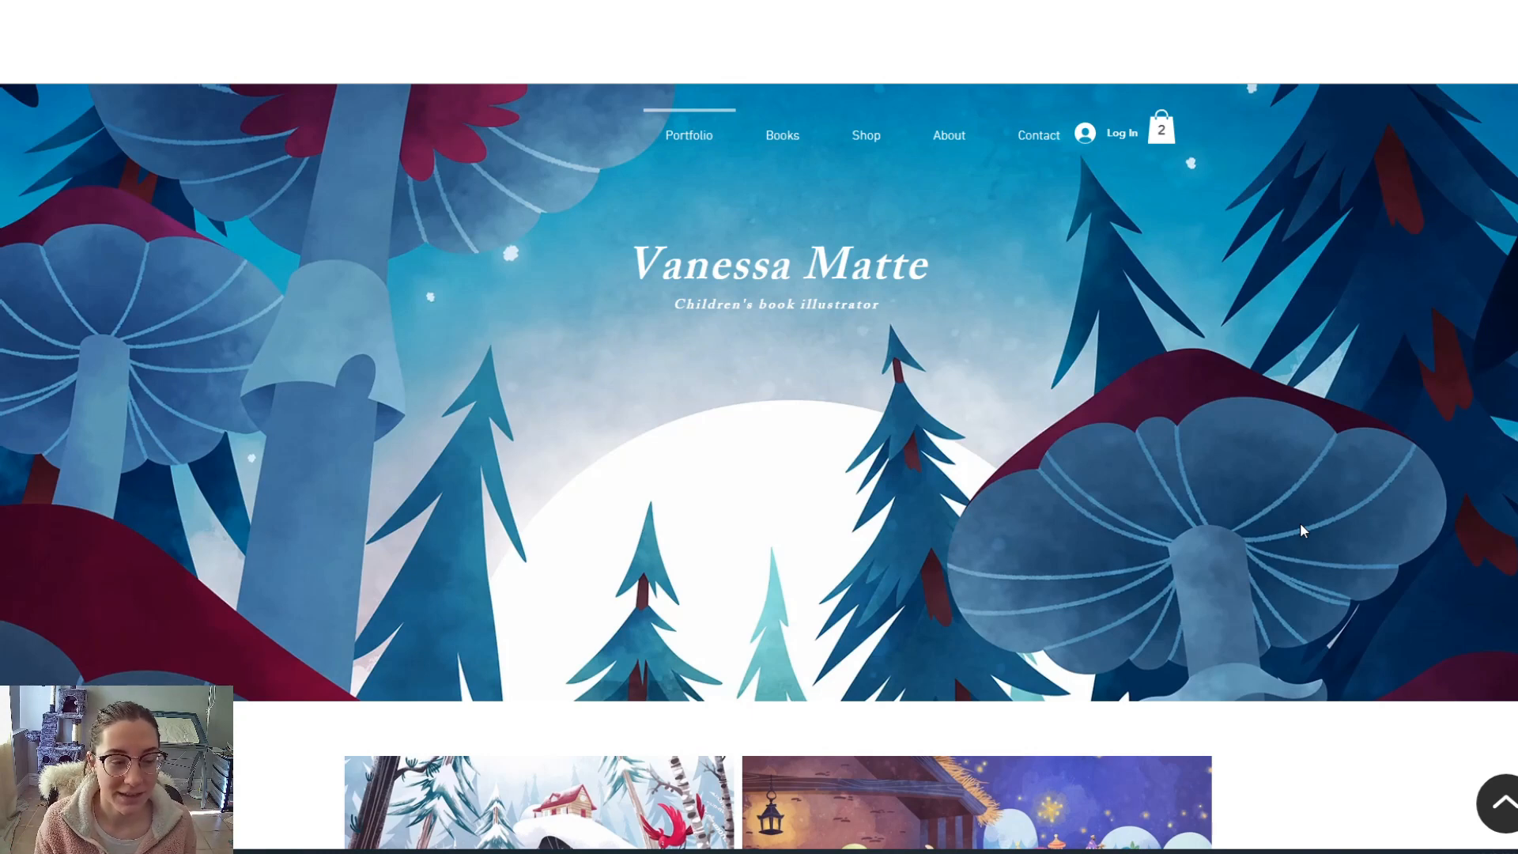
scroll(1298, 529, "down", 3)
scroll(1387, 535, "up", 3)
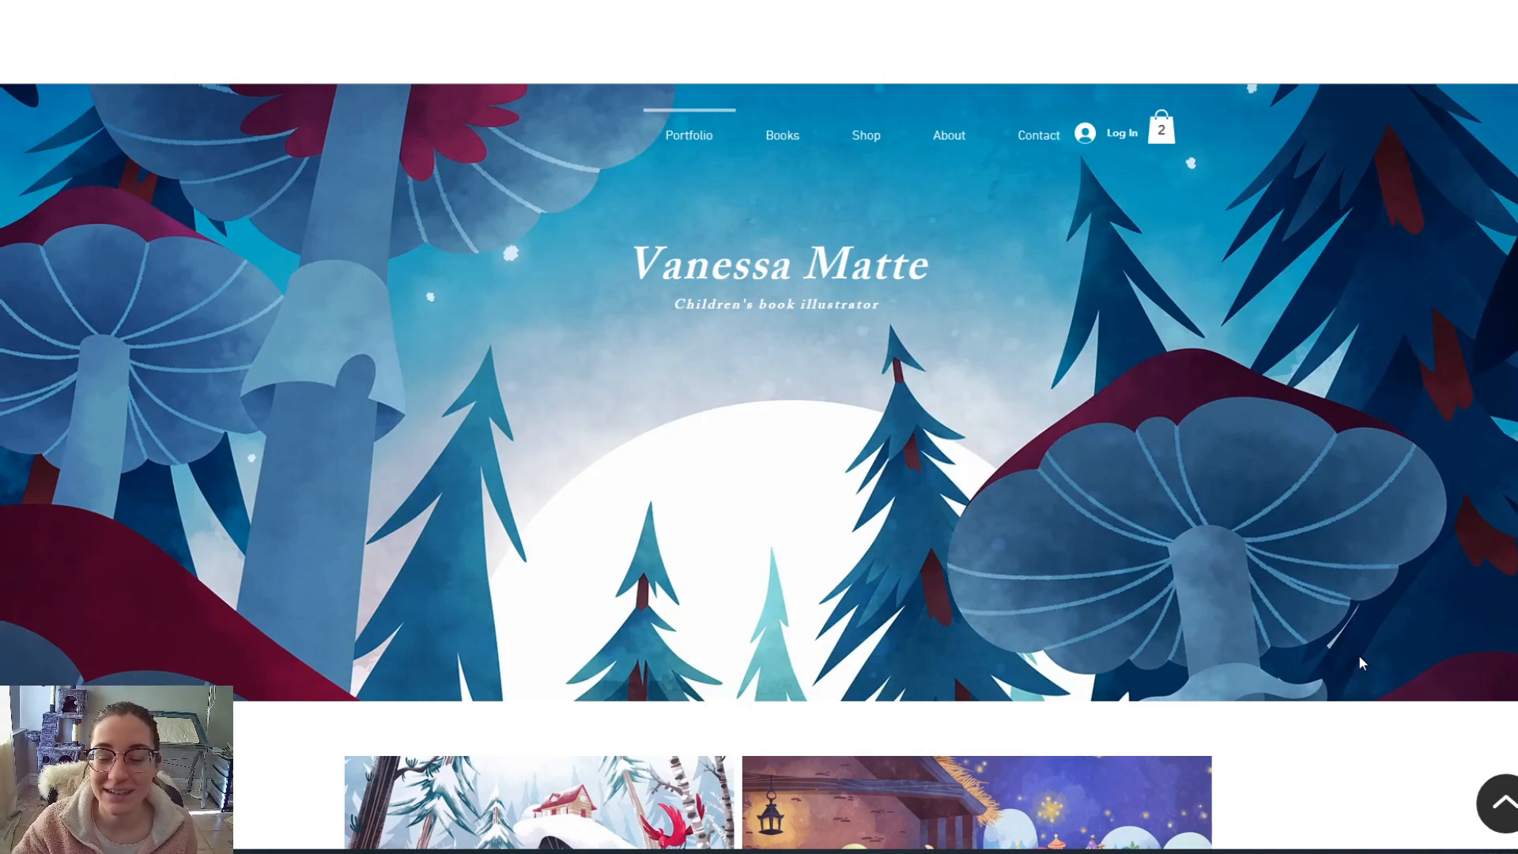
scroll(1355, 659, "down", 7)
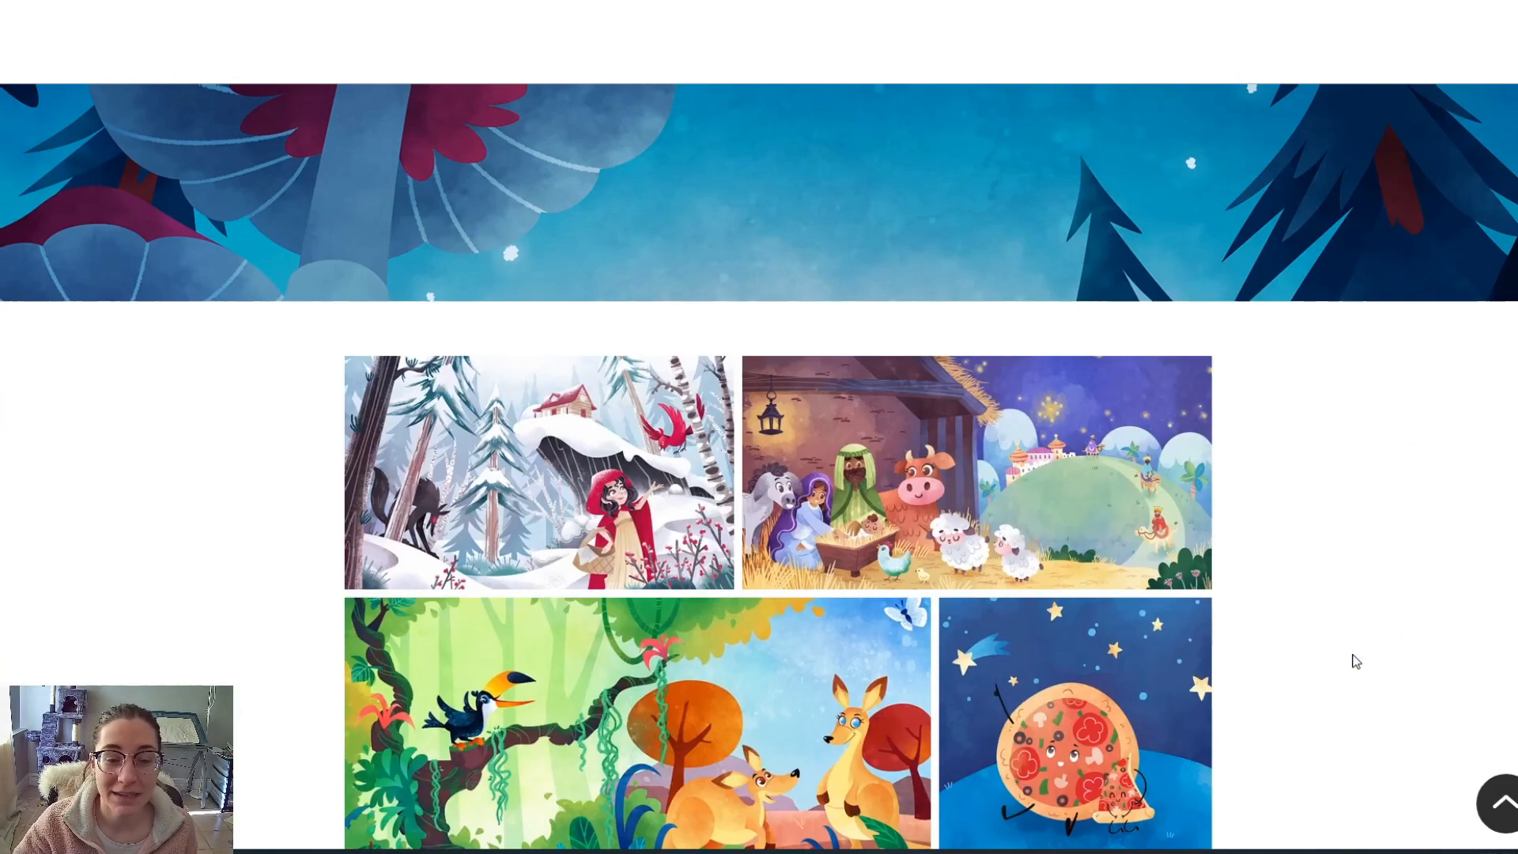
scroll(1348, 654, "down", 6)
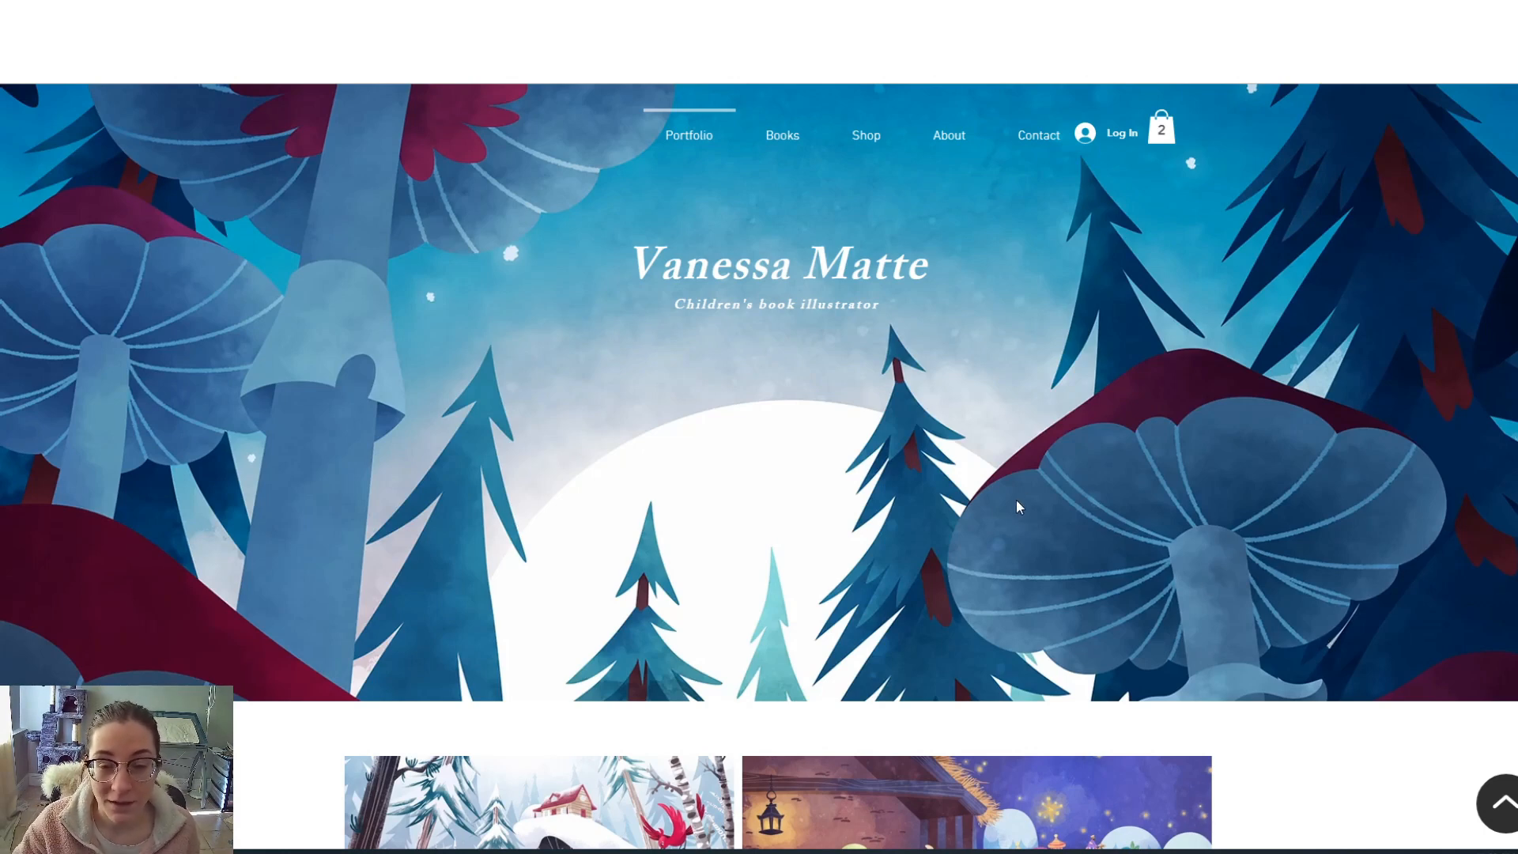
scroll(1018, 507, "down", 8)
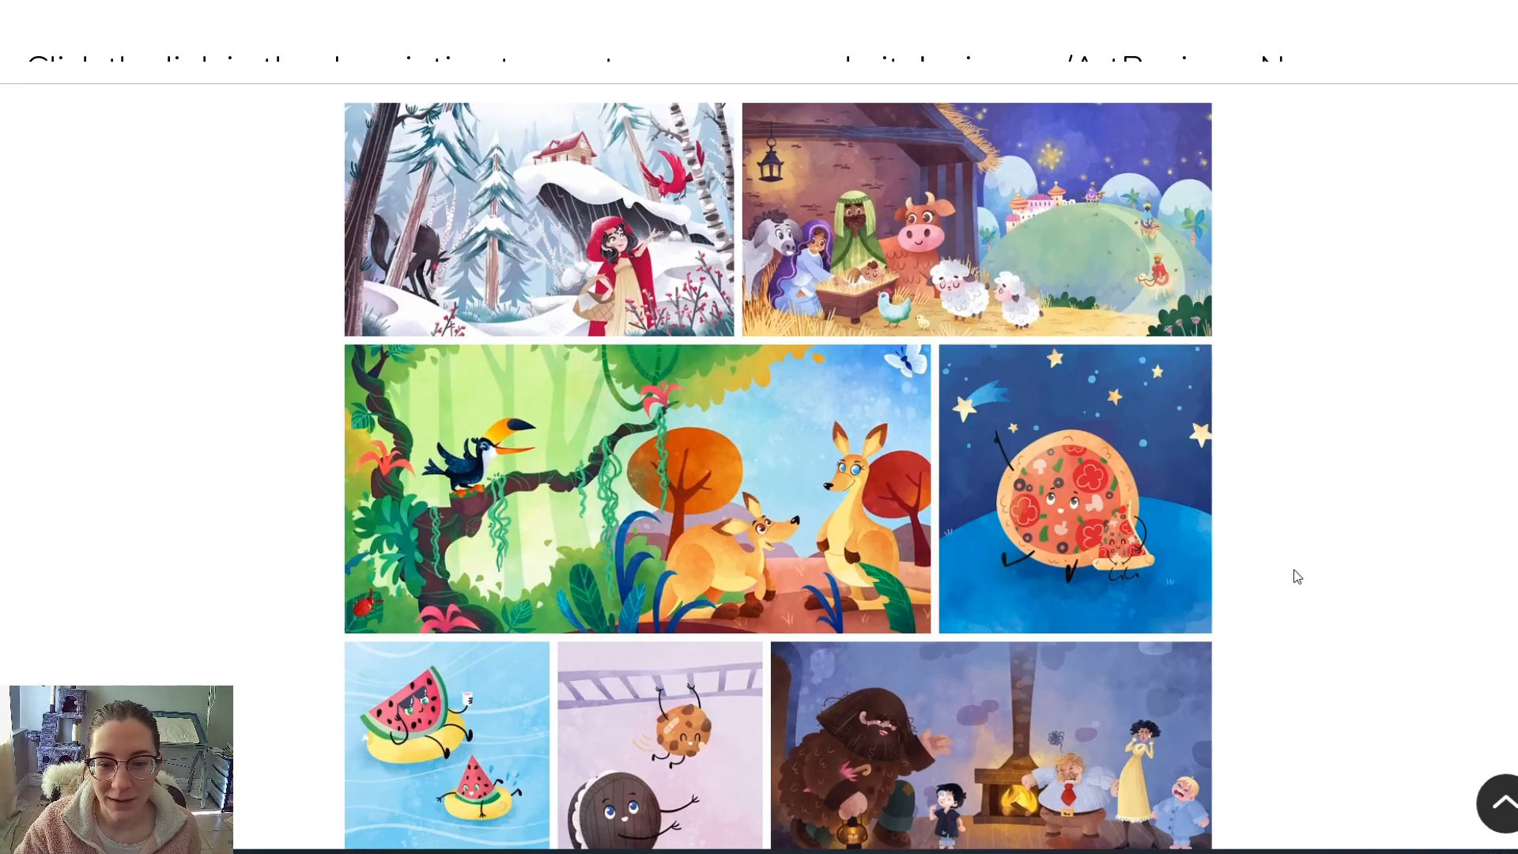
scroll(1347, 579, "down", 10)
scroll(1332, 601, "up", 5)
scroll(1331, 601, "up", 10)
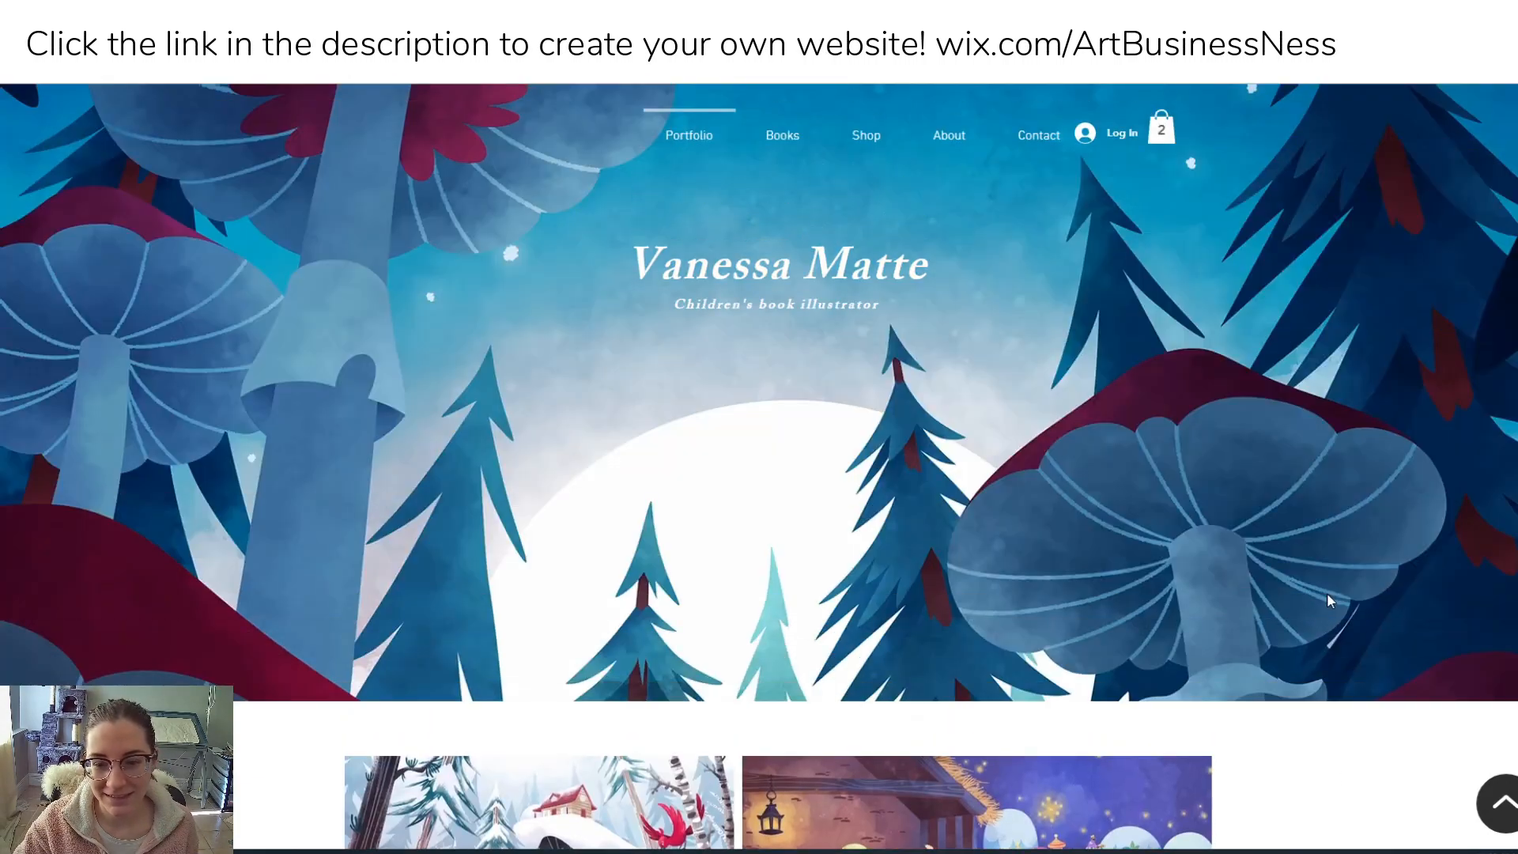